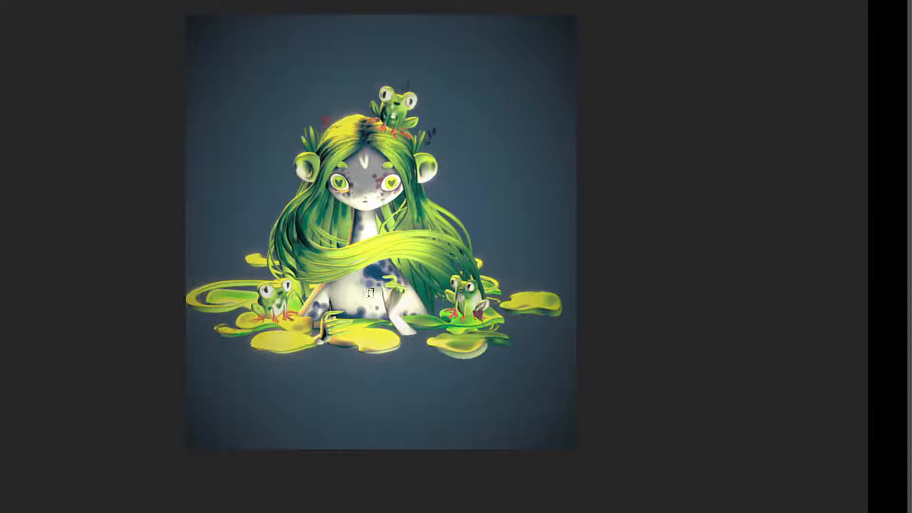
Examine the green-haired character illustration and the heading below it about organizing a mesh for shading and materials.
drag(405, 372, 417, 194)
drag(388, 386, 410, 508)
drag(402, 366, 390, 494)
drag(439, 62, 445, 471)
drag(449, 224, 459, 28)
drag(421, 503, 432, 162)
mouse_move(442, 285)
mouse_down()
mouse_move(438, 355)
mouse_move(434, 180)
mouse_up()
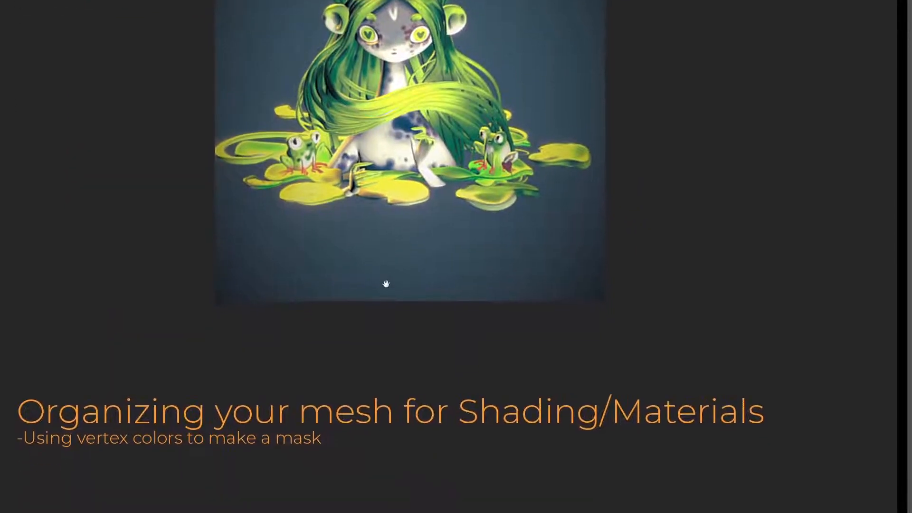
drag(494, 271, 521, 312)
mouse_move(507, 292)
mouse_down()
mouse_move(507, 268)
mouse_move(515, 295)
mouse_up()
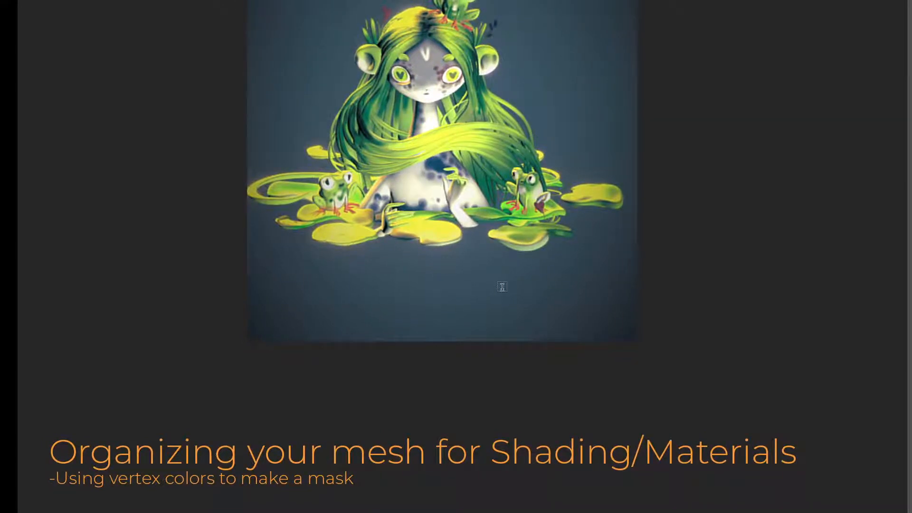
Switch to the open Houdini window with the untitled.hip scene.
key(alt+Tab)
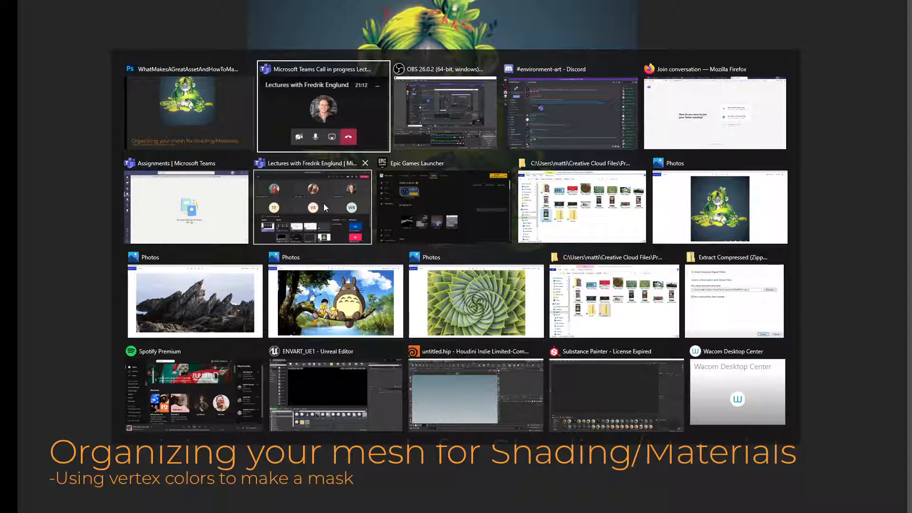
key(Tab)
key(Tab)
key(Tab)
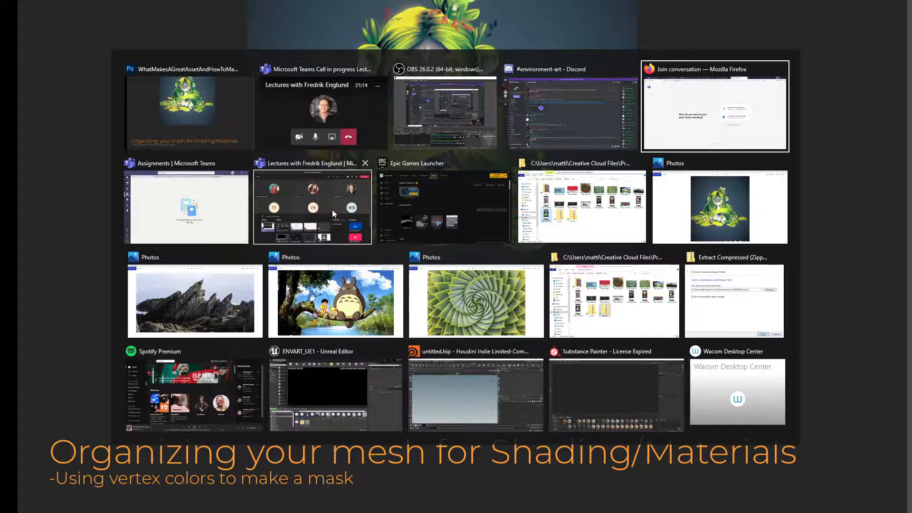
key(shift+Tab)
key(shift+Tab)
key(shift+Tab)
key(shift+Tab)
key(Tab)
key(Tab)
key(Tab)
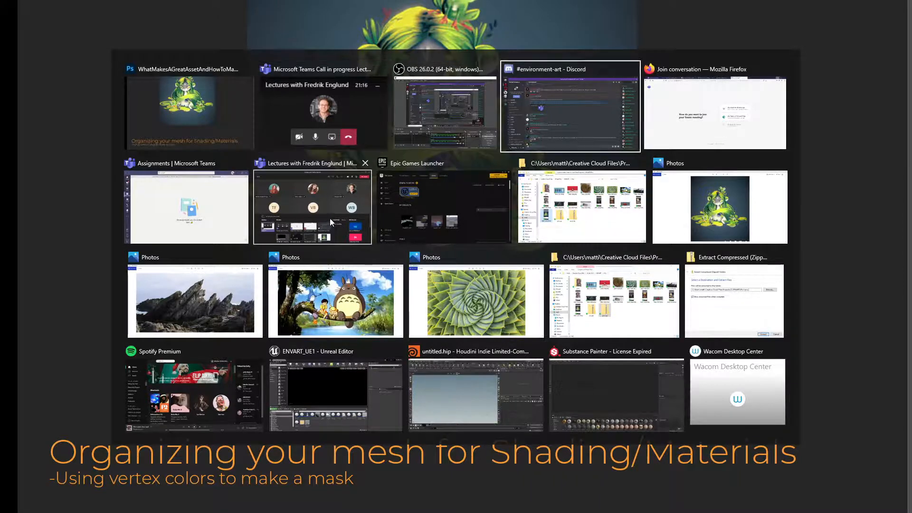
key(Tab)
key(Tab)
key(Tab)
key(Tab)
key(Tab)
key(Tab)
key(Tab)
key(Tab)
key(Tab)
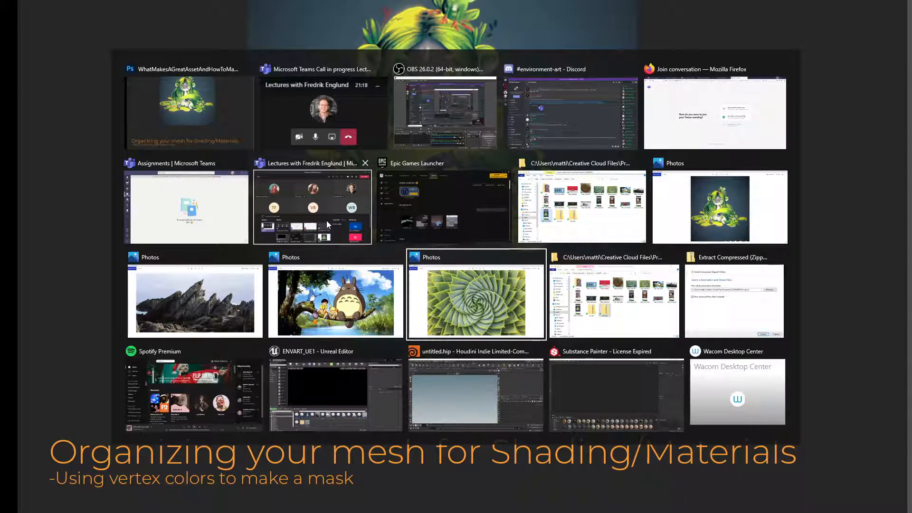
key(Tab)
key(Tab)
key(Tab)
key(Tab)
key(Tab)
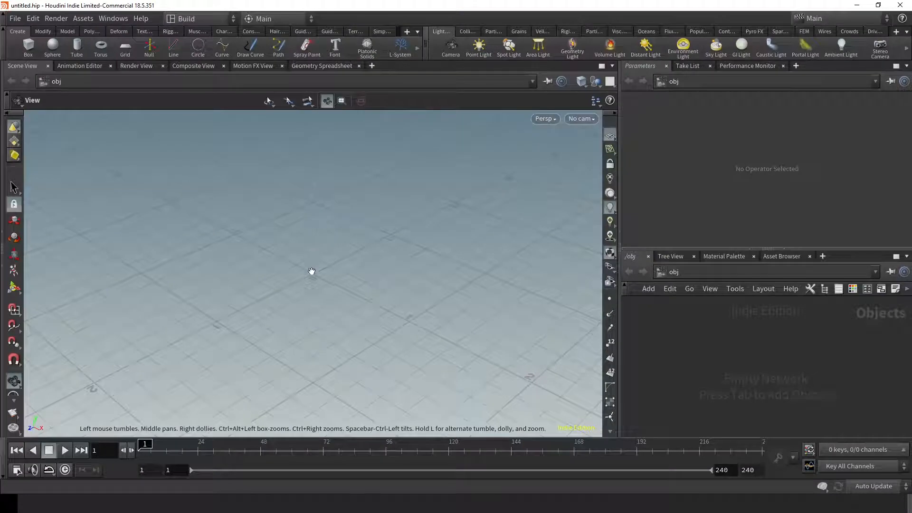
drag(279, 302, 329, 280)
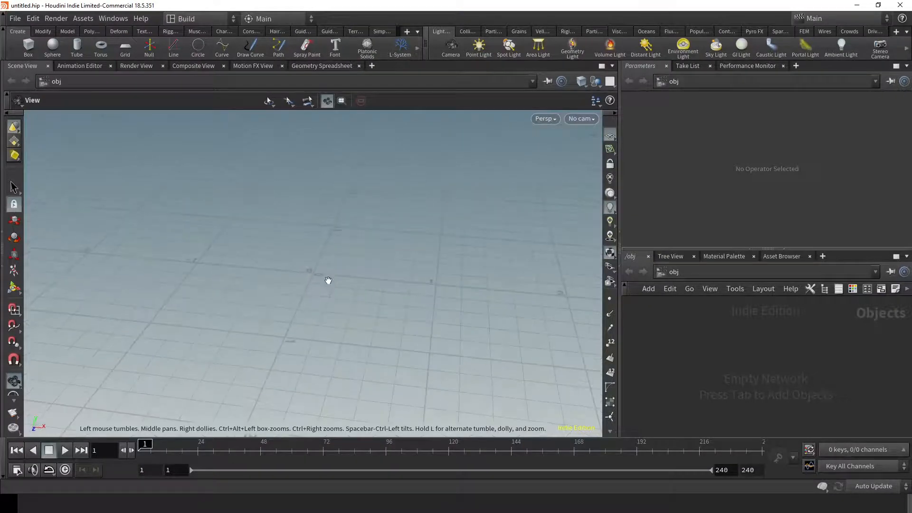
key(space+b)
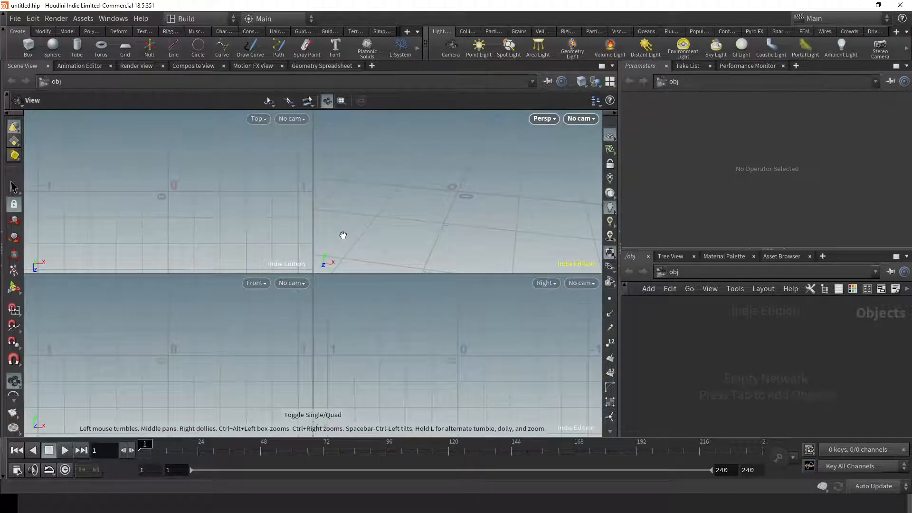
key(space+b)
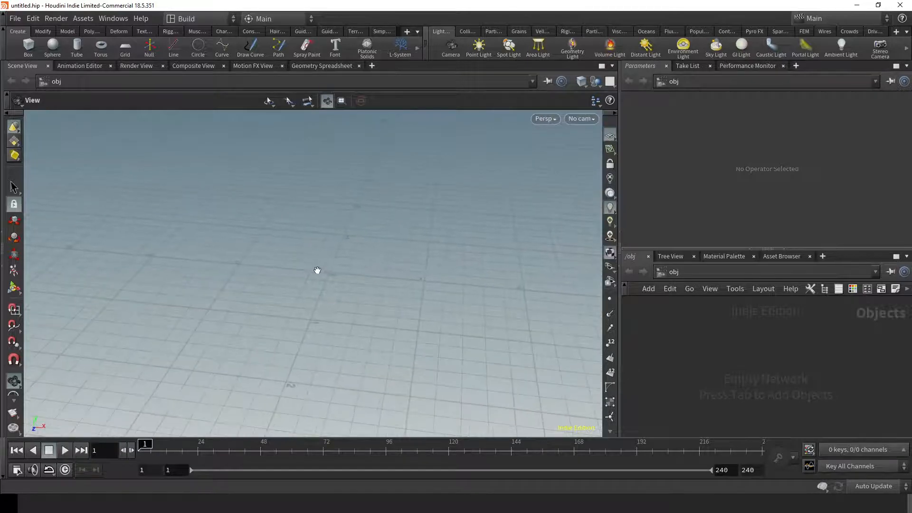
Create a Box object at the centre of the empty scene.
key(Tab)
text(box)
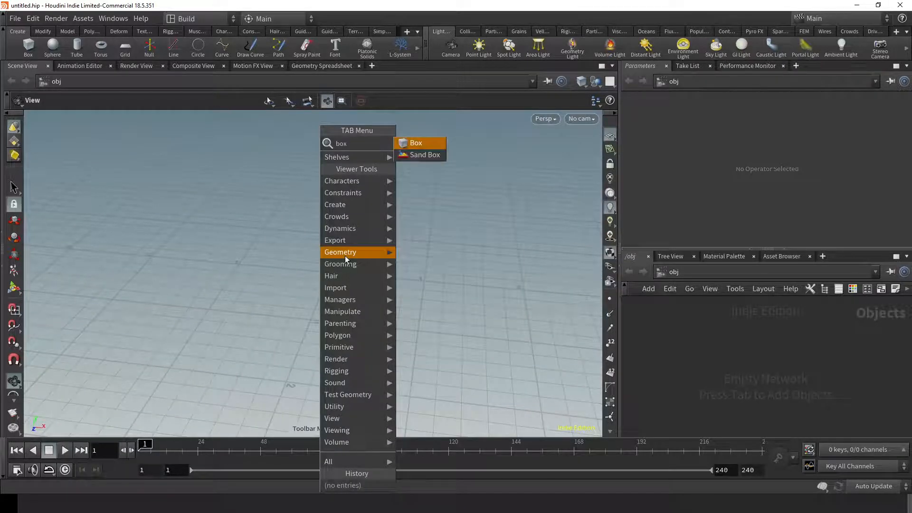
key(Return)
click(338, 246)
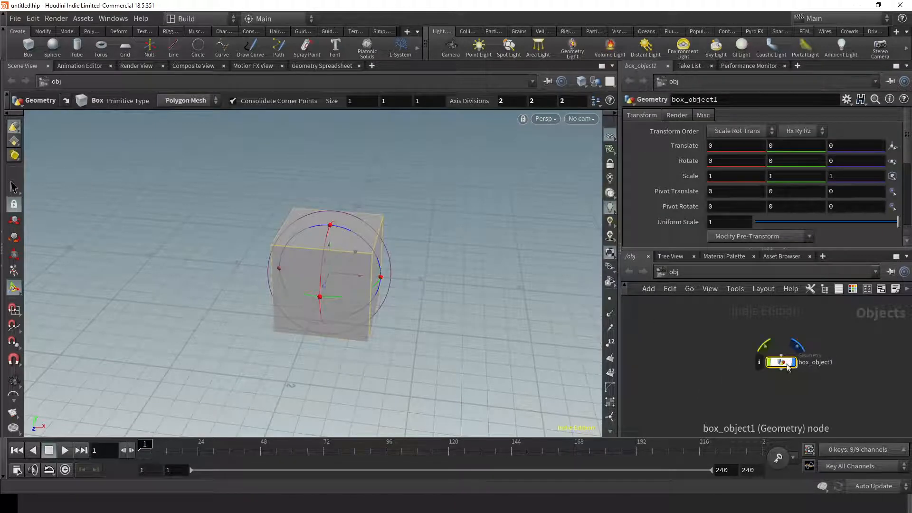
Enter the box object's geometry network and widen the network area to make room for more nodes.
double_click(781, 362)
drag(617, 361, 423, 361)
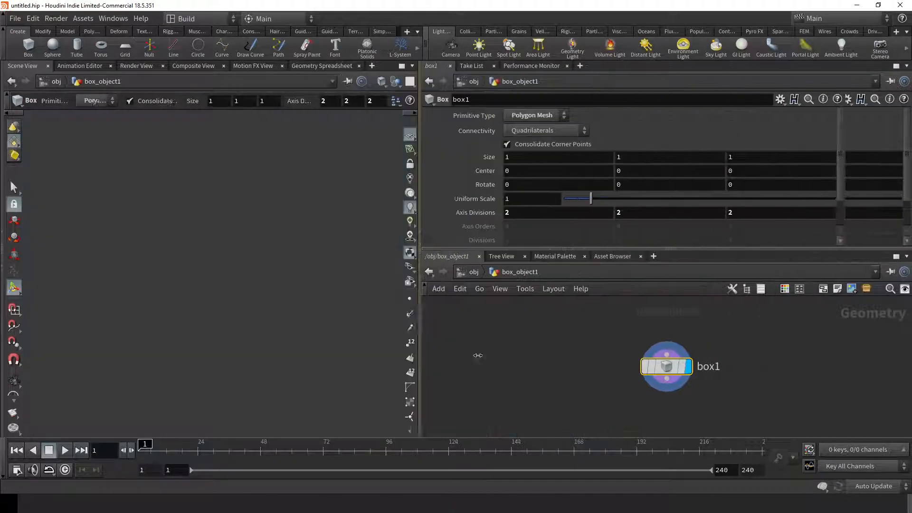
drag(651, 366, 534, 331)
scroll(524, 341, down, 2)
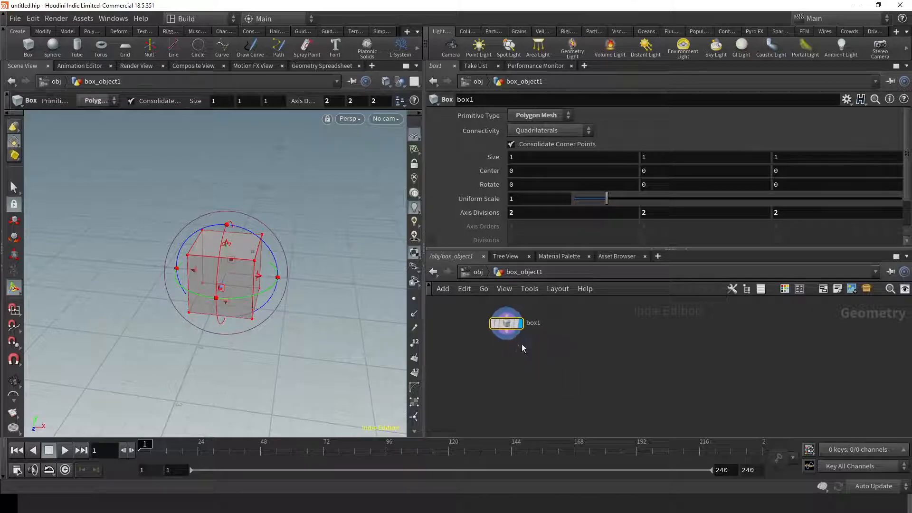
Add a Tube node beside the box node in the geometry network.
key(Tab)
mouse_move(630, 364)
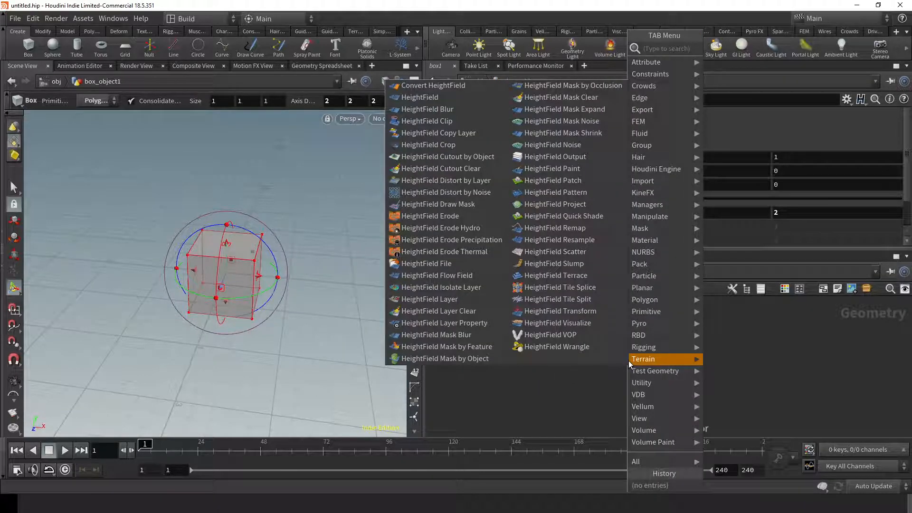
text(k)
key(BackSpace)
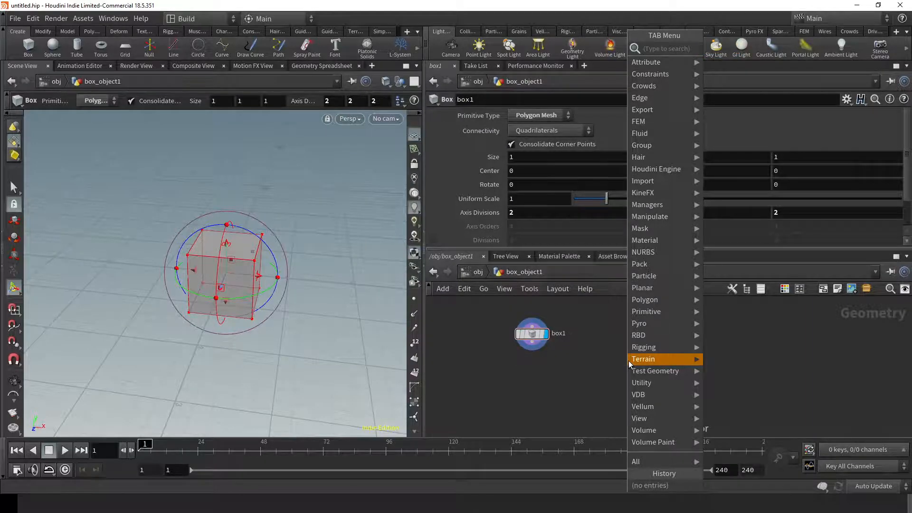
text(tube)
key(Return)
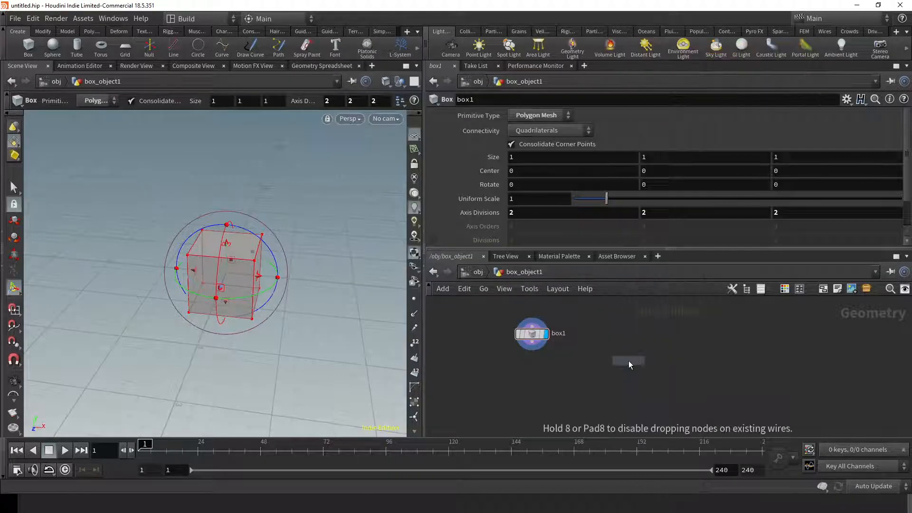
click(617, 343)
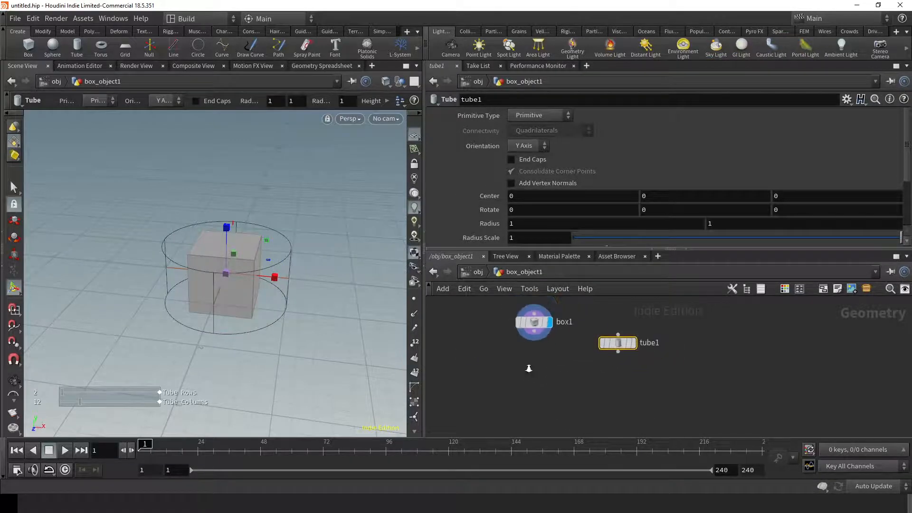
drag(535, 338, 549, 404)
key(Escape)
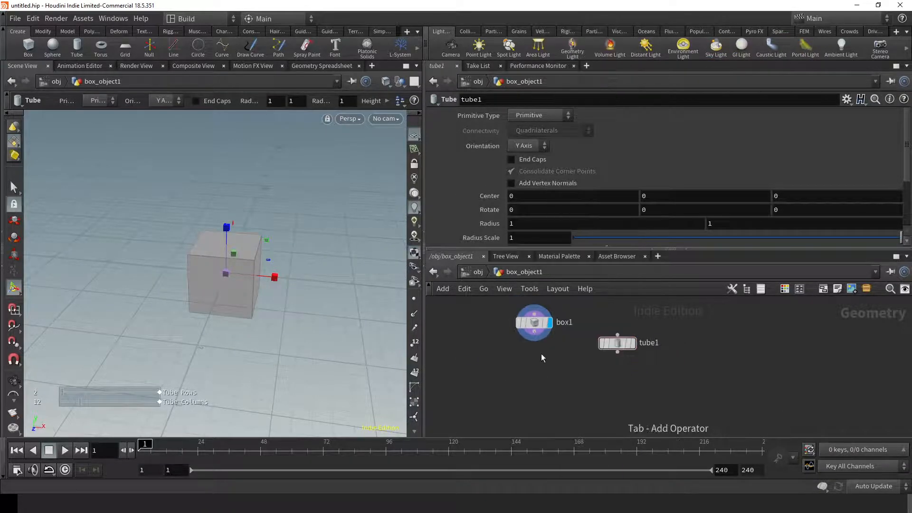
drag(617, 343, 626, 329)
drag(535, 339, 521, 381)
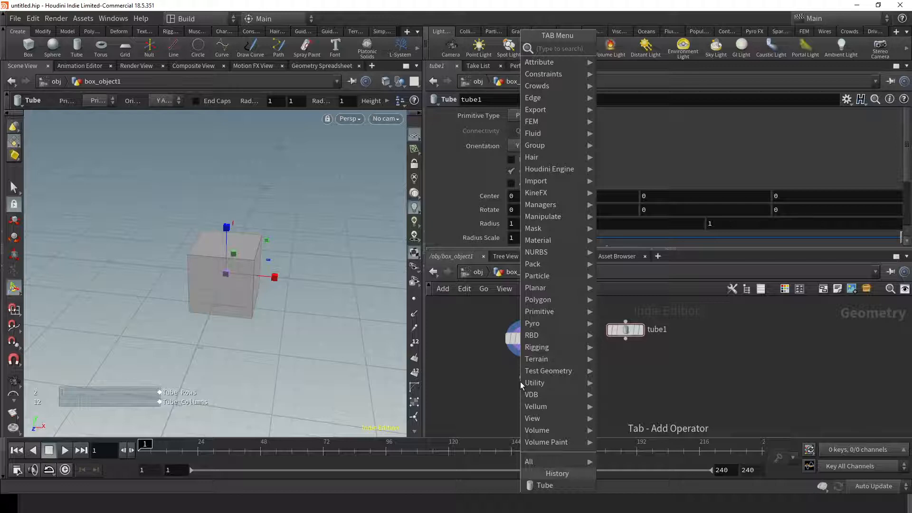
click(477, 375)
drag(626, 334, 626, 348)
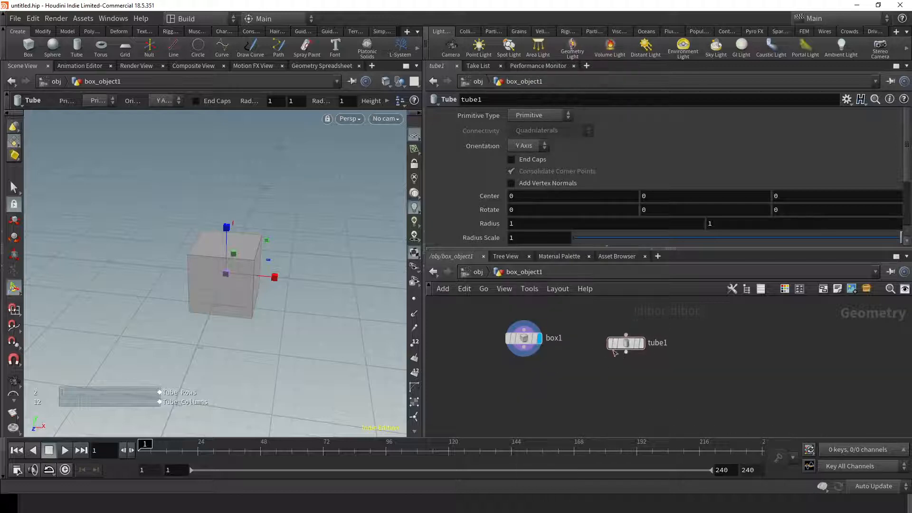
middle_drag(537, 383, 531, 375)
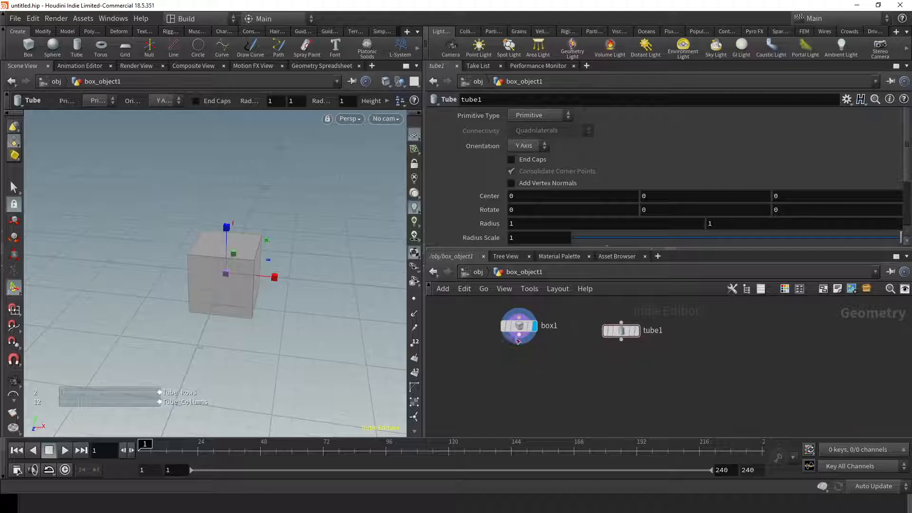
Add a Boolean node with the box as its first input and the tube as its second, and display its result.
drag(518, 340, 537, 376)
text(bol)
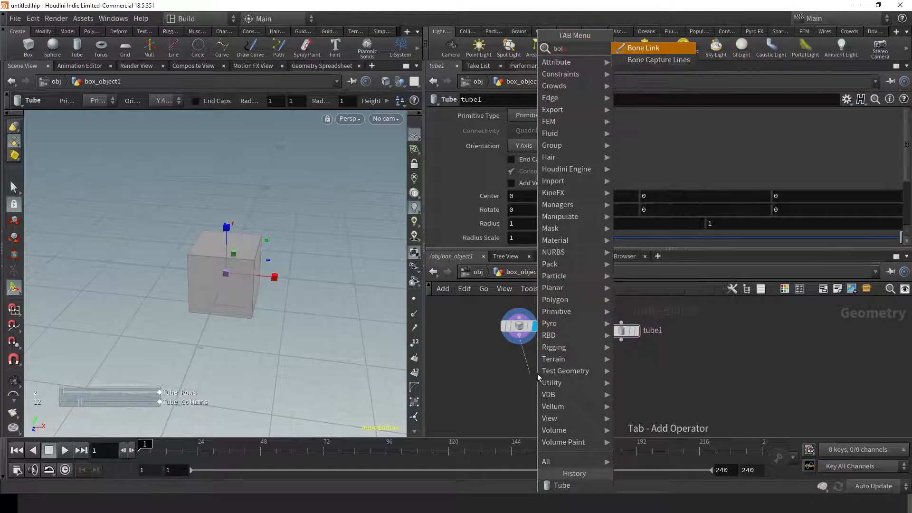
key(BackSpace)
text(o)
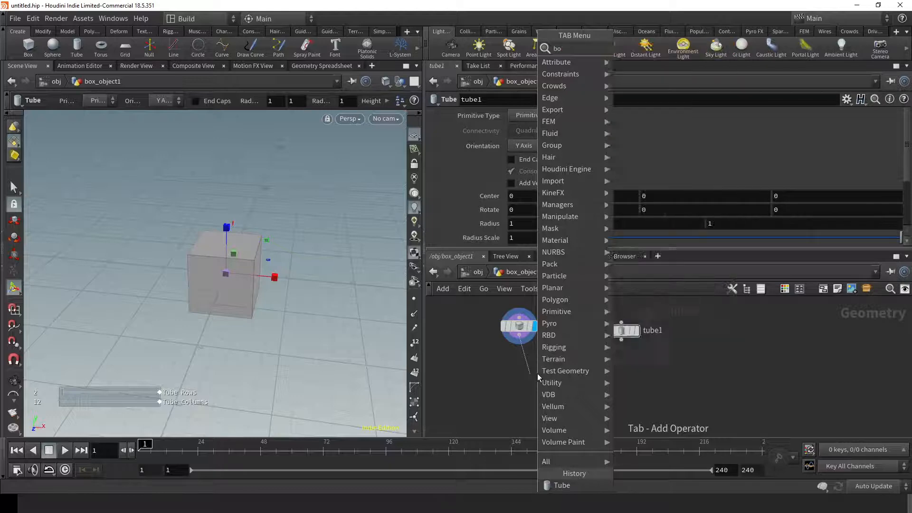
key(Return)
drag(621, 337, 537, 366)
click(544, 374)
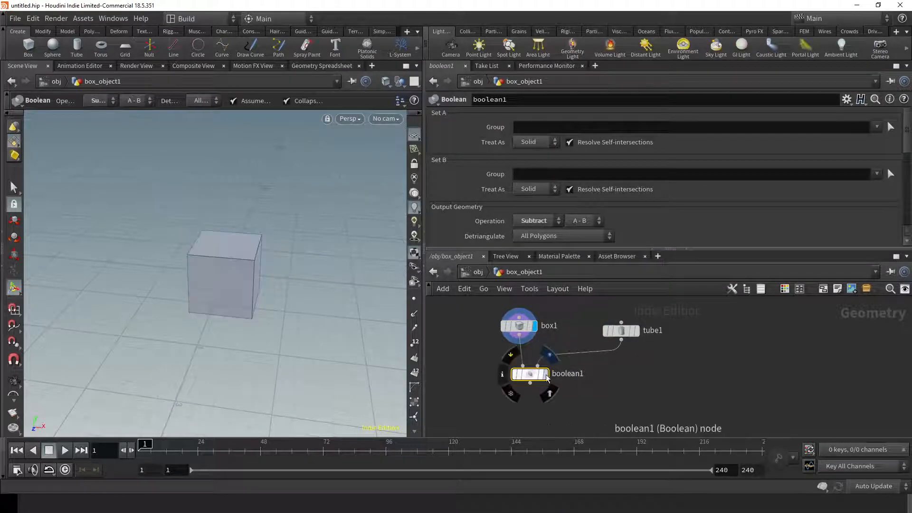
Insert a Transform node between the tube and the Boolean's second input.
drag(621, 330, 619, 361)
key(Tab)
text(trans)
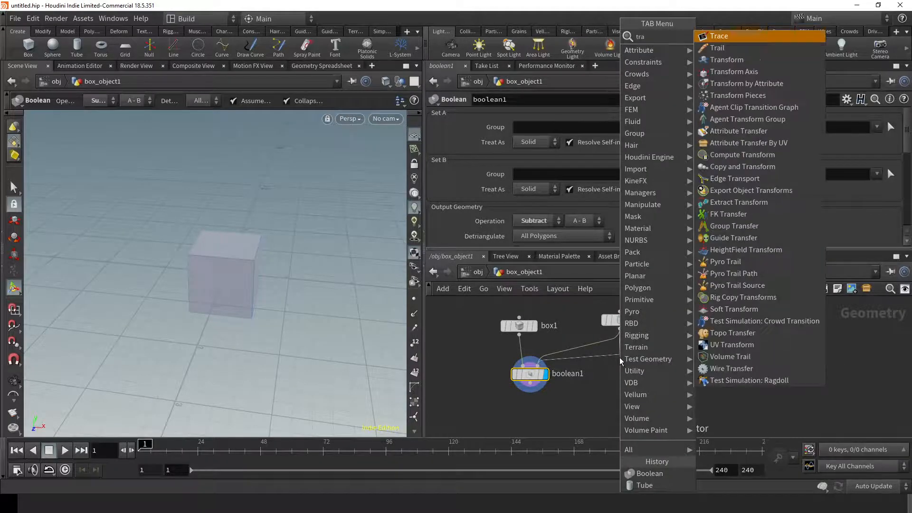
key(Return)
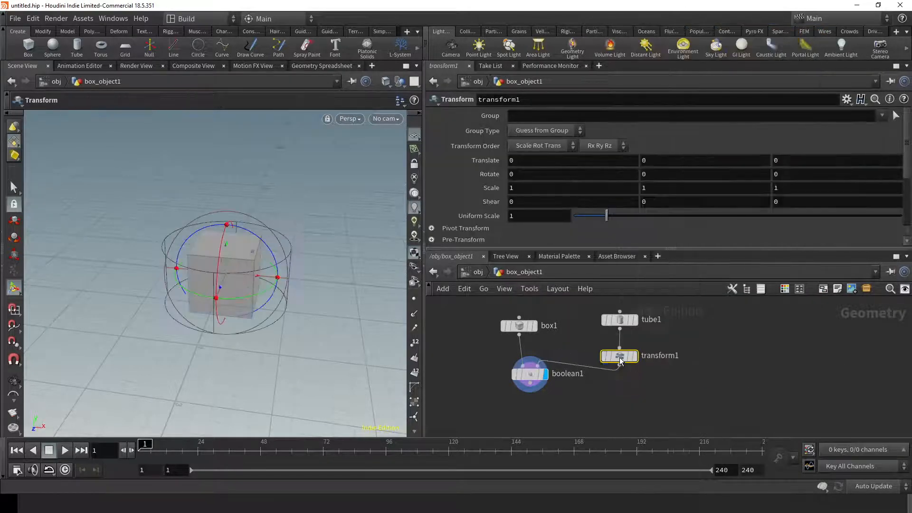
drag(620, 356, 619, 349)
Set the tube's primitive type to Polygon.
click(620, 320)
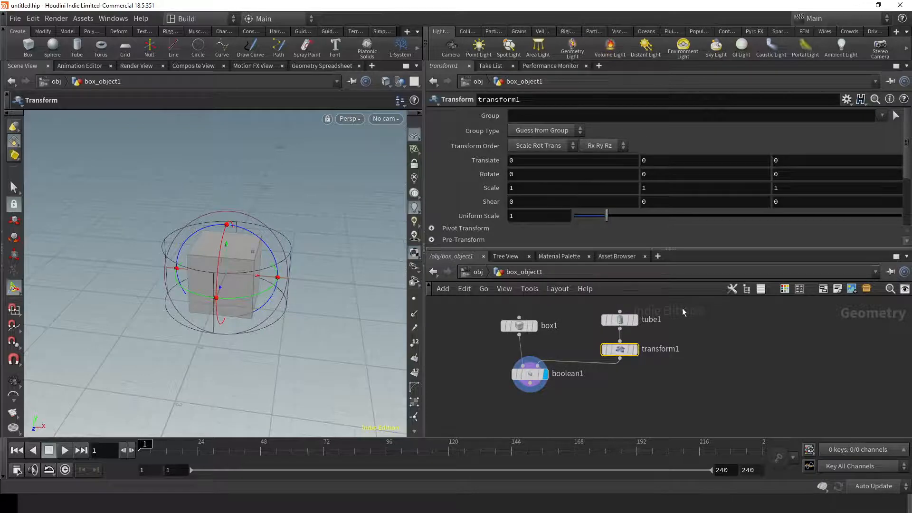
click(544, 116)
click(542, 140)
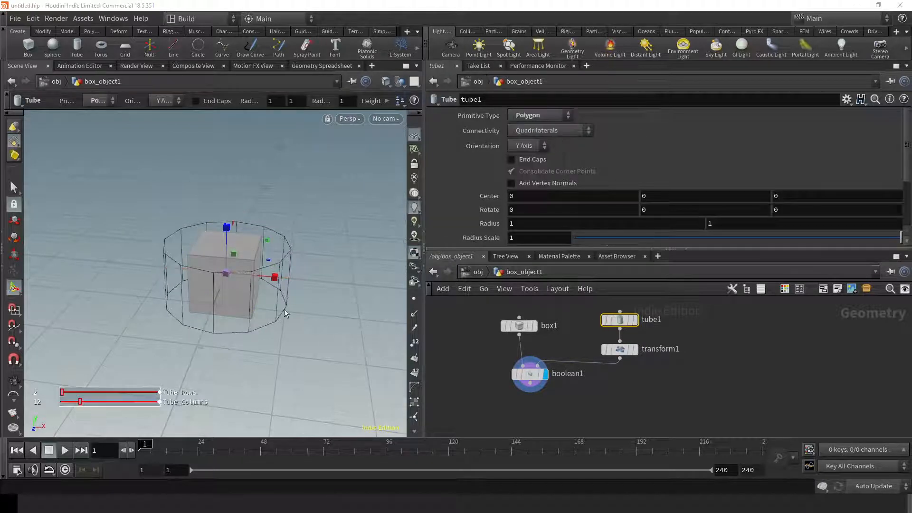
Raise the tube with its Transform node by about 0.71 along the Y axis.
alt+middle_drag(266, 297, 272, 245)
alt+drag(273, 245, 296, 258)
click(630, 350)
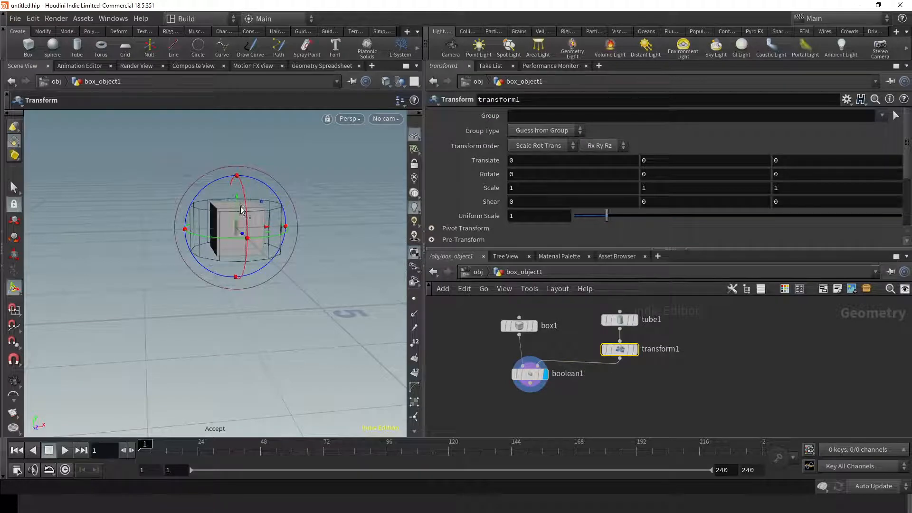
drag(237, 204, 238, 166)
Enable End Caps on the tube and display the Transform node's output.
alt+drag(247, 266, 224, 287)
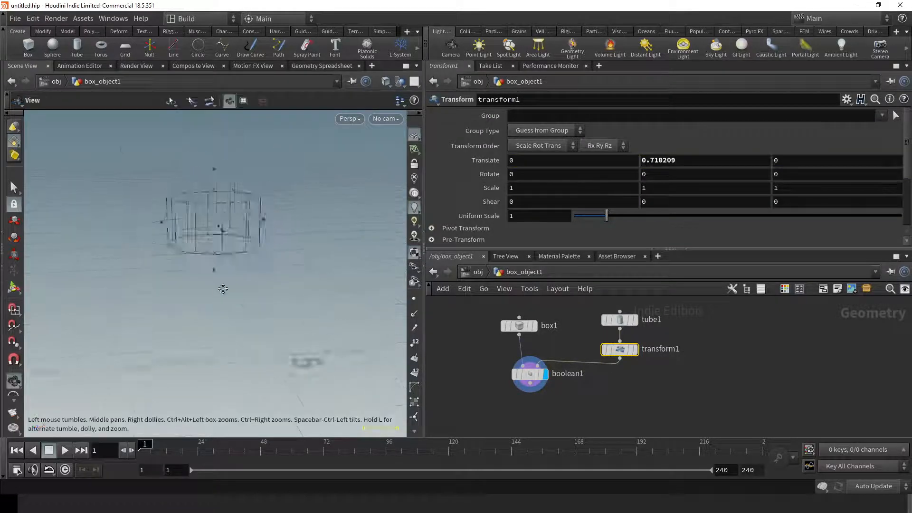
alt+right_drag(223, 287, 277, 261)
alt+middle_drag(278, 262, 284, 316)
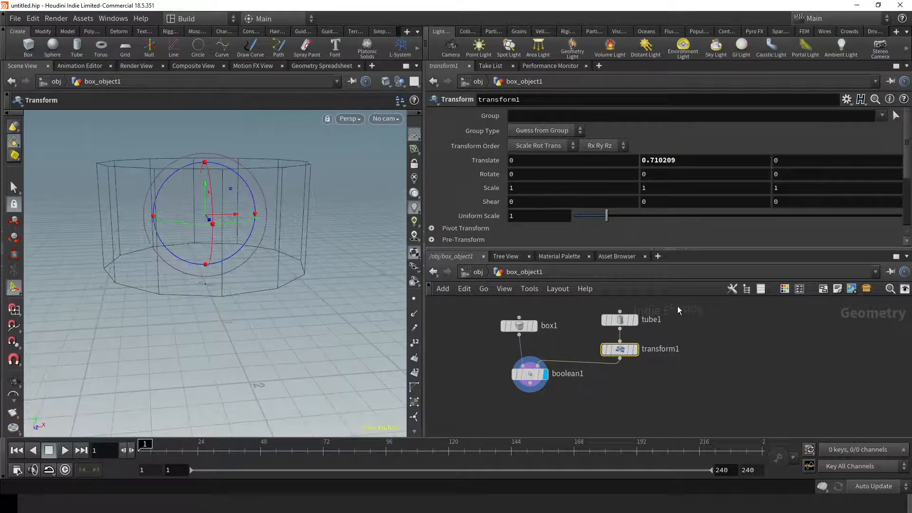
click(619, 319)
click(531, 165)
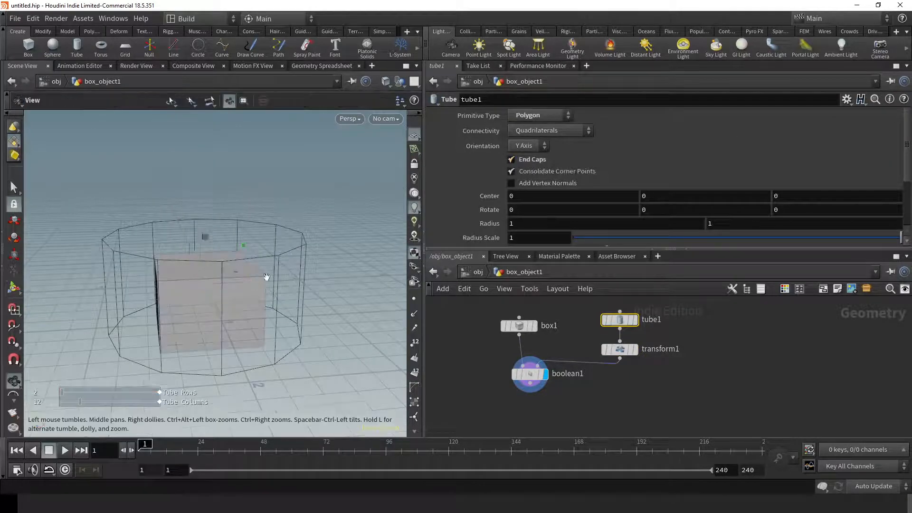
alt+middle_drag(264, 279, 270, 258)
alt+right_drag(270, 258, 261, 308)
click(635, 349)
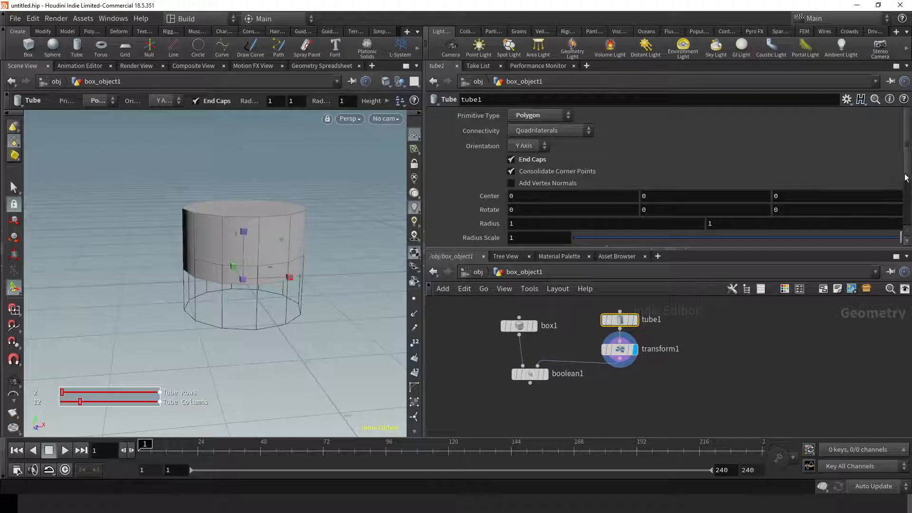
Set the tube's column count to 32.
scroll(645, 226, down, 3)
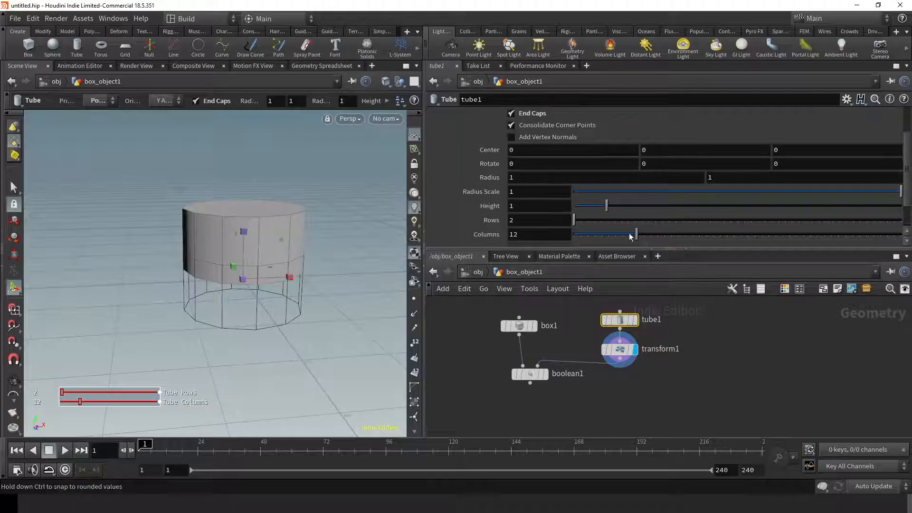
drag(631, 237, 733, 237)
drag(537, 237, 444, 247)
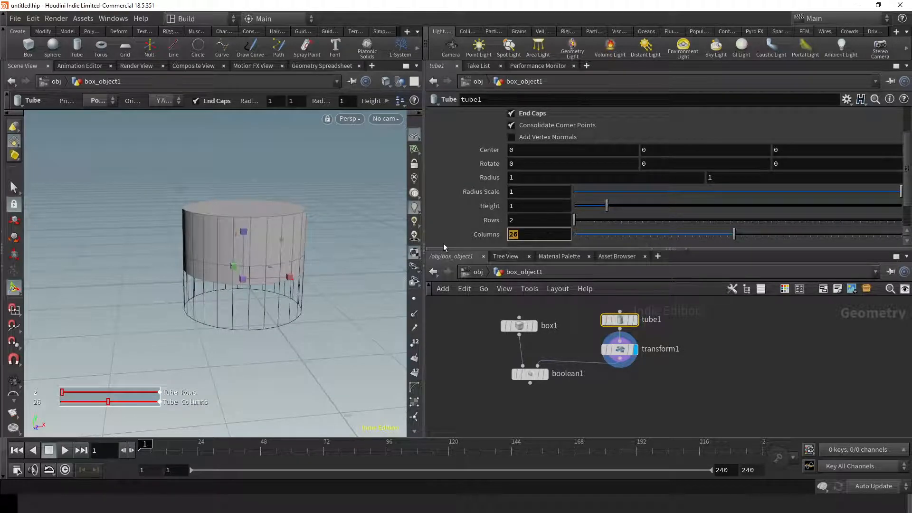
text(32)
key(Return)
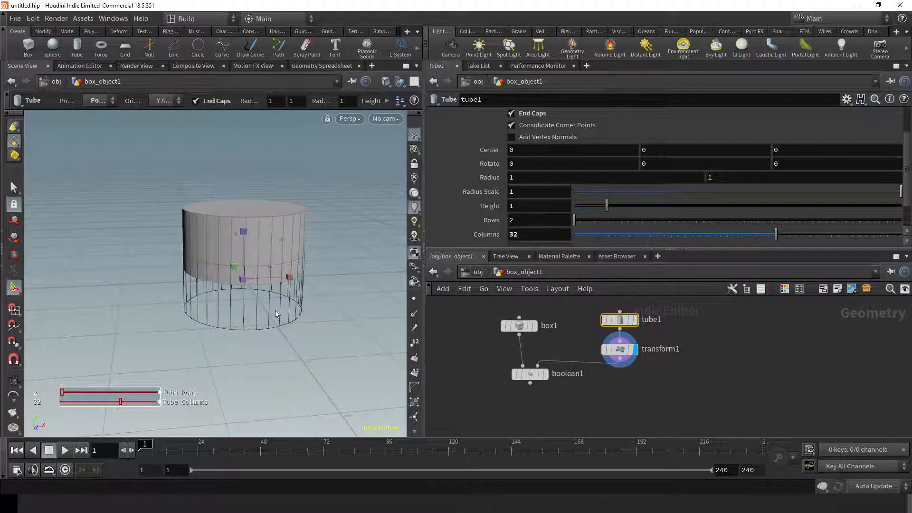
right_click(242, 271)
click(583, 322)
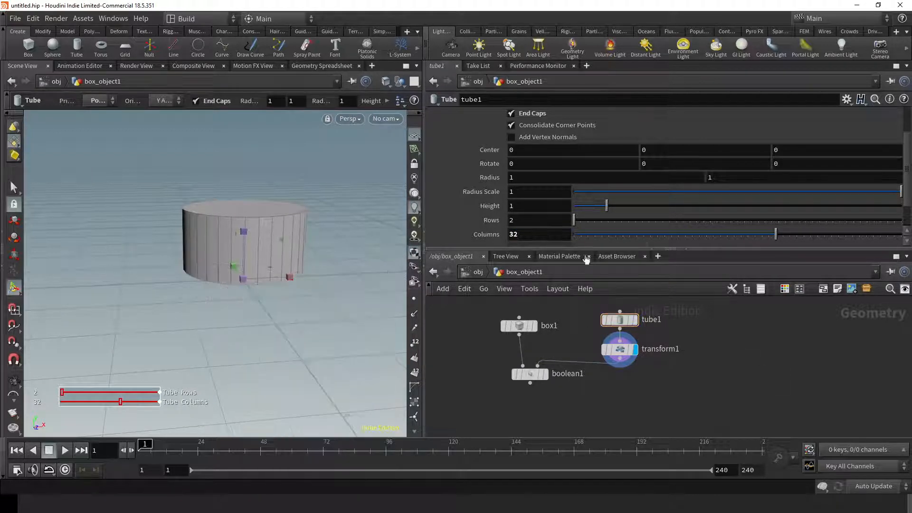
Reduce the tube's radius scale to about 0.171 and display the Boolean node's output.
drag(807, 193, 630, 193)
alt+middle_drag(391, 264, 387, 235)
click(546, 374)
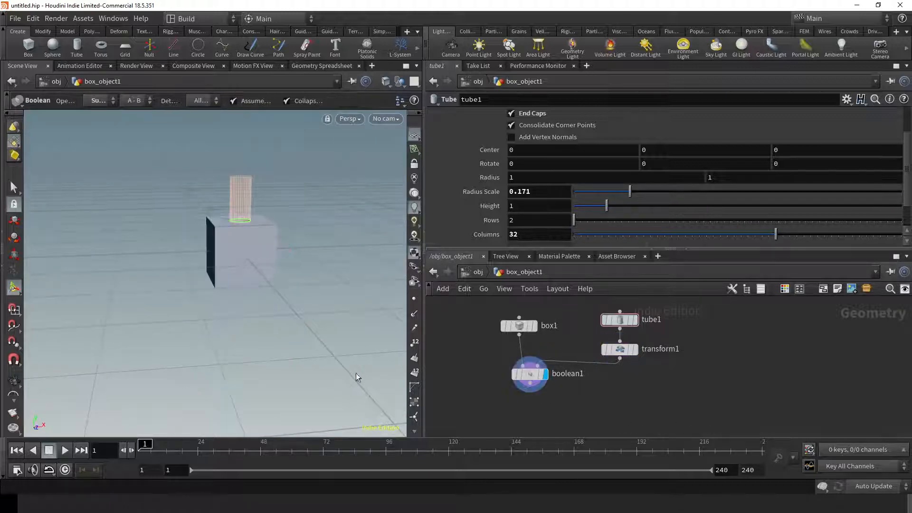
alt+middle_drag(248, 224, 236, 269)
alt+right_drag(236, 269, 285, 280)
alt+drag(285, 281, 295, 307)
Change the Boolean node's operation to Union.
click(528, 374)
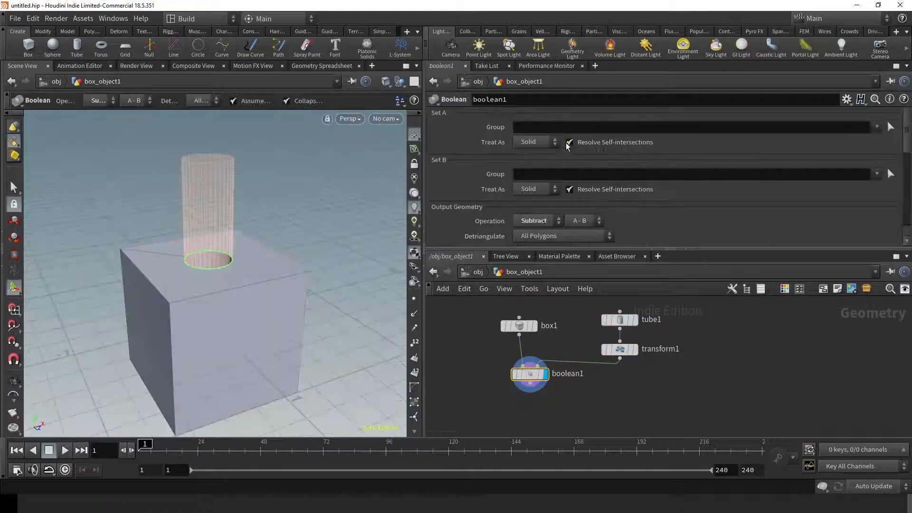
click(534, 220)
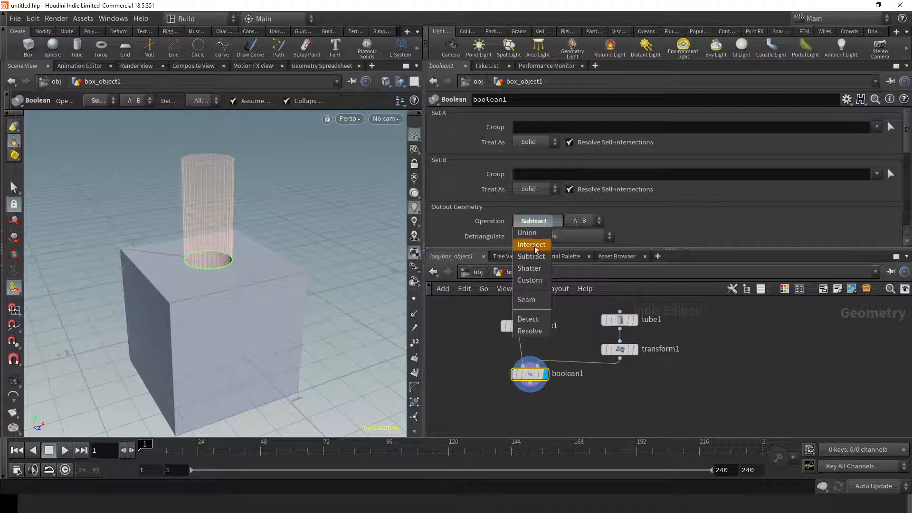
click(527, 237)
alt+drag(285, 266, 319, 286)
Give the network editor more height by shrinking the parameter pane above it.
middle_drag(701, 413, 710, 368)
scroll(703, 366, down, 3)
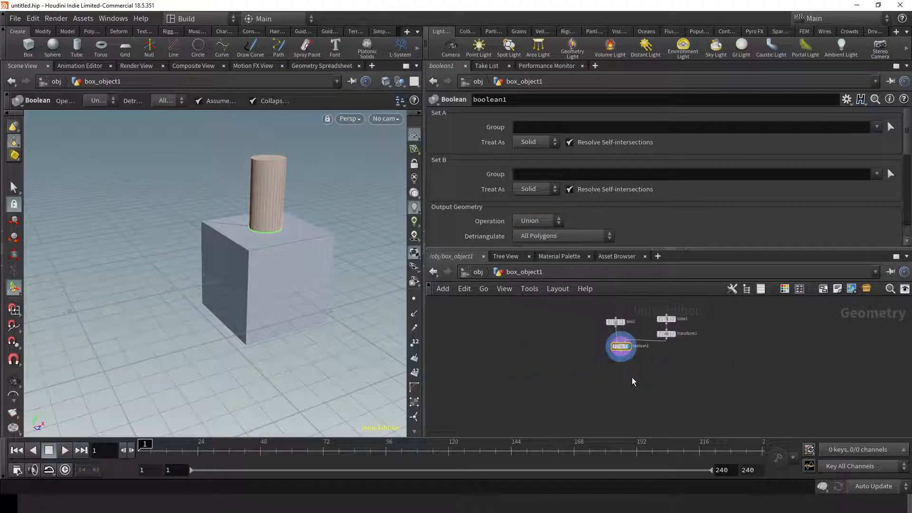
scroll(568, 374, up, 2)
middle_drag(630, 380, 609, 397)
scroll(617, 370, up, 1)
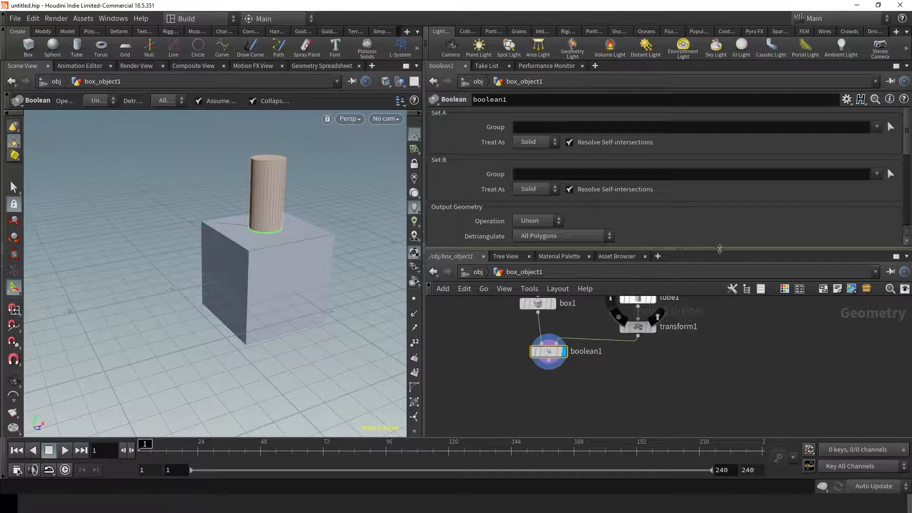
drag(720, 249, 720, 175)
scroll(581, 331, up, 2)
mouse_move(627, 324)
middle_down()
mouse_move(581, 331)
mouse_move(644, 325)
middle_up()
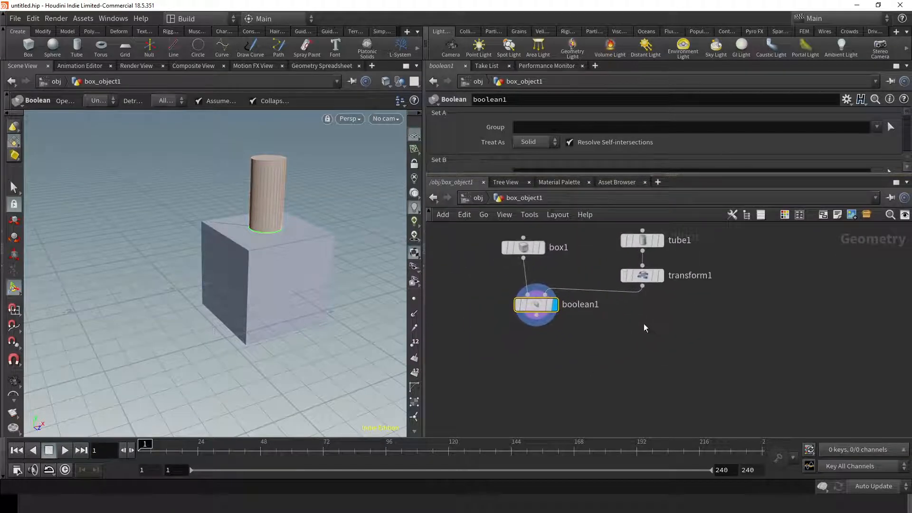
alt+middle_drag(277, 237, 265, 250)
drag(265, 251, 302, 273)
key(Return)
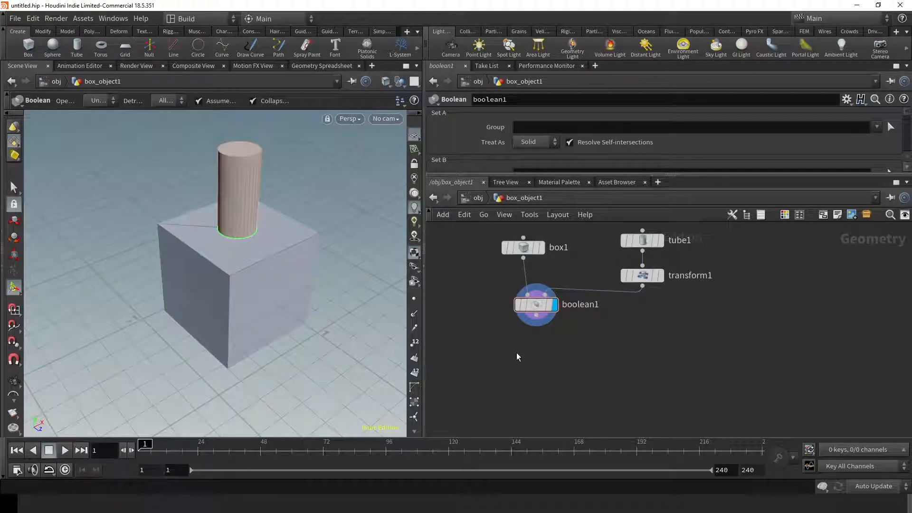
Move the Boolean node down and insert a Color node between the box and the Boolean's first input.
drag(525, 304, 525, 369)
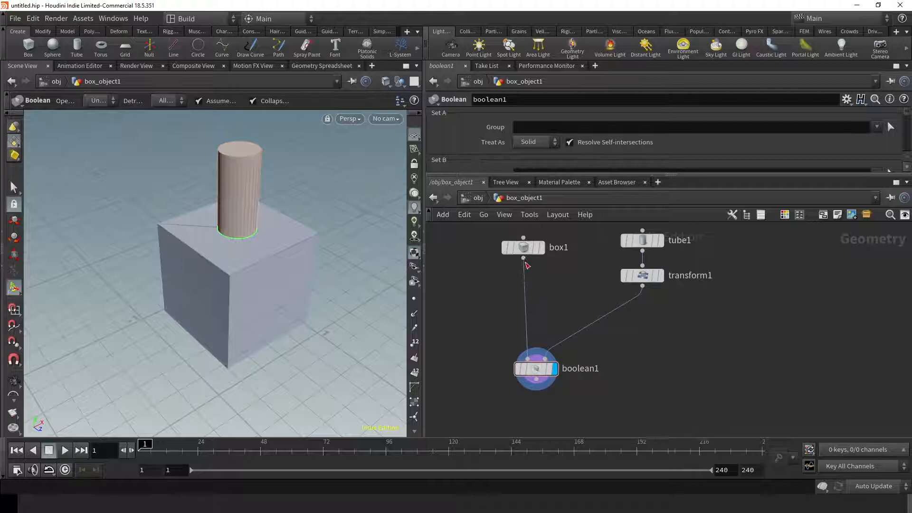
key(Tab)
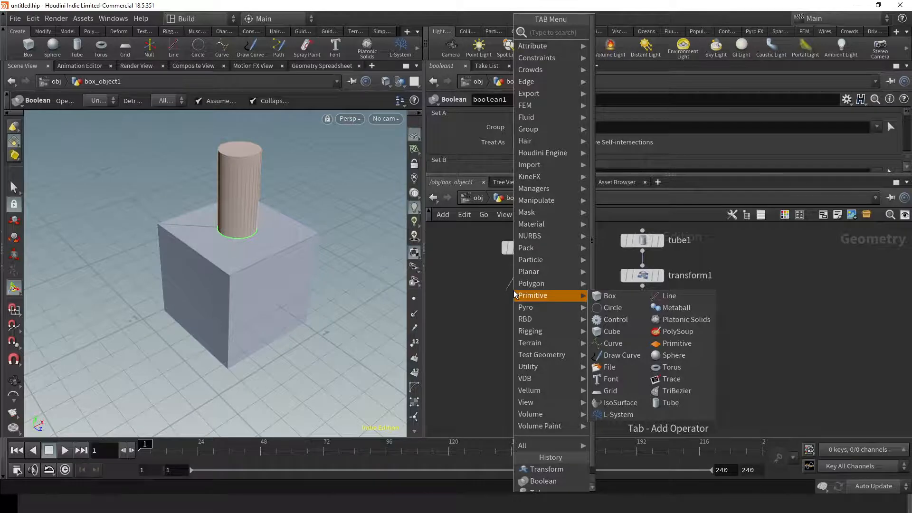
text(cor)
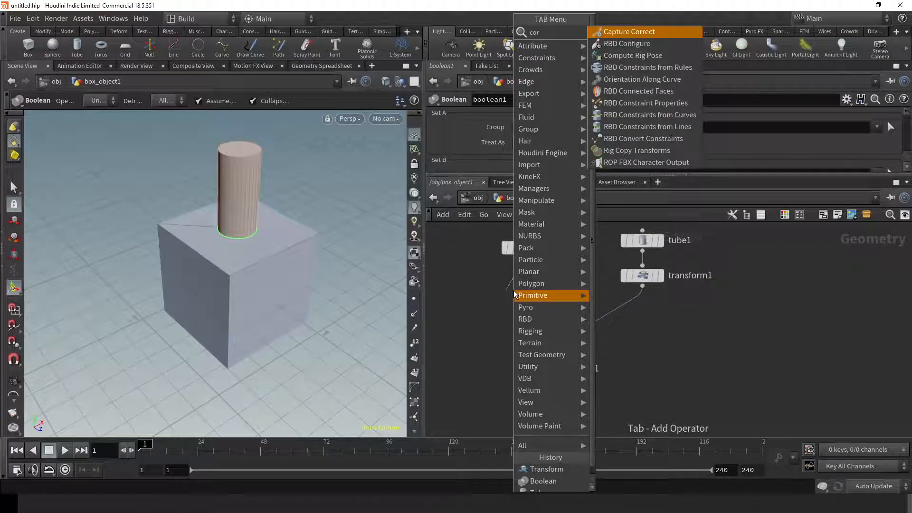
key(BackSpace)
key(BackSpace)
key(BackSpace)
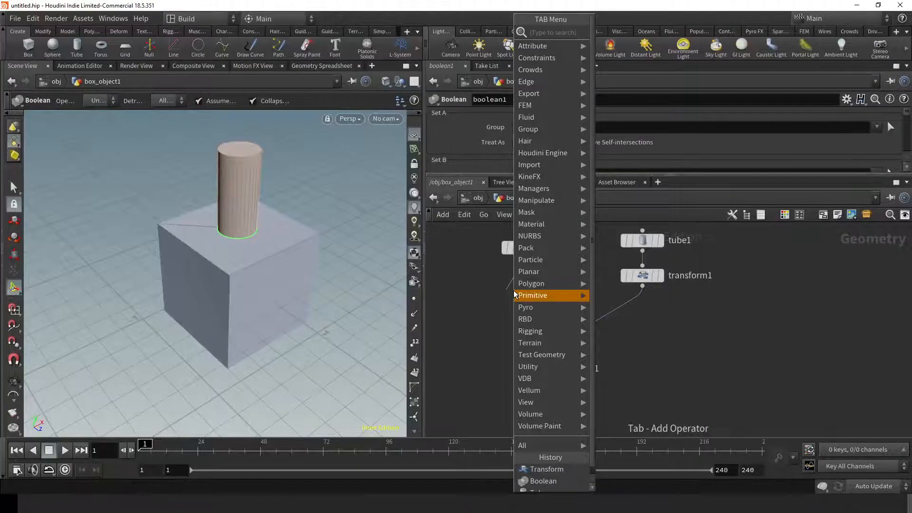
text(col)
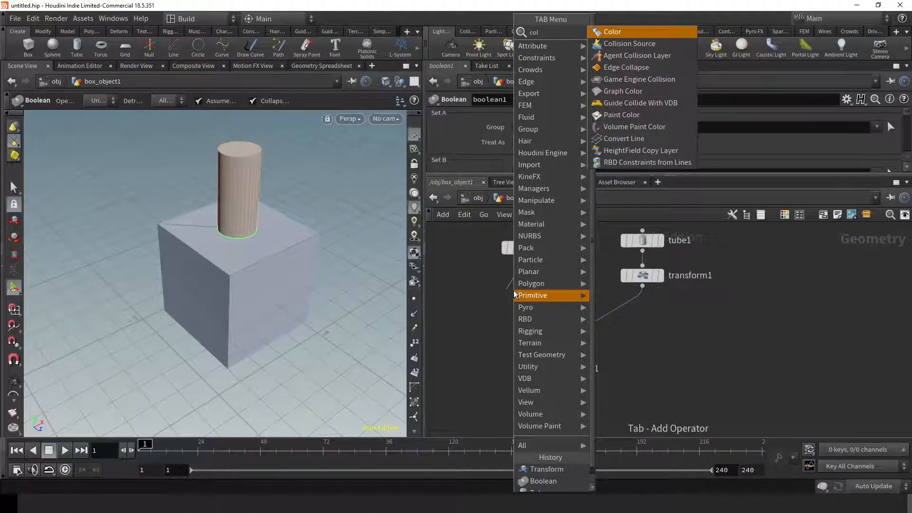
key(Return)
click(523, 294)
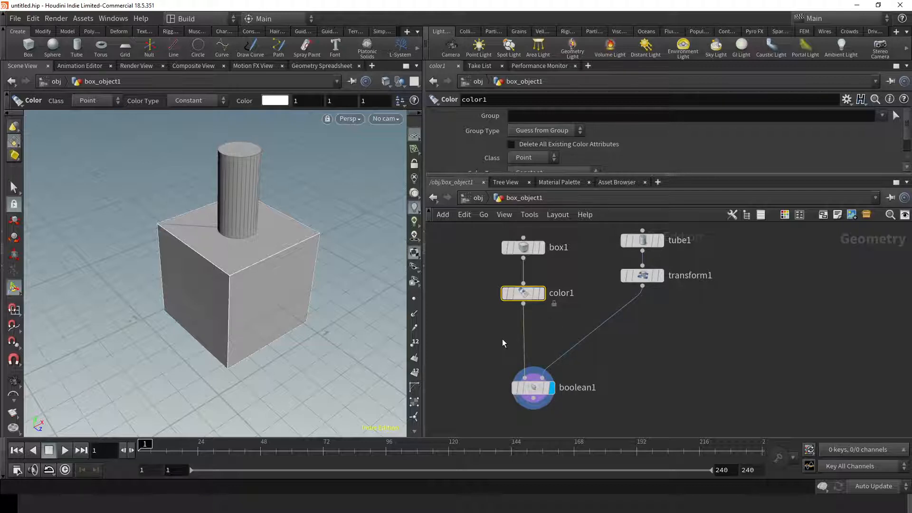
drag(534, 387, 533, 389)
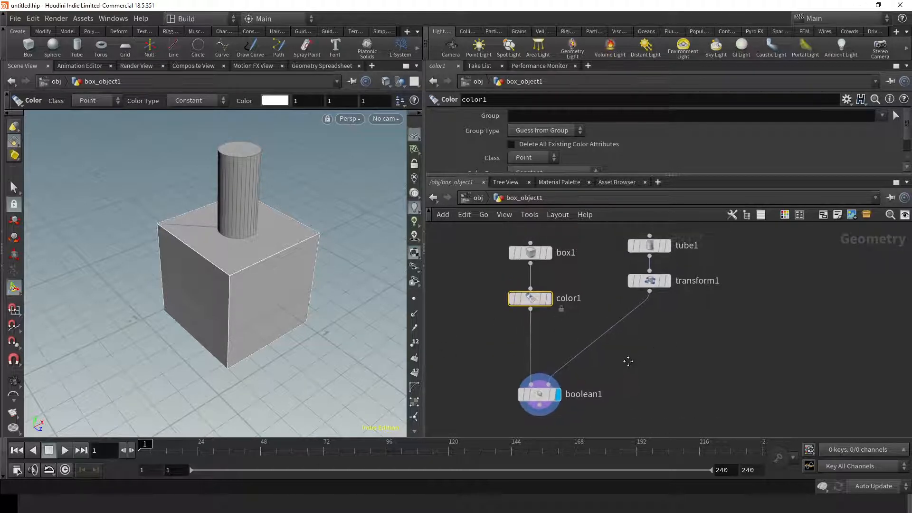
Insert a Material node between the Color node and the Boolean.
key(Tab)
mouse_move(529, 335)
text(material)
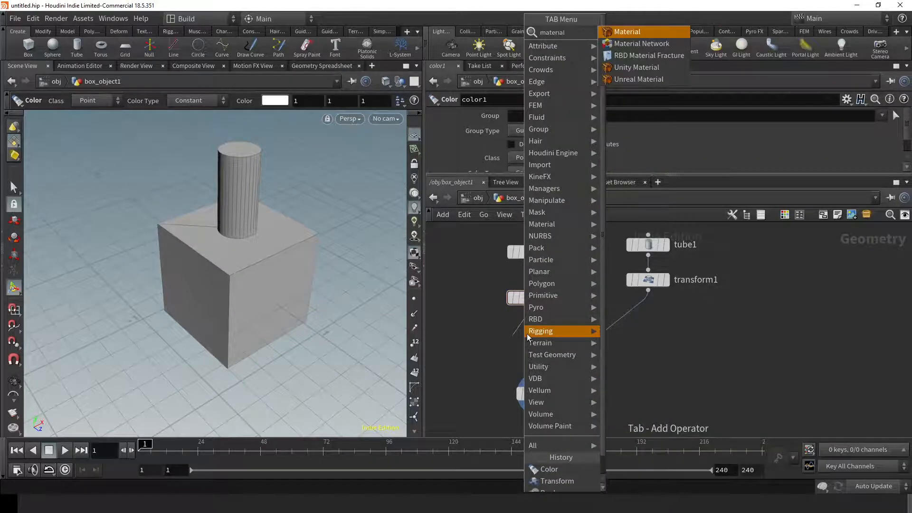
key(Return)
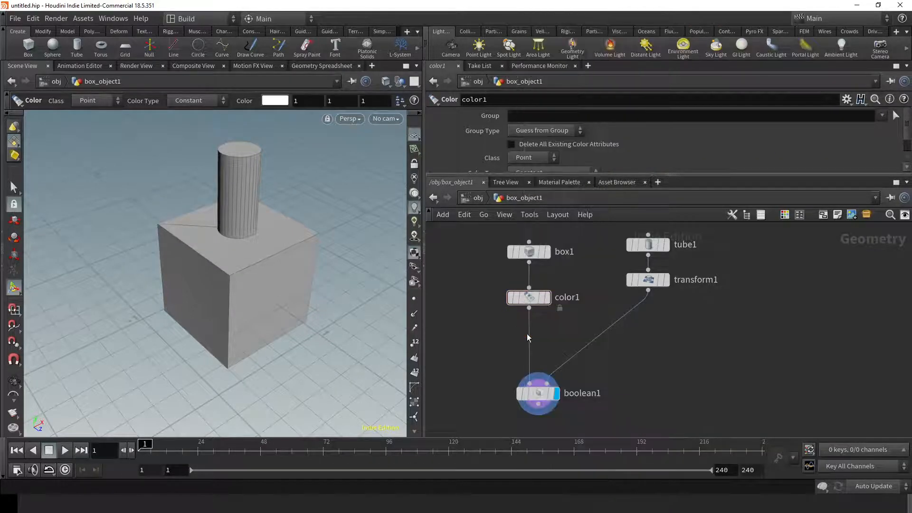
click(528, 340)
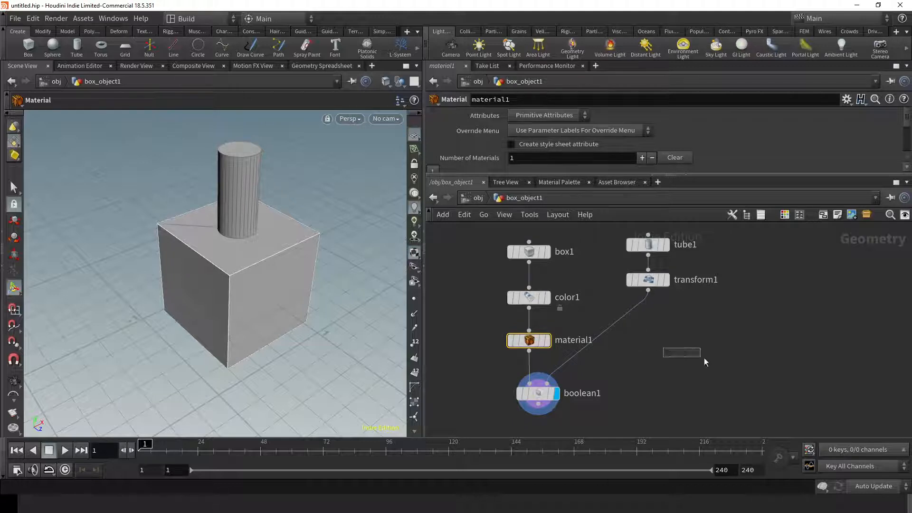
Delete the Material node below the Color node.
key(Tab)
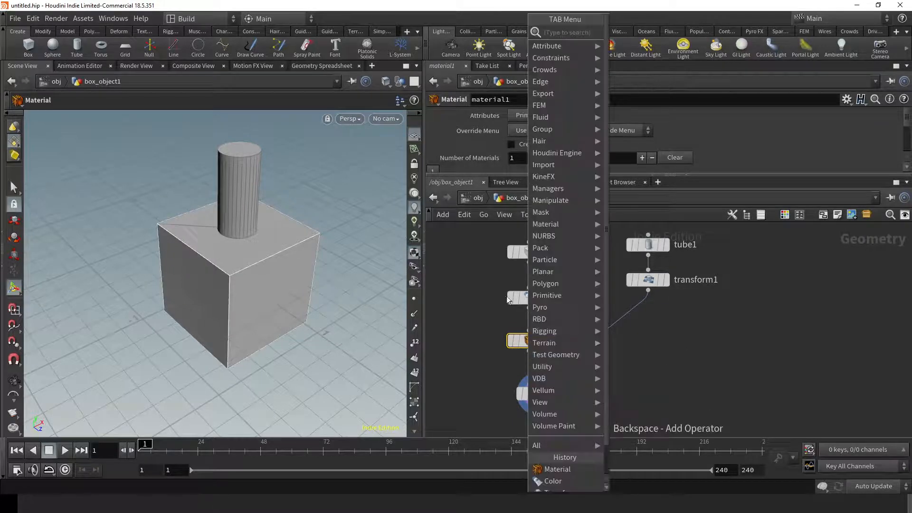
key(Escape)
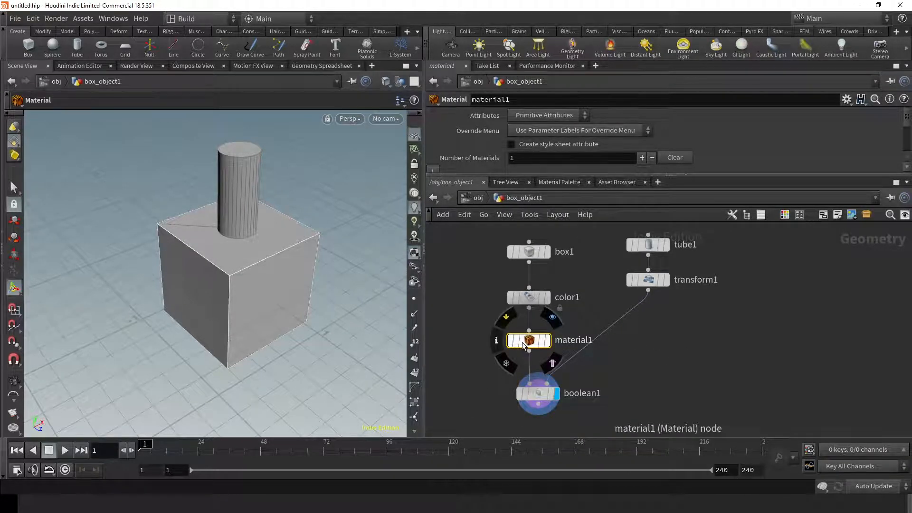
key(Tab)
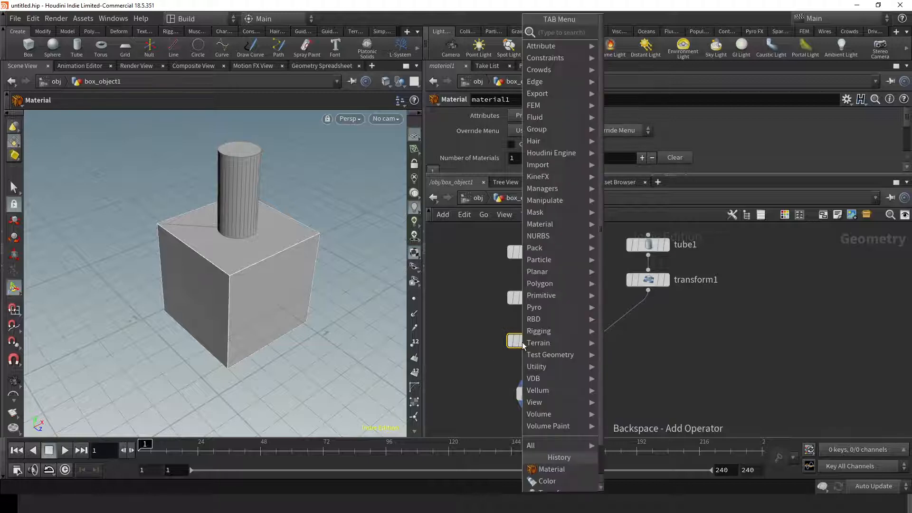
key(Escape)
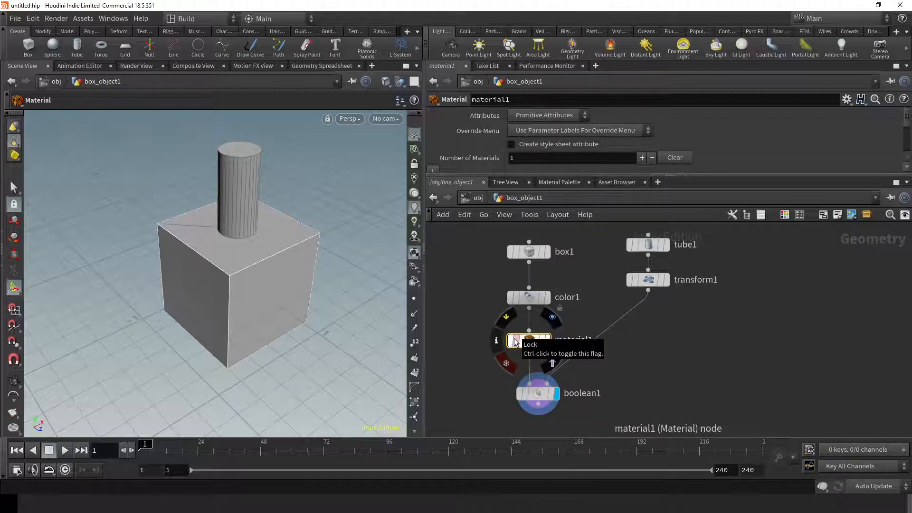
key(Delete)
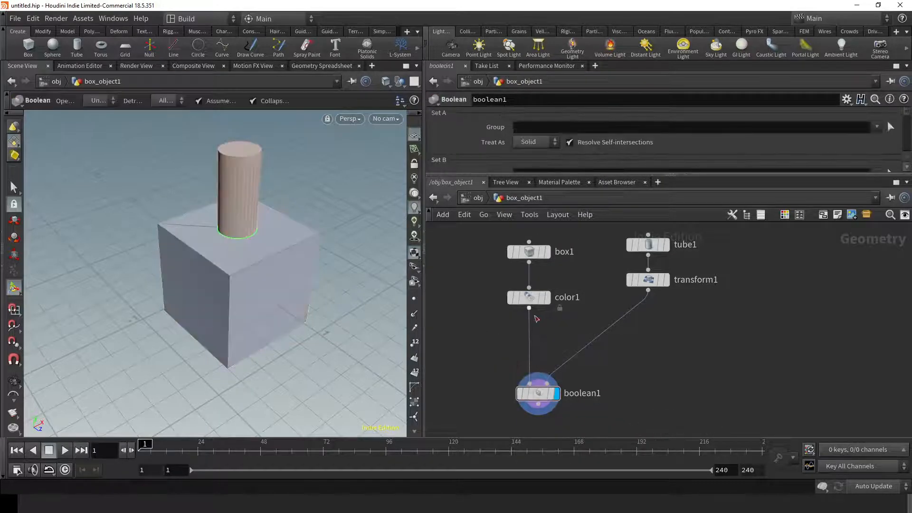
key(Tab)
text(QU)
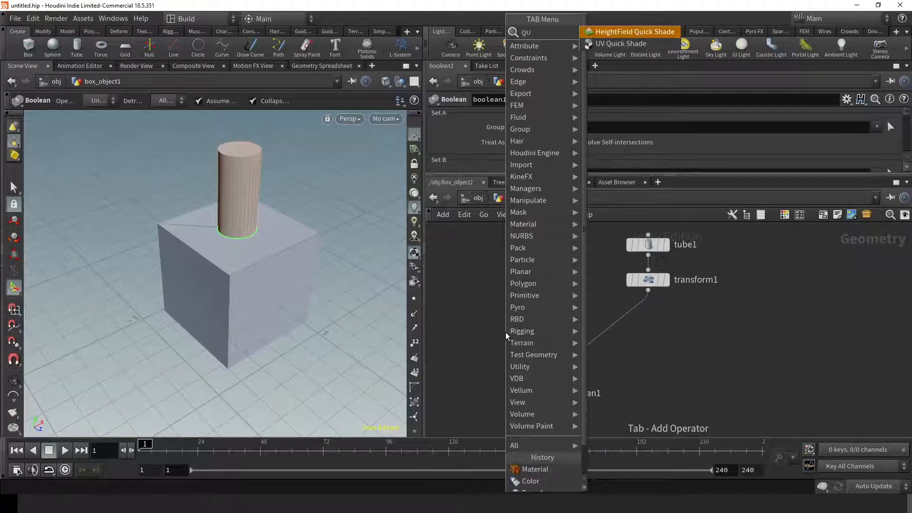
key(BackSpace)
key(BackSpace)
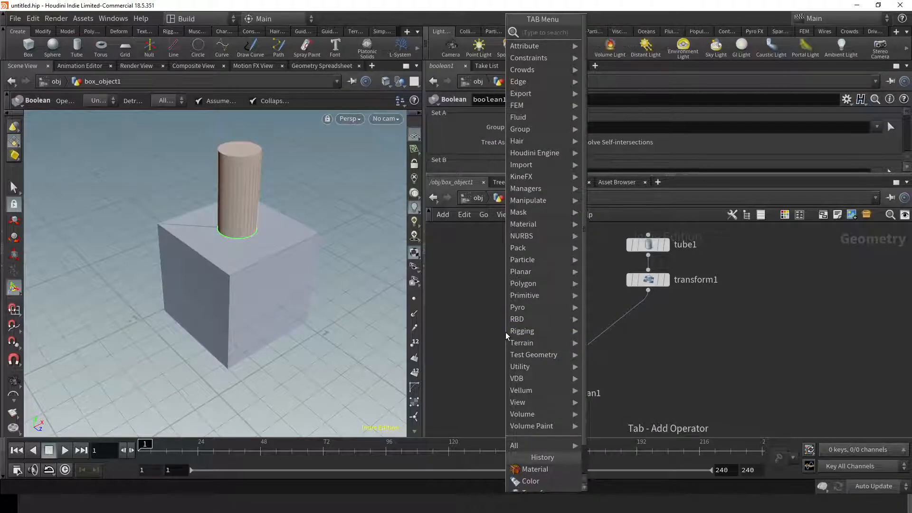
drag(467, 304, 480, 311)
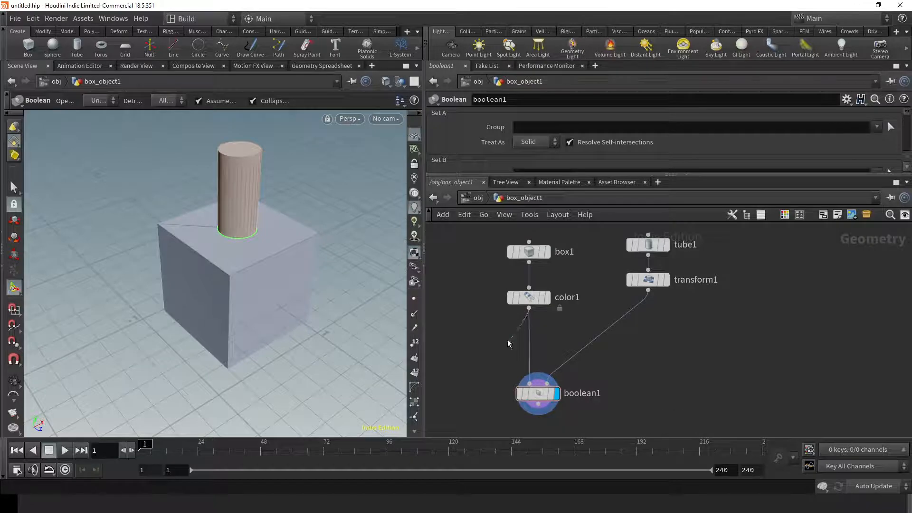
Add a Material node after the Color node and place it in the wire to the Boolean's first input.
key(Tab)
text(MATER)
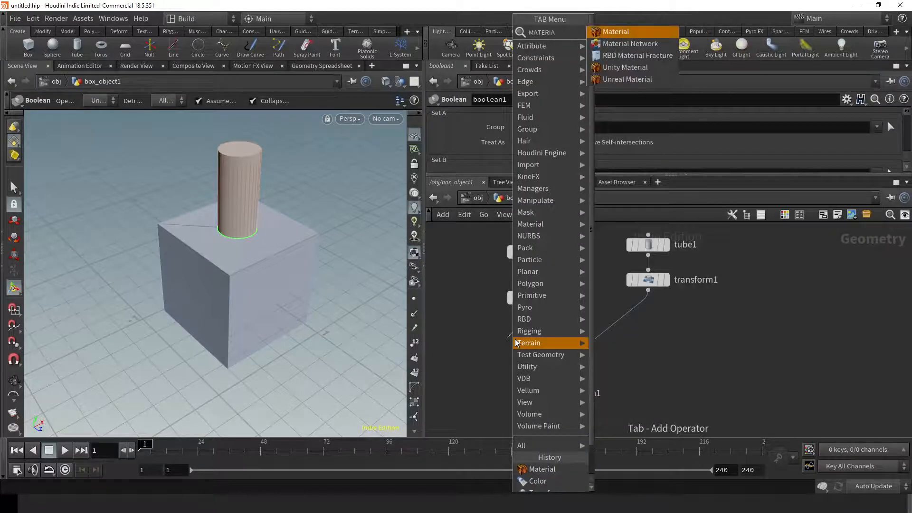
text(IA)
key(Return)
click(517, 343)
drag(516, 346, 538, 348)
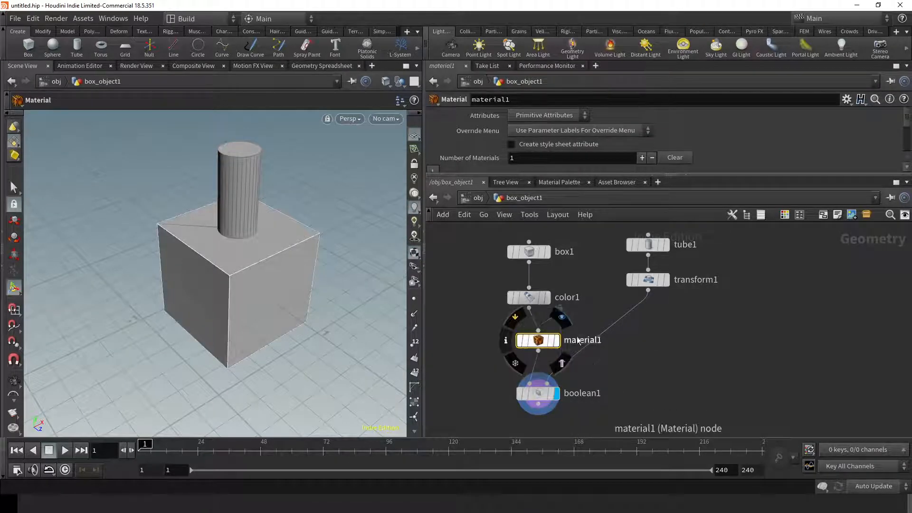
Move the Boolean down and insert a copy of the Material node between the tube's Transform node and the Boolean.
middle_drag(539, 349, 551, 313)
scroll(684, 332, down, 3)
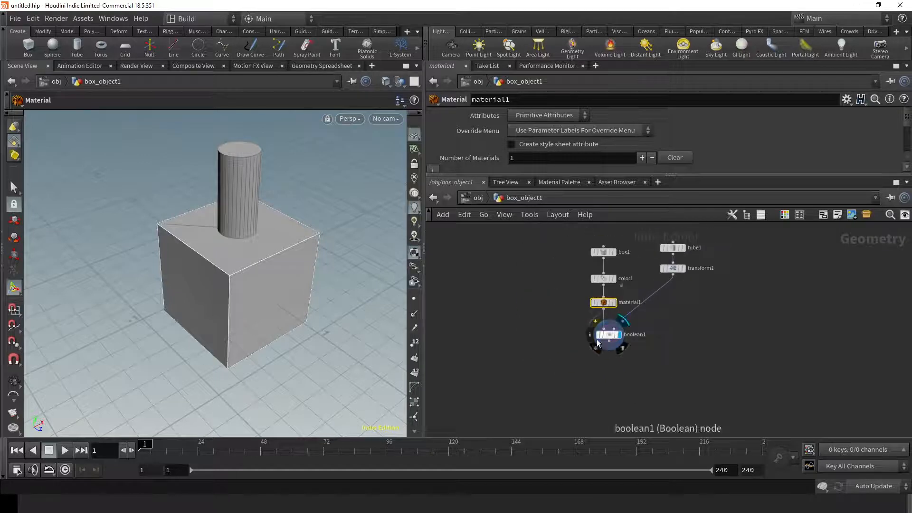
drag(597, 339, 601, 375)
click(608, 302)
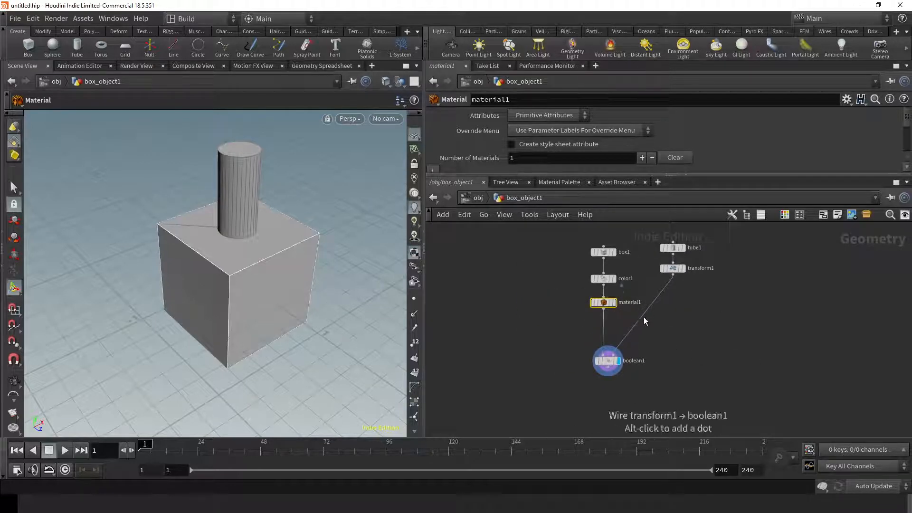
key(ctrl+c)
key(ctrl+v)
mouse_move(678, 313)
mouse_down()
mouse_move(646, 299)
mouse_move(673, 309)
mouse_up()
middle_drag(614, 375, 621, 346)
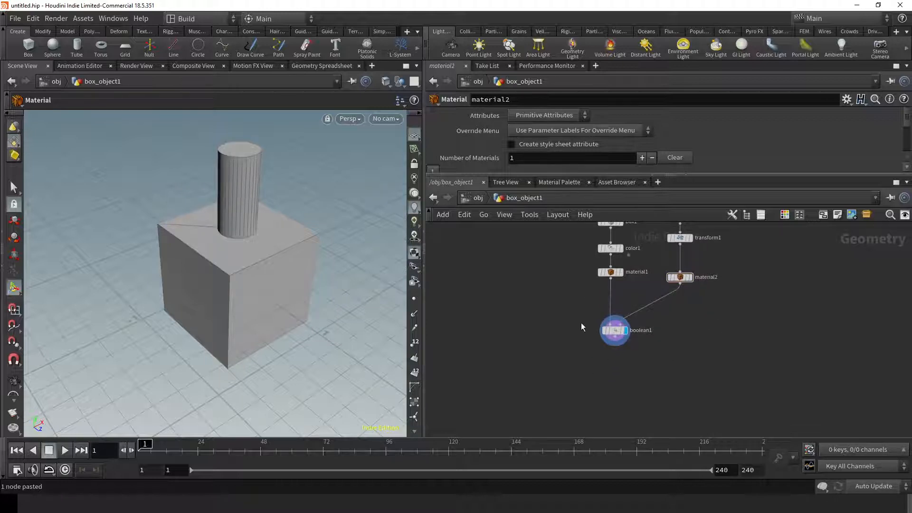
middle_drag(667, 282, 671, 332)
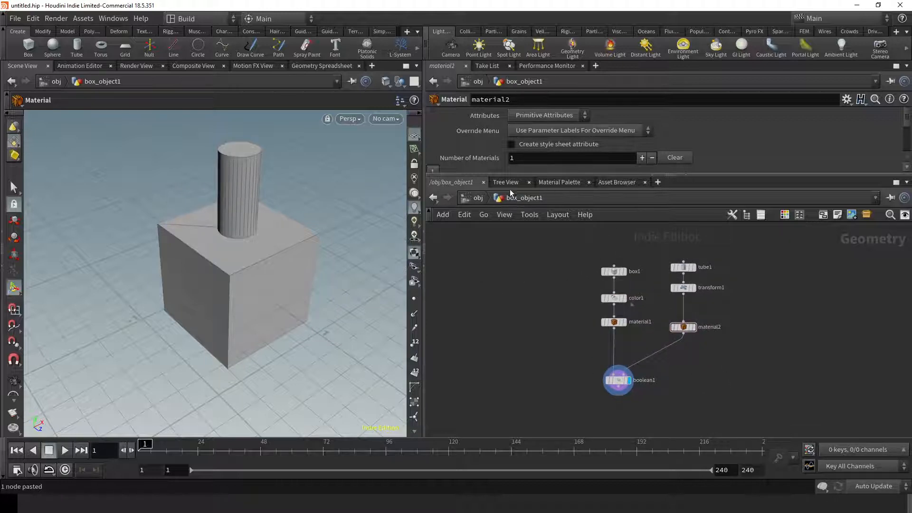
Go to the mat network and search its available operators for "rs".
click(488, 200)
click(487, 201)
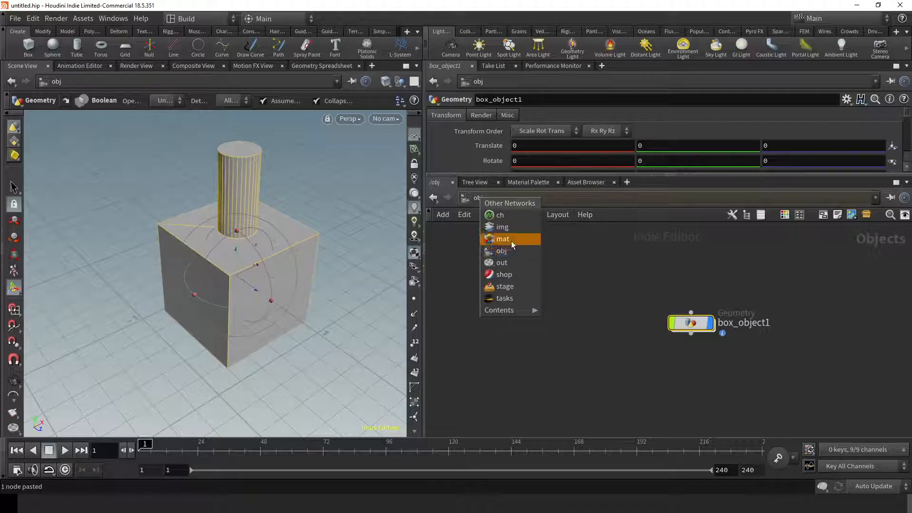
click(494, 240)
key(Tab)
mouse_move(657, 313)
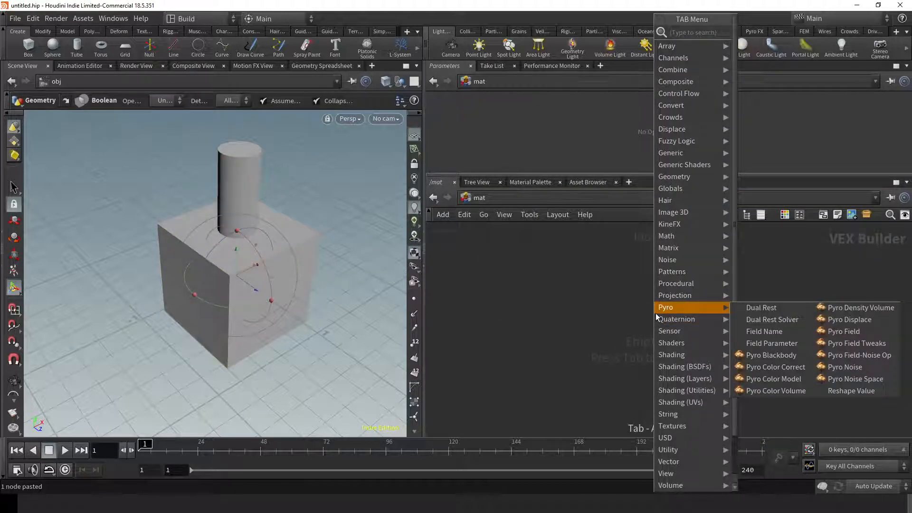
text(rs)
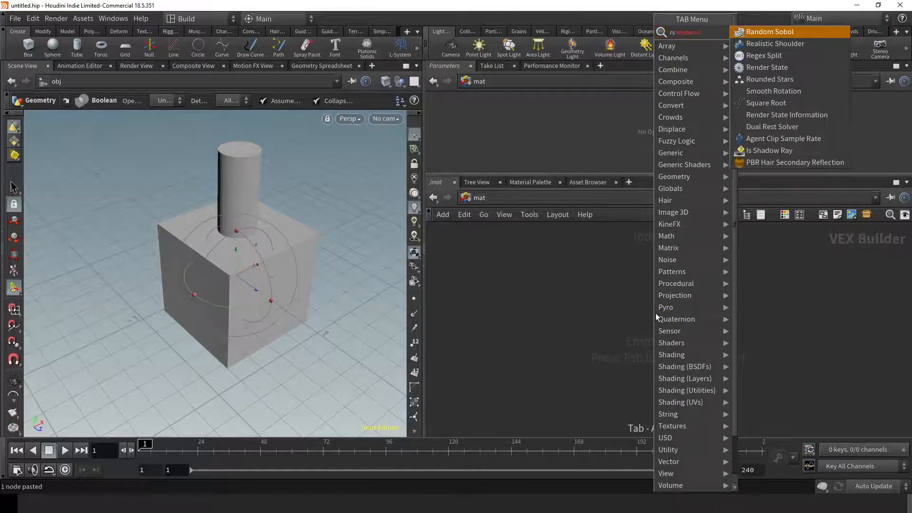
key(BackSpace)
key(BackSpace)
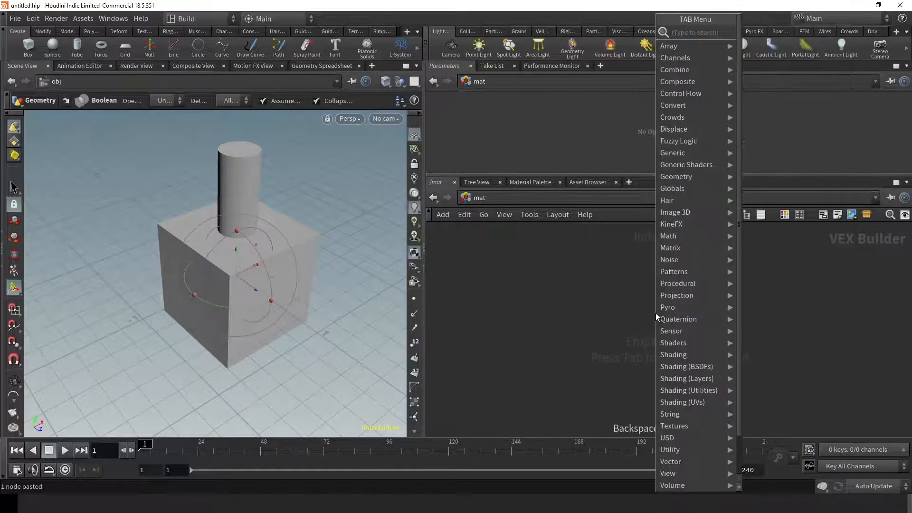
Try to find an operator matching "rs mater" for the empty mat network.
click(525, 294)
key(Tab)
mouse_move(613, 300)
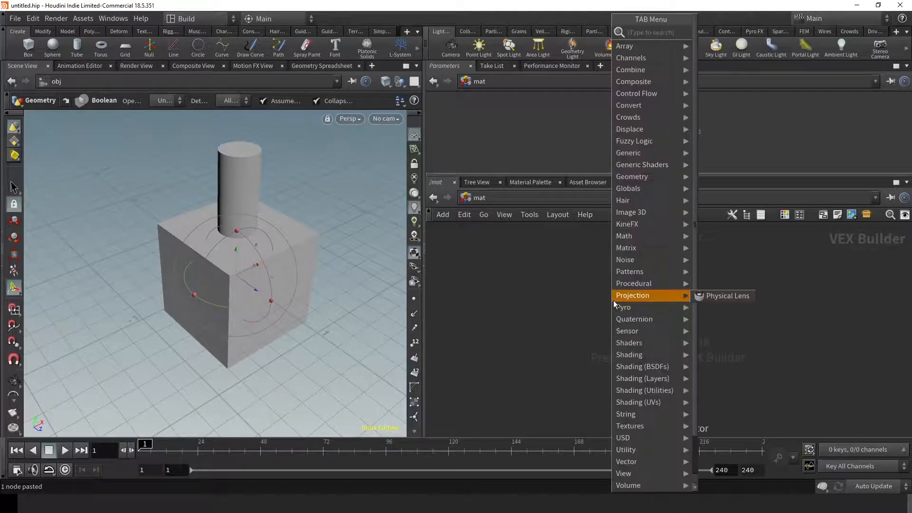
text(rs)
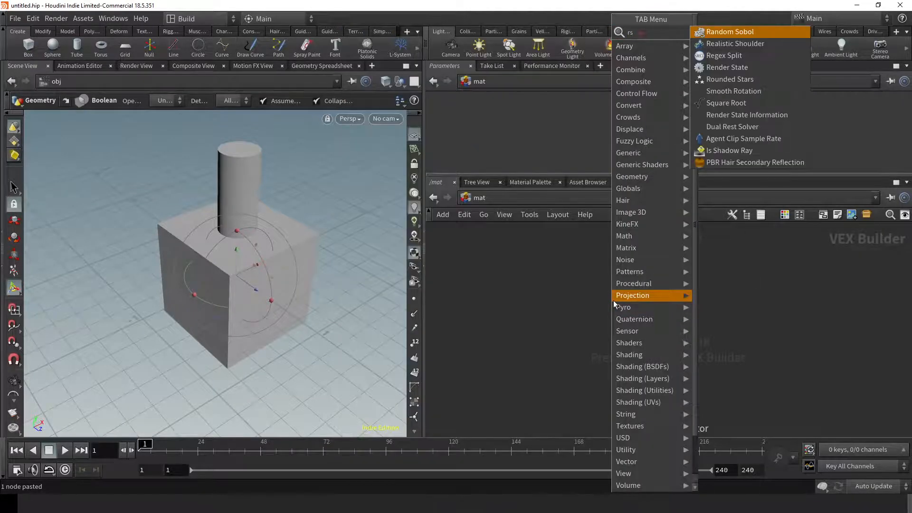
text( mat)
key(BackSpace)
key(BackSpace)
key(BackSpace)
key(BackSpace)
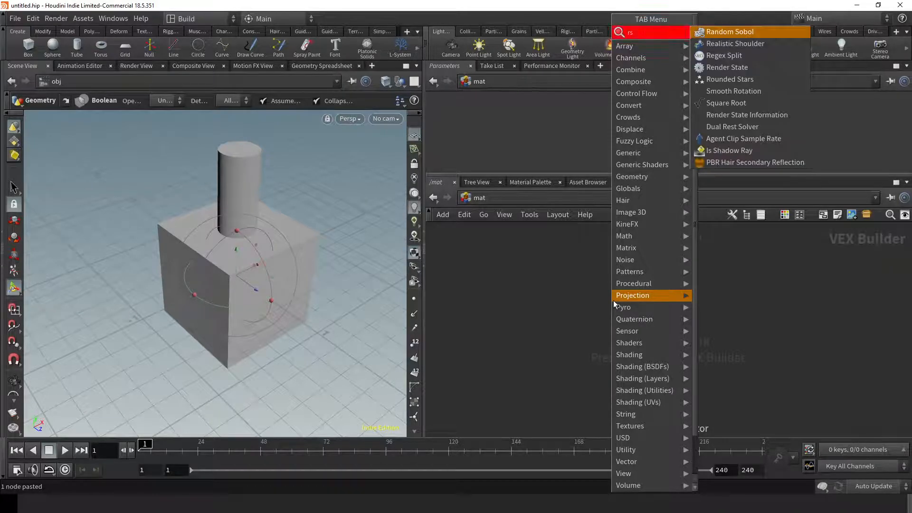
text(mater)
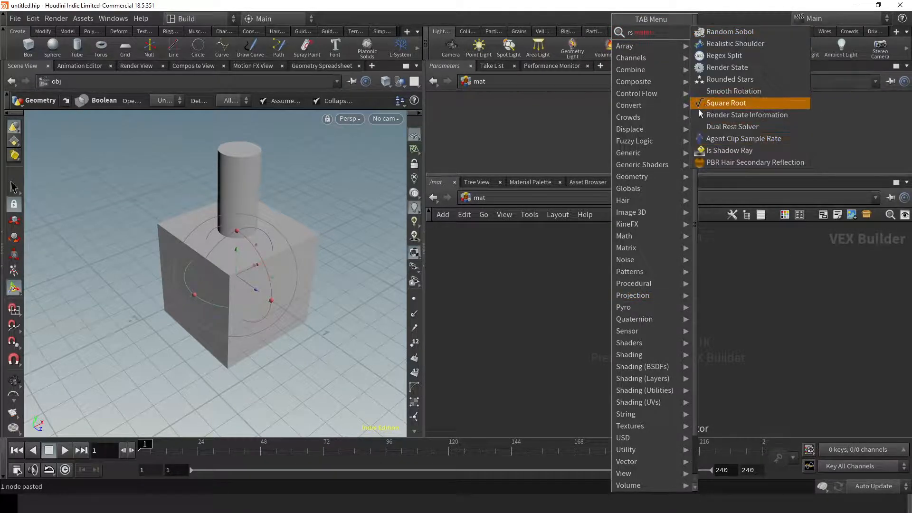
click(513, 250)
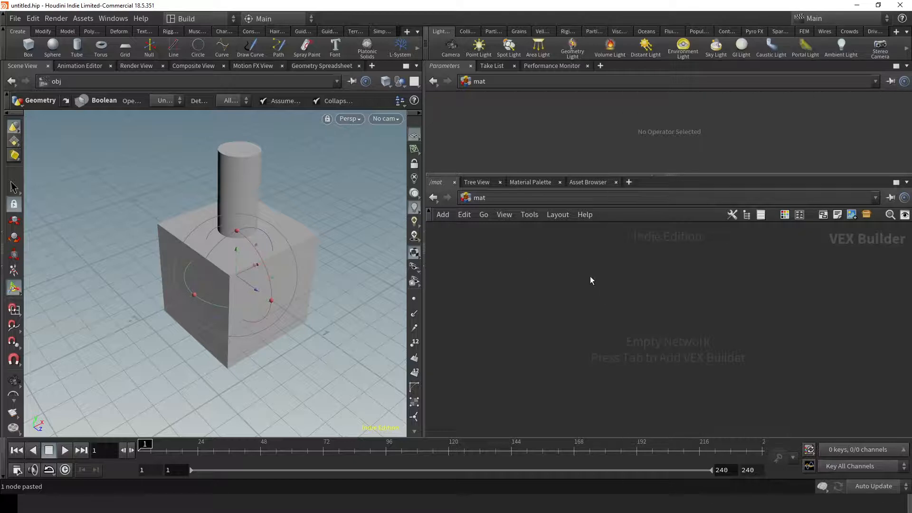
key(Tab)
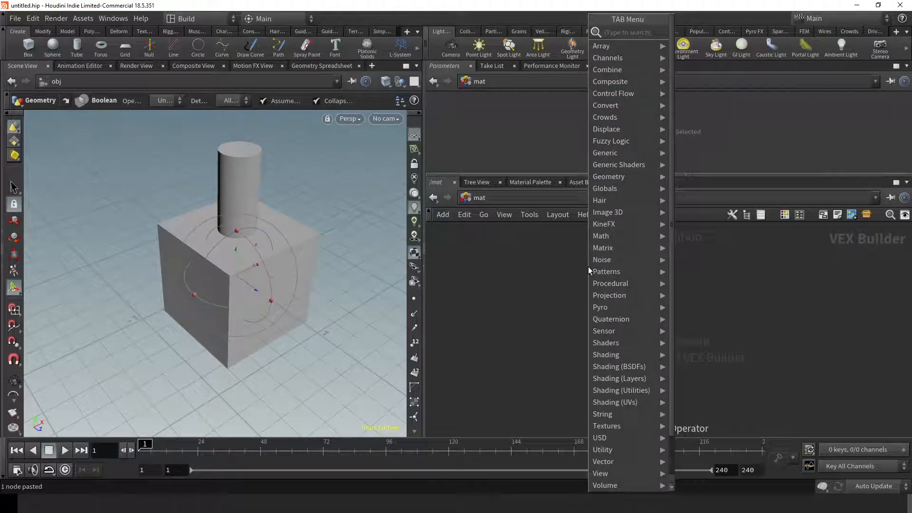
click(462, 237)
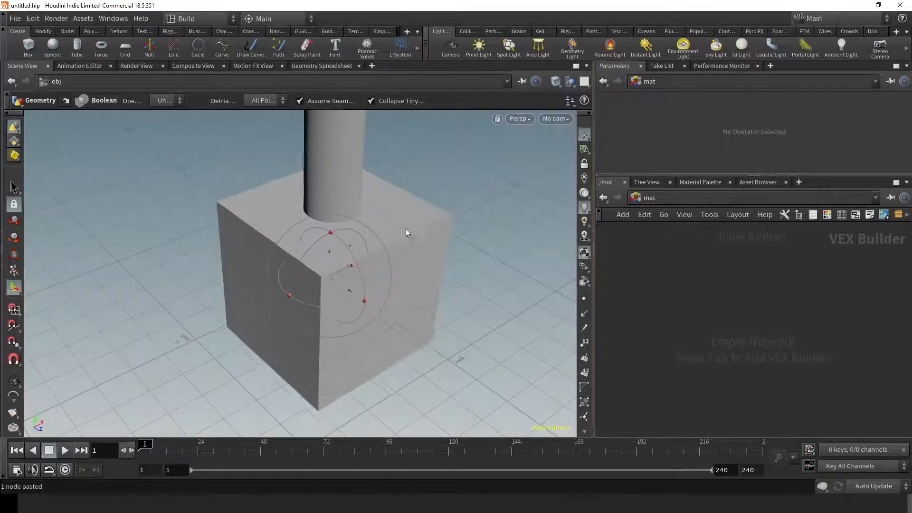
key(super+Tab)
click(199, 112)
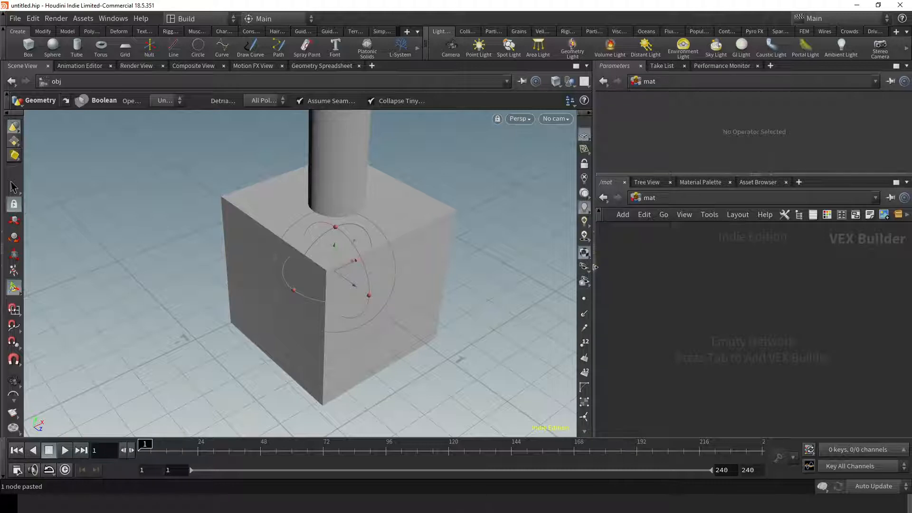
Widen the network editor and return to the obj level, going inside box_object1.
drag(594, 205, 512, 205)
click(592, 203)
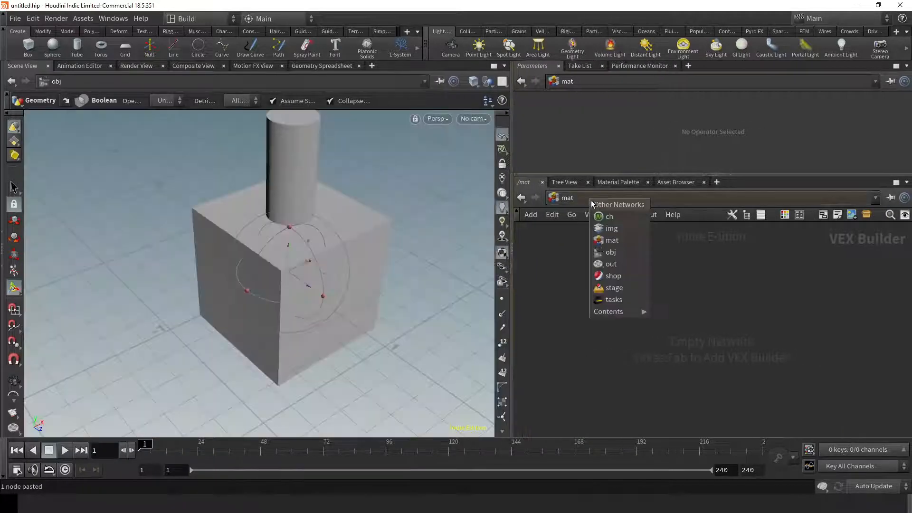
click(611, 252)
drag(746, 329, 615, 275)
double_click(614, 274)
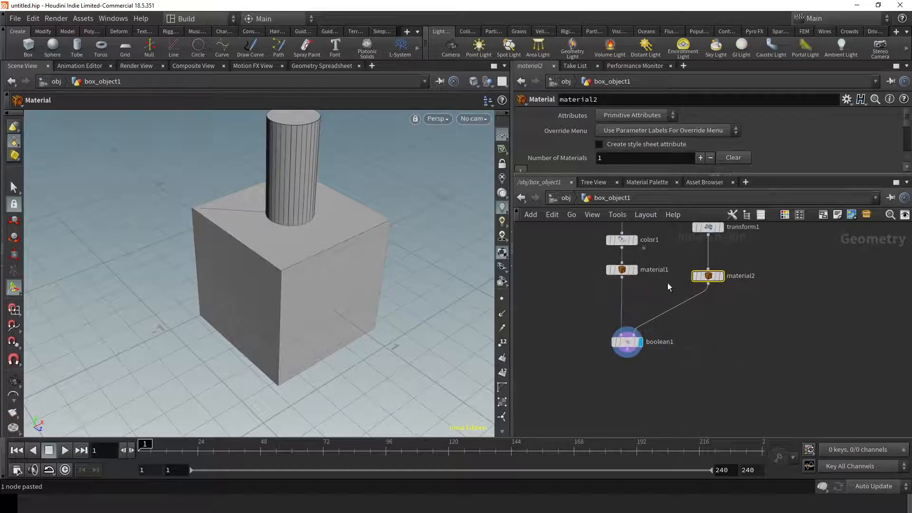
Bypass both Material nodes and rewire the Color and Transform outputs into their respective Material inputs.
drag(568, 286, 704, 325)
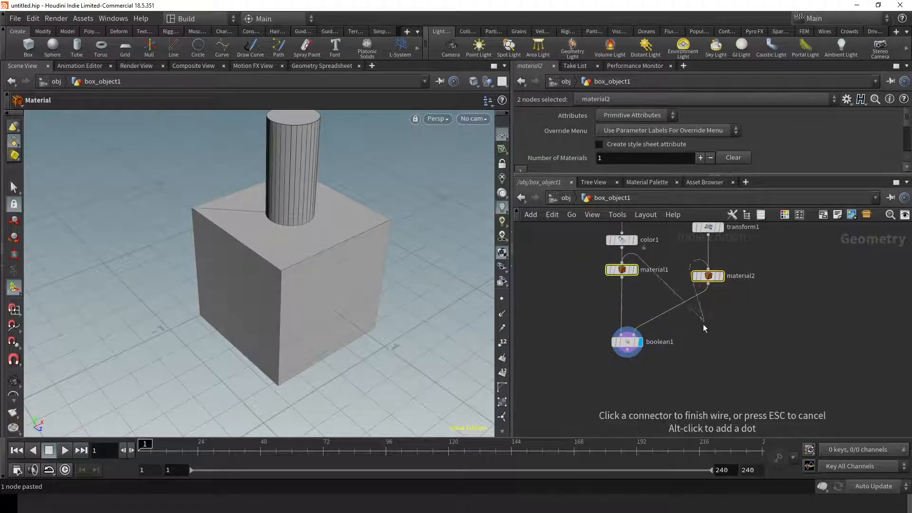
click(703, 325)
drag(783, 264, 548, 290)
key(b)
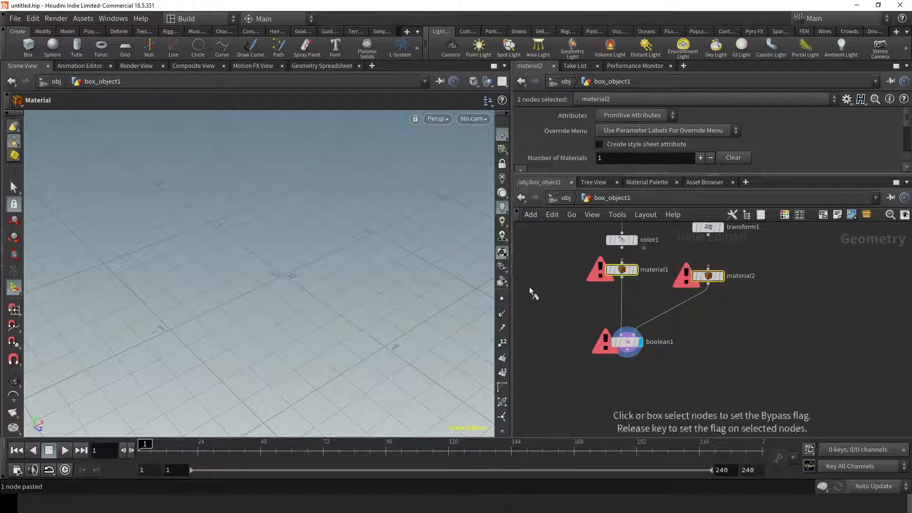
drag(621, 247, 625, 262)
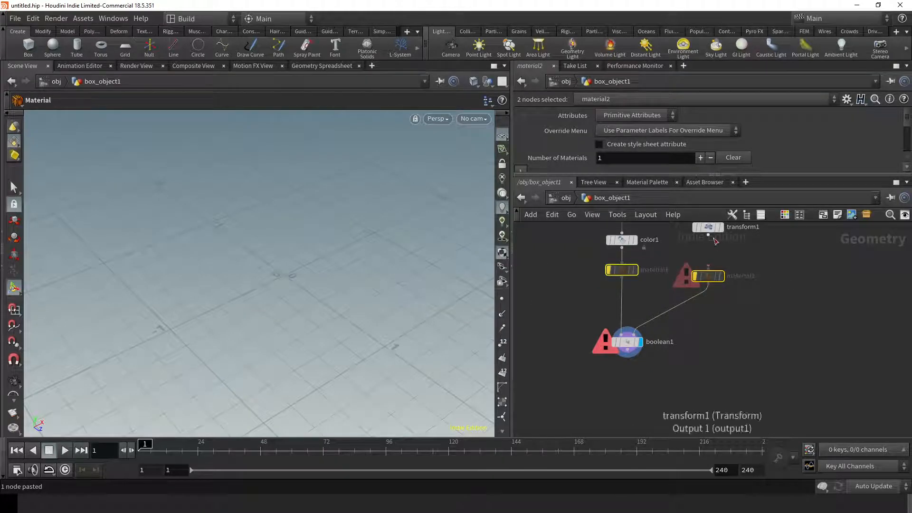
drag(709, 236, 708, 268)
Set the box branch's Color node to red (1, 0, 0) with its Class set to Primitive.
middle_drag(629, 245, 640, 275)
click(638, 273)
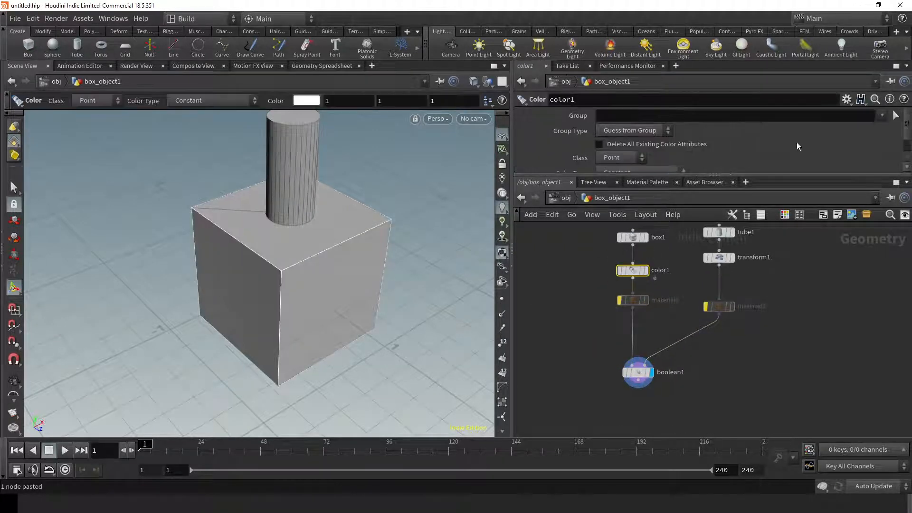
drag(773, 174, 774, 257)
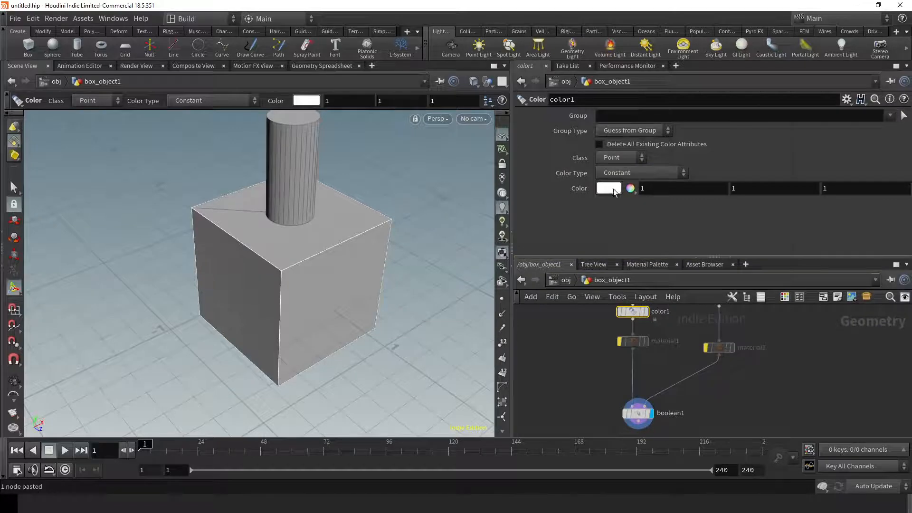
click(609, 189)
click(569, 101)
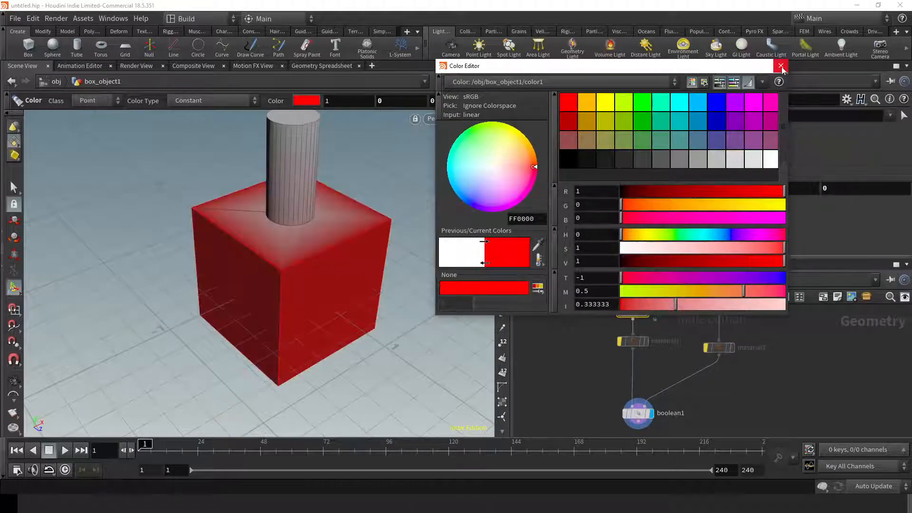
click(780, 66)
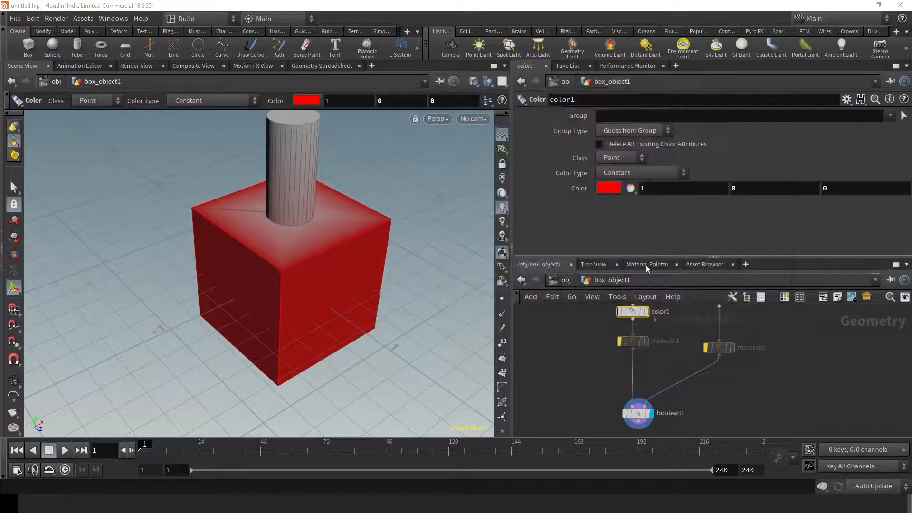
click(620, 158)
click(618, 179)
Insert a Color node between the tube's Transform node and its Material node.
middle_drag(745, 327, 699, 343)
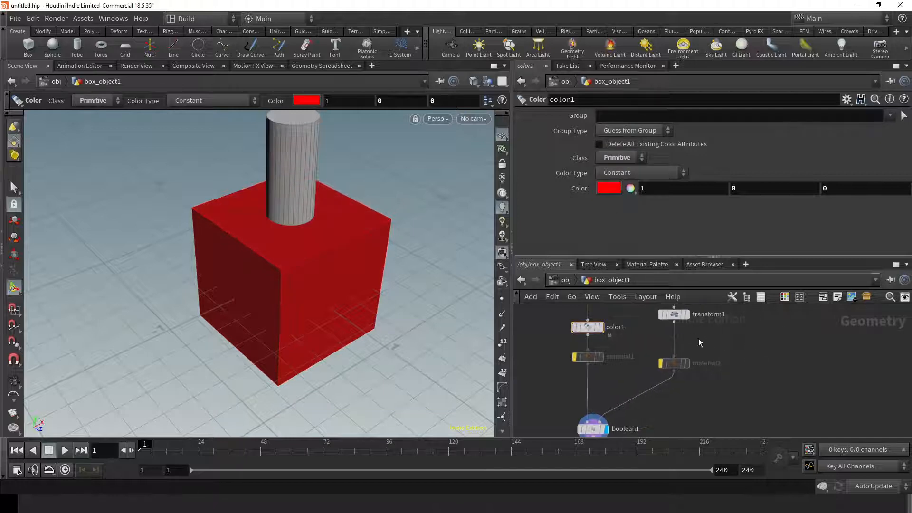
key(Tab)
mouse_move(679, 342)
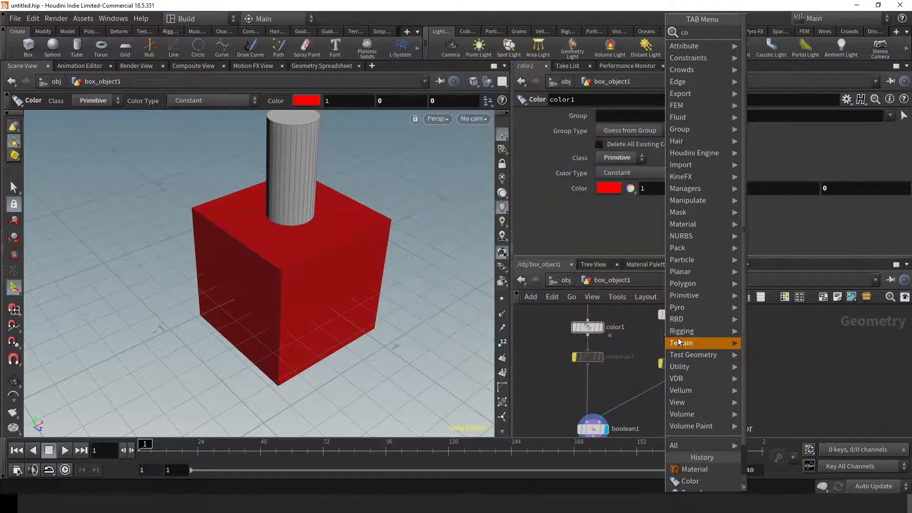
text(color)
key(Return)
click(679, 342)
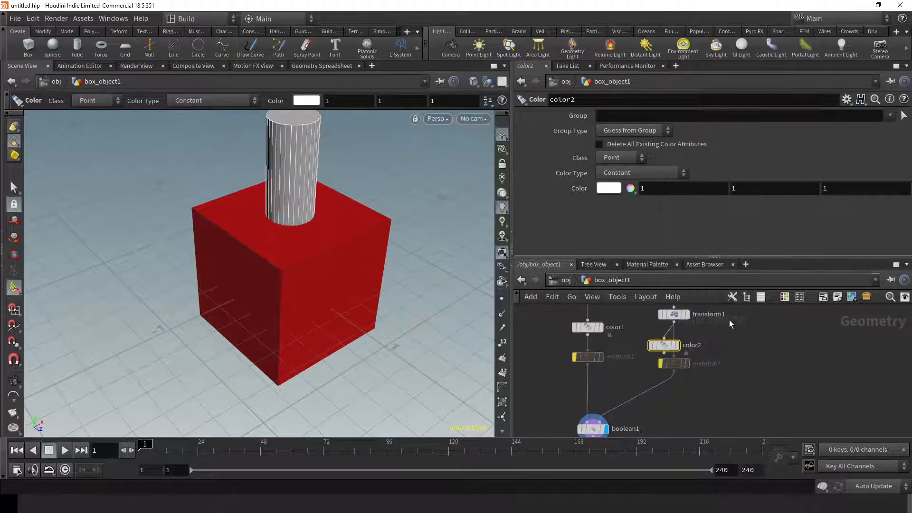
mouse_move(664, 345)
mouse_down()
mouse_move(672, 333)
mouse_move(673, 345)
mouse_up()
Set the tube branch's Color node to green (0, 1, 0) with its Class set to Primitive.
click(631, 188)
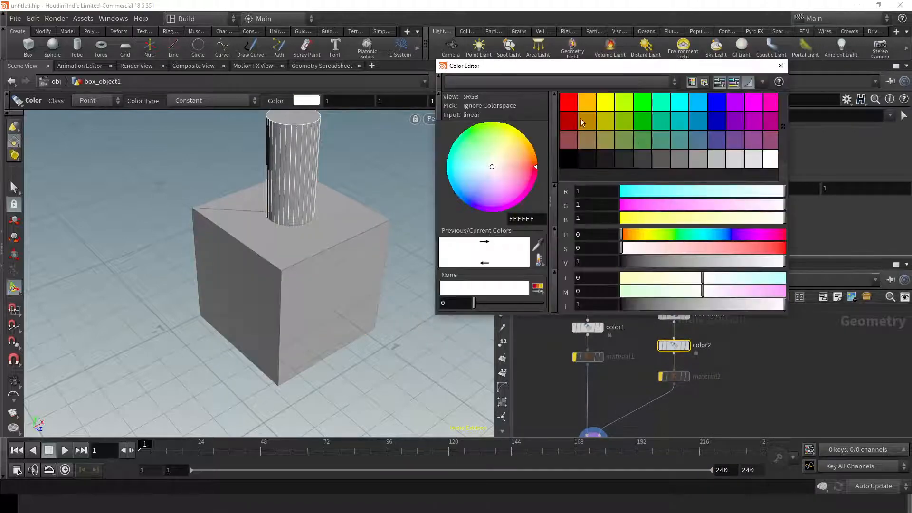
click(642, 101)
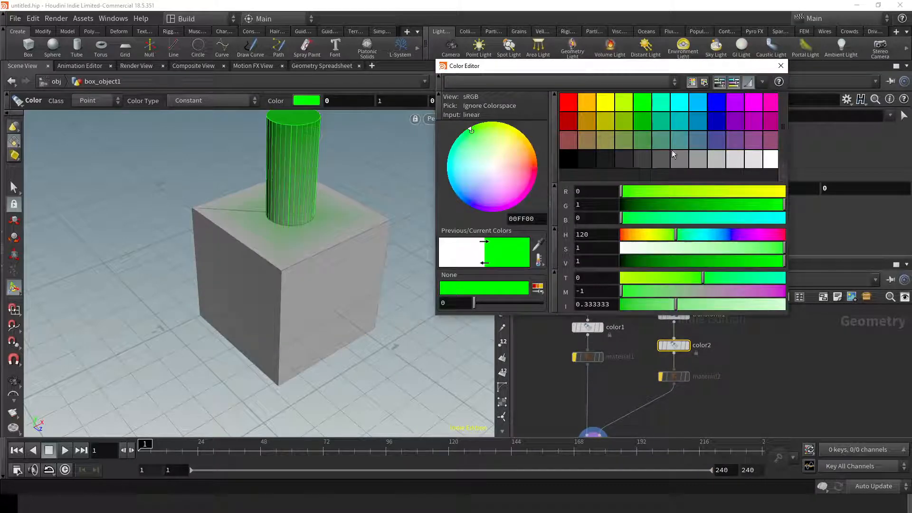
click(780, 65)
click(625, 158)
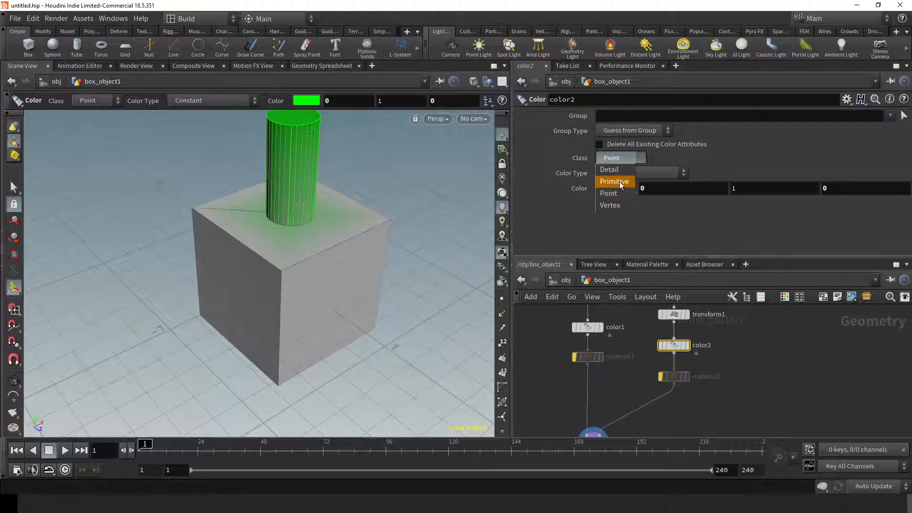
click(619, 182)
Open the operator search for a new node below the Boolean.
scroll(754, 354, down, 5)
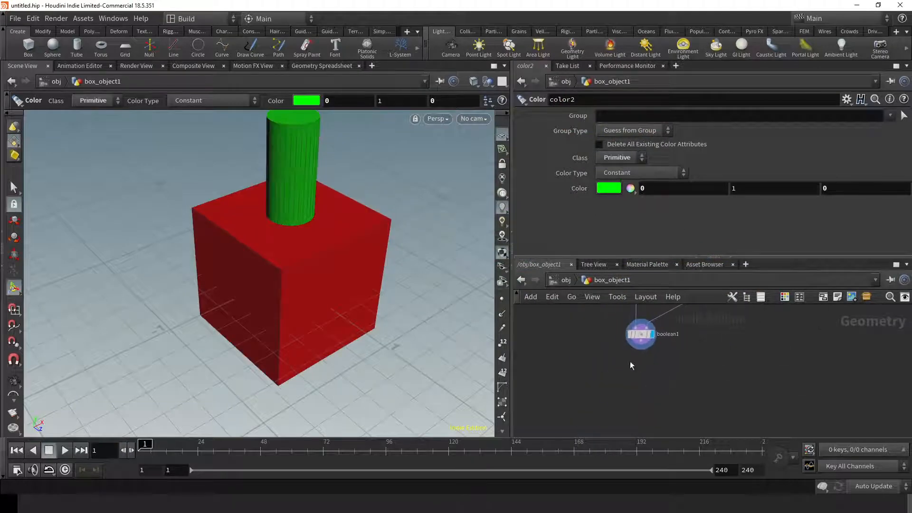
key(Tab)
mouse_move(648, 382)
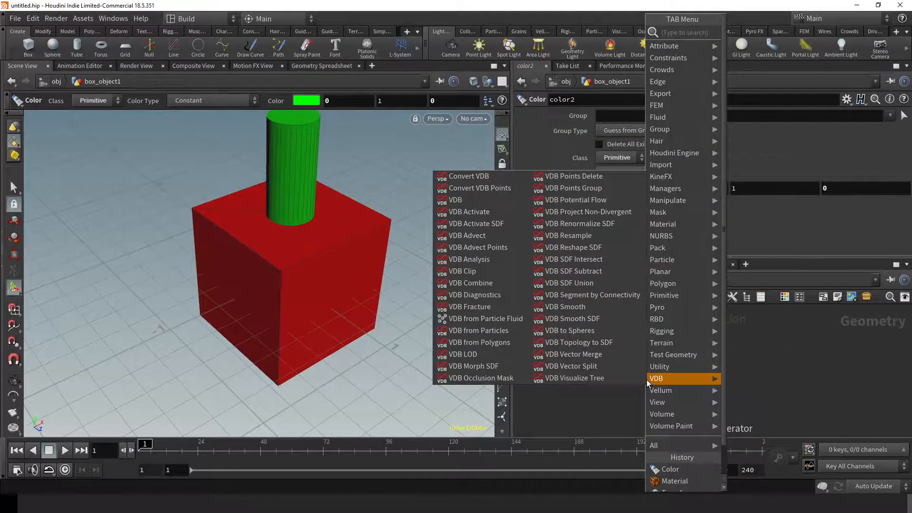
text(color)
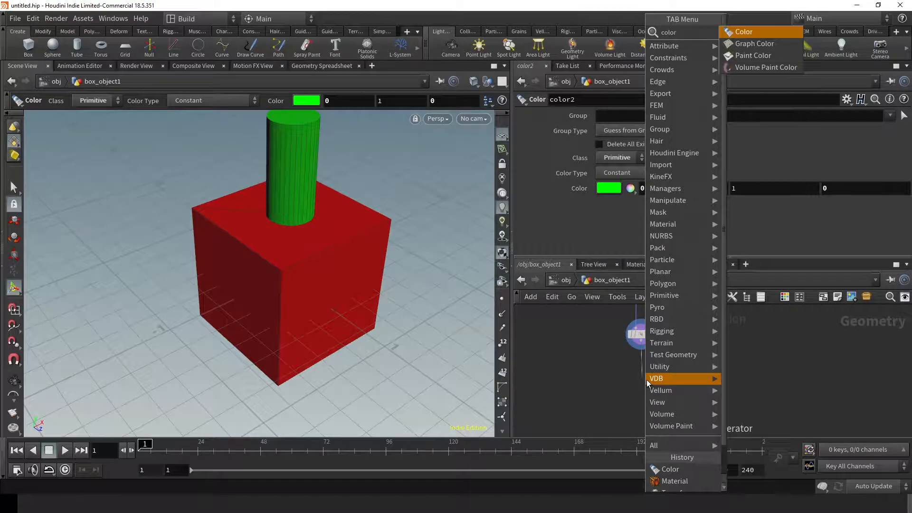
key(BackSpace)
key(BackSpace)
key(BackSpace)
key(BackSpace)
key(BackSpace)
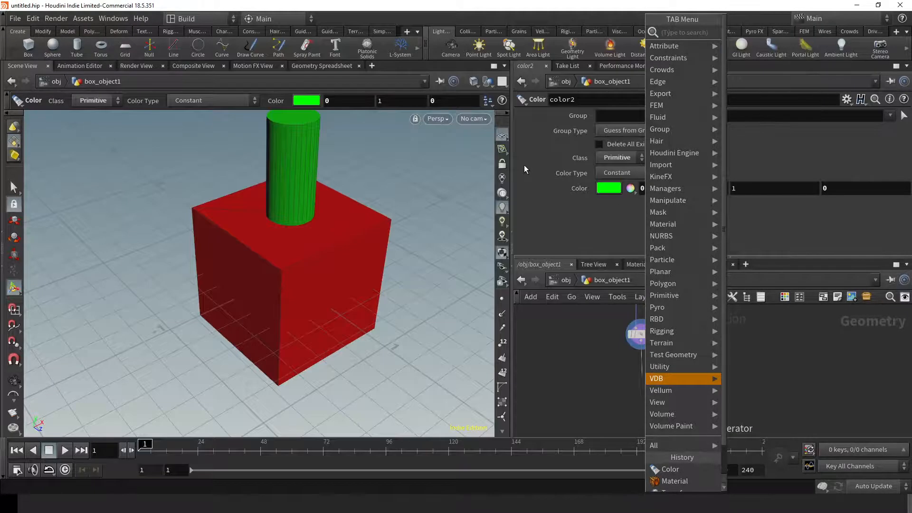
Add a ROP FBX Output node connected to the Boolean's output.
text(rop)
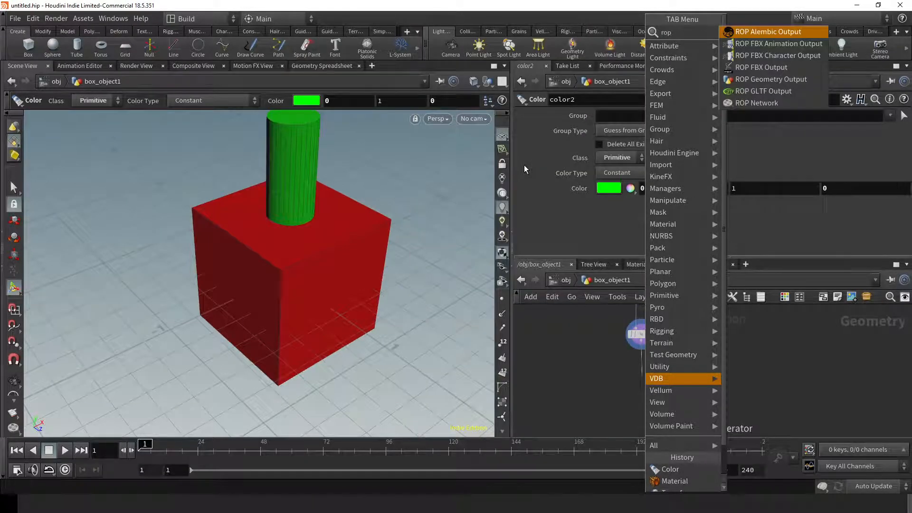
key(Down)
key(Down)
key(Down)
key(Return)
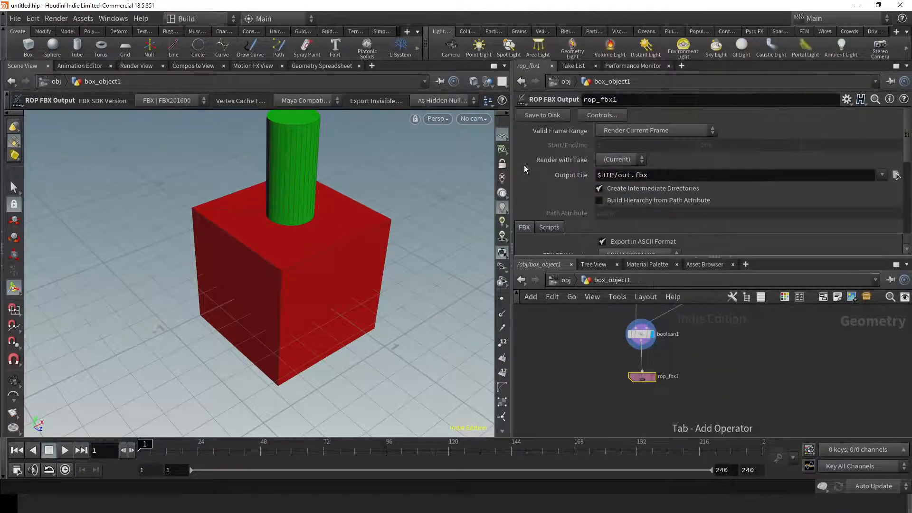
Set the FBX output file to SB-demo in the C:/_WORK_LOCAL_RZ/ENVART/ENVART_FBX folder.
drag(579, 363, 718, 413)
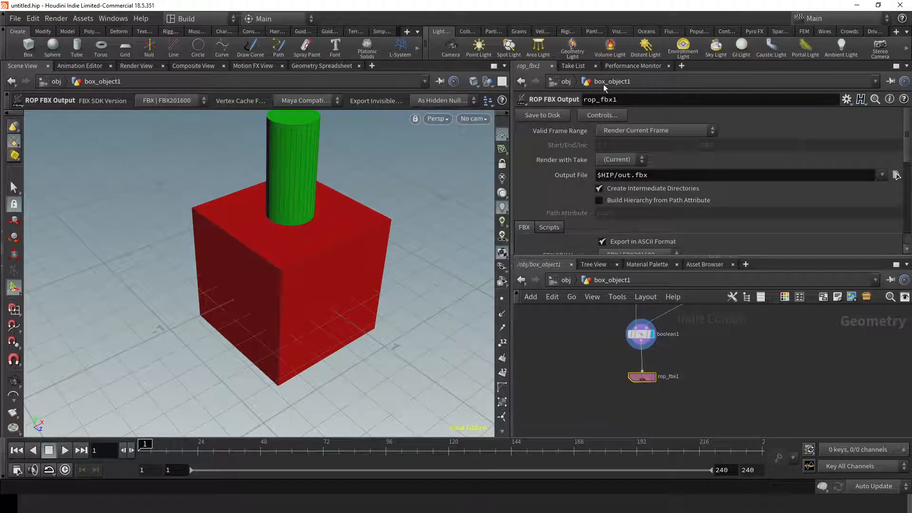
click(896, 174)
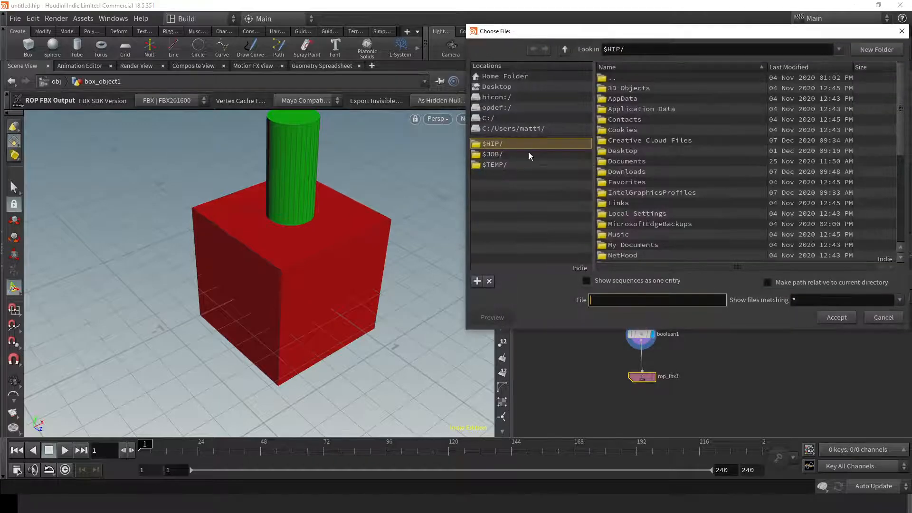
click(494, 118)
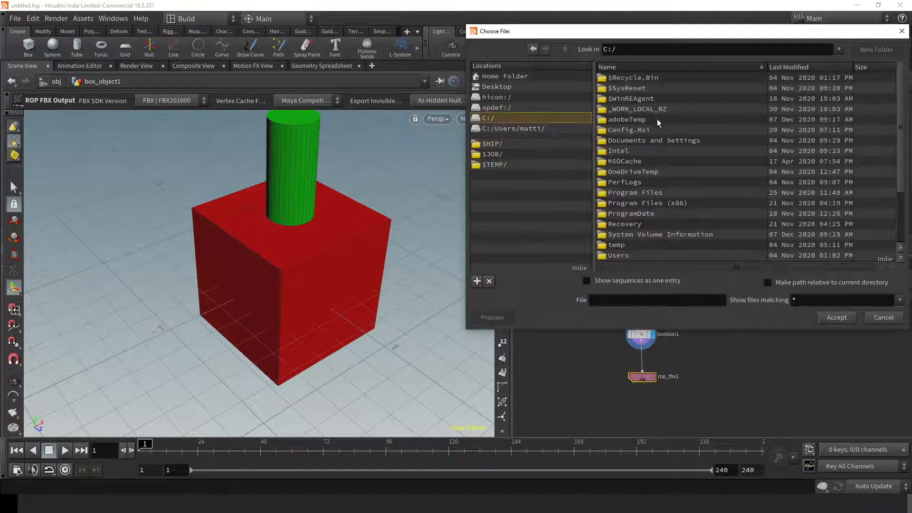
double_click(623, 109)
double_click(622, 88)
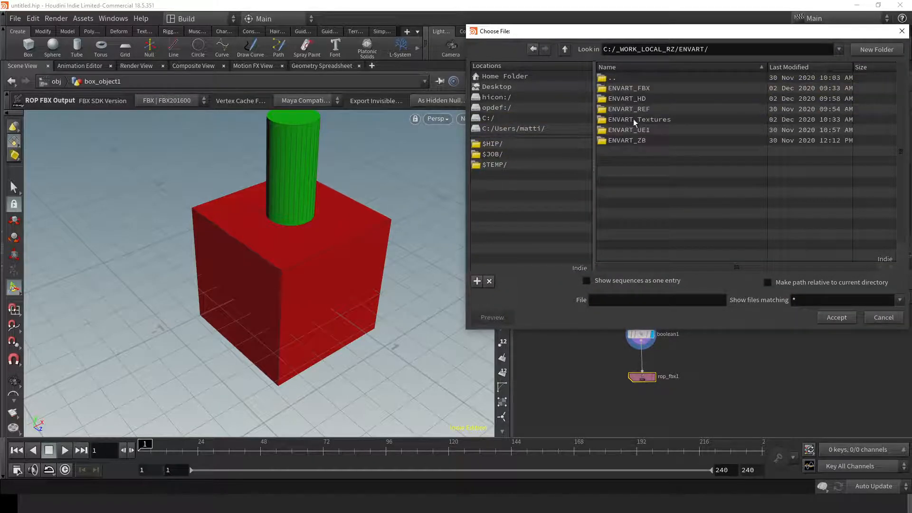
double_click(622, 88)
click(611, 296)
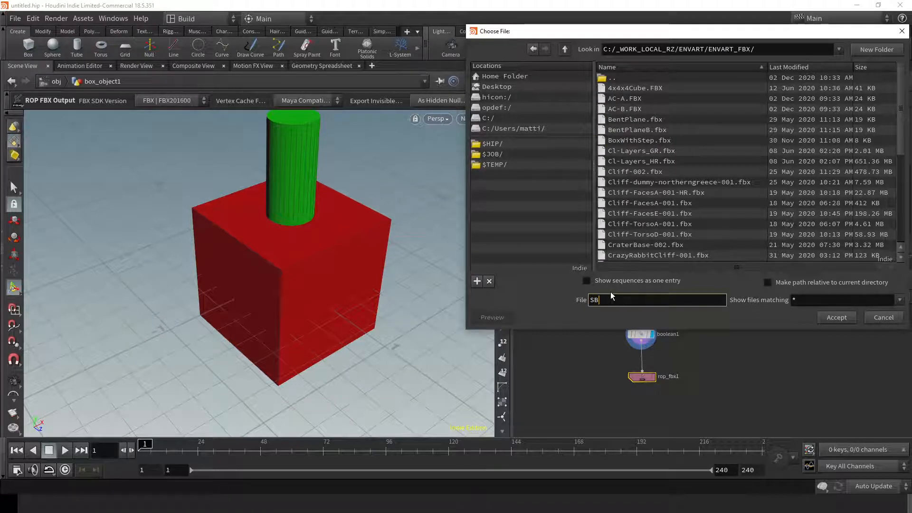
text(SB-demo)
key(Return)
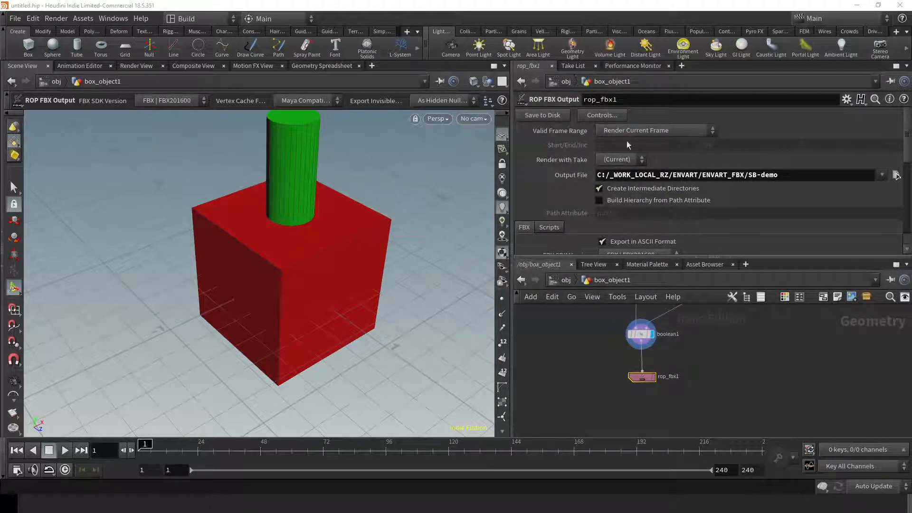
Append the .fbx extension to the output file name and save the FBX to disk.
click(784, 171)
text(.fbx)
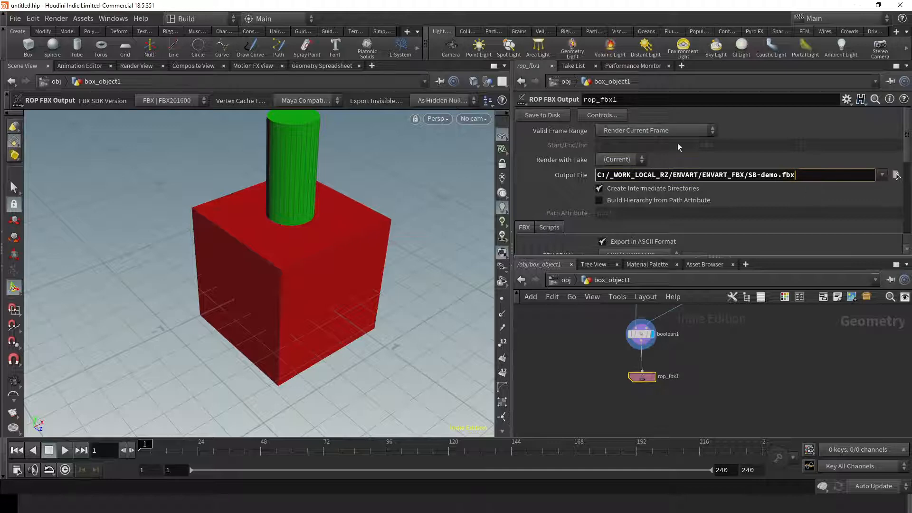
key(Return)
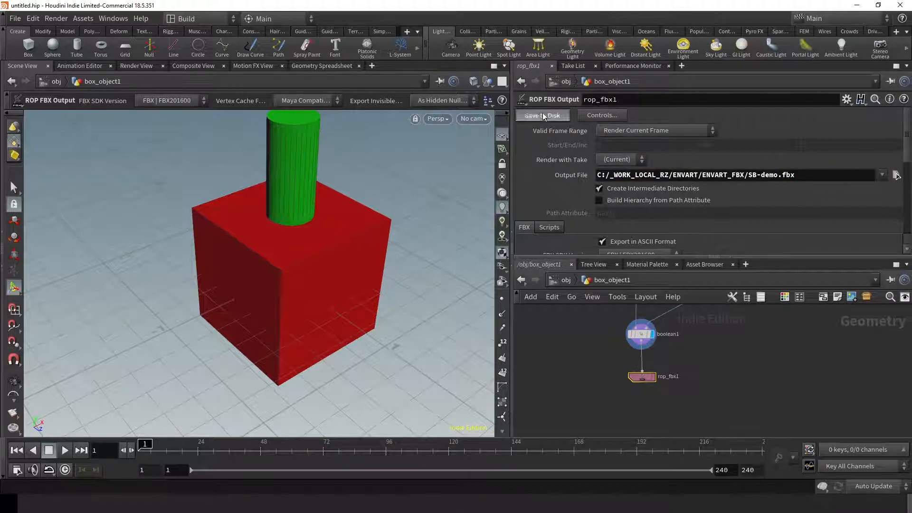
Switch to Substance Painter and complete the activation wizard by installing the updated license.
key(super)
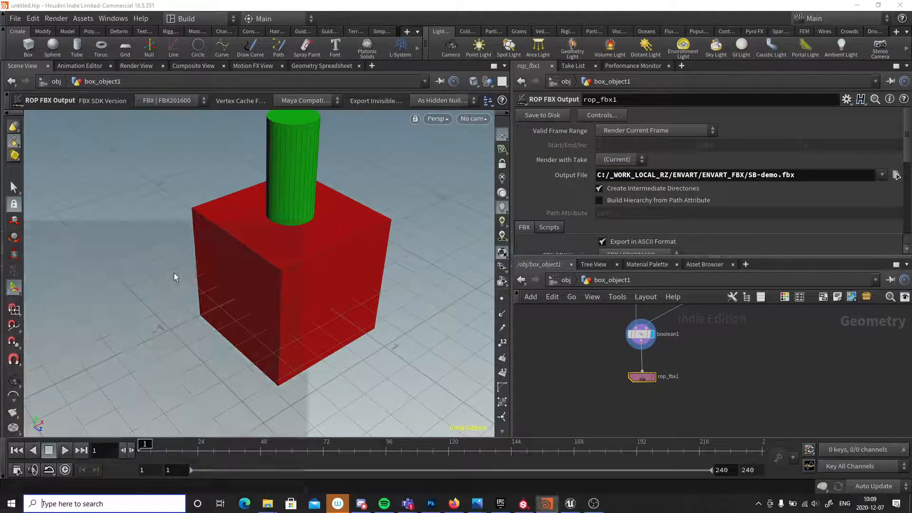
key(super+Tab)
key(alt+Tab)
key(alt+Tab)
key(alt+Tab)
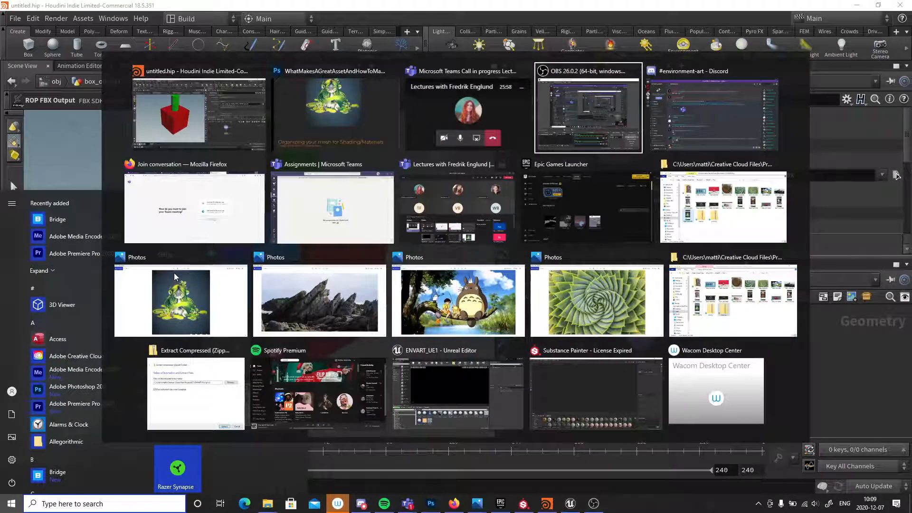
key(alt+Tab)
key(alt+Tab)
key(alt+Tab)
key(alt+Tab)
key(alt+Tab)
key(alt+Tab)
key(alt+Tab)
key(alt+Tab)
key(alt+Tab)
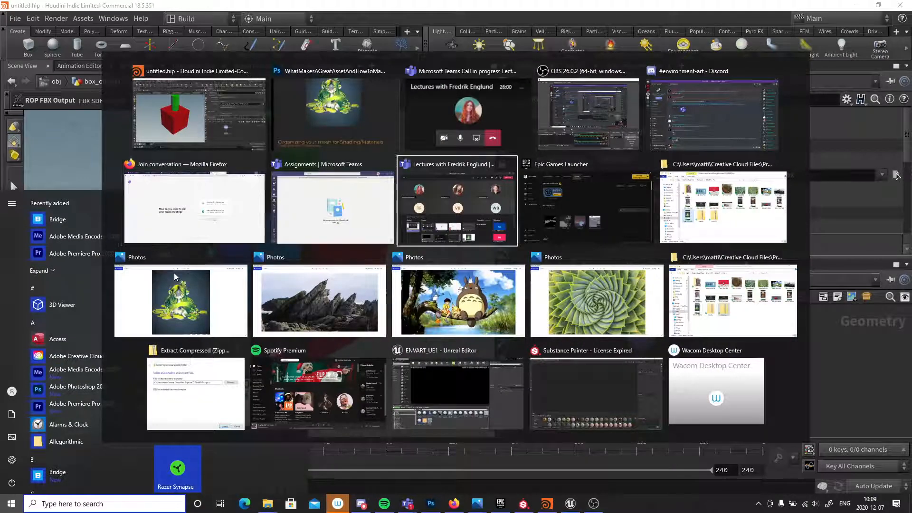
key(alt+Tab)
key(alt+Tab)
key(alt+Tab)
key(alt+Tab)
key(alt+Tab)
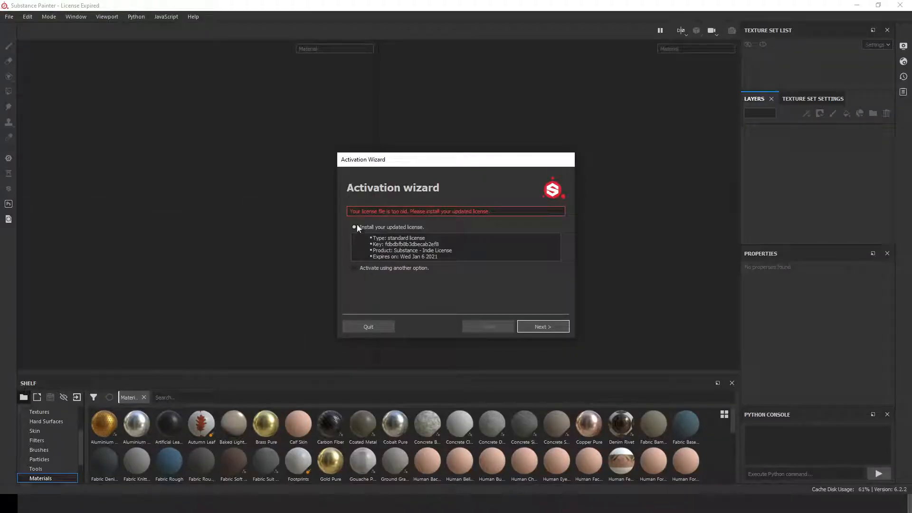
click(542, 327)
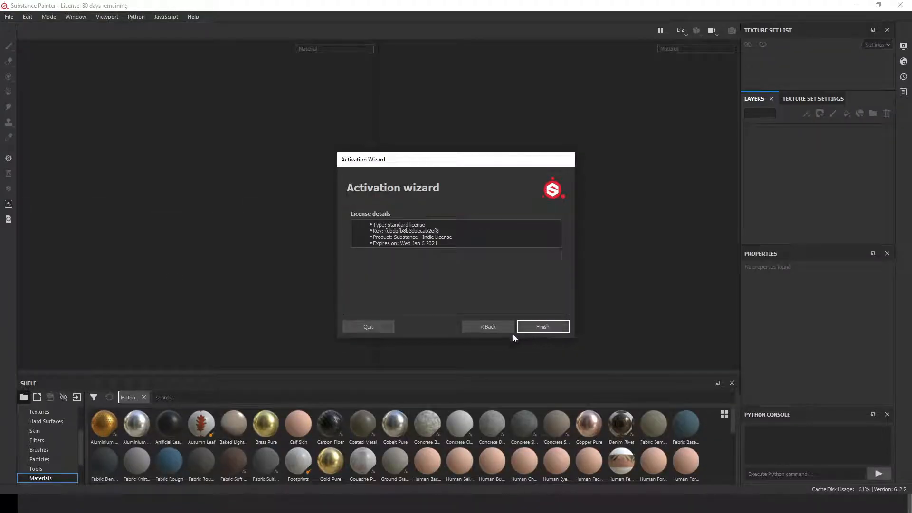
click(546, 325)
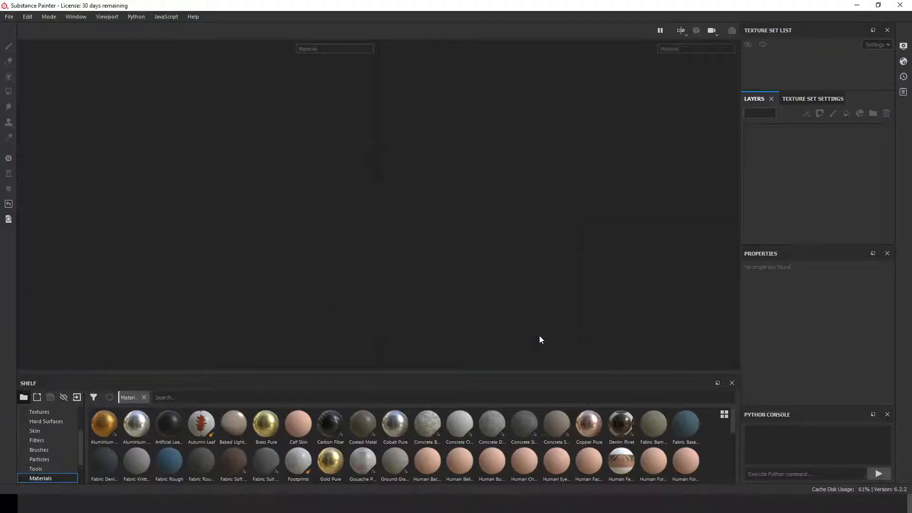
Start a new project with the Unreal Engine 4 template and a document resolution of 1024.
click(9, 16)
click(34, 28)
click(447, 105)
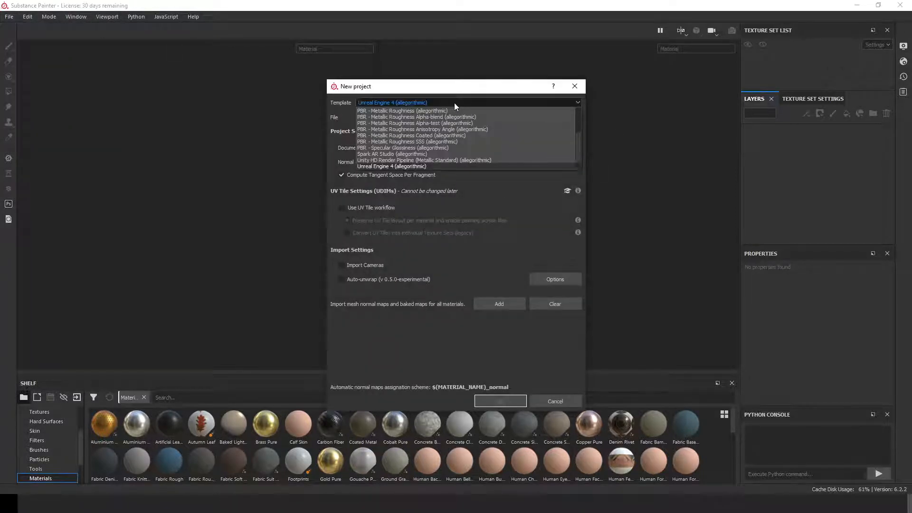
click(450, 100)
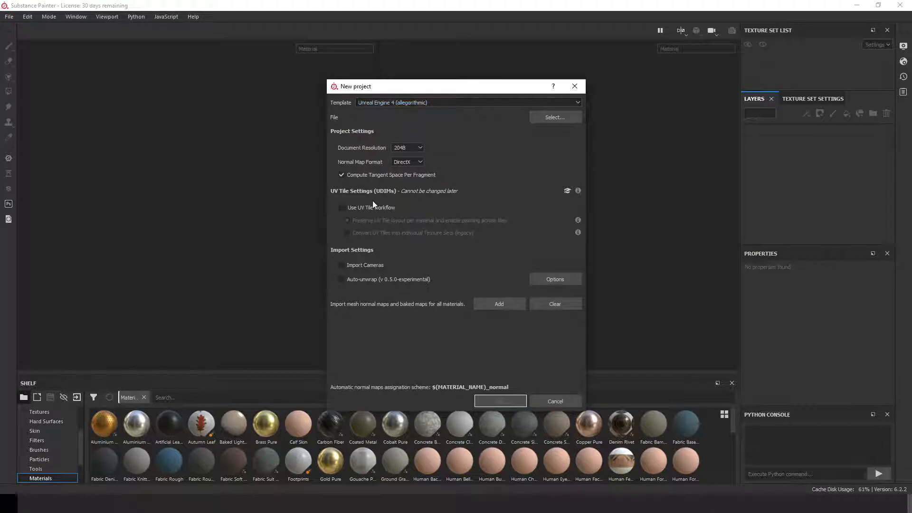
click(420, 148)
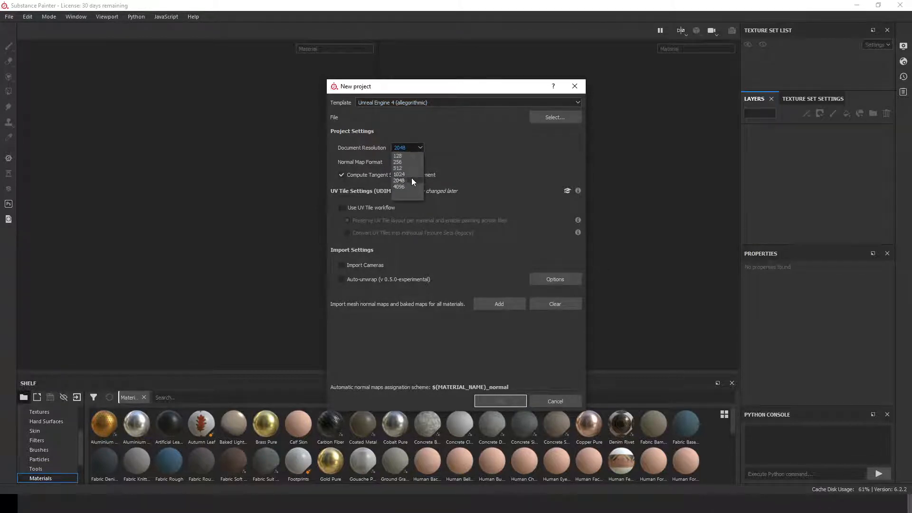
click(411, 178)
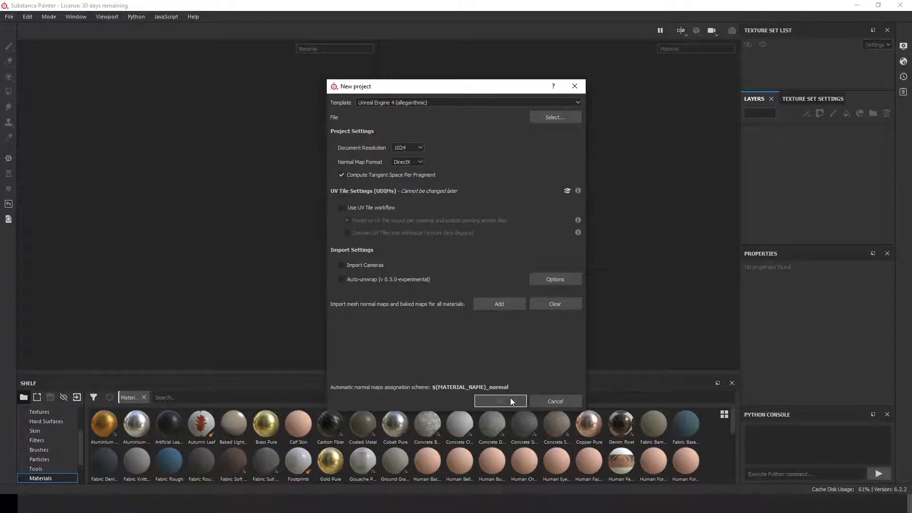
Choose SB-demo.fbx from the ENVART_FBX folder as the project mesh and try to create the project.
click(561, 119)
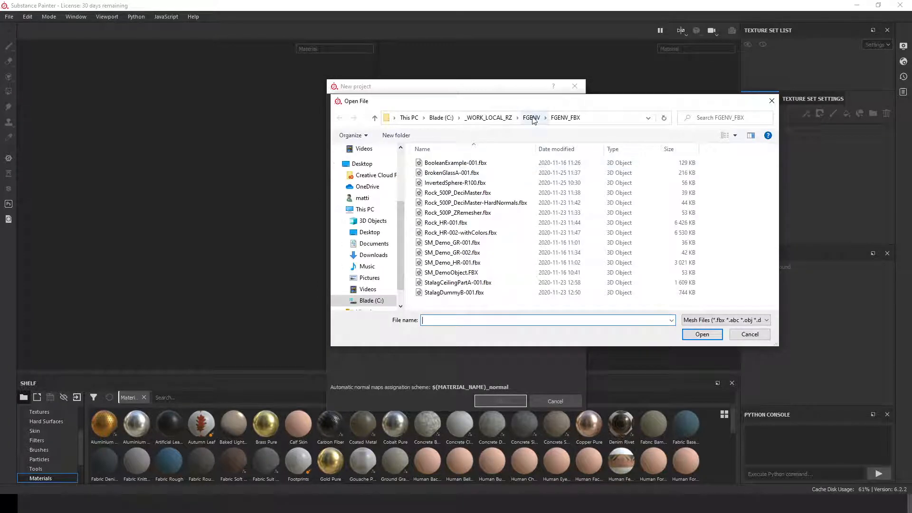
click(506, 119)
double_click(444, 163)
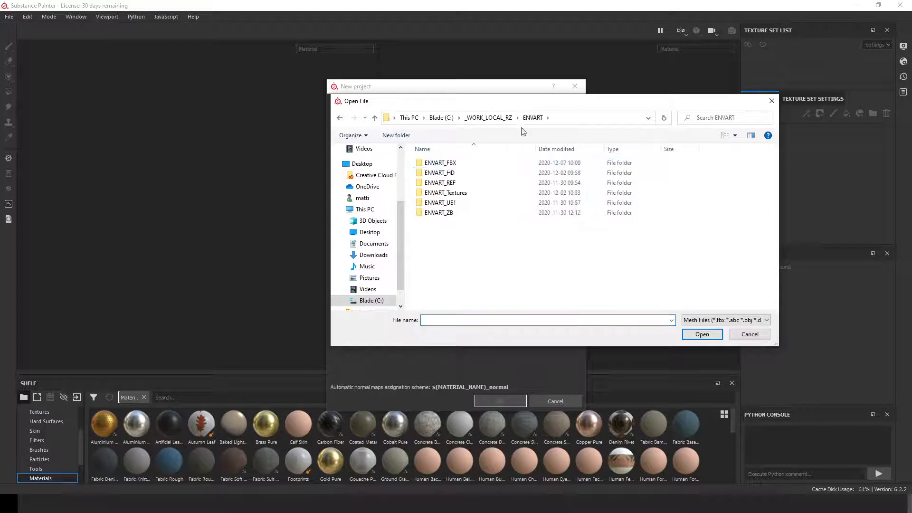
double_click(446, 163)
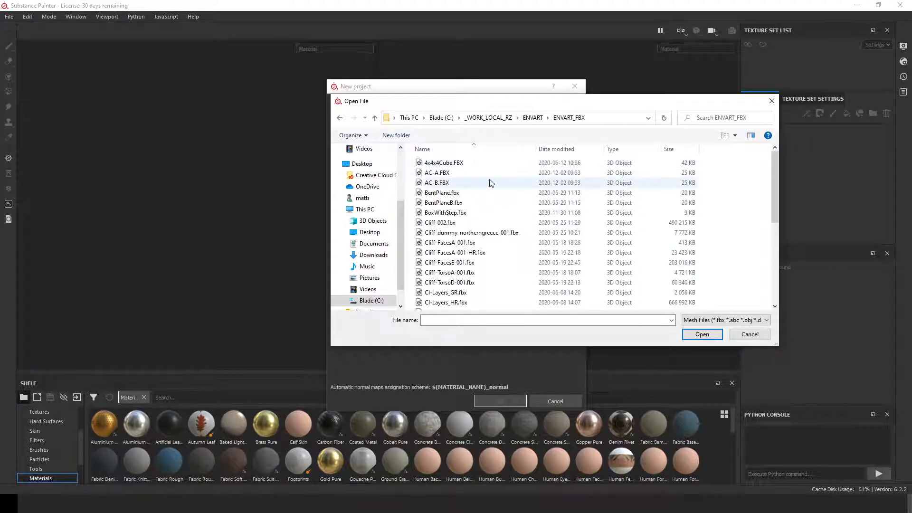
drag(774, 197, 770, 280)
click(449, 256)
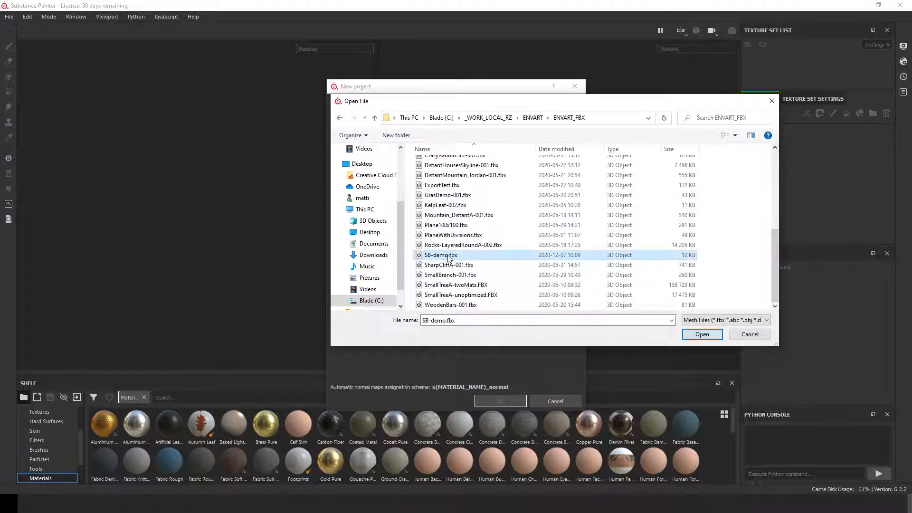
click(712, 335)
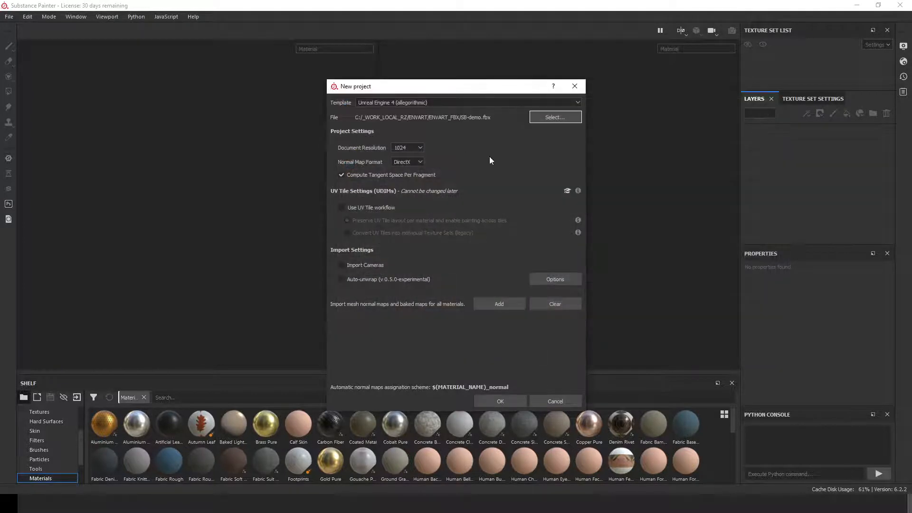
click(505, 401)
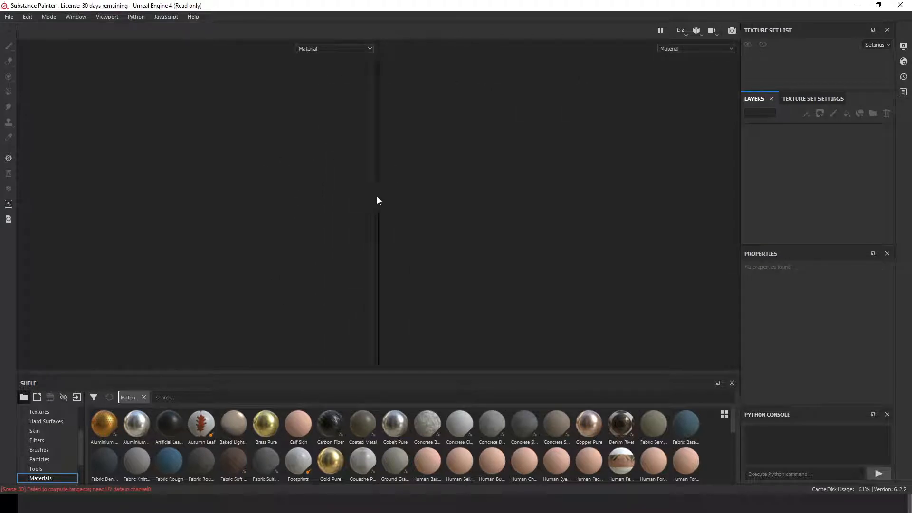
drag(379, 198, 397, 199)
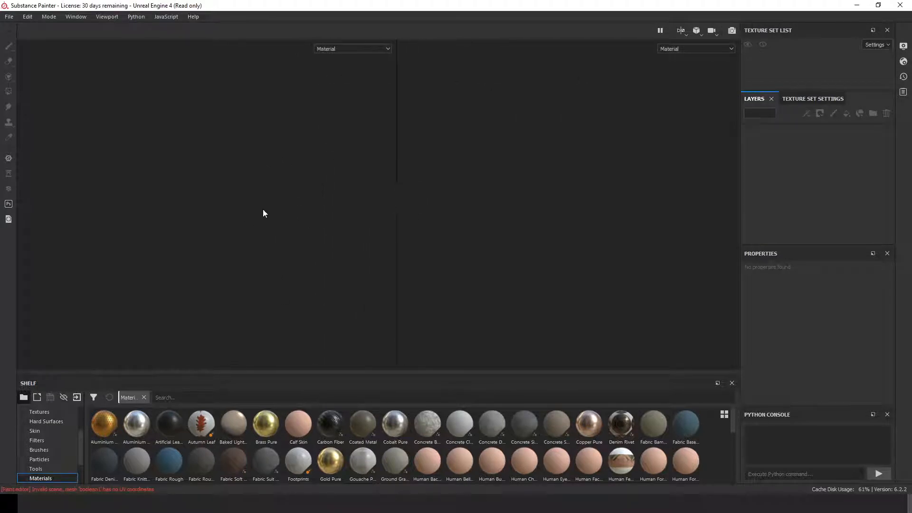
Switch back to Houdini and move the ROP FBX Output node farther below the Boolean to make room.
key(alt+Tab)
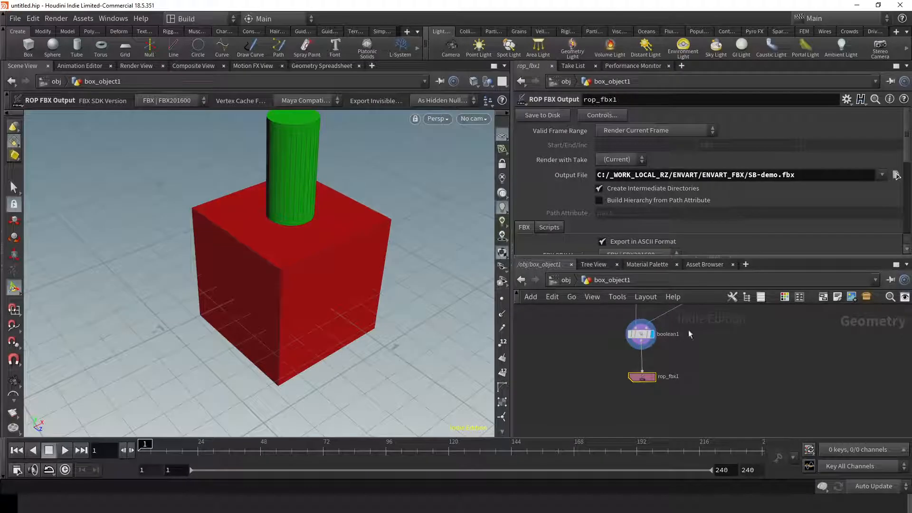
middle_drag(564, 390, 558, 345)
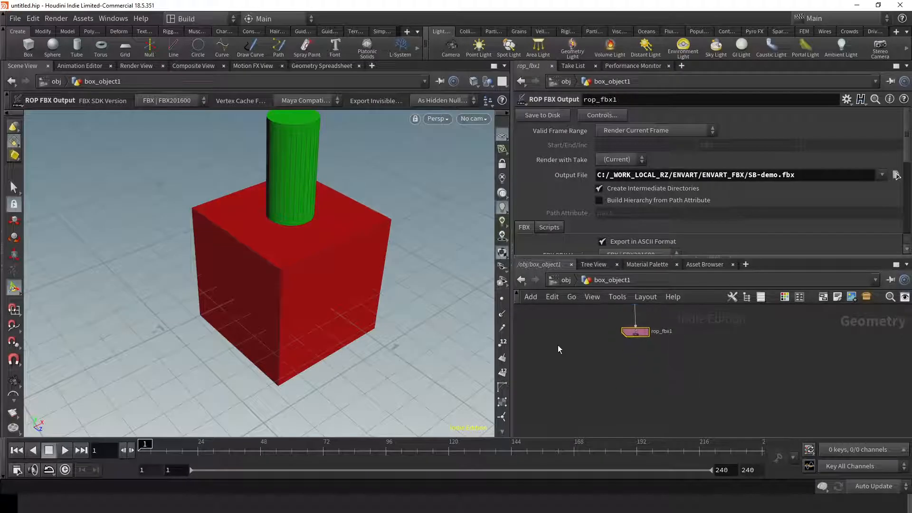
drag(631, 334, 635, 414)
middle_drag(683, 341, 673, 395)
click(625, 335)
Insert a UV Flatten node between the Boolean and the ROP FBX Output node.
key(Tab)
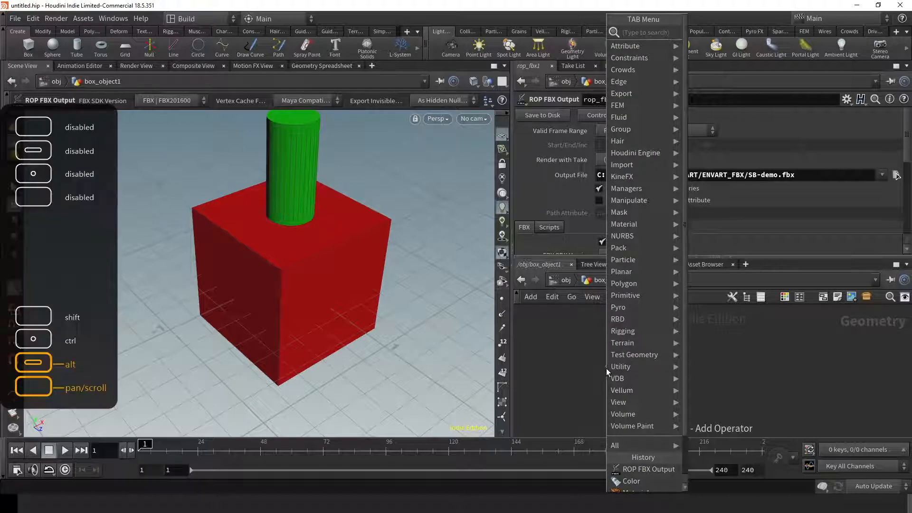
text(uv)
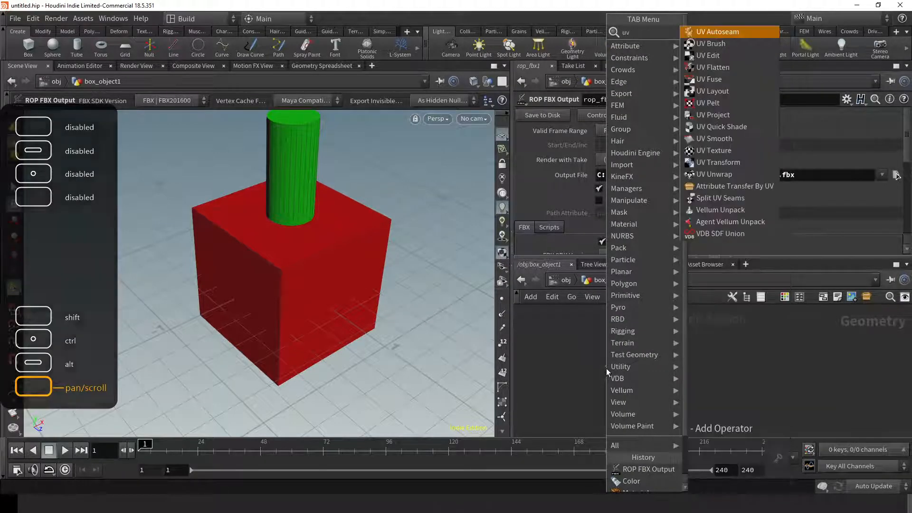
key(Down)
key(Down)
key(Down)
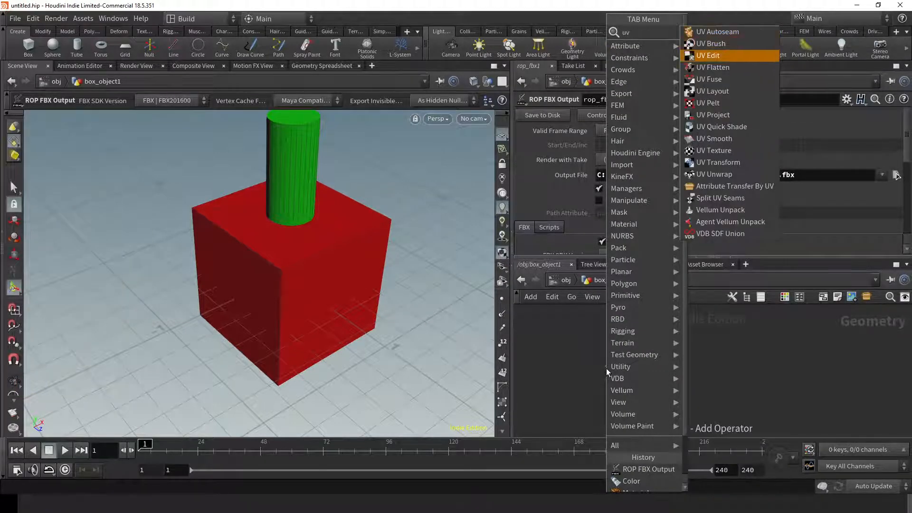
key(Return)
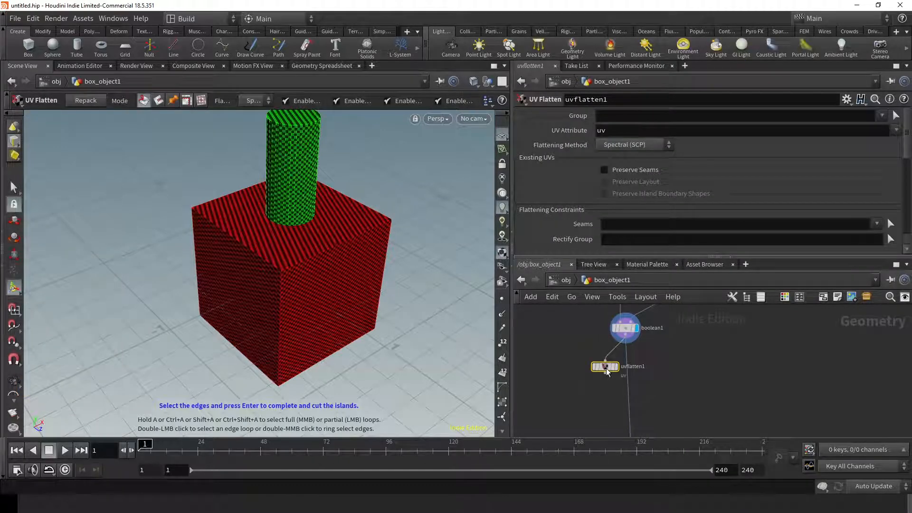
drag(607, 371, 633, 359)
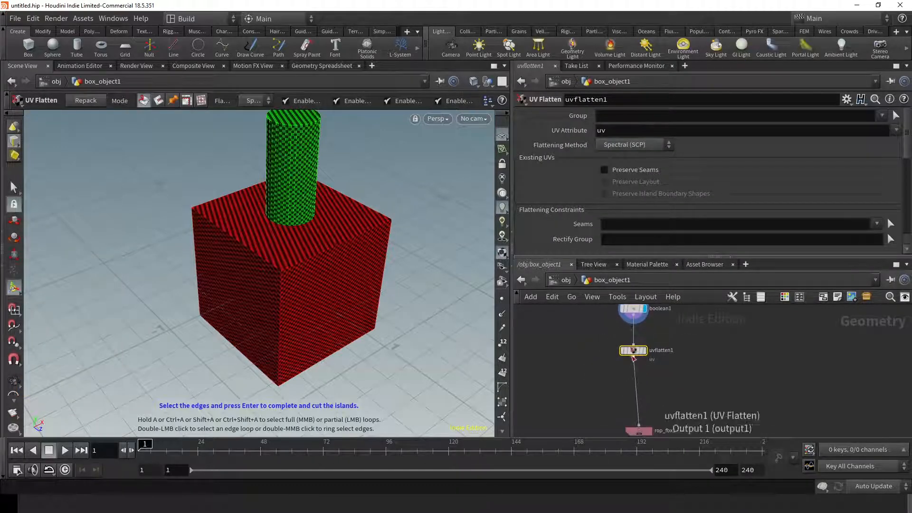
Switch the viewport to the UV view to examine the flattened UV islands.
key(Escape)
key(space+5)
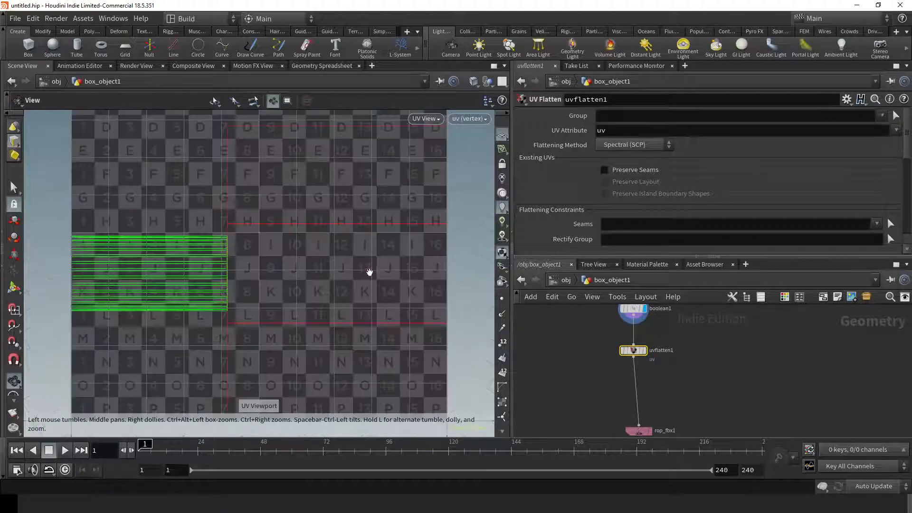
key(space+5)
Insert a UV Layout node between the UV Flatten and the ROP FBX Output node and display its result.
middle_drag(714, 387, 707, 332)
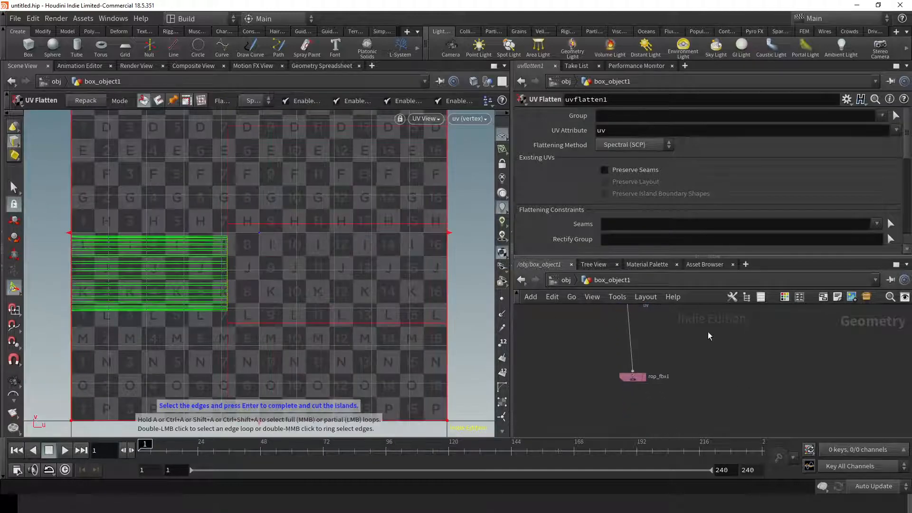
key(Tab)
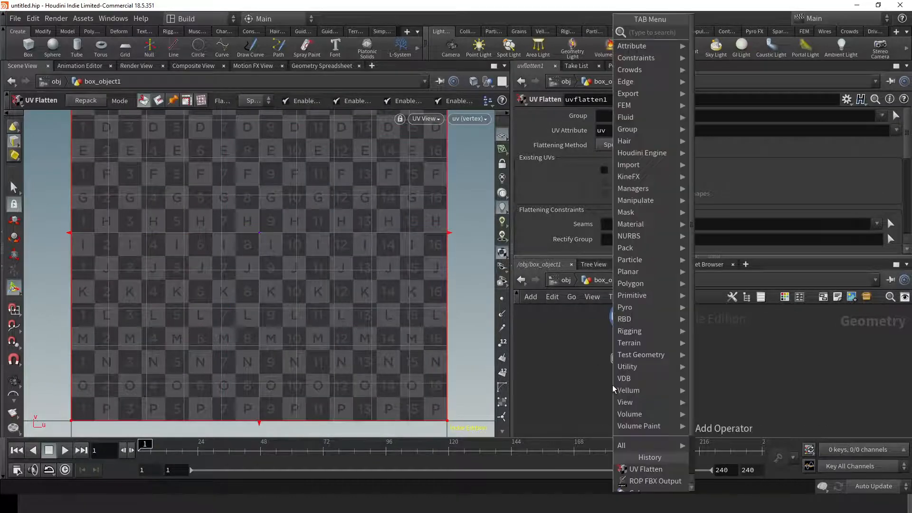
text(layou)
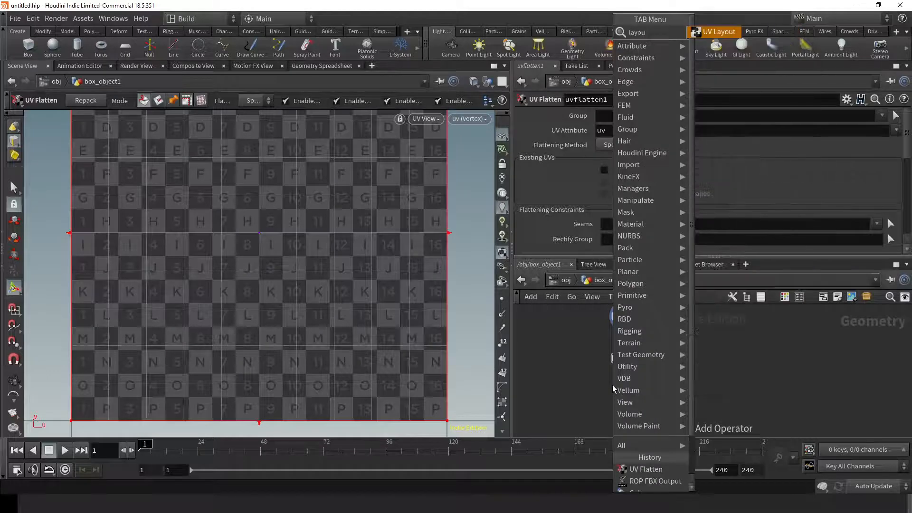
key(Return)
click(613, 386)
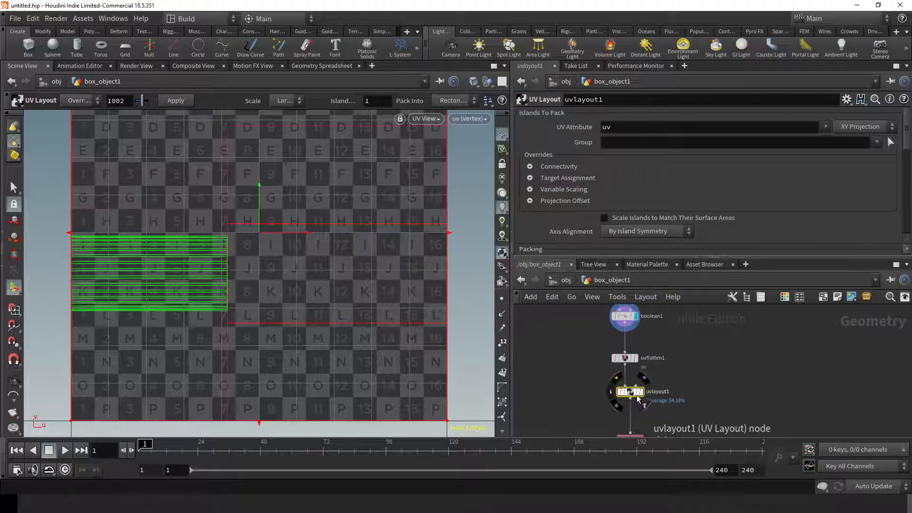
click(640, 393)
scroll(245, 254, down, 3)
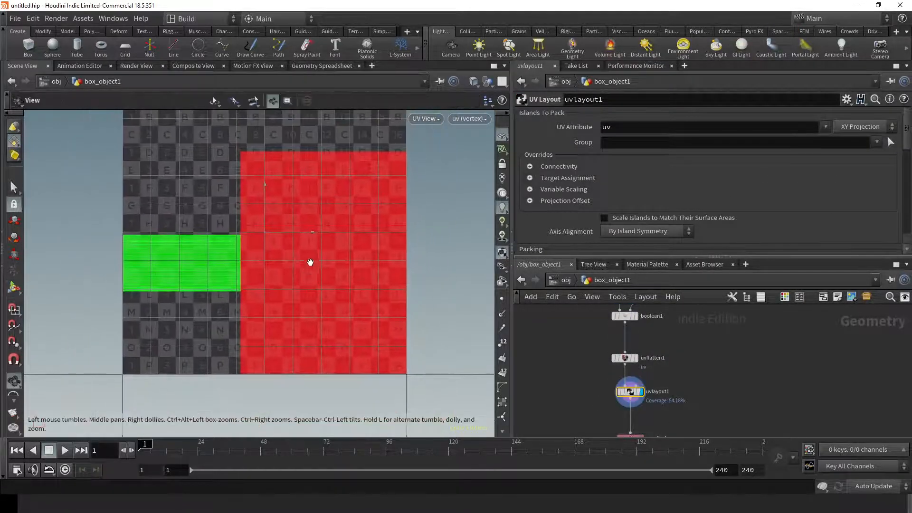
key(Return)
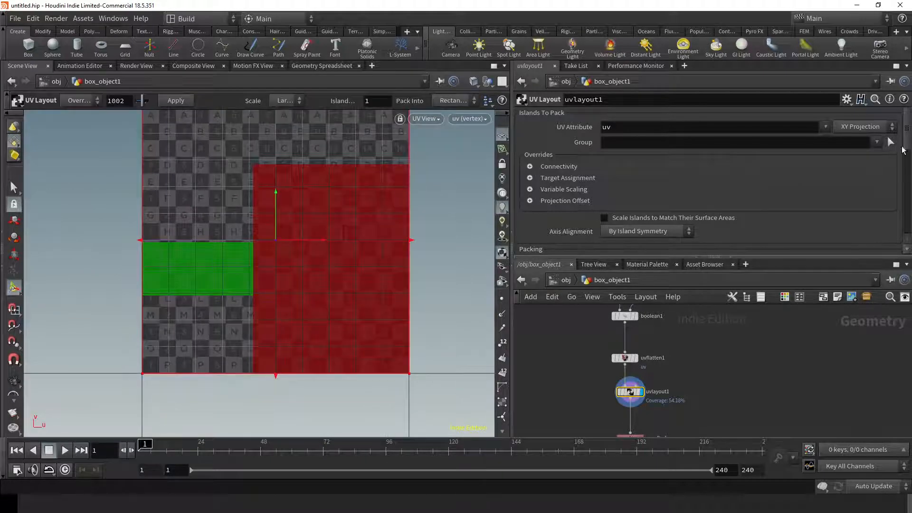
Set the UV Layout node's Island Padding to 9 and check the packed islands in the UV view.
scroll(906, 180, down, 5)
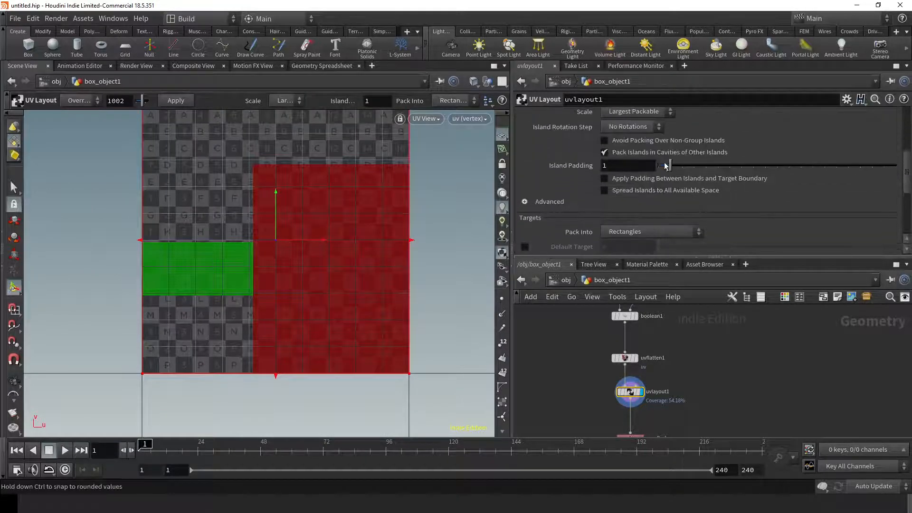
drag(667, 165, 837, 181)
drag(870, 181, 898, 174)
drag(837, 170, 765, 166)
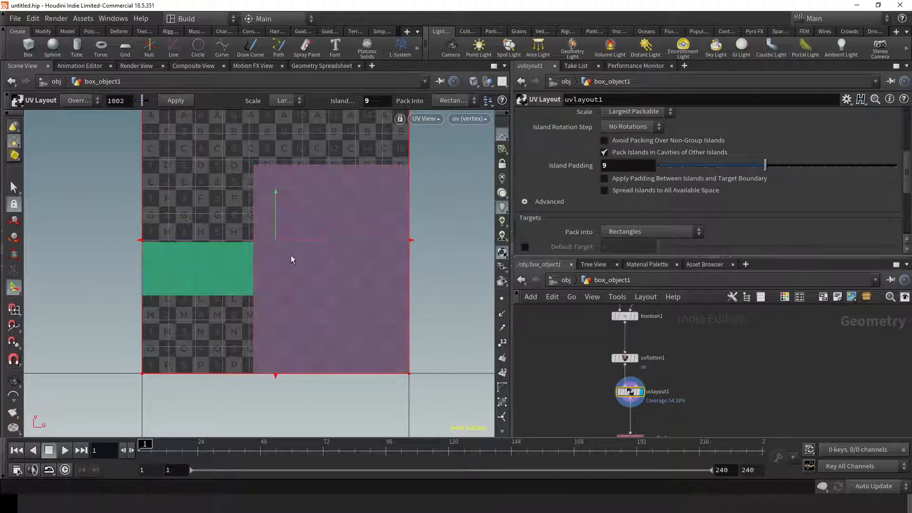
key(Escape)
alt+middle_drag(214, 257, 240, 319)
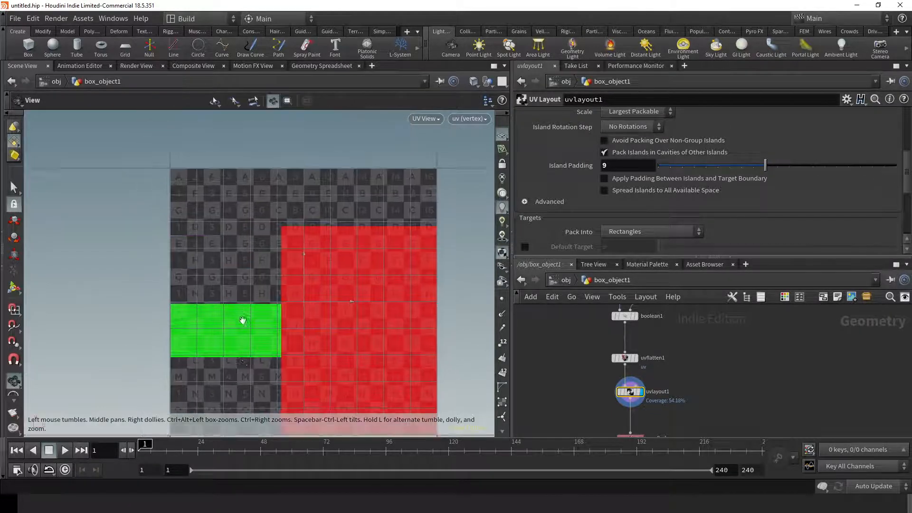
scroll(243, 319, down, 1)
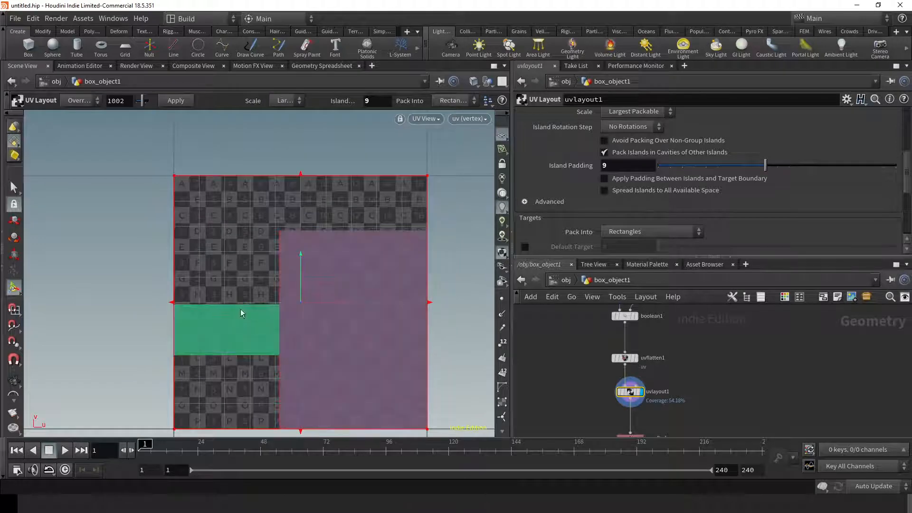
middle_drag(686, 434, 689, 376)
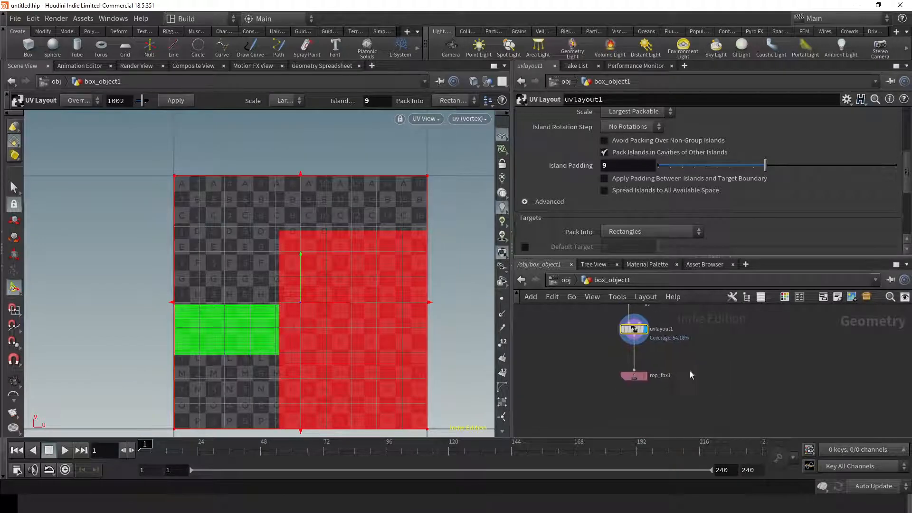
Switch to Substance Painter, start a new project and browse the ENVART_FBX folder for a mesh file.
key(alt+Tab)
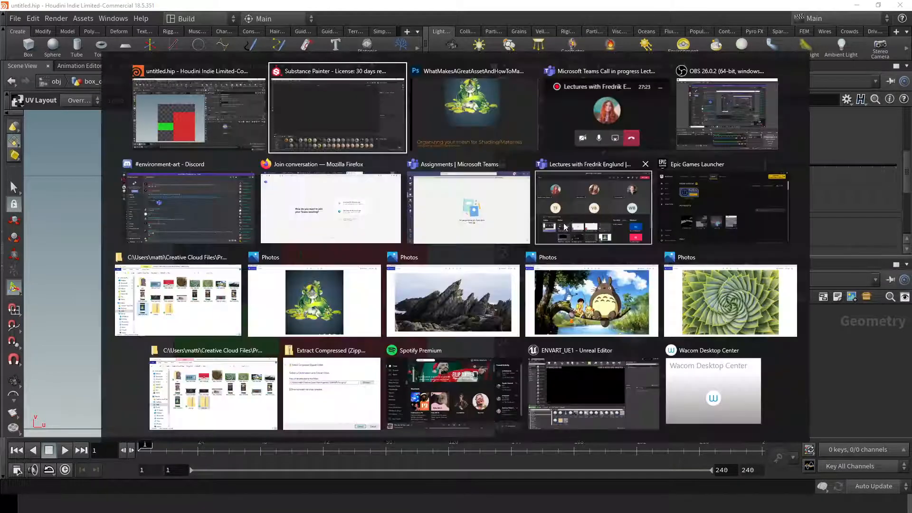
click(206, 114)
key(alt+Tab)
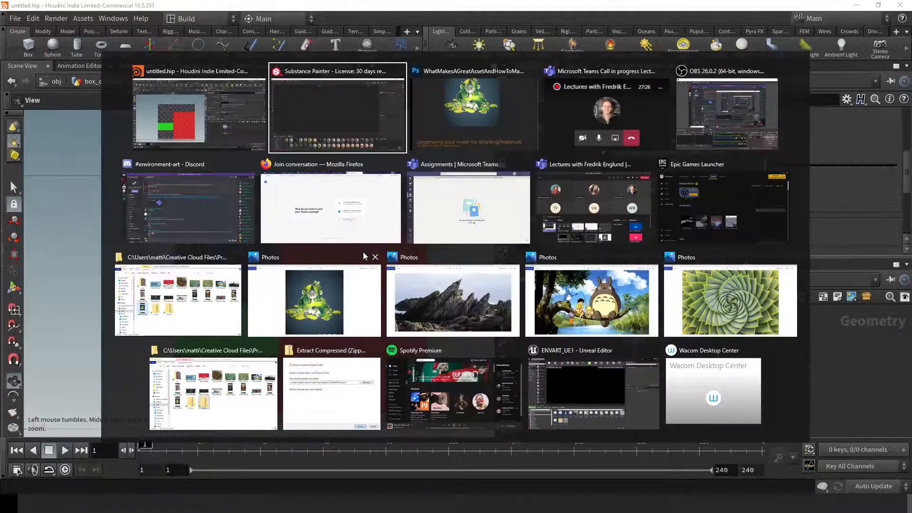
click(199, 111)
key(alt+Tab)
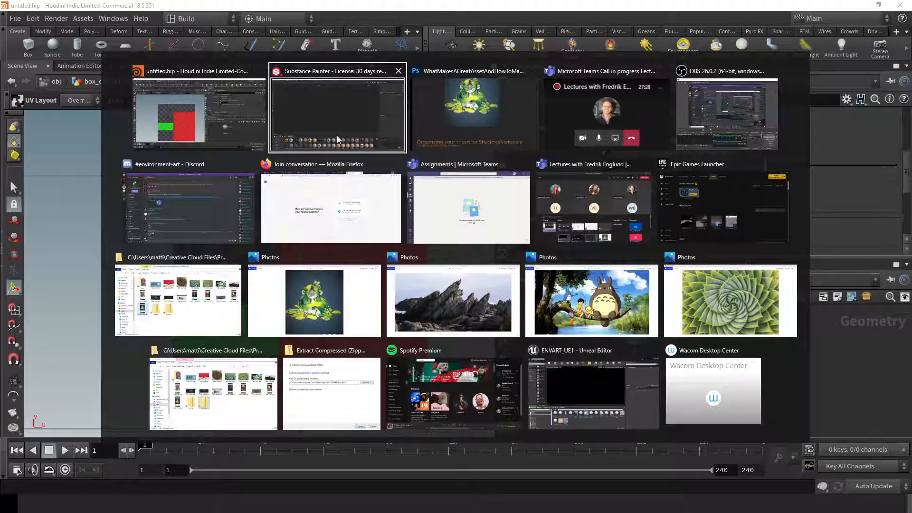
click(352, 144)
click(9, 17)
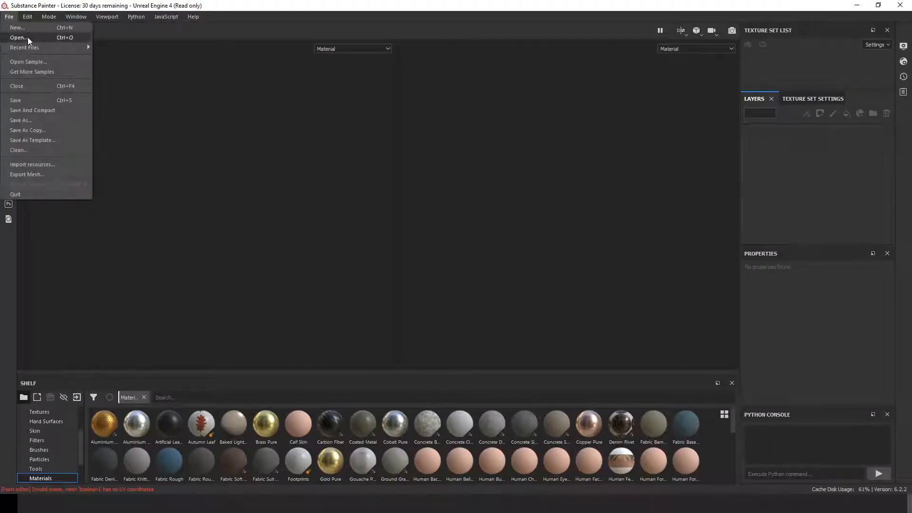
click(21, 28)
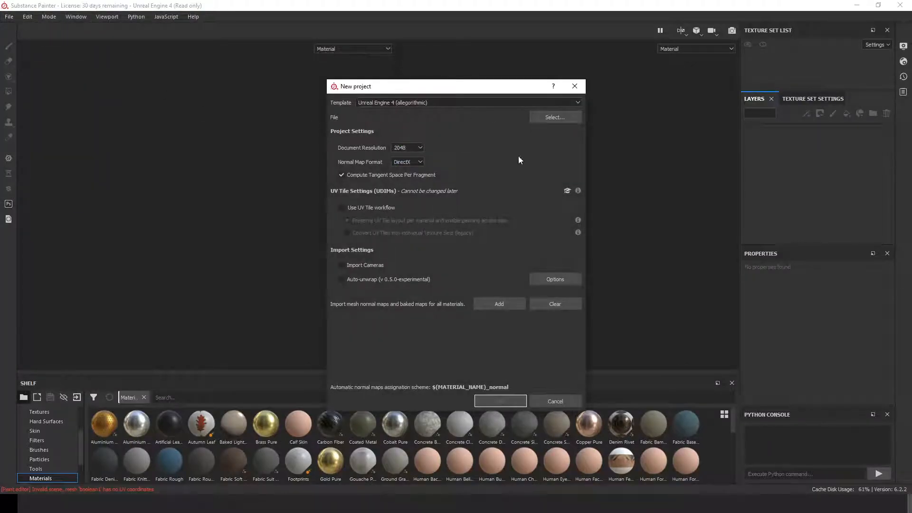
click(554, 119)
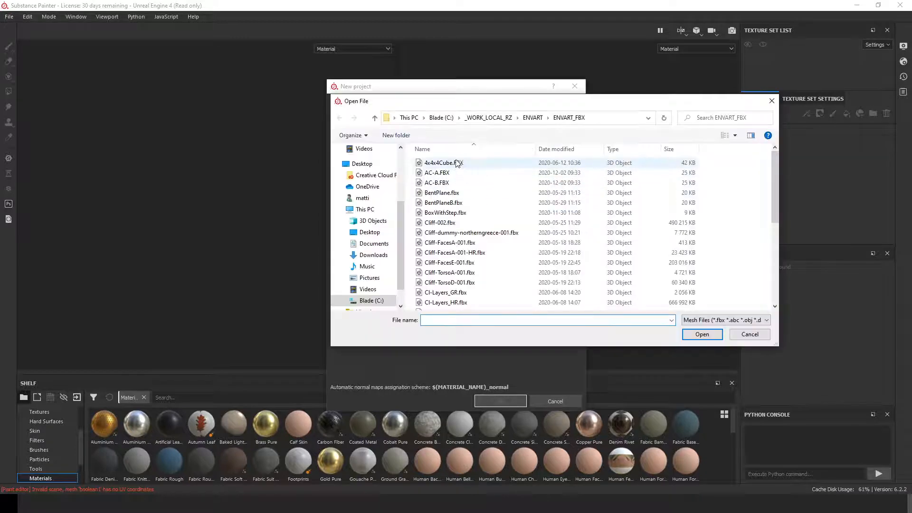
click(443, 184)
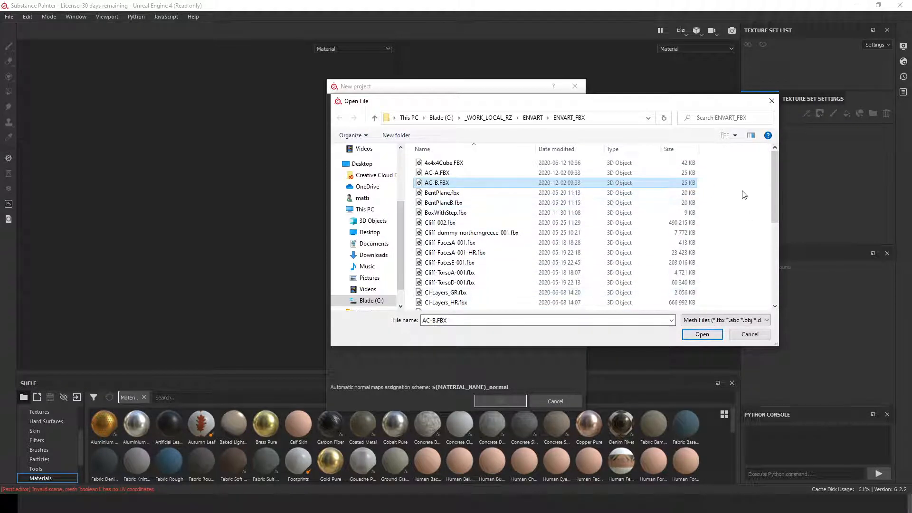
drag(774, 187, 768, 240)
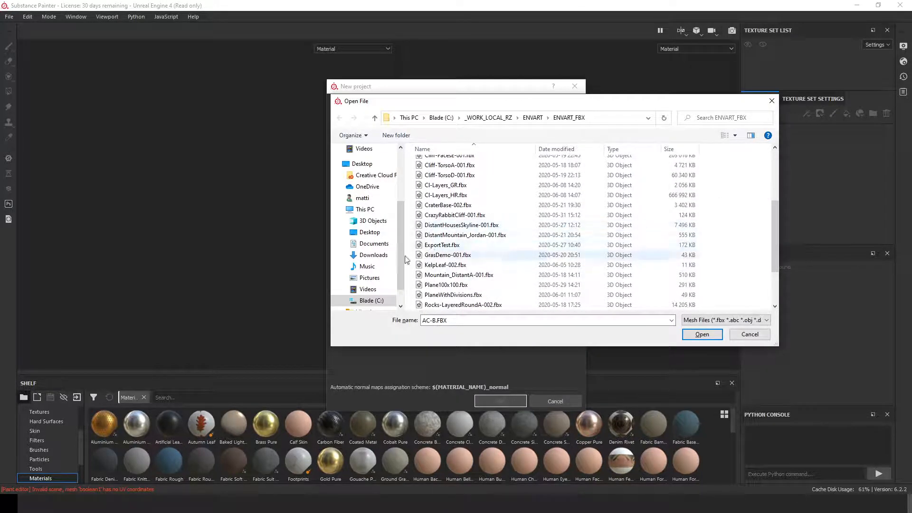
Switch back to Houdini and return the viewport to the perspective view.
key(alt+Tab)
key(alt+Tab)
key(alt+Tab)
key(alt+Tab)
key(alt+Tab)
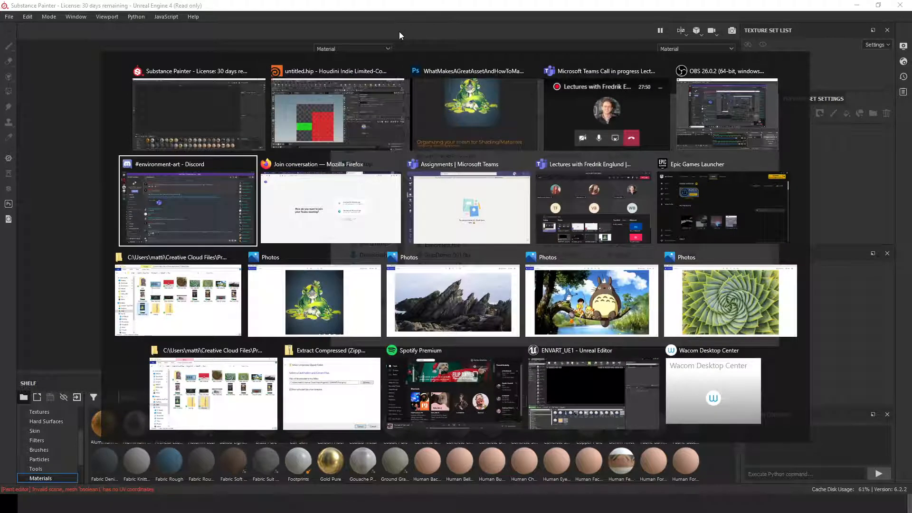
key(alt+Tab)
key(alt+shift+Tab)
key(alt+shift+Tab)
key(alt+shift+Tab)
key(alt+shift+Tab)
key(alt+shift+Tab)
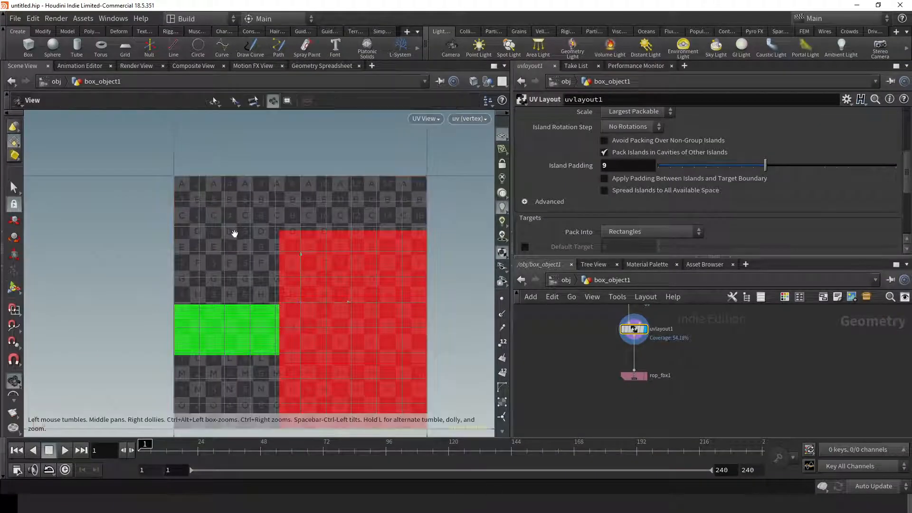
key(space+1)
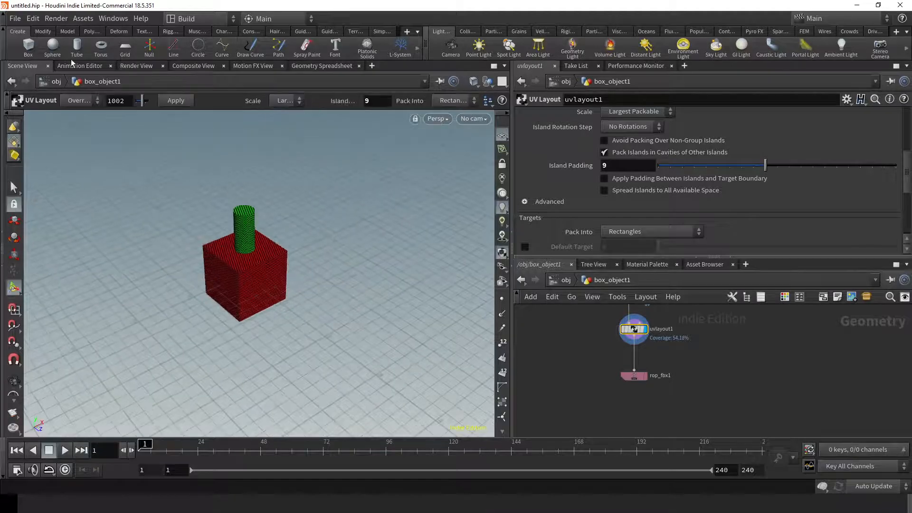
click(15, 18)
click(29, 84)
Add a File node beside the Boolean network and display it in the viewport.
scroll(713, 361, down, 3)
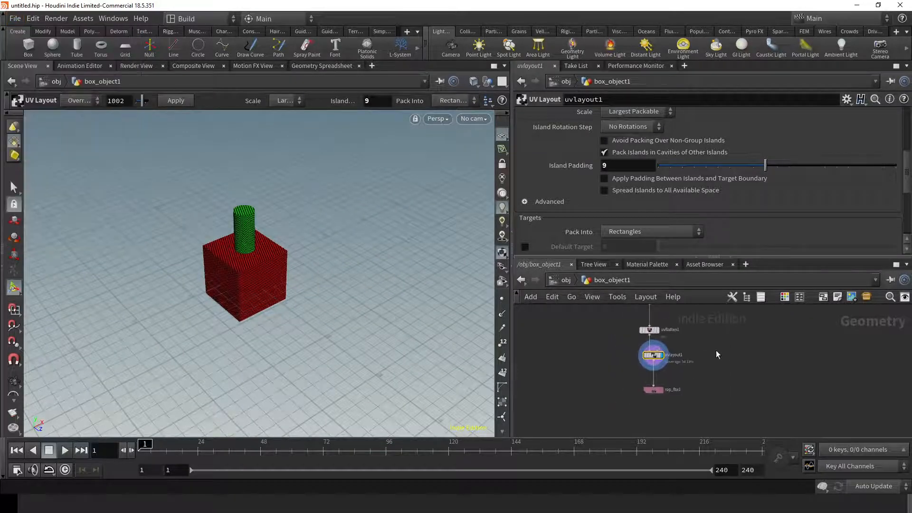
key(Tab)
text(file)
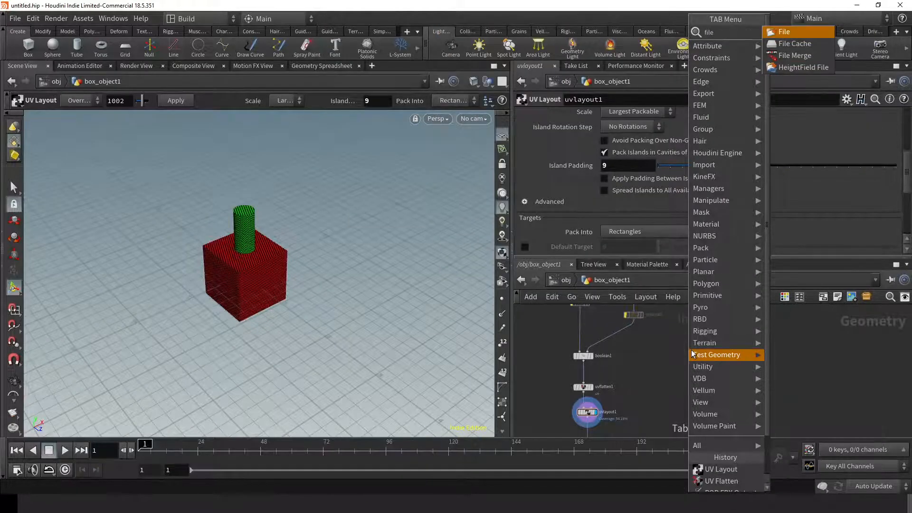
key(Return)
click(708, 339)
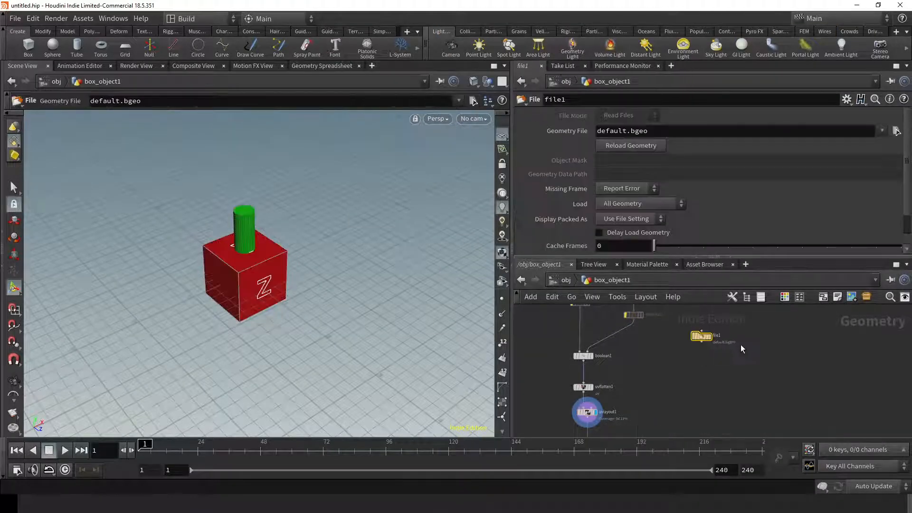
click(709, 336)
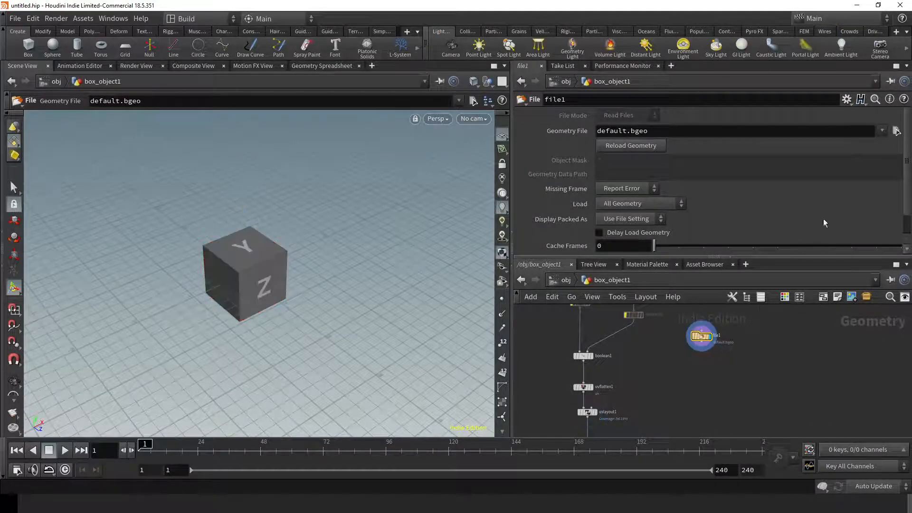
Load Cliff-FacesE-001.fbx from the ENVART_FBX folder into the File node.
click(897, 131)
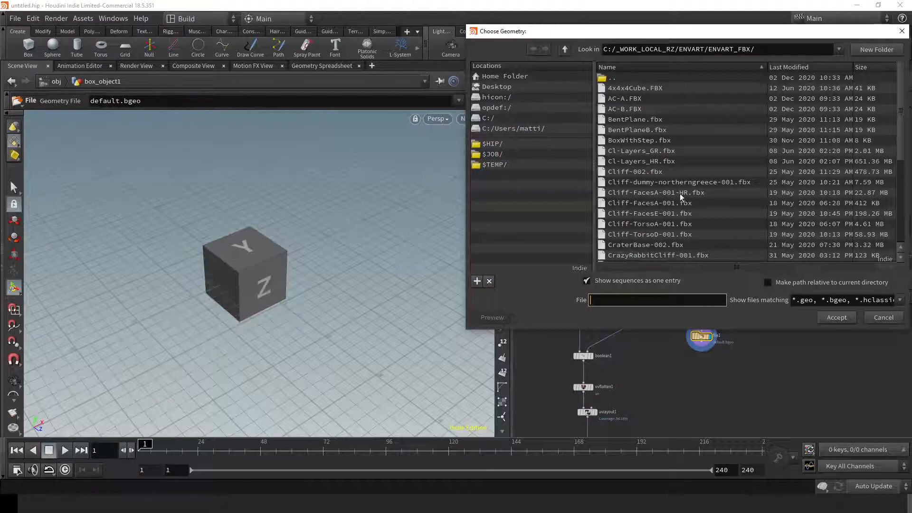
click(638, 217)
click(838, 317)
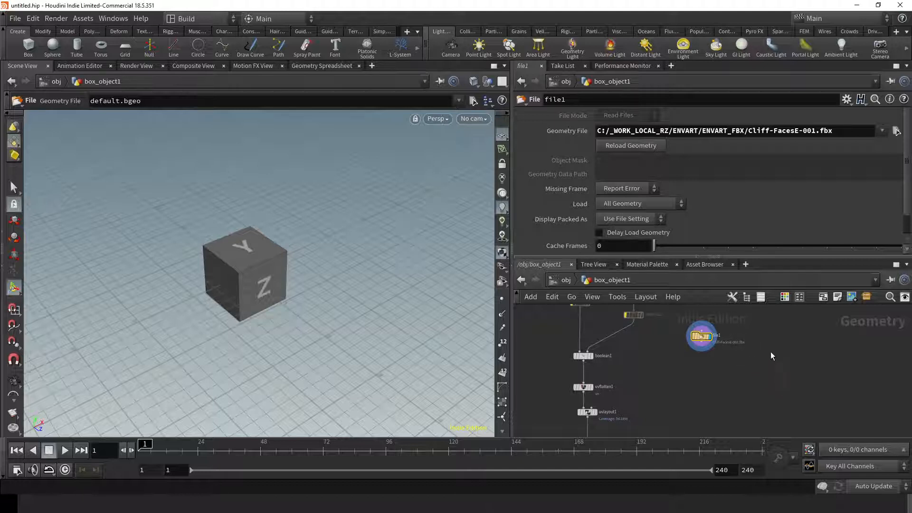
Examine the surface of the imported cliff mesh up close in the perspective view.
key(alt+Tab)
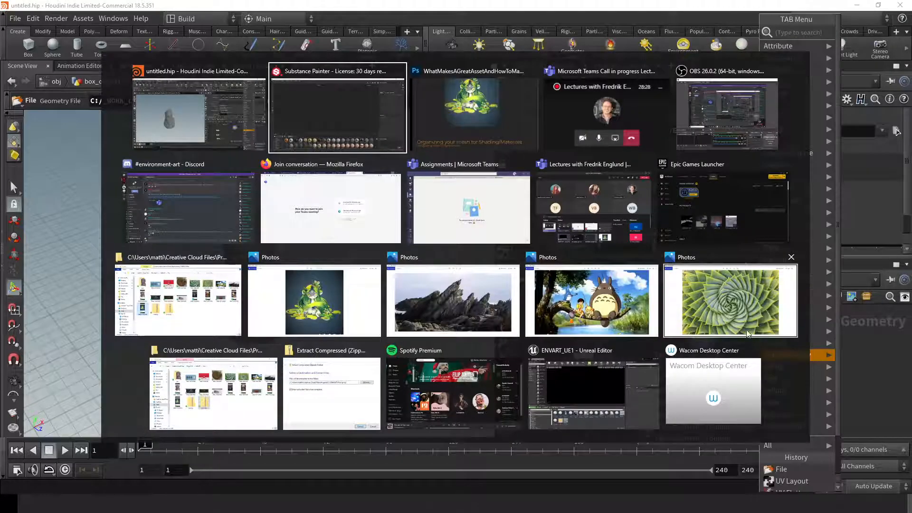
key(alt+shift+Tab)
click(234, 264)
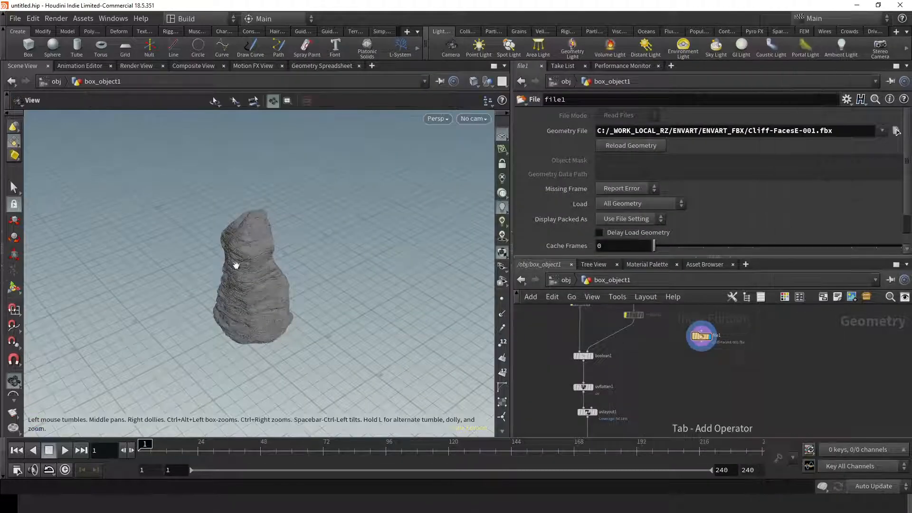
alt+right_drag(234, 265, 287, 285)
alt+middle_drag(287, 285, 246, 213)
alt+drag(246, 214, 266, 247)
scroll(352, 244, down, 5)
key(Return)
Add a second File node beside the cliff's File node and display it.
key(Tab)
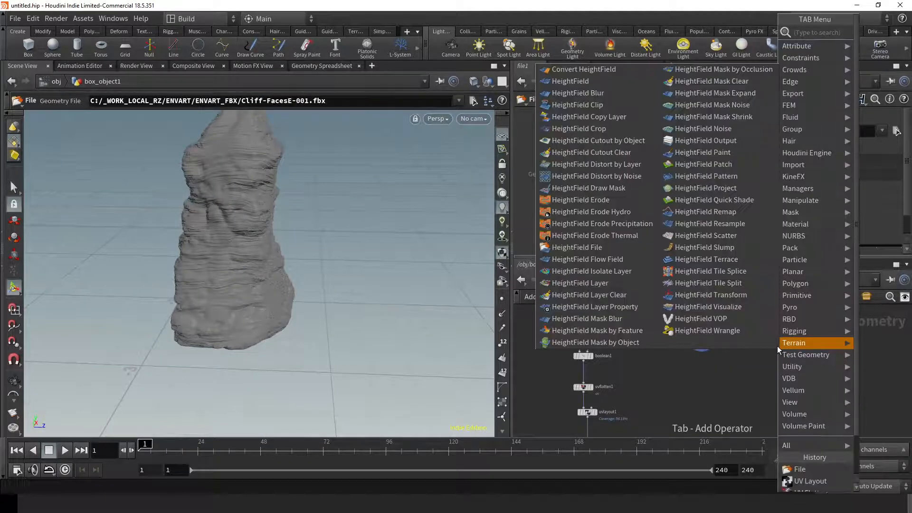
text(file)
key(Return)
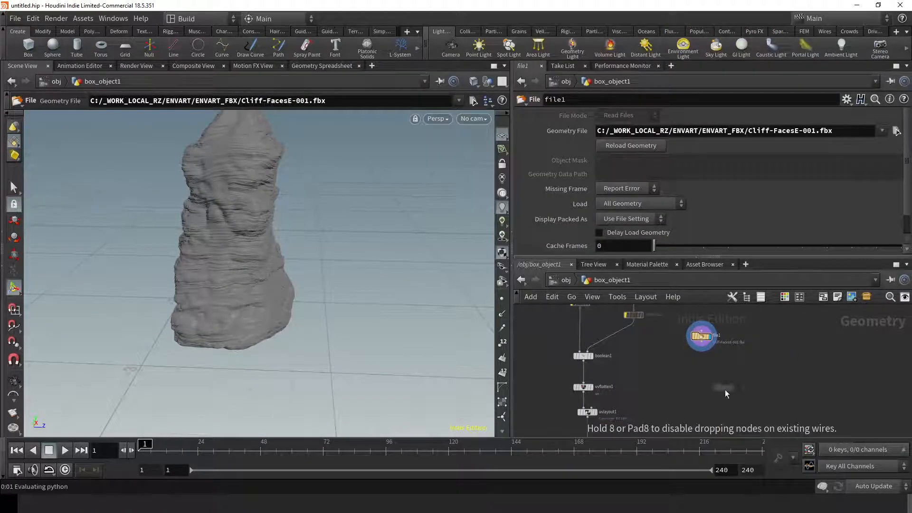
click(789, 340)
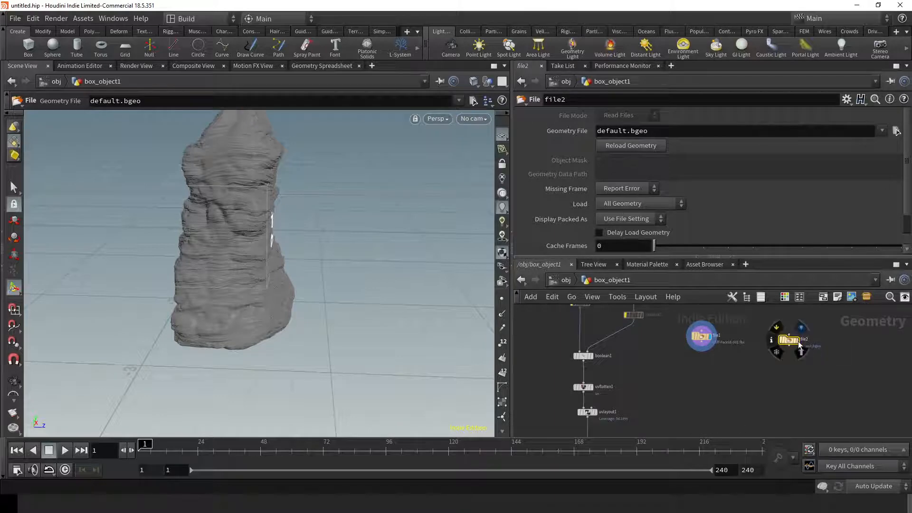
click(797, 340)
Browse from ENVART_FBX to the FG-EnvArt-002/FGEA2_FBX folder while choosing the second File node's geometry.
click(896, 131)
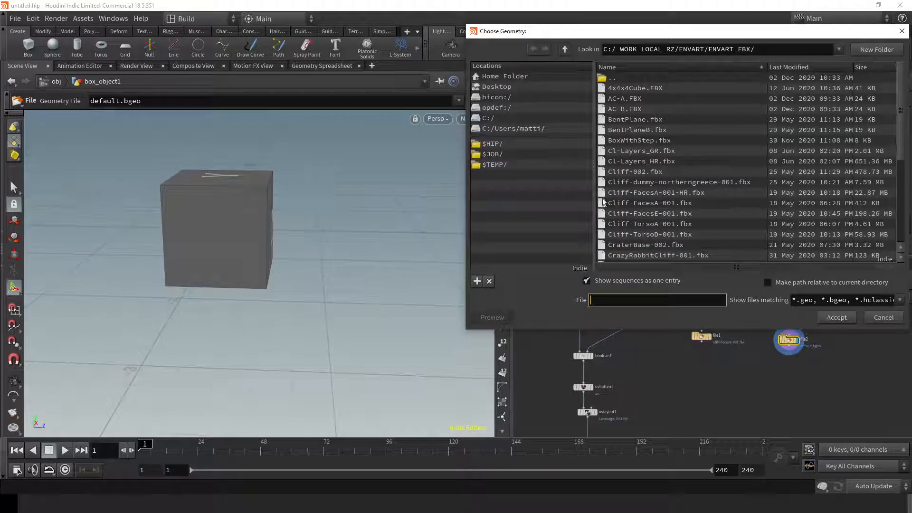
drag(901, 144, 899, 231)
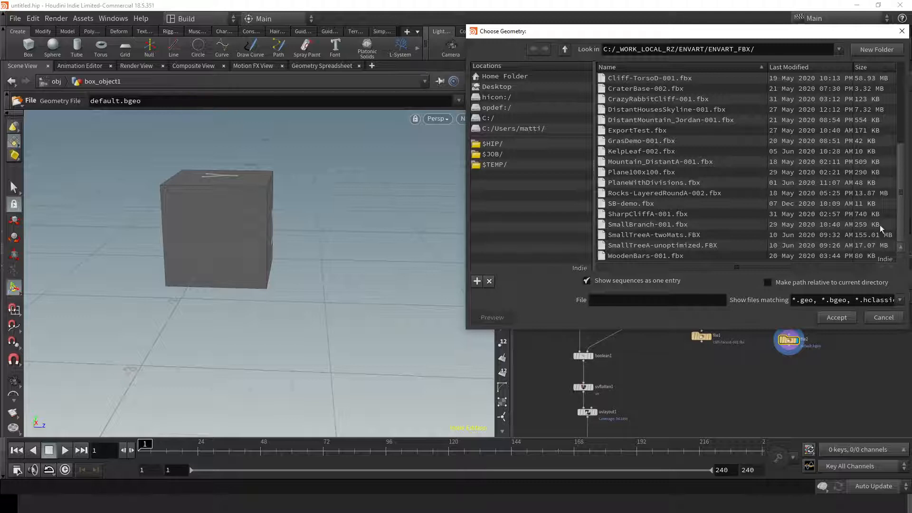
key(super)
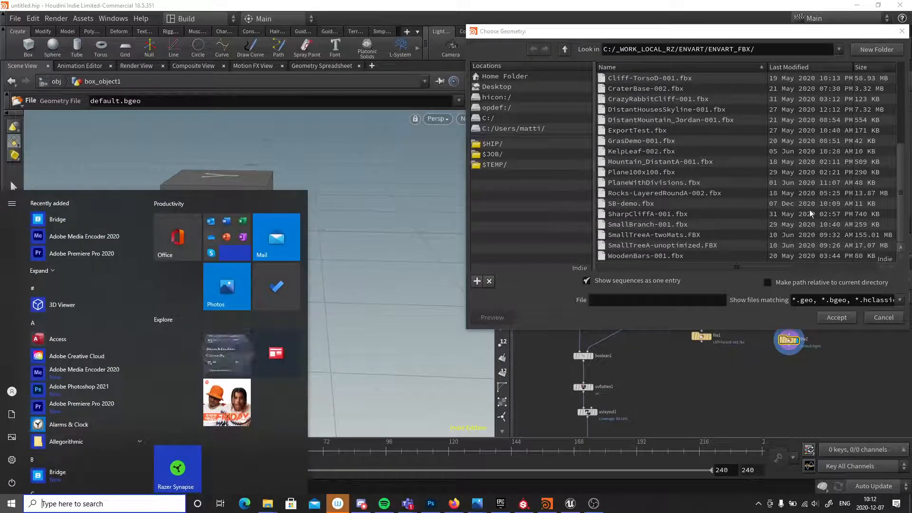
scroll(810, 213, up, 5)
double_click(613, 79)
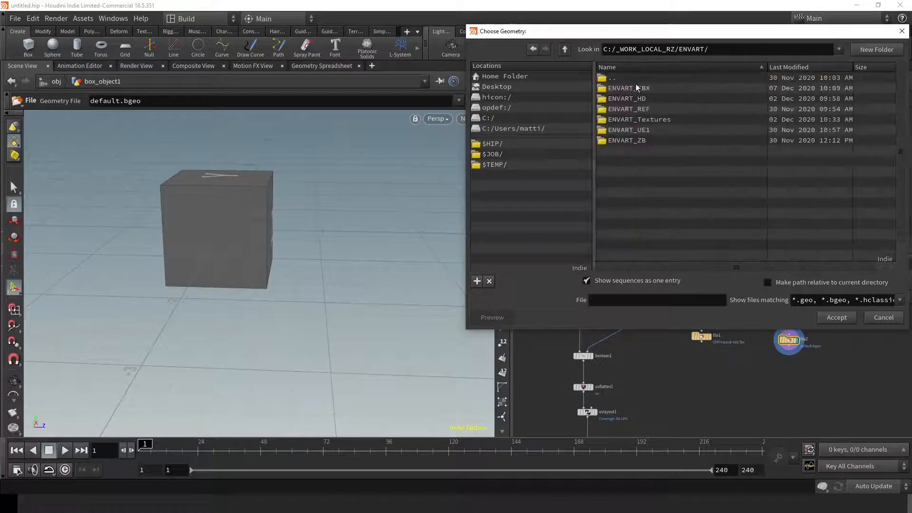
double_click(615, 80)
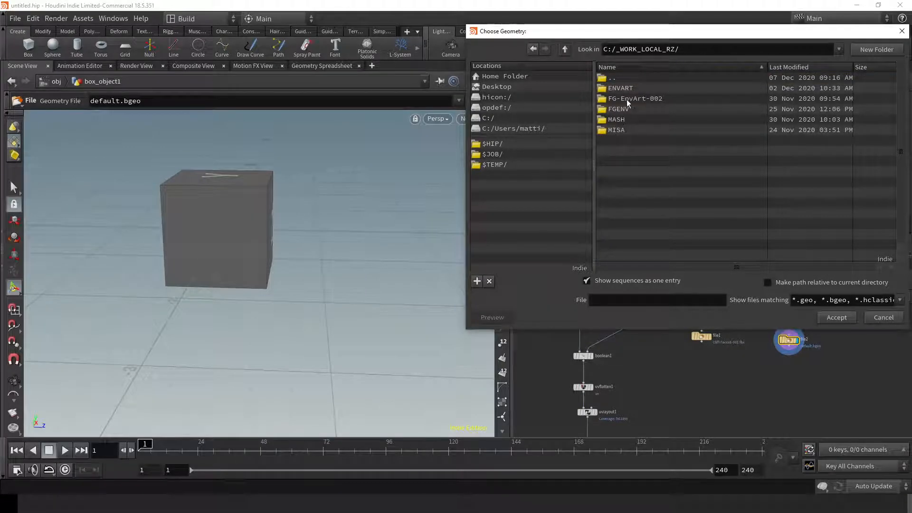
double_click(628, 101)
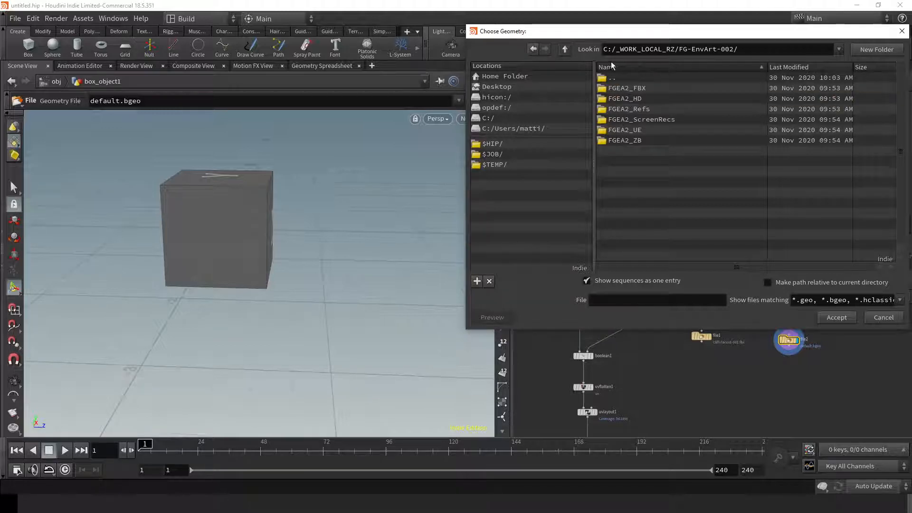
double_click(612, 78)
click(627, 109)
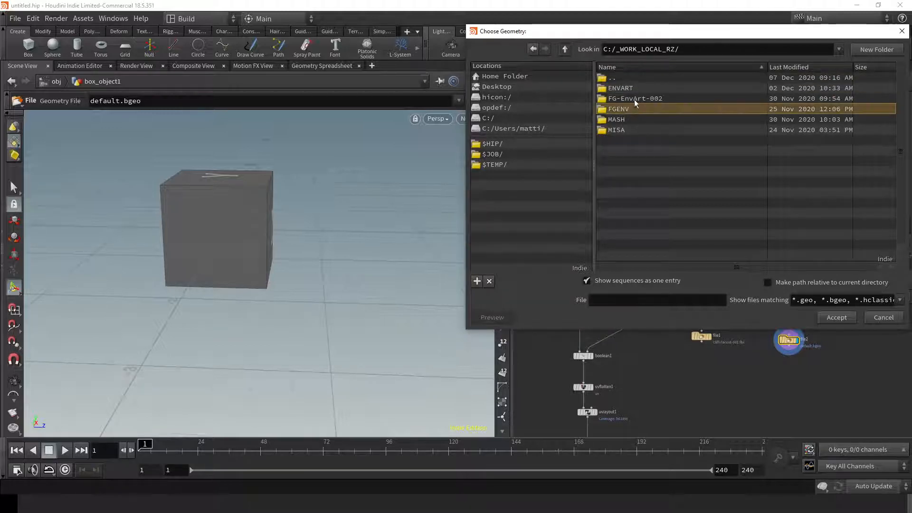
double_click(635, 101)
double_click(639, 89)
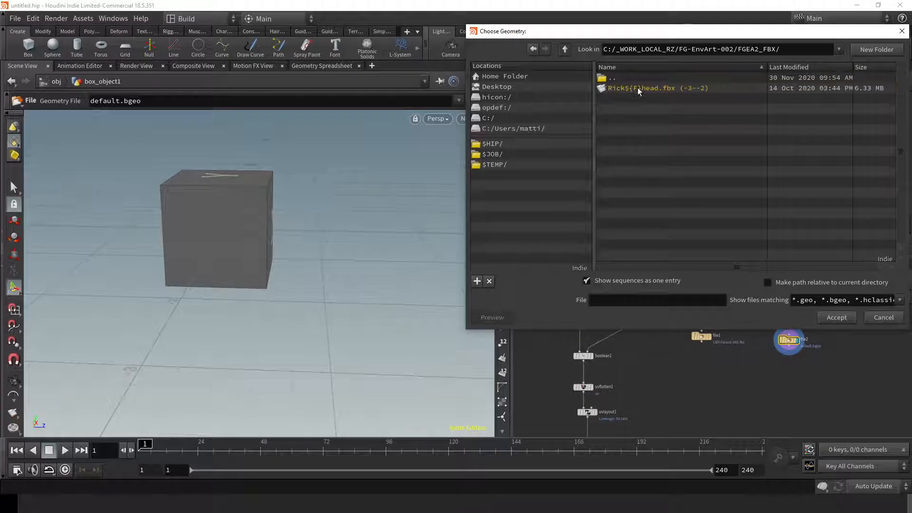
Turn off showing sequences as one entry and load Rick-003-head.fbx into the second File node.
click(616, 80)
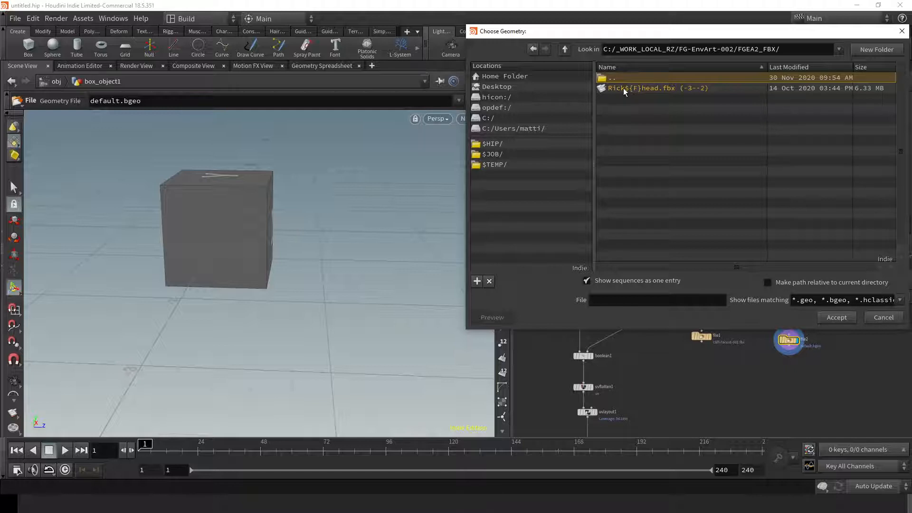
click(624, 89)
click(621, 281)
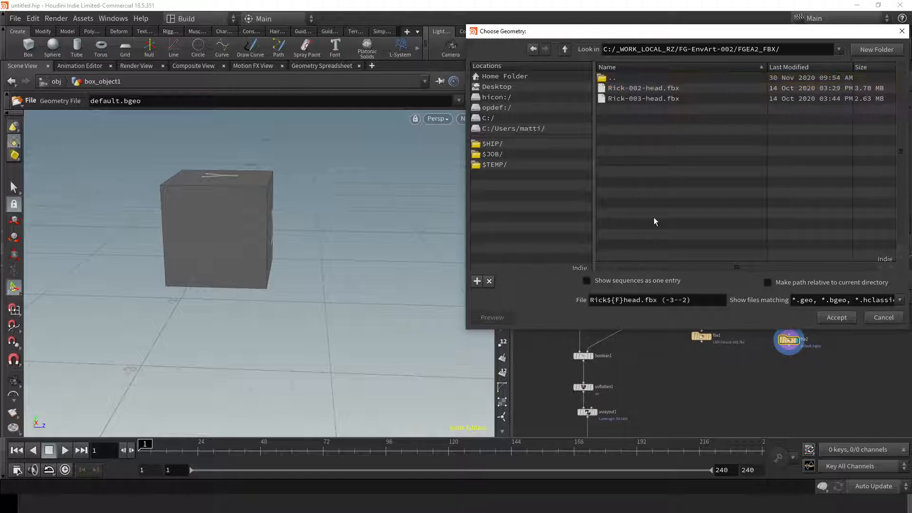
click(635, 99)
click(836, 318)
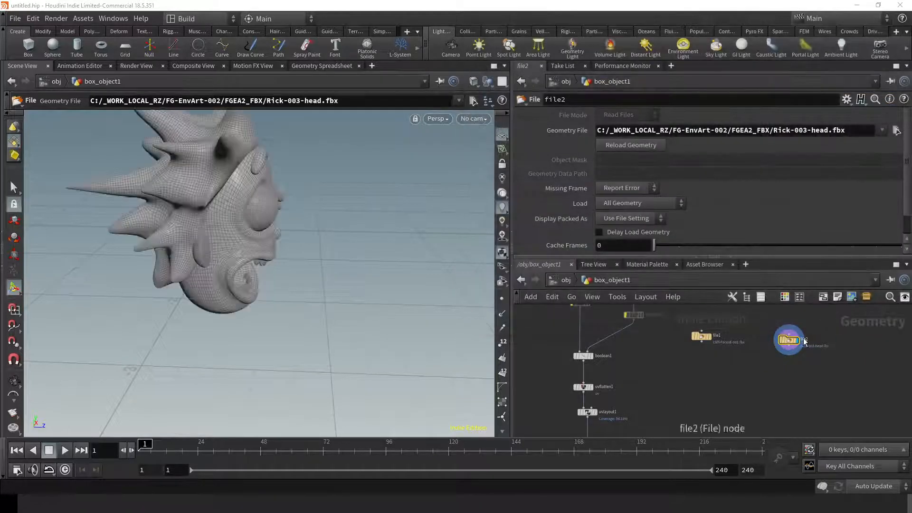
Examine the imported head mesh from the front and at an angle in a slightly widened viewport.
drag(281, 259, 228, 257)
middle_drag(228, 257, 247, 304)
right_drag(247, 304, 320, 308)
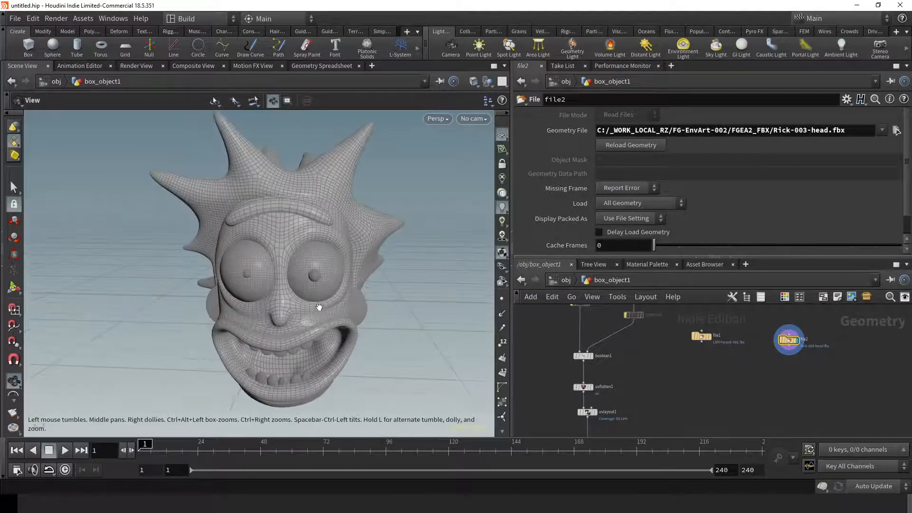
drag(319, 307, 335, 259)
middle_drag(335, 260, 362, 238)
drag(362, 238, 330, 271)
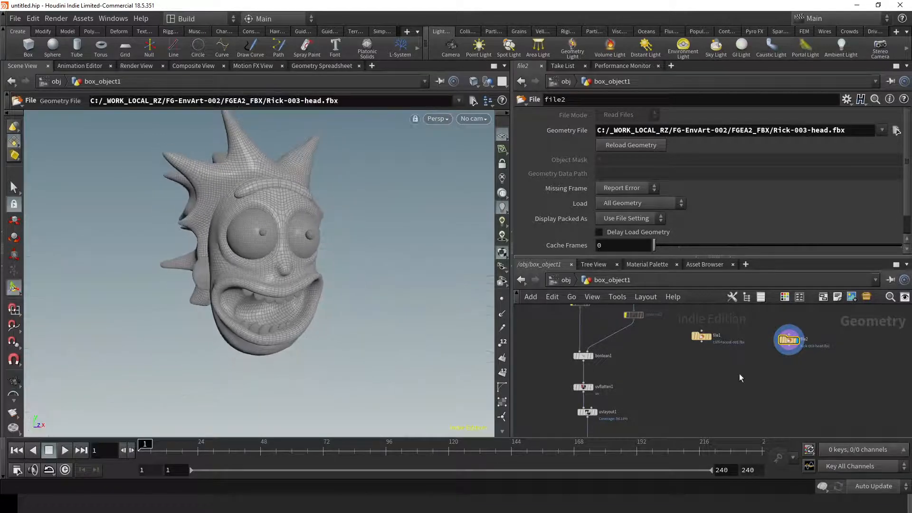
middle_drag(319, 261, 295, 269)
scroll(319, 287, up, 2)
scroll(295, 269, down, 1)
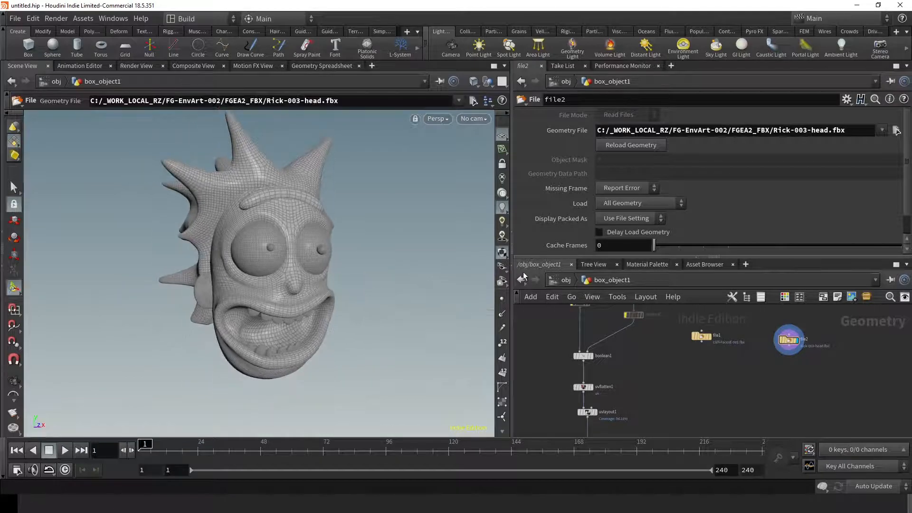
drag(514, 319, 527, 317)
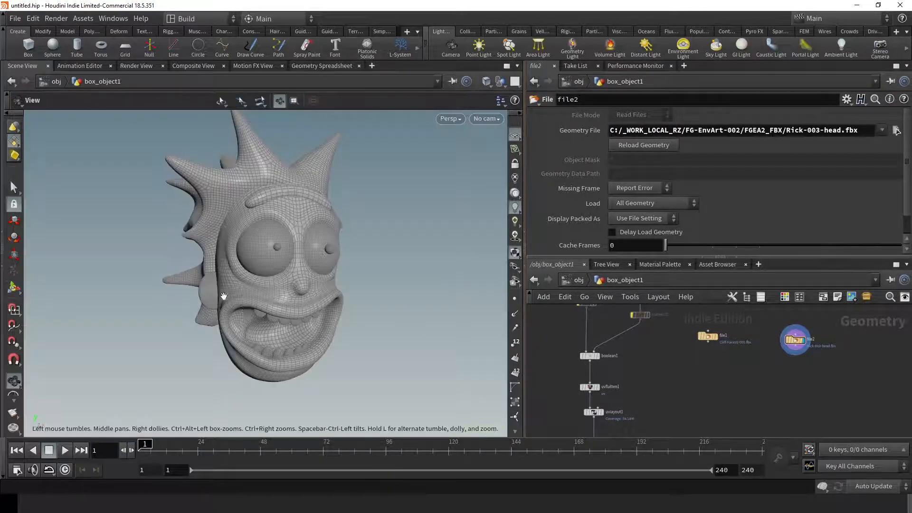
scroll(224, 297, up, 2)
middle_drag(287, 304, 279, 293)
Connect a new Group node to the head's File node and display it.
click(796, 349)
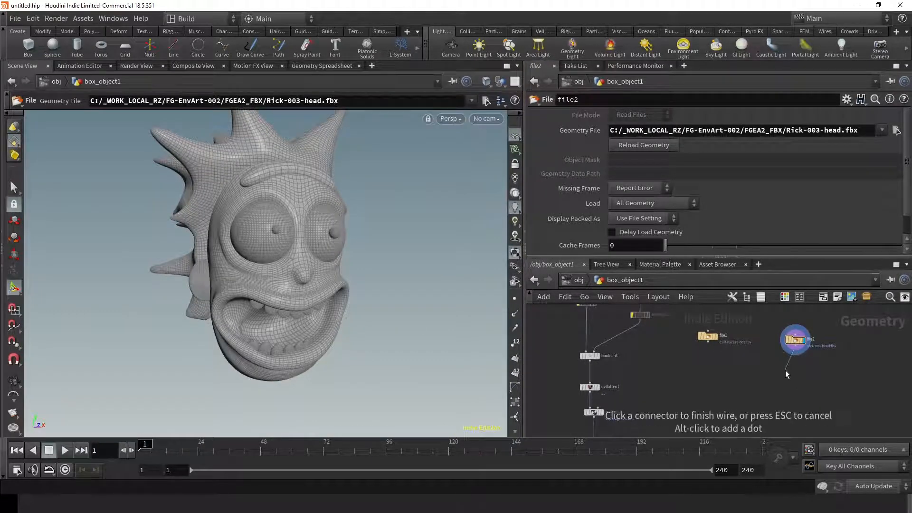
key(Tab)
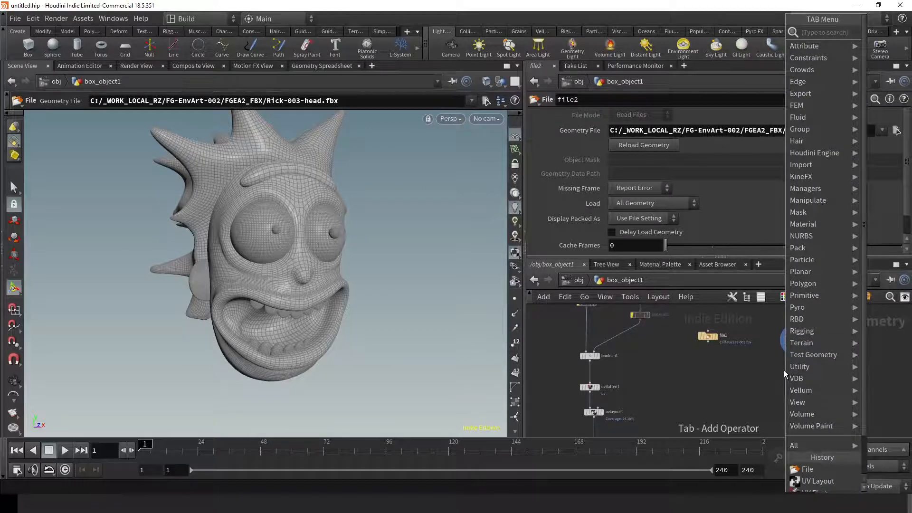
text(group)
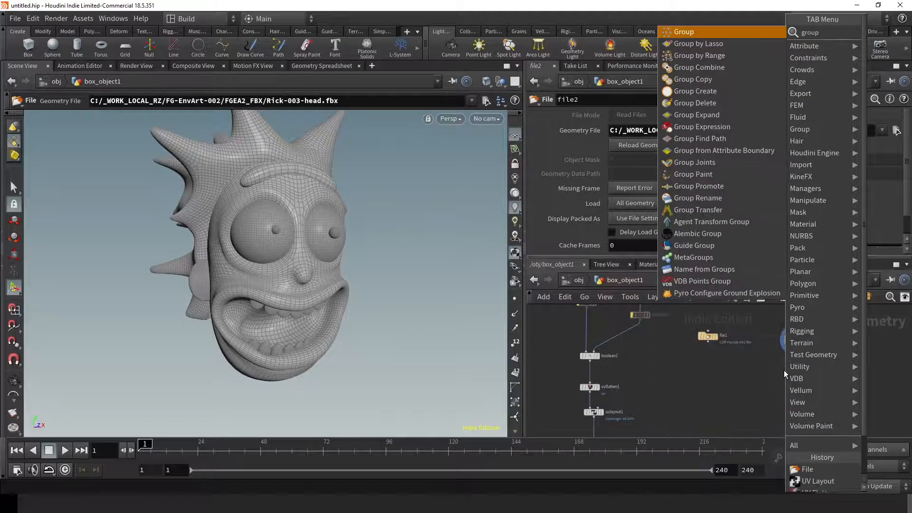
key(Return)
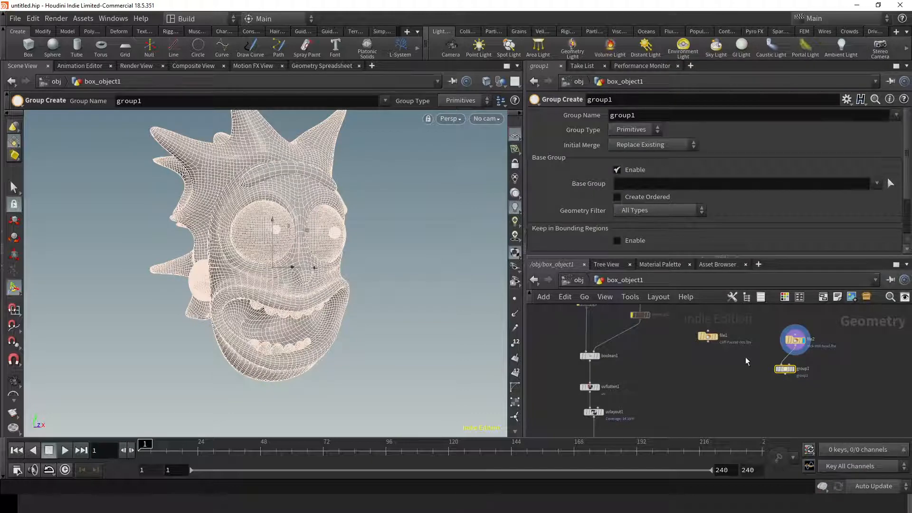
click(791, 369)
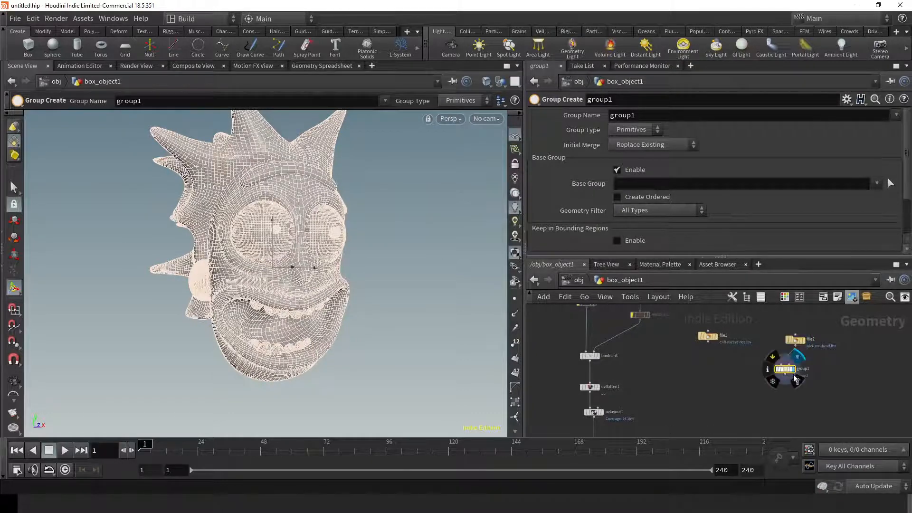
mouse_move(784, 371)
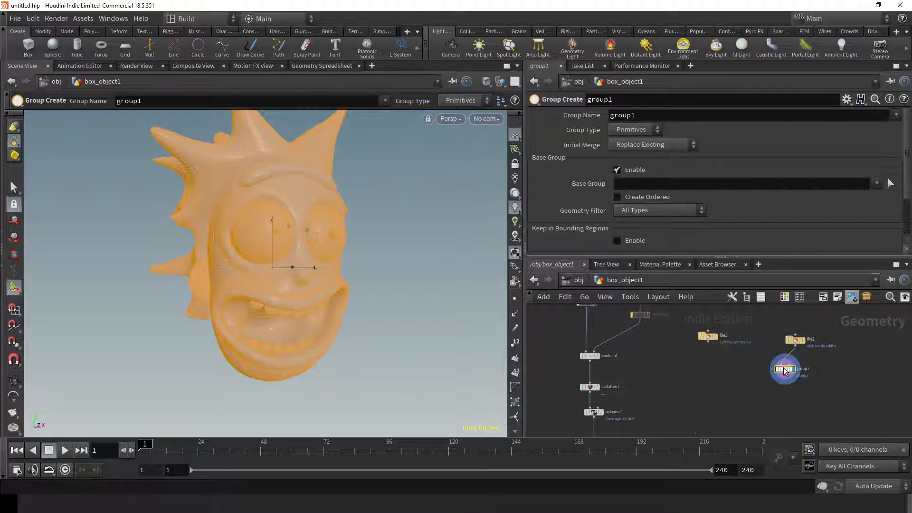
Detach the Group node from the head's File node and move it aside.
right_click(784, 371)
click(743, 383)
middle_click(785, 370)
scroll(807, 398, up, 3)
middle_drag(817, 362, 703, 367)
drag(703, 367, 558, 350)
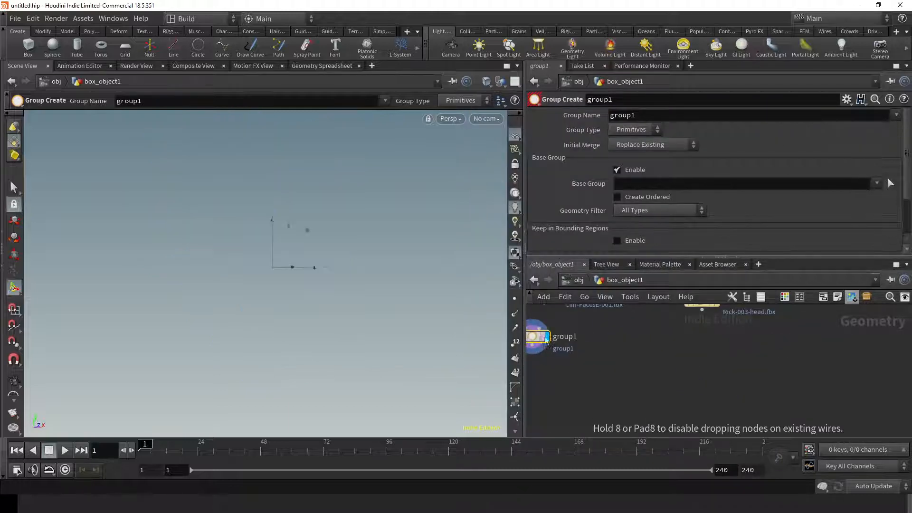
Connect a new Color node to the head's File node and display it.
key(Tab)
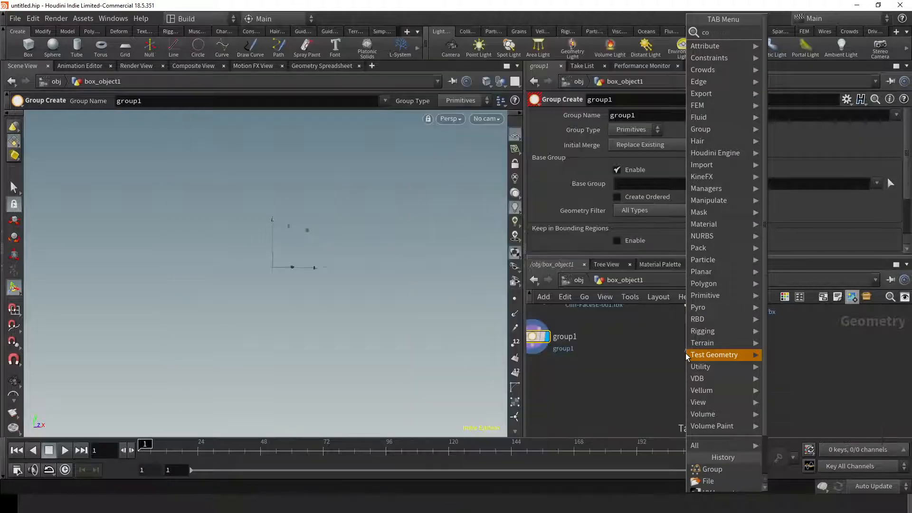
key(Escape)
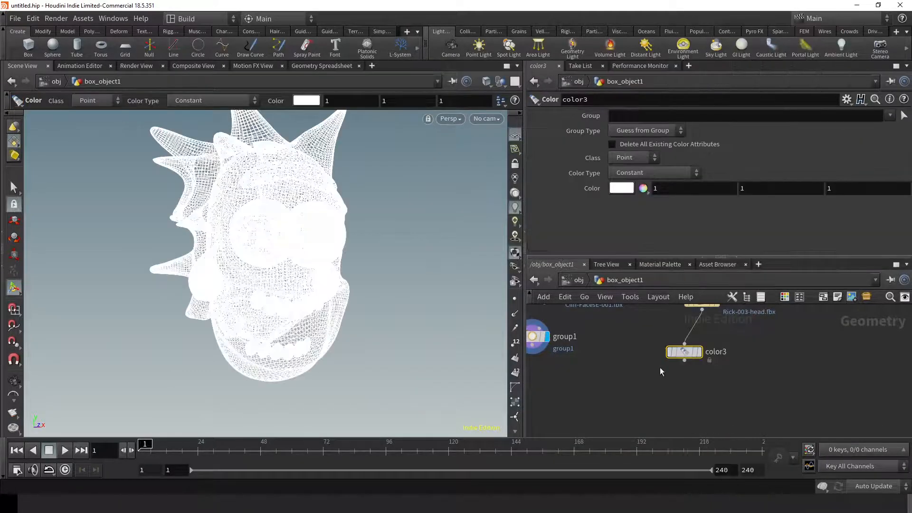
mouse_move(704, 361)
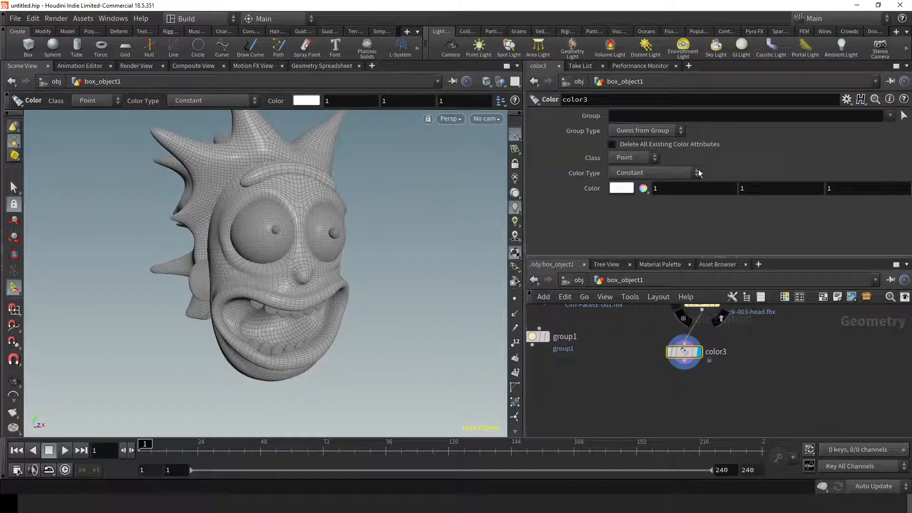
Set the Color node's class to Primitive and check which groups its Group field offers.
click(890, 115)
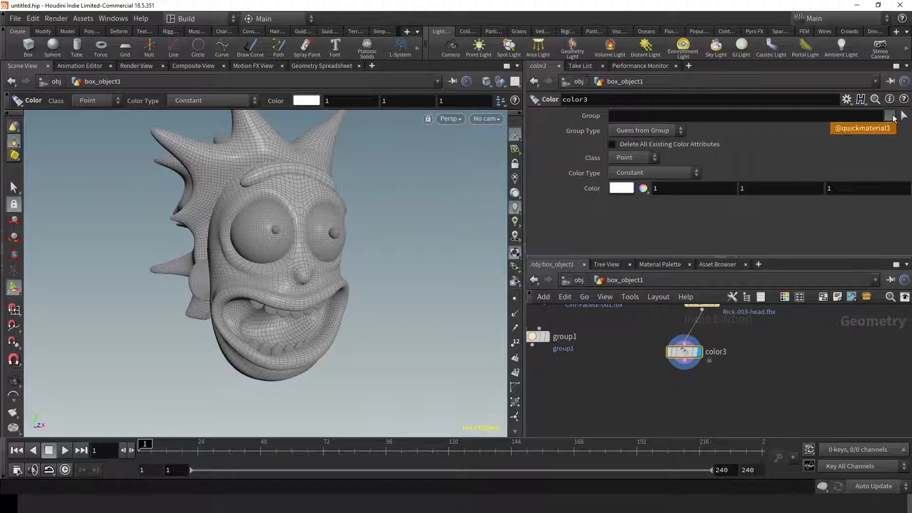
click(786, 143)
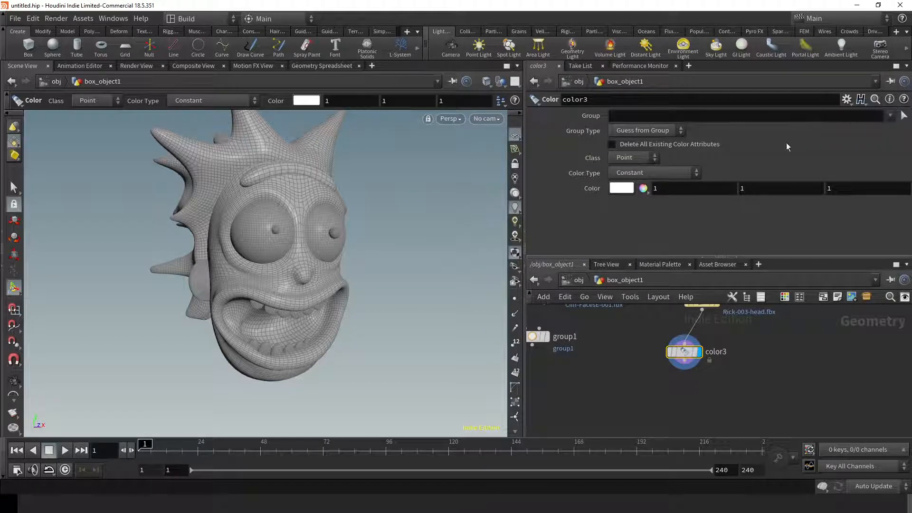
click(636, 153)
click(625, 192)
click(890, 116)
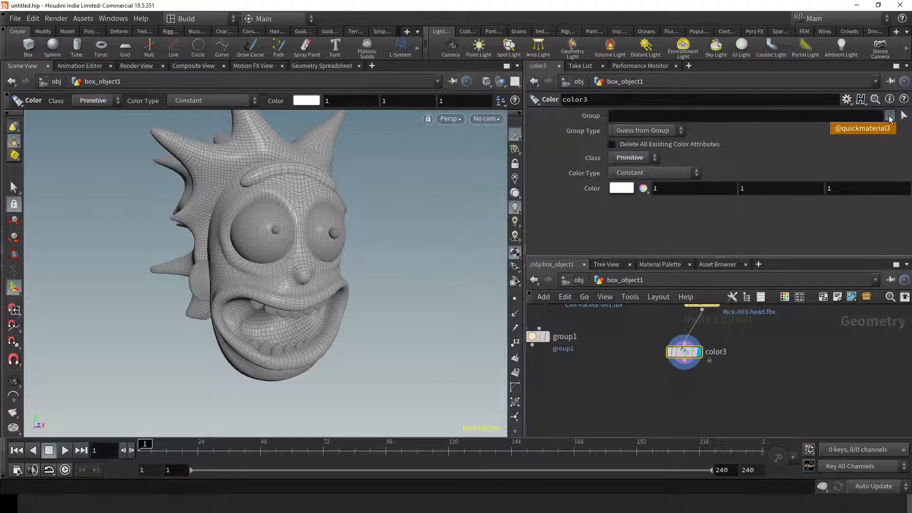
click(761, 144)
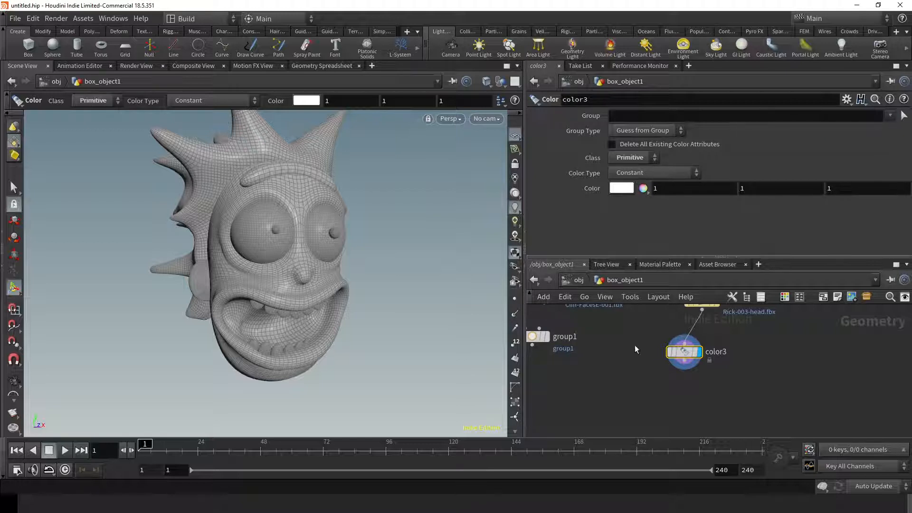
click(891, 116)
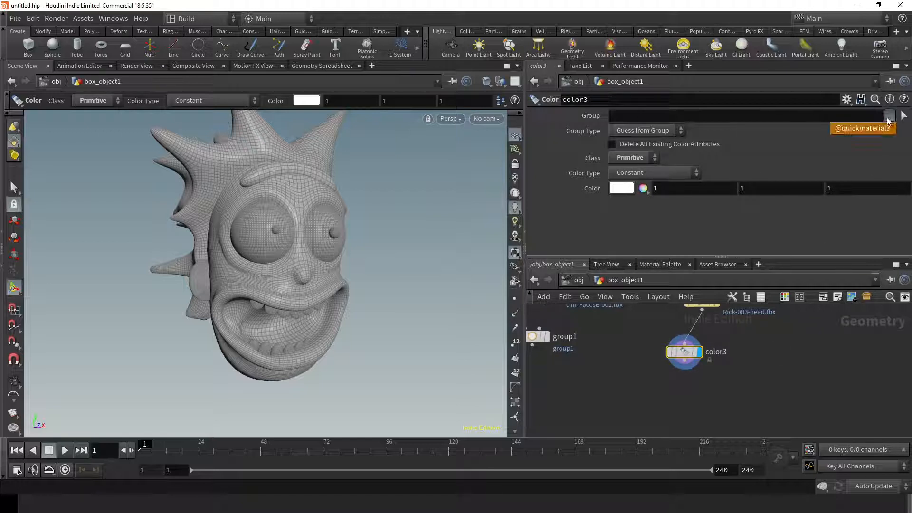
Move the Color node aside, then connect and display a second Group node below the head's File node.
middle_drag(753, 348, 728, 397)
drag(667, 401, 850, 374)
key(Tab)
text(gr)
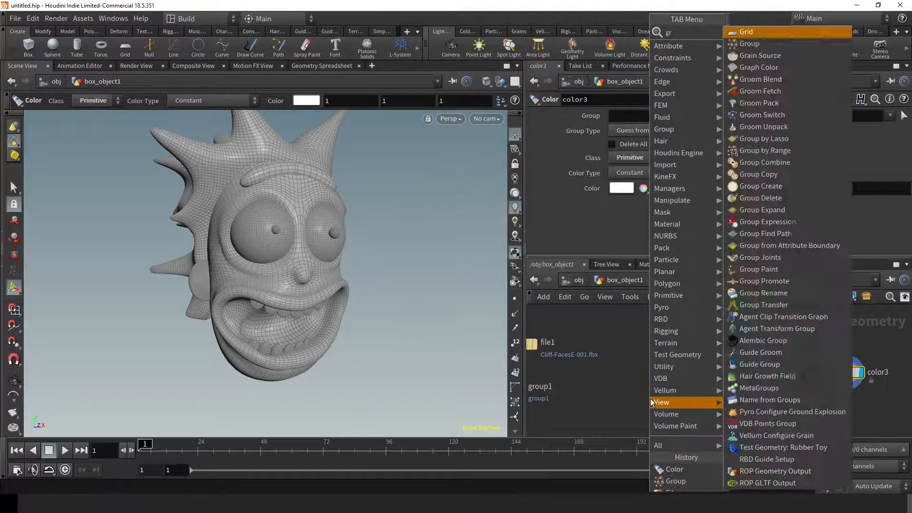
text(ou)
key(Return)
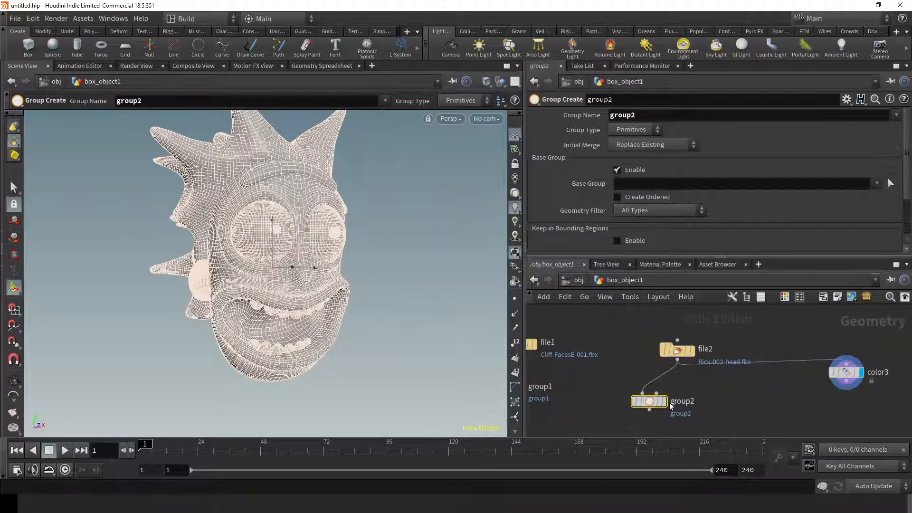
click(663, 401)
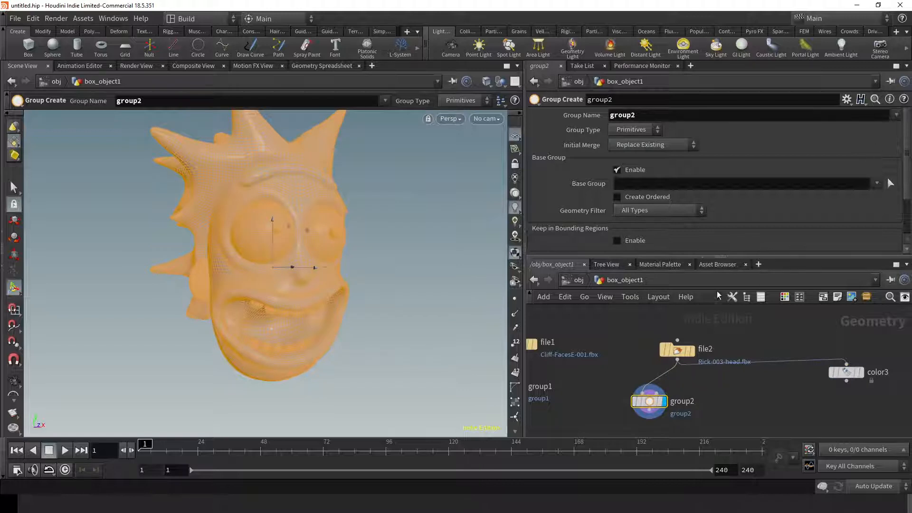
Set the second Group node's type to Points and check which names its Group Name field offers.
click(895, 116)
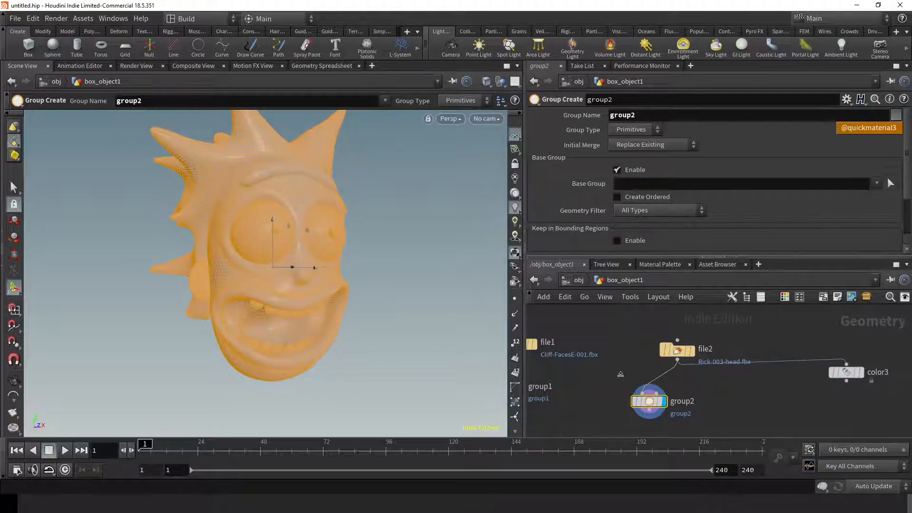
click(679, 189)
click(634, 129)
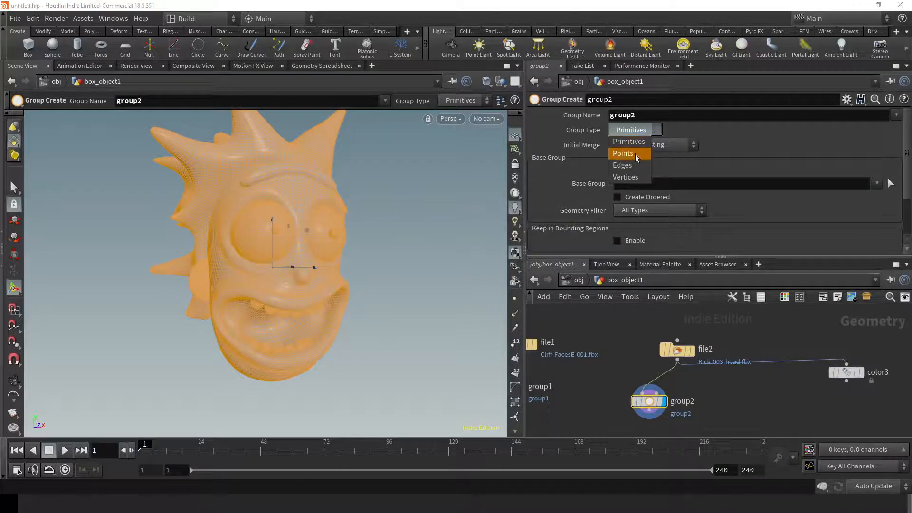
click(634, 156)
click(896, 117)
click(792, 132)
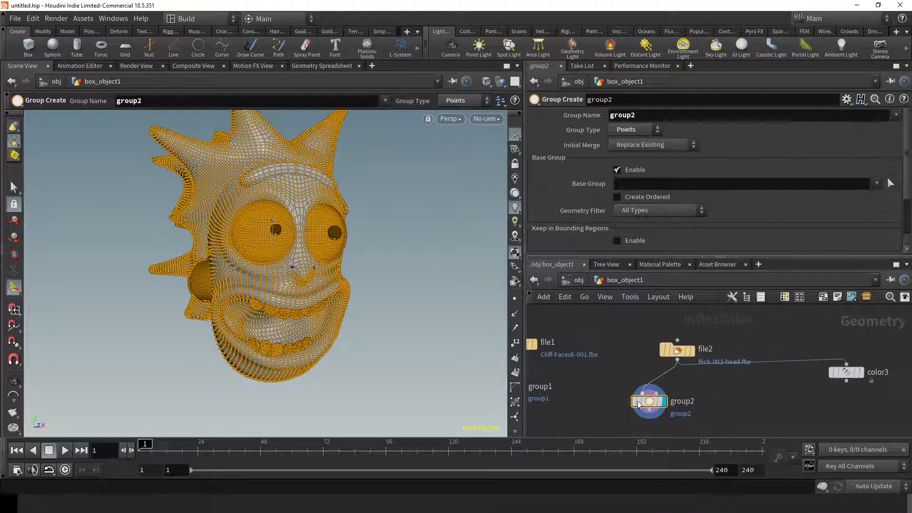
Examine the second Group node's information for its attributes and groups.
click(636, 130)
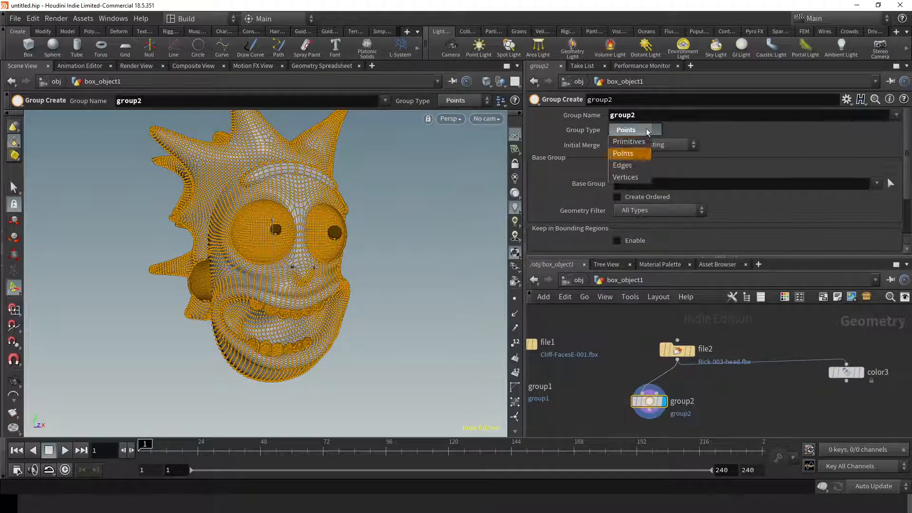
click(646, 401)
middle_click(648, 402)
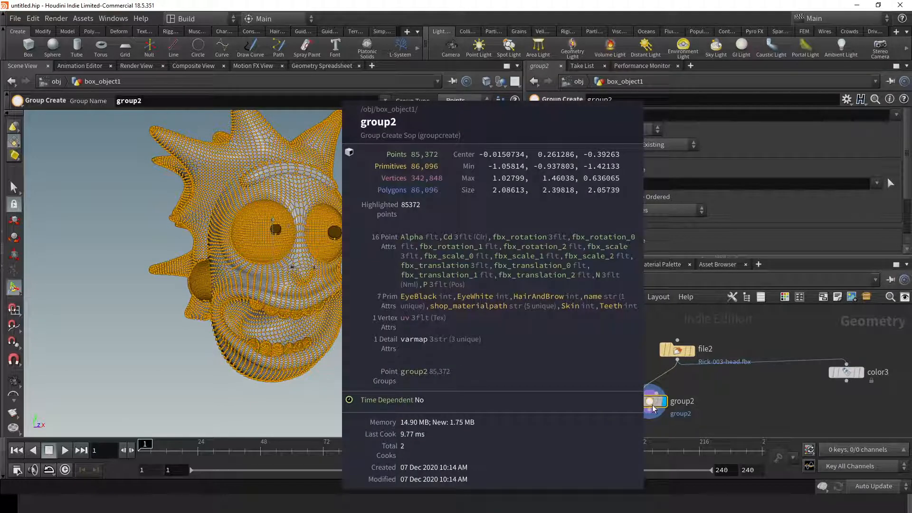
middle_drag(653, 410, 659, 341)
mouse_move(658, 343)
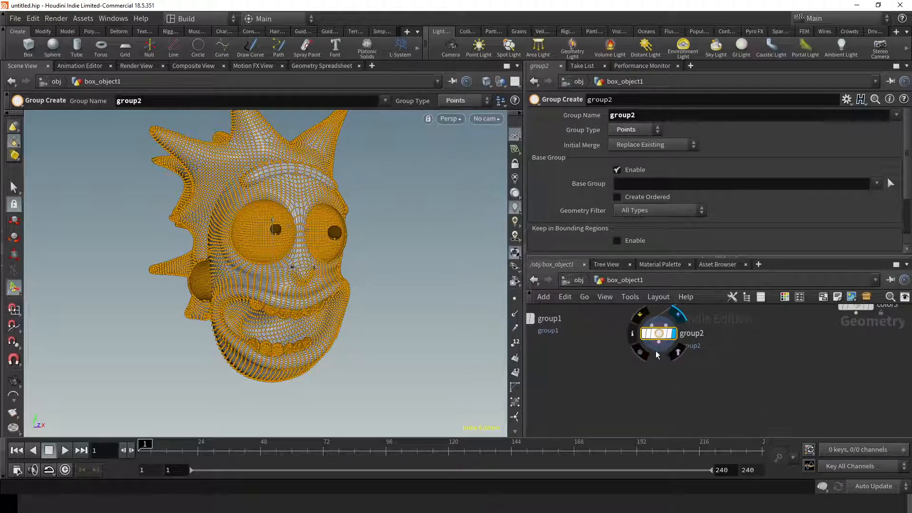
Move the second Group node aside to free the space below the head's File node.
middle_drag(731, 348, 725, 389)
right_drag(725, 389, 818, 384)
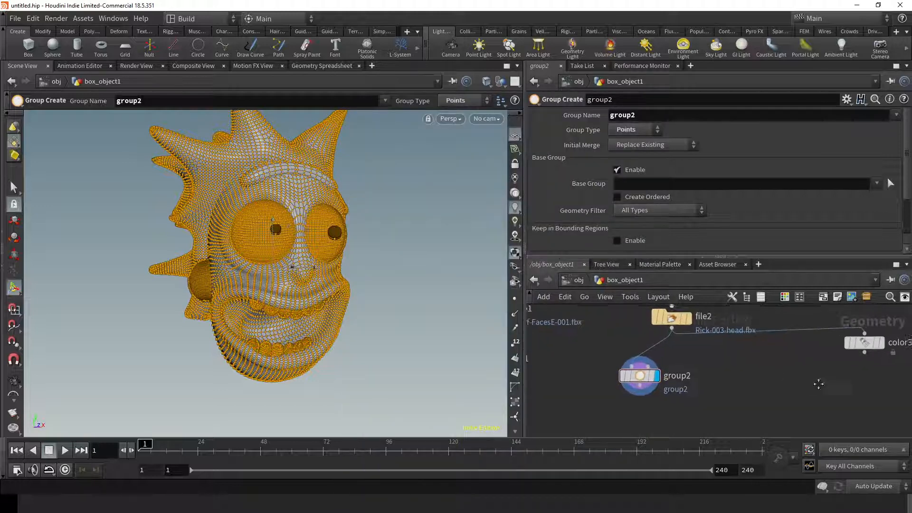
middle_drag(818, 384, 744, 403)
mouse_move(791, 363)
mouse_down()
mouse_move(810, 355)
mouse_move(795, 364)
mouse_up()
middle_drag(635, 362, 720, 329)
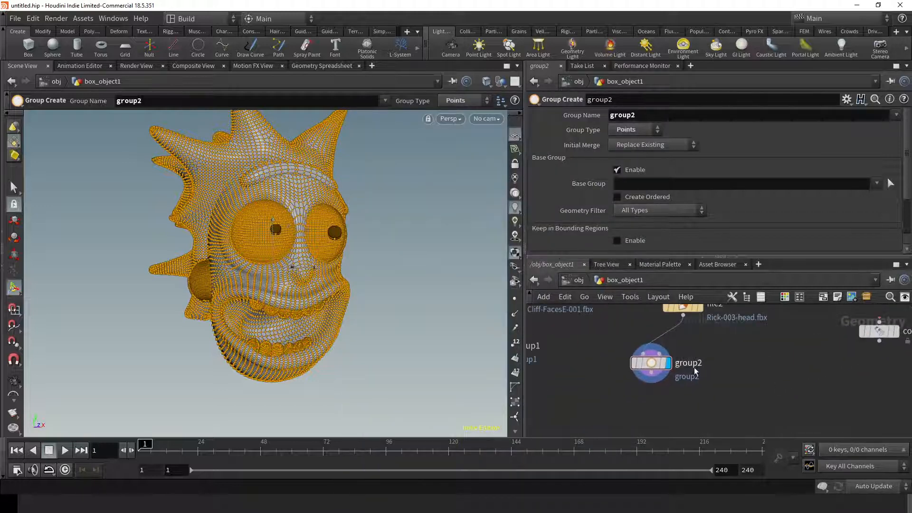
drag(645, 370, 793, 376)
Connect a Group Expression node to the head's File node, then move it aside.
key(Tab)
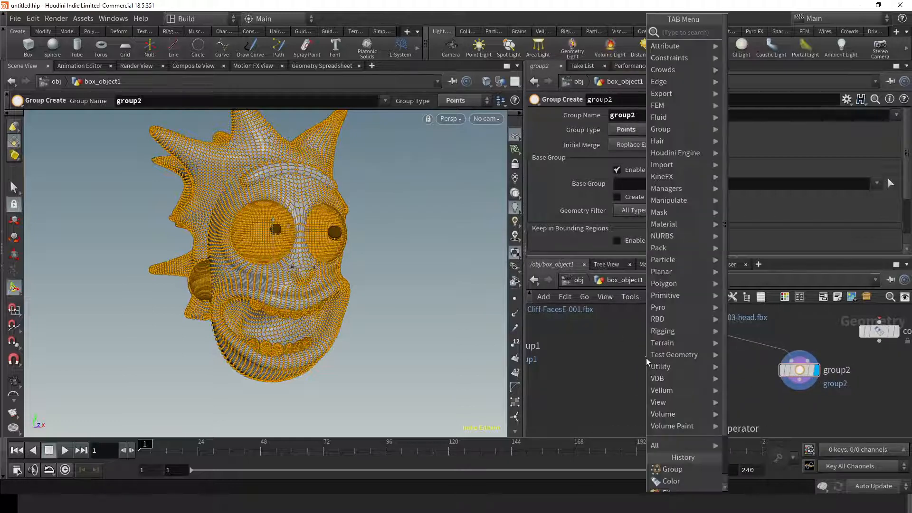
text(grou)
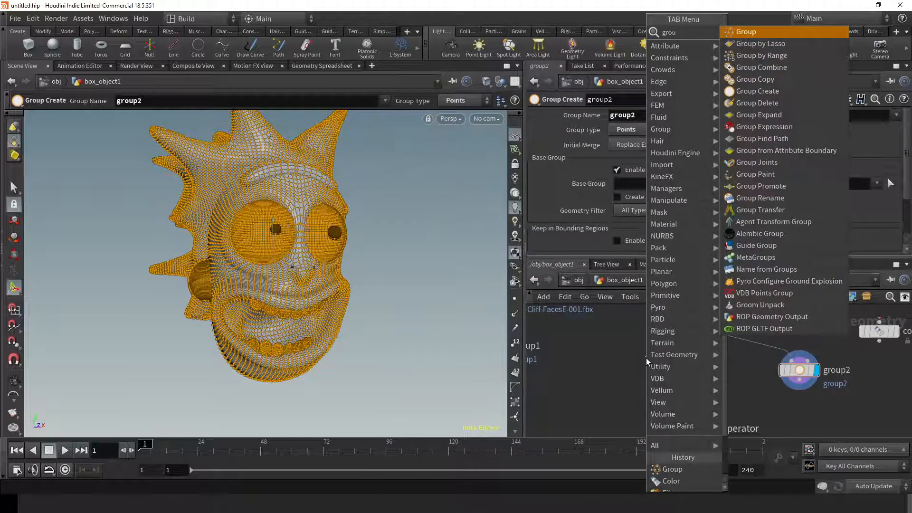
text( ex)
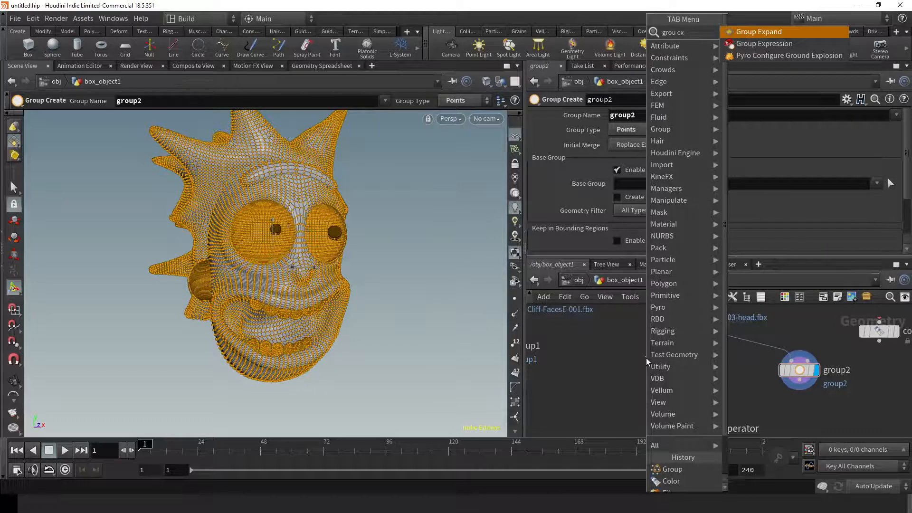
key(Escape)
click(646, 359)
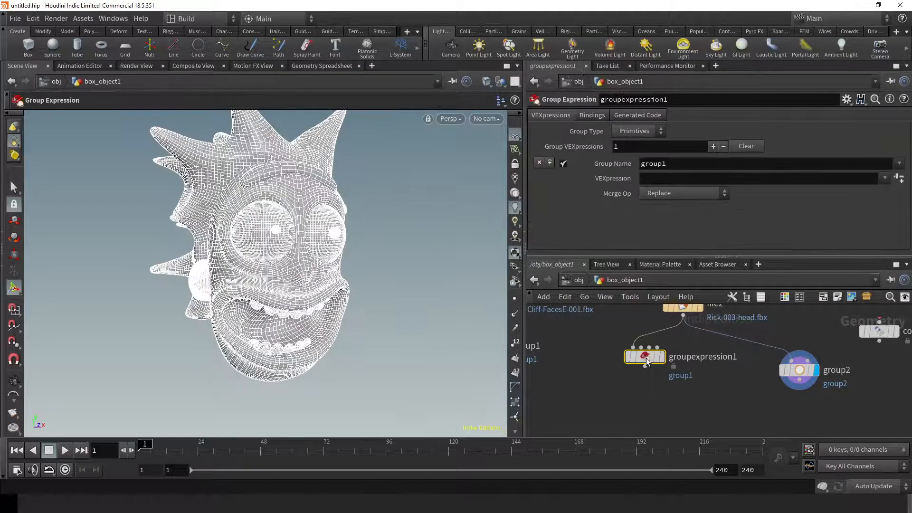
click(675, 178)
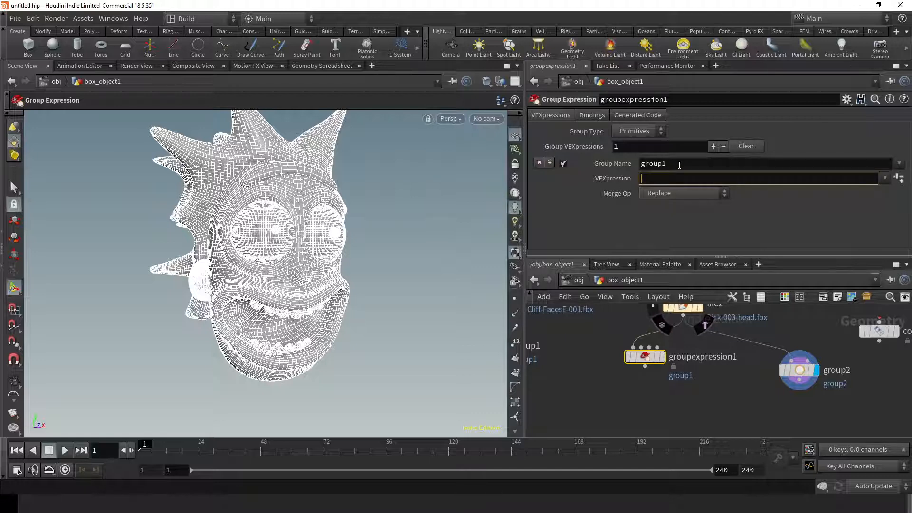
mouse_move(628, 362)
mouse_down()
mouse_move(669, 380)
mouse_move(649, 386)
mouse_move(884, 338)
mouse_move(830, 331)
mouse_up()
Connect another new Color node to the head's File node and display it.
key(Tab)
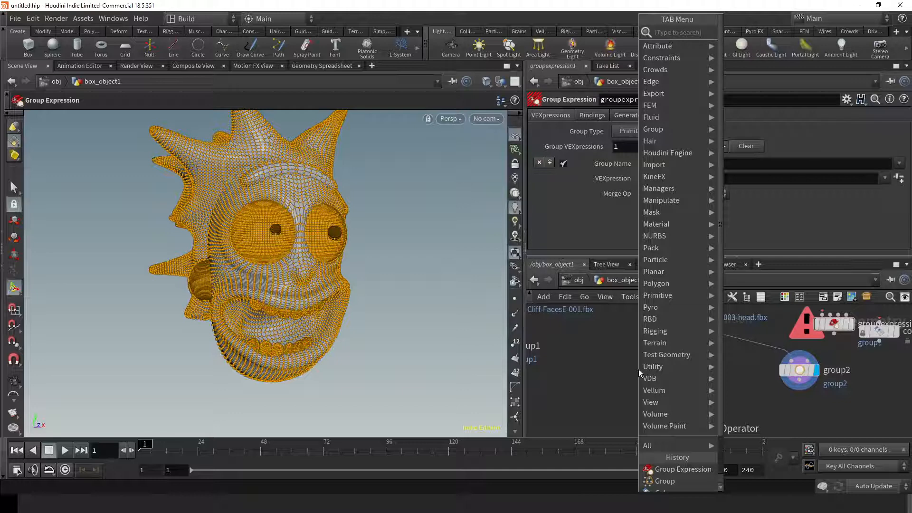
text(prim)
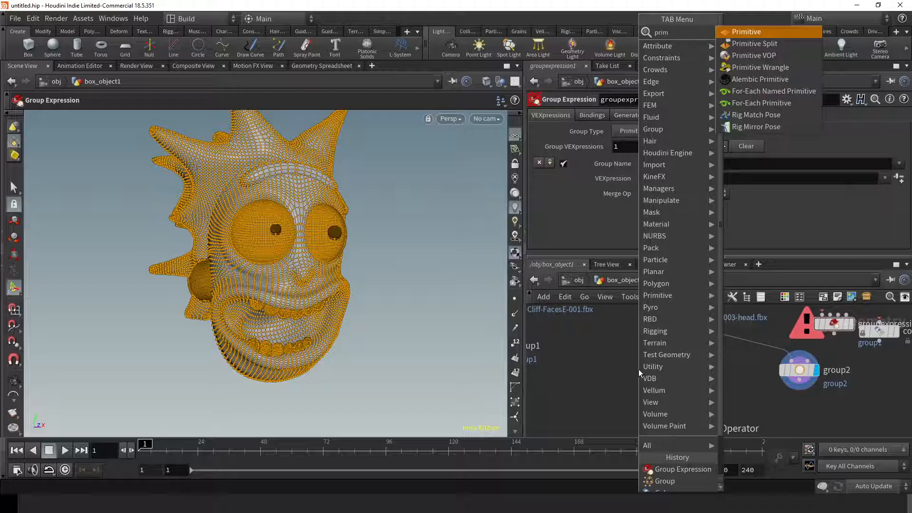
key(BackSpace)
key(BackSpace)
key(BackSpace)
key(BackSpace)
text(co)
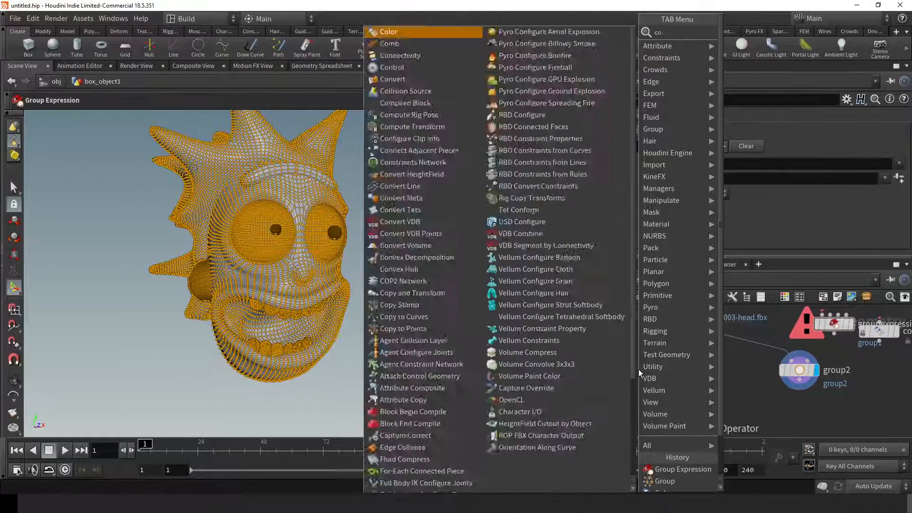
text(lor)
key(Return)
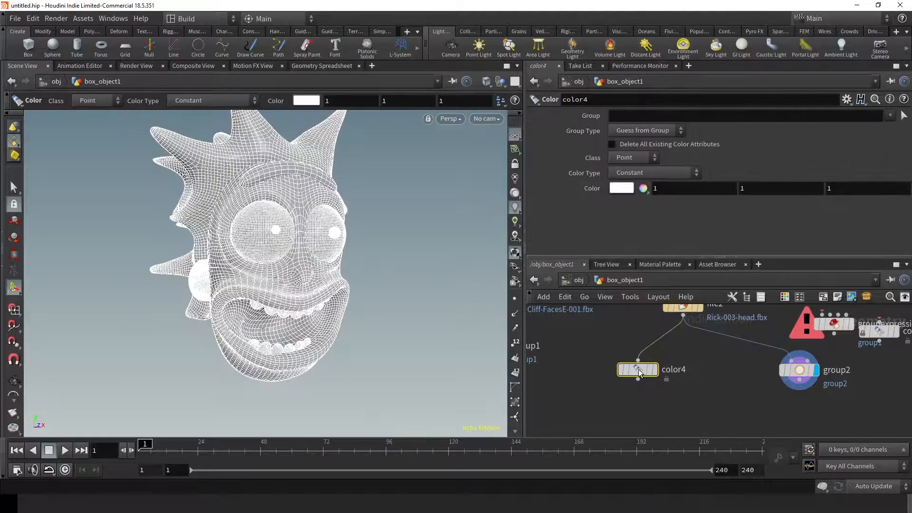
click(654, 369)
Move the new Color node aside and set its Color Type to Ramp from Attribute.
drag(641, 370, 557, 339)
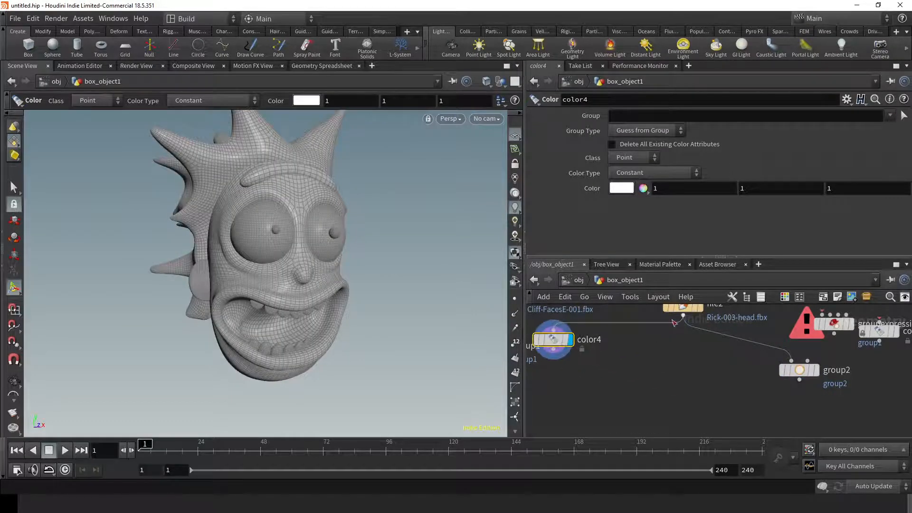
key(Tab)
key(Escape)
click(655, 174)
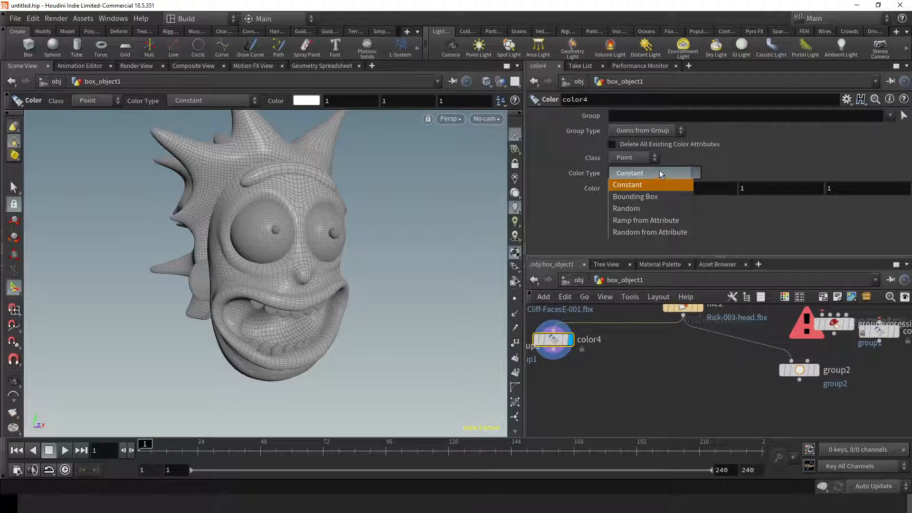
click(659, 222)
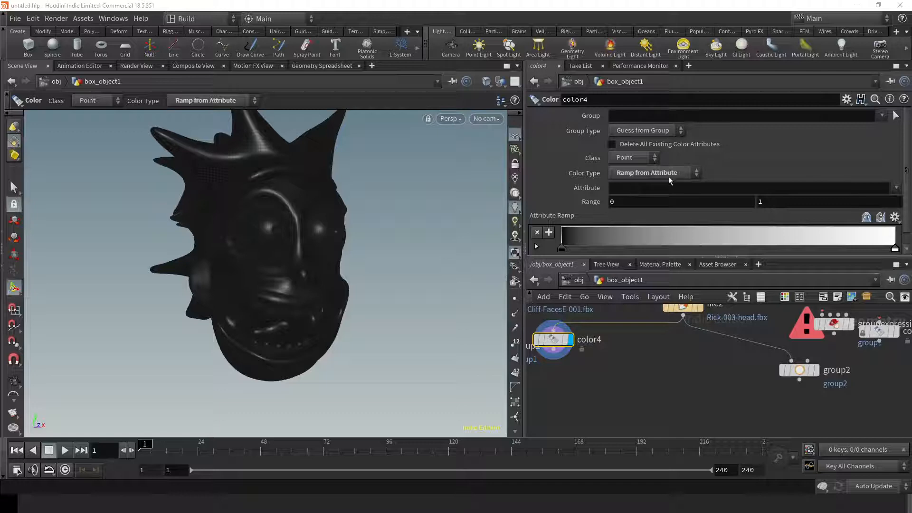
Review the attributes in the Color node's information, then move the node beside the second Group node.
click(670, 188)
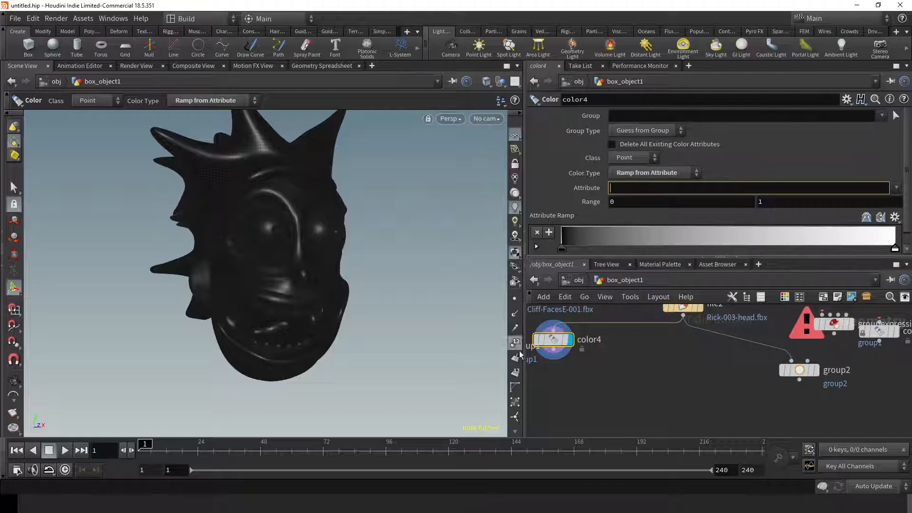
middle_click(557, 342)
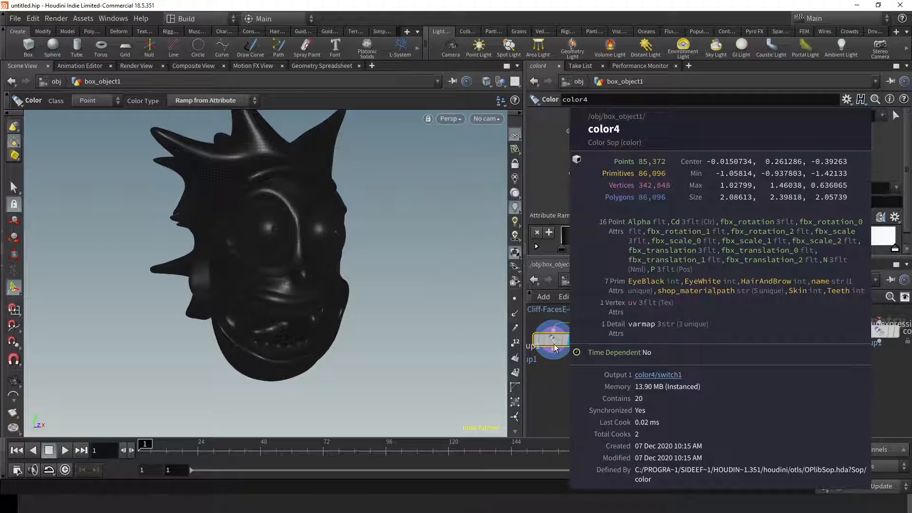
drag(555, 347, 763, 390)
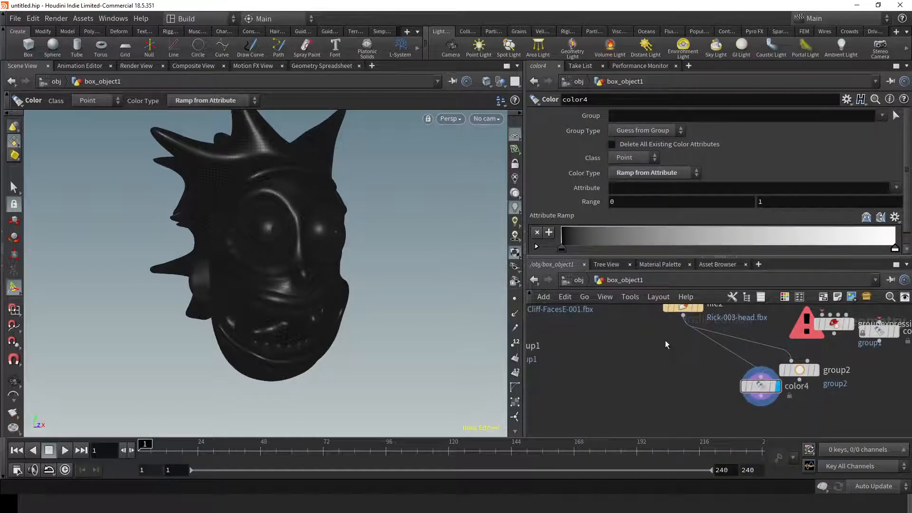
key(Tab)
text(po)
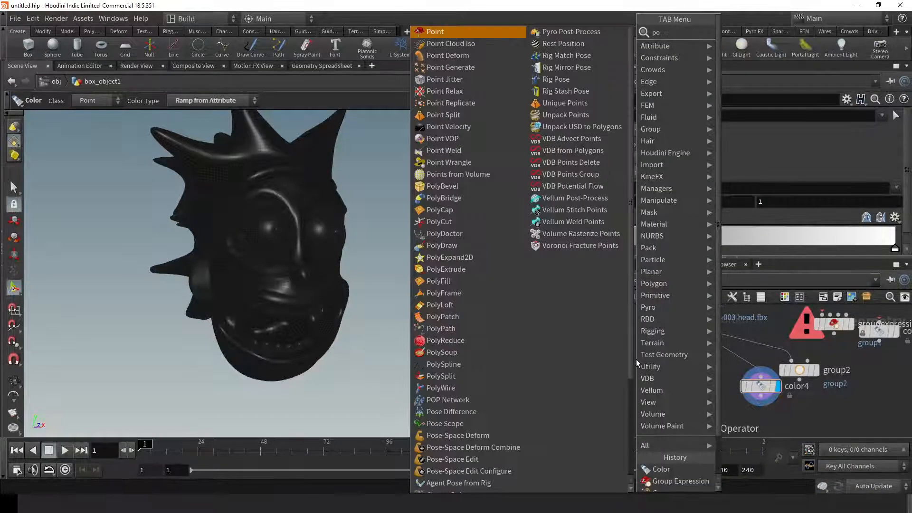
text( wr)
key(BackSpace)
key(BackSpace)
key(BackSpace)
key(BackSpace)
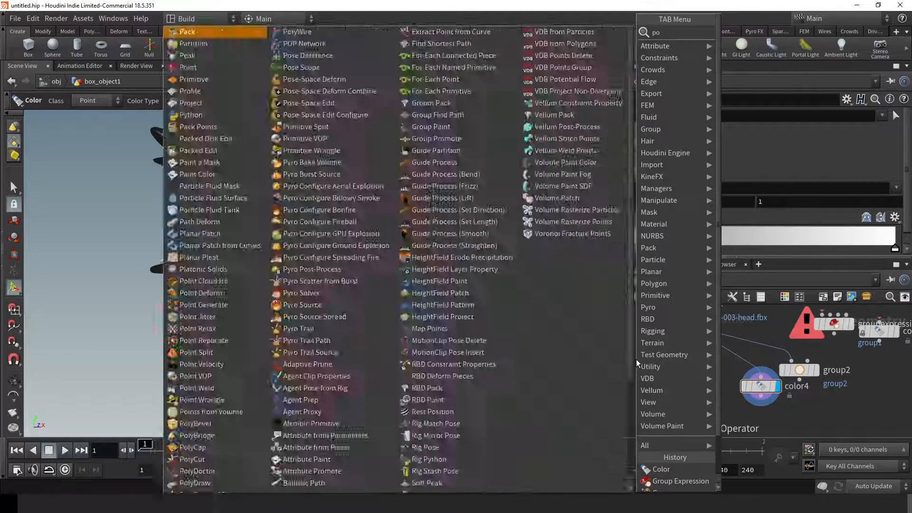
key(BackSpace)
text(rim)
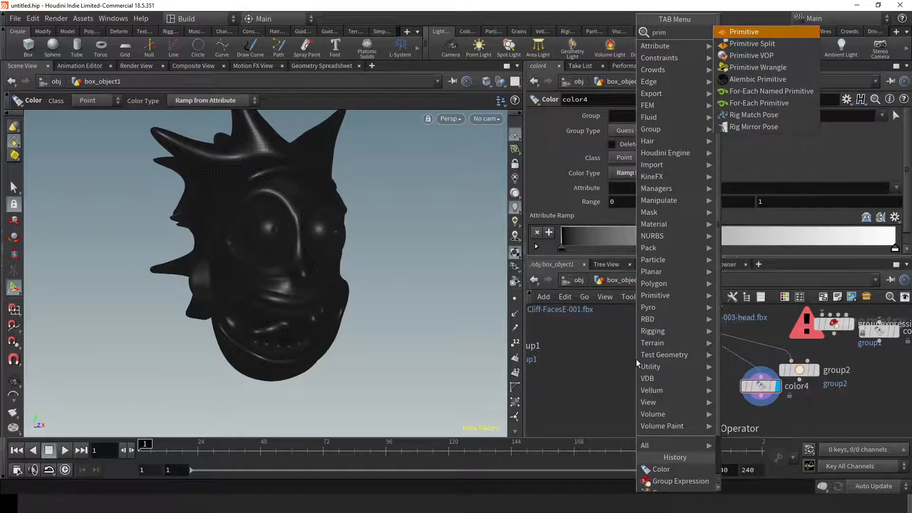
key(Escape)
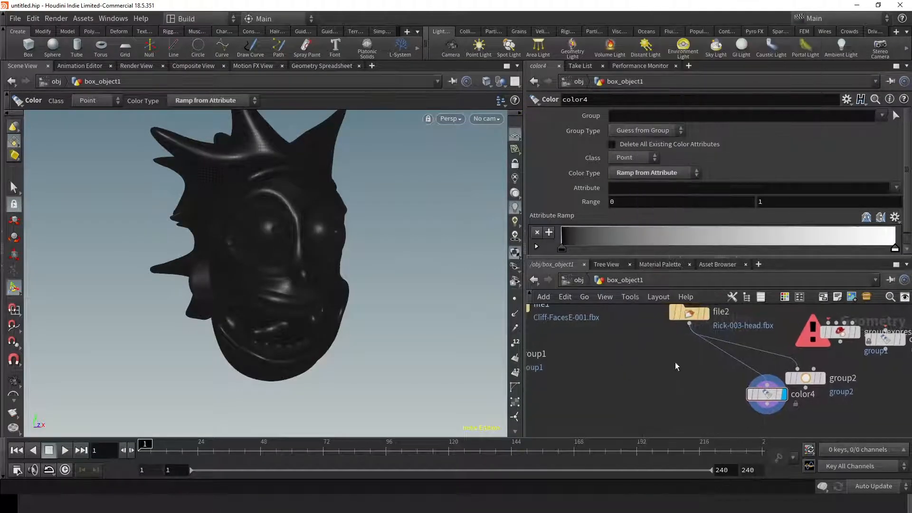
Connect a third Group node below the head's File node and display it.
key(Tab)
text(gr)
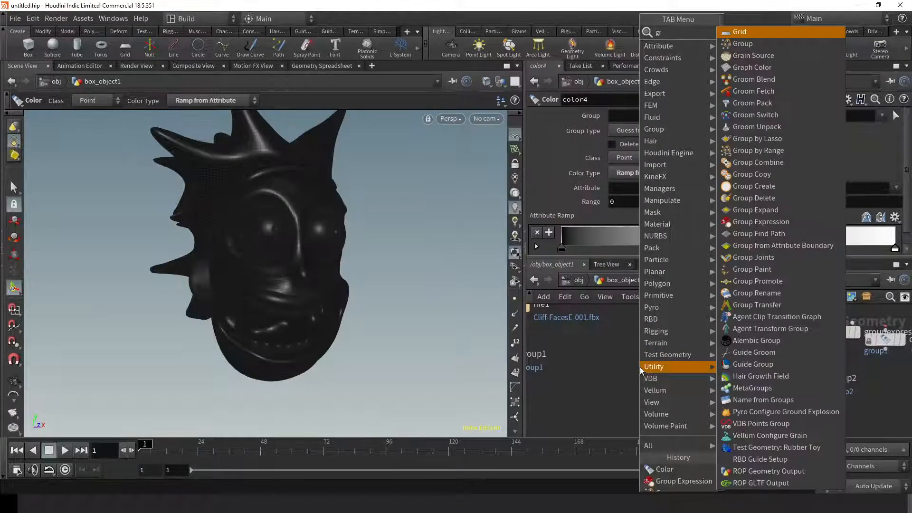
text(oup)
key(Return)
click(640, 367)
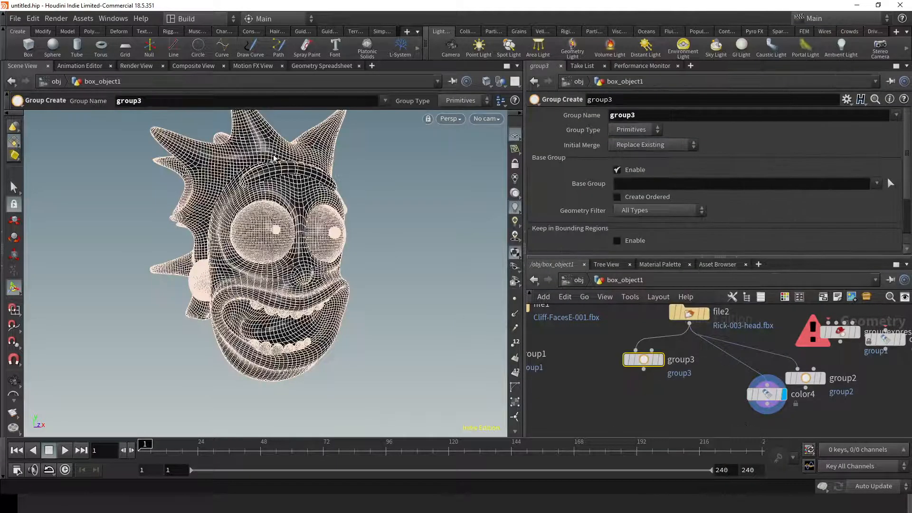
click(660, 360)
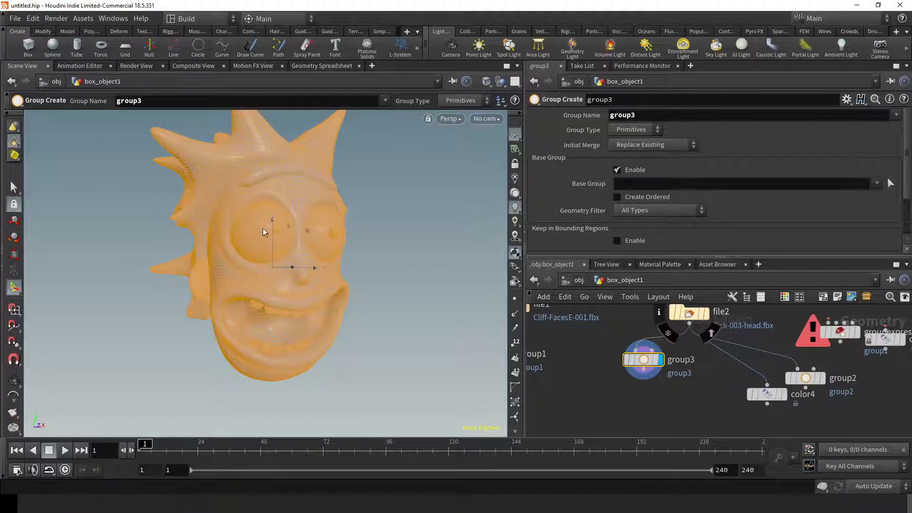
Switch the viewport to primitive selection and clear the whole-head selection.
scroll(264, 234, up, 3)
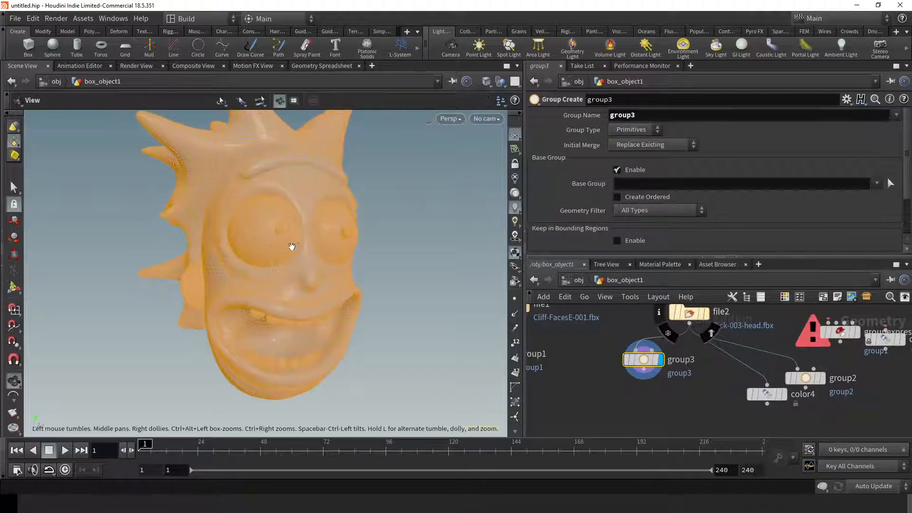
key(s)
scroll(270, 248, up, 4)
key(4)
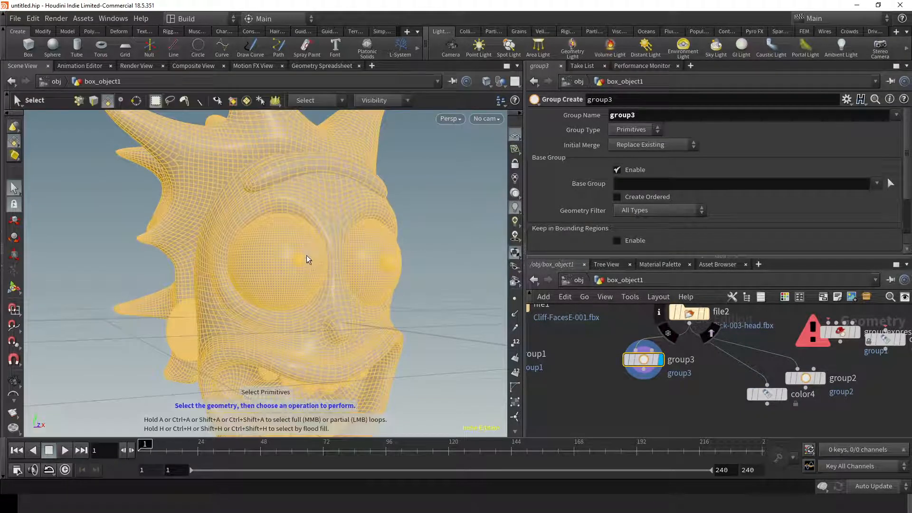
key(Escape)
drag(289, 243, 242, 255)
key(s)
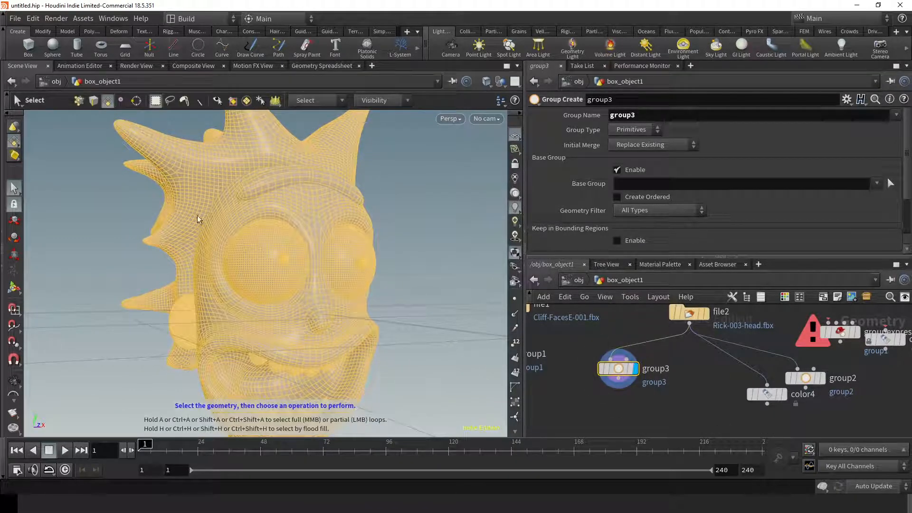
click(252, 254)
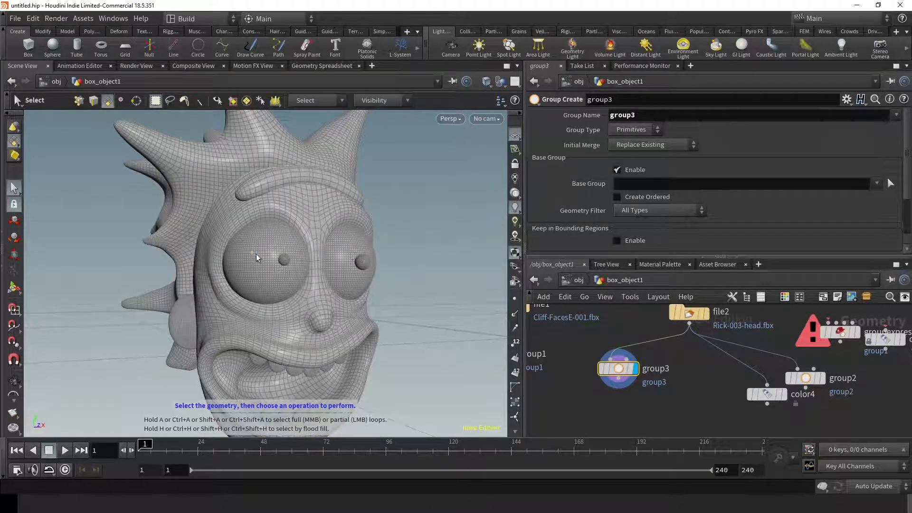
key(Return)
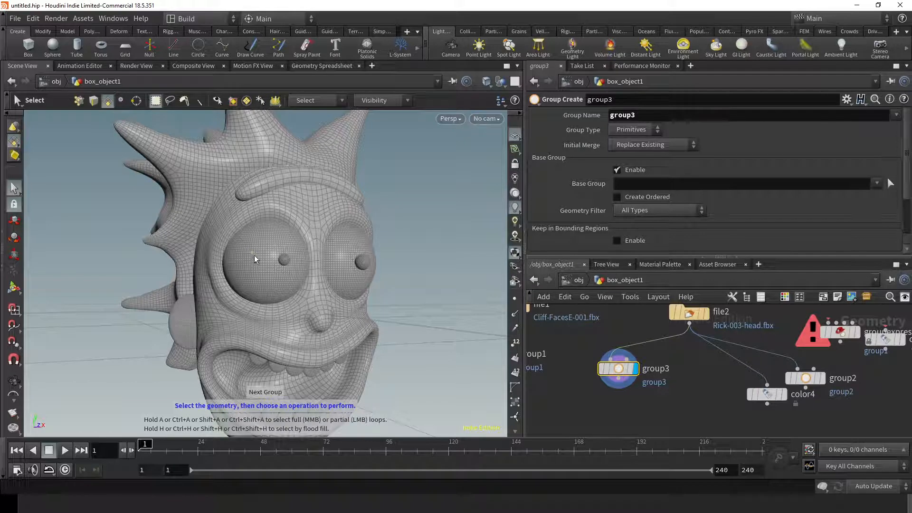
Select the primitives of both eyeballs on the head, excluding the pupils.
key(shift+g)
key(shift+g)
key(shift+g)
key(shift+g)
key(shift+g)
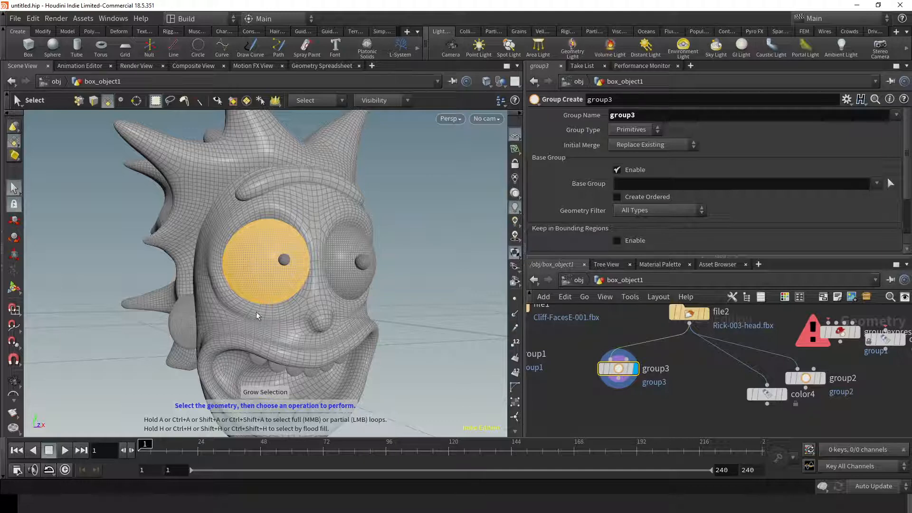
alt+drag(255, 312, 271, 298)
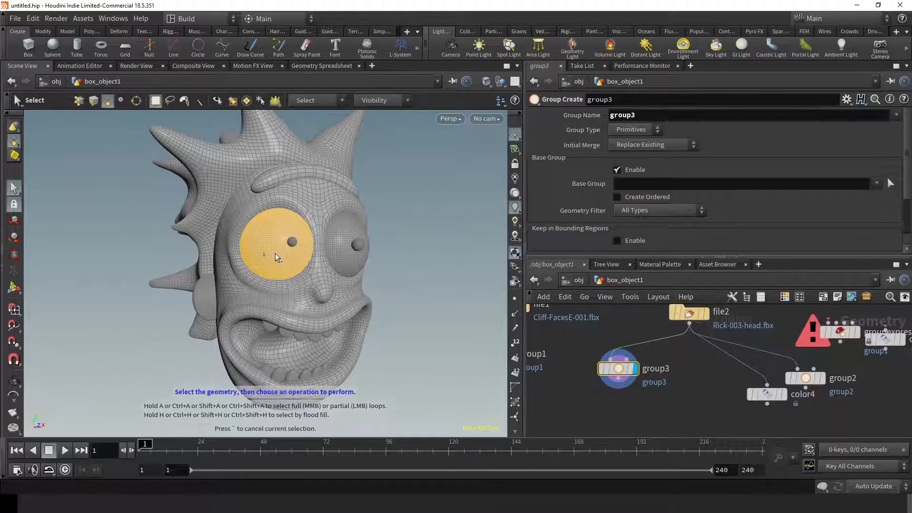
alt+right_drag(275, 253, 299, 253)
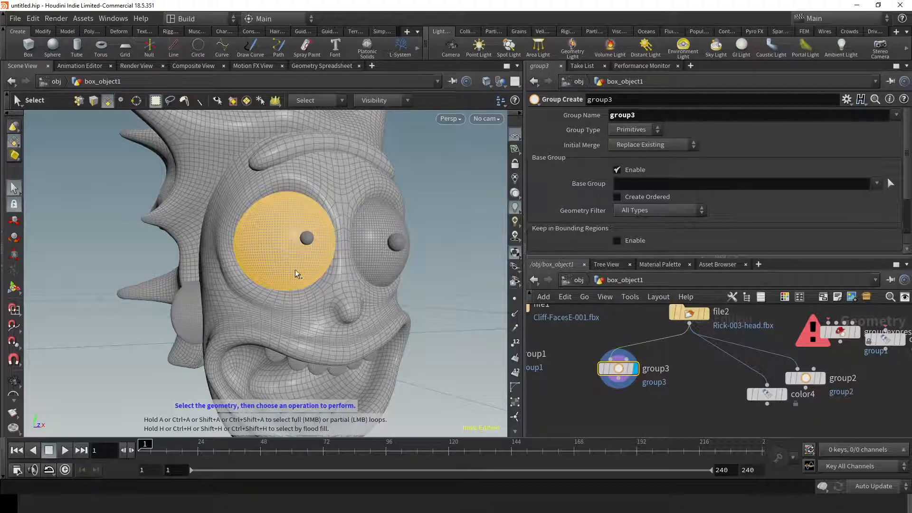
shift+click(373, 252)
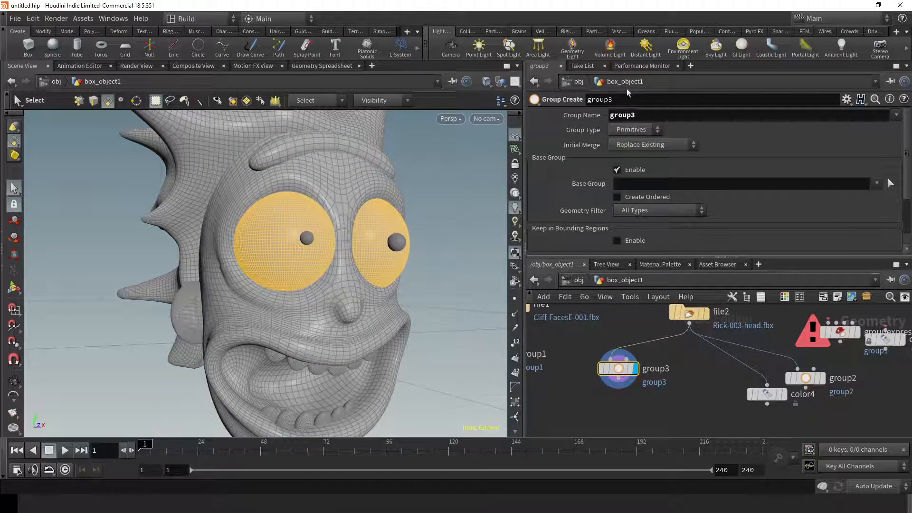
Set the Group Name of the Group node under the head's File node to eyeWhite.
double_click(630, 115)
text(eye)
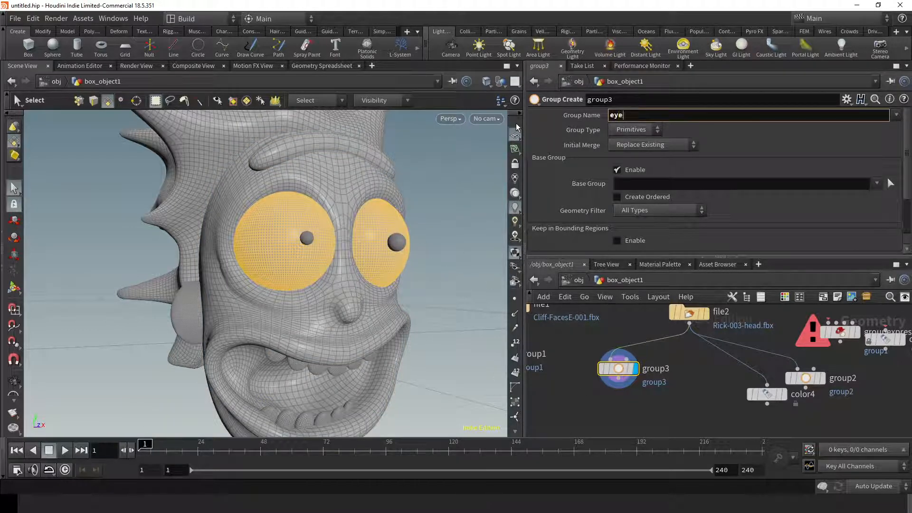
text(White)
key(Return)
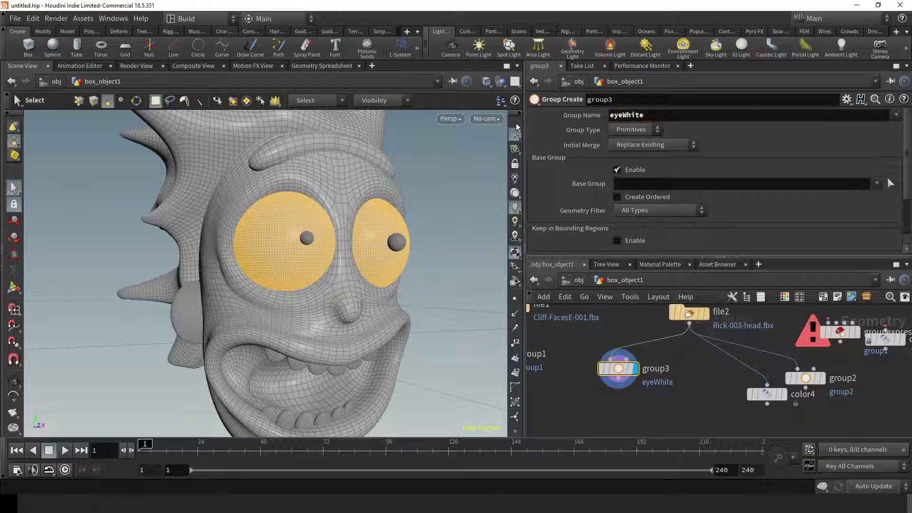
Add another Group node below the eyeWhite Group node.
middle_drag(654, 409, 655, 382)
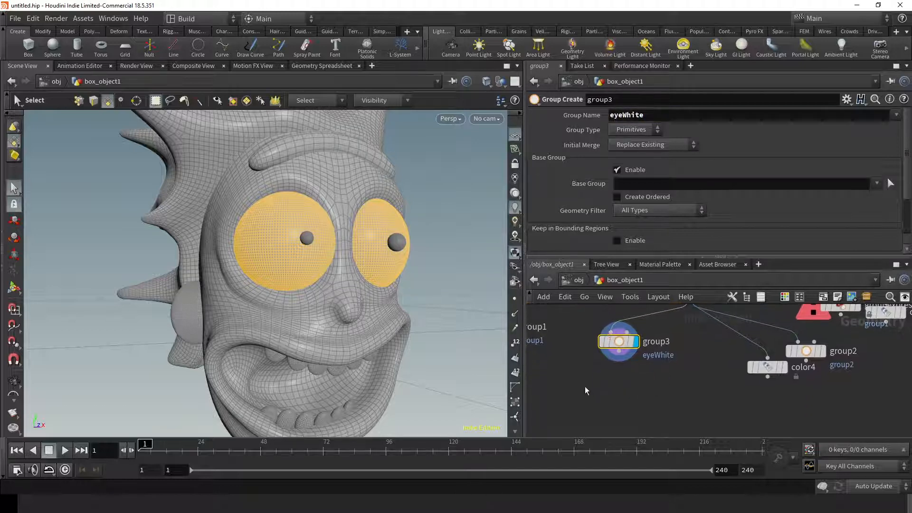
key(Tab)
text(grou)
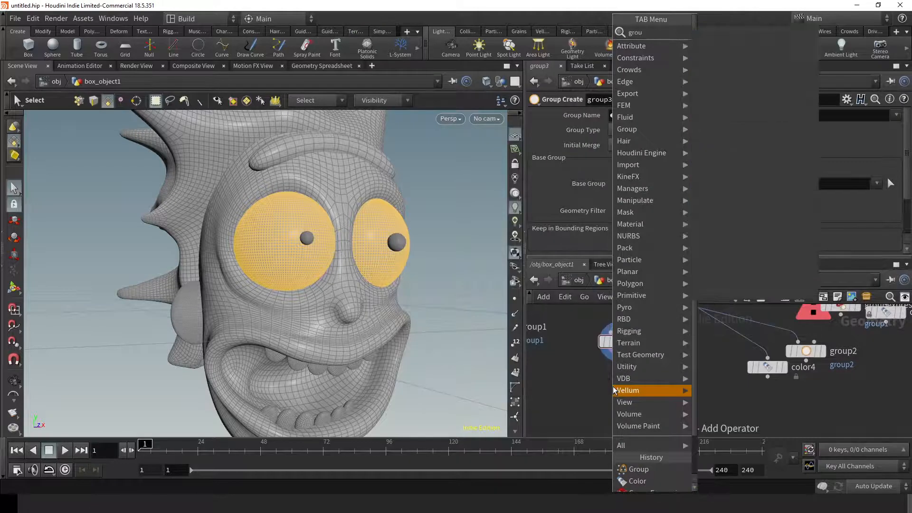
key(Return)
click(615, 389)
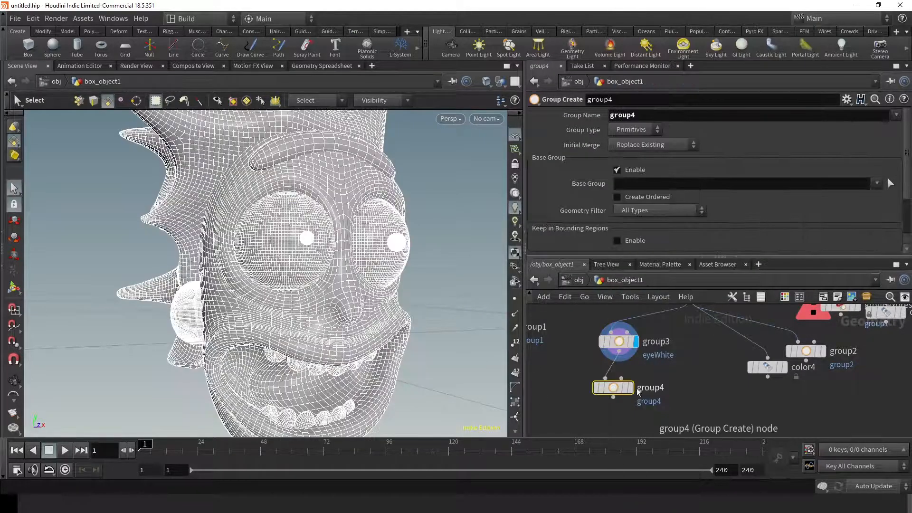
Try to assign both pupils to the new Group node by selecting them directly in the viewport.
click(306, 247)
shift+click(397, 242)
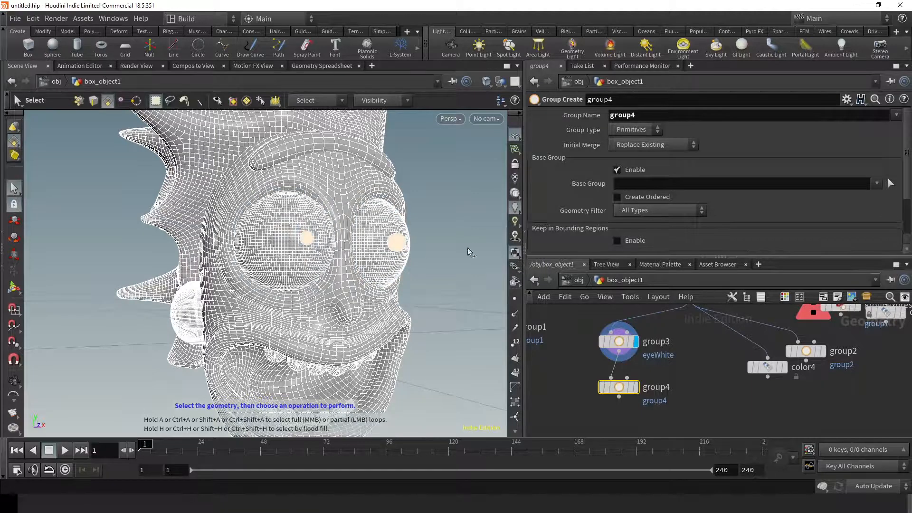
key(Return)
middle_drag(677, 386, 676, 343)
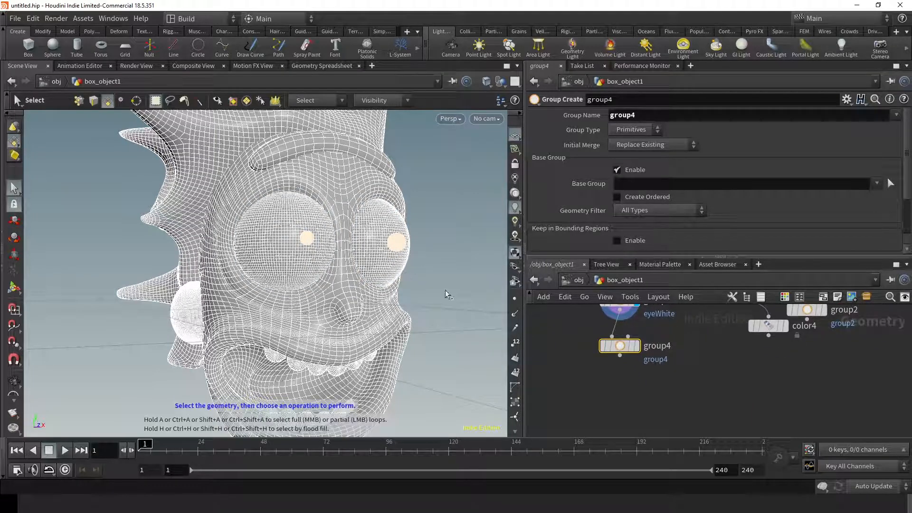
Pick both pupils as the new Group node's Base Group and name the group EyeBlack.
click(890, 183)
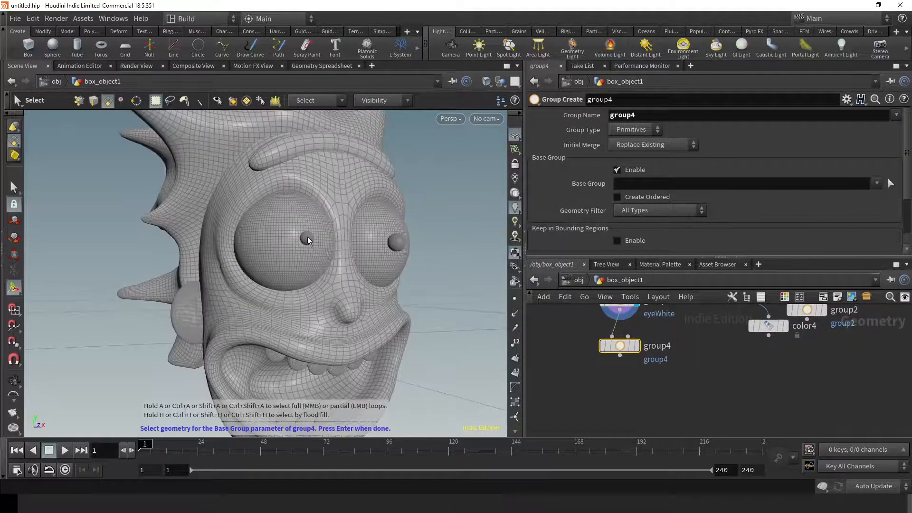
click(304, 241)
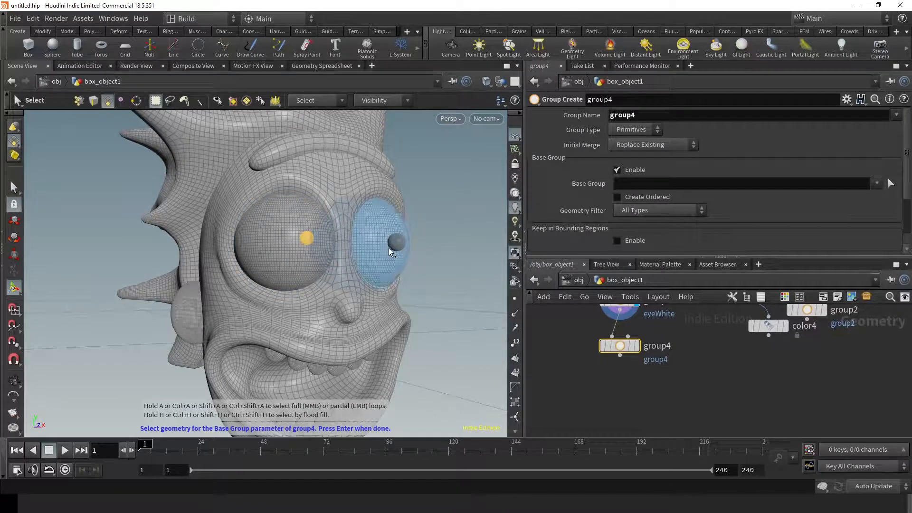
shift+click(390, 245)
key(Return)
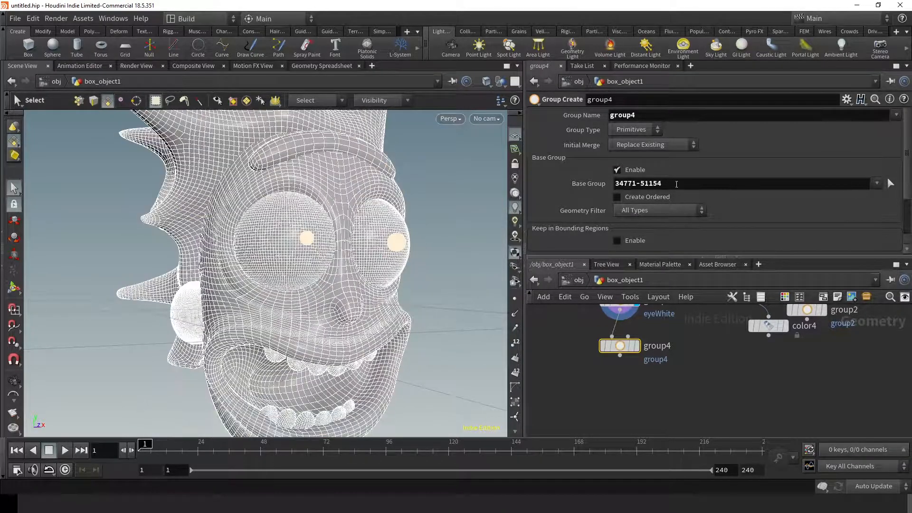
click(639, 115)
text(Eye)
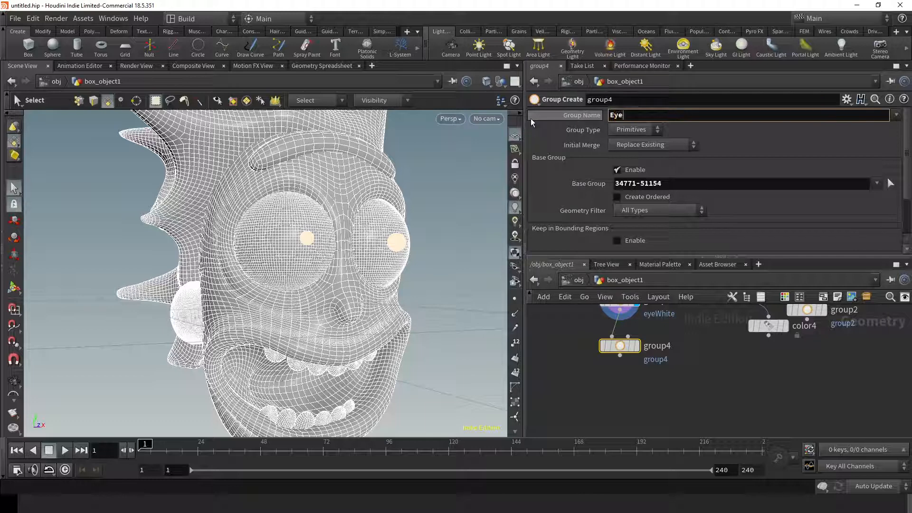
text(Black)
key(Return)
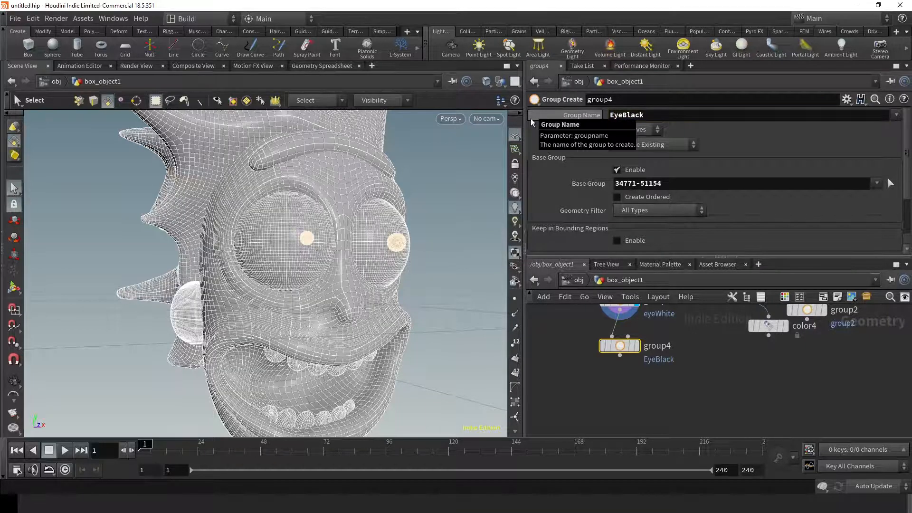
Return to the eyeWhite Group node and pick both eyeballs, without the pupils, as its Base Group.
middle_drag(686, 356, 677, 395)
click(612, 338)
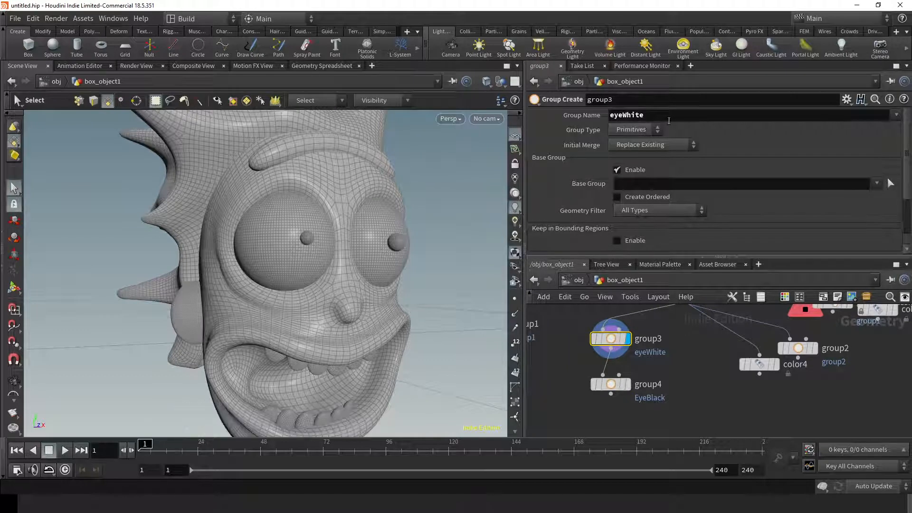
double_click(274, 242)
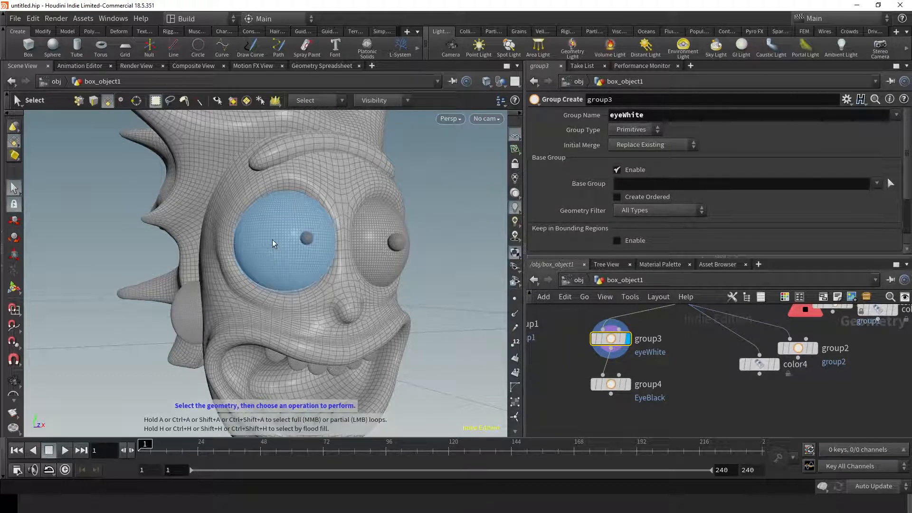
double_click(273, 239)
shift+double_click(376, 242)
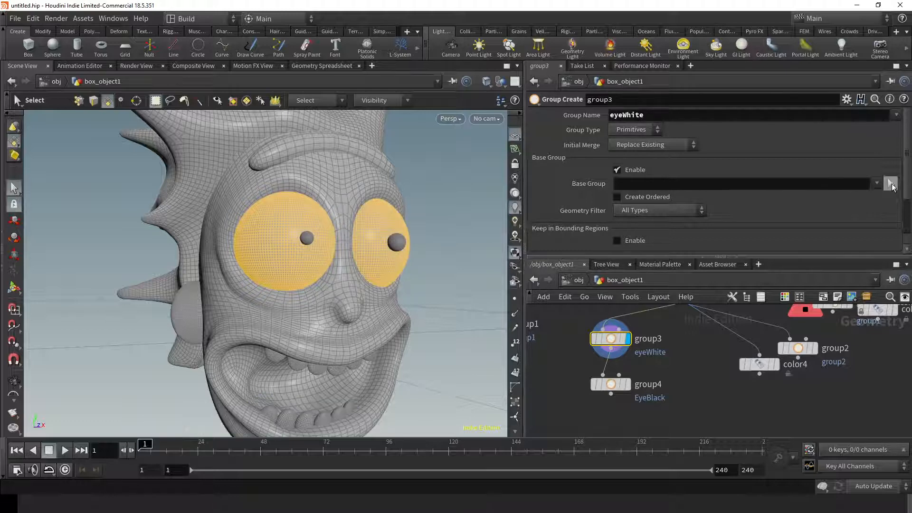
click(891, 185)
double_click(270, 243)
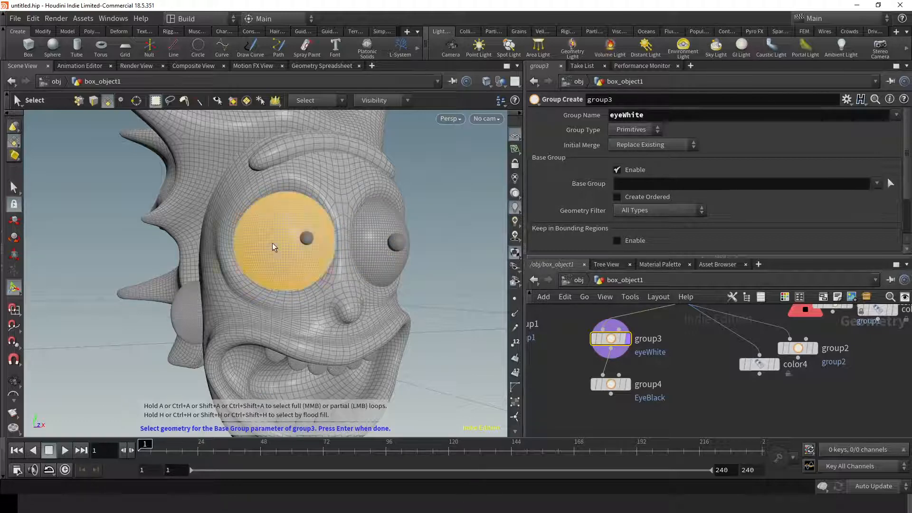
shift+double_click(371, 245)
key(Return)
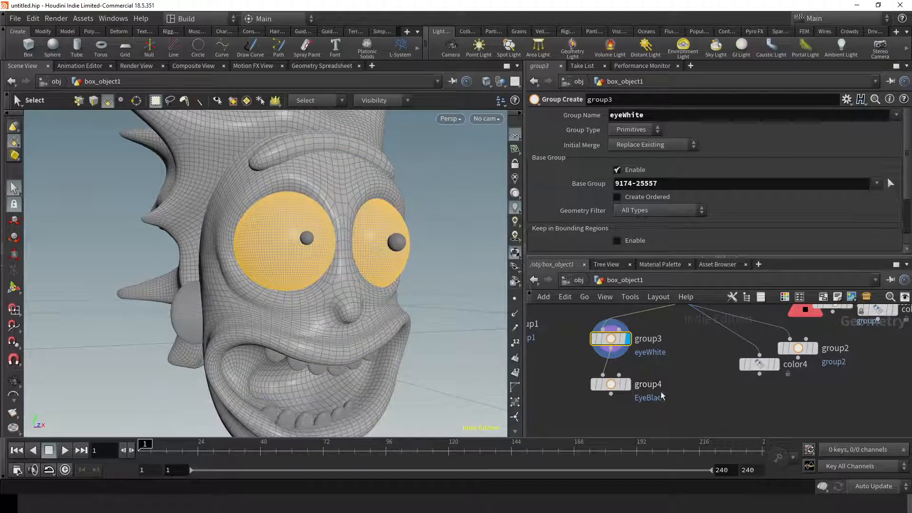
Add a further Group node below the EyeBlack Group node and display it.
key(Tab)
mouse_move(608, 383)
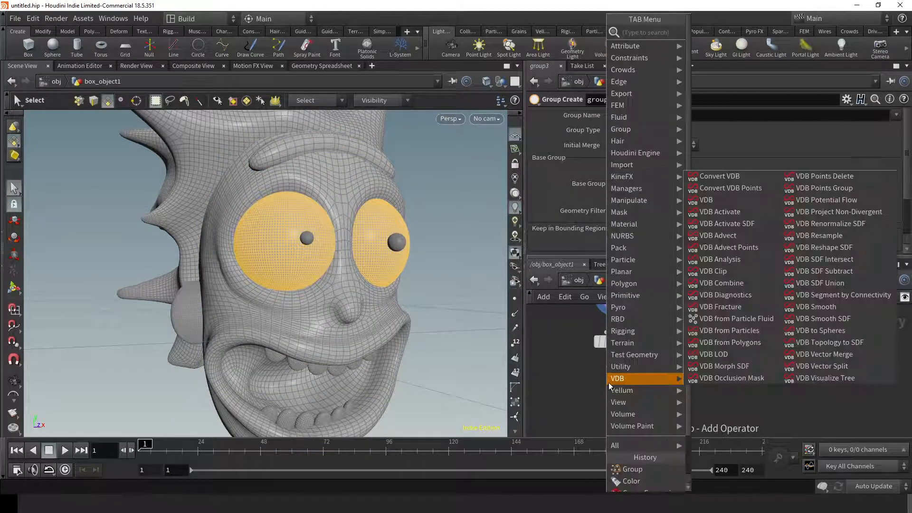
text(group)
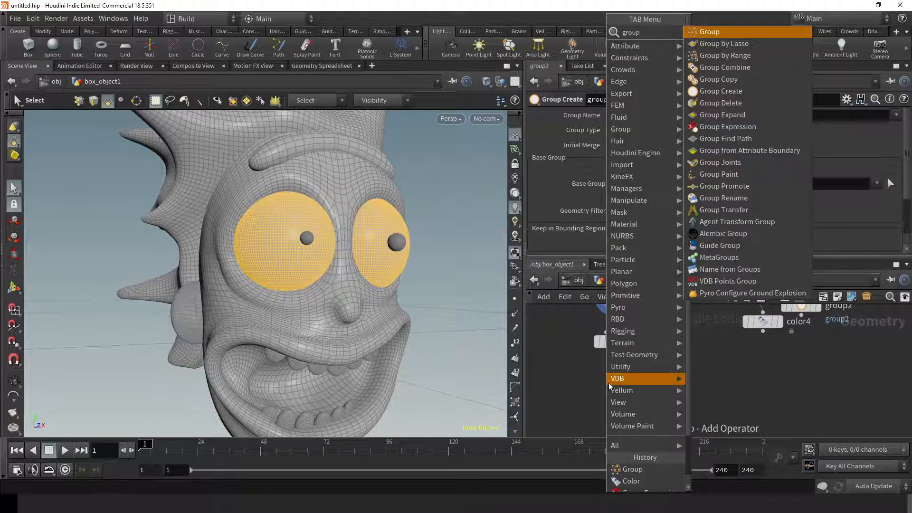
key(Return)
click(608, 383)
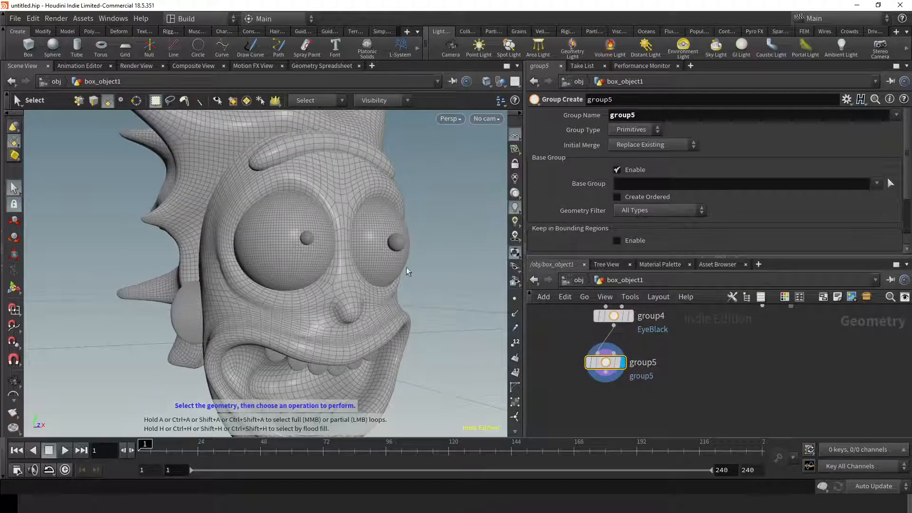
Pick the face surface as the newest Group node's Base Group and name the group skin.
click(889, 186)
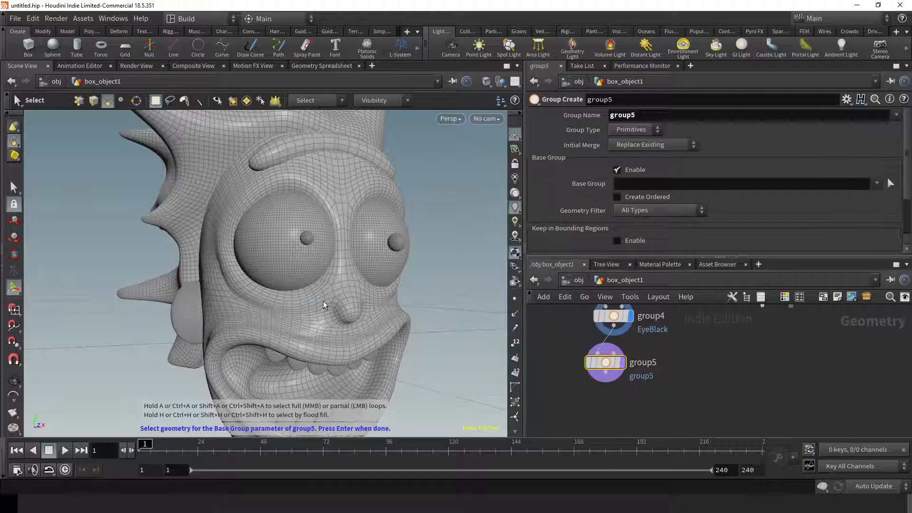
click(307, 307)
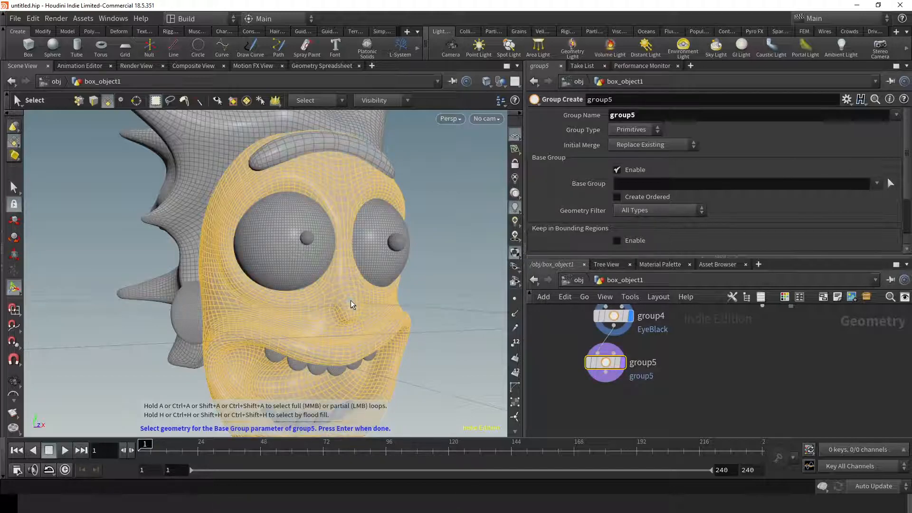
key(Return)
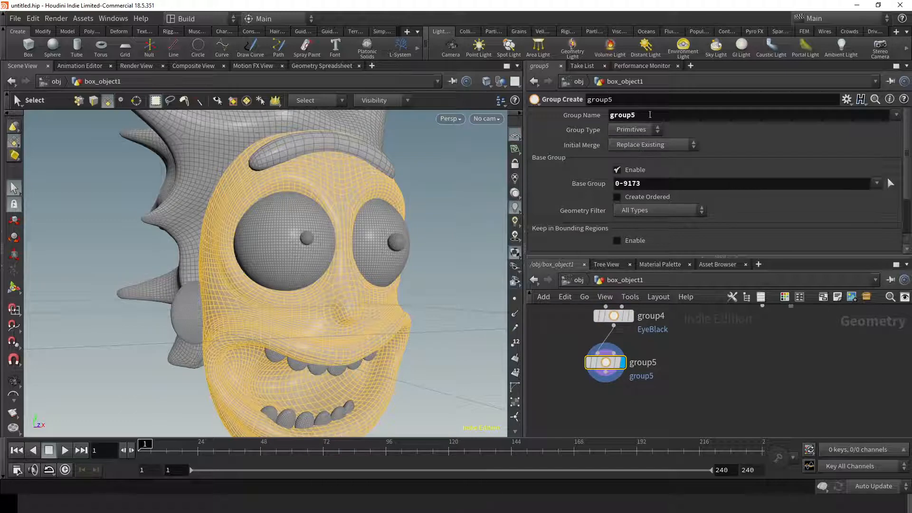
drag(650, 116, 537, 122)
text(skin)
key(Return)
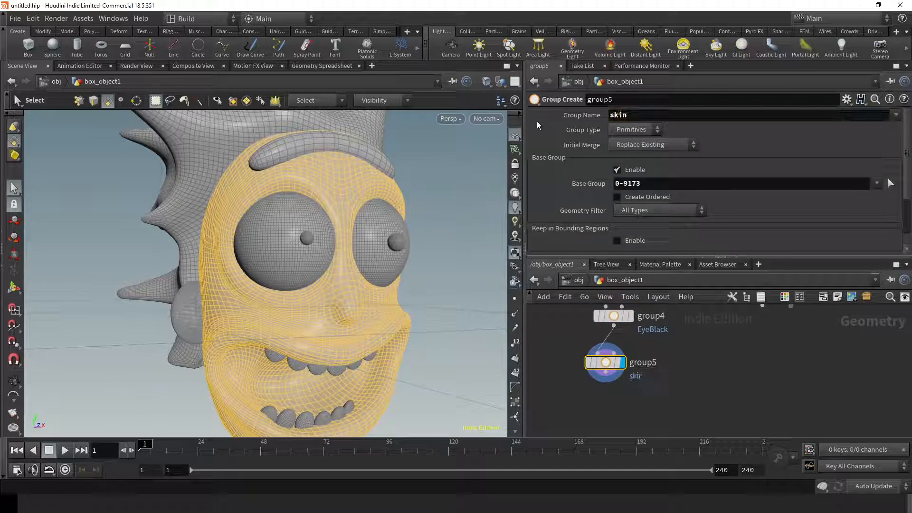
Add another Group node below the skin Group node and display it.
alt+drag(324, 226, 332, 201)
alt+middle_drag(345, 273, 344, 238)
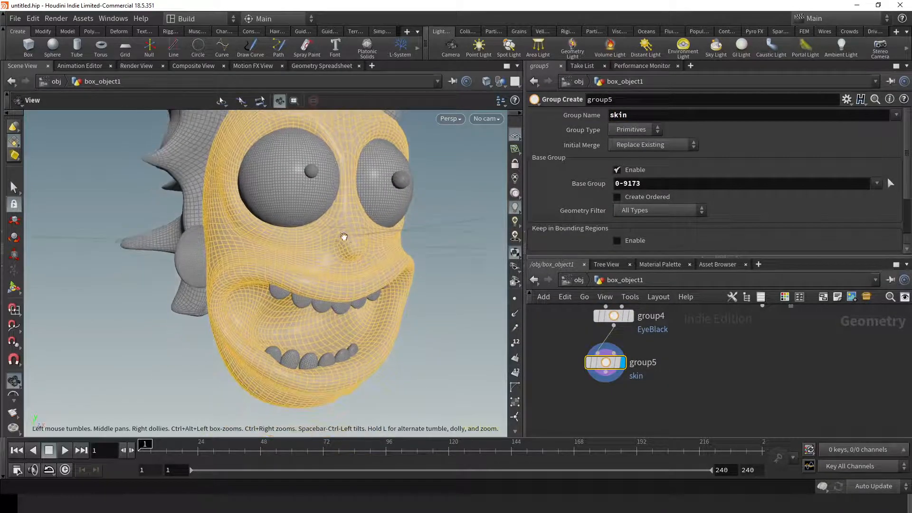
key(Tab)
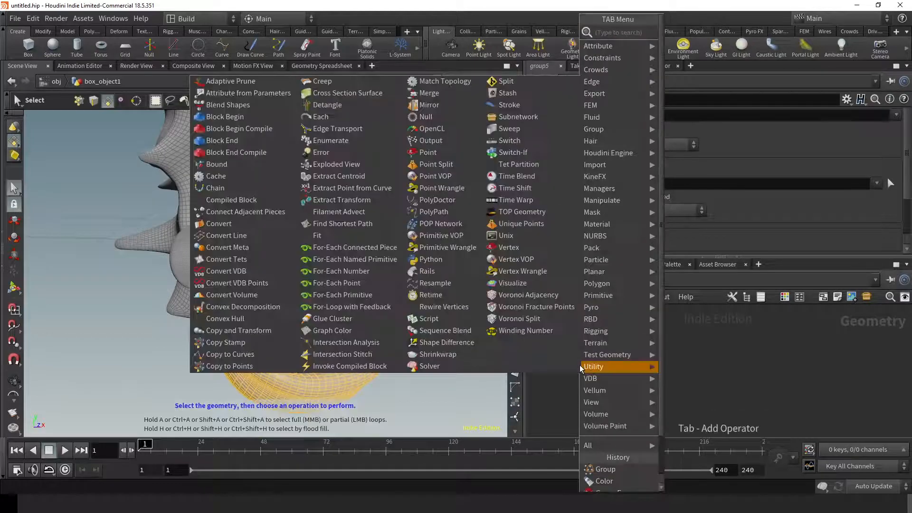
text(group)
key(Return)
click(579, 365)
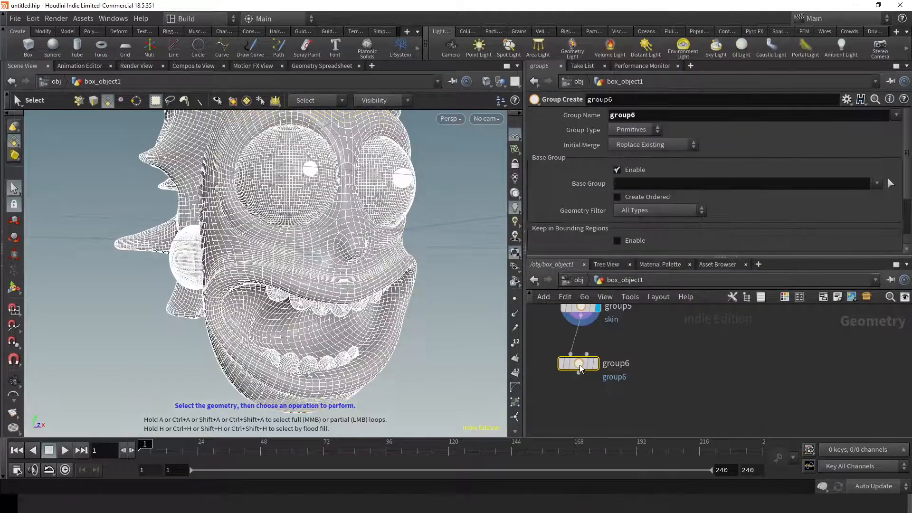
click(597, 364)
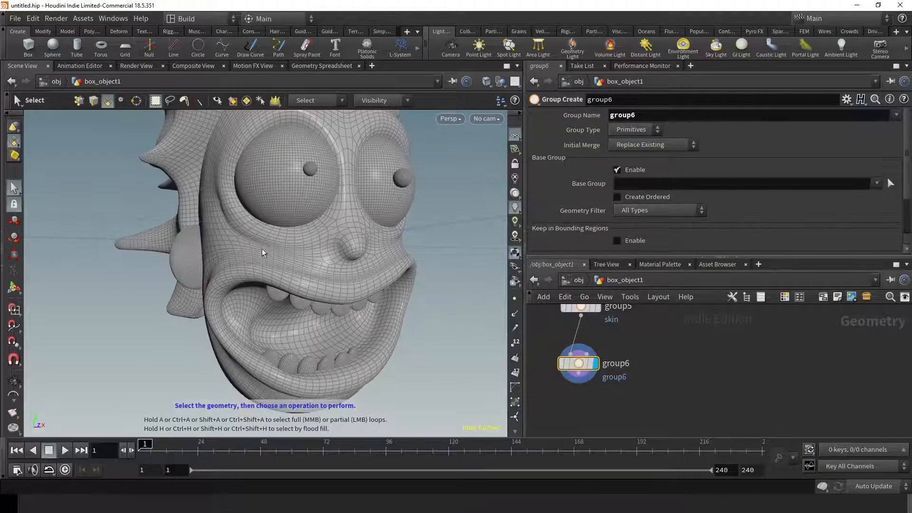
click(276, 295)
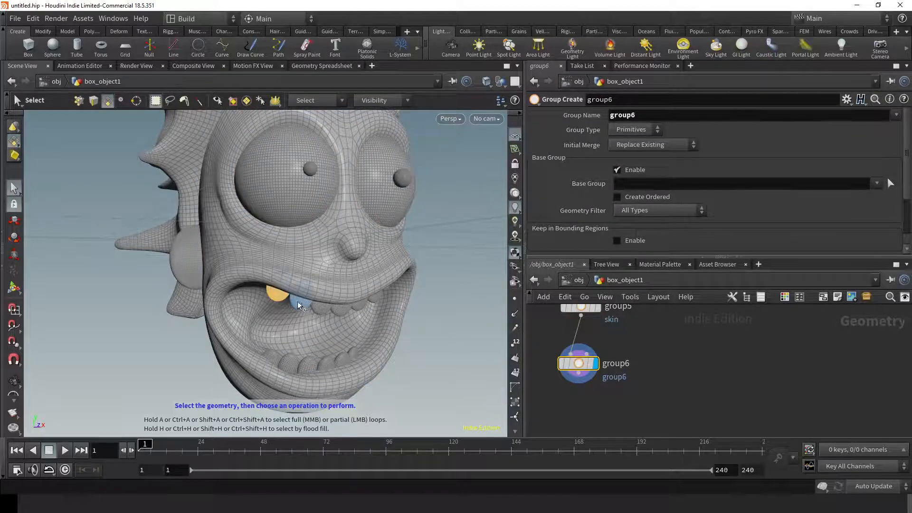
shift+click(301, 303)
shift+click(321, 307)
shift+click(342, 310)
shift+click(377, 298)
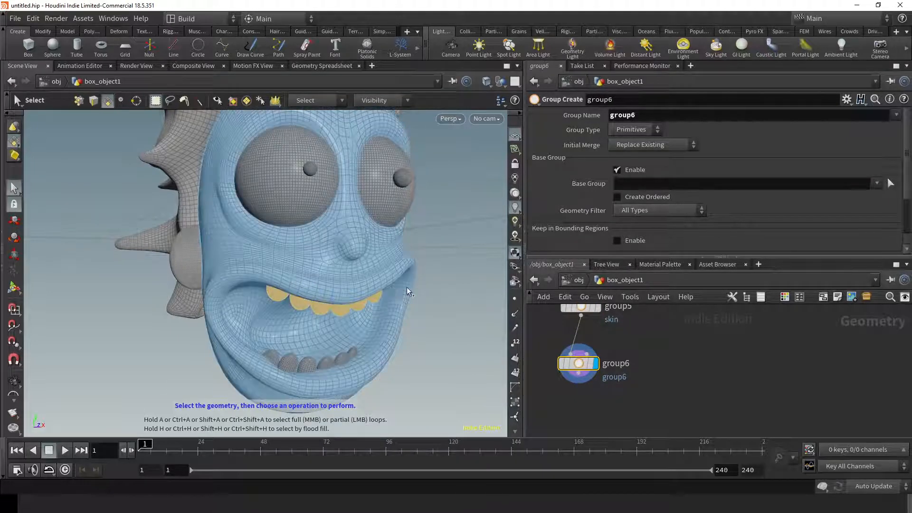
drag(272, 365, 339, 363)
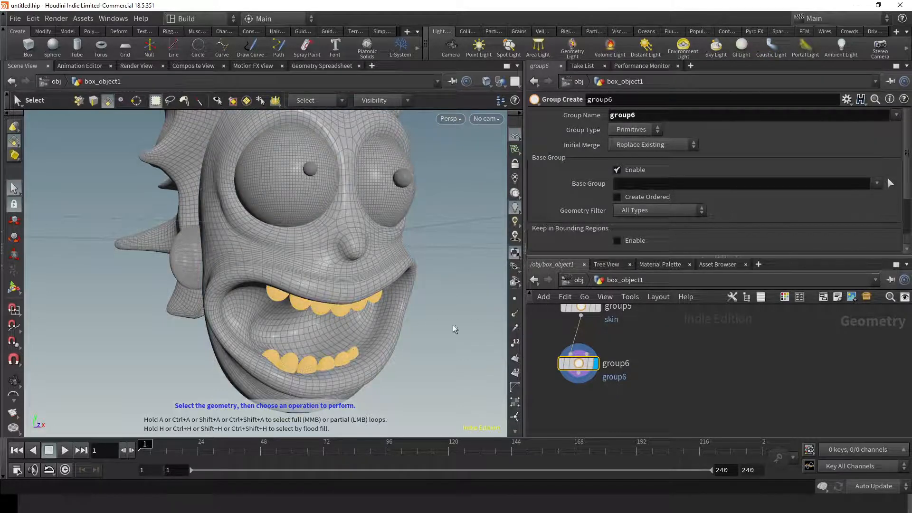
alt+drag(452, 324, 400, 295)
key(Return)
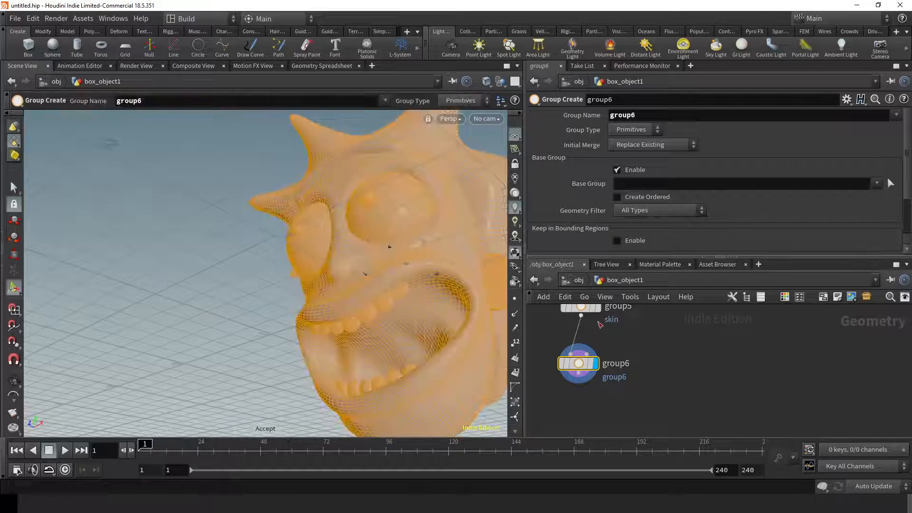
Pick all the upper and lower teeth as the newest Group node's Base Group.
click(891, 184)
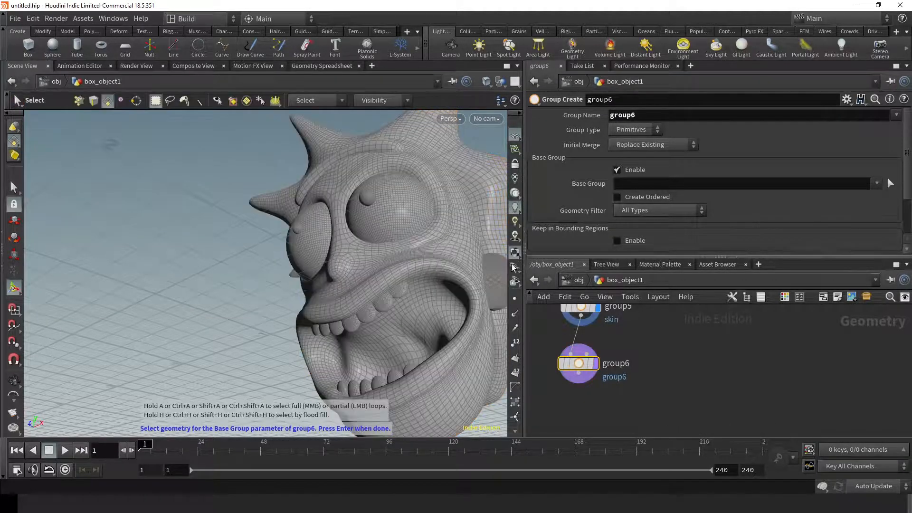
click(315, 330)
shift+click(368, 315)
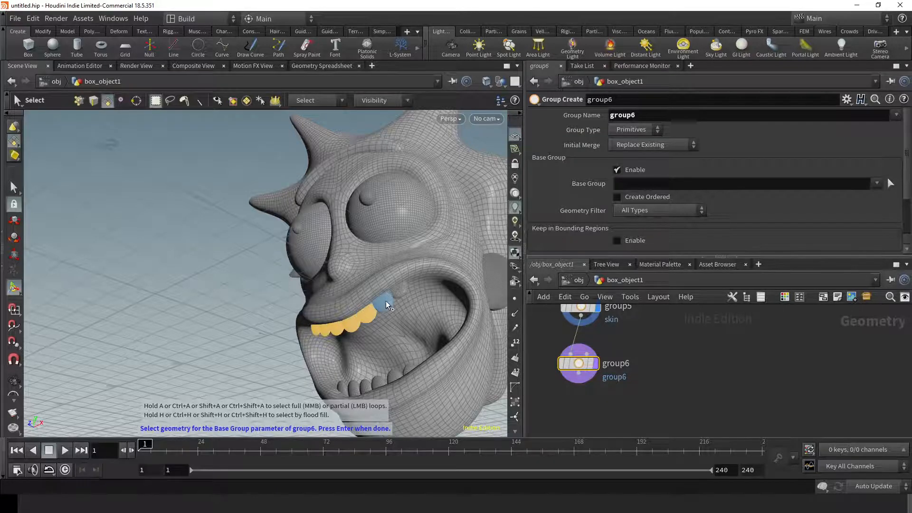
shift+click(386, 301)
shift+click(402, 289)
shift+click(408, 369)
shift+click(392, 377)
shift+click(379, 380)
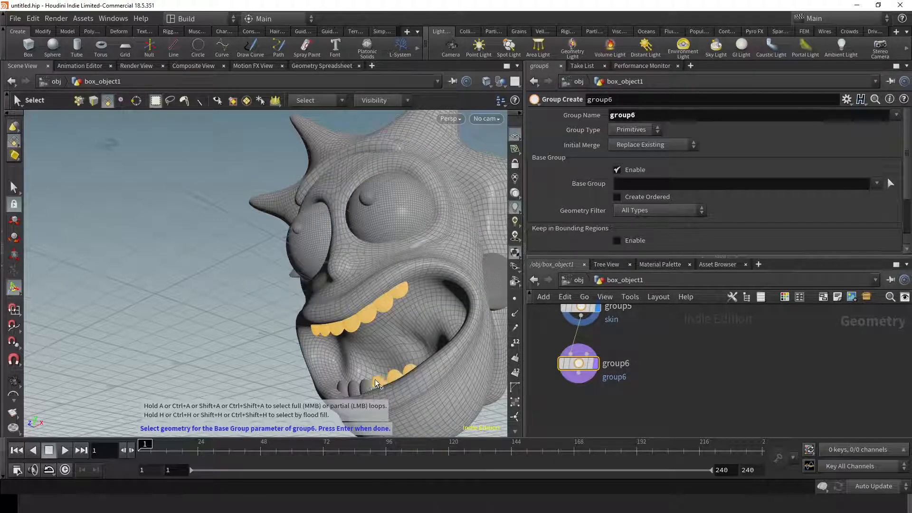
shift+click(366, 383)
shift+click(355, 385)
shift+click(342, 387)
key(Return)
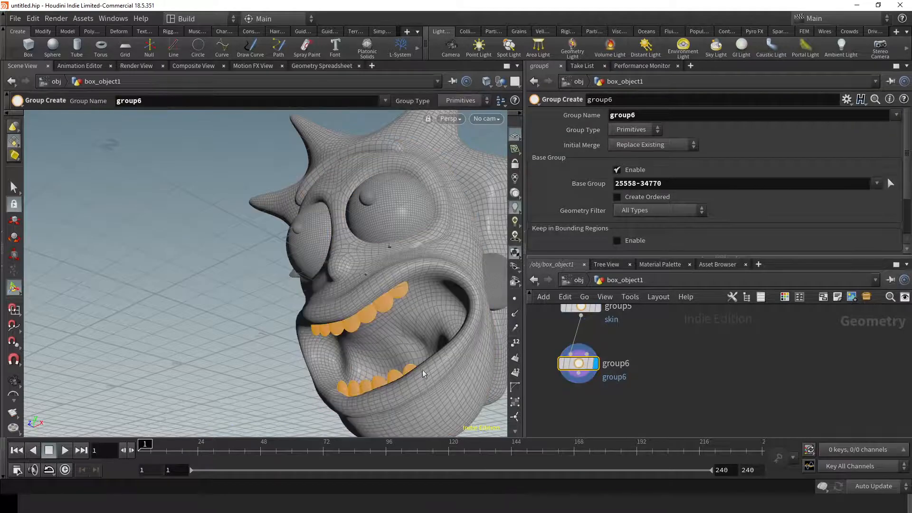
Name the teeth group Teeth.
drag(647, 116, 540, 120)
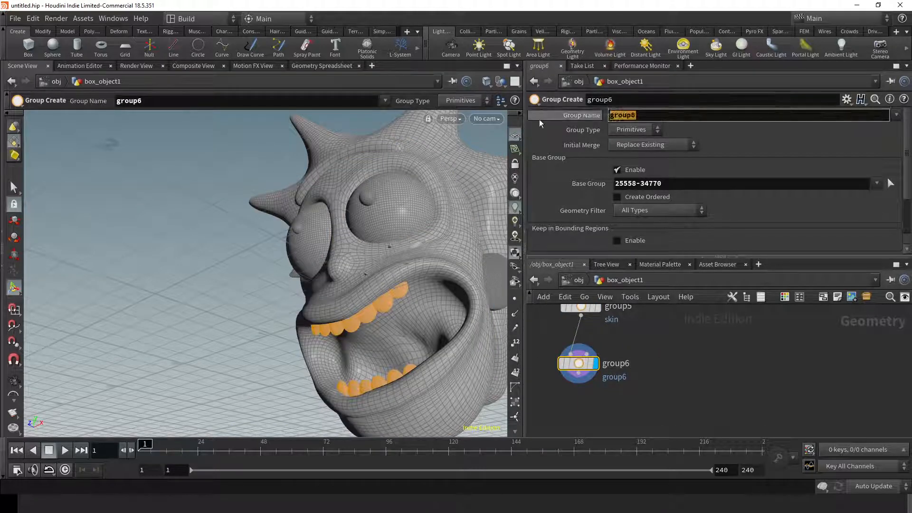
text(Teeth)
key(Return)
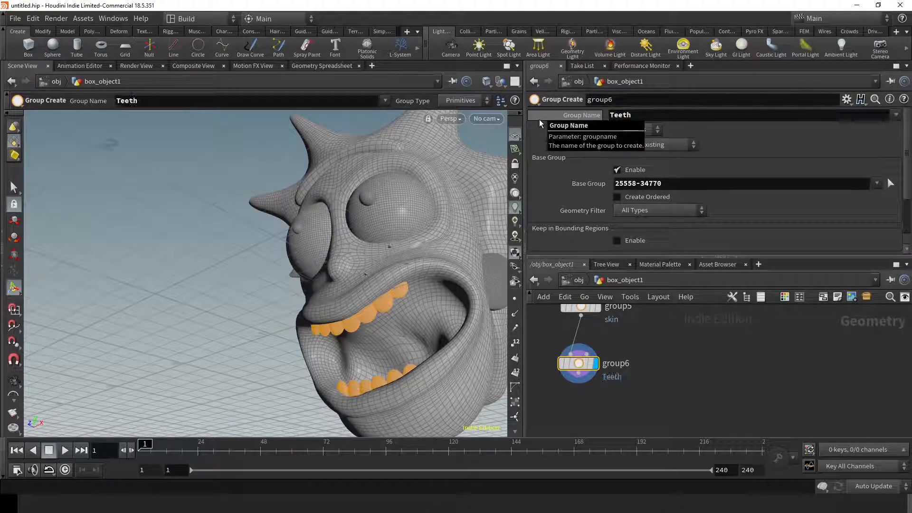
key(Escape)
Return to the skin Group node and add both ears to its Base Group selection.
drag(353, 267, 290, 235)
middle_drag(625, 323, 623, 371)
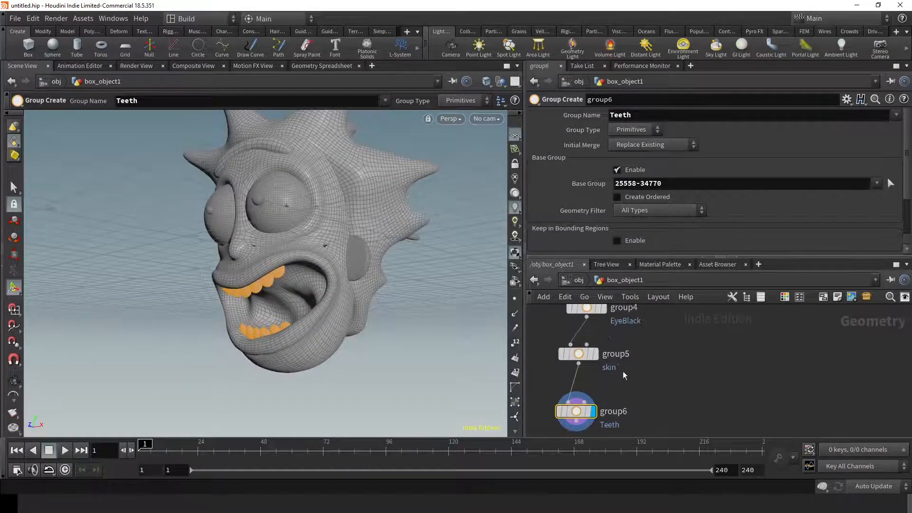
drag(532, 332, 584, 371)
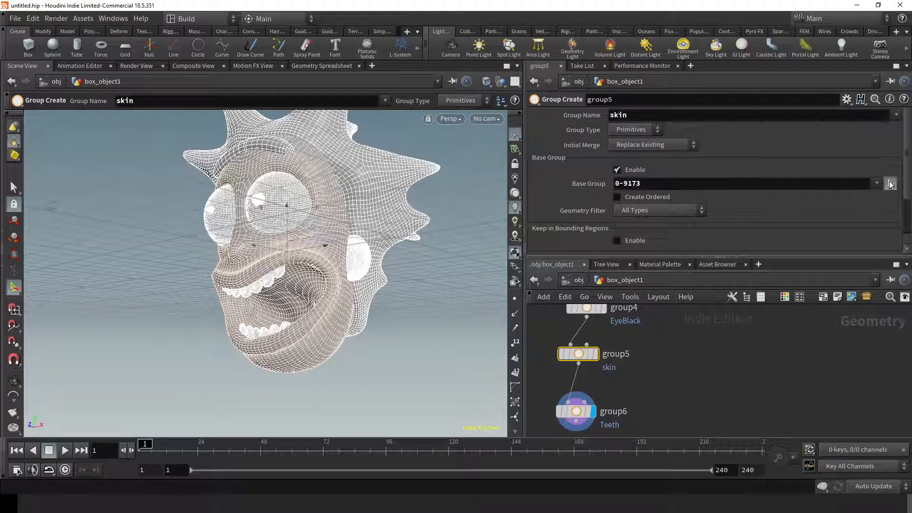
click(889, 184)
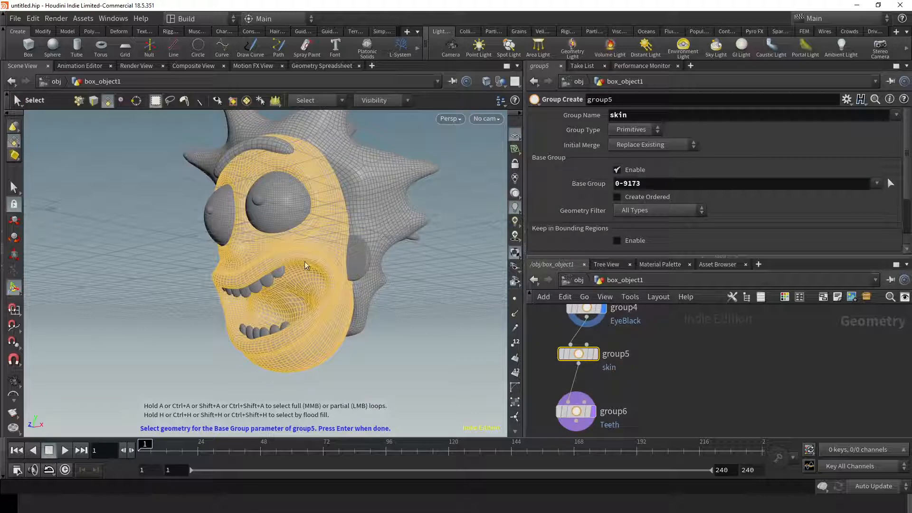
shift+click(360, 259)
drag(242, 272, 327, 268)
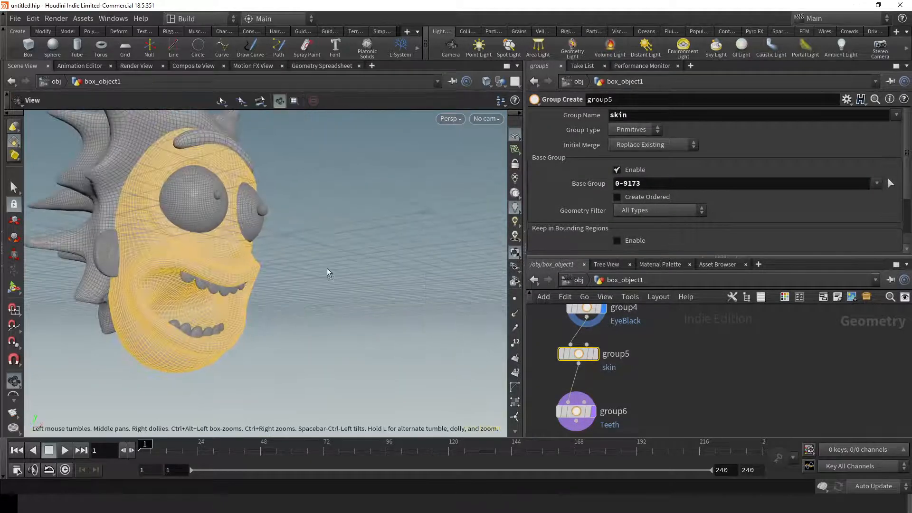
shift+click(105, 252)
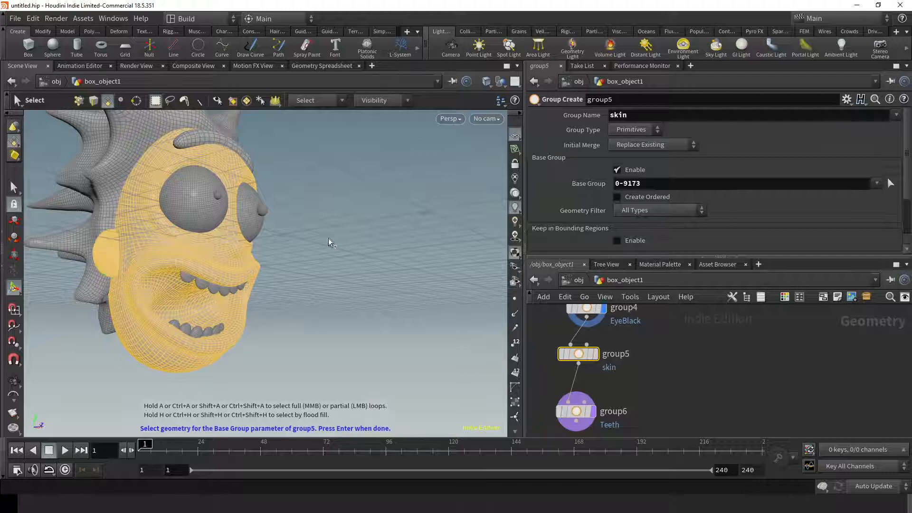
alt+drag(349, 280, 397, 242)
middle_drag(692, 380, 716, 306)
click(696, 391)
key(Return)
Add a further Group node below the Teeth Group node and display it.
key(Tab)
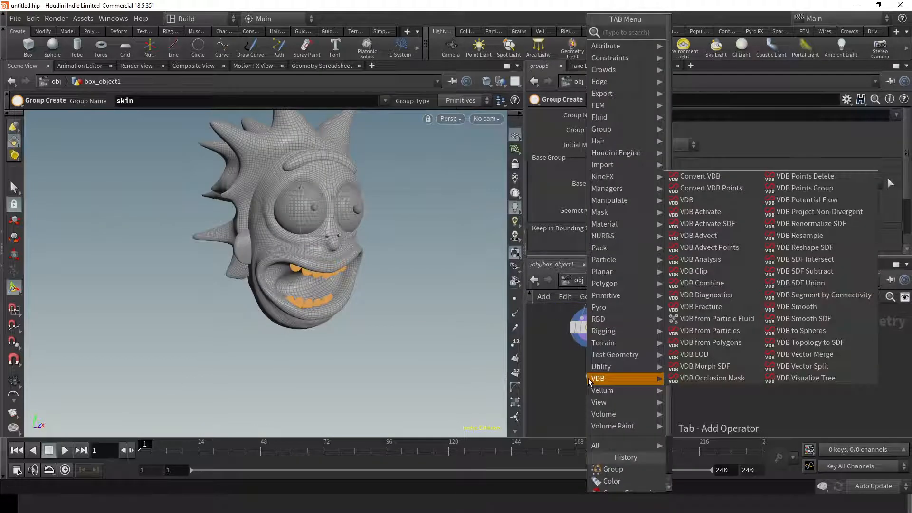
text(group)
key(Return)
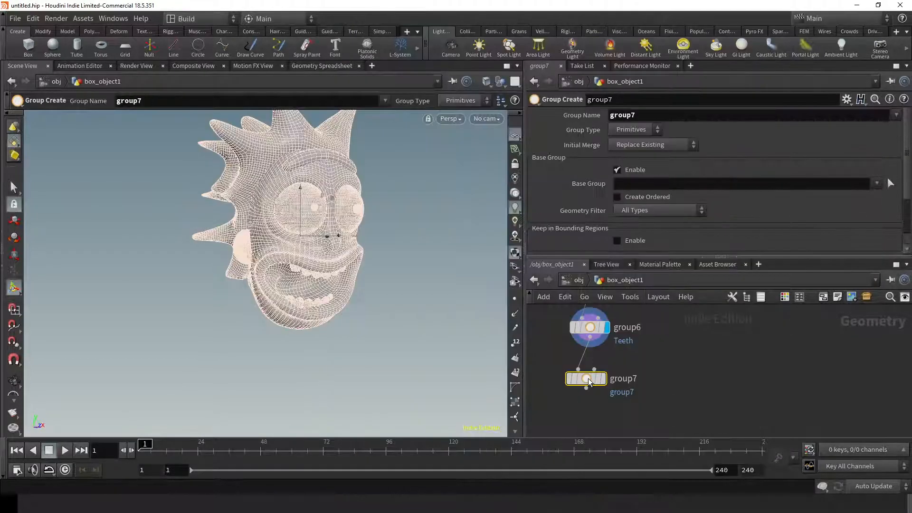
click(602, 379)
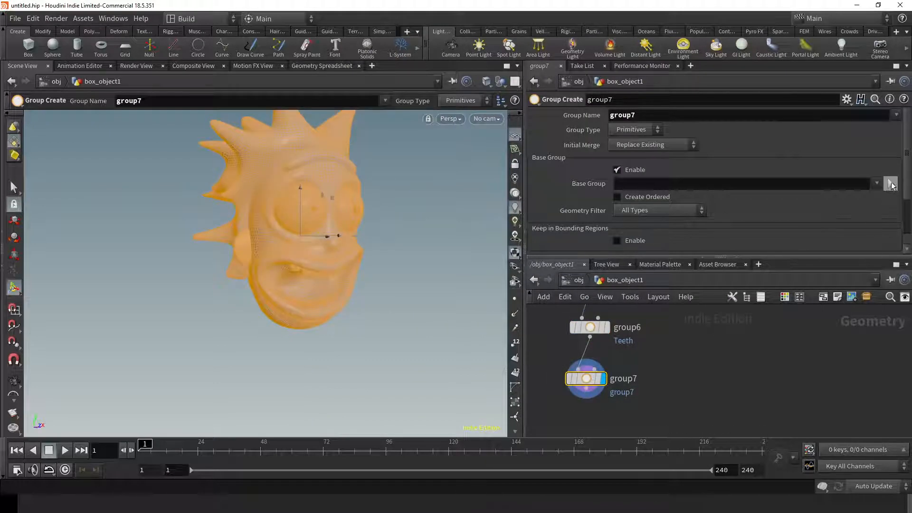
Pick the spiky hair and the eyebrow as the new Group node's Base Group and name the group hair.
click(891, 184)
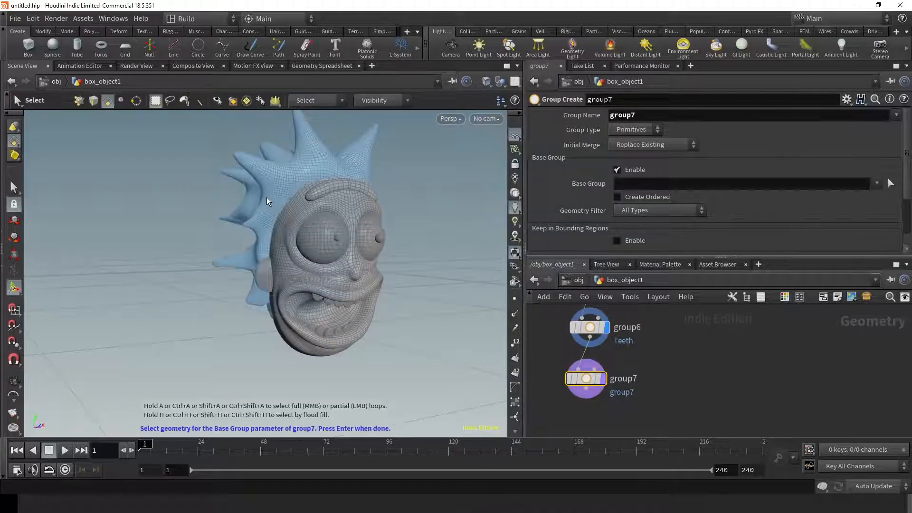
click(266, 199)
shift+click(330, 188)
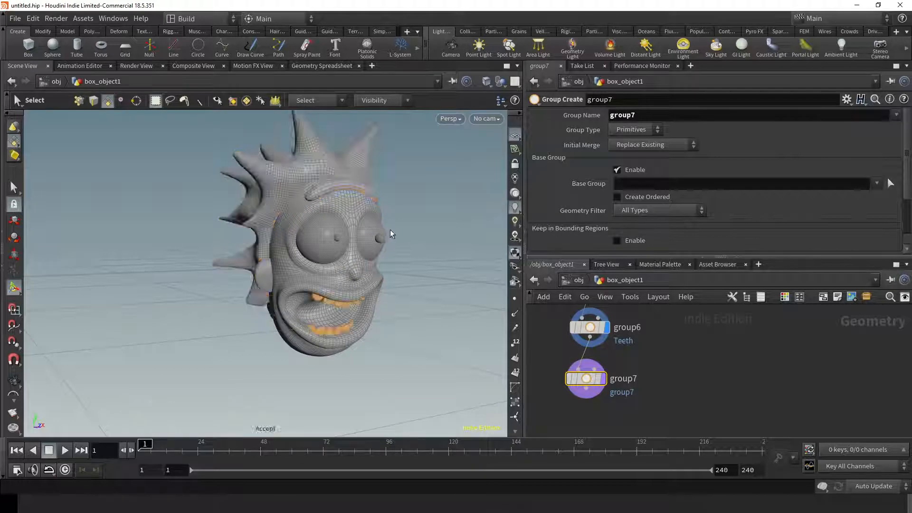
key(Return)
text(hair)
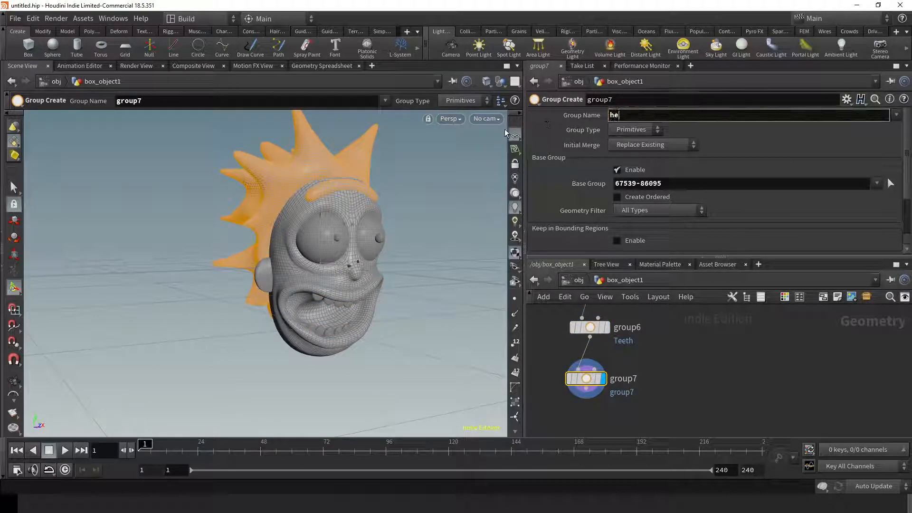
key(Return)
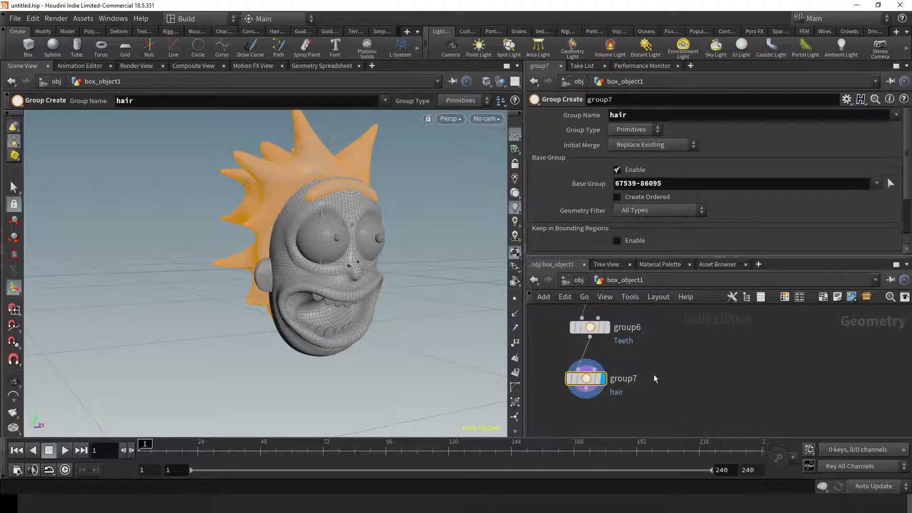
Add a Color node below the hair Group node and restrict it to the EyeBlack group.
key(Tab)
mouse_move(601, 394)
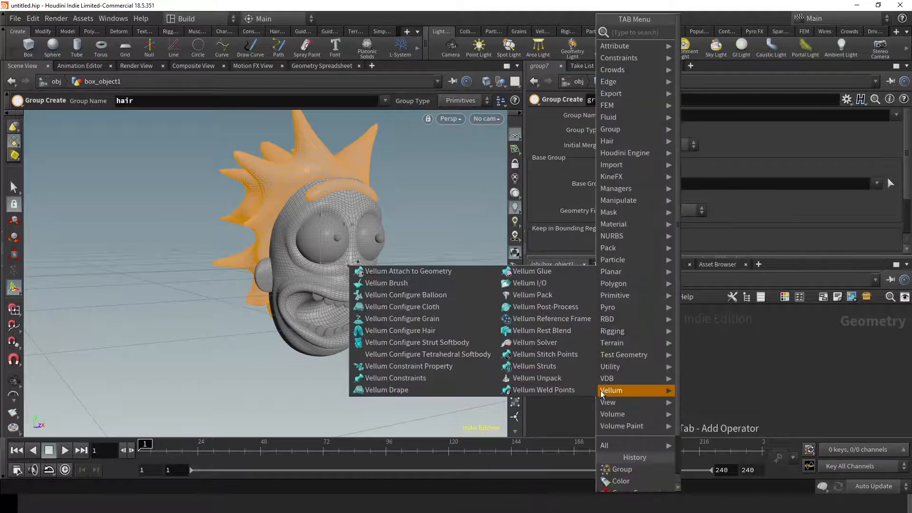
text(color)
key(Return)
click(601, 397)
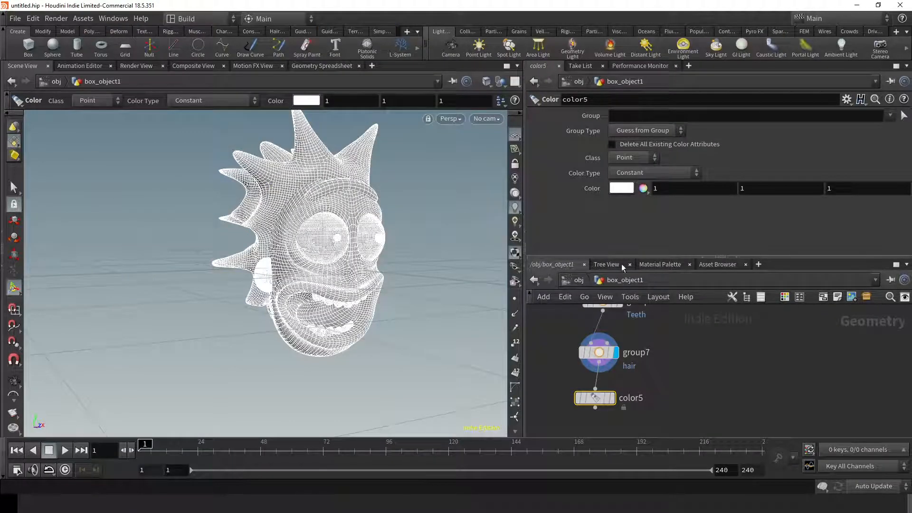
click(889, 116)
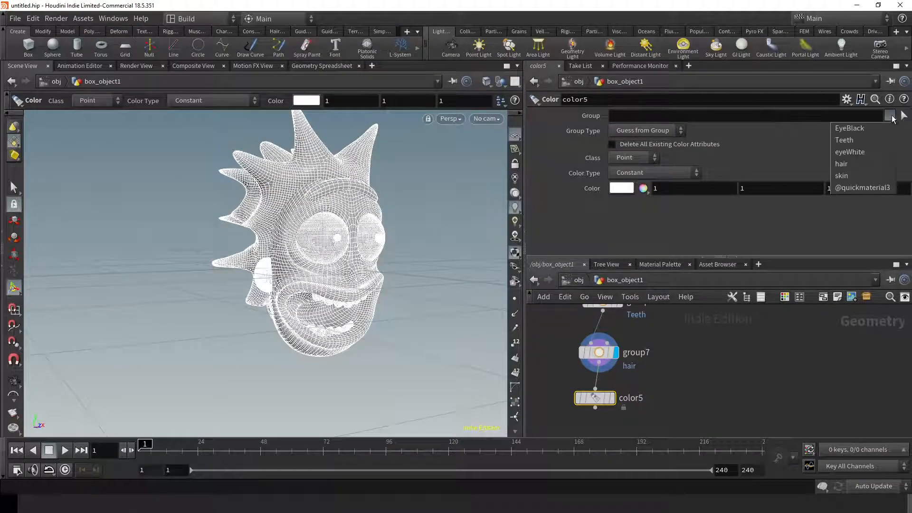
click(855, 129)
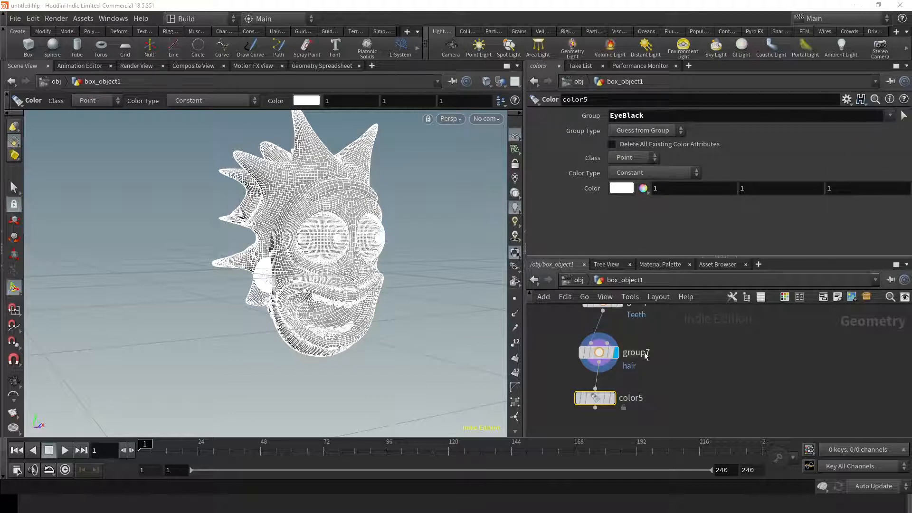
Set the EyeBlack Color node's color to pure red (1, 0, 0).
click(615, 188)
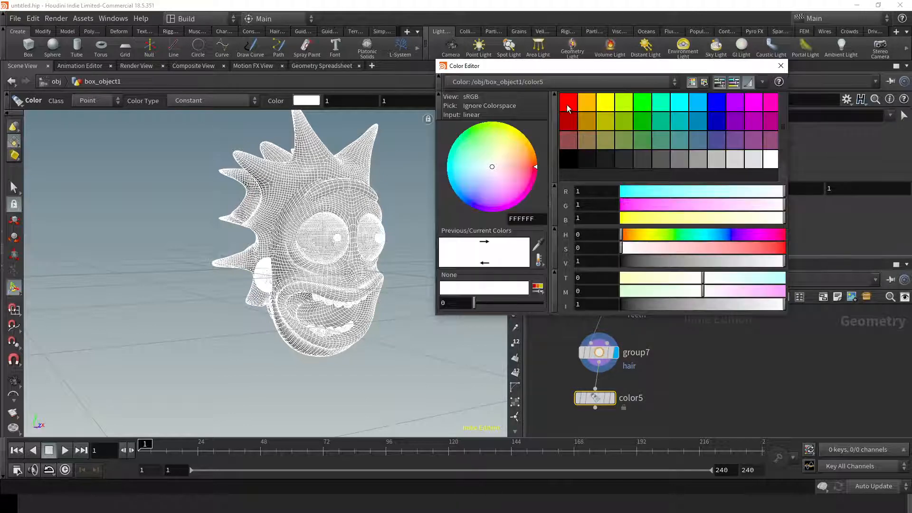
click(568, 108)
click(780, 65)
scroll(393, 235, up, 5)
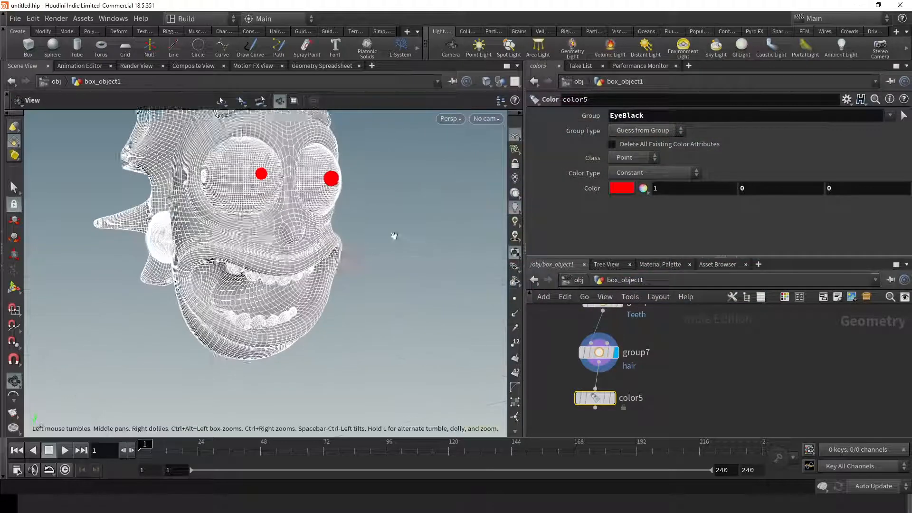
middle_drag(395, 236, 416, 231)
Add a second Color node below the EyeBlack Color node and restrict it to the Teeth group.
middle_drag(583, 427, 581, 369)
key(Tab)
mouse_move(601, 392)
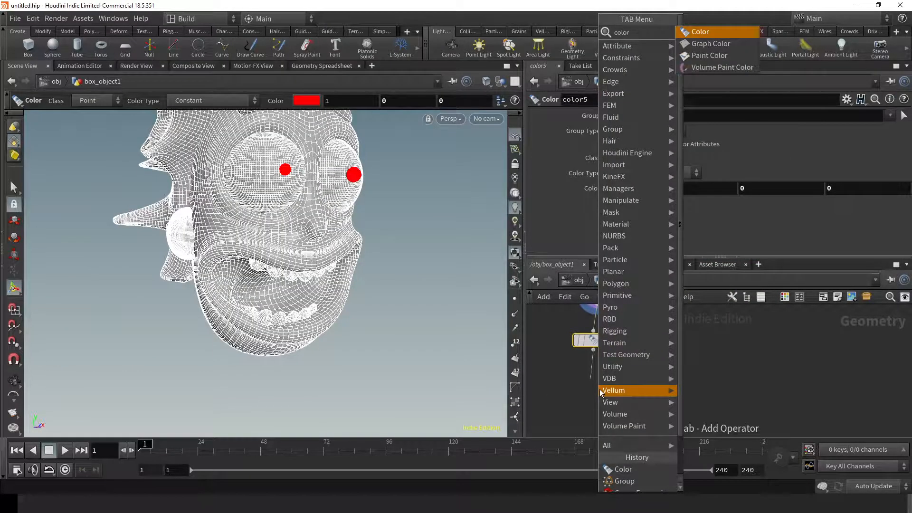
key(Escape)
click(600, 393)
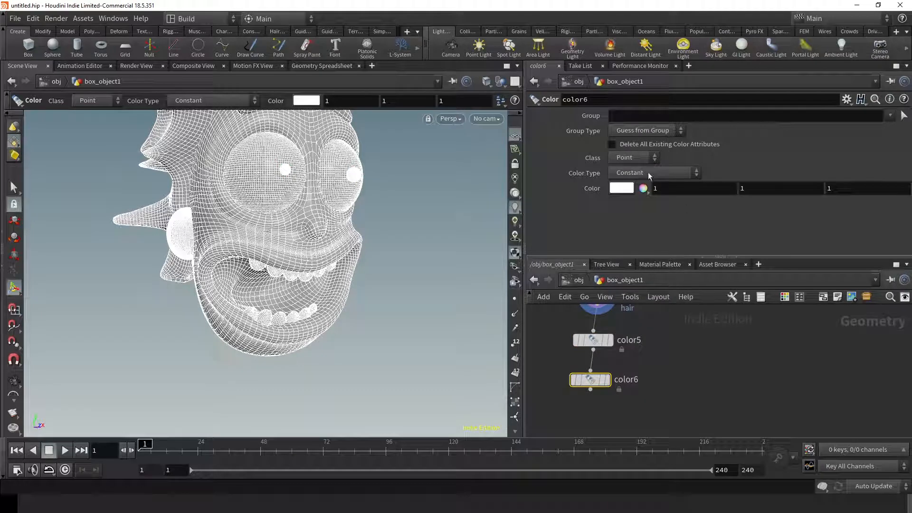
click(891, 117)
click(845, 124)
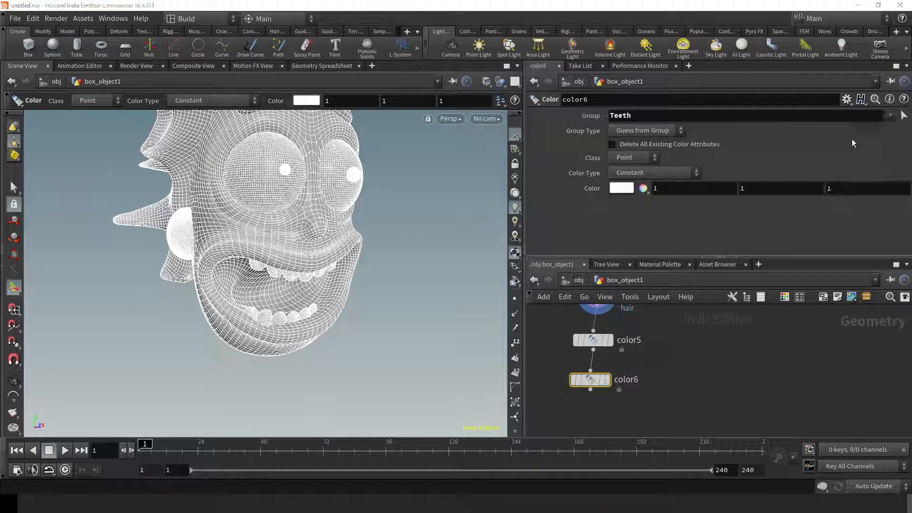
Display the Teeth Color node's result and set its color to orange (1, 0.5, 0).
mouse_move(604, 385)
click(612, 360)
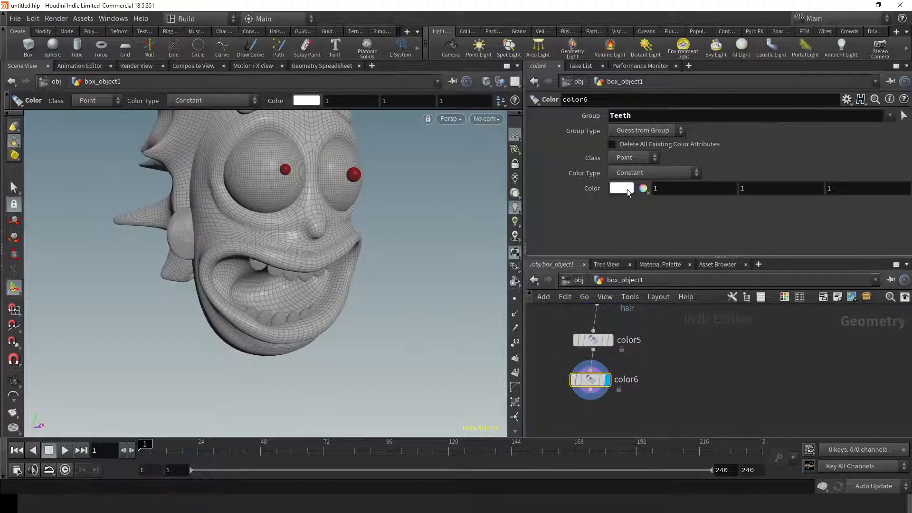
click(618, 188)
click(591, 106)
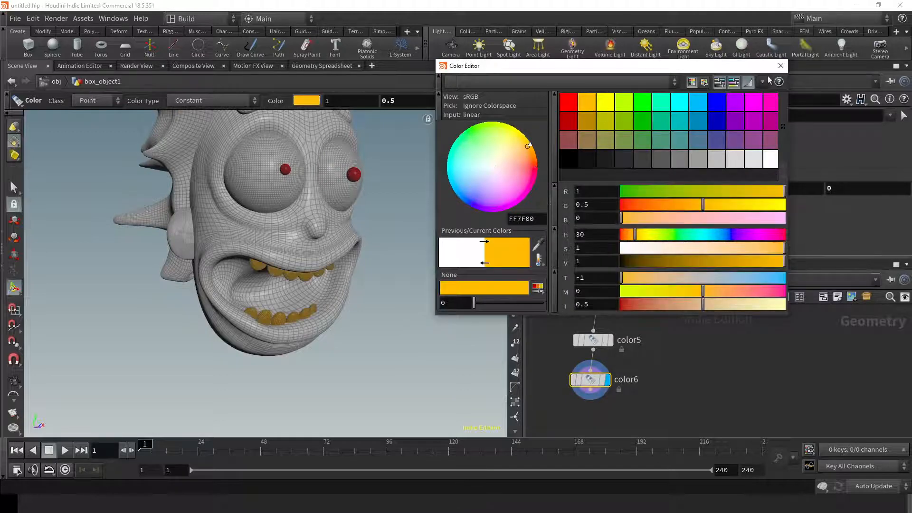
click(781, 65)
Inspect the colored teeth and pupils on the head from several angles and distances.
drag(342, 263, 335, 299)
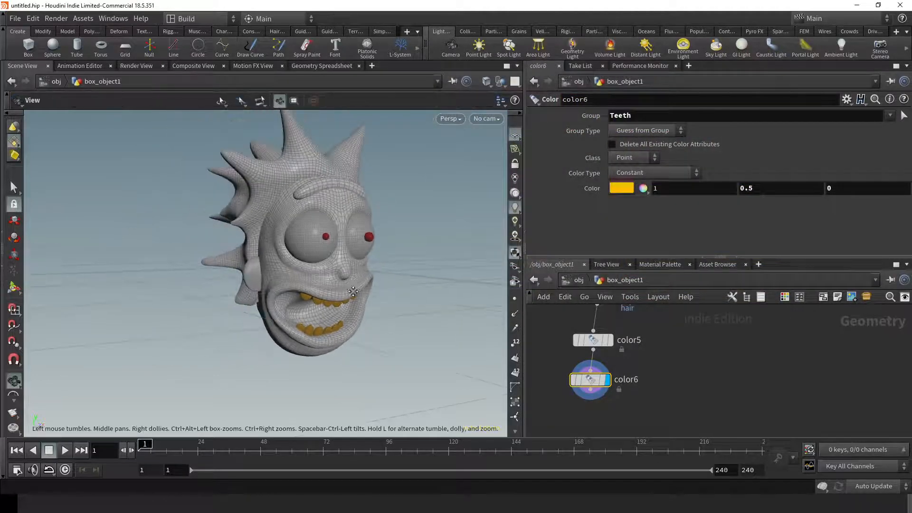
scroll(360, 302, up, 6)
scroll(364, 260, down, 5)
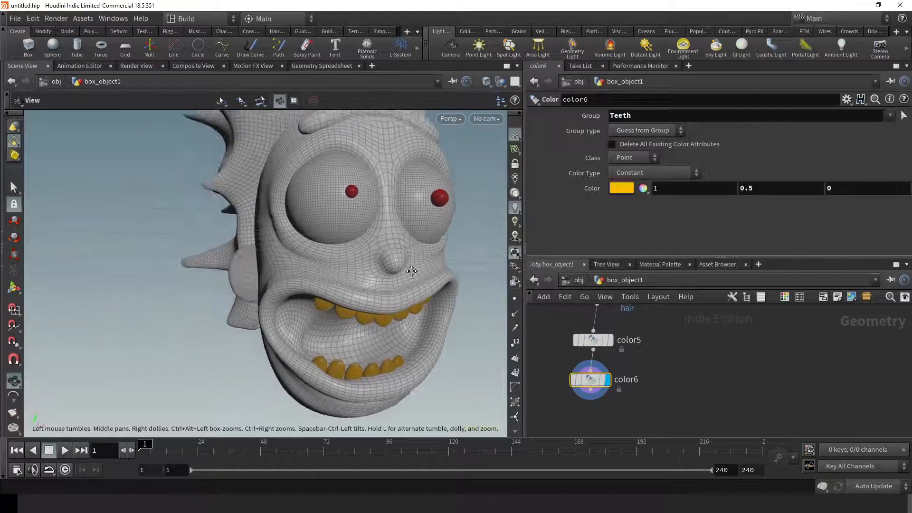
drag(363, 293, 404, 266)
scroll(390, 249, up, 4)
scroll(301, 240, down, 4)
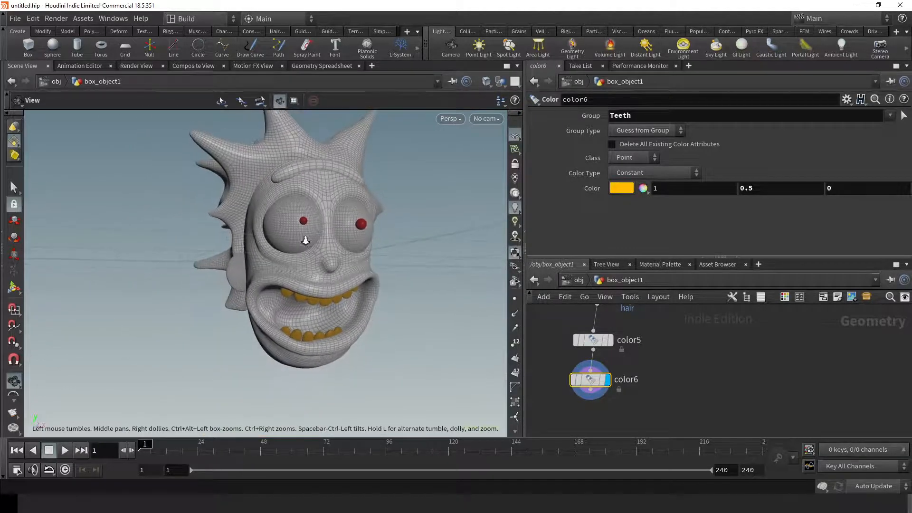
drag(302, 240, 267, 232)
scroll(312, 240, up, 3)
scroll(307, 241, down, 3)
scroll(393, 265, up, 5)
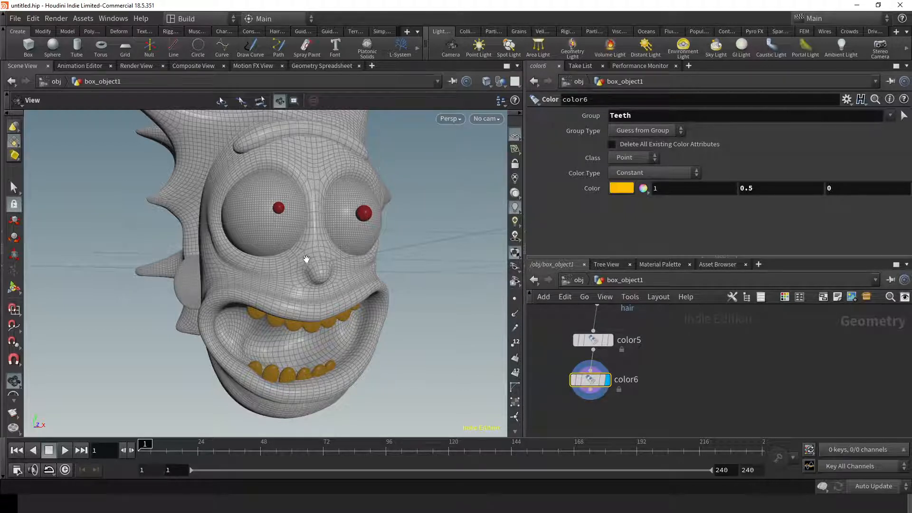
drag(310, 271, 320, 242)
Add a third Color node below the Teeth Color node and restrict it to the eyeWhite group.
middle_drag(652, 418, 665, 373)
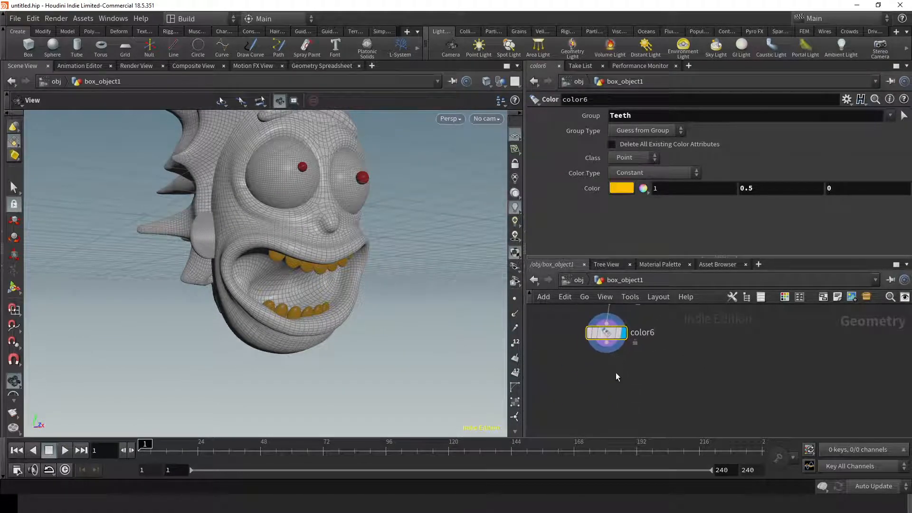
key(Return)
click(607, 342)
click(612, 373)
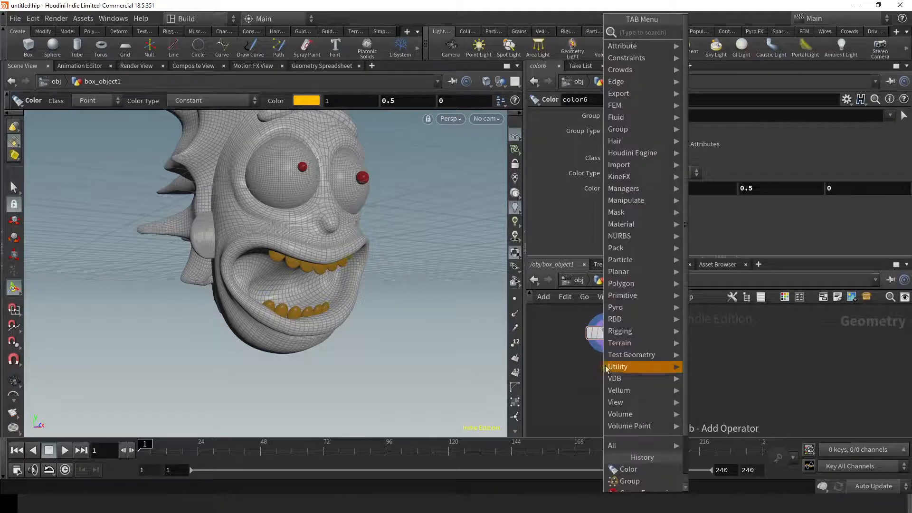
mouse_move(615, 373)
click(710, 30)
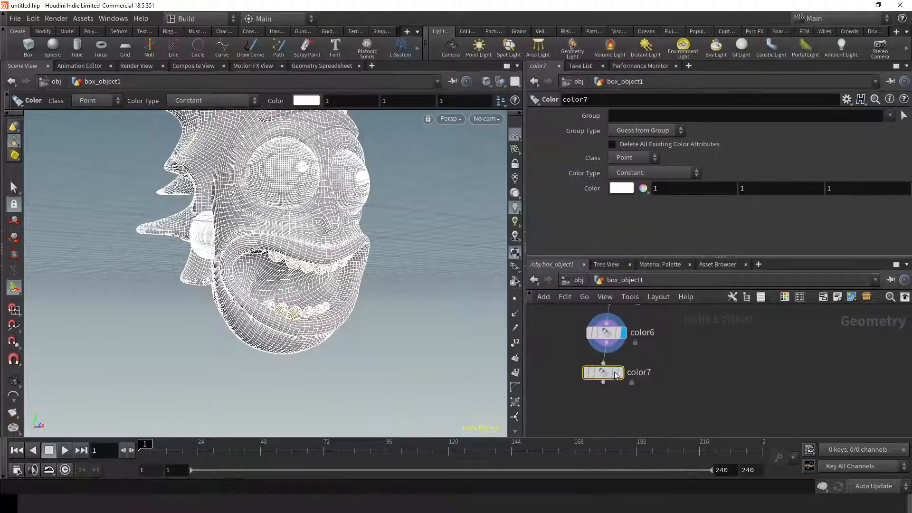
click(890, 115)
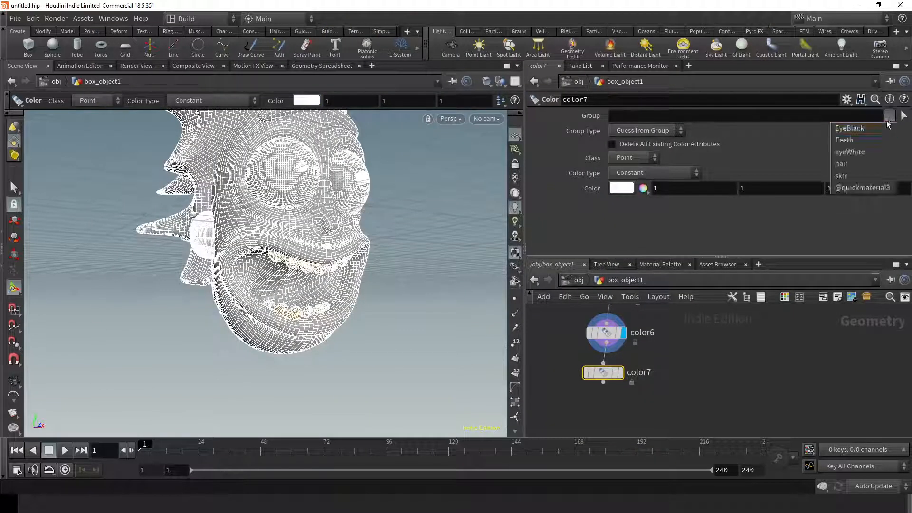
click(850, 151)
Display the eyeWhite Color node's result and set its color to yellow-green (0.5, 1, 0).
click(620, 372)
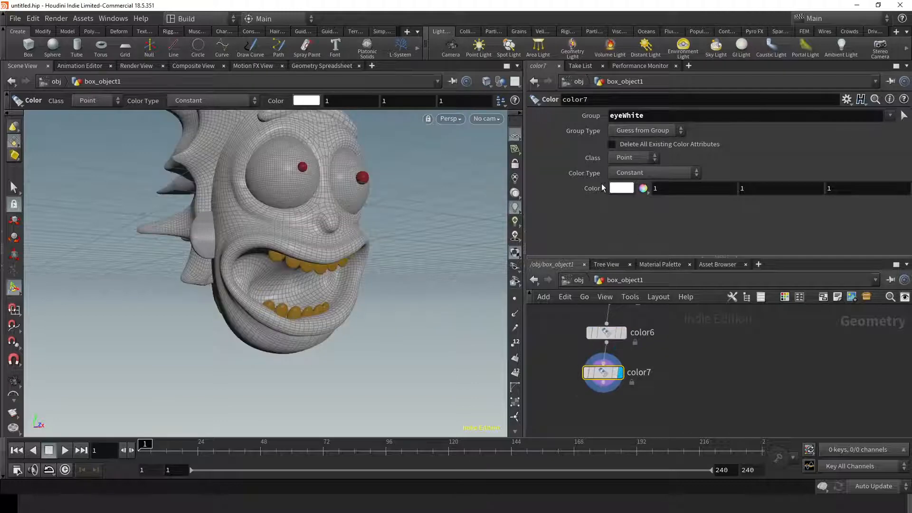
click(620, 189)
click(616, 105)
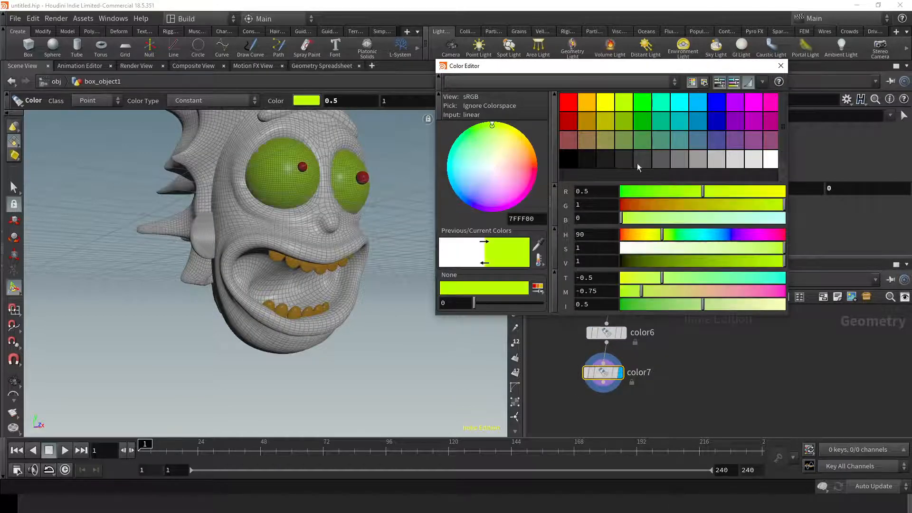
click(781, 65)
Add a fourth Color node below the eyeWhite Color node and display its result.
middle_drag(709, 367, 710, 340)
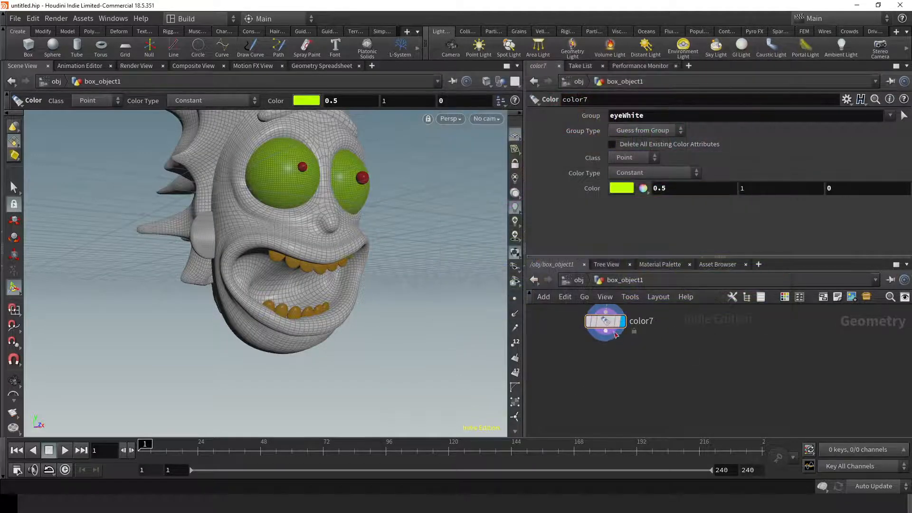
key(Tab)
text(col)
key(Return)
click(595, 384)
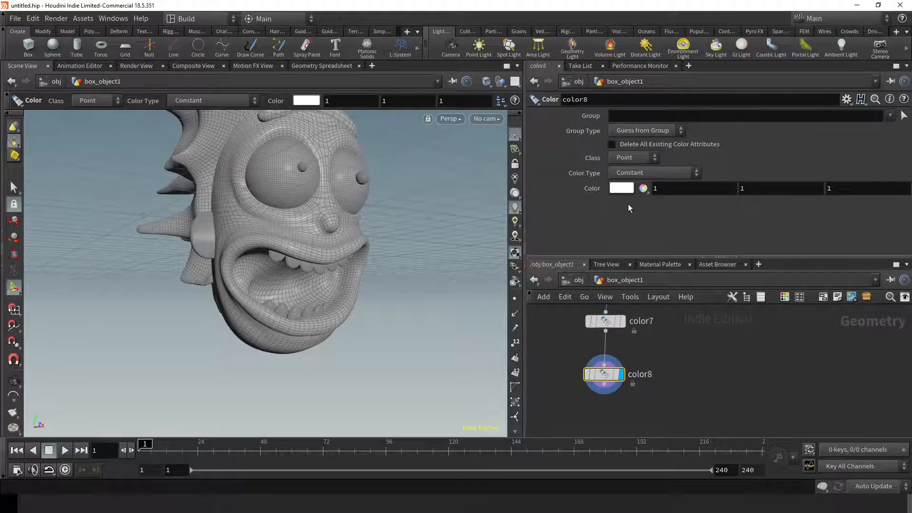
Set the fourth Color node's color to pure green (0, 1, 0) and restrict it to the hair group.
click(615, 190)
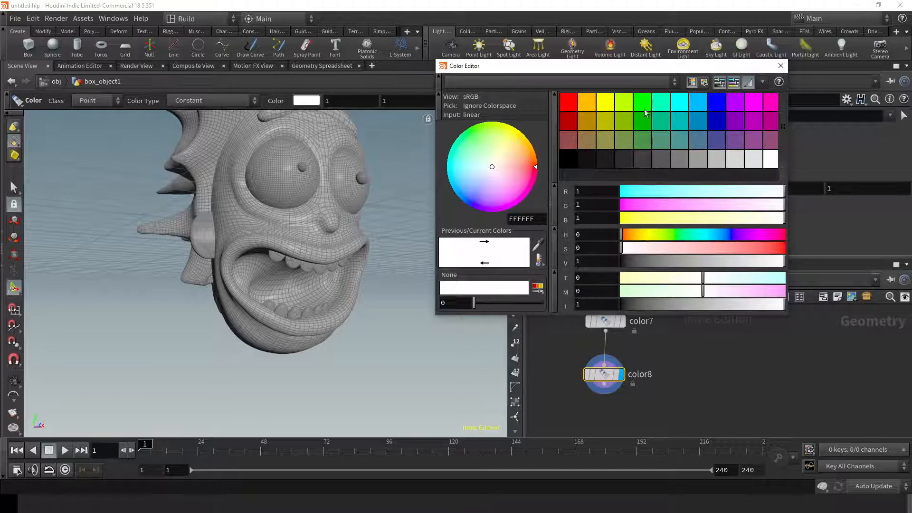
click(642, 105)
click(780, 65)
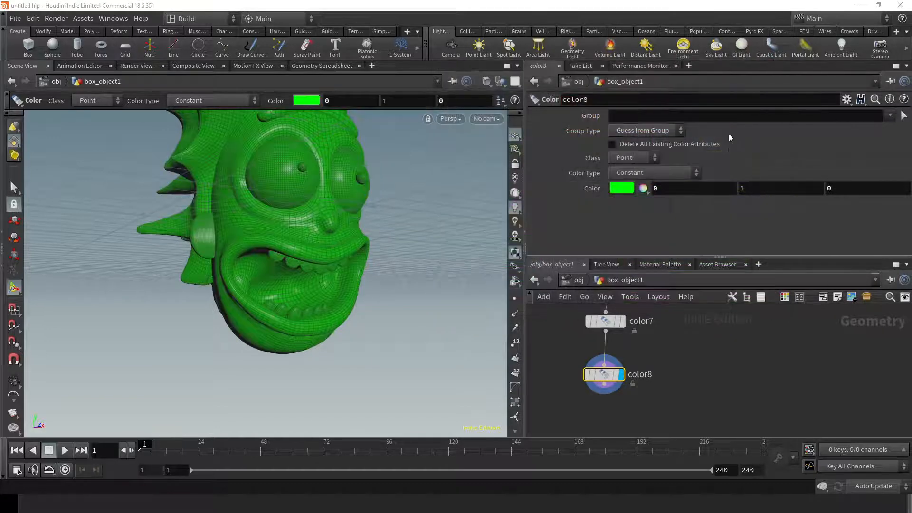
click(890, 117)
click(851, 167)
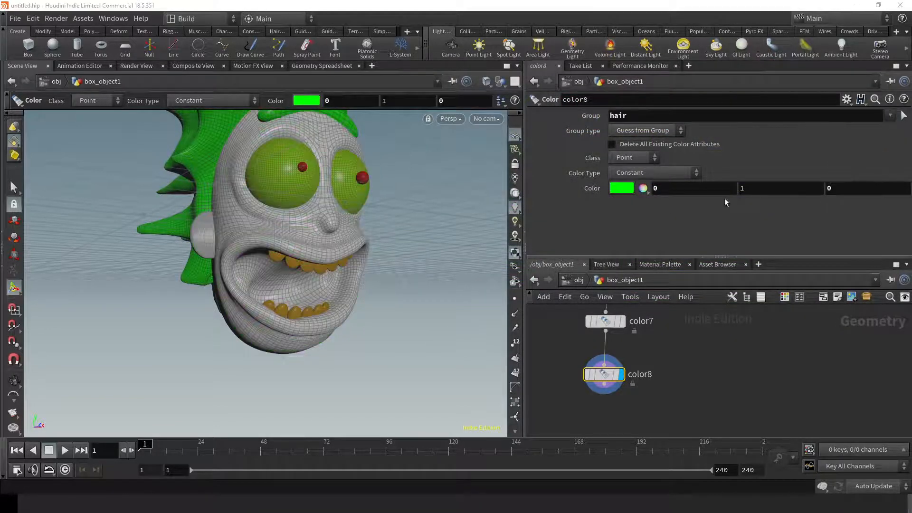
Add a fifth Color node below the hair Color node, display its result and restrict it to the skin group.
alt+middle_drag(421, 210, 416, 268)
alt+right_drag(416, 268, 392, 259)
alt+middle_drag(392, 259, 404, 230)
middle_drag(559, 407, 552, 385)
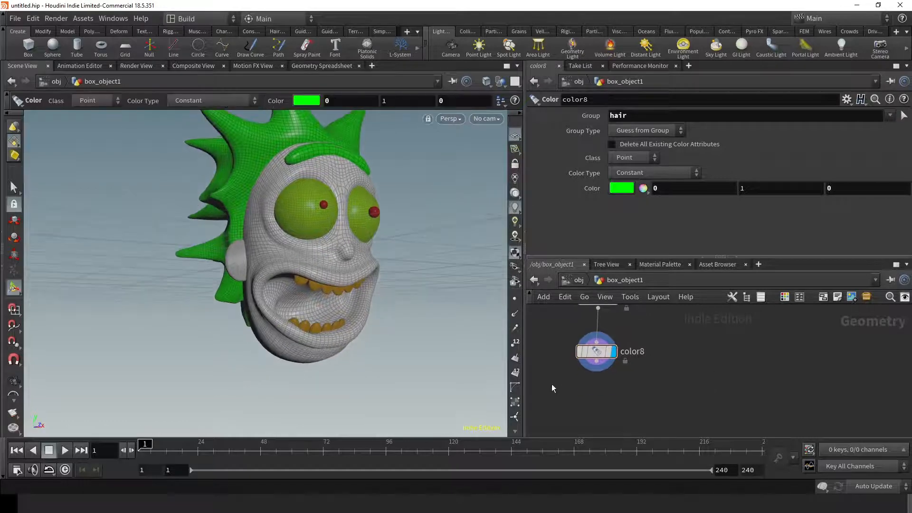
drag(600, 382, 597, 406)
text(olor)
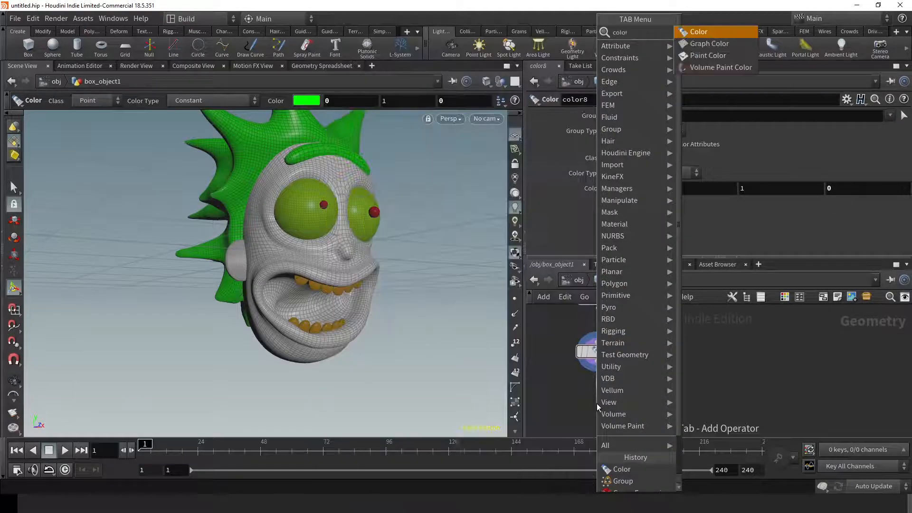
key(Return)
click(614, 404)
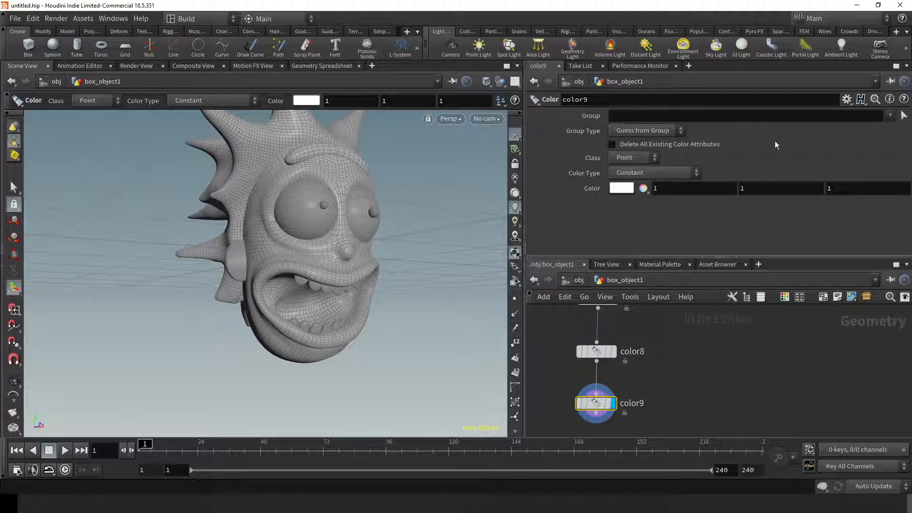
click(891, 116)
click(851, 175)
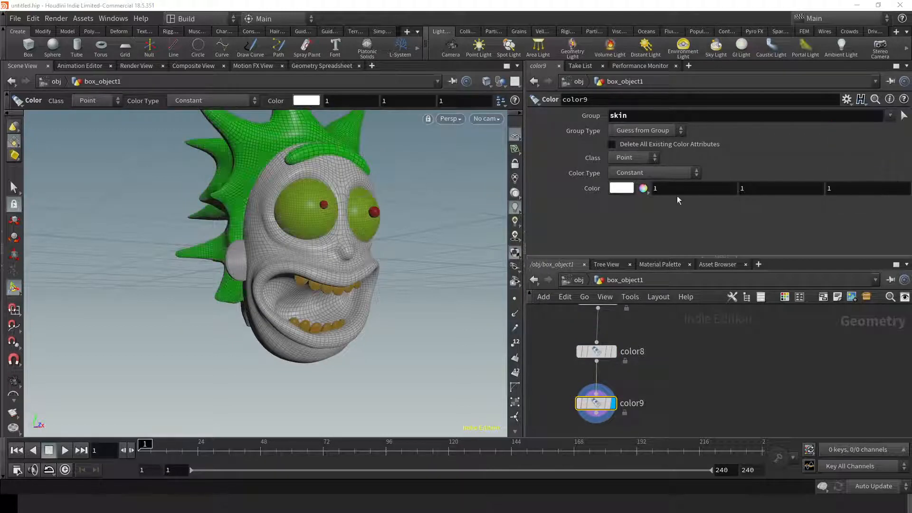
Set the skin Color node's color to pure blue (0, 0, 1).
click(621, 188)
click(717, 105)
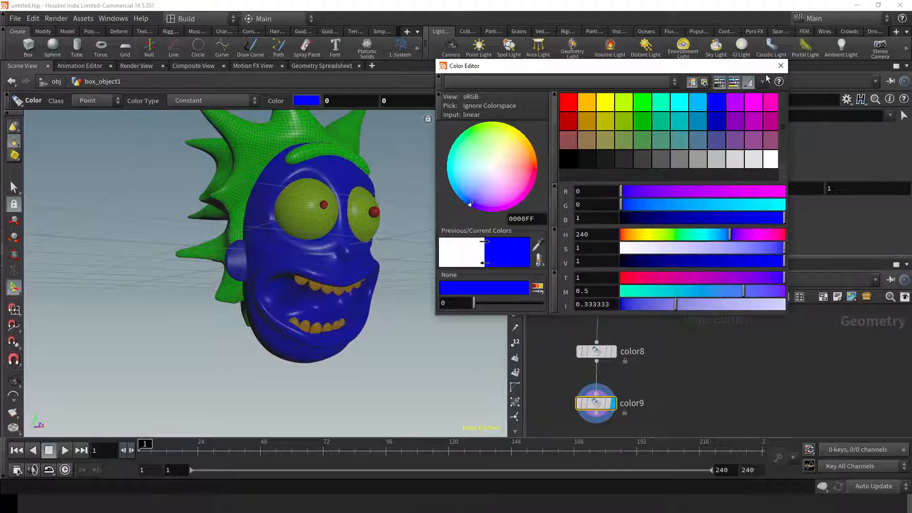
click(780, 65)
middle_drag(713, 339, 717, 301)
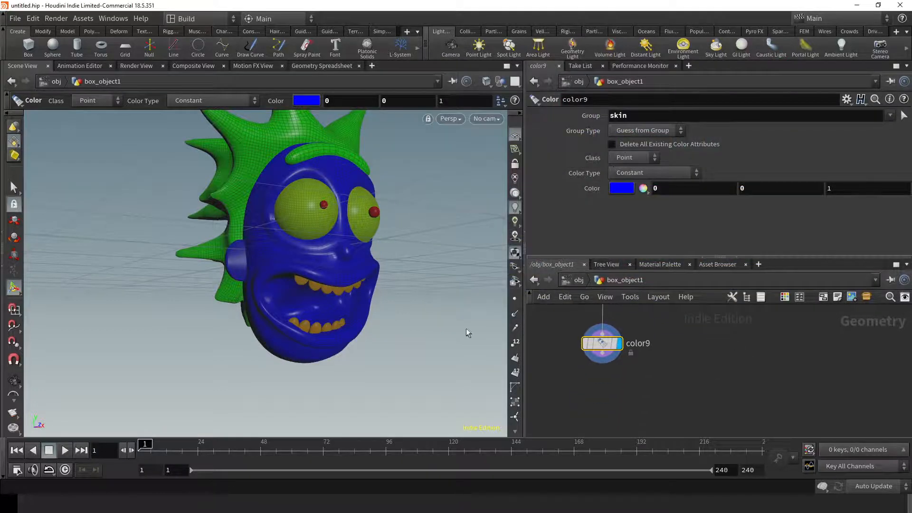
alt+right_drag(433, 285, 272, 269)
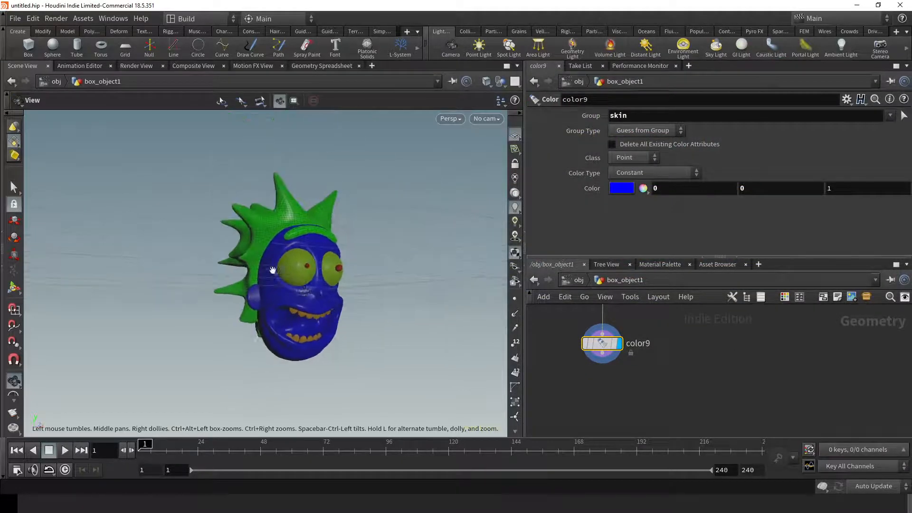
alt+drag(272, 269, 254, 285)
alt+right_drag(255, 285, 366, 249)
alt+middle_drag(313, 278, 305, 326)
alt+drag(305, 326, 361, 349)
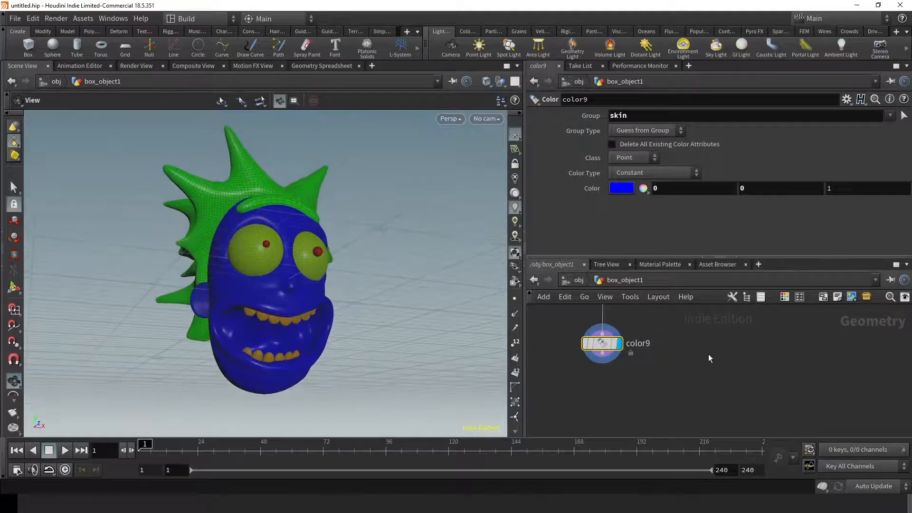
Add a ROP FBX Output node connected below the color9 node.
drag(530, 382, 558, 391)
click(603, 353)
key(Tab)
text(rop)
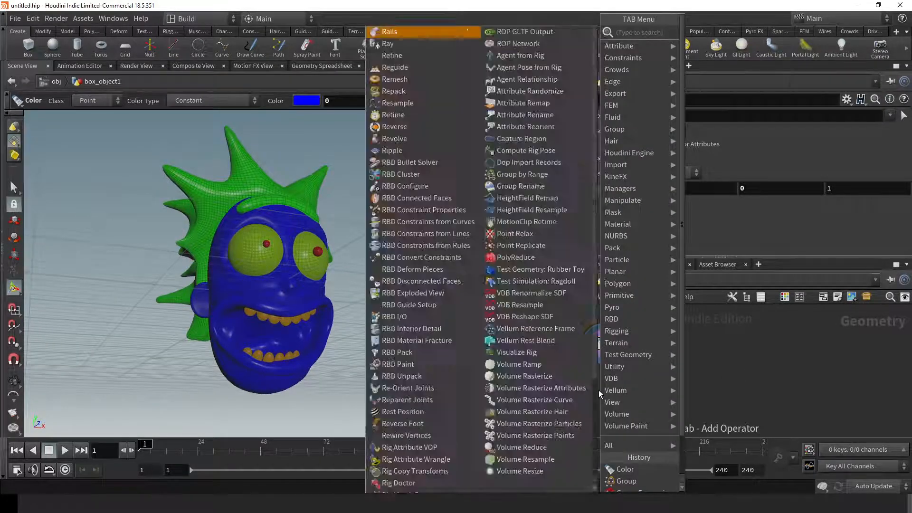
text( fbx)
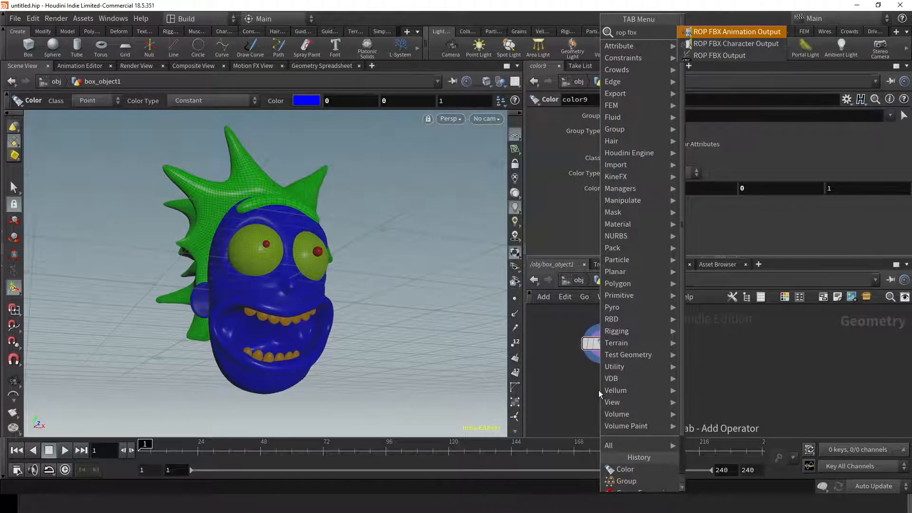
key(Down)
key(Down)
key(Return)
click(599, 390)
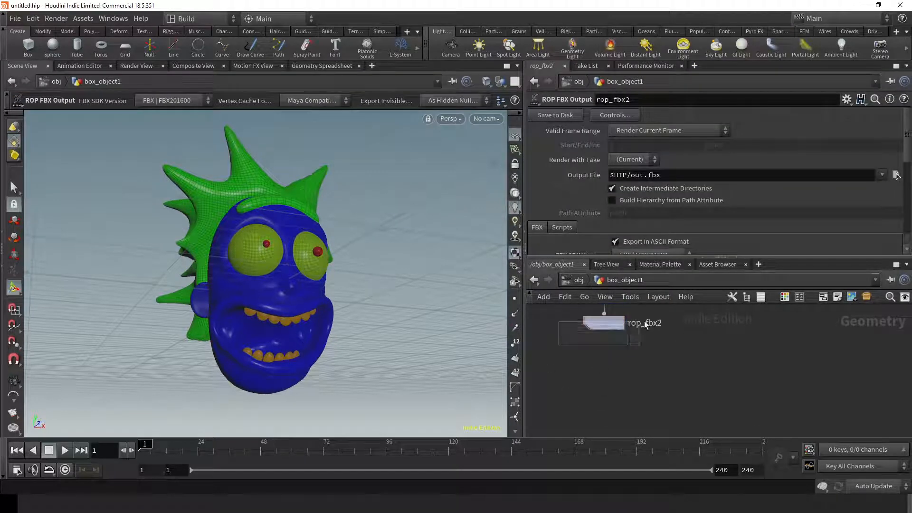
Browse for the ROP FBX node's output file and go to the folder C:/_WORK_LOCAL_RZ/ENVART/ENVART_FBX.
click(896, 176)
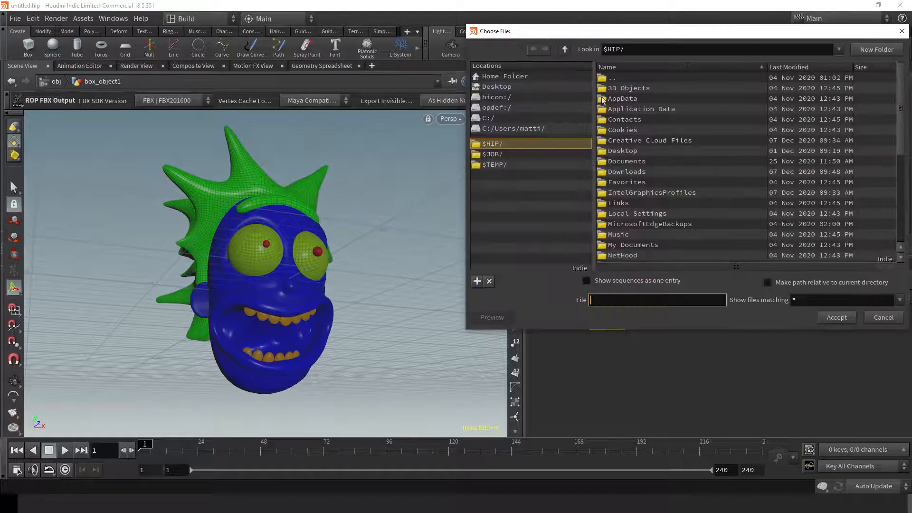
double_click(613, 79)
click(624, 81)
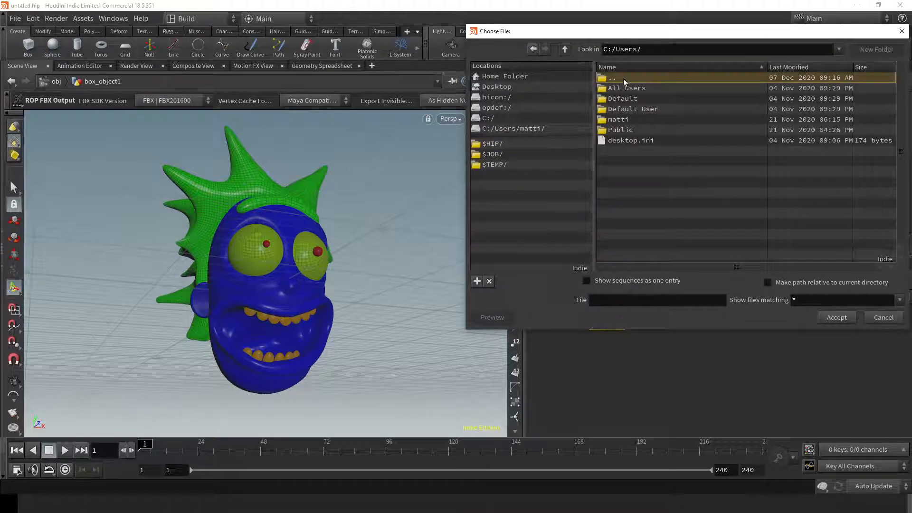
double_click(613, 79)
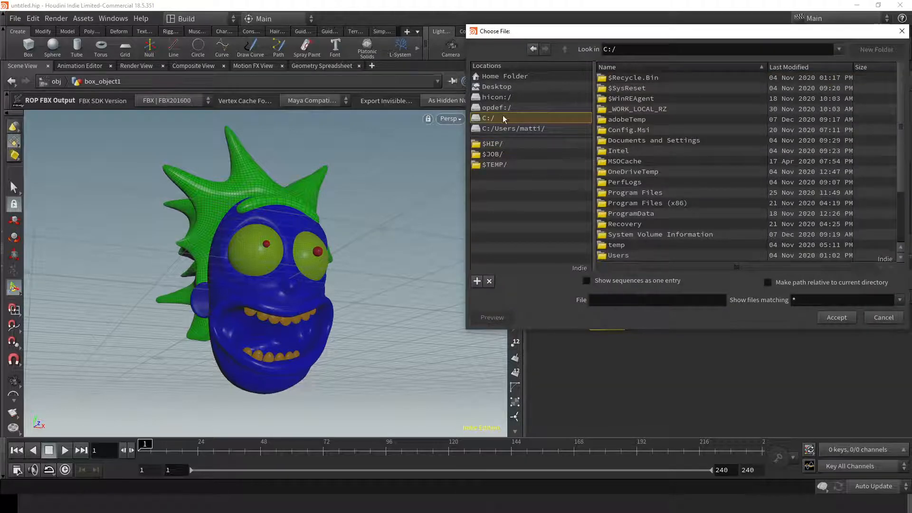
click(641, 110)
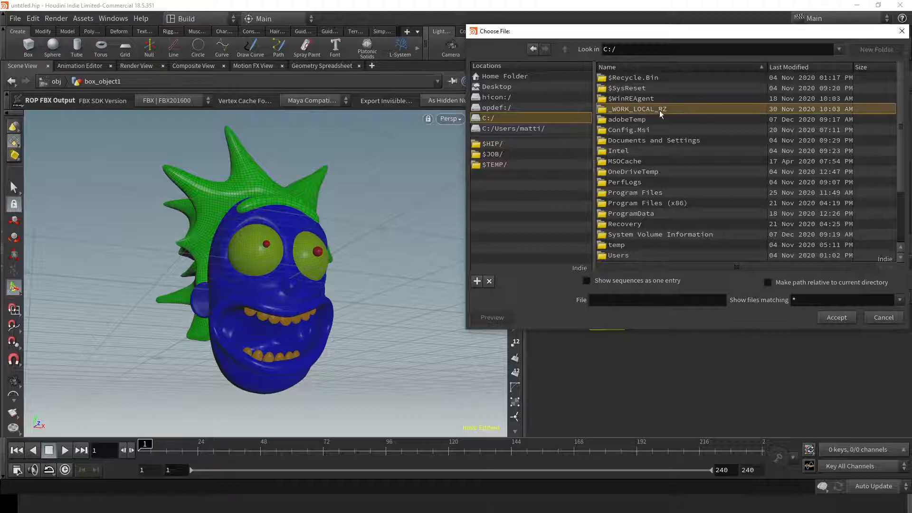
double_click(636, 112)
double_click(618, 89)
click(635, 89)
double_click(635, 90)
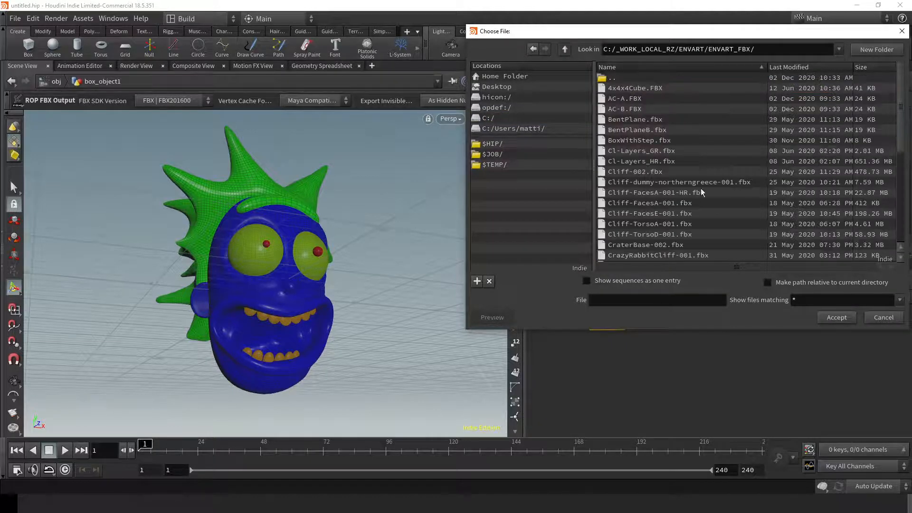
Name the output file RicksHead-w-colors-001 and save the FBX to disk.
click(622, 300)
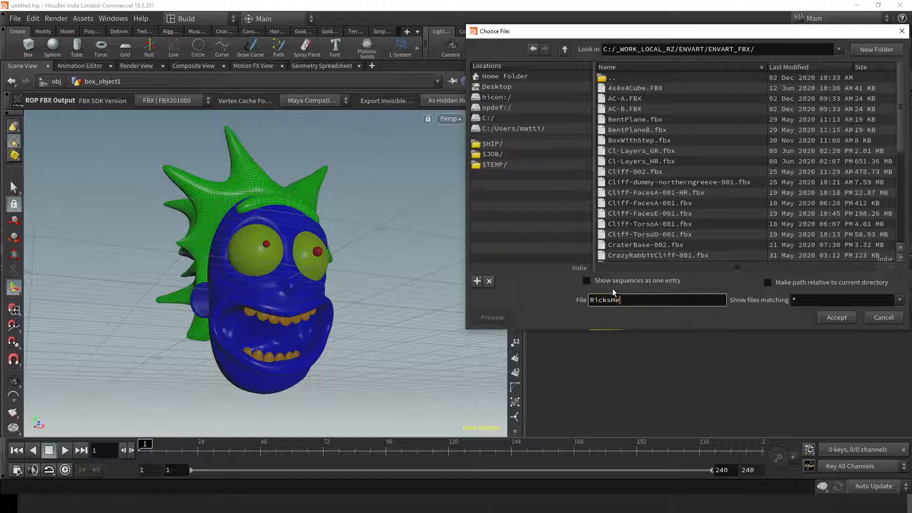
text(RicksHead-w-colors-001)
key(Return)
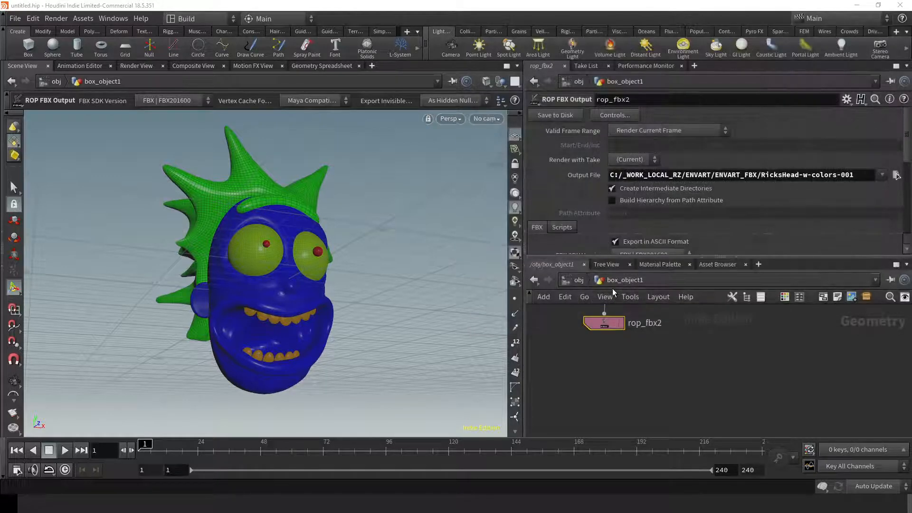
click(553, 115)
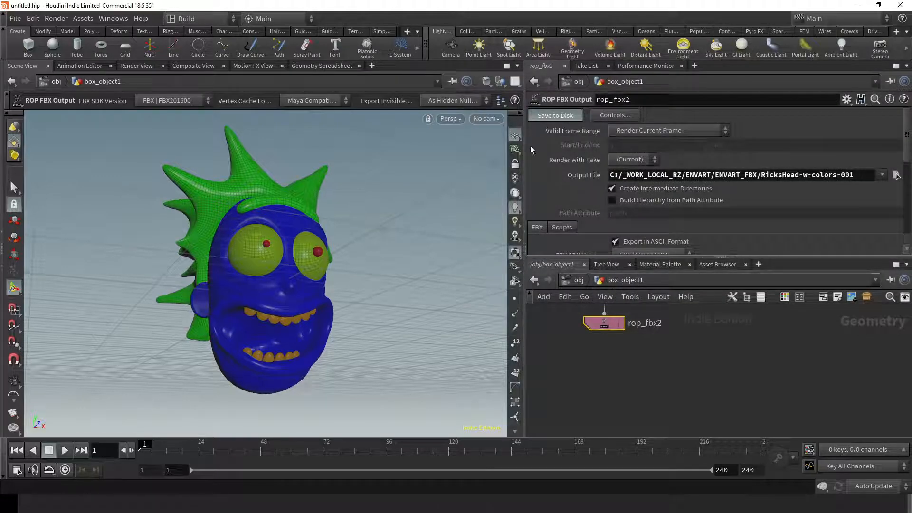
Switch to Substance Painter and create a new project from RicksHead-w-colors-001.fbx, discarding the current project's changes.
key(alt+Tab)
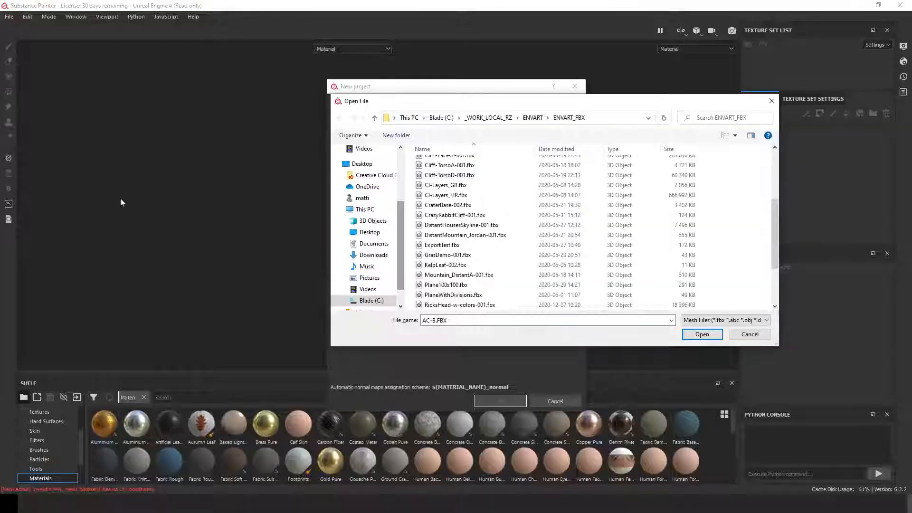
double_click(497, 304)
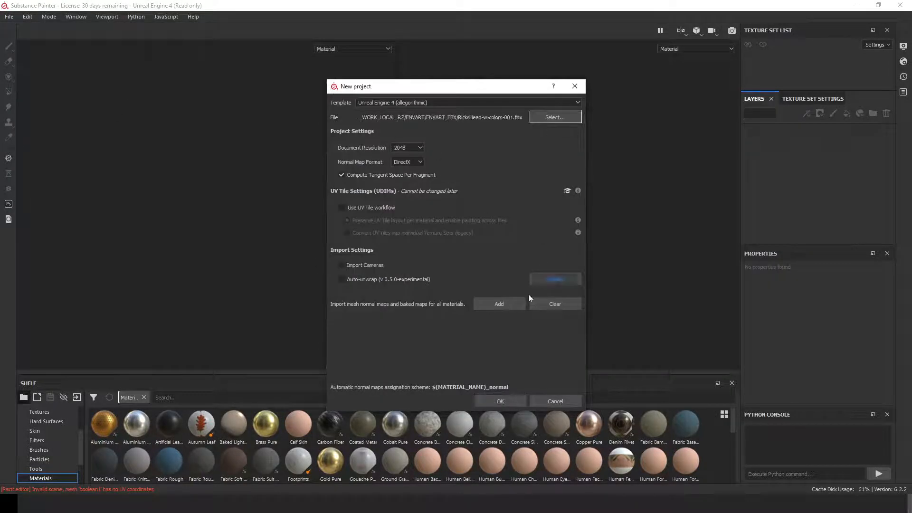
click(501, 401)
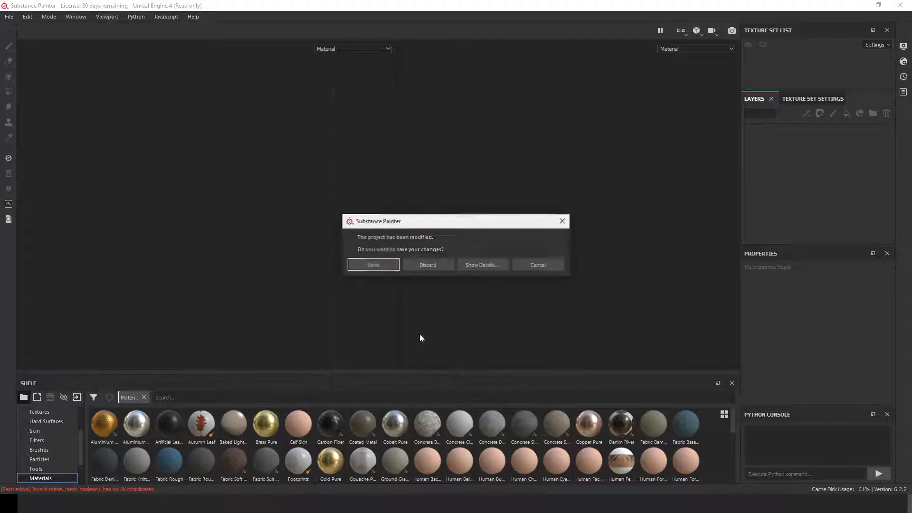
click(426, 266)
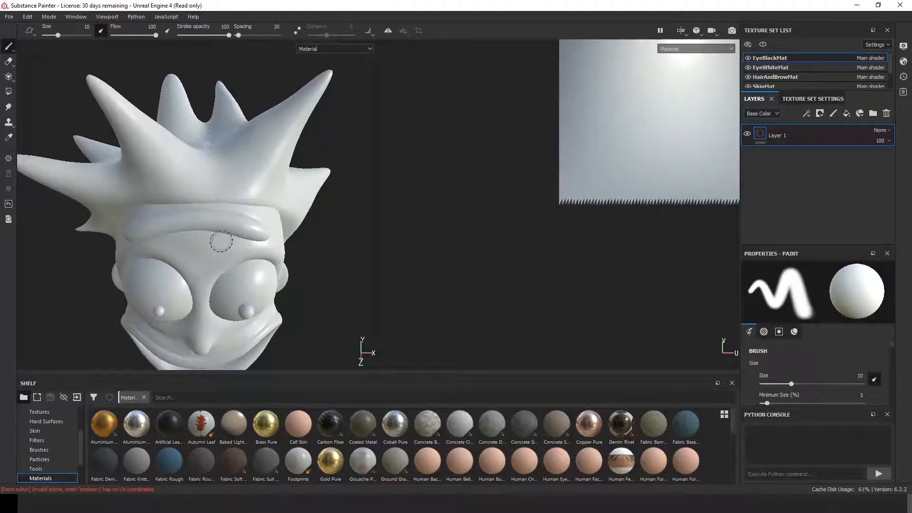
scroll(221, 241, down, 4)
alt+drag(253, 275, 267, 186)
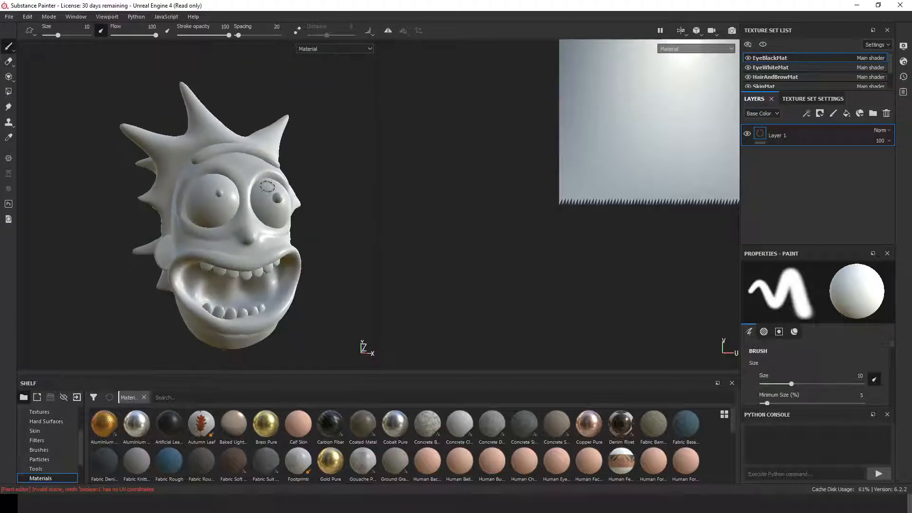
Switch to Houdini and examine the head's UV layout, returning to the perspective view.
key(alt+Tab)
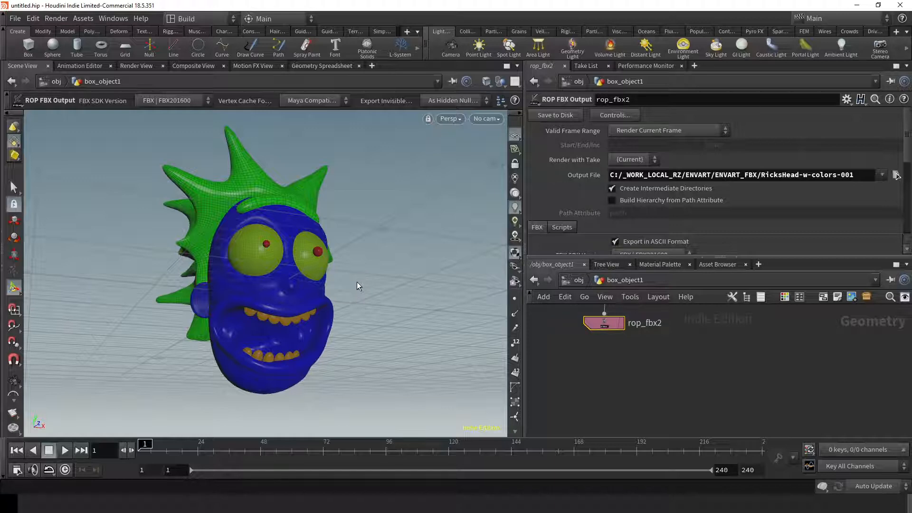
key(space+5)
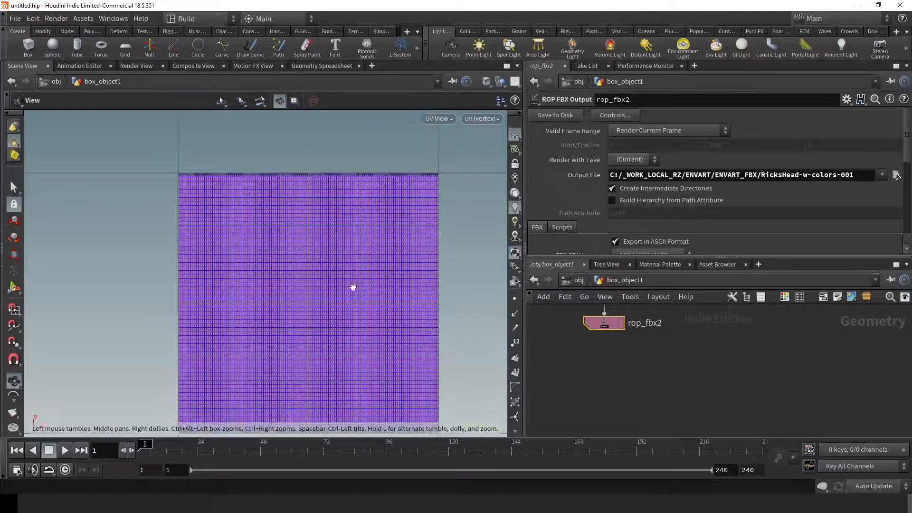
key(space+1)
key(alt+Tab)
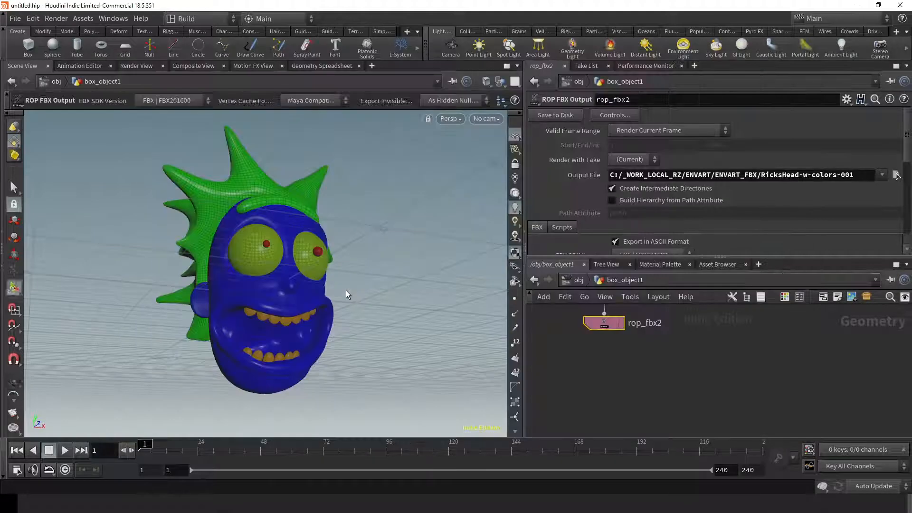
Launch ZBrush 2021 and close its Home Page and LightBox to clear the canvas.
key(super)
text(zbrush)
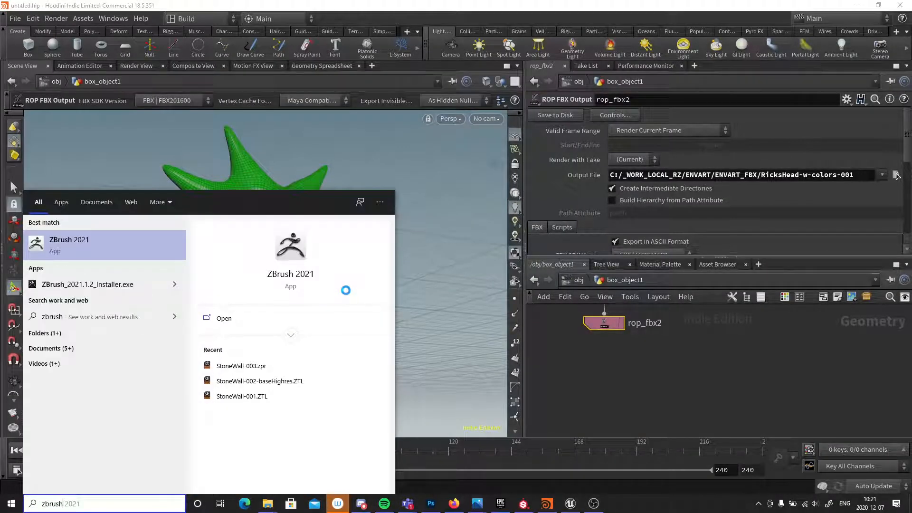
key(Return)
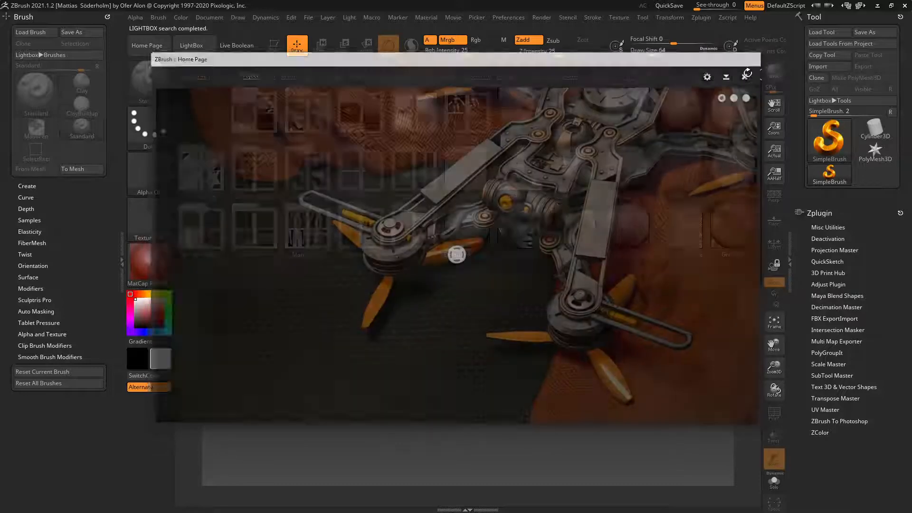
click(748, 76)
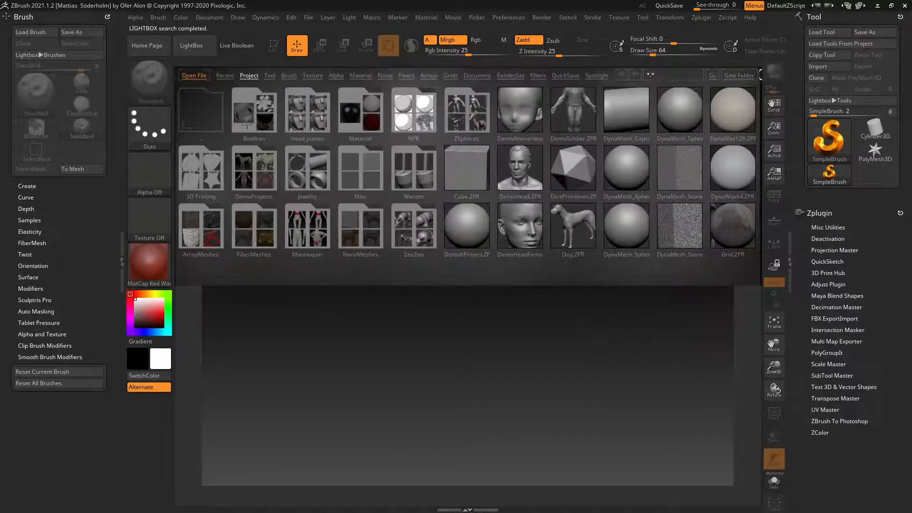
click(191, 45)
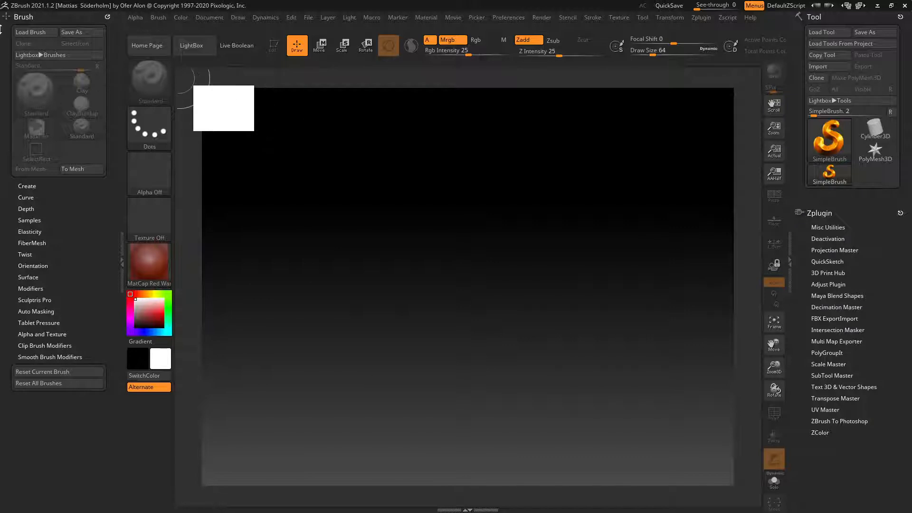
click(879, 34)
click(422, 240)
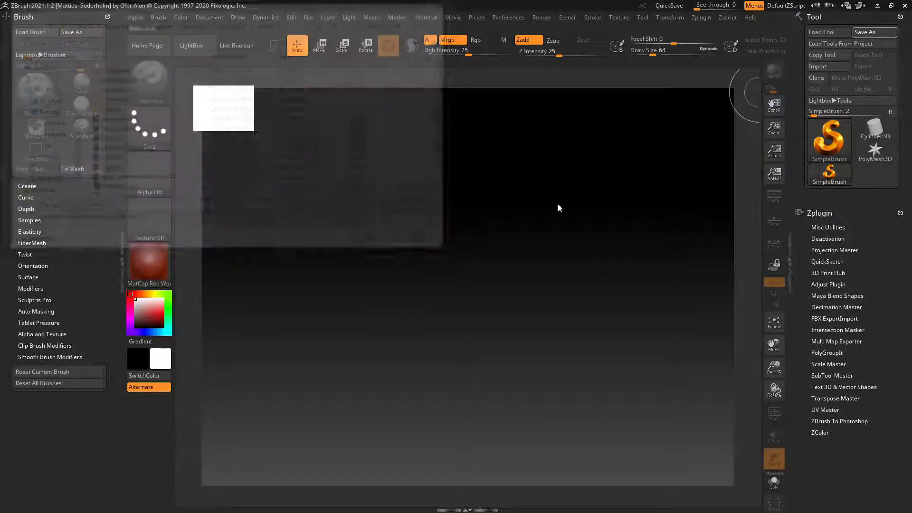
Start an import with the FBX ExportImport plugin and go to C:/_WORK_LOCAL_RZ/ENVART/ENVART_FBX.
drag(799, 371, 798, 353)
click(830, 301)
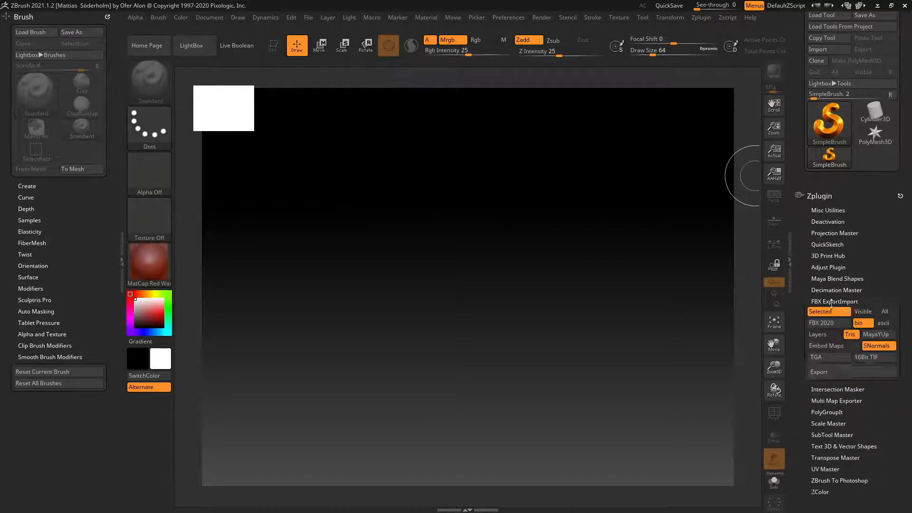
drag(802, 421, 803, 307)
click(836, 284)
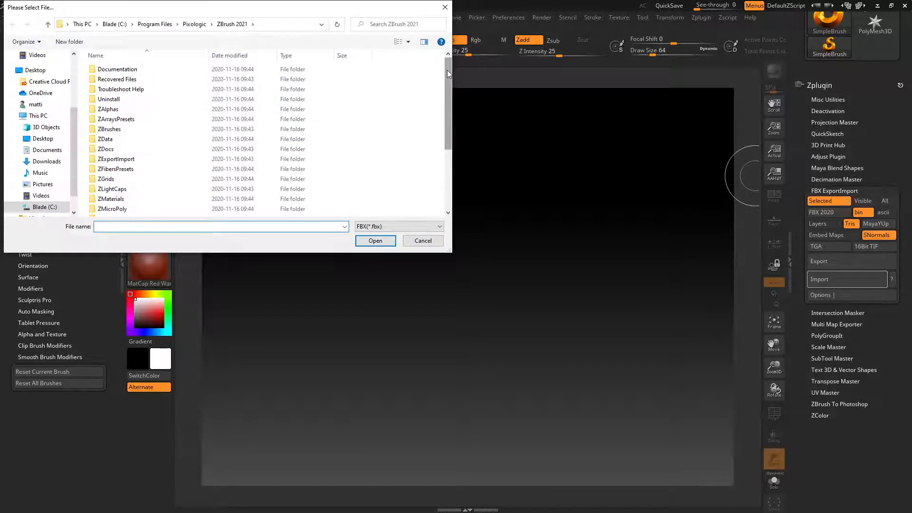
mouse_move(446, 72)
mouse_down()
mouse_move(448, 89)
mouse_move(447, 59)
mouse_up()
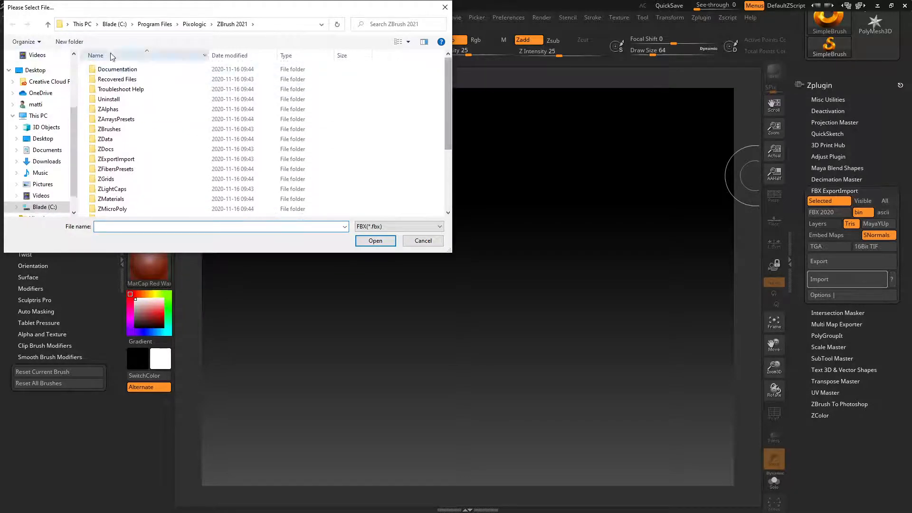
click(114, 24)
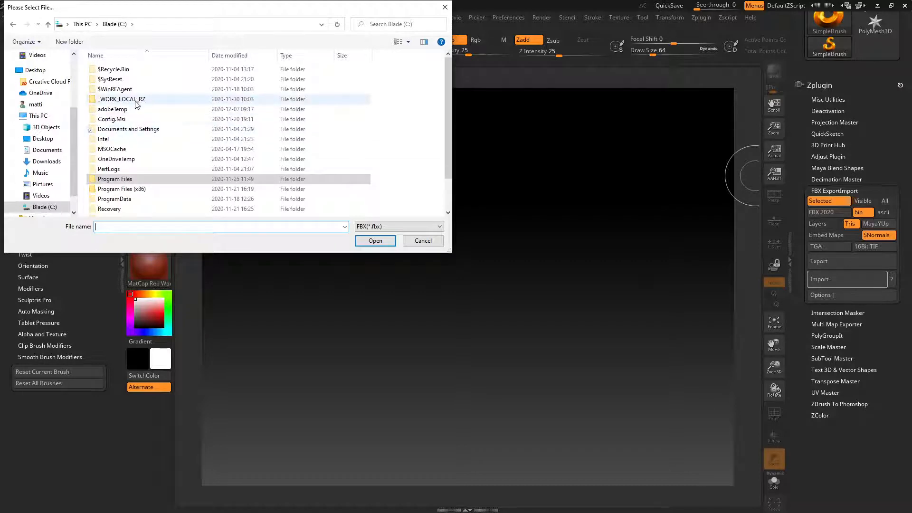
double_click(134, 101)
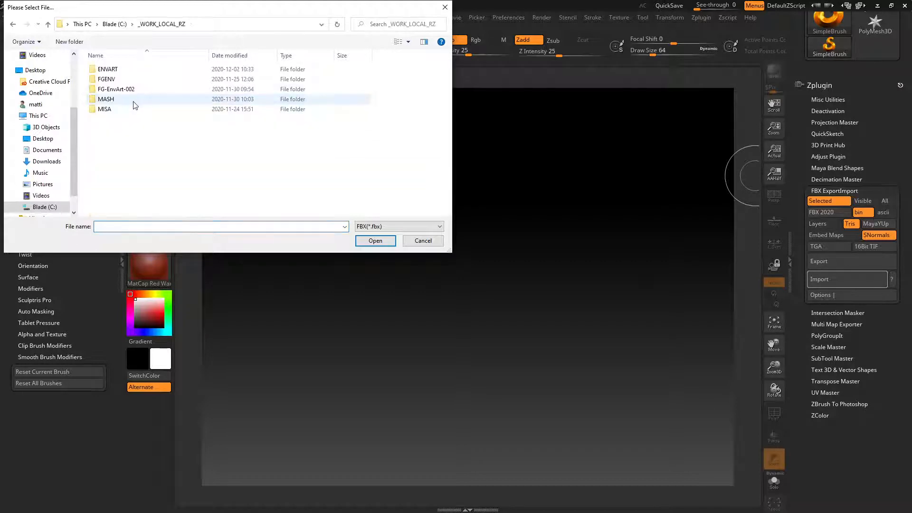
double_click(124, 70)
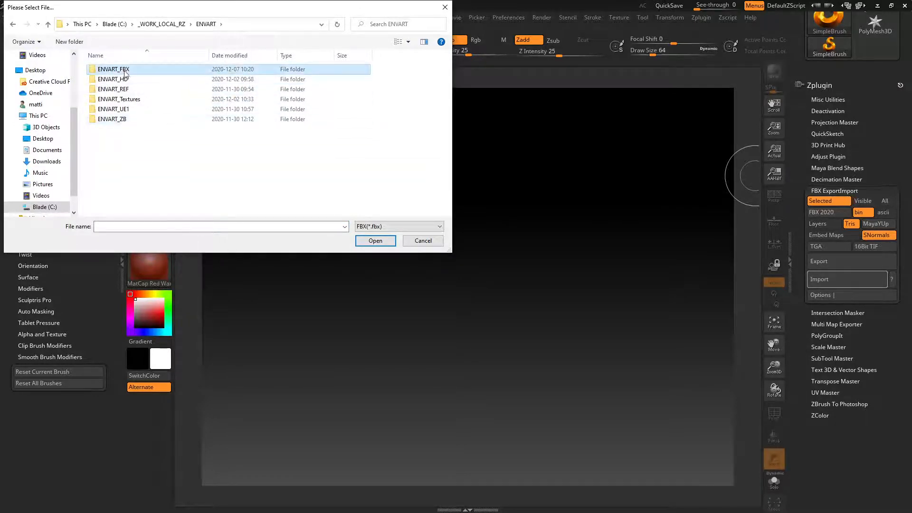
double_click(131, 72)
Import RicksHead-w-colors-001.fbx and place the head on the canvas in Edit mode.
scroll(333, 114, down, 6)
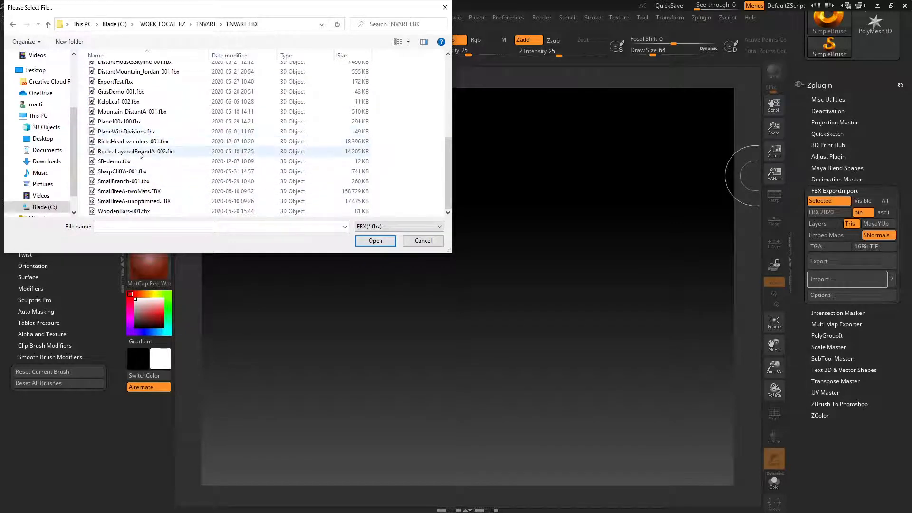
click(135, 142)
click(375, 240)
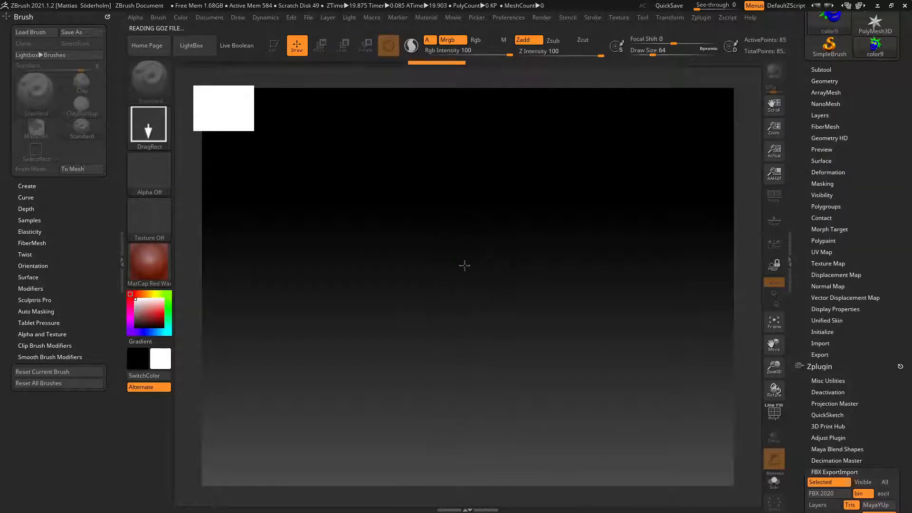
mouse_move(464, 265)
mouse_down()
mouse_move(473, 437)
mouse_move(495, 433)
mouse_up()
key(t)
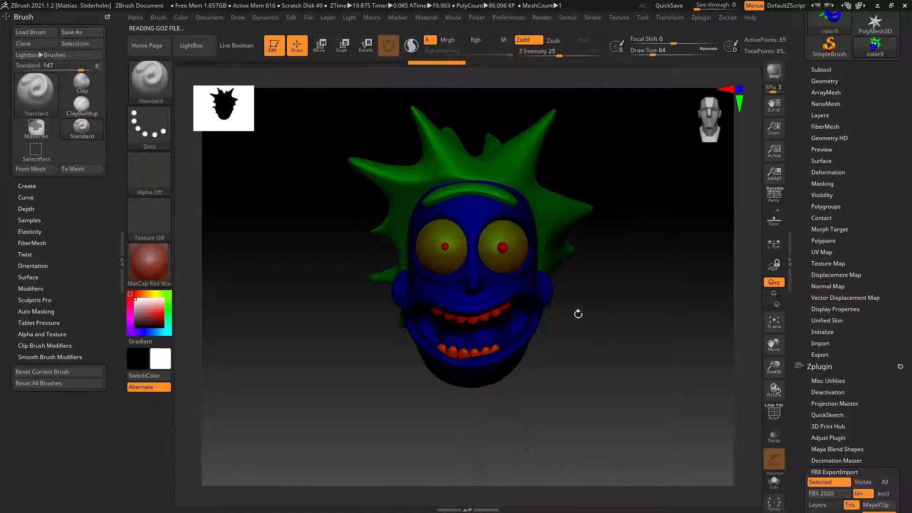
Unwrap the head with UV Master using Symmetry and control painting, with Attract areas generated from ambient occlusion.
mouse_move(578, 313)
mouse_down()
mouse_move(582, 320)
mouse_move(571, 318)
mouse_move(617, 323)
mouse_up()
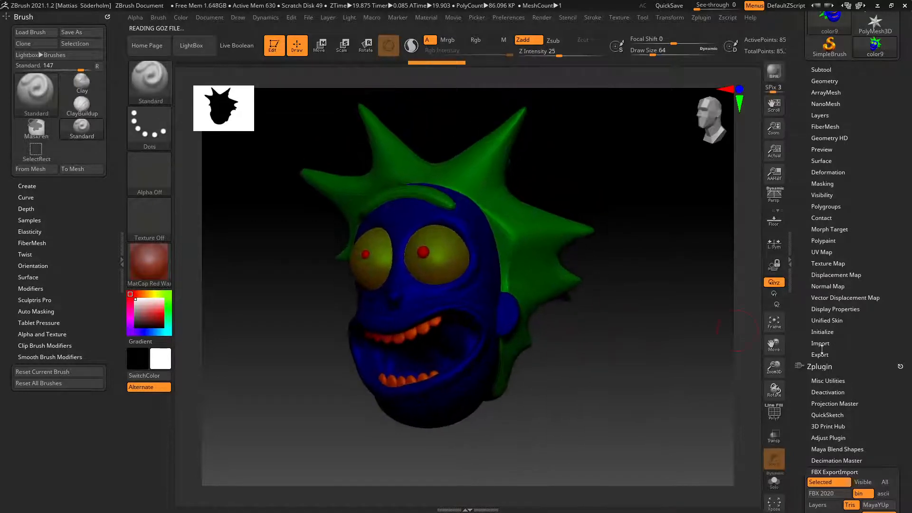
scroll(809, 280, down, 5)
scroll(809, 280, down, 6)
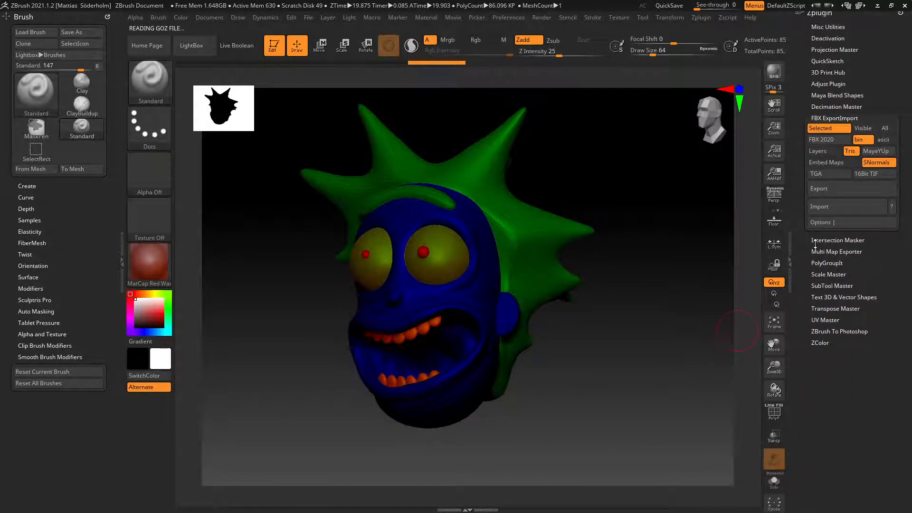
scroll(825, 254, up, 1)
click(821, 324)
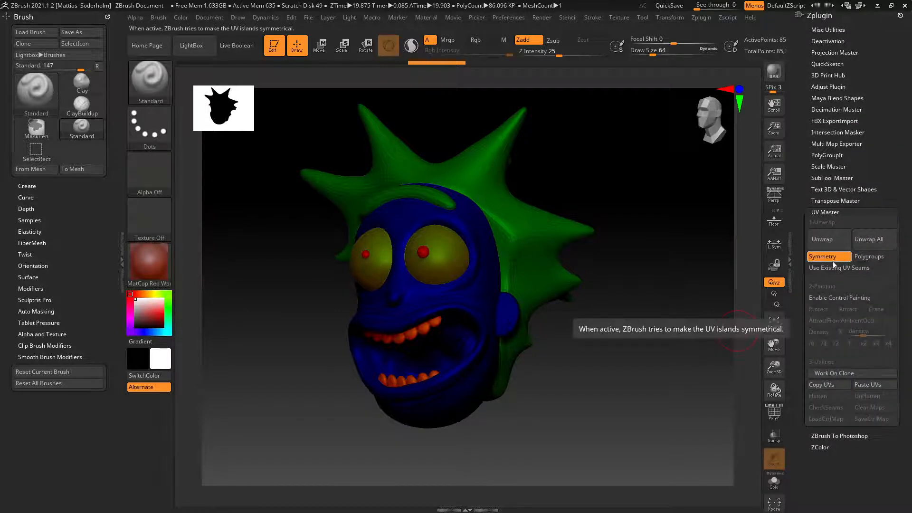
click(848, 300)
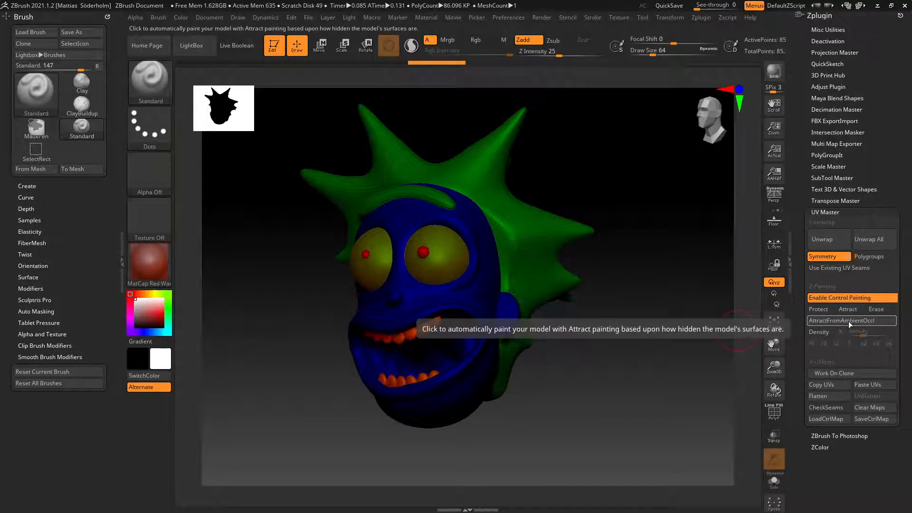
click(854, 321)
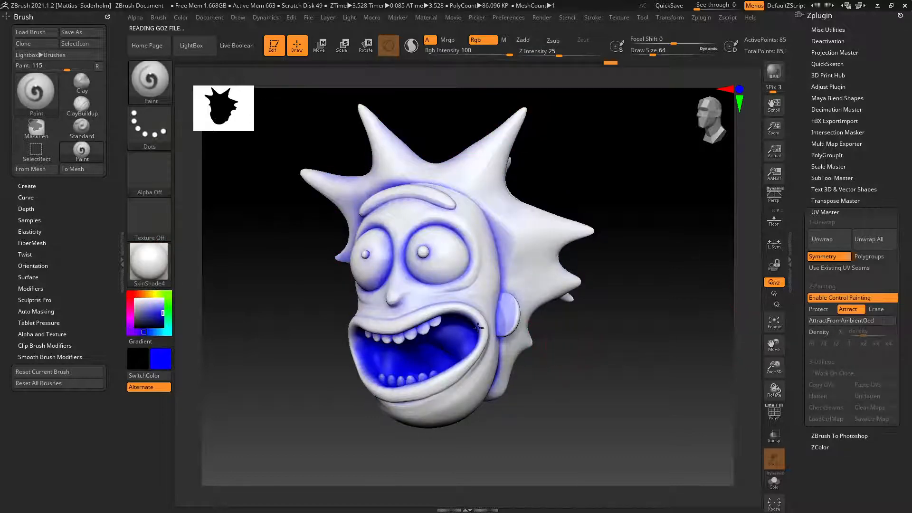
click(831, 243)
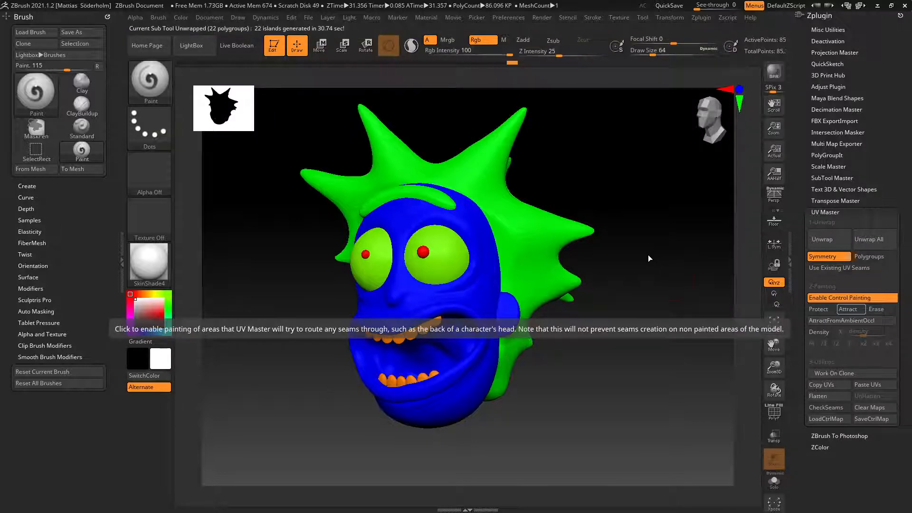
Flatten the head to inspect its unwrapped UV layout, and unflatten it back to the 3D model.
scroll(803, 245, up, 4)
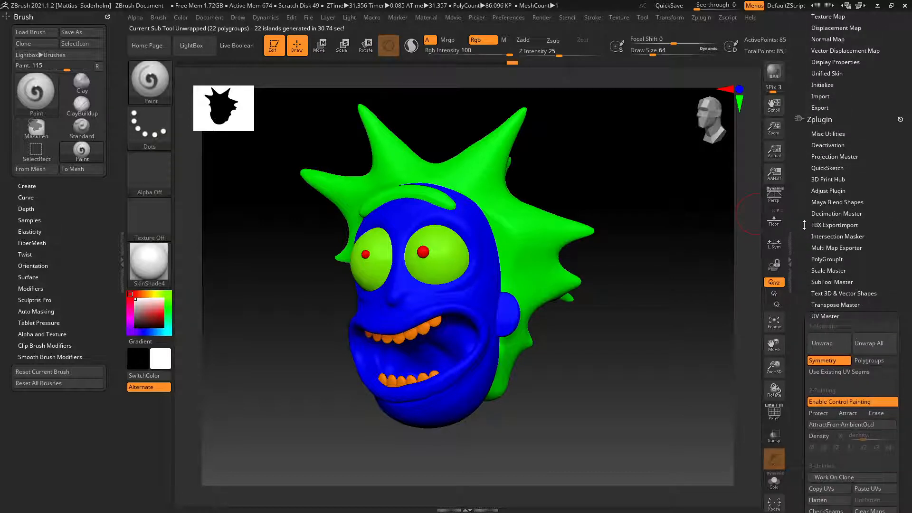
scroll(804, 224, up, 1)
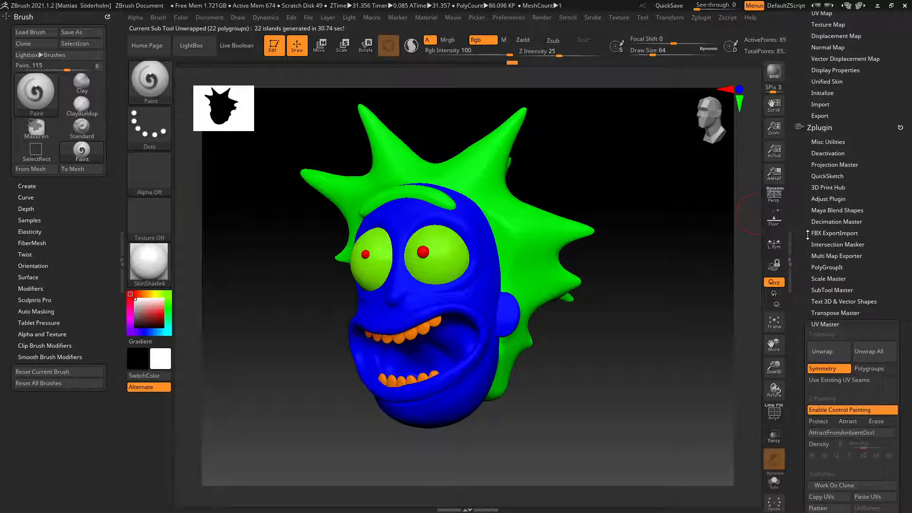
scroll(807, 234, down, 7)
click(827, 337)
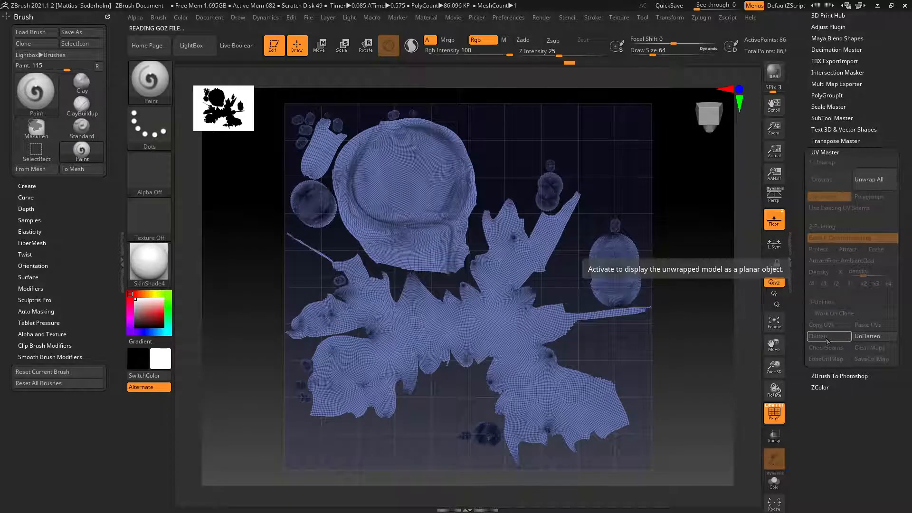
click(866, 335)
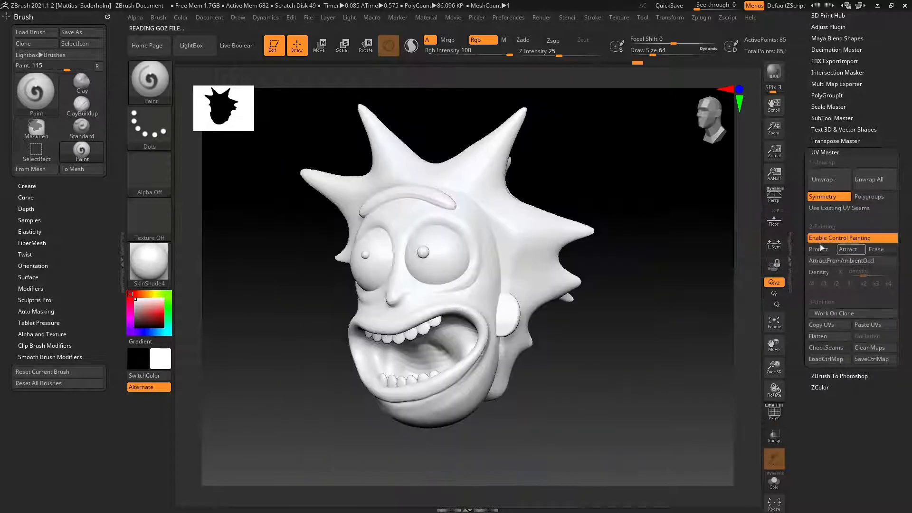
Check the head's UV distortion with the lettered checker Texture 19 as texture map, and turn the texture off again.
scroll(804, 196, up, 7)
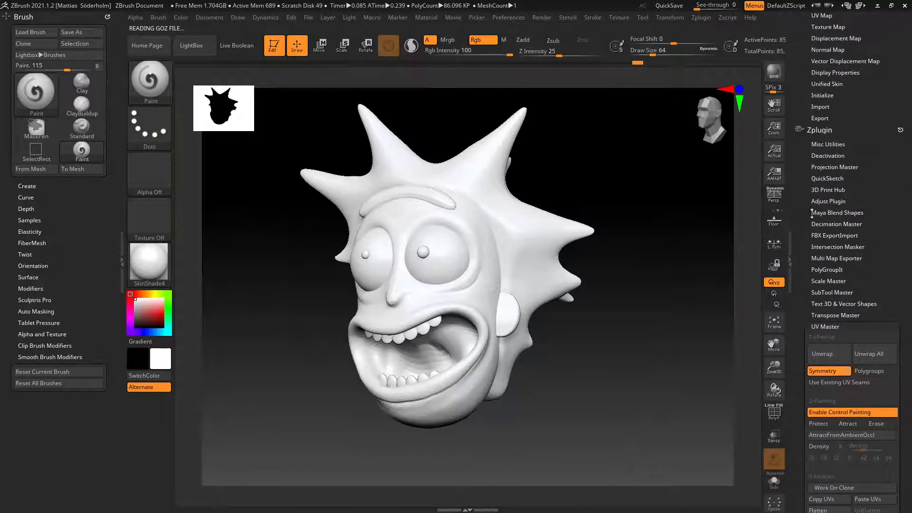
scroll(805, 204, up, 6)
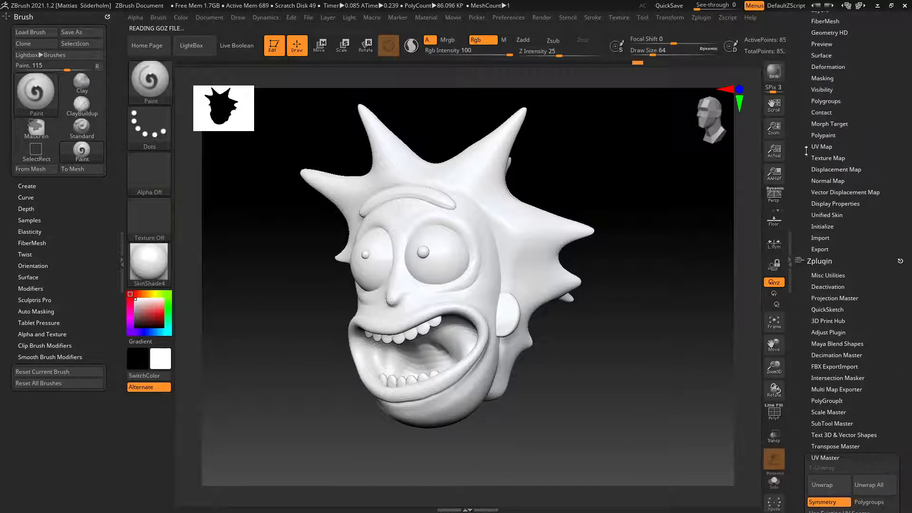
click(829, 189)
click(818, 223)
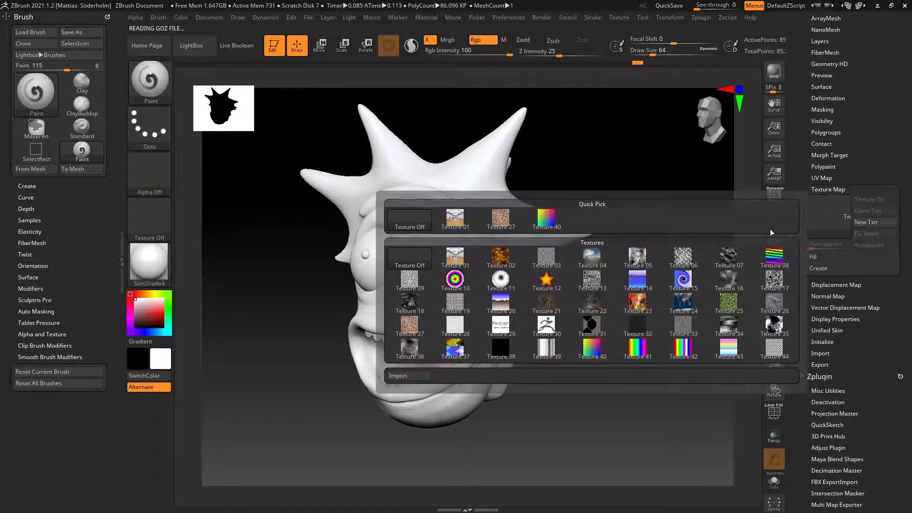
click(460, 304)
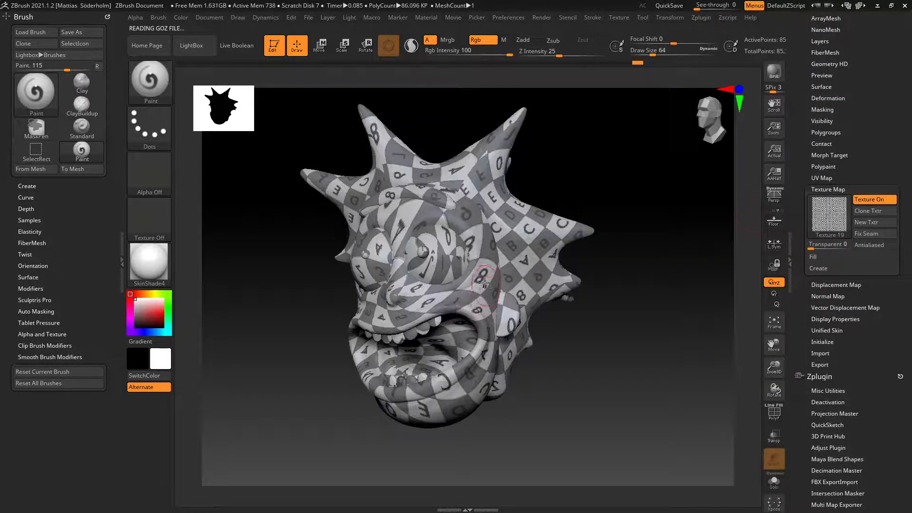
right_drag(456, 283, 494, 255)
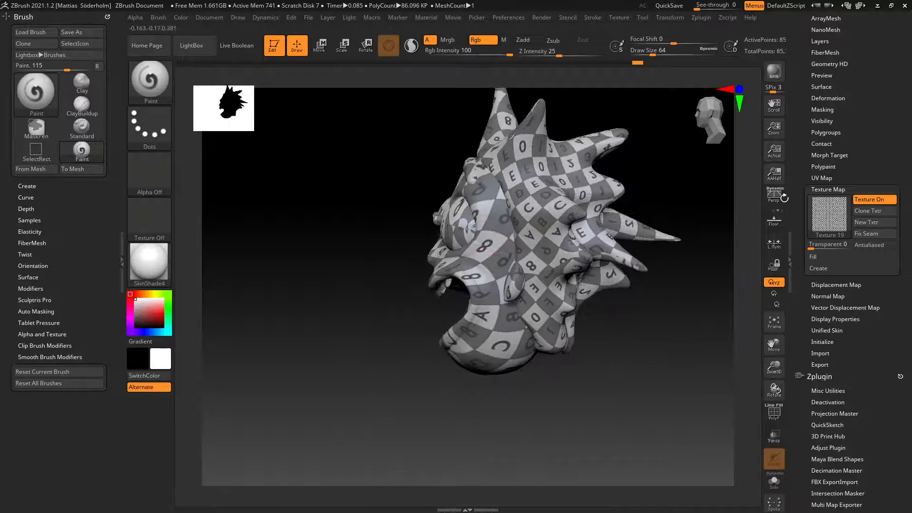
click(874, 199)
Create polygroups for the head's separate parts with Auto Groups and turn on the PolyFrame display.
scroll(795, 270, up, 4)
scroll(796, 270, down, 2)
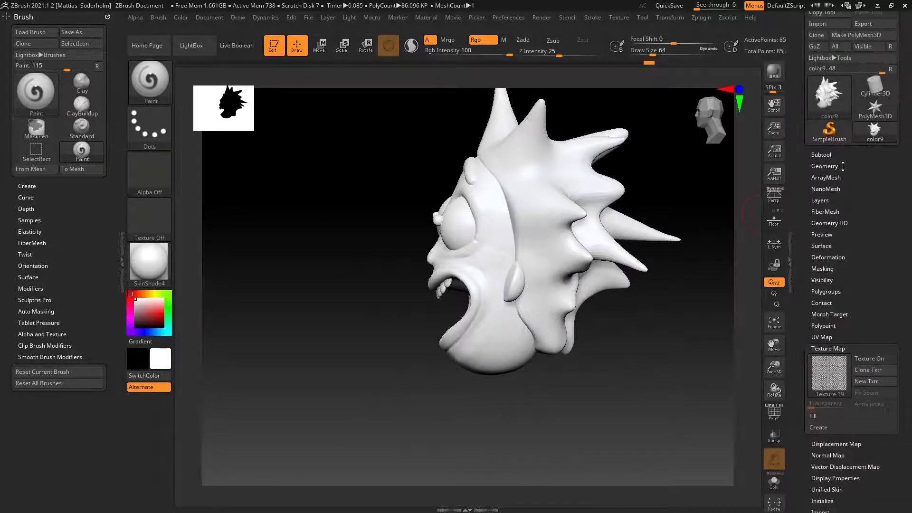
scroll(806, 285, down, 1)
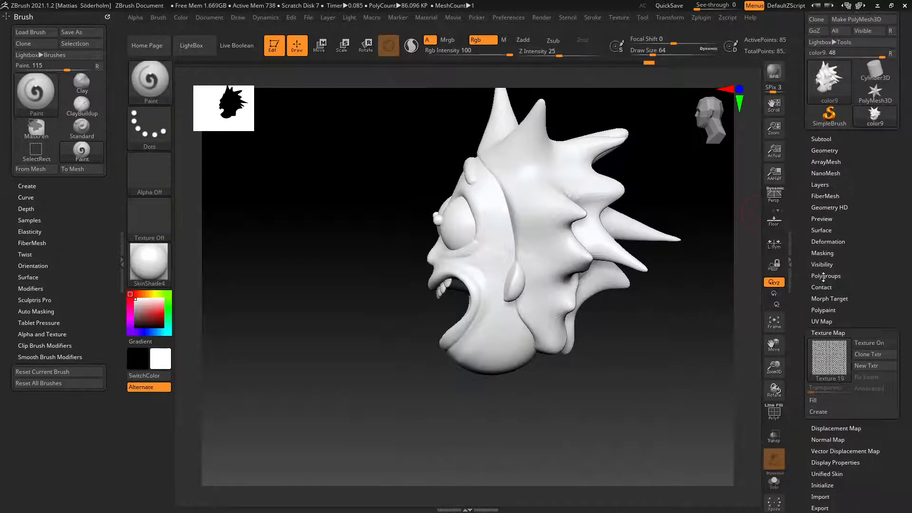
click(826, 275)
scroll(827, 266, down, 3)
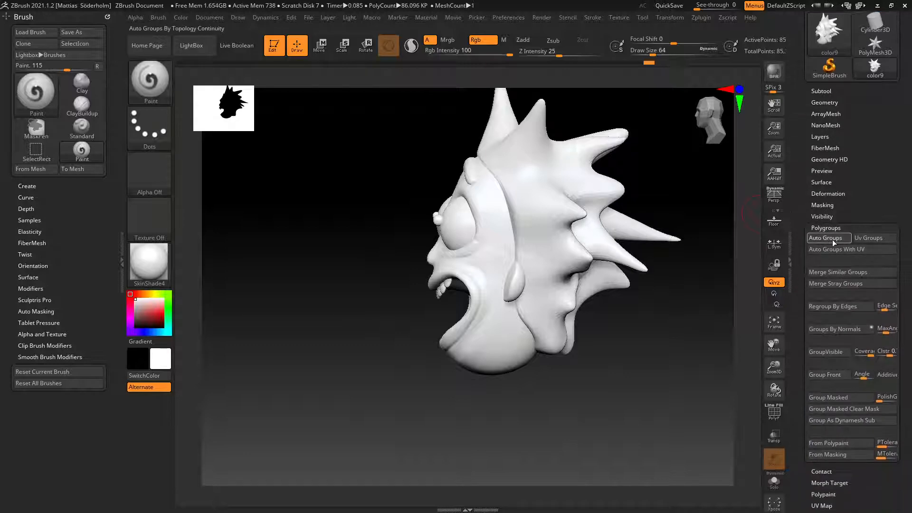
click(775, 413)
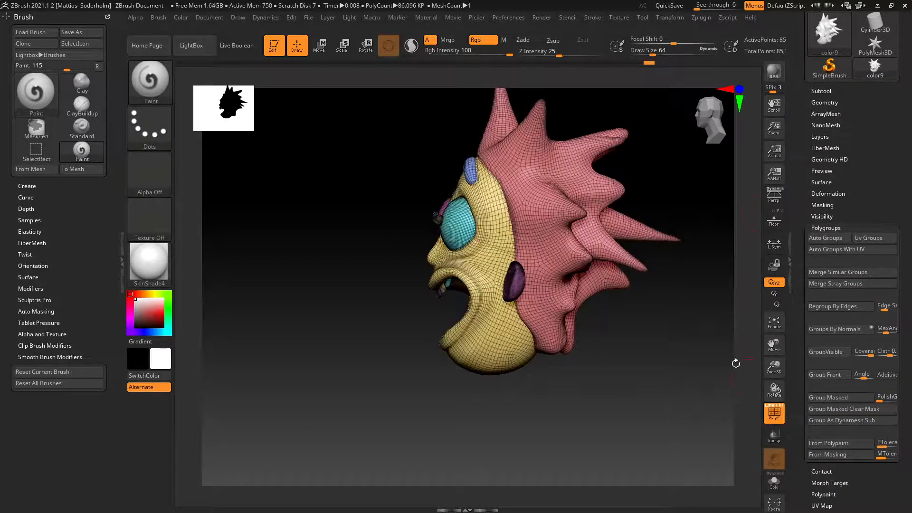
mouse_move(599, 304)
mouse_down()
mouse_move(536, 306)
mouse_move(544, 289)
mouse_move(588, 309)
mouse_move(572, 293)
mouse_move(617, 298)
mouse_up()
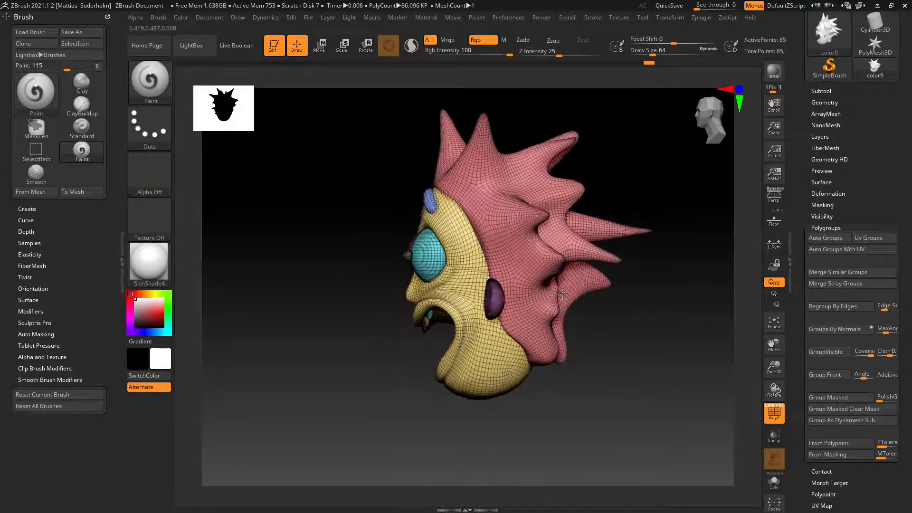
Isolate the yellow head-skin polygroup by hiding the hair, eyes, ears, brow and teeth.
key(ctrl+shift)
ctrl+shift+click(510, 216)
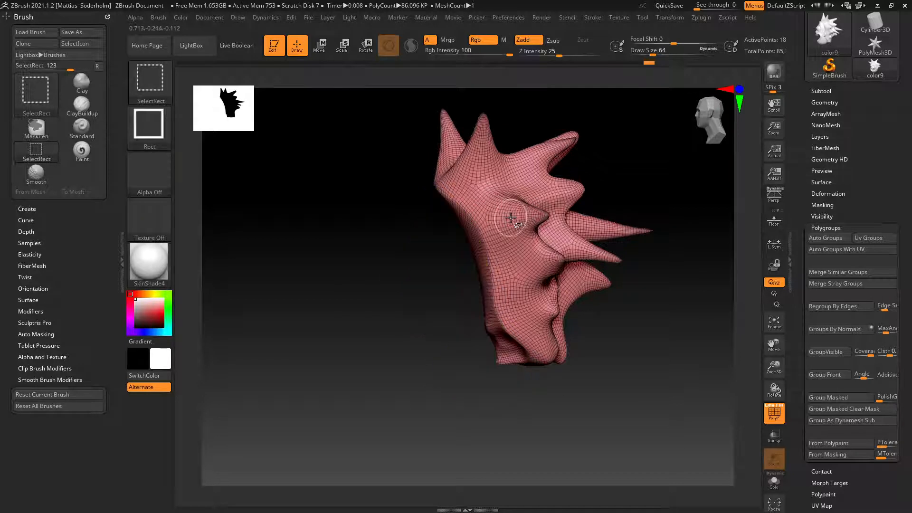
ctrl+shift+click(656, 174)
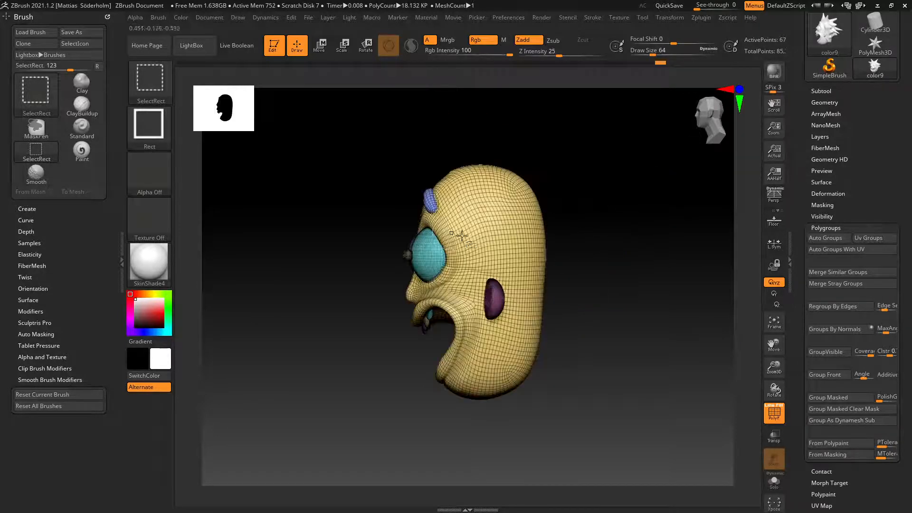
ctrl+shift+click(490, 249)
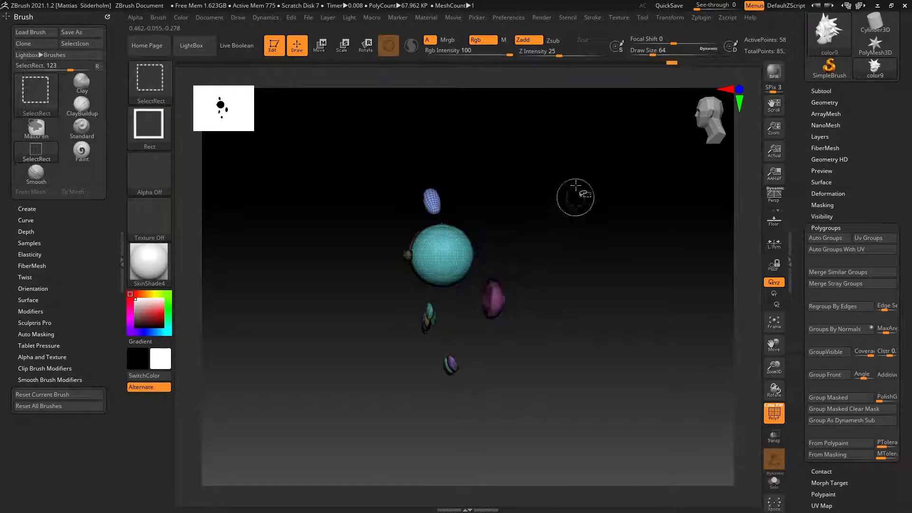
ctrl+shift+drag(576, 197, 637, 208)
ctrl+shift+click(539, 218)
drag(569, 232, 528, 124)
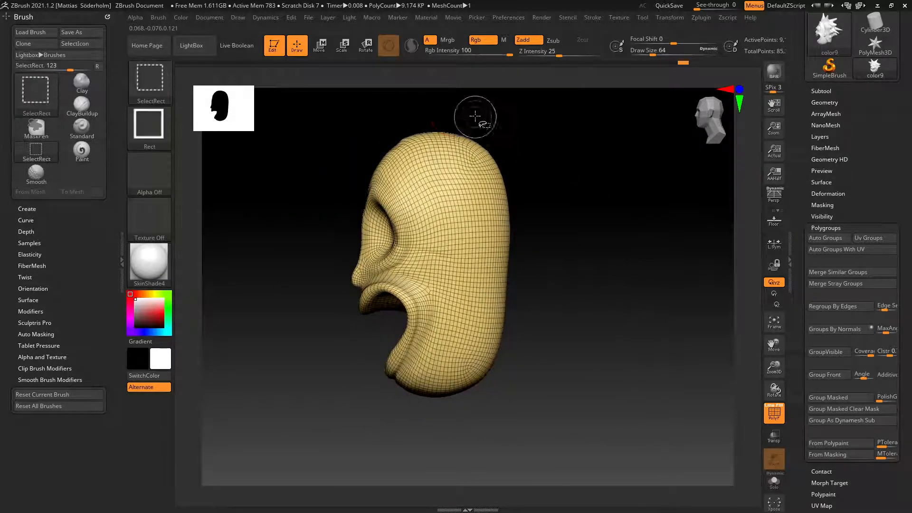
Isolate the back of the skin with the SelectLasso brush, assign it a new polygroup and show the whole model.
ctrl+shift+click(155, 81)
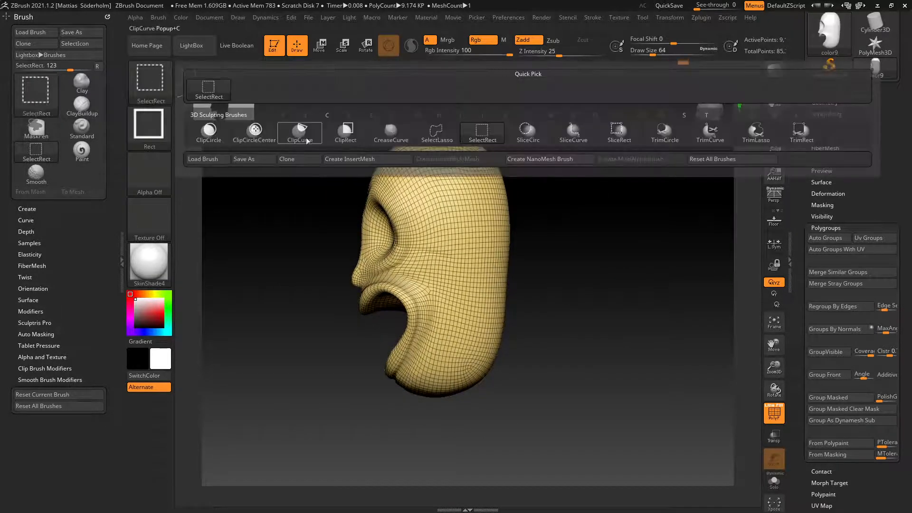
click(436, 133)
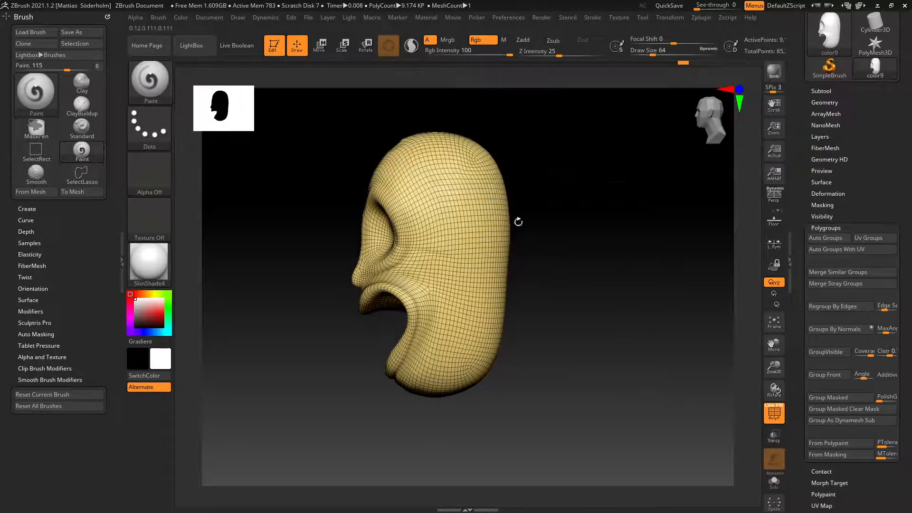
mouse_move(432, 110)
alt+mouse_down()
mouse_move(437, 133)
mouse_move(436, 114)
alt+mouse_up()
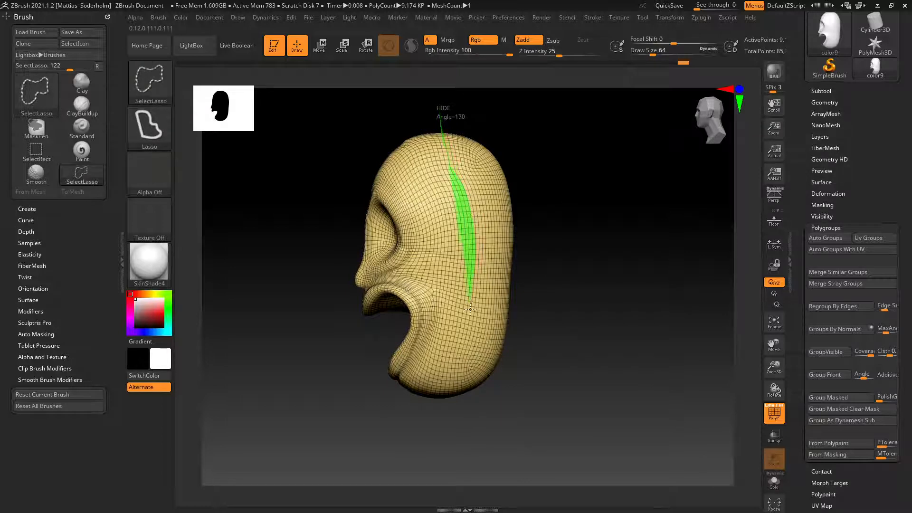
mouse_move(473, 352)
ctrl+shift+mouse_down()
mouse_move(563, 377)
mouse_move(587, 114)
ctrl+shift+mouse_up()
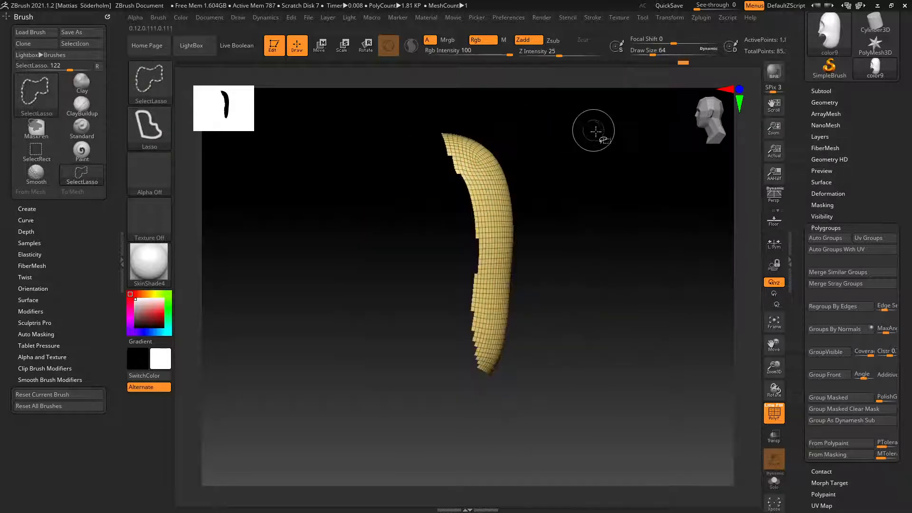
mouse_move(607, 194)
mouse_down()
mouse_move(576, 212)
mouse_move(593, 209)
mouse_up()
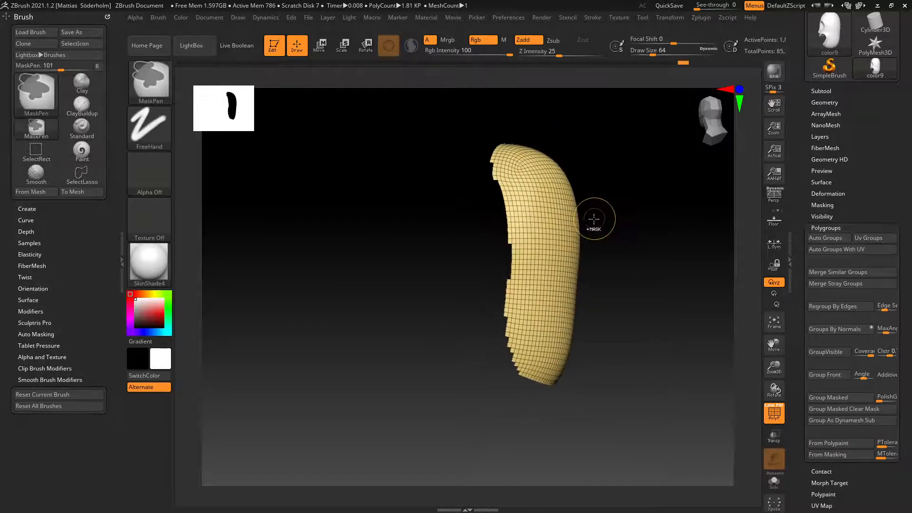
key(ctrl+w)
ctrl+shift+click(652, 228)
mouse_move(389, 327)
mouse_down()
mouse_move(380, 326)
mouse_move(400, 322)
mouse_move(372, 299)
mouse_up()
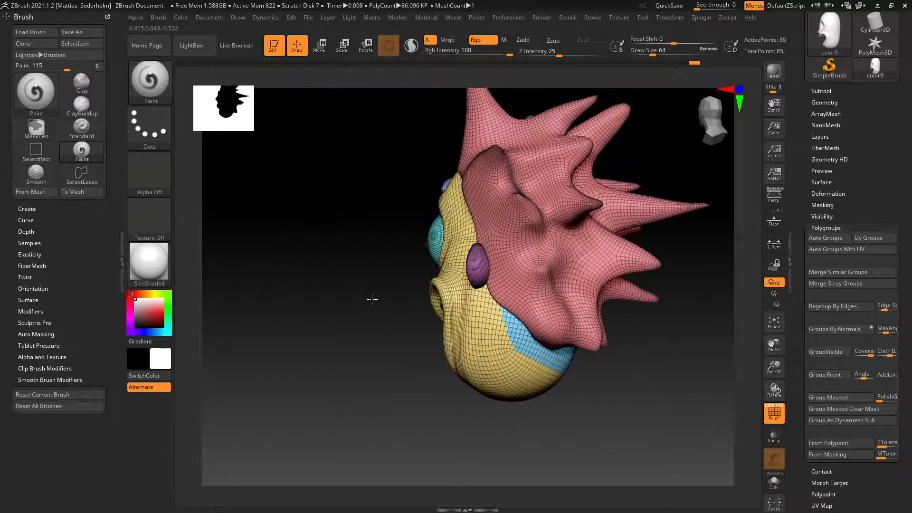
Switch back to the SelectRect brush and isolate the yellow front and blue back polygroups of the head skin.
ctrl+shift+click(496, 375)
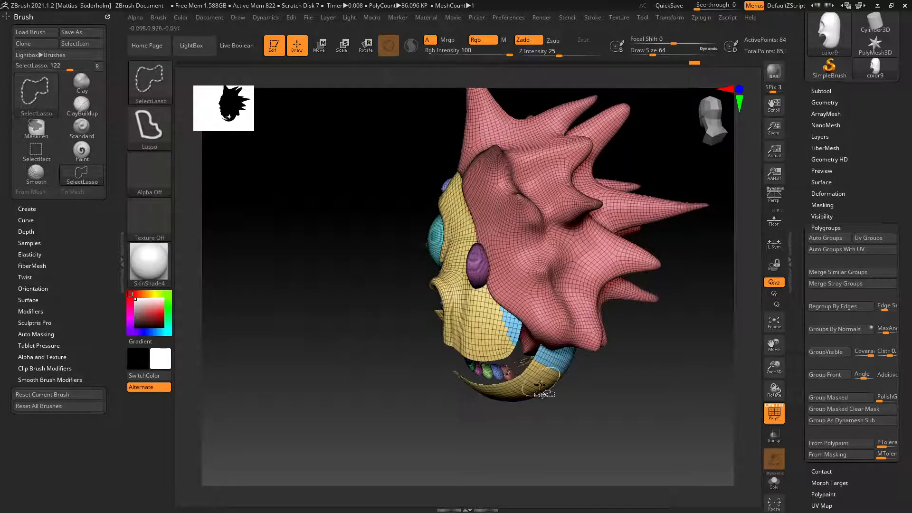
ctrl+shift+click(592, 383)
ctrl+shift+click(137, 79)
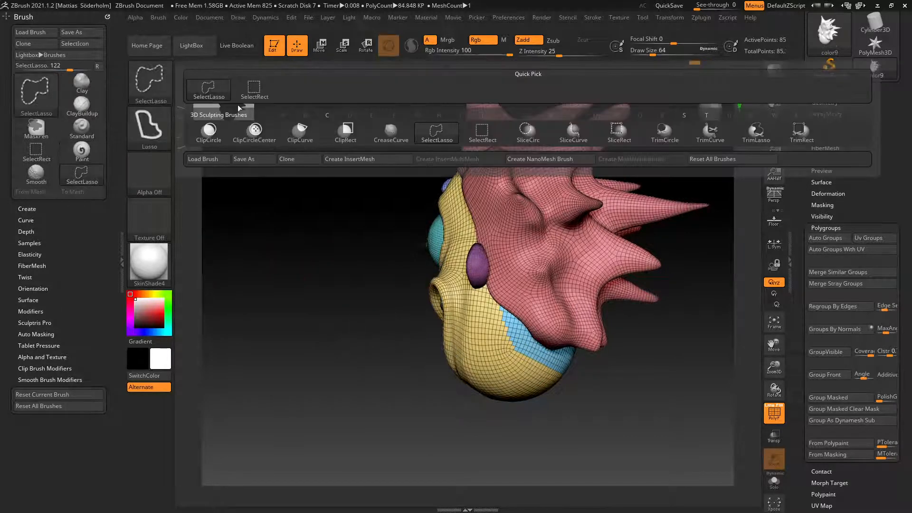
ctrl+shift+click(253, 94)
ctrl+shift+click(503, 372)
drag(564, 362, 569, 404)
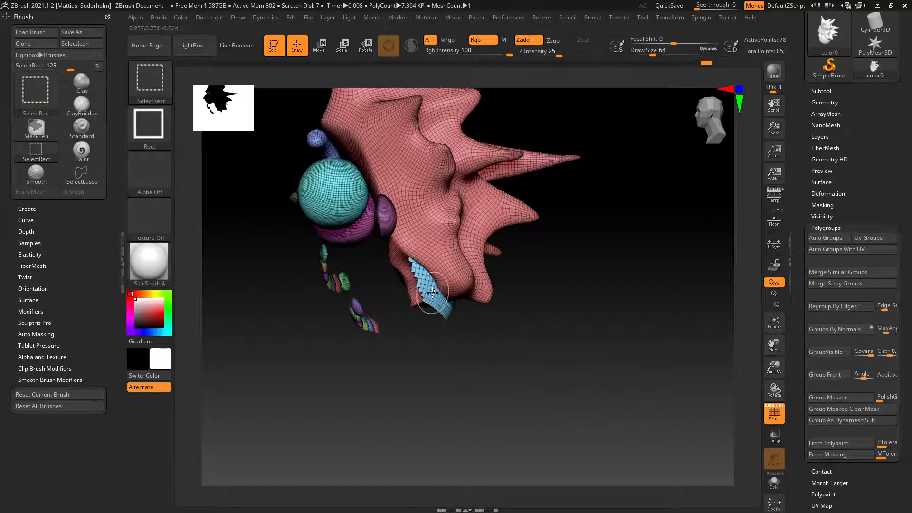
ctrl+shift+click(530, 306)
drag(546, 314, 531, 305)
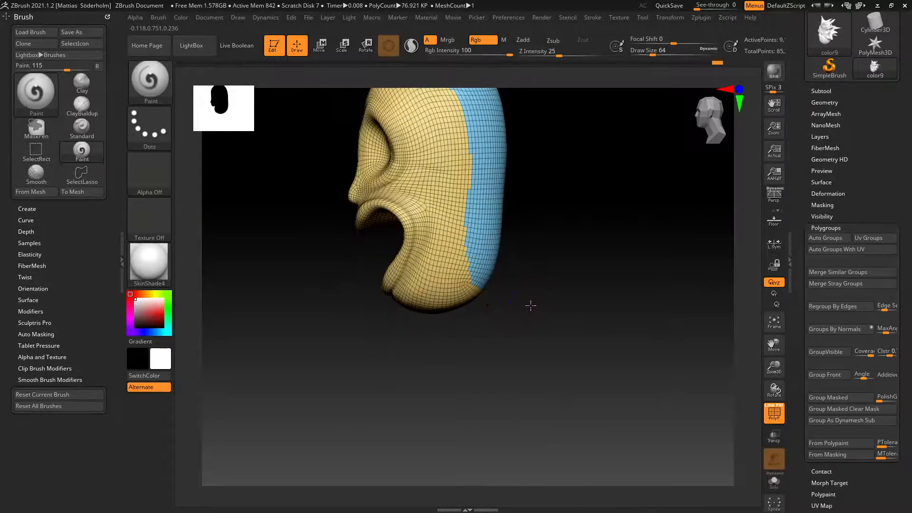
key(ctrl+shift)
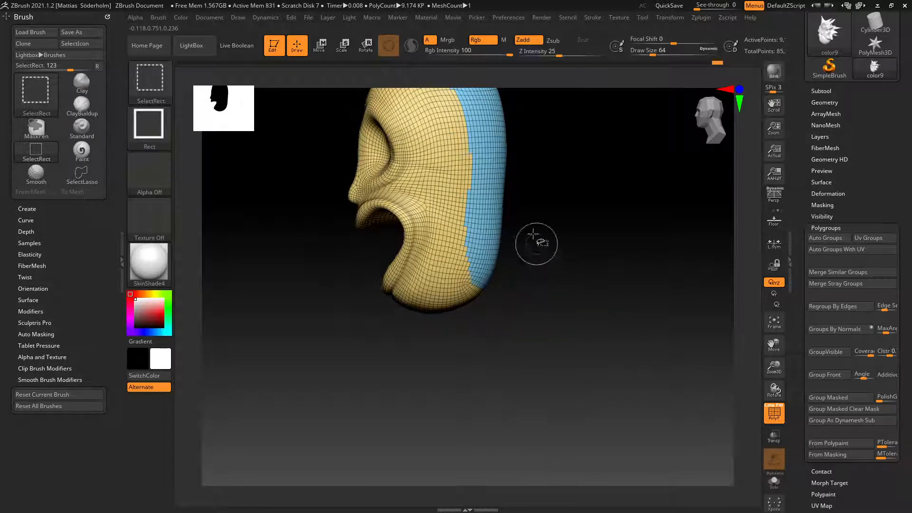
ctrl+shift+click(483, 205)
ctrl+shift+click(605, 242)
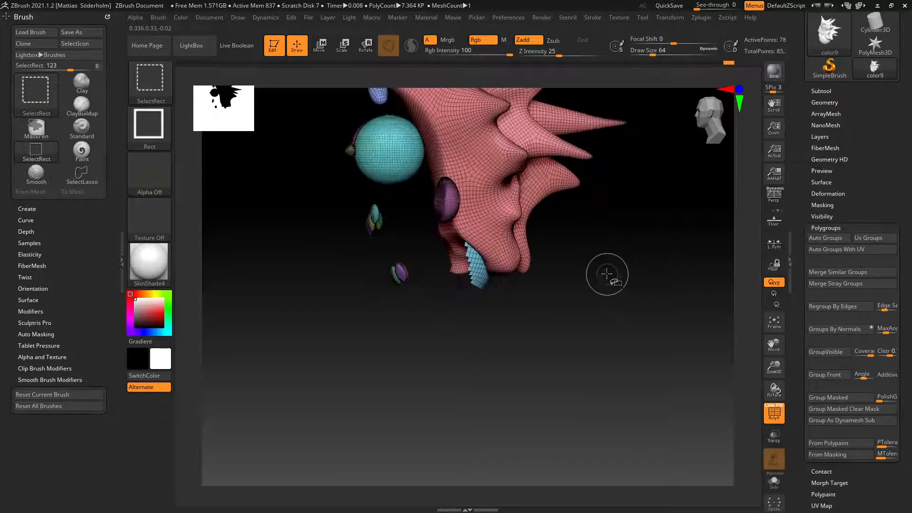
ctrl+shift+click(570, 271)
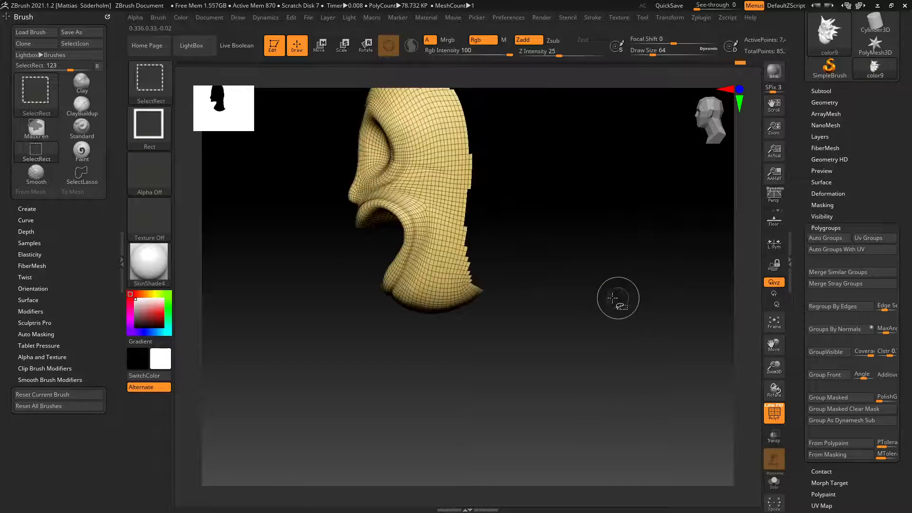
ctrl+shift+click(437, 347)
key(ctrl+z)
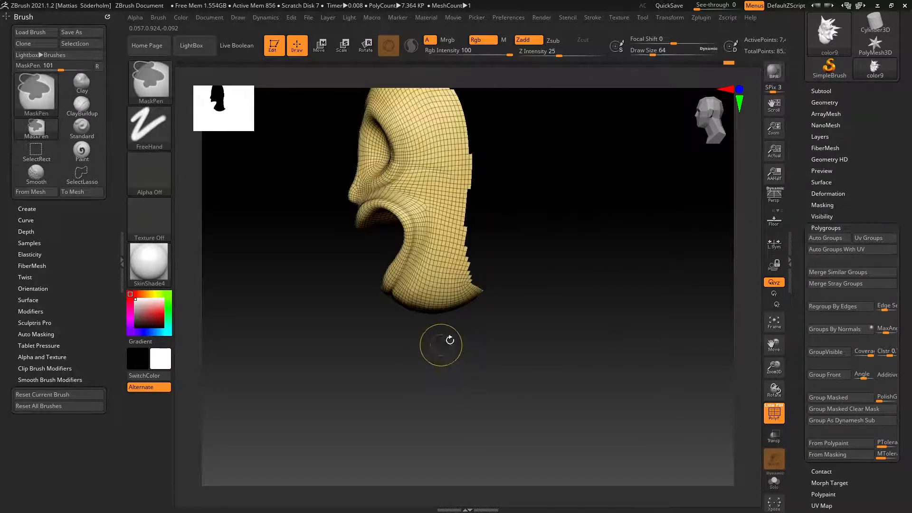
key(ctrl+z)
Hide the blue back-skin polygroup, grow the visible front skin past its border and assign it one new polygroup.
drag(460, 326, 515, 286)
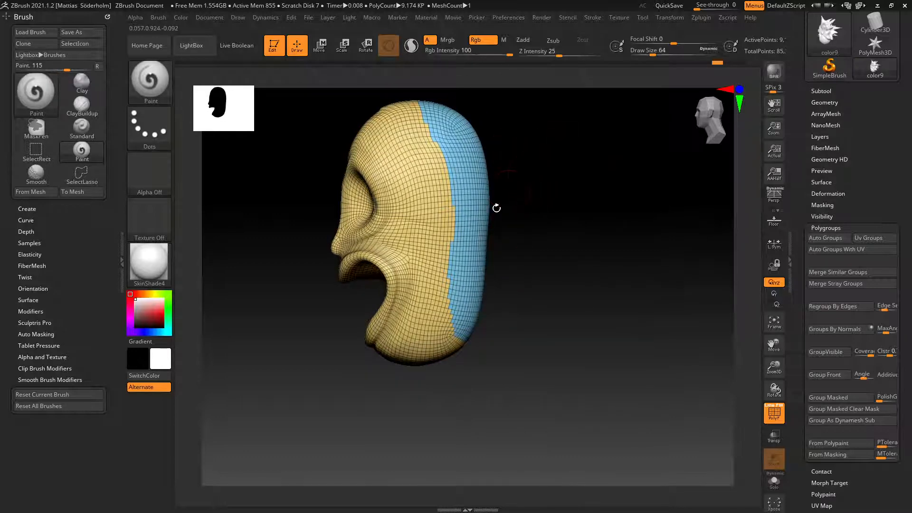
mouse_move(496, 208)
mouse_down()
mouse_move(446, 290)
mouse_move(456, 305)
mouse_move(439, 311)
mouse_up()
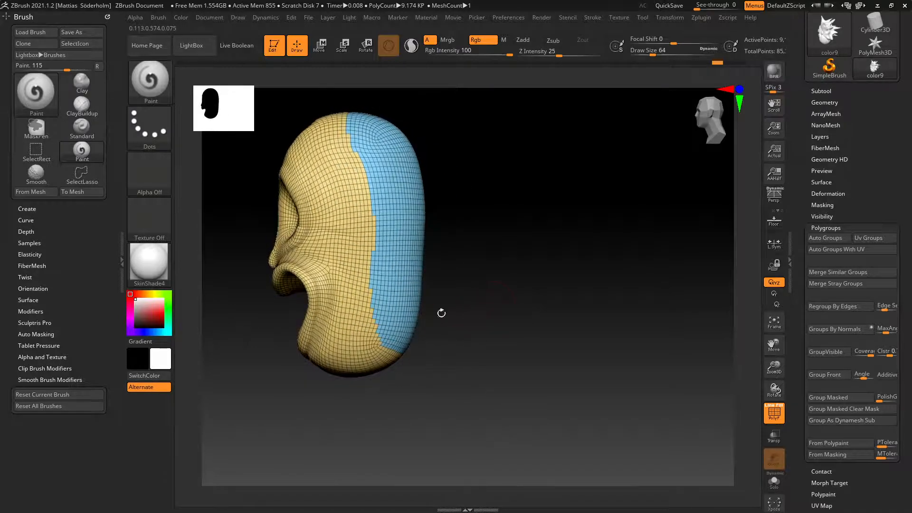
ctrl+alt+shift+click(417, 299)
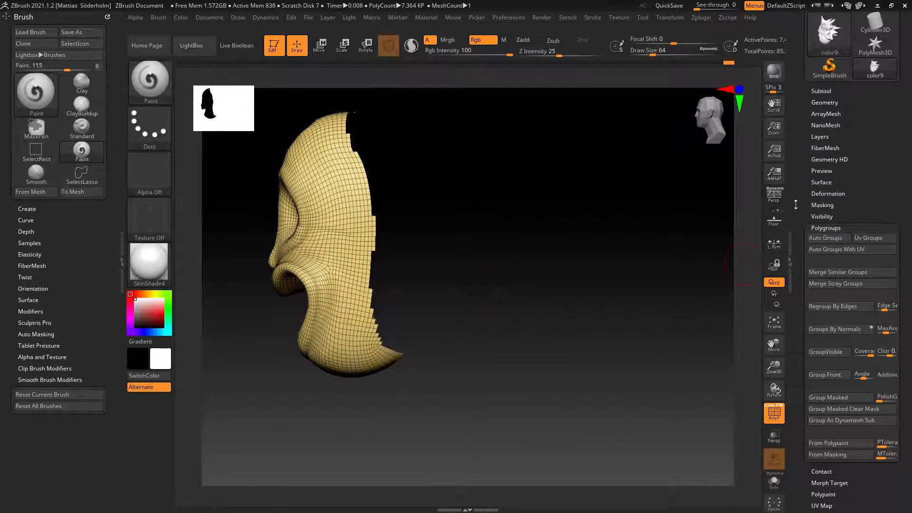
scroll(796, 204, up, 4)
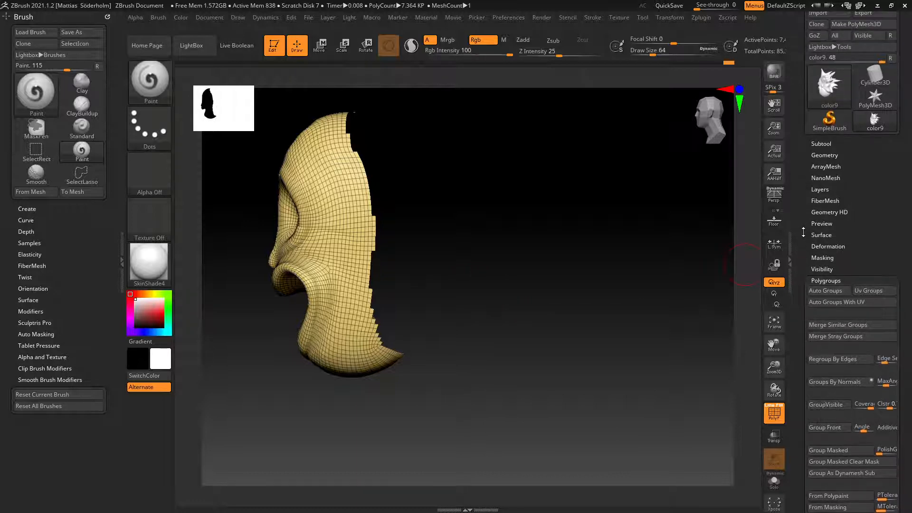
scroll(804, 254, down, 1)
click(822, 258)
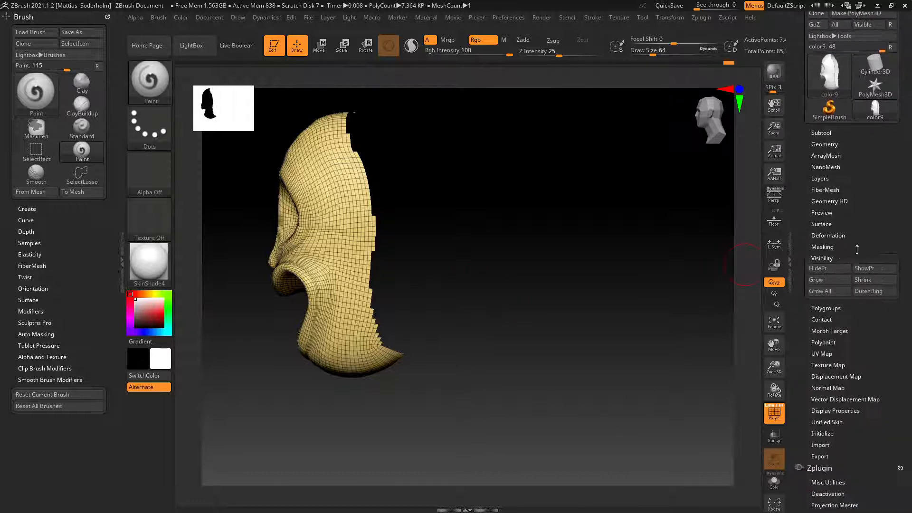
click(820, 289)
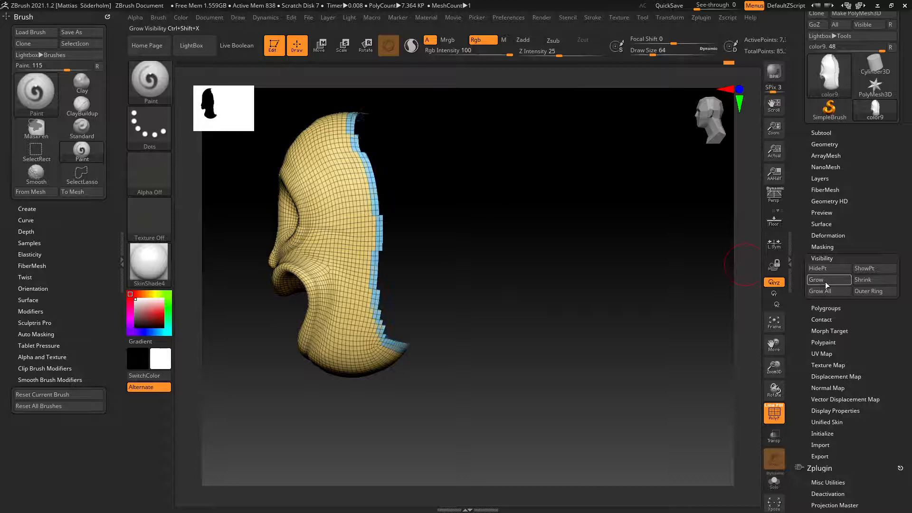
click(823, 285)
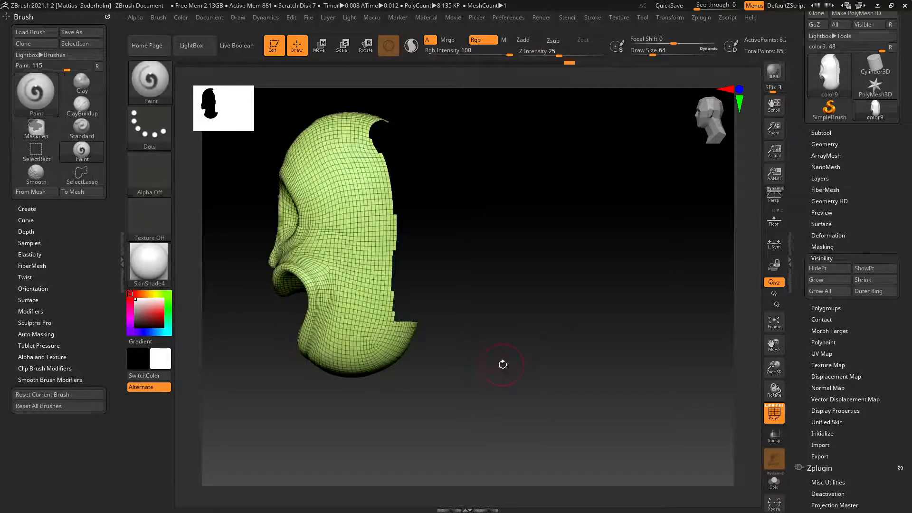
Leave the front skin unmasked and show the whole head with all its parts.
ctrl+click(476, 396)
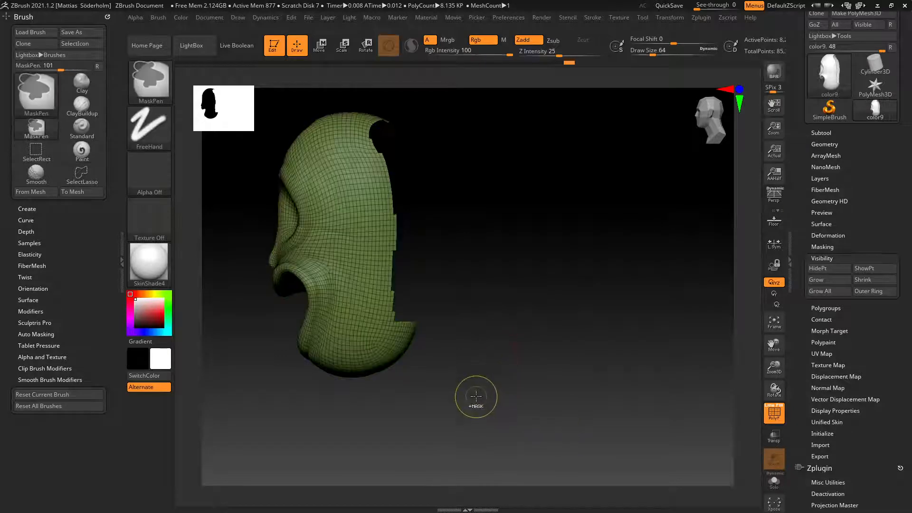
ctrl+click(458, 394)
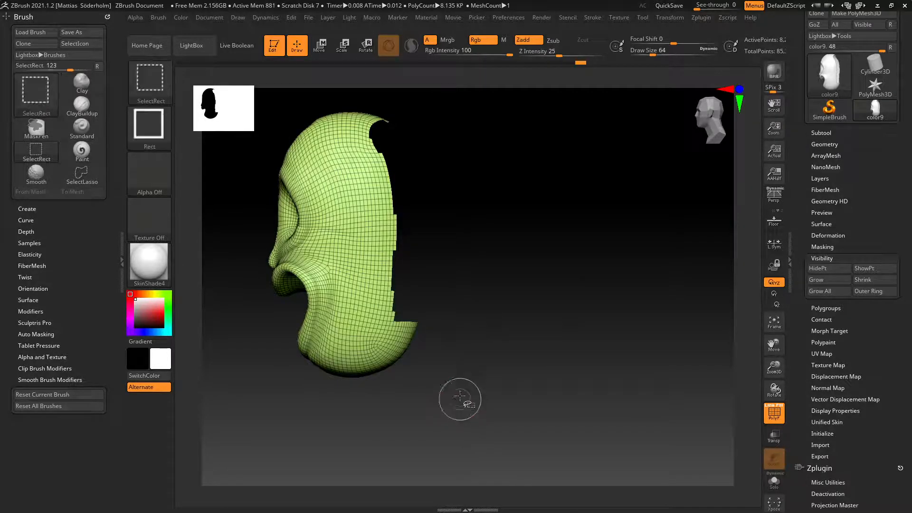
ctrl+shift+click(474, 391)
Isolate the two eyeball polygroups by hiding both of them and inverting the visibility.
drag(474, 391, 499, 366)
right_click(499, 367)
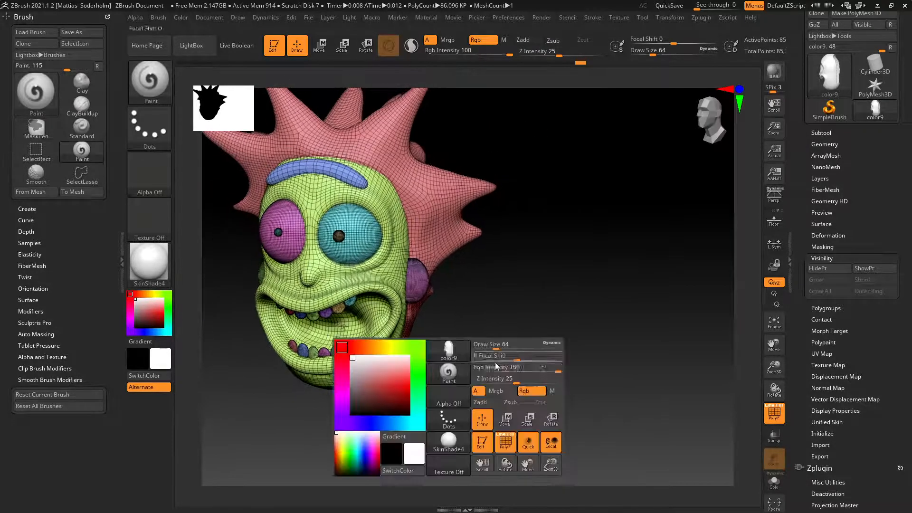
mouse_move(529, 322)
mouse_down()
mouse_move(564, 318)
mouse_move(494, 266)
mouse_up()
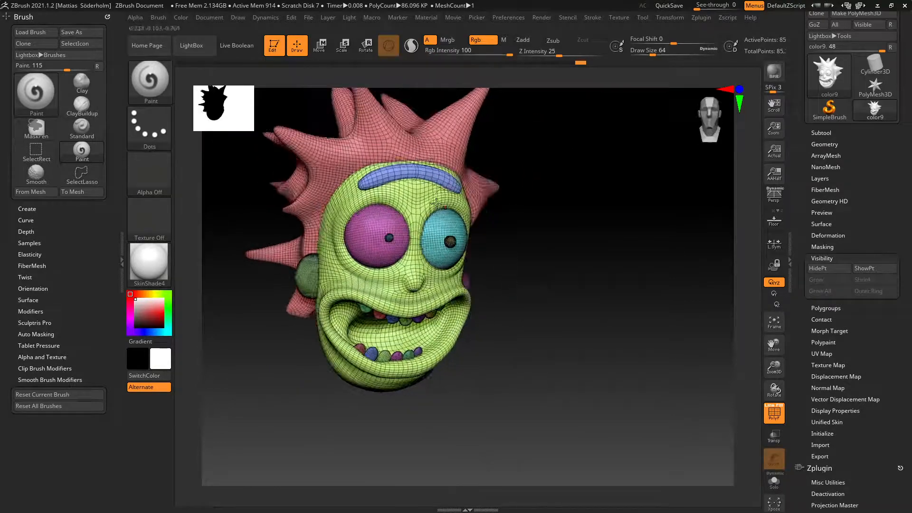
ctrl+shift+click(370, 226)
ctrl+shift+click(576, 235)
ctrl+shift+click(444, 223)
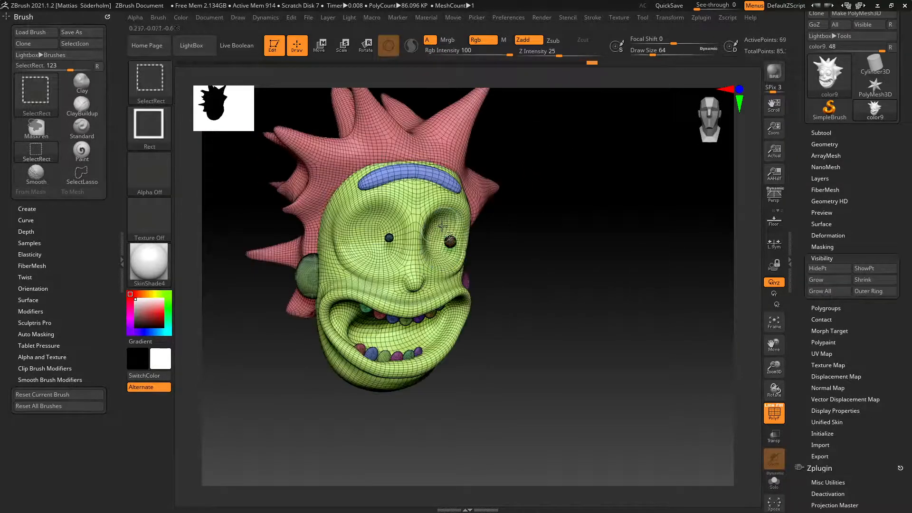
ctrl+shift+click(613, 290)
Isolate the back halves of the eyeballs from the side, assign them a new polygroup and show the whole model.
drag(619, 301, 568, 305)
mouse_move(603, 155)
ctrl+shift+mouse_down()
mouse_move(505, 330)
mouse_move(507, 344)
ctrl+shift+mouse_up()
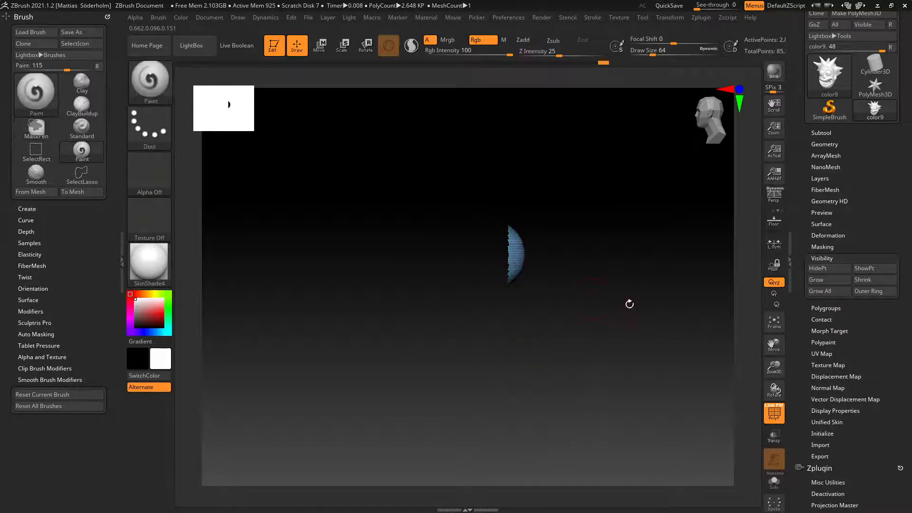
ctrl+shift+click(608, 337)
Unwrap the whole head by polygroups with UV Master.
drag(452, 346, 475, 311)
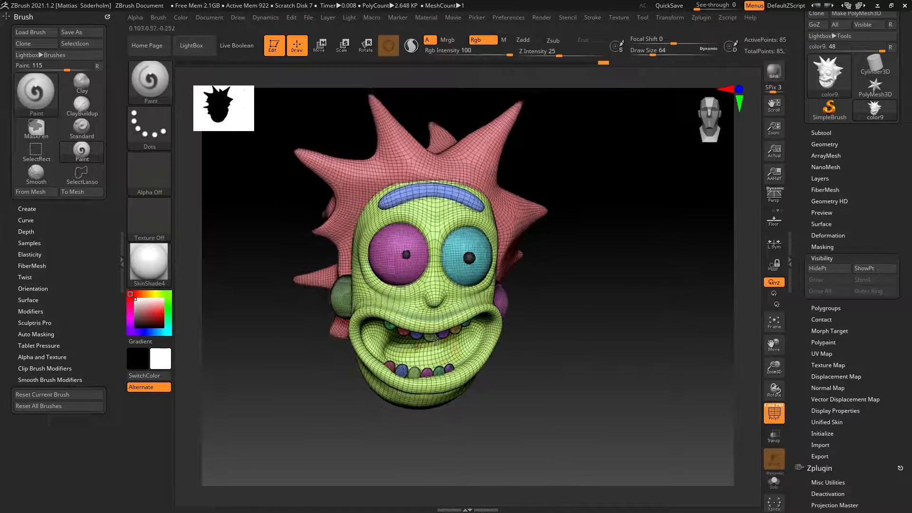
key(f)
key(space)
mouse_move(527, 291)
mouse_down()
mouse_move(519, 291)
mouse_move(621, 295)
mouse_move(554, 326)
mouse_move(548, 310)
mouse_move(553, 337)
mouse_move(568, 336)
mouse_up()
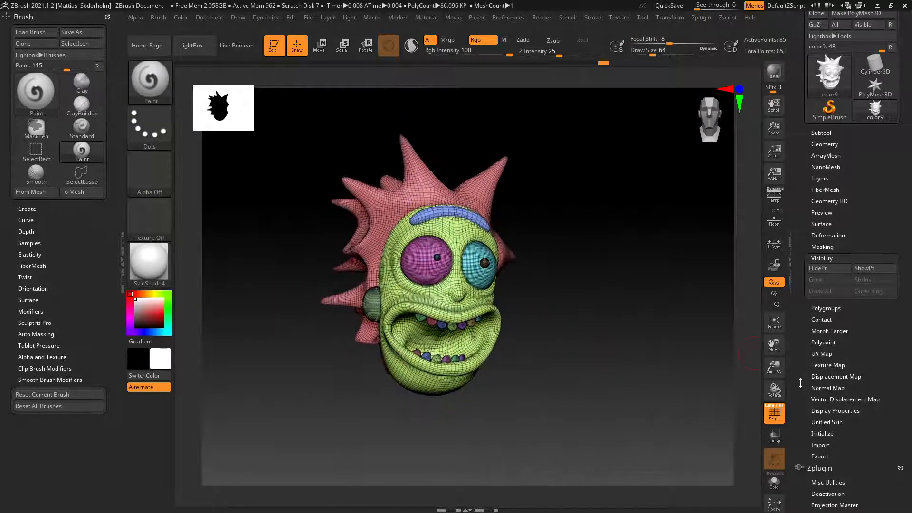
scroll(814, 332, down, 10)
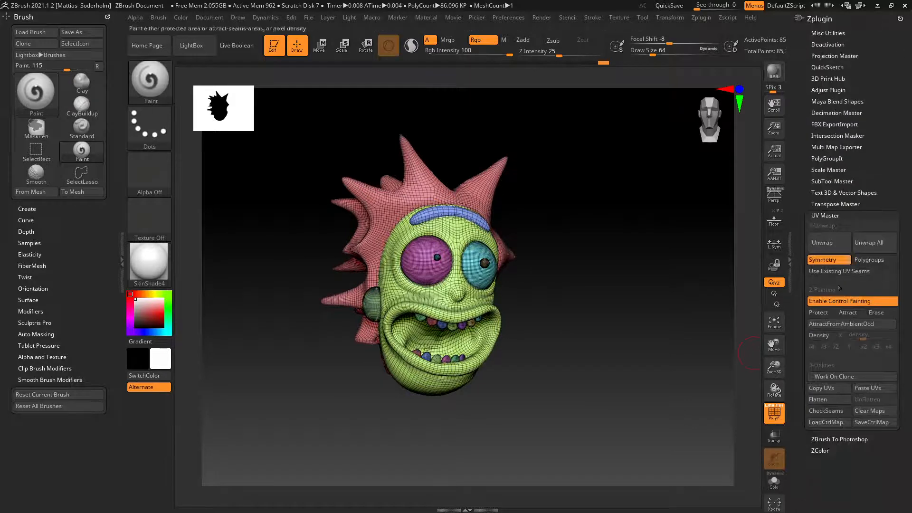
click(823, 259)
click(827, 247)
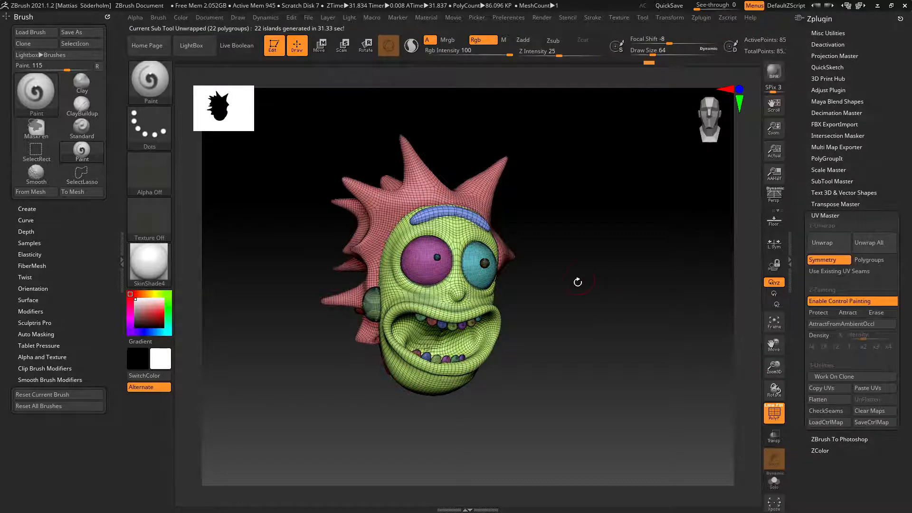
Display the checker texture map on the head to examine the UV stretching on face and hair, and turn it off again.
alt+drag(590, 274, 580, 241)
drag(802, 152, 807, 308)
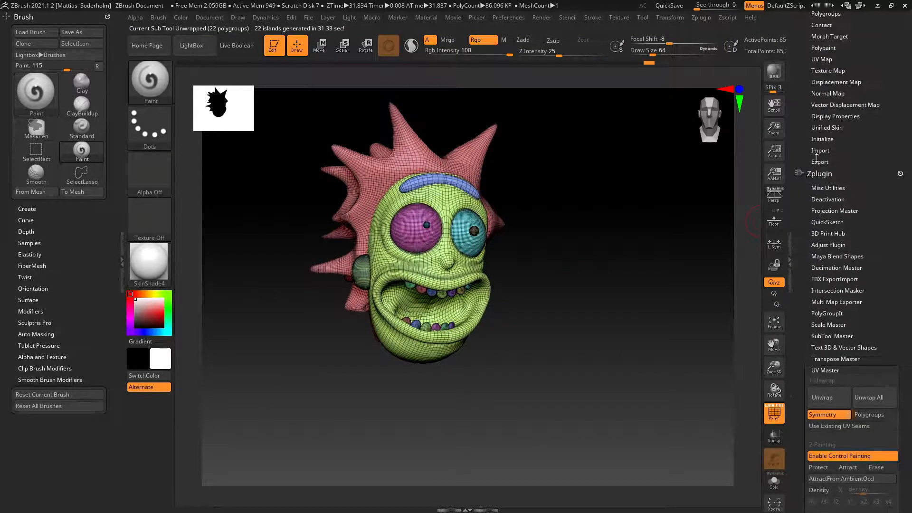
drag(809, 108, 802, 150)
click(827, 129)
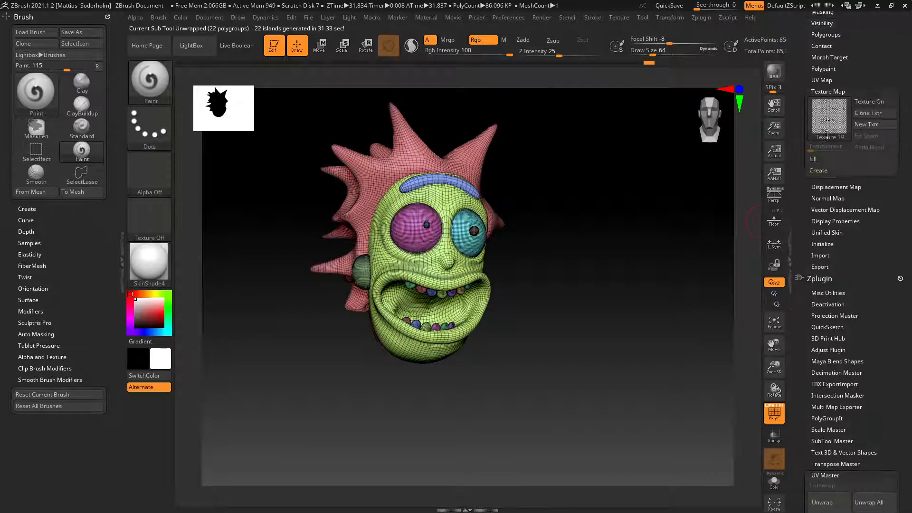
click(829, 117)
click(869, 101)
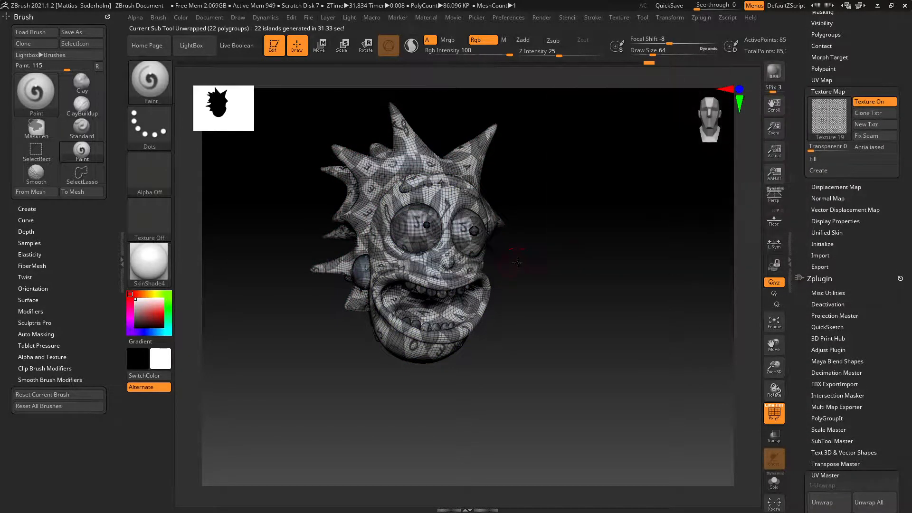
mouse_move(516, 261)
mouse_down()
mouse_move(534, 267)
mouse_move(511, 272)
mouse_move(562, 275)
mouse_move(513, 275)
mouse_move(583, 275)
mouse_move(584, 250)
mouse_move(570, 247)
mouse_move(506, 280)
mouse_up()
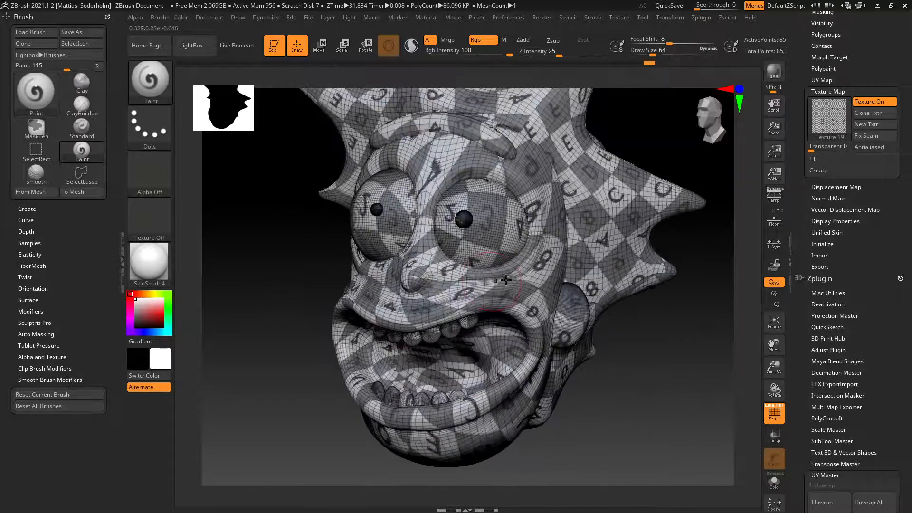
click(869, 104)
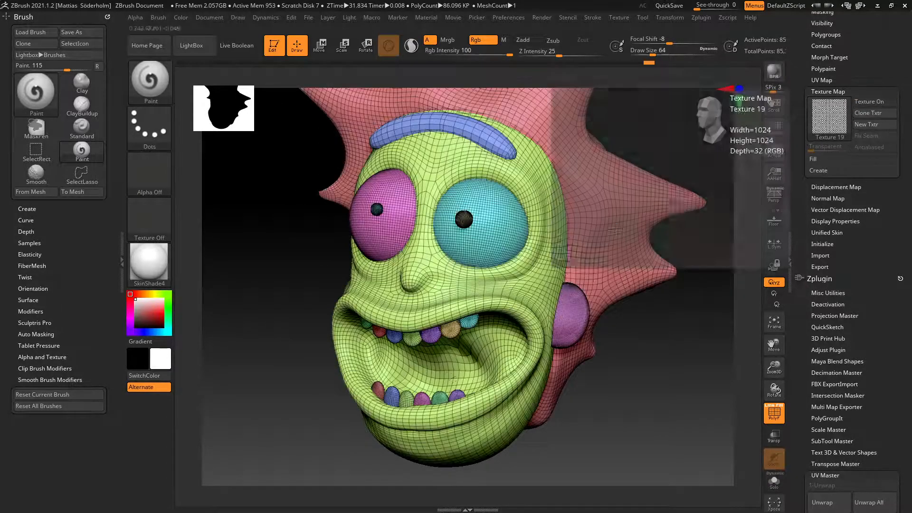
Isolate the green front skin, mask the eye-socket areas hidden behind both eyeballs and invert the mask.
ctrl+shift+click(533, 252)
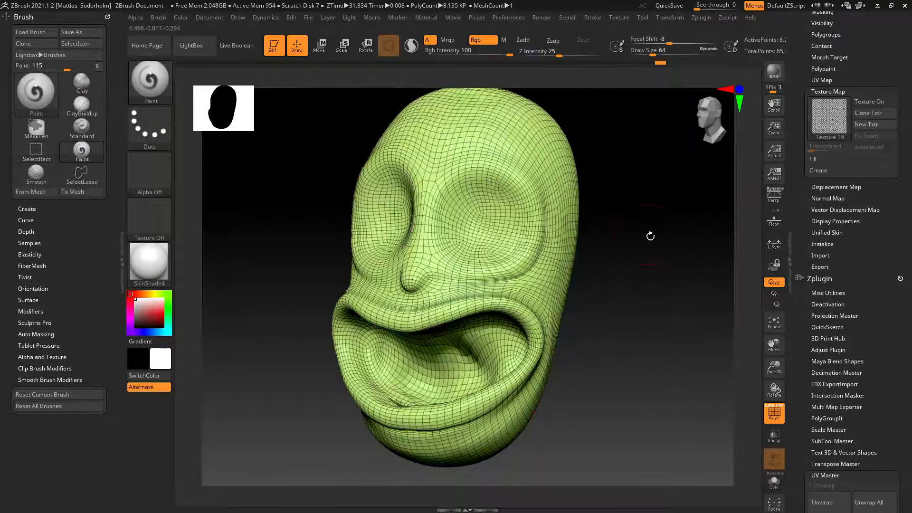
mouse_move(649, 234)
mouse_down()
mouse_move(493, 245)
mouse_move(523, 259)
mouse_move(491, 279)
mouse_move(519, 212)
mouse_up()
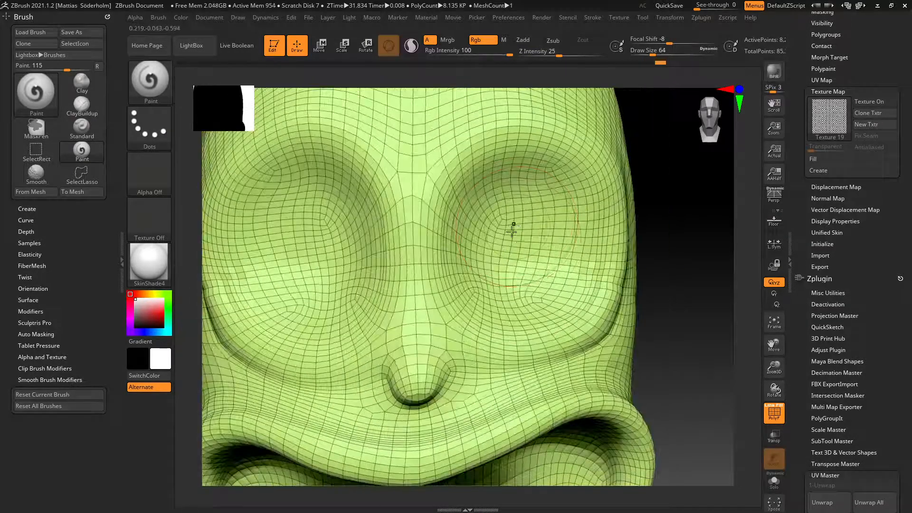
mouse_move(523, 244)
ctrl+mouse_down()
mouse_move(513, 254)
mouse_move(504, 245)
mouse_move(521, 232)
mouse_move(547, 278)
mouse_move(536, 231)
mouse_move(507, 268)
ctrl+mouse_up()
mouse_move(305, 271)
ctrl+mouse_down()
mouse_move(316, 240)
mouse_move(290, 285)
mouse_move(327, 264)
ctrl+mouse_up()
mouse_move(804, 310)
mouse_down()
mouse_move(807, 287)
mouse_move(803, 320)
mouse_up()
drag(800, 119, 826, 154)
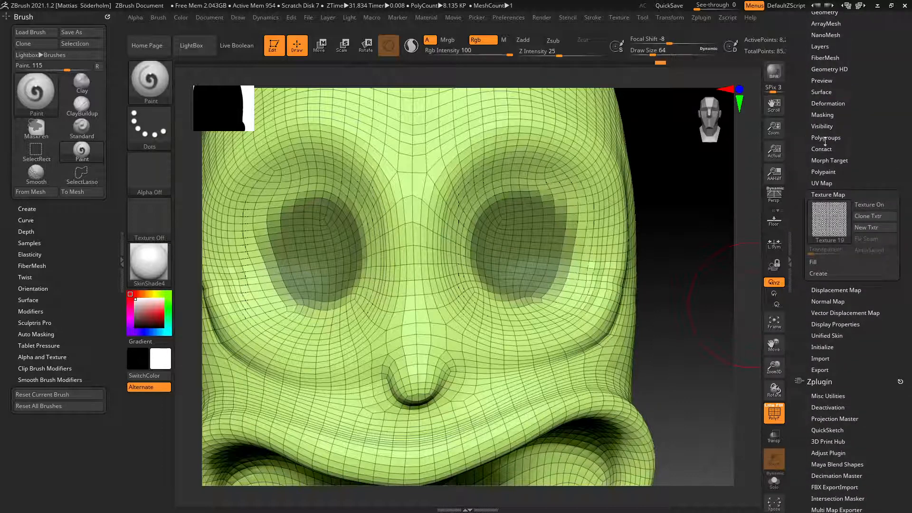
click(825, 138)
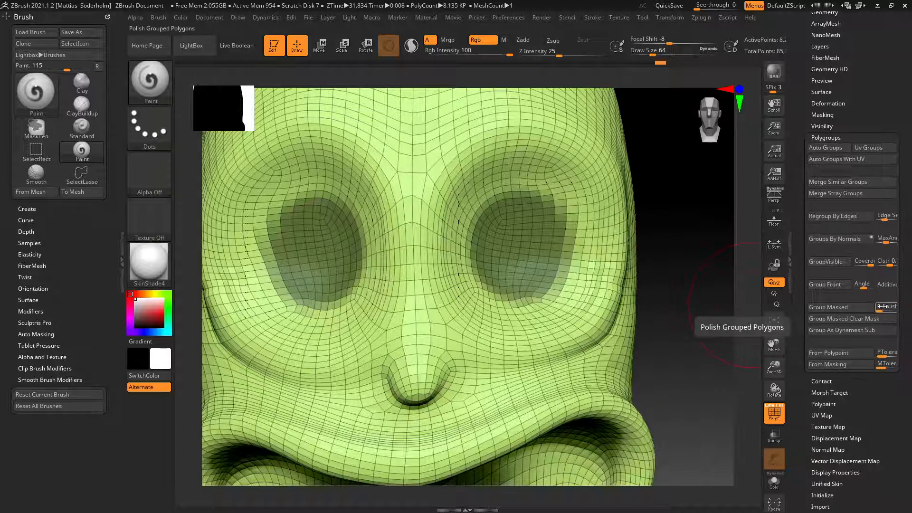
click(840, 308)
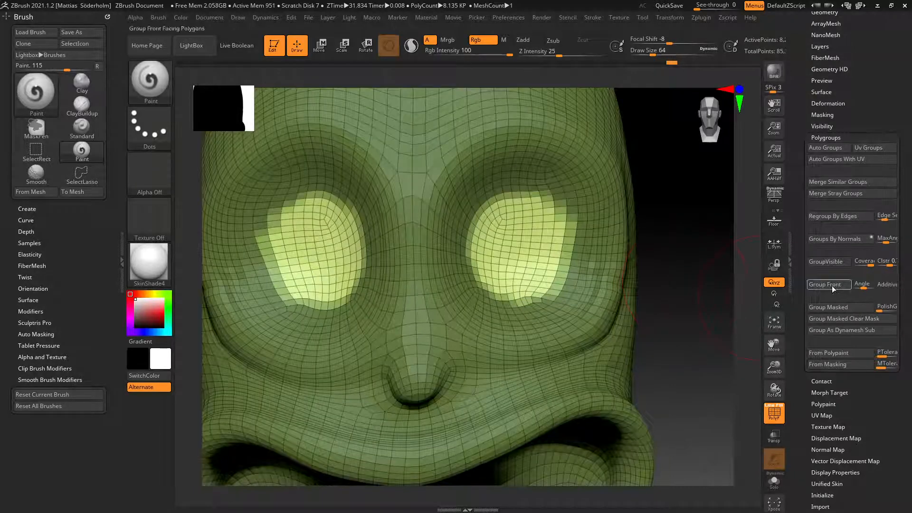
Undo the unpolished grouping of the masked skin and regroup it with a raised PolishG to smooth the eye-socket borders.
click(841, 309)
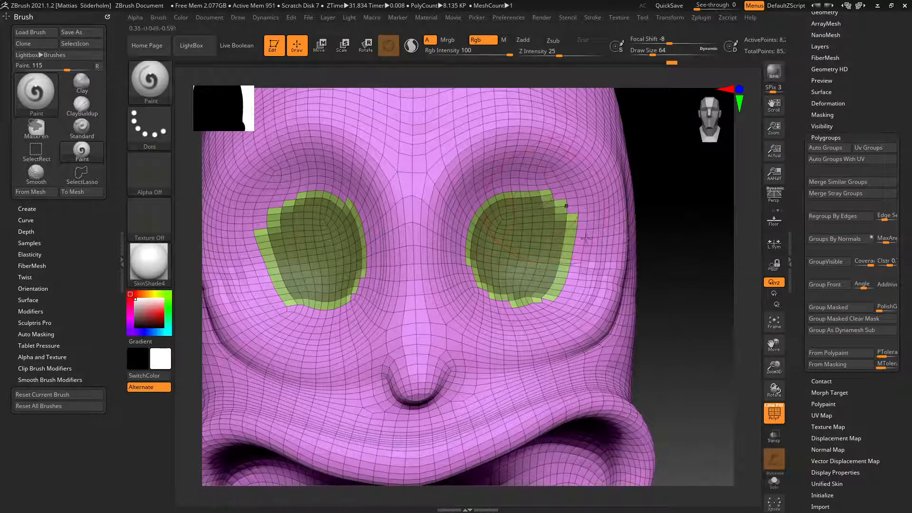
ctrl+click(699, 276)
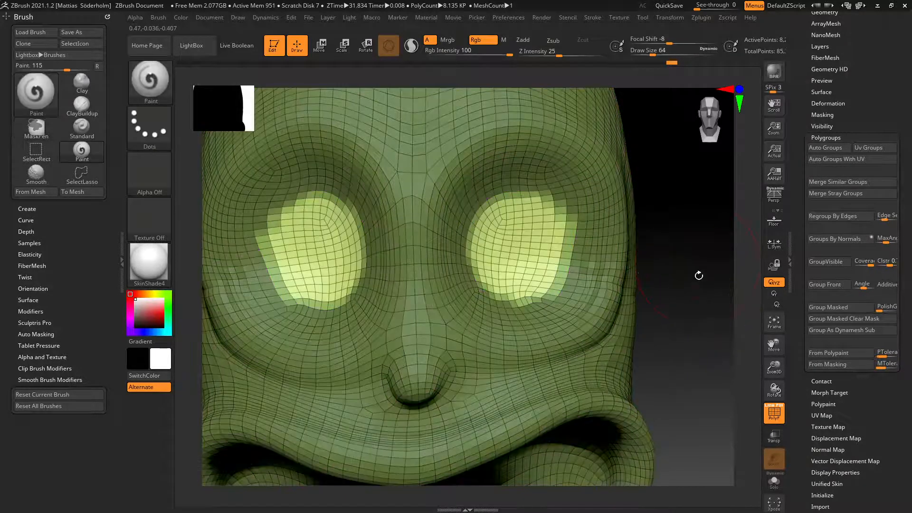
click(843, 312)
ctrl+right_drag(584, 243, 636, 234)
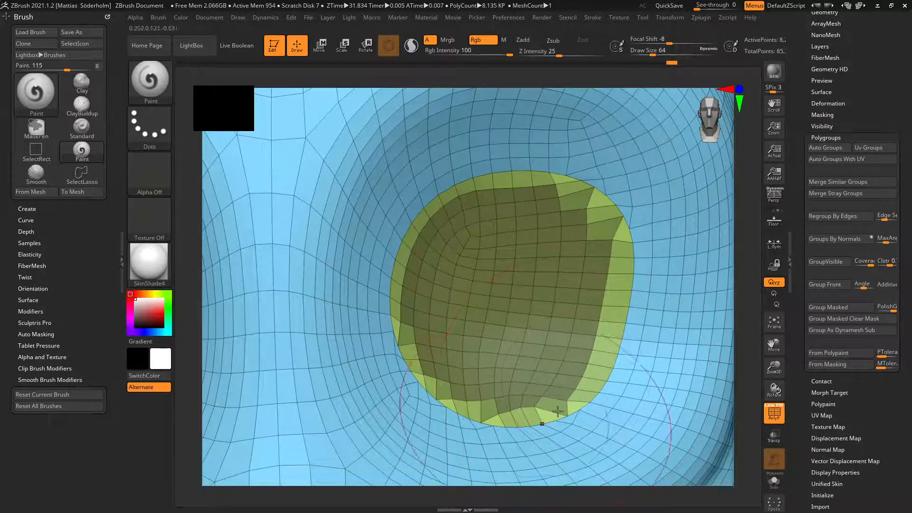
Clear the mask on the skin and show the whole head again.
ctrl+right_drag(558, 412, 522, 287)
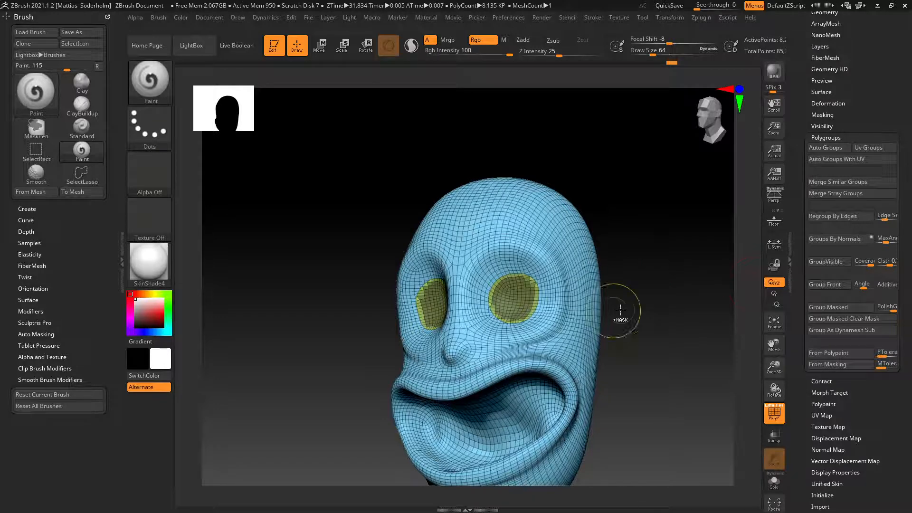
mouse_move(655, 288)
ctrl+mouse_down()
mouse_move(679, 335)
mouse_move(663, 330)
ctrl+mouse_up()
right_drag(664, 330, 661, 262)
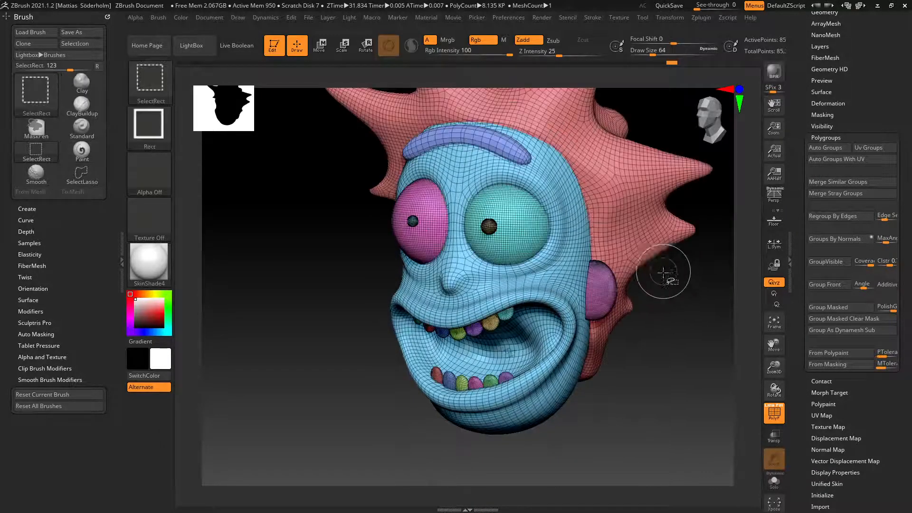
Unwrap the regrouped head with UV Master, with Symmetry enabled.
scroll(800, 379, down, 10)
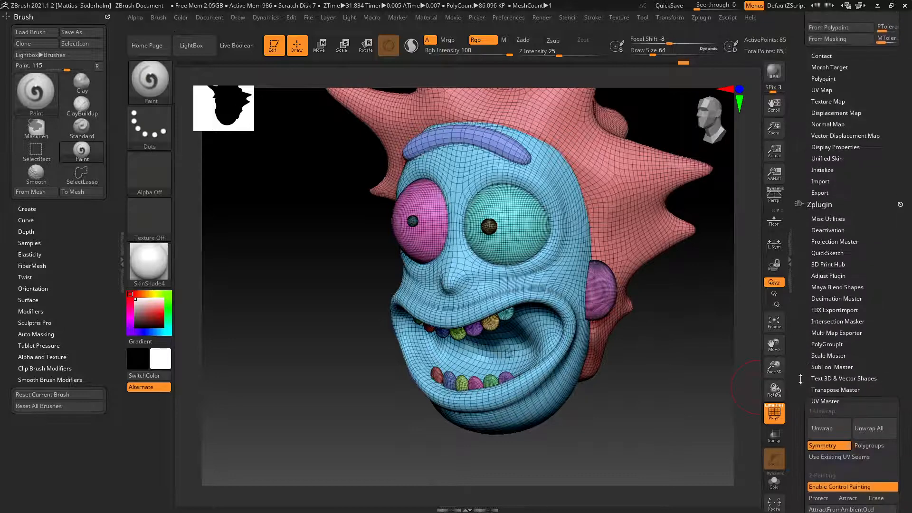
scroll(800, 379, down, 5)
click(828, 343)
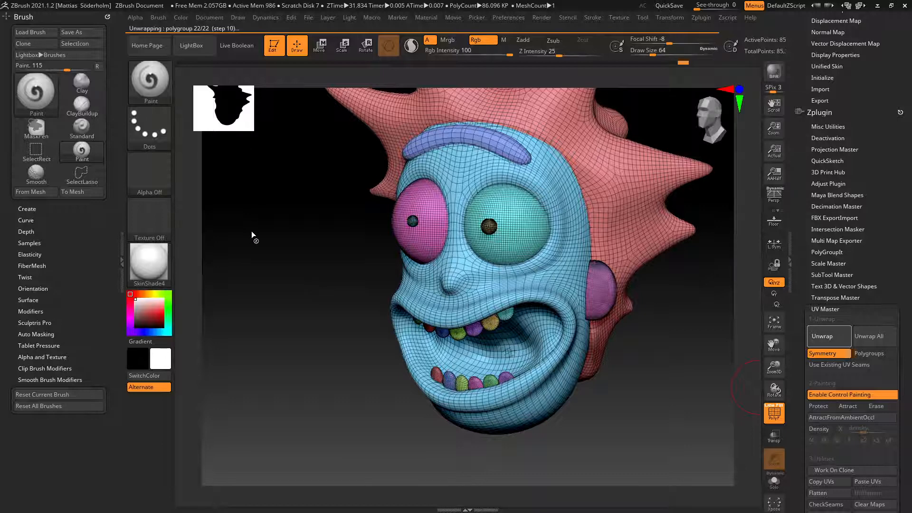
key(alt+Tab)
key(alt+shift+Tab)
Display the checker texture map on the head to examine the new UVs on face and hair, and turn it off again.
drag(800, 337, 799, 364)
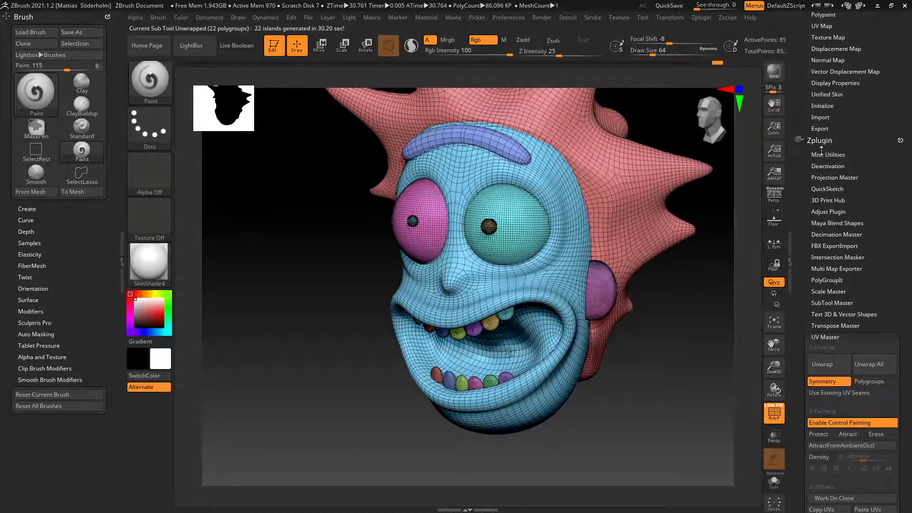
drag(813, 38, 823, 112)
drag(830, 263, 811, 199)
click(868, 240)
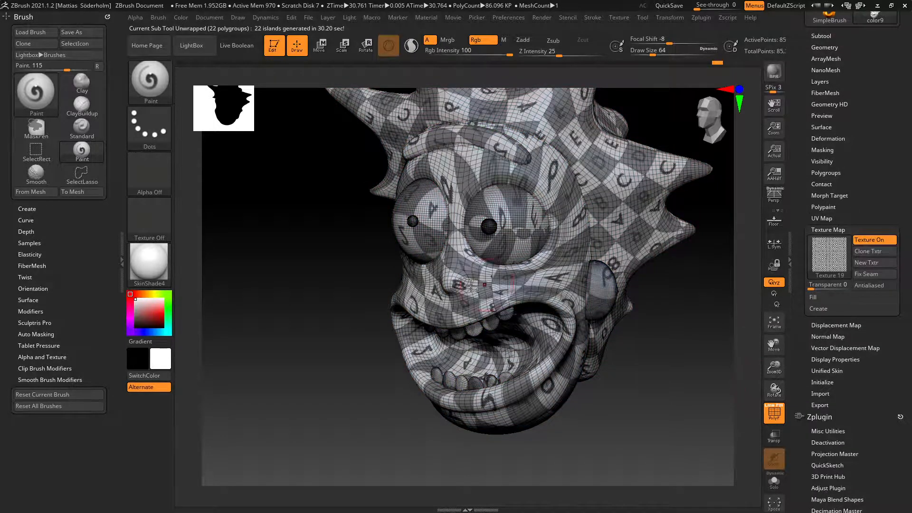
drag(593, 285, 482, 281)
right_drag(481, 282, 478, 313)
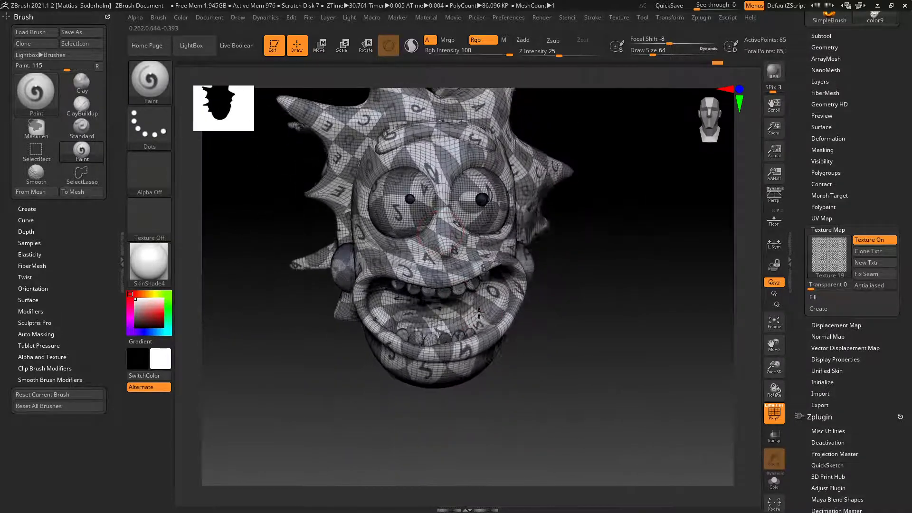
click(865, 240)
Isolate the blue front skin and paint a mask over the whole inner surface of the mouth cavity.
ctrl+right_drag(488, 299, 581, 266)
ctrl+shift+click(581, 266)
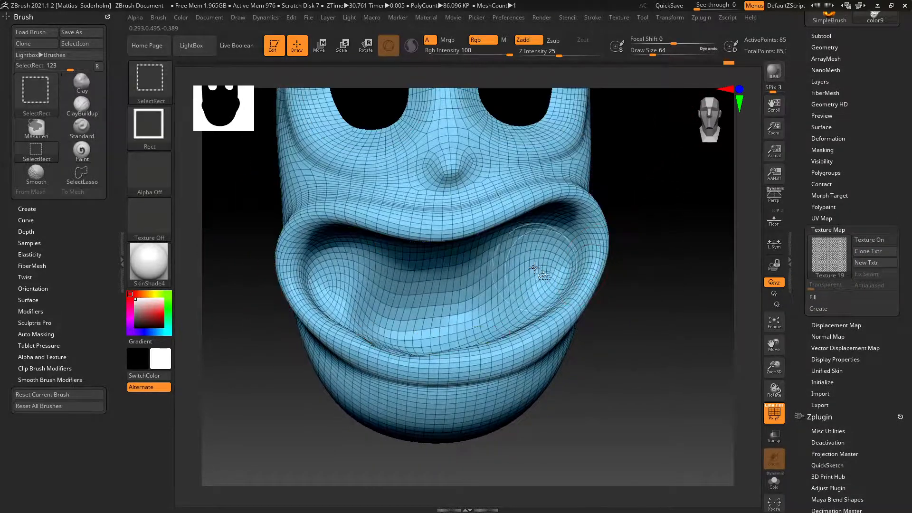
mouse_move(407, 320)
ctrl+right_down()
mouse_move(420, 303)
mouse_move(433, 320)
mouse_move(368, 257)
mouse_move(556, 209)
ctrl+right_up()
ctrl+drag(556, 209, 540, 212)
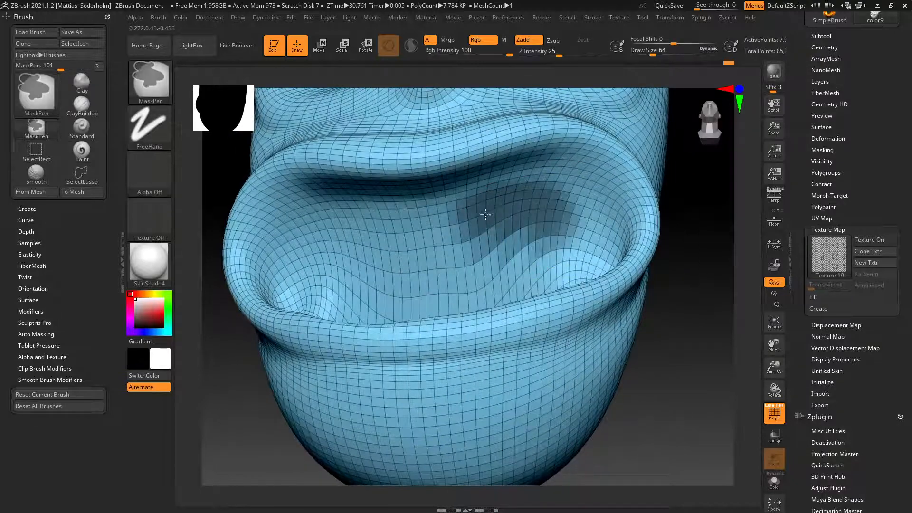
mouse_move(485, 214)
ctrl+mouse_down()
mouse_move(361, 236)
mouse_move(304, 259)
mouse_move(406, 237)
ctrl+mouse_up()
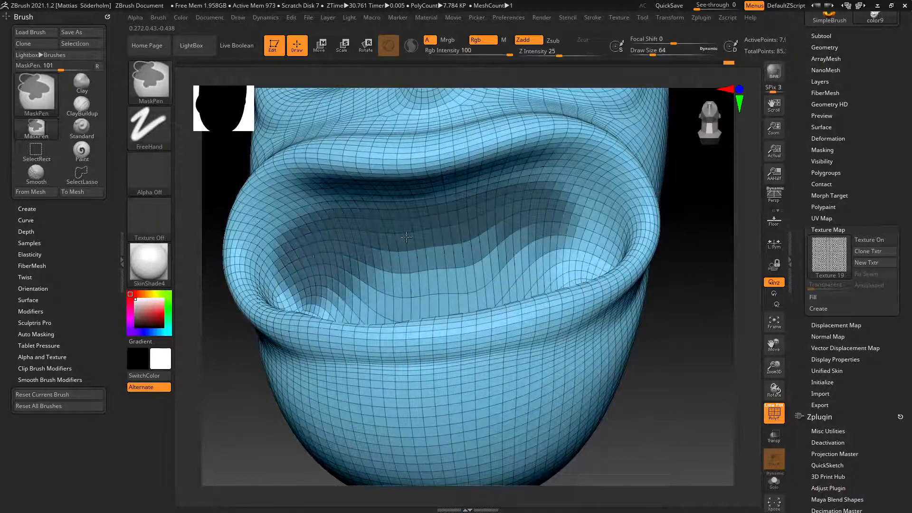
mouse_move(542, 211)
ctrl+mouse_down()
mouse_move(525, 237)
mouse_move(475, 266)
mouse_move(380, 285)
mouse_move(519, 249)
ctrl+mouse_up()
right_drag(519, 249, 456, 285)
mouse_move(456, 285)
ctrl+mouse_down()
mouse_move(323, 280)
mouse_move(446, 351)
mouse_move(542, 271)
mouse_move(558, 261)
mouse_move(537, 280)
mouse_move(587, 257)
ctrl+mouse_up()
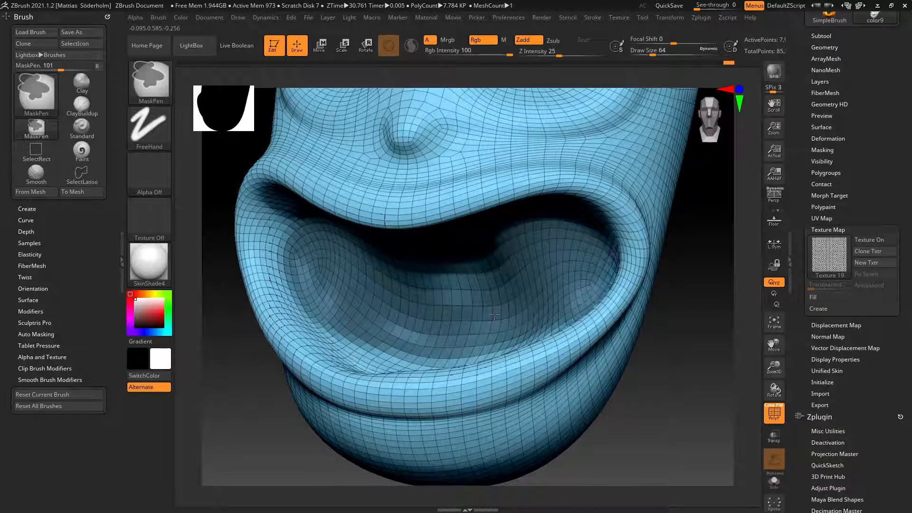
ctrl+drag(362, 319, 290, 287)
ctrl+drag(398, 340, 440, 362)
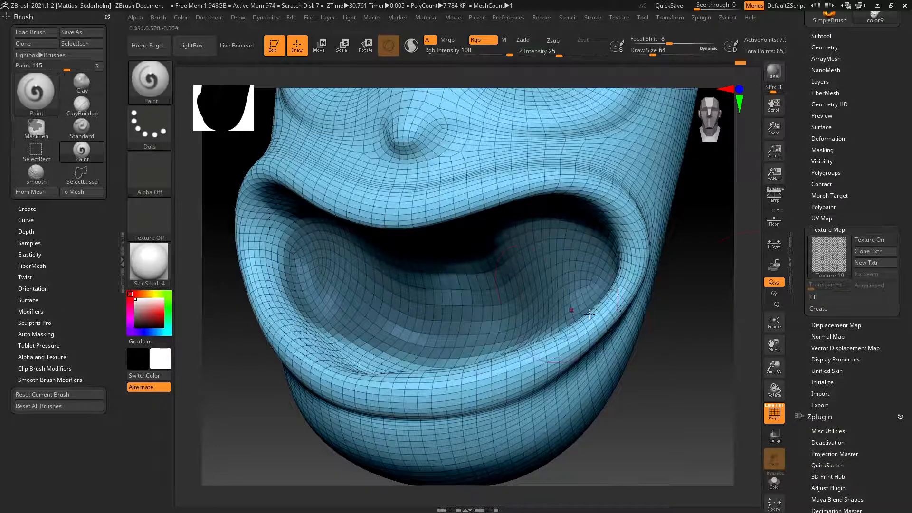
Try to turn the masked mouth interior into its own polygroup with the high PolishG setting, and undo it.
mouse_move(801, 365)
mouse_down()
mouse_move(806, 321)
mouse_move(800, 370)
mouse_up()
click(827, 185)
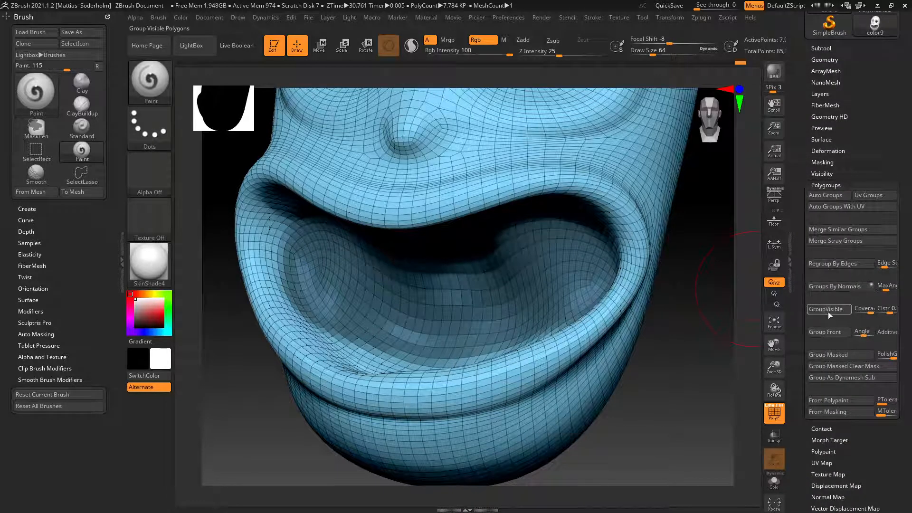
click(837, 355)
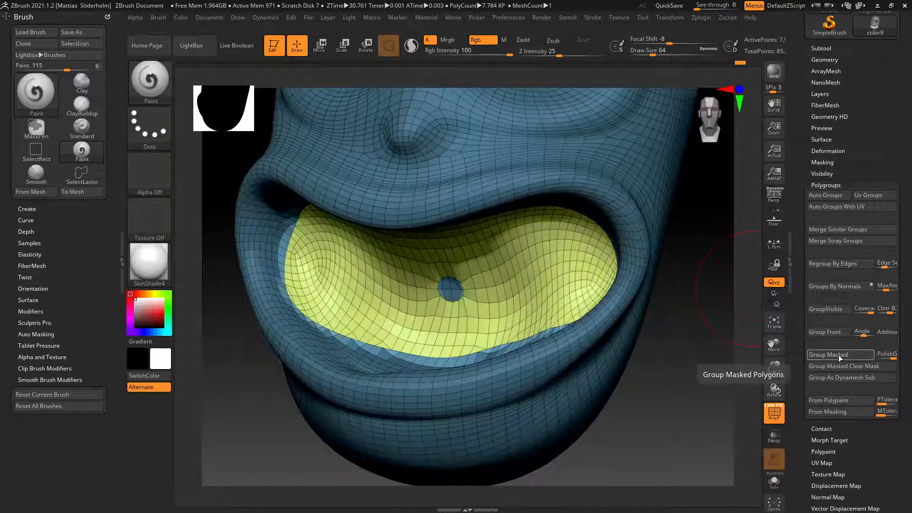
key(ctrl)
key(ctrl+z)
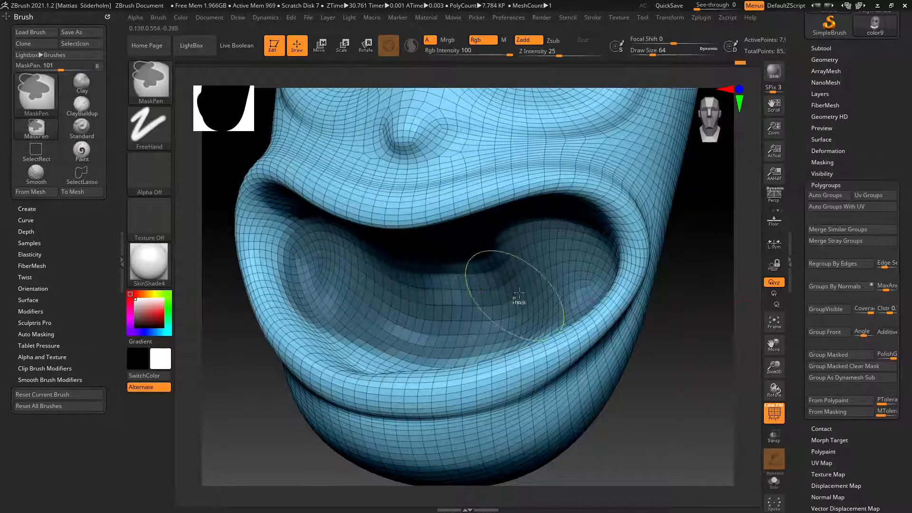
Touch up the mask in the mouth cavity, group the masked polygons with PolishG lowered, and clear the mask.
ctrl+drag(517, 299, 432, 294)
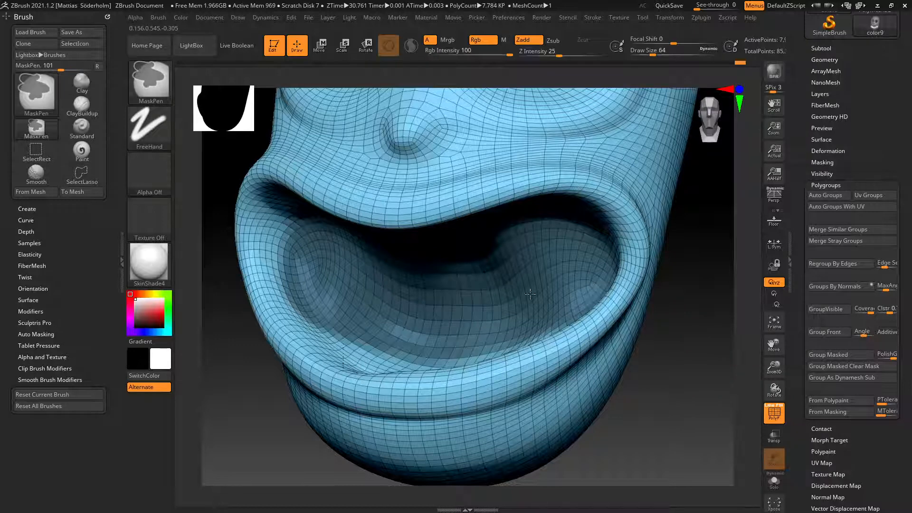
click(826, 355)
drag(671, 359, 689, 344)
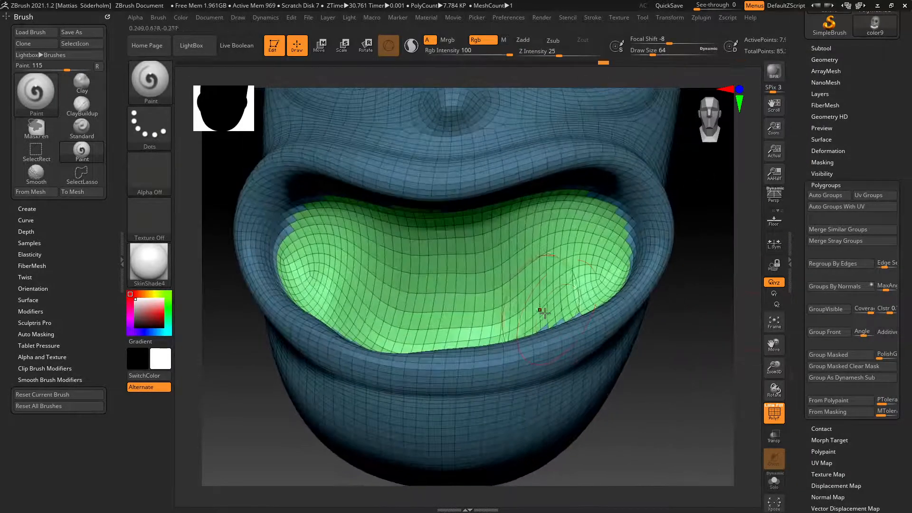
alt+right_drag(544, 313, 464, 285)
ctrl+drag(675, 339, 670, 361)
Check the skin and mouth polygroups by toggling their visibility, and show the whole head again.
mouse_move(655, 236)
mouse_down()
mouse_move(638, 247)
mouse_move(690, 269)
mouse_move(659, 285)
mouse_move(632, 328)
mouse_move(621, 377)
mouse_move(662, 363)
mouse_move(622, 331)
mouse_up()
ctrl+shift+click(548, 281)
ctrl+shift+click(646, 294)
ctrl+shift+click(677, 396)
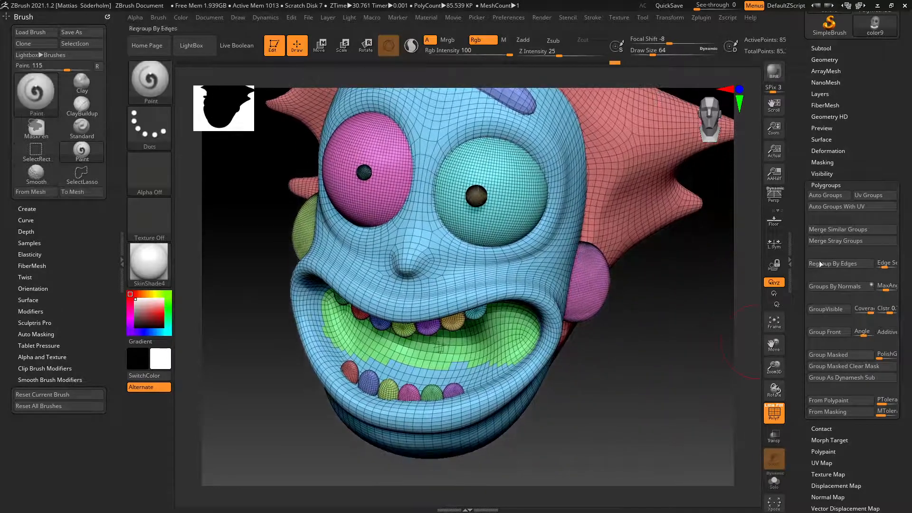
Enable Polygroups alongside Symmetry in UV Master and unwrap the head again.
scroll(831, 218, up, 2)
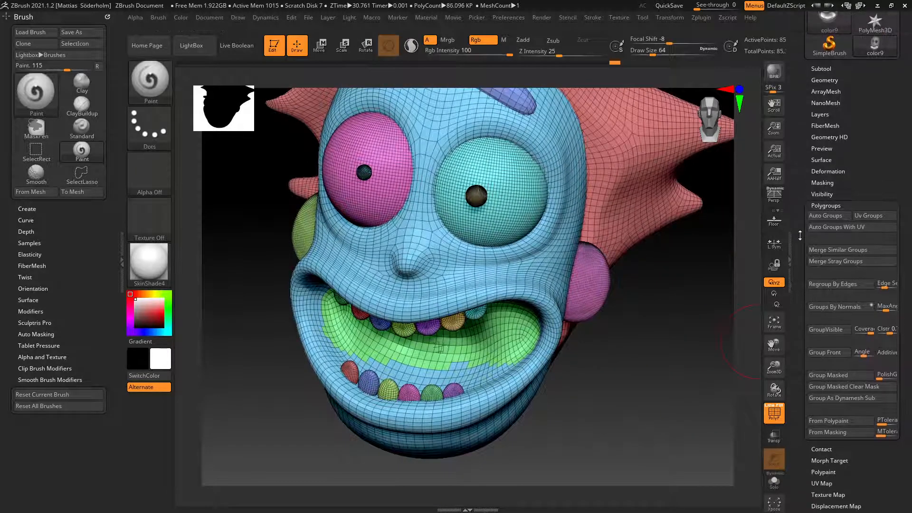
click(835, 205)
drag(803, 251, 812, 197)
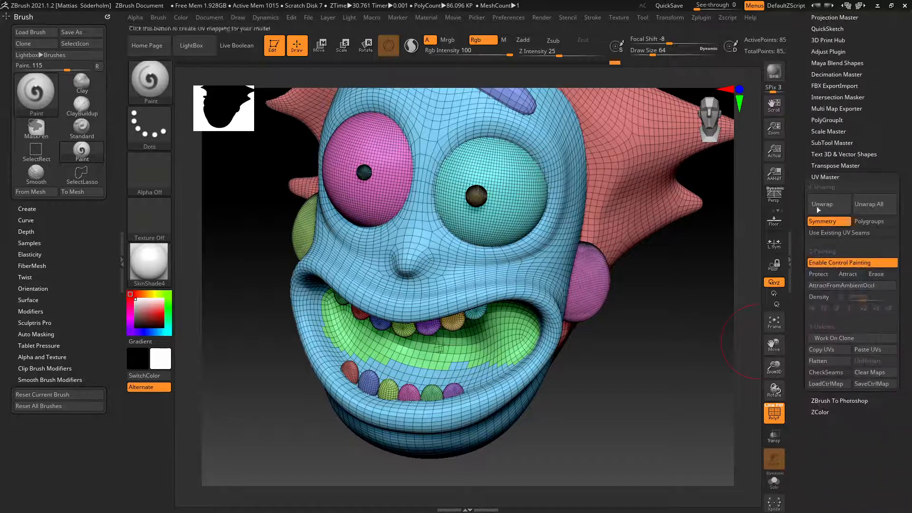
click(869, 221)
drag(619, 320, 661, 335)
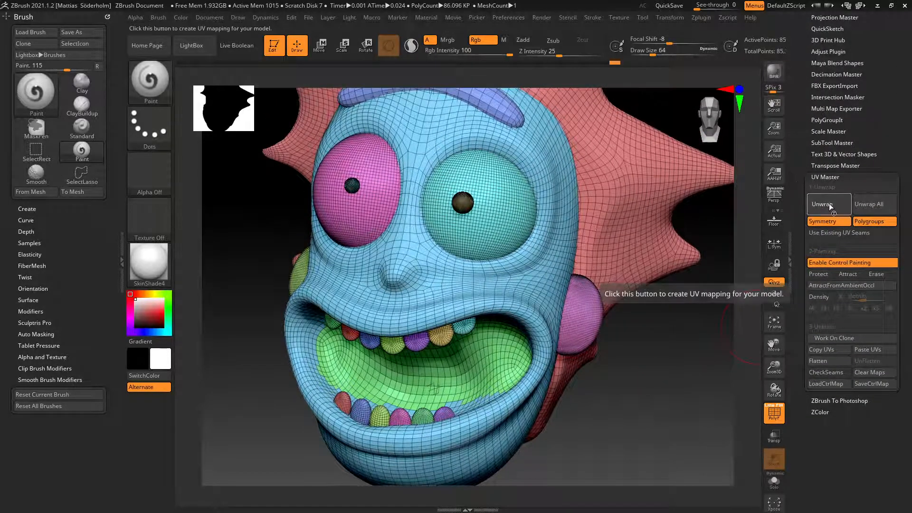
click(830, 207)
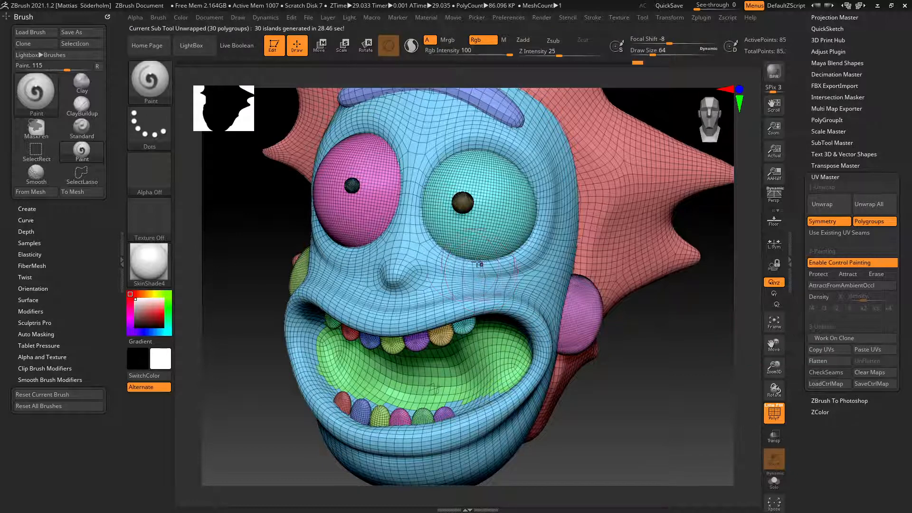
Isolate the blue face skin to examine its shape and open borders from several angles, and show the whole head again.
right_drag(465, 265, 453, 310)
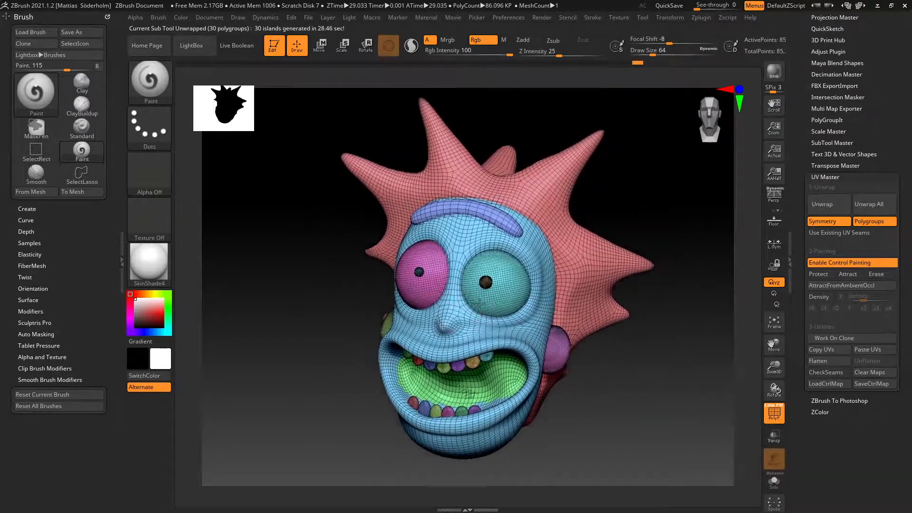
mouse_move(497, 252)
right_down()
mouse_move(572, 280)
mouse_move(627, 269)
right_up()
key(ctrl+shift)
ctrl+shift+click(572, 280)
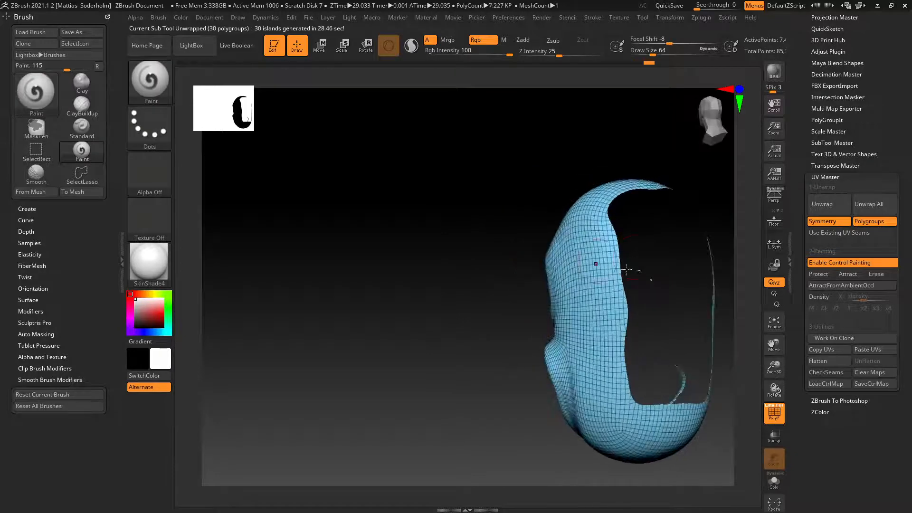
right_drag(677, 286, 617, 284)
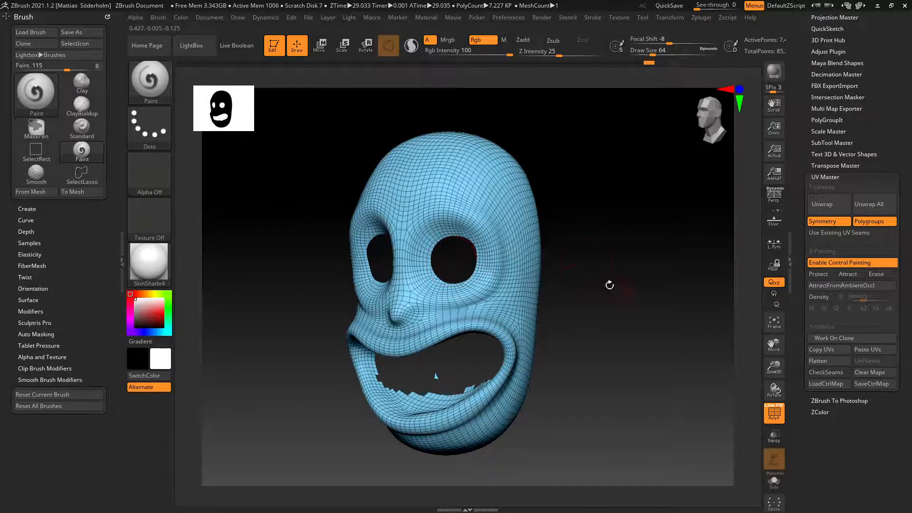
drag(597, 283, 615, 350)
ctrl+shift+click(637, 412)
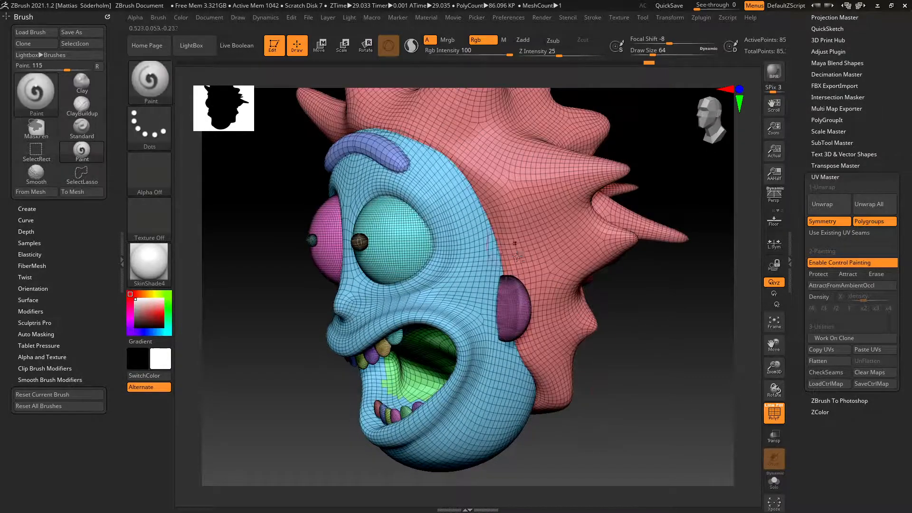
drag(634, 390, 603, 285)
drag(536, 260, 585, 276)
alt+drag(689, 294, 712, 268)
key(f)
alt+right_drag(523, 336, 468, 218)
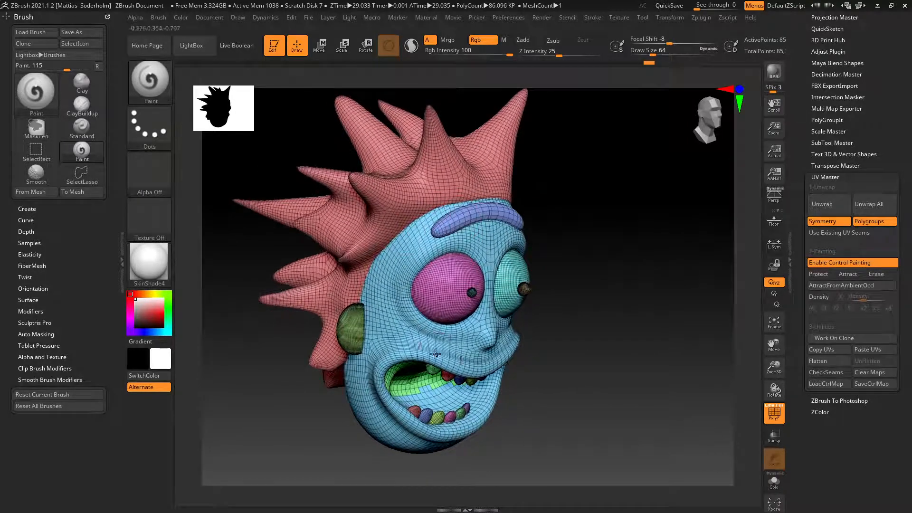
right_drag(473, 348, 503, 326)
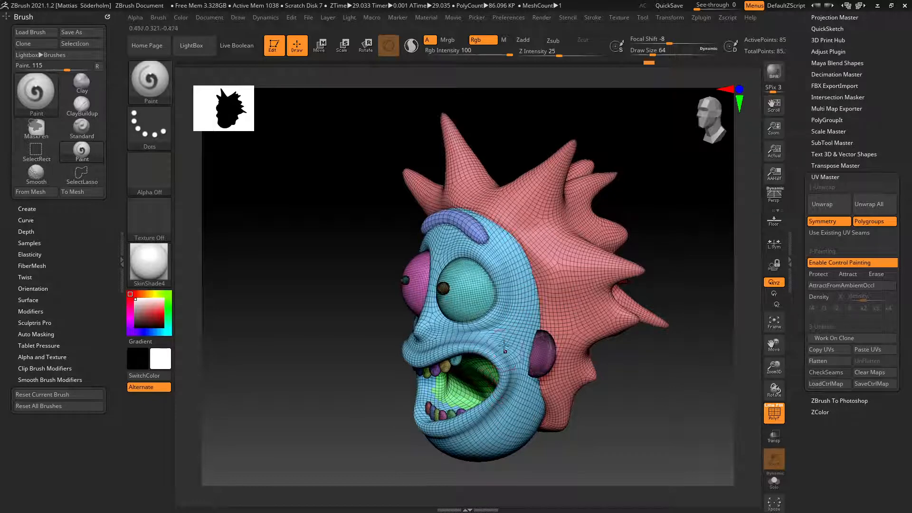
mouse_move(510, 345)
alt+right_down()
mouse_move(479, 326)
mouse_move(563, 319)
mouse_move(540, 317)
mouse_move(554, 322)
mouse_move(536, 302)
alt+right_up()
alt+right_drag(536, 303, 580, 314)
right_drag(580, 313, 556, 327)
alt+right_drag(556, 327, 529, 316)
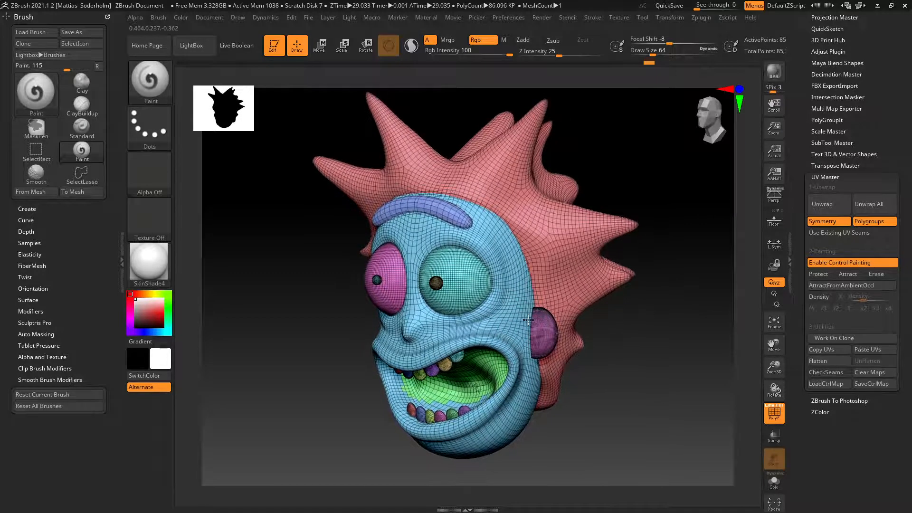
Increase the Paint brush's Draw Size to 124.
key(space)
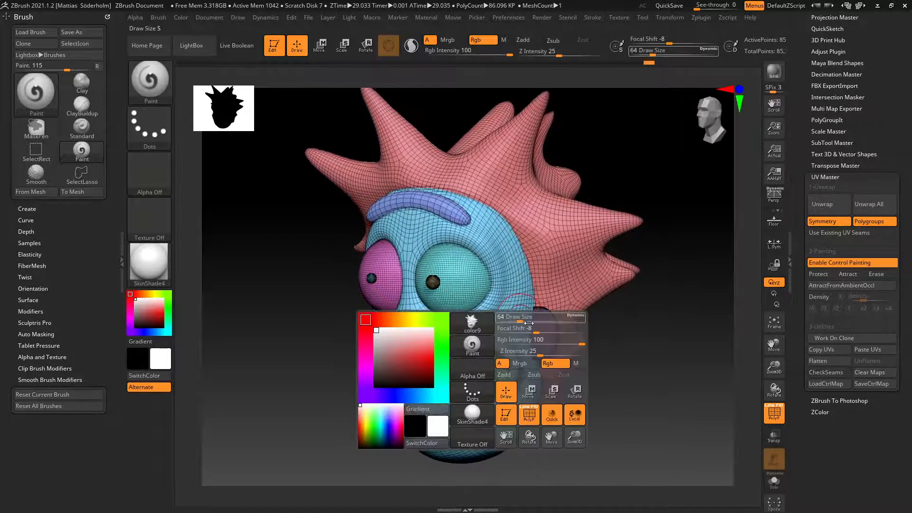
mouse_move(523, 315)
right_down()
mouse_move(530, 312)
mouse_move(517, 305)
mouse_move(512, 313)
right_up()
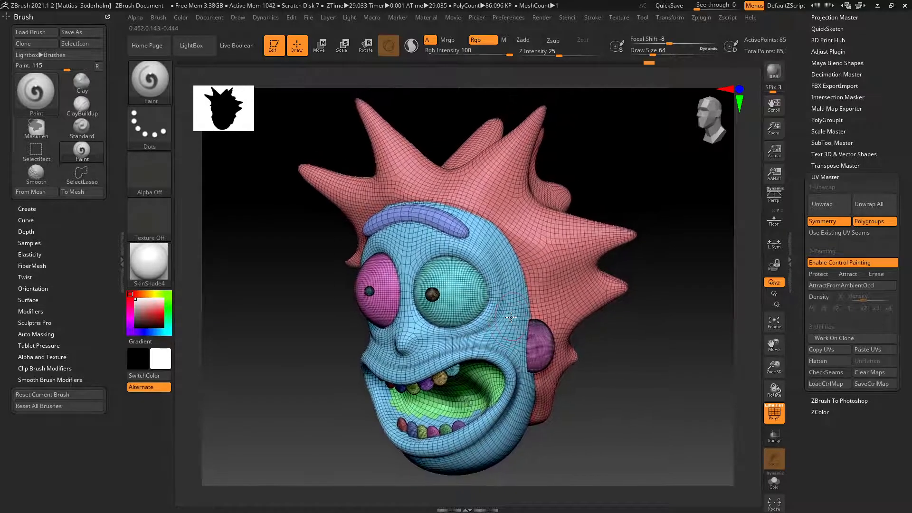
key(space)
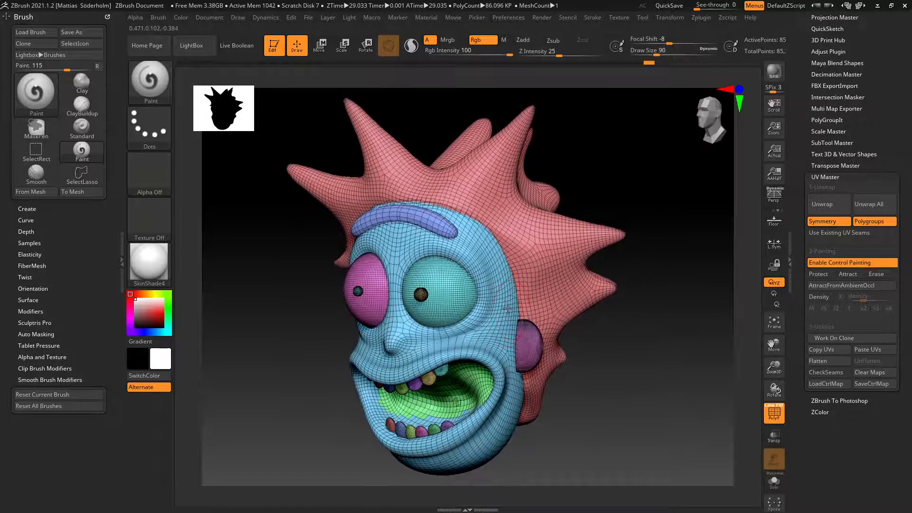
right_drag(508, 310, 507, 314)
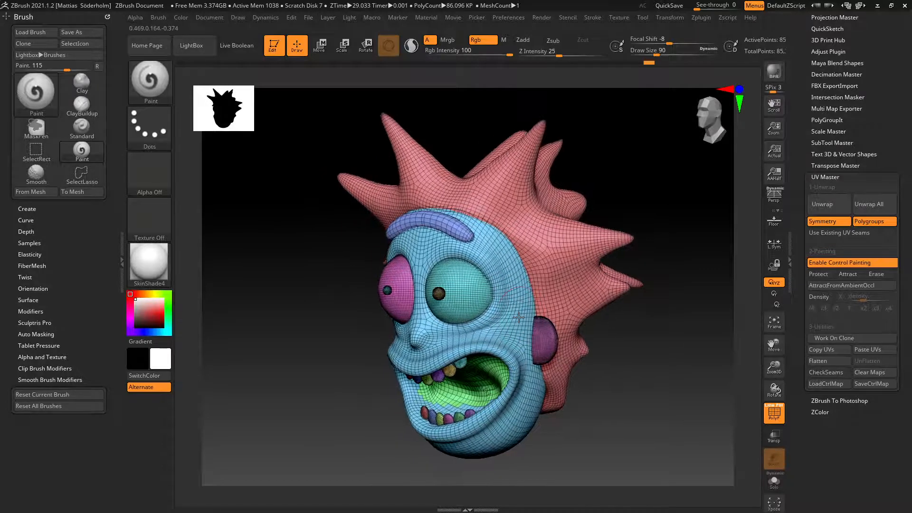
key(space)
drag(522, 315, 522, 310)
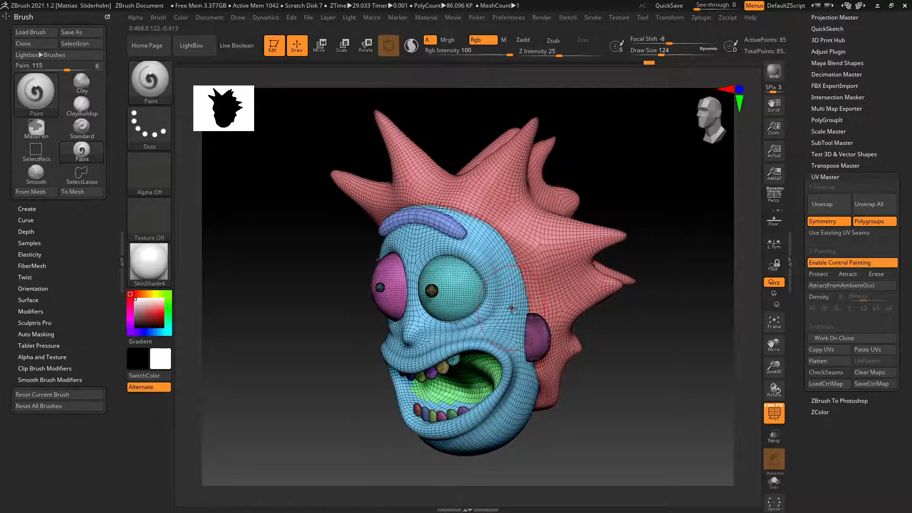
mouse_move(515, 312)
right_down()
mouse_move(497, 315)
mouse_move(522, 310)
mouse_move(501, 317)
mouse_move(511, 304)
mouse_move(532, 319)
mouse_move(494, 321)
mouse_move(520, 322)
mouse_move(513, 313)
right_up()
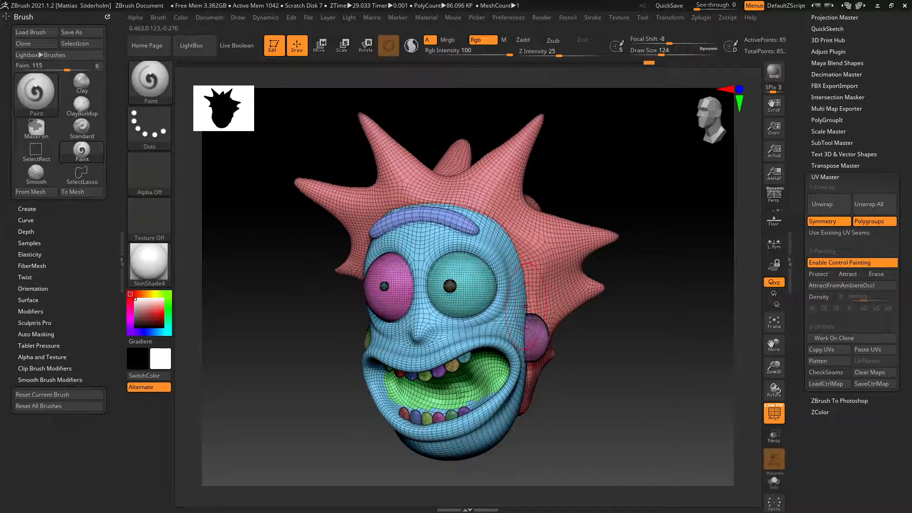
right_drag(524, 305, 518, 317)
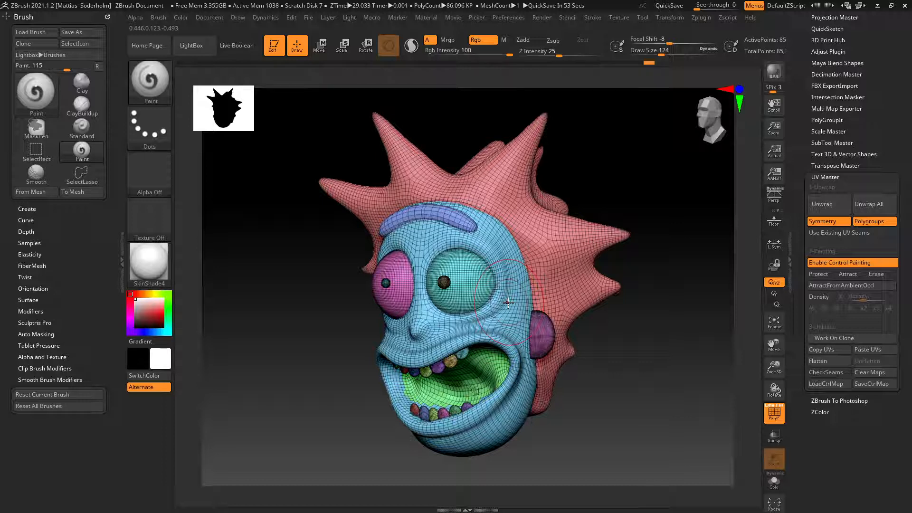
scroll(795, 161, up, 5)
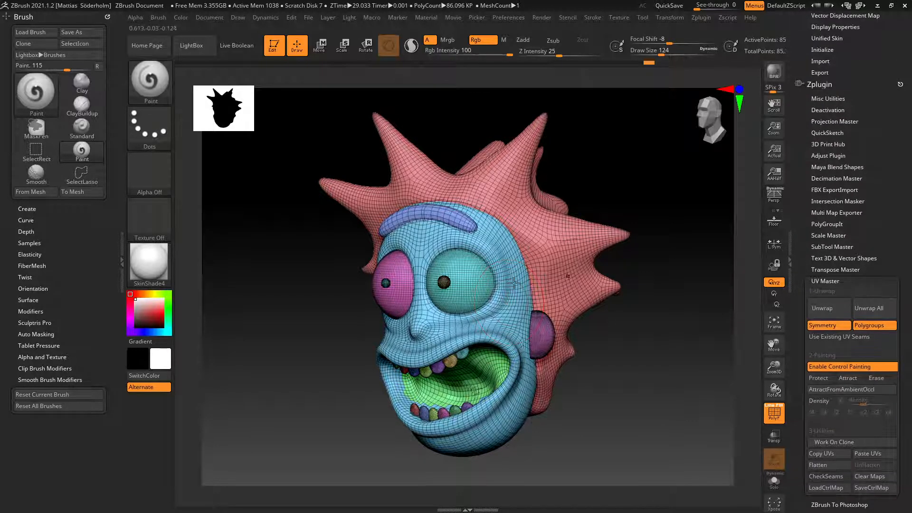
Isolate and hide the blue face skin to examine the parts behind it, and leave only the face skin and hair visible.
right_drag(529, 266, 516, 342)
ctrl+shift+click(523, 399)
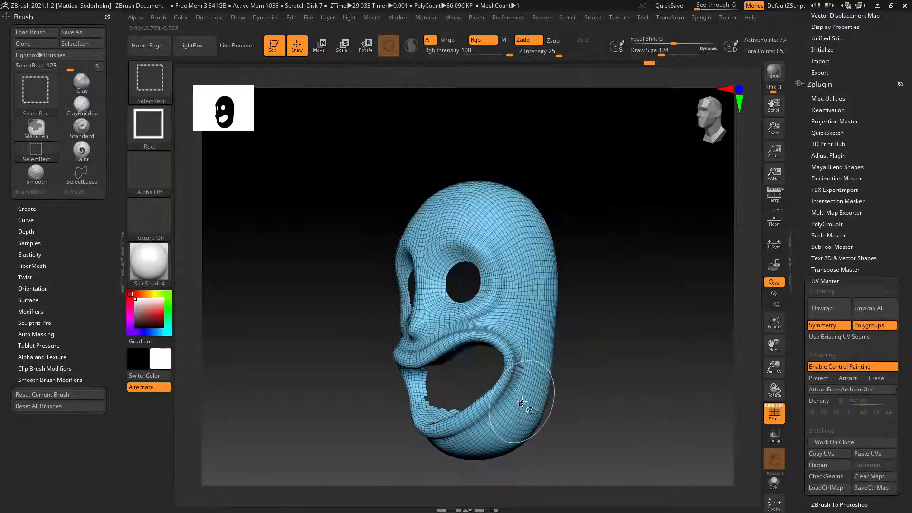
right_drag(524, 398, 543, 359)
ctrl+shift+click(369, 366)
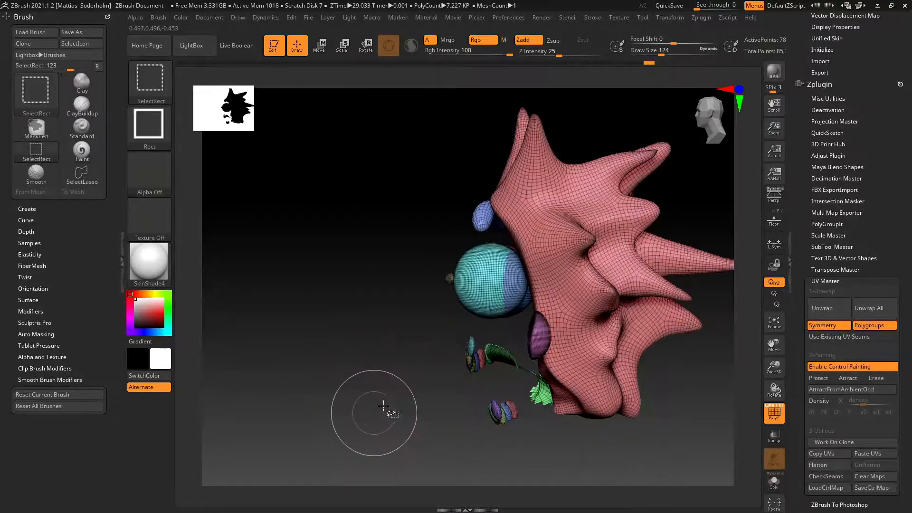
mouse_move(371, 366)
right_down()
mouse_move(581, 341)
mouse_move(542, 332)
mouse_move(560, 325)
mouse_move(377, 312)
mouse_move(510, 315)
mouse_move(407, 301)
mouse_move(494, 289)
mouse_move(536, 254)
right_up()
ctrl+shift+click(547, 246)
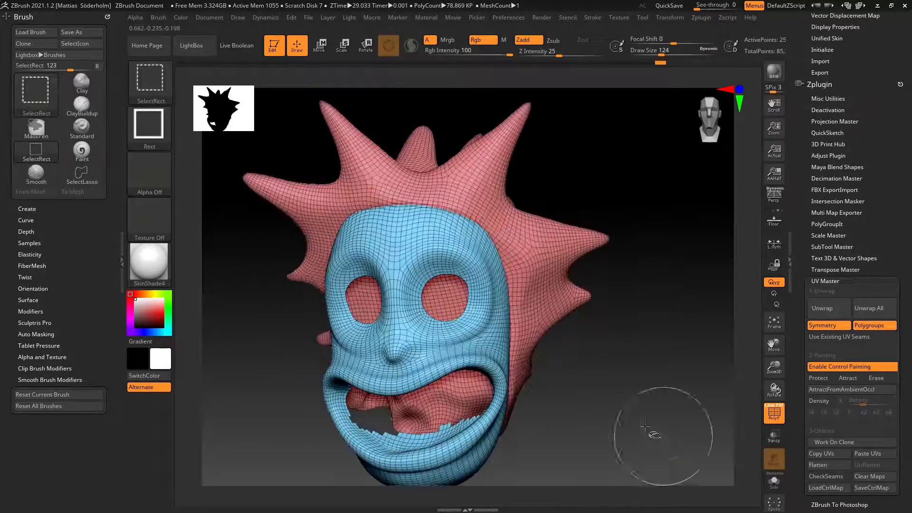
Isolate the red hair and mask a large rounded area on its front, where the face covers it.
ctrl+alt+shift+click(427, 252)
right_drag(427, 252, 409, 285)
mouse_move(409, 285)
ctrl+mouse_down()
mouse_move(392, 329)
mouse_move(414, 299)
mouse_move(435, 315)
mouse_move(386, 275)
ctrl+mouse_up()
ctrl+drag(434, 327, 409, 289)
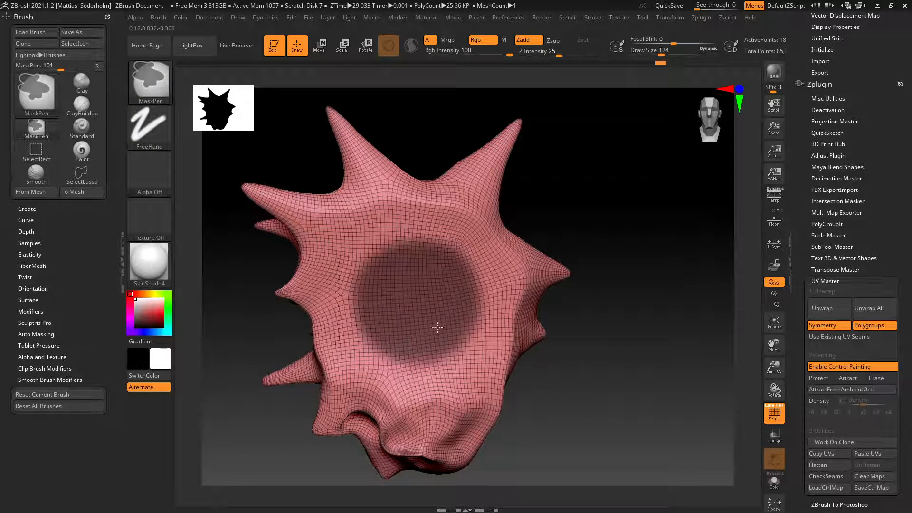
ctrl+drag(438, 327, 422, 358)
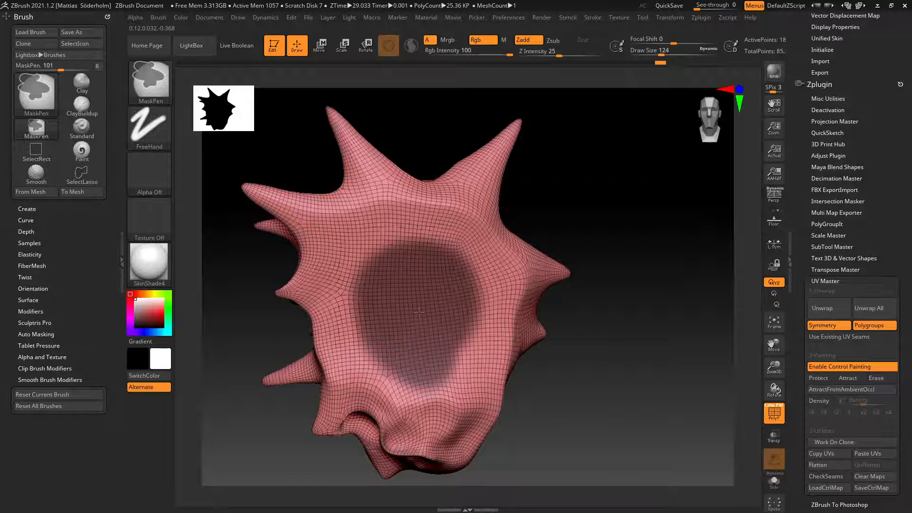
Assign the masked front area of the hair its own polygroup with Group Masked, and show the whole head again.
scroll(799, 353, down, 3)
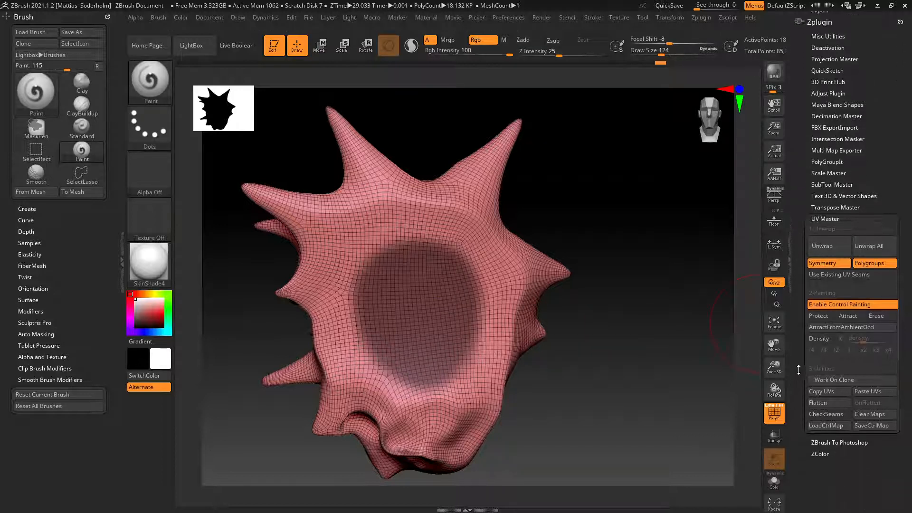
scroll(799, 353, up, 8)
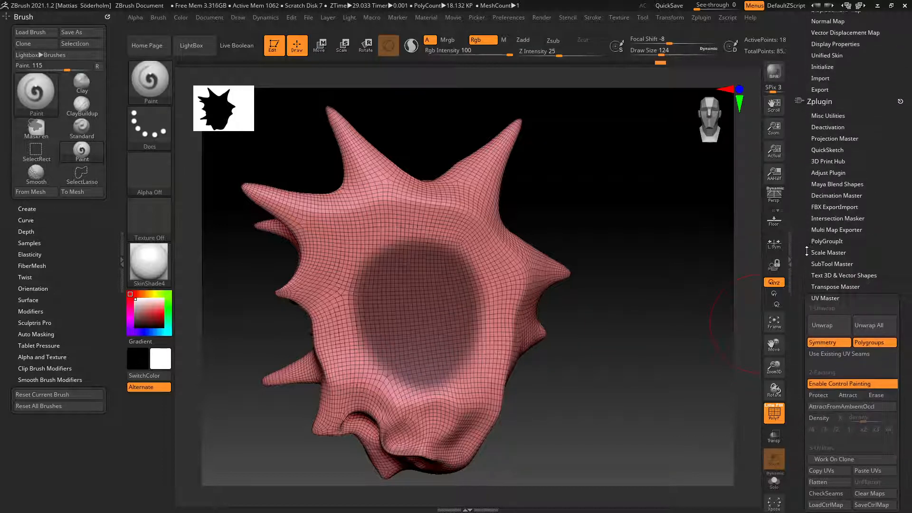
scroll(805, 277, up, 6)
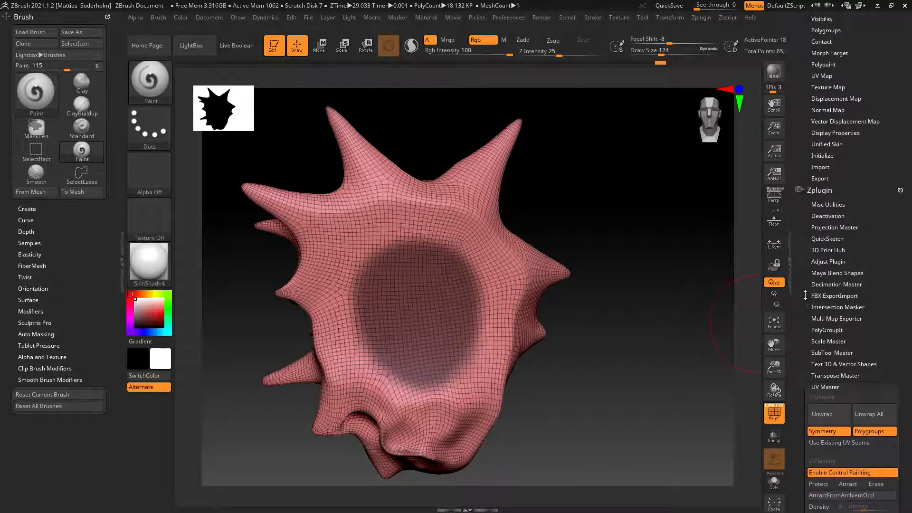
scroll(803, 309, down, 2)
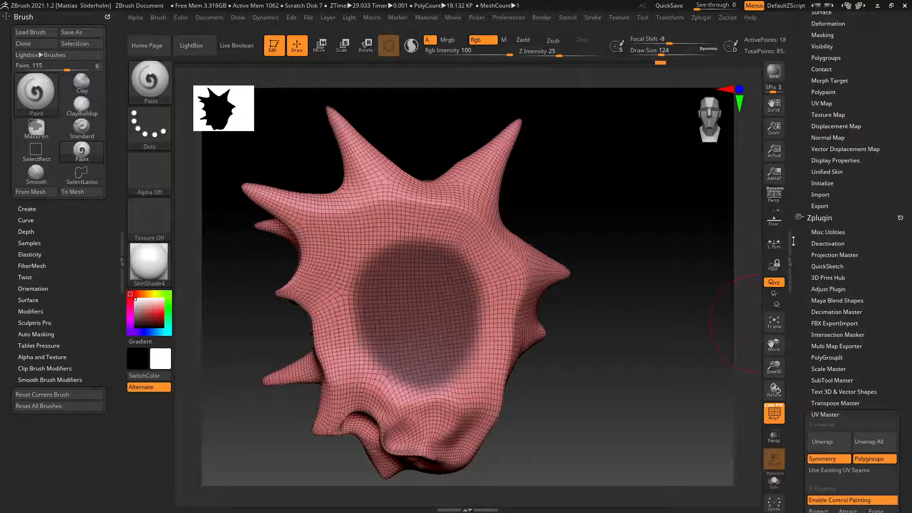
scroll(793, 241, up, 8)
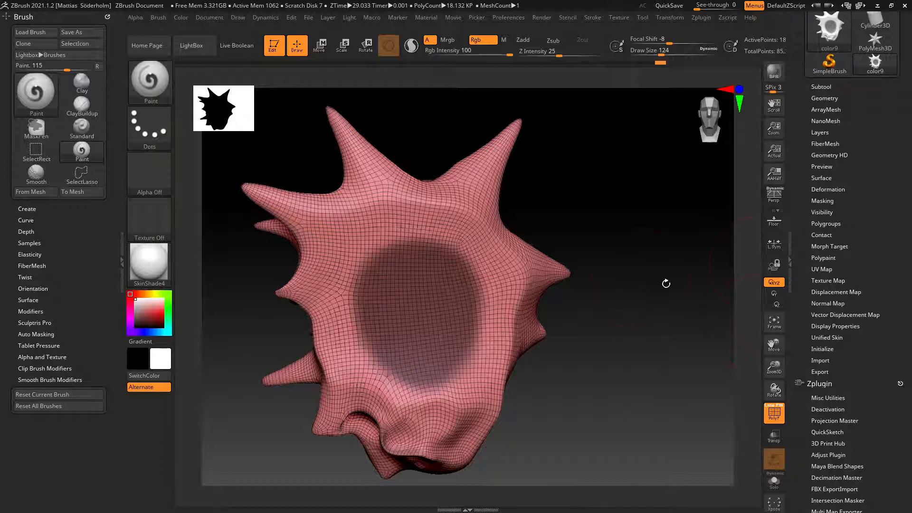
click(824, 223)
scroll(801, 248, down, 5)
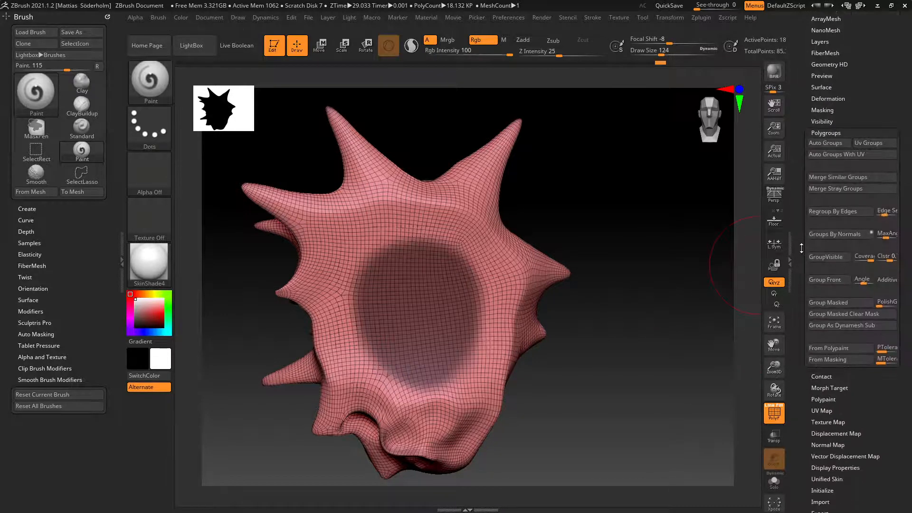
click(848, 298)
ctrl+shift+click(647, 311)
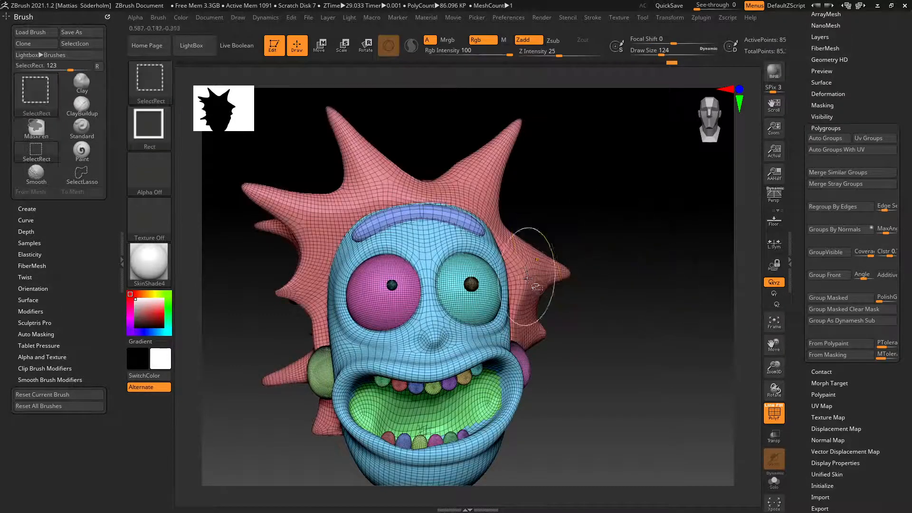
Hide the hair, the blue face skin and the newly grouped front patch of the hair.
ctrl+shift+click(542, 273)
ctrl+shift+drag(647, 215, 671, 241)
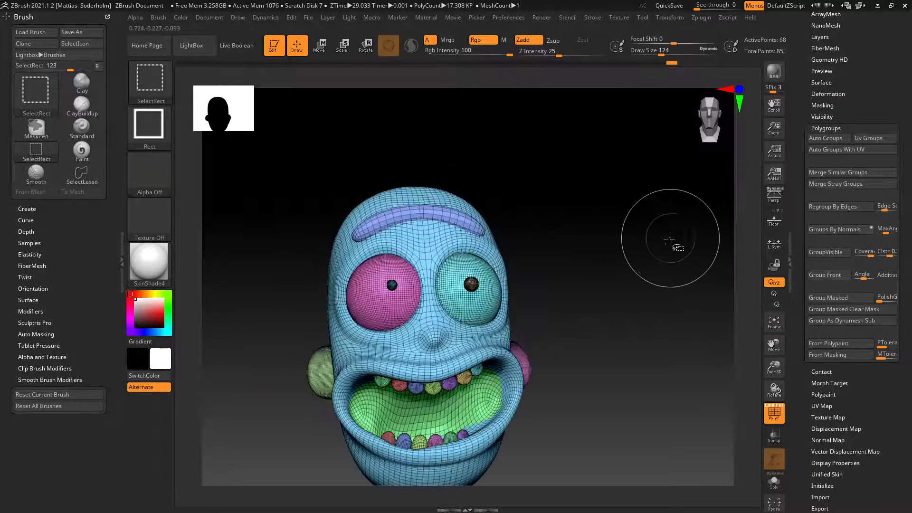
mouse_move(475, 281)
right_down()
mouse_move(576, 279)
mouse_move(506, 273)
right_up()
ctrl+shift+click(505, 273)
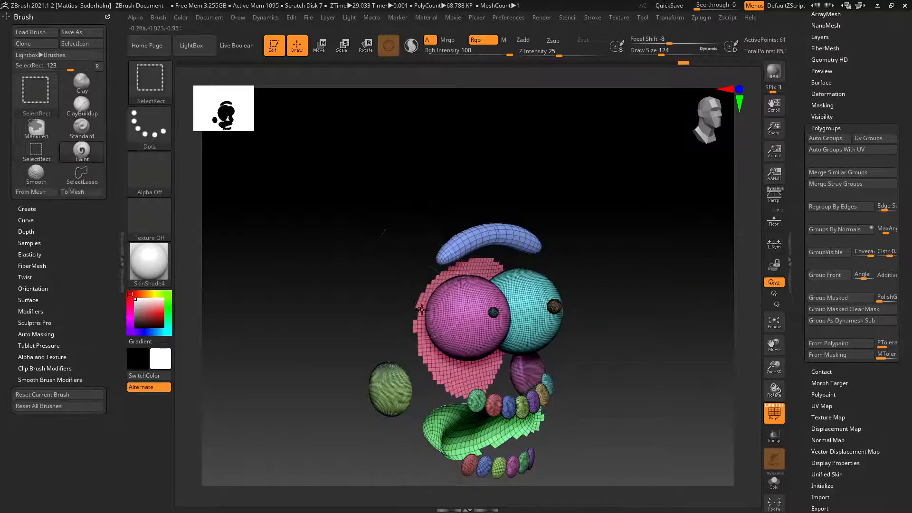
ctrl+shift+click(448, 369)
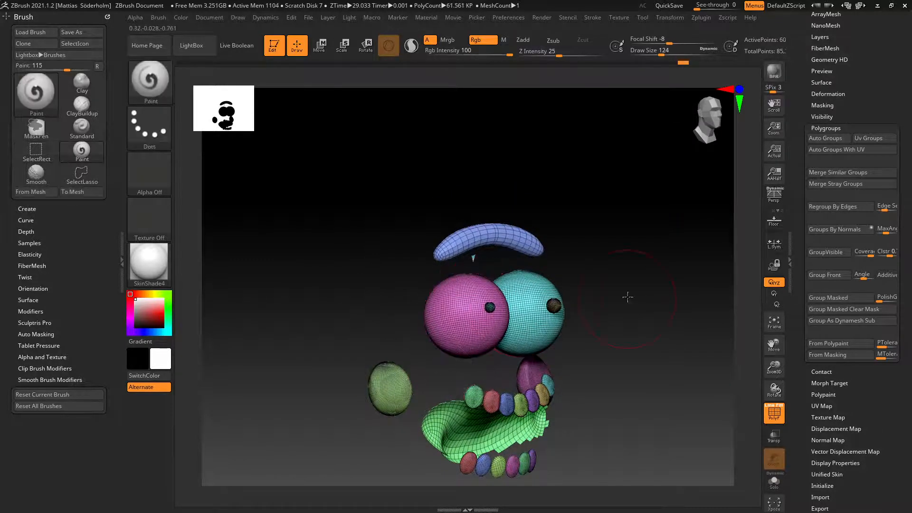
mouse_move(627, 298)
right_down()
mouse_move(615, 253)
mouse_move(615, 267)
right_up()
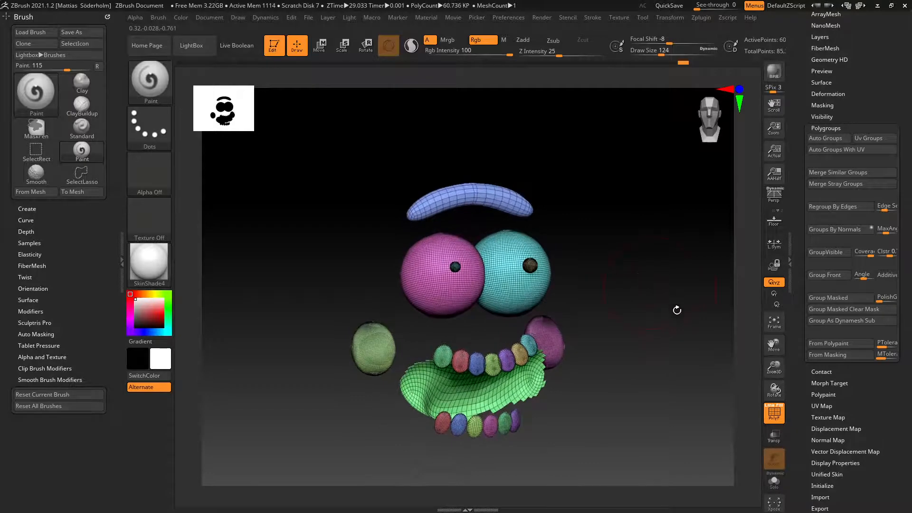
Invert the visibility, delete the grouped hair patch behind the face, and show the rest of the head.
ctrl+shift+drag(678, 309, 705, 353)
alt+right_drag(593, 307, 588, 258)
mouse_move(418, 240)
right_down()
mouse_move(480, 240)
mouse_move(443, 189)
right_up()
ctrl+shift+click(359, 170)
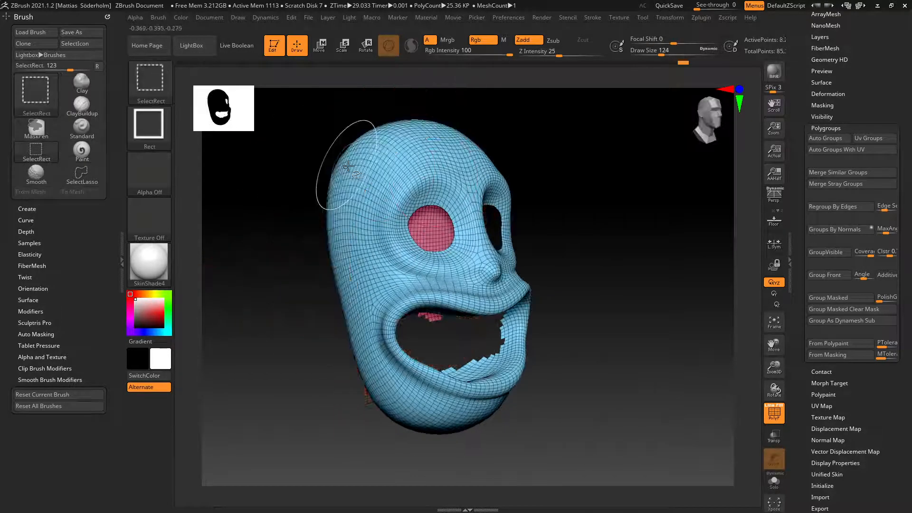
ctrl+shift+click(410, 174)
mouse_move(537, 211)
alt+right_down()
mouse_move(541, 261)
mouse_move(534, 256)
mouse_move(546, 253)
alt+right_up()
ctrl+shift+drag(618, 177, 641, 207)
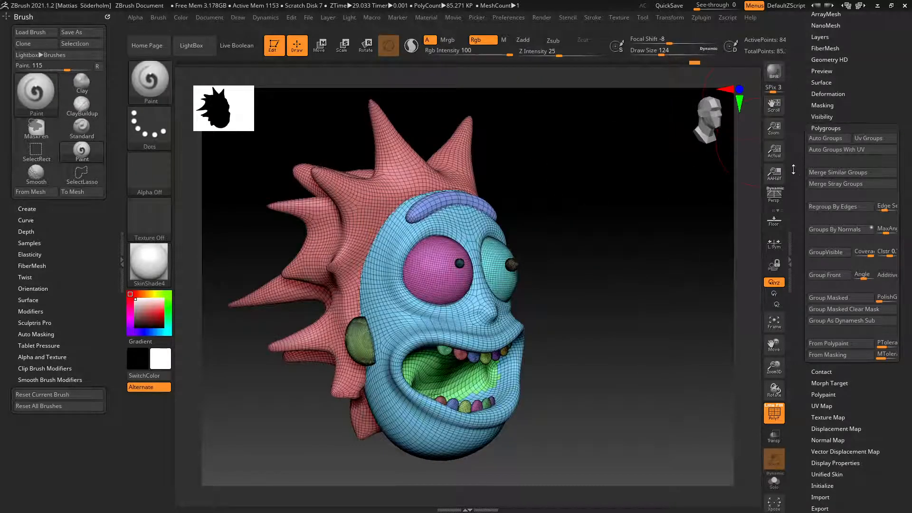
Hide the hair and face skin to examine the separate light-blue patch at the back of the head.
click(790, 260)
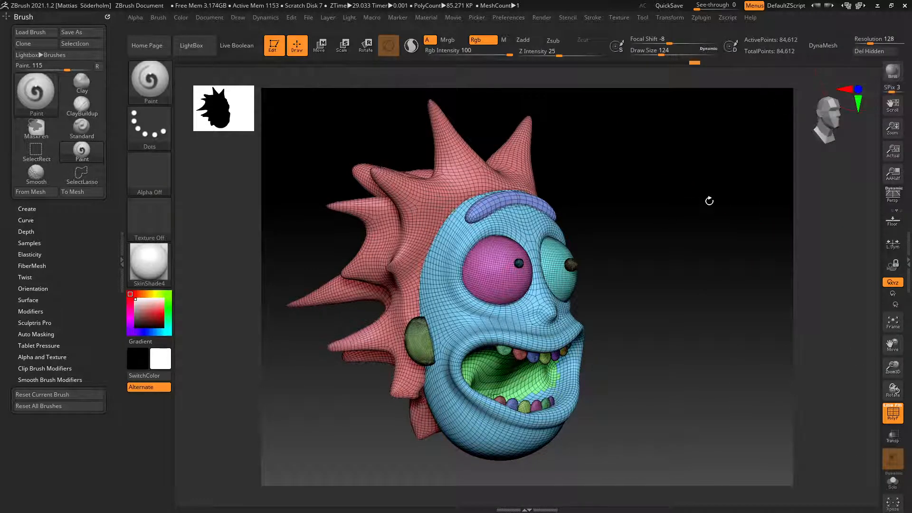
key(ctrl+shift)
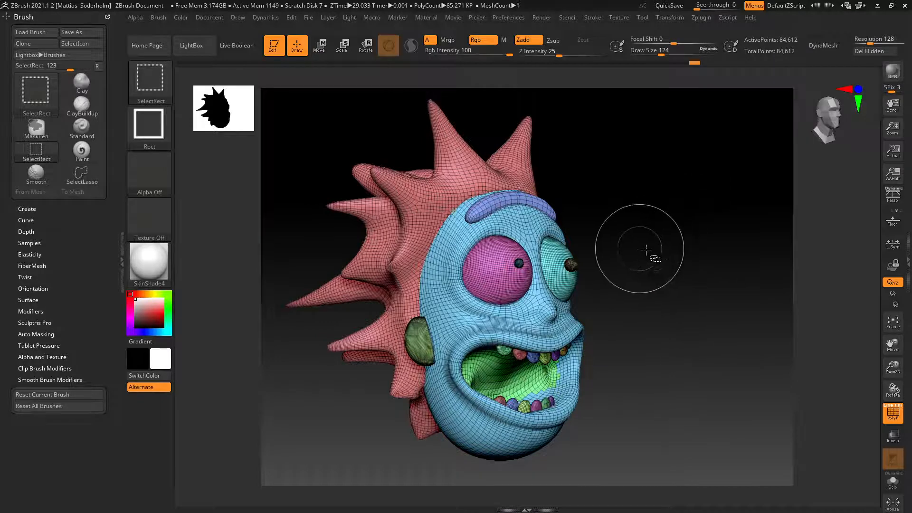
ctrl+shift+click(484, 301)
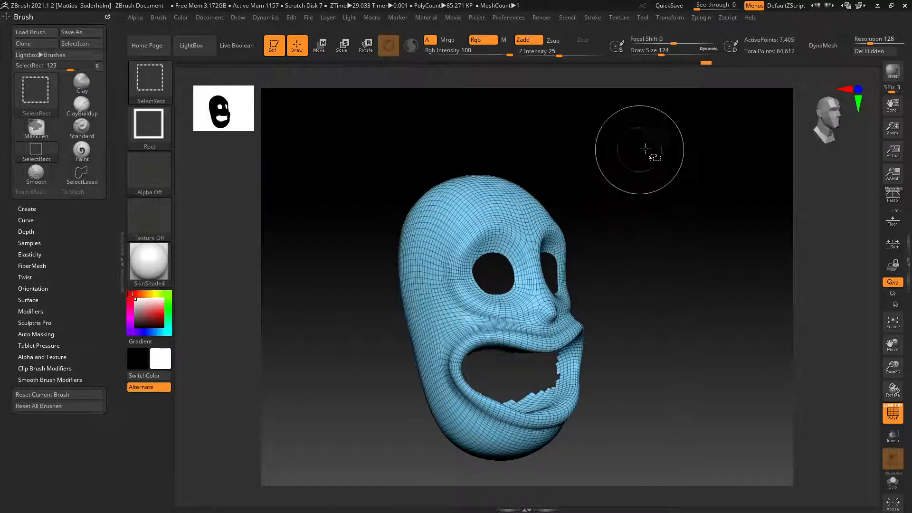
ctrl+shift+click(643, 152)
drag(641, 252, 619, 232)
ctrl+shift+click(392, 213)
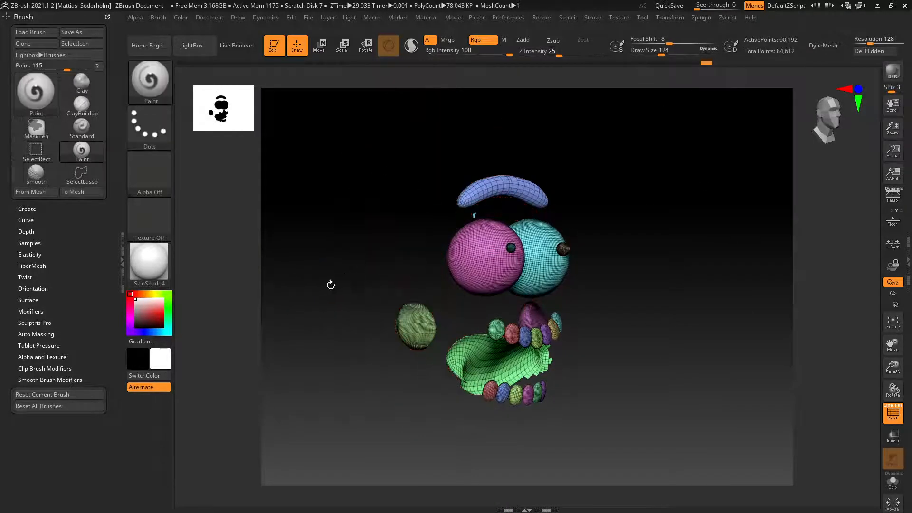
drag(330, 285, 434, 240)
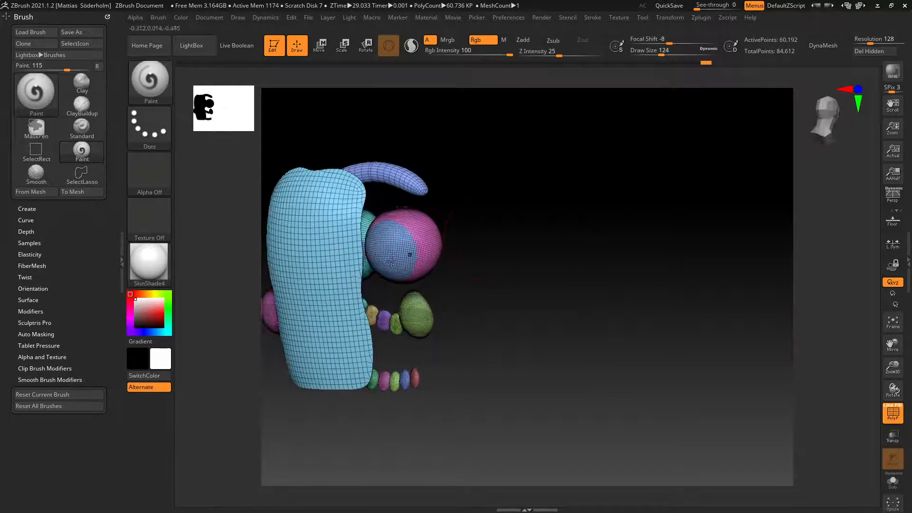
Isolate the light-blue patch at the back of the head, invert the visibility, and delete the patch with Del Hidden.
ctrl+shift+click(322, 251)
ctrl+shift+drag(628, 179, 684, 254)
alt+drag(509, 246, 616, 257)
ctrl+shift+click(446, 253)
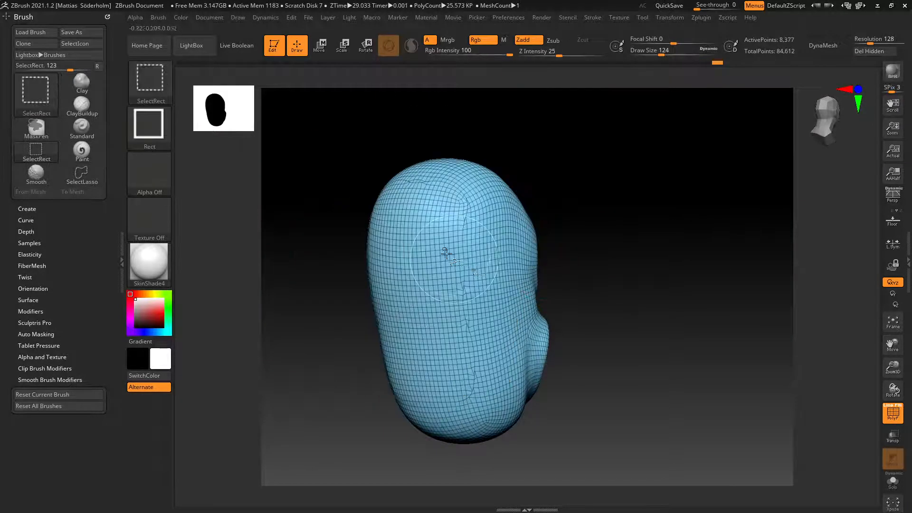
ctrl+shift+click(511, 328)
drag(569, 288, 595, 267)
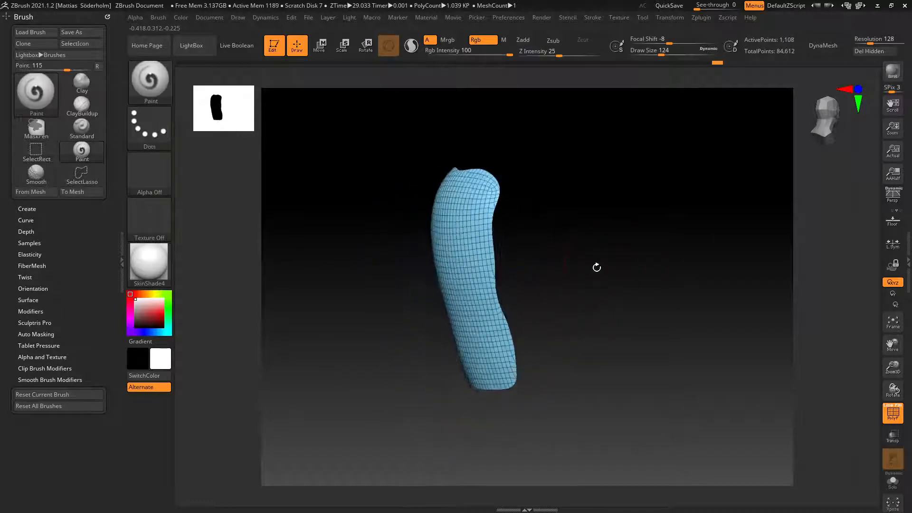
ctrl+shift+click(706, 259)
mouse_move(672, 241)
mouse_down()
mouse_move(627, 265)
mouse_move(597, 246)
mouse_move(763, 134)
mouse_up()
click(870, 52)
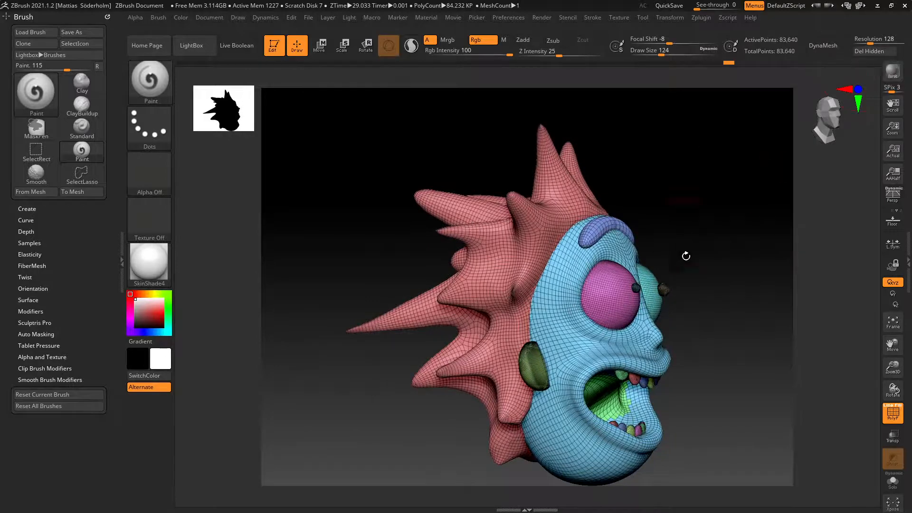
Turn on the head's texture map display with the checker texture, Texture 19.
drag(686, 257, 666, 255)
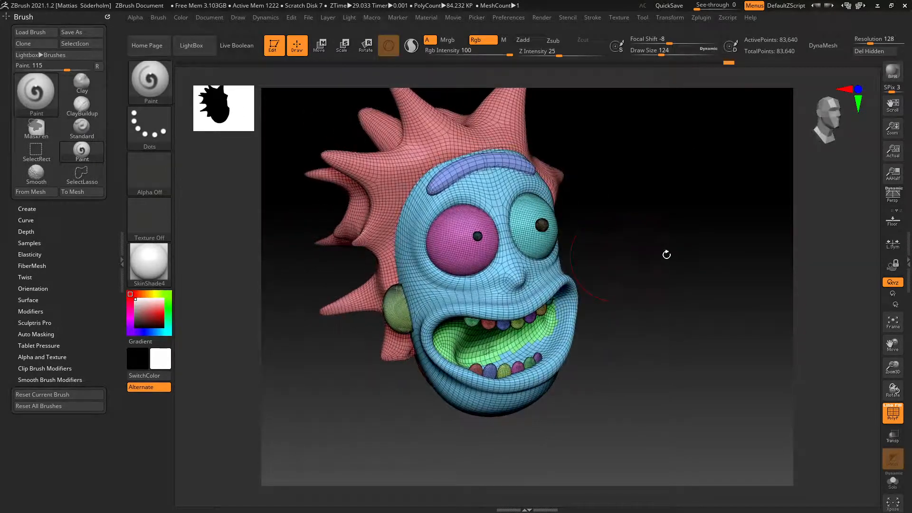
click(906, 283)
drag(817, 93, 800, 163)
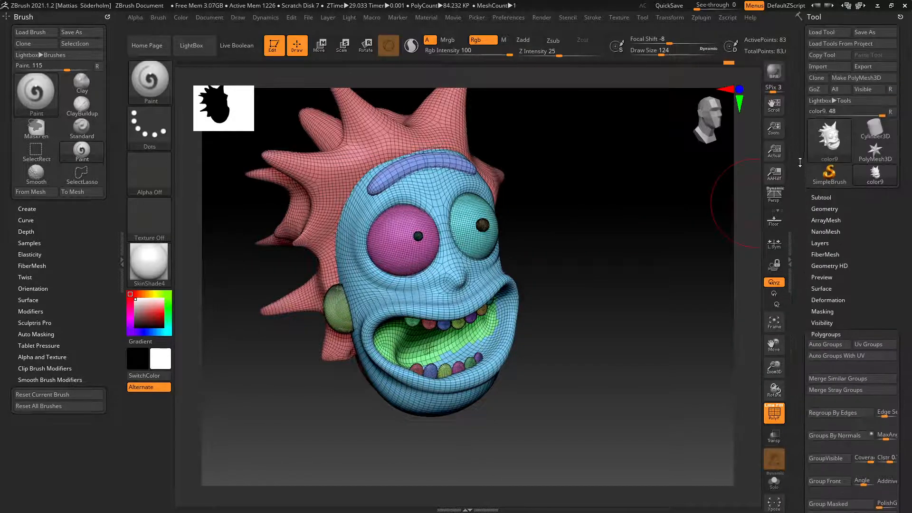
click(829, 335)
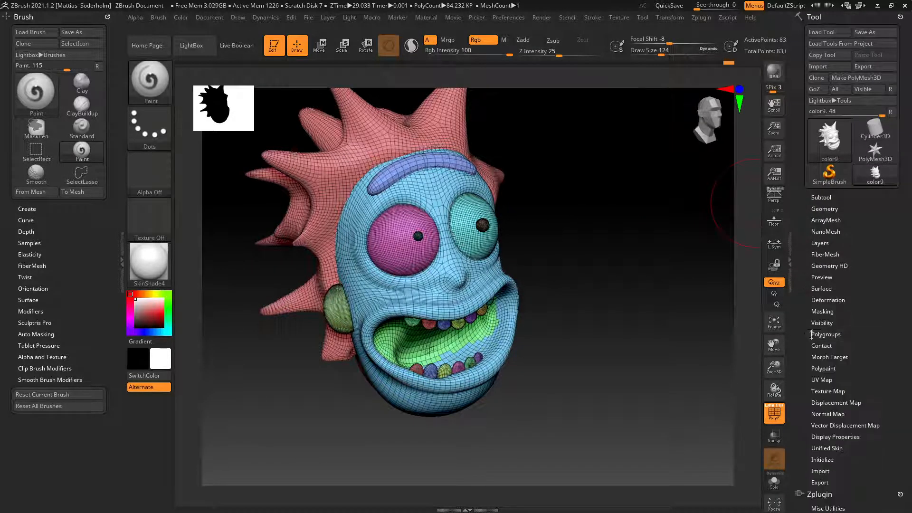
drag(810, 335, 808, 263)
click(829, 299)
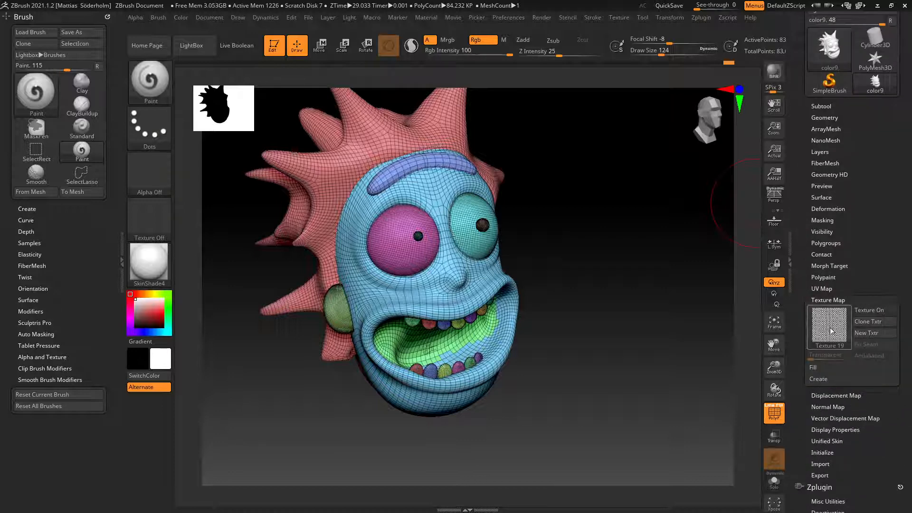
click(881, 310)
Examine the checker texture on the head from several angles, and flatten the model with UV Master to view its UV layout.
mouse_move(660, 308)
mouse_down()
mouse_move(456, 285)
mouse_move(459, 333)
mouse_move(532, 314)
mouse_move(463, 281)
mouse_move(518, 289)
mouse_move(480, 259)
mouse_up()
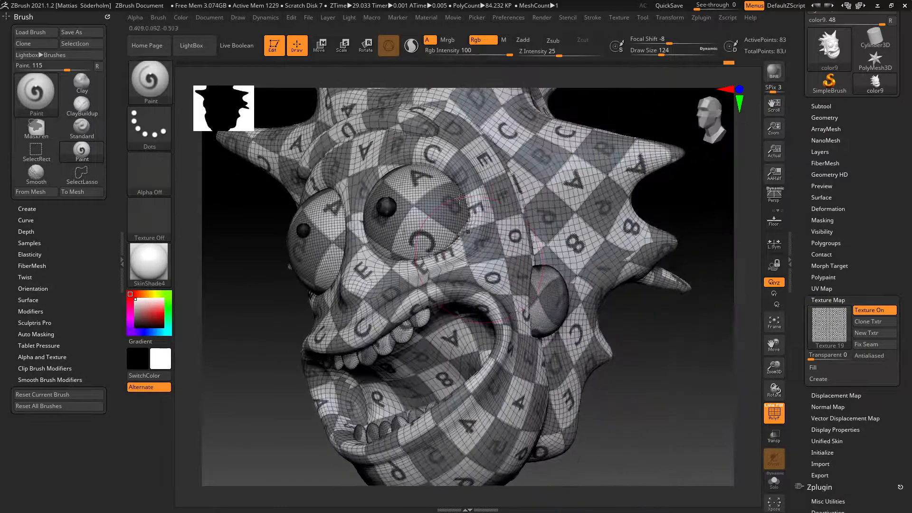
mouse_move(506, 201)
right_down()
mouse_move(429, 238)
mouse_move(494, 257)
mouse_move(527, 280)
mouse_move(463, 282)
mouse_move(504, 290)
right_up()
scroll(803, 401, down, 10)
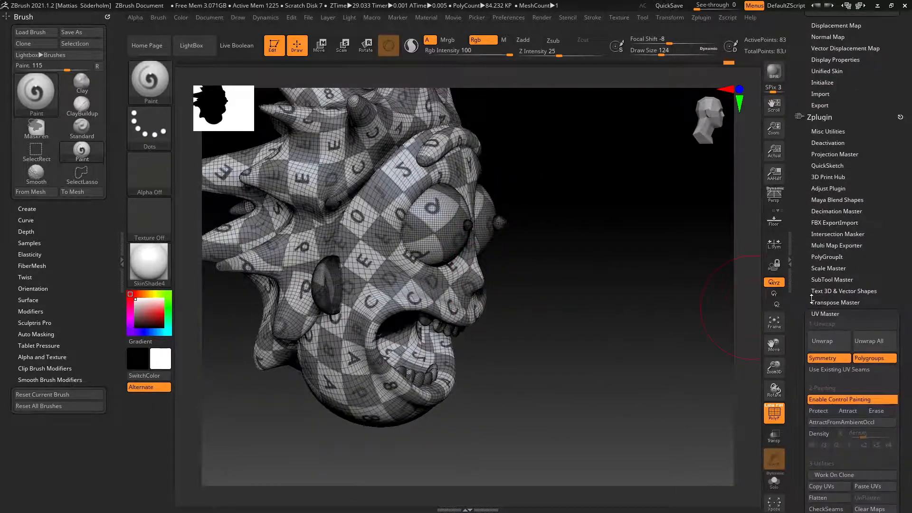
right_drag(455, 286, 603, 330)
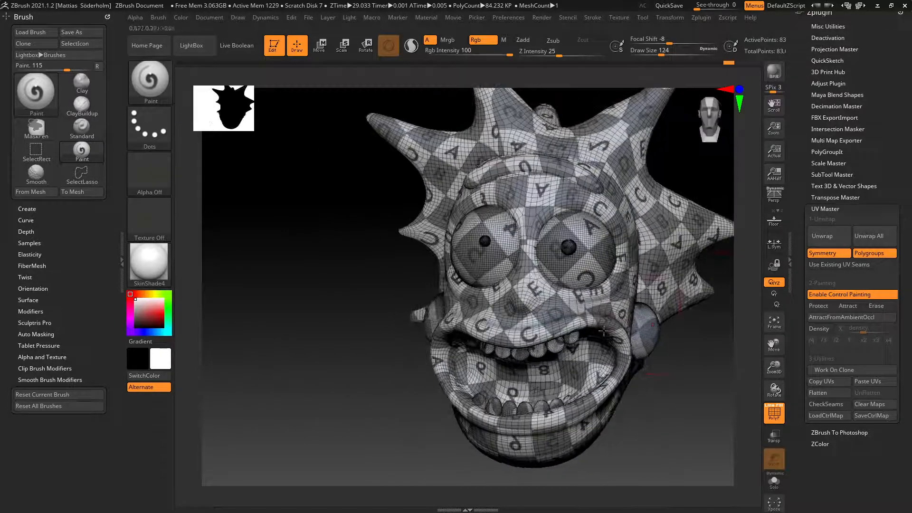
click(827, 396)
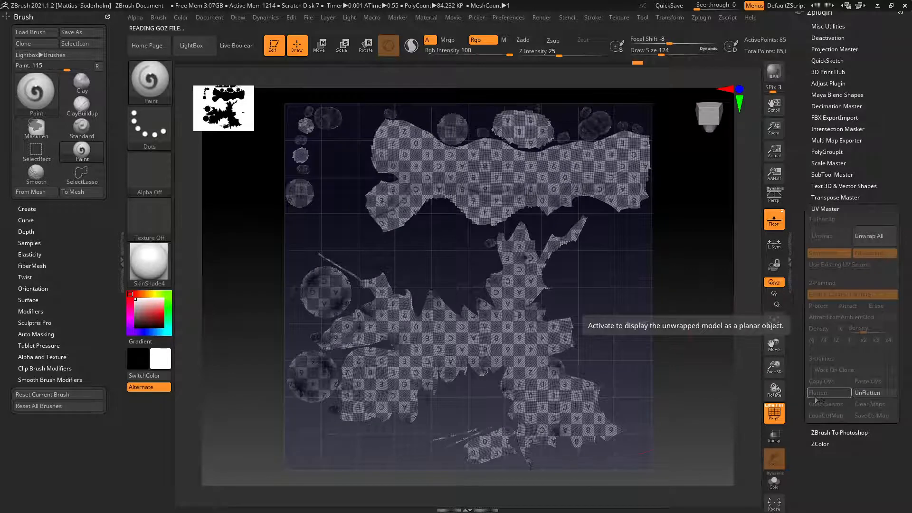
alt+right_drag(490, 294, 522, 338)
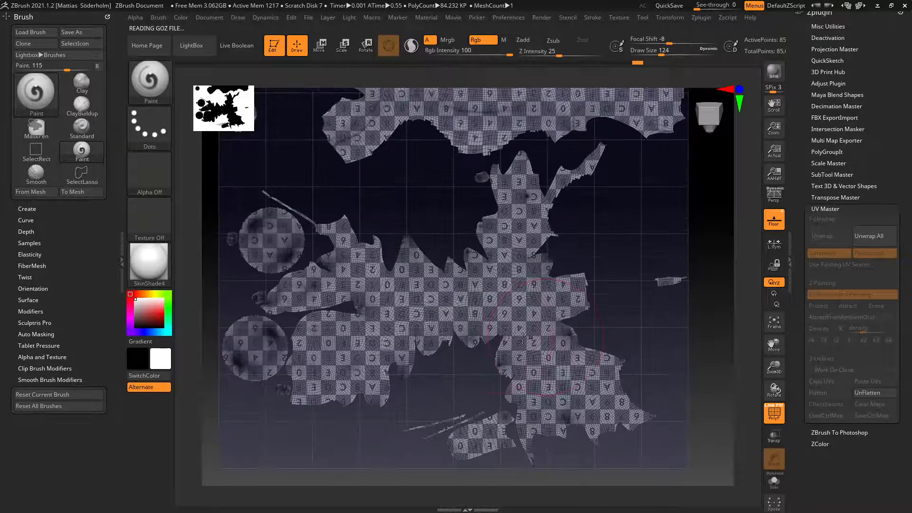
Examine the flattened UV layout from the upper to the lower islands, and restore the 3D head with UnFlatten in UV Master.
alt+right_drag(484, 227, 534, 399)
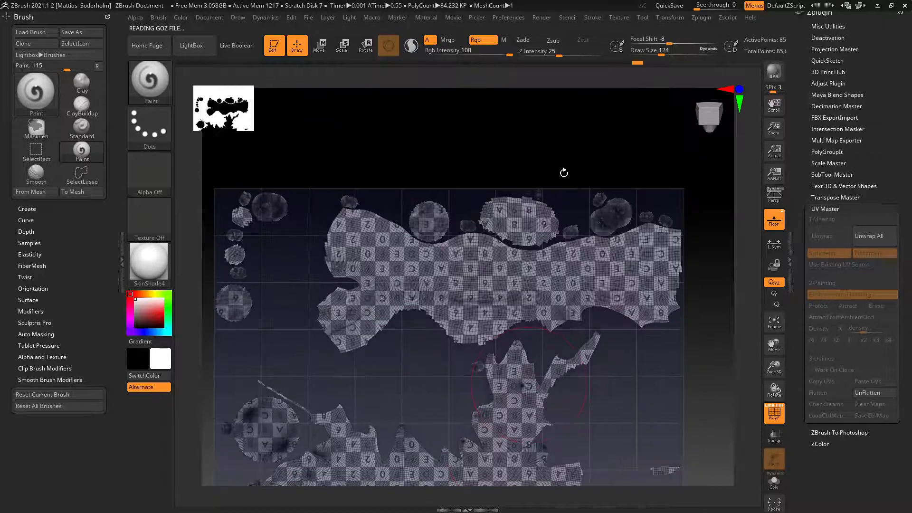
alt+right_drag(617, 367, 621, 295)
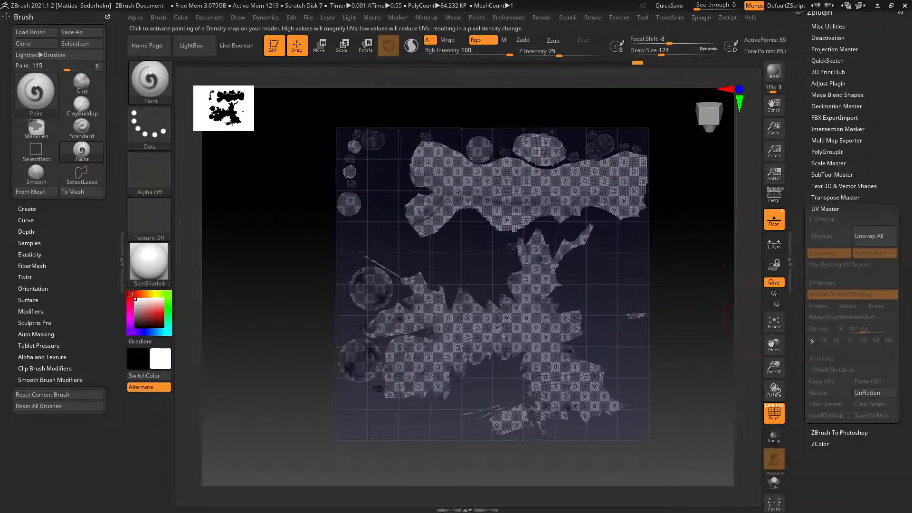
click(824, 208)
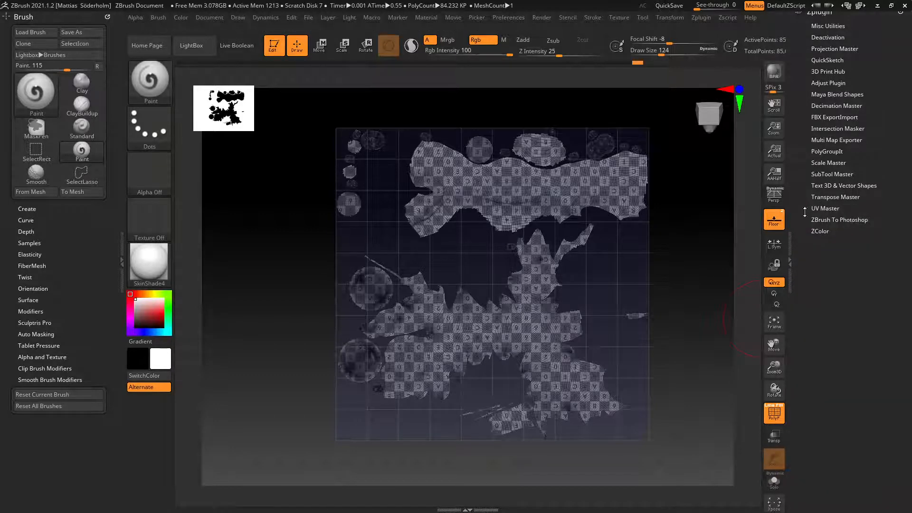
scroll(807, 194, up, 5)
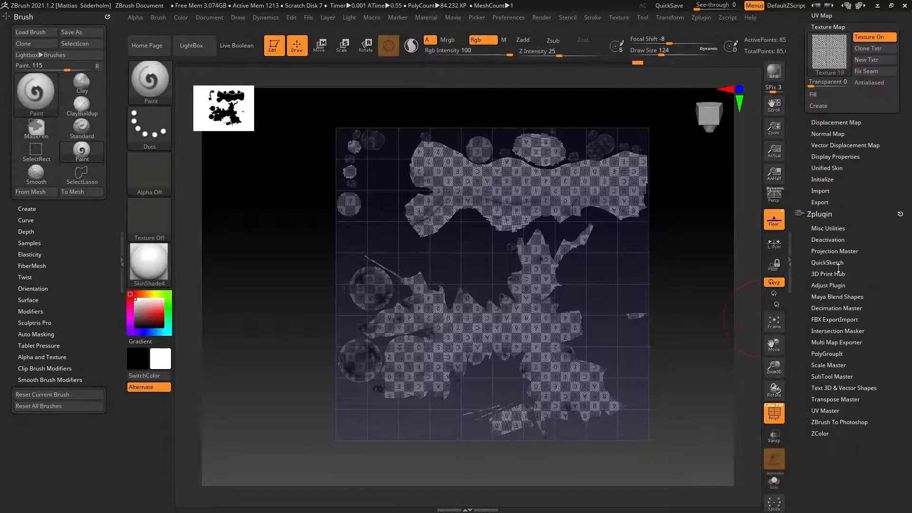
click(820, 214)
click(820, 213)
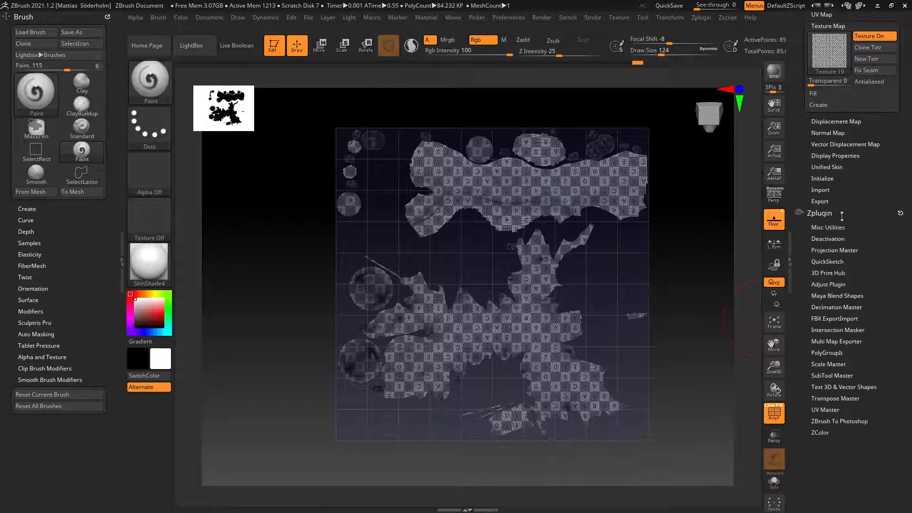
click(827, 409)
click(868, 384)
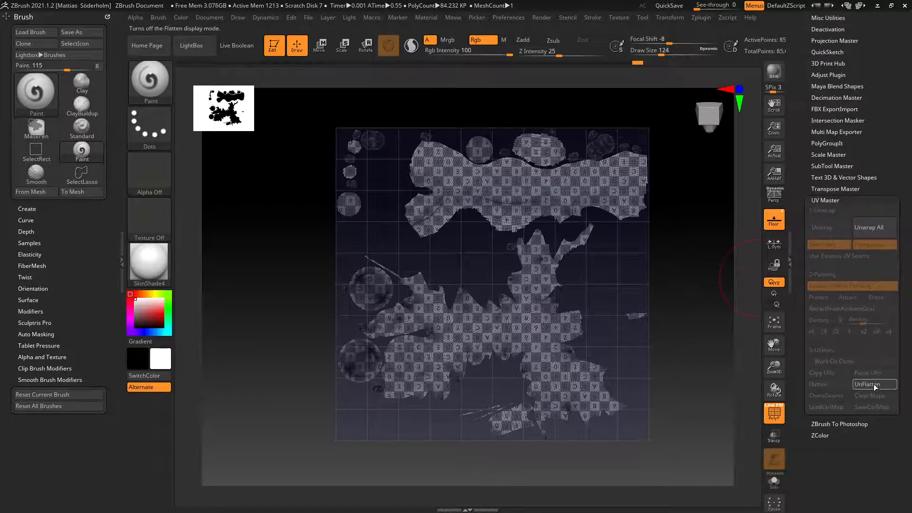
alt+right_drag(613, 272, 549, 260)
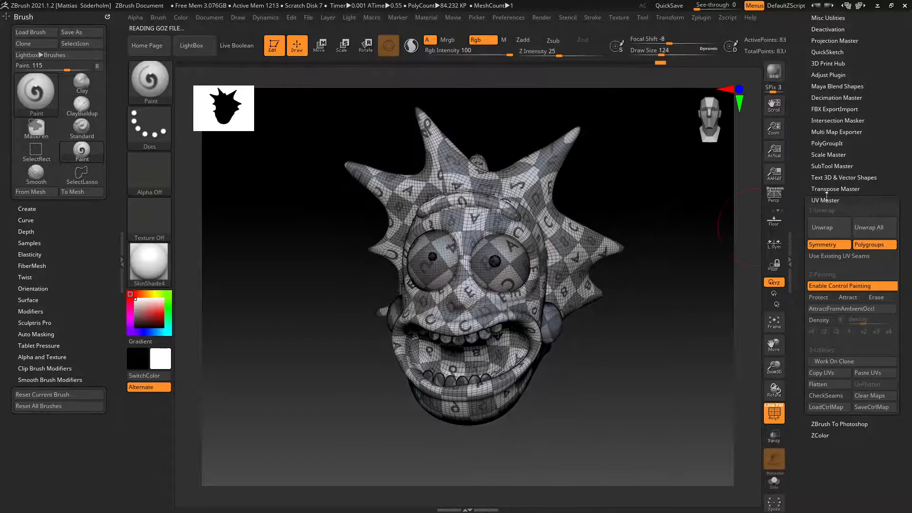
Set the head's texture map to Texture Off.
drag(826, 197, 831, 236)
click(829, 121)
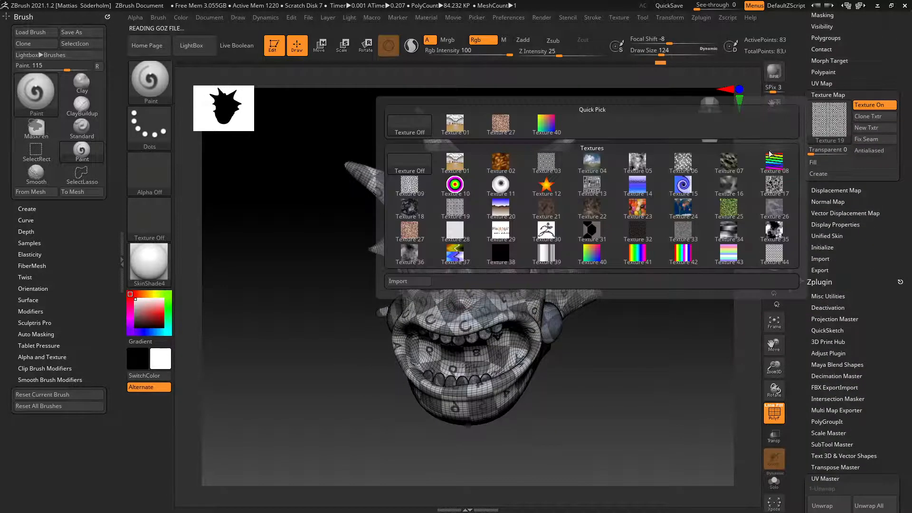
click(778, 186)
Export the selected head with FBX ExportImport to the ENVART_FBX folder as RicksHead-w-colors-and-uvs-002.fbx.
drag(801, 351, 804, 259)
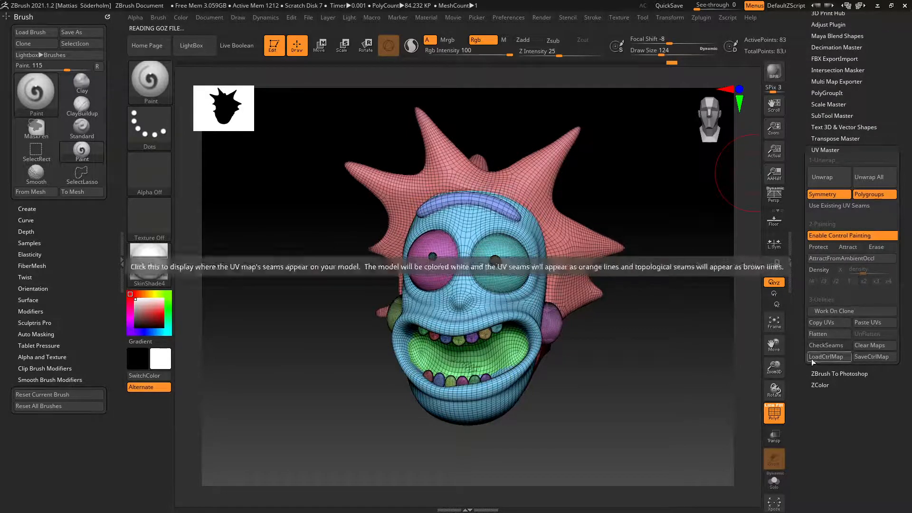
scroll(818, 119, up, 3)
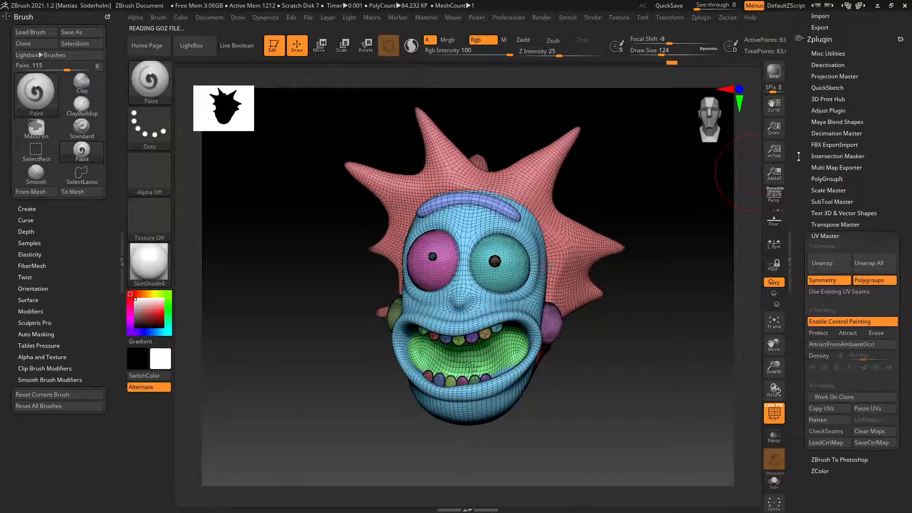
click(829, 148)
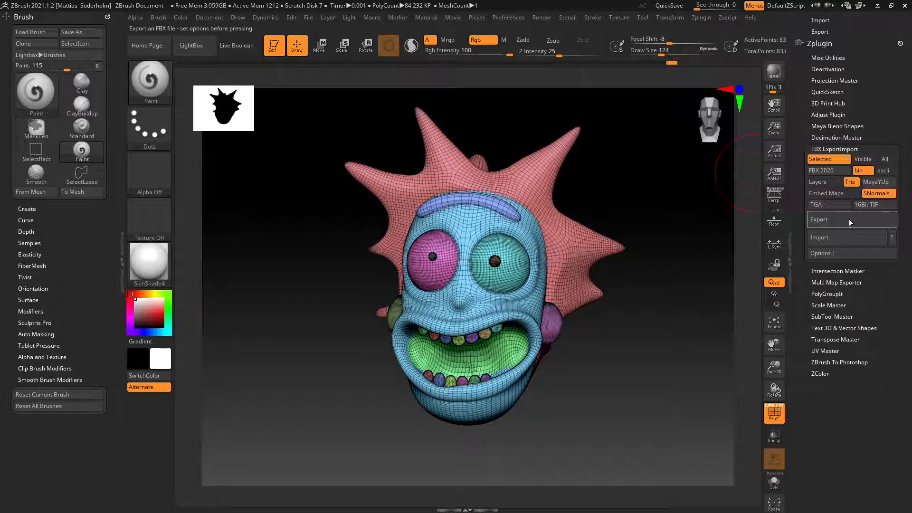
click(849, 219)
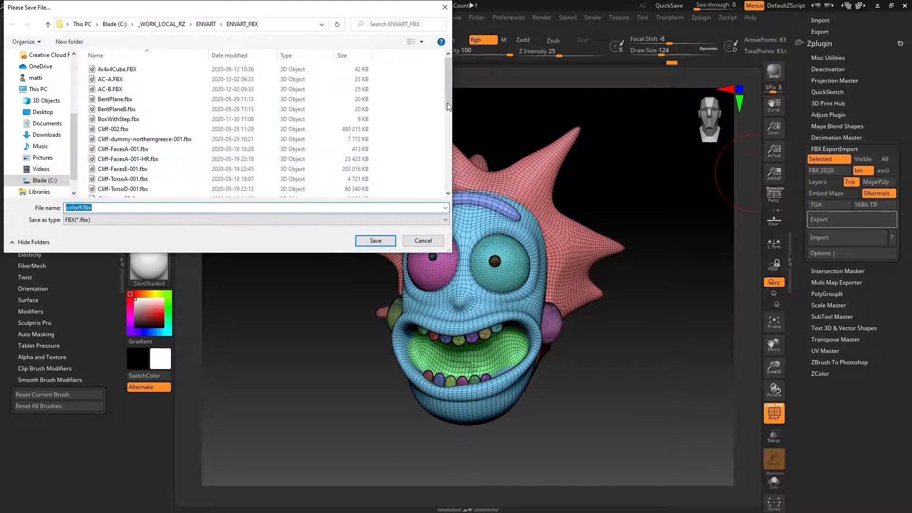
scroll(157, 182, down, 7)
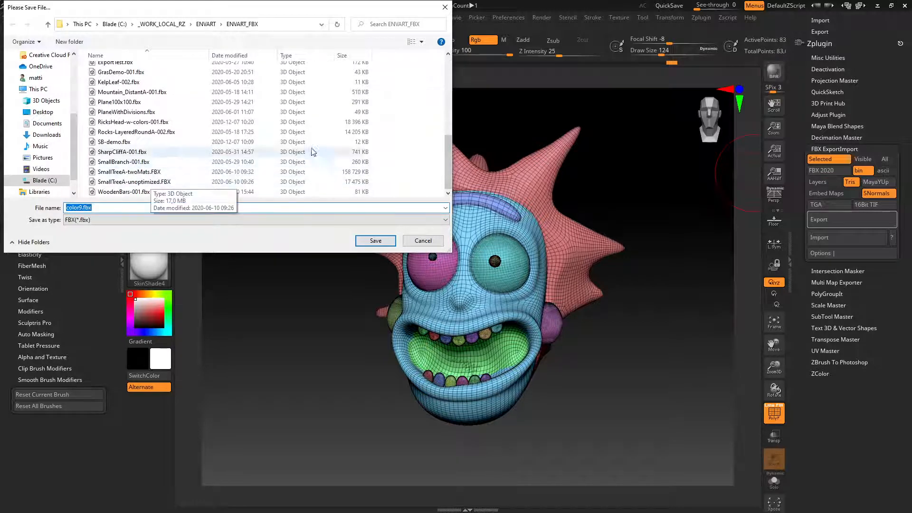
click(135, 122)
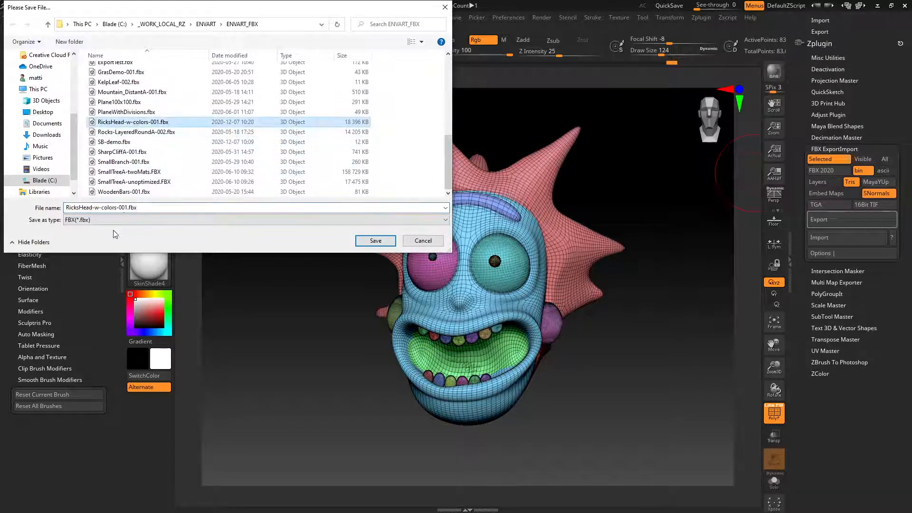
double_click(117, 208)
click(116, 208)
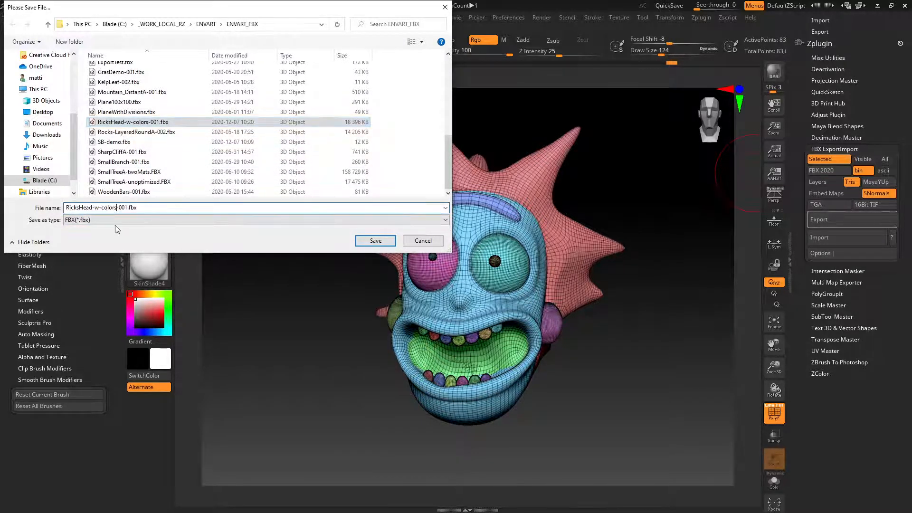
text(and-)
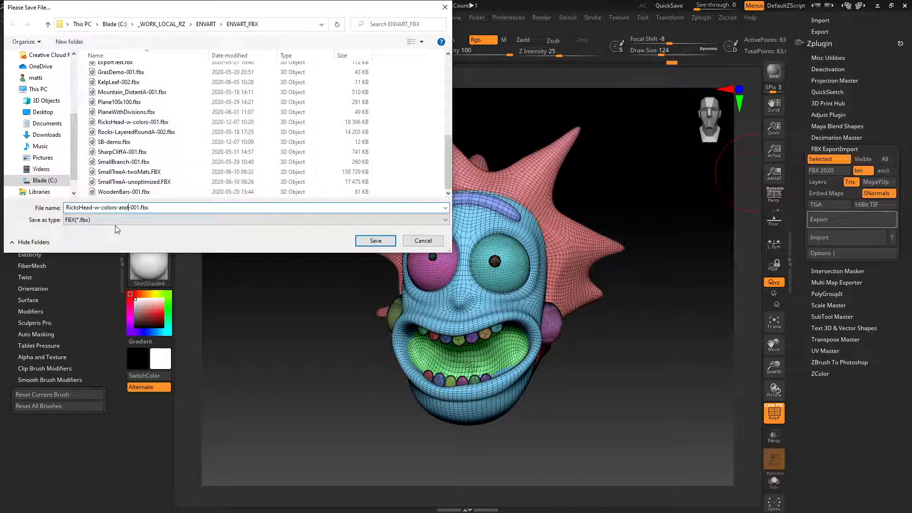
text(uvs-002)
key(Return)
Switch to Houdini, add a File node beside rop_fbx2 in box_object1, and display its output in the viewport.
key(alt+Tab)
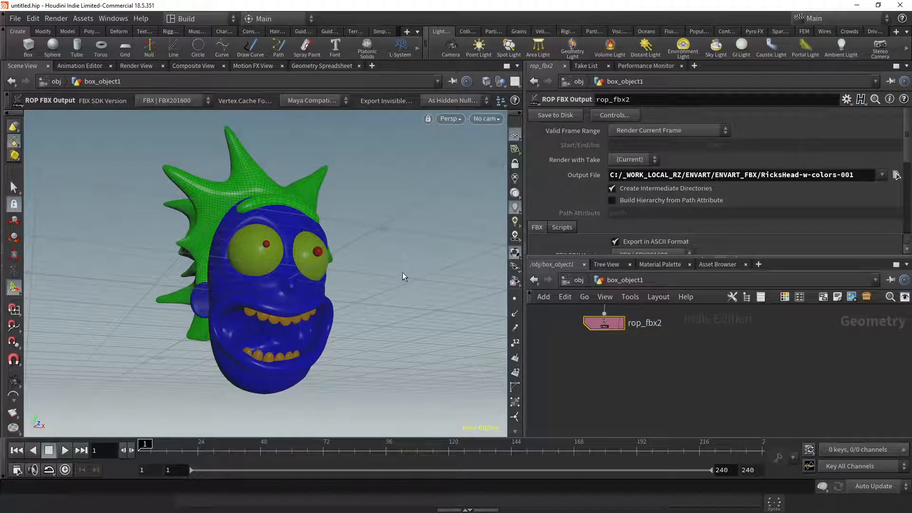
key(Tab)
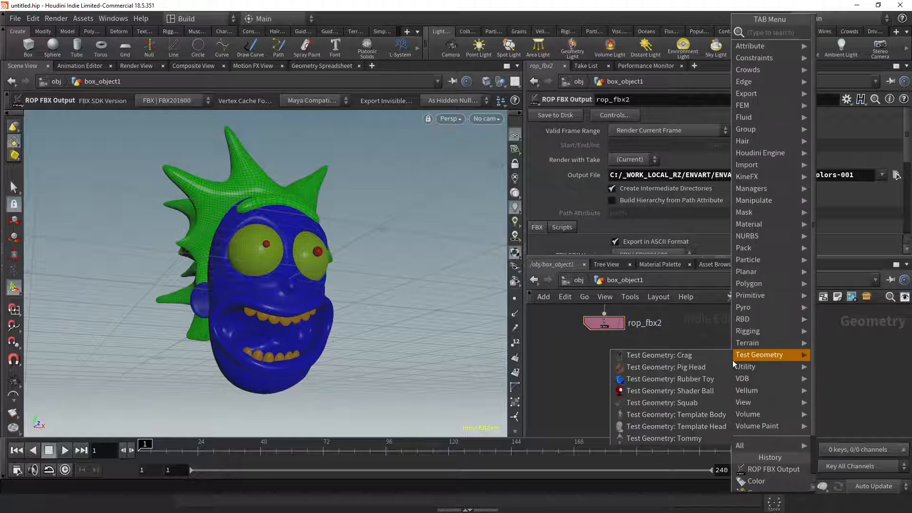
text(fil)
key(Return)
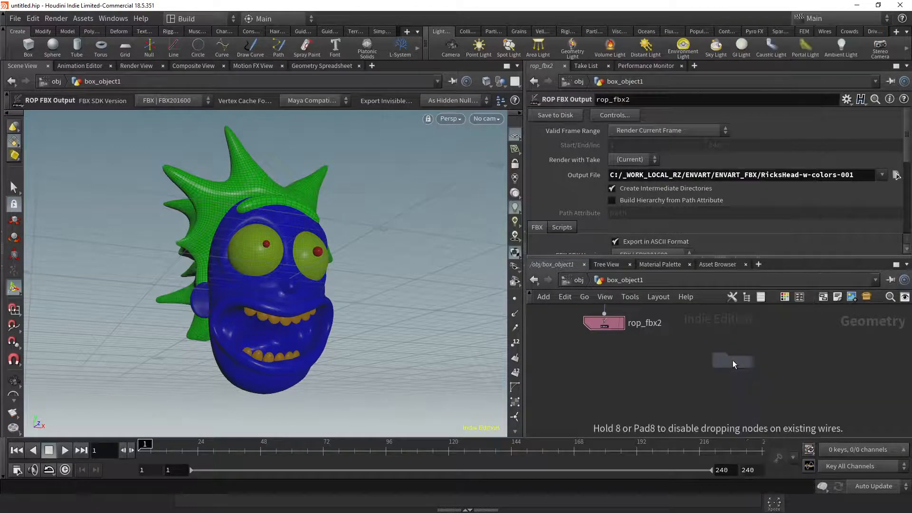
click(728, 347)
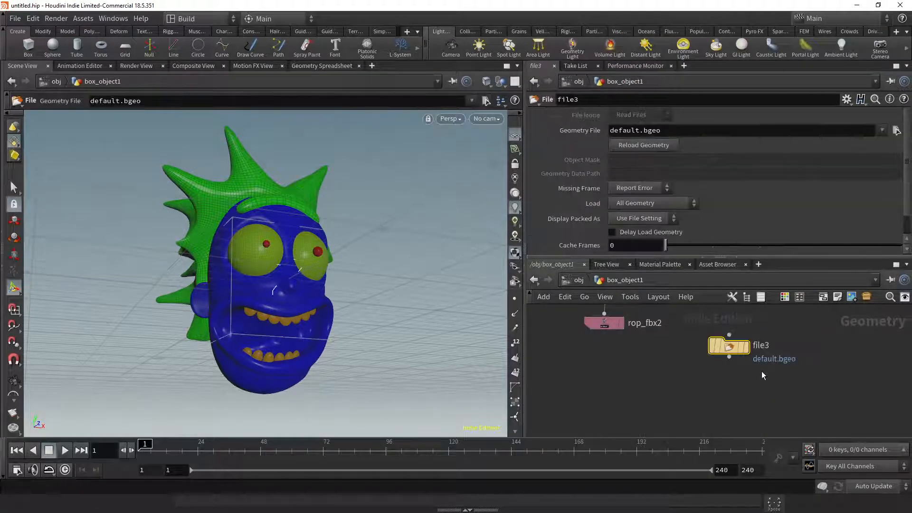
click(746, 347)
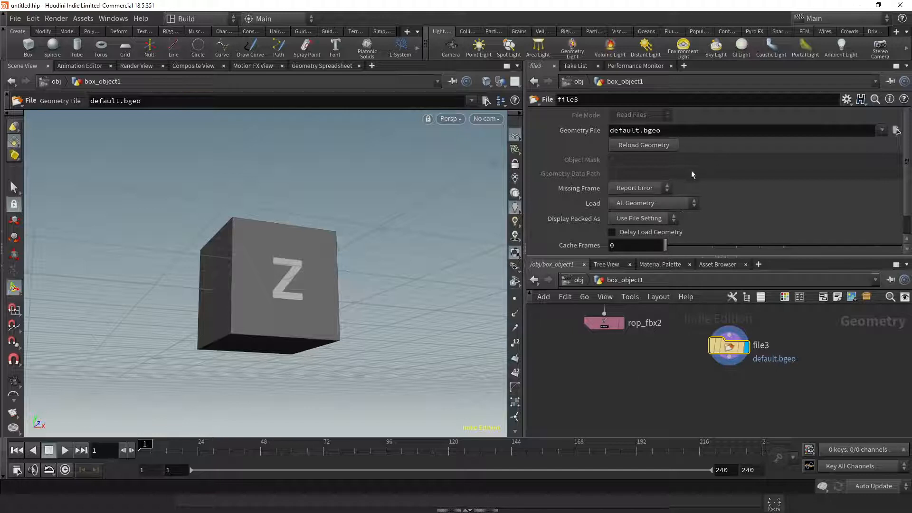
Load RicksHead-w-colors-and-uvs-002.fbx into the new File node and view the imported head from another angle.
click(896, 130)
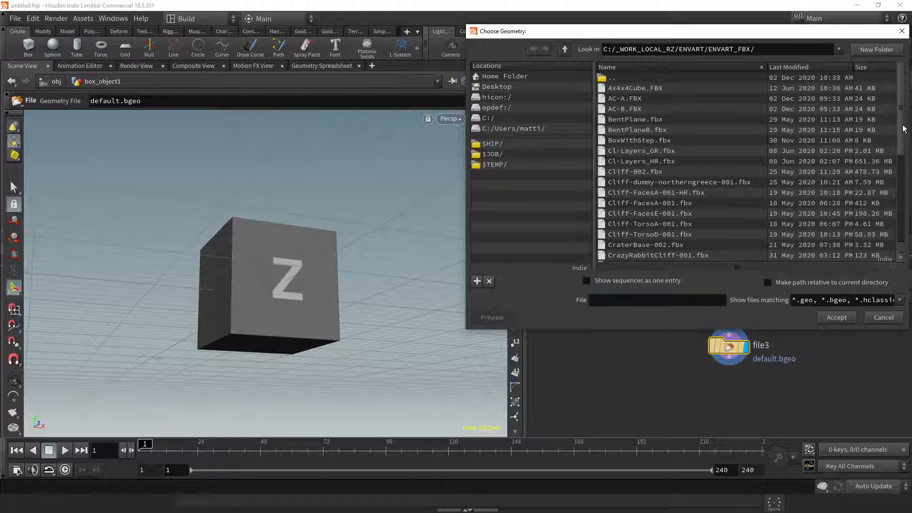
click(732, 345)
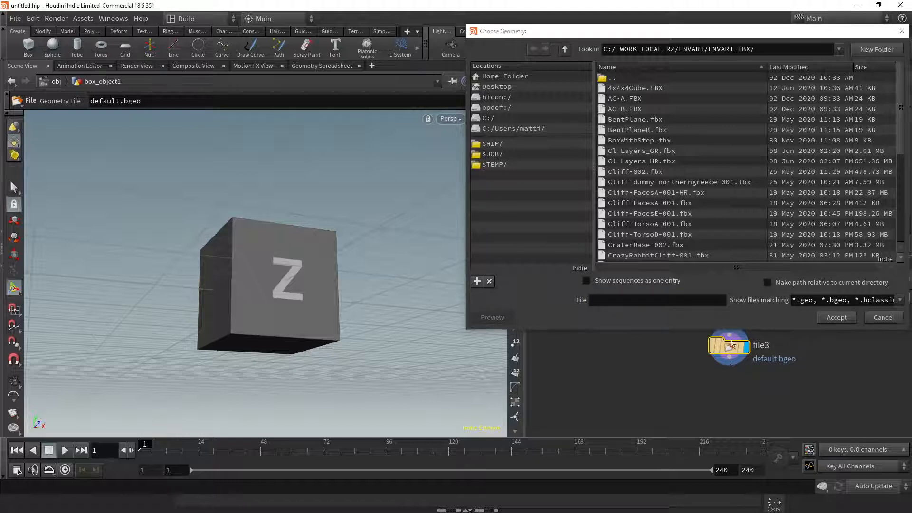
drag(905, 164, 903, 223)
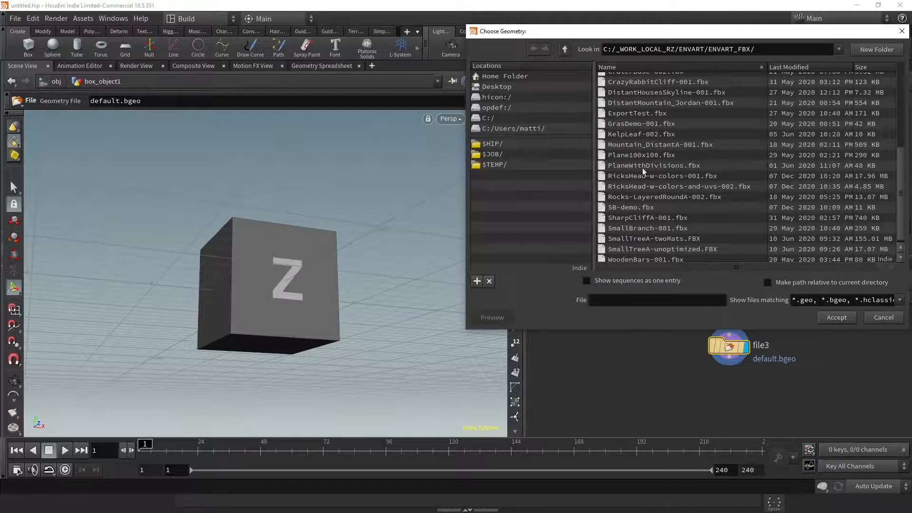
double_click(685, 187)
key(Escape)
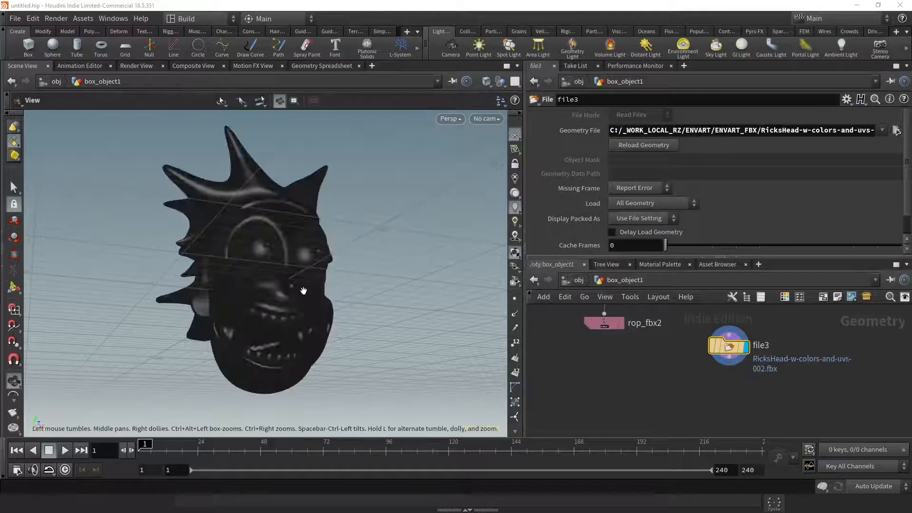
drag(306, 285, 359, 254)
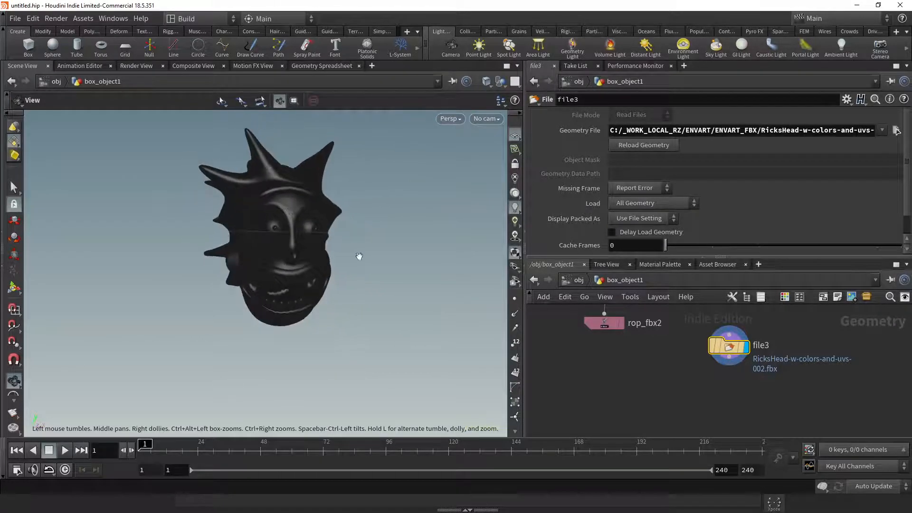
key(Return)
Add a Color node below the new File node, display its output, and inspect the head up close.
key(Tab)
mouse_move(718, 384)
text(color)
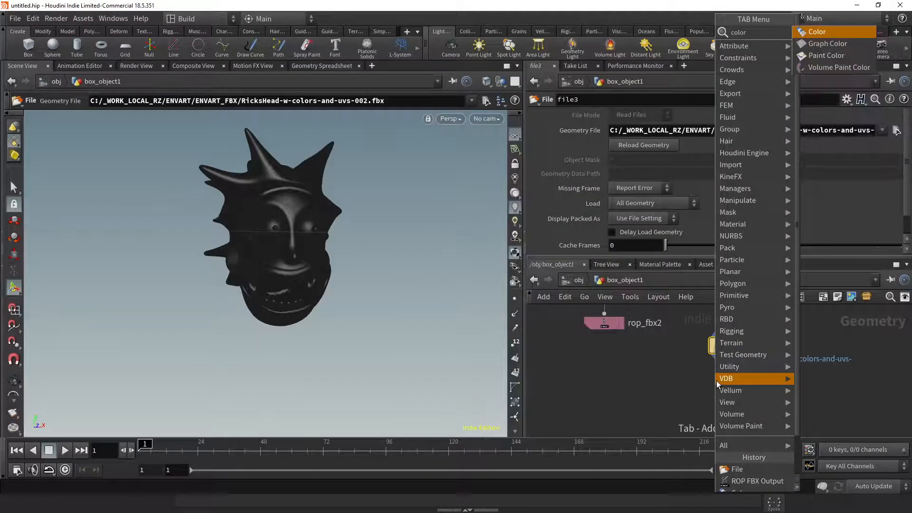
key(Return)
click(718, 386)
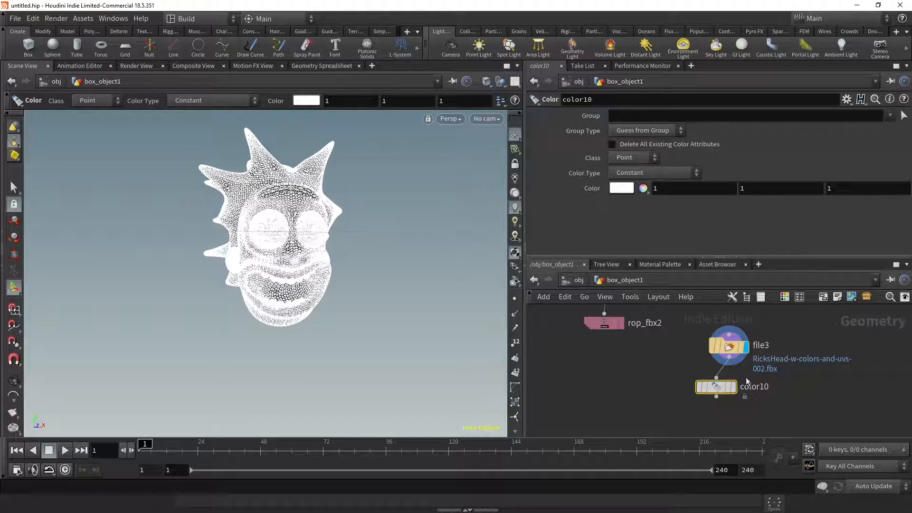
click(733, 386)
scroll(373, 268, up, 3)
drag(373, 268, 352, 266)
key(Return)
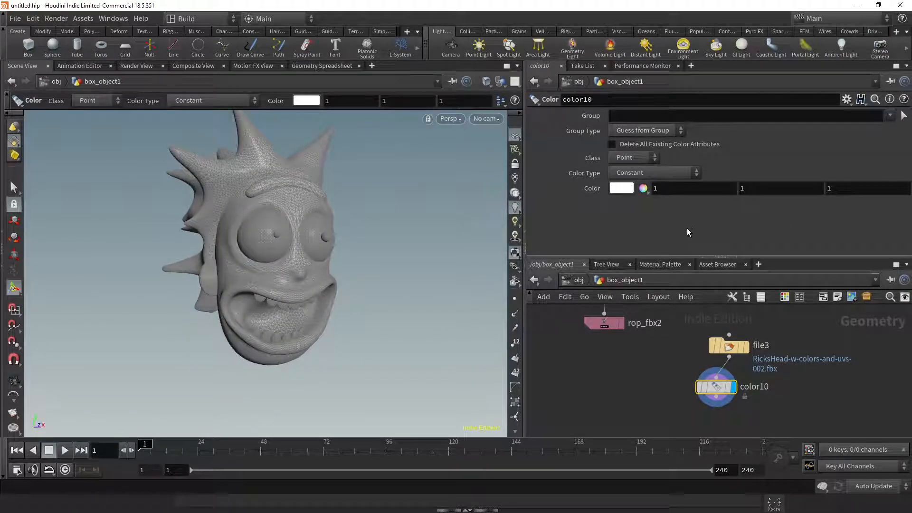
Select the File node that loads the exported head and check its parameters and the mesh's vertex colours.
click(729, 346)
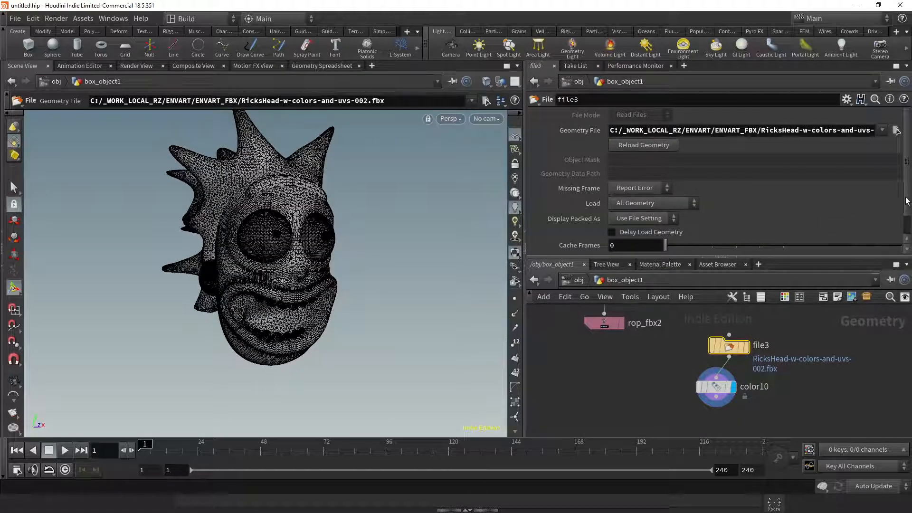
drag(908, 201, 896, 132)
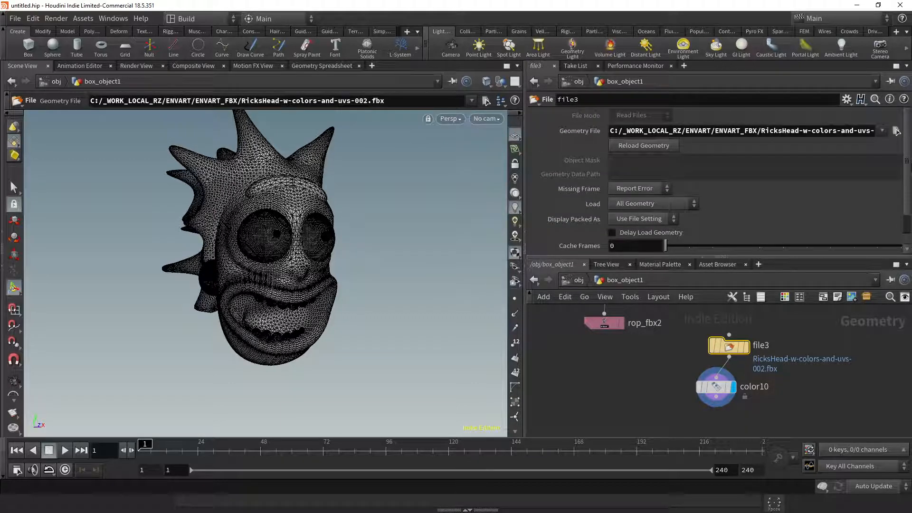
key(Escape)
drag(319, 276, 312, 256)
Switch to ZBrush and export the current head tool as an OBJ named Ricks-head-003 in the ENVART_FBX folder.
key(alt+Tab)
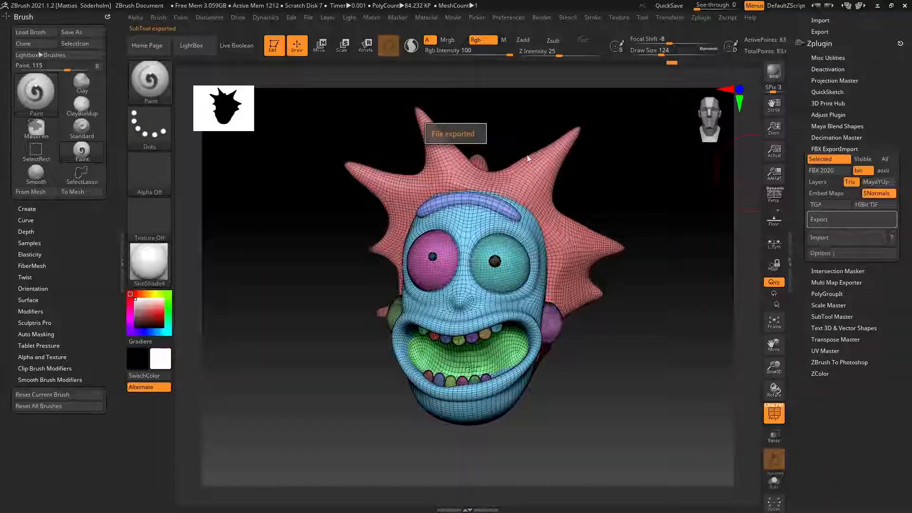
drag(802, 201, 800, 288)
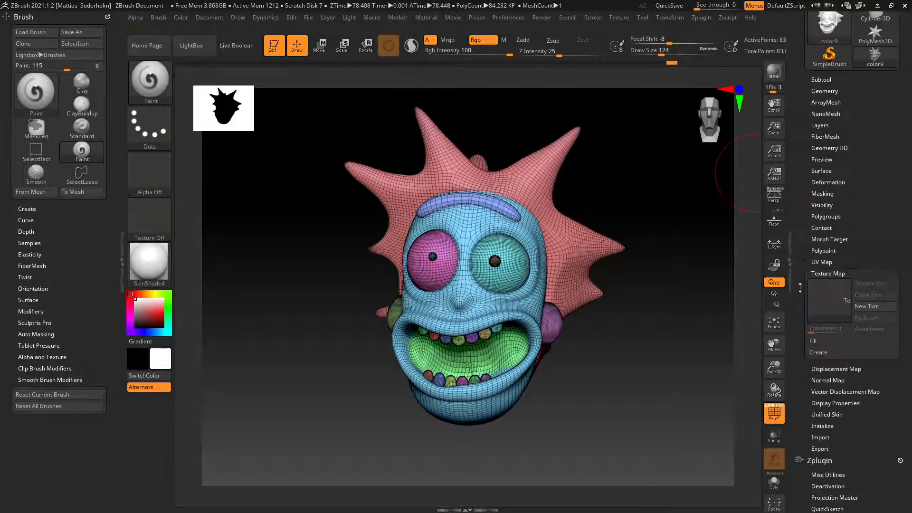
drag(791, 103, 795, 220)
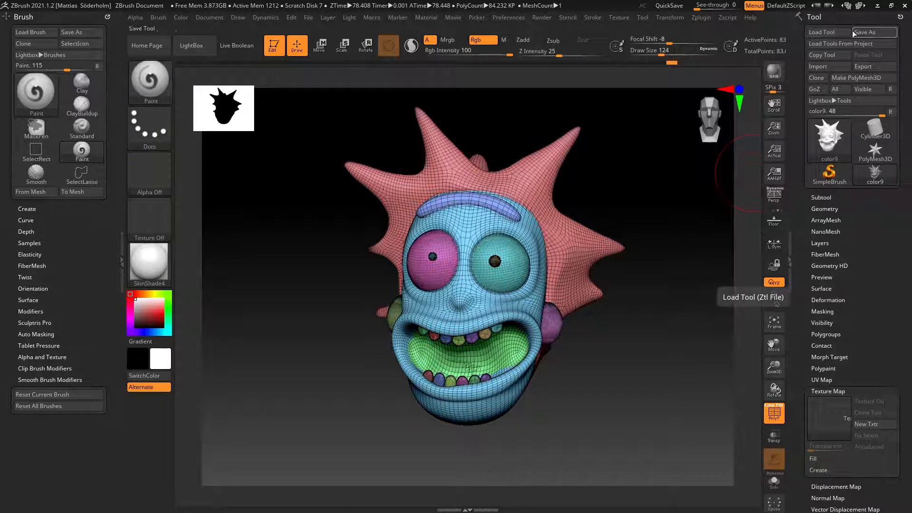
click(876, 72)
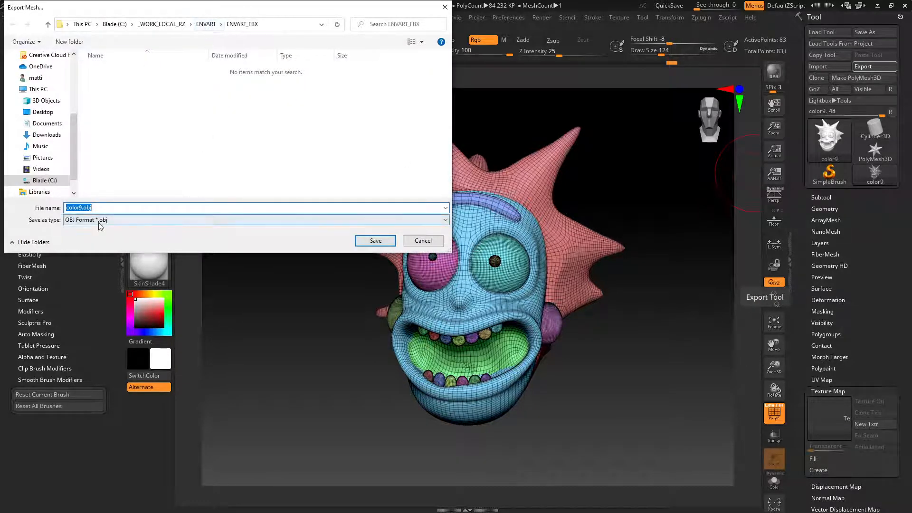
text(Rick)
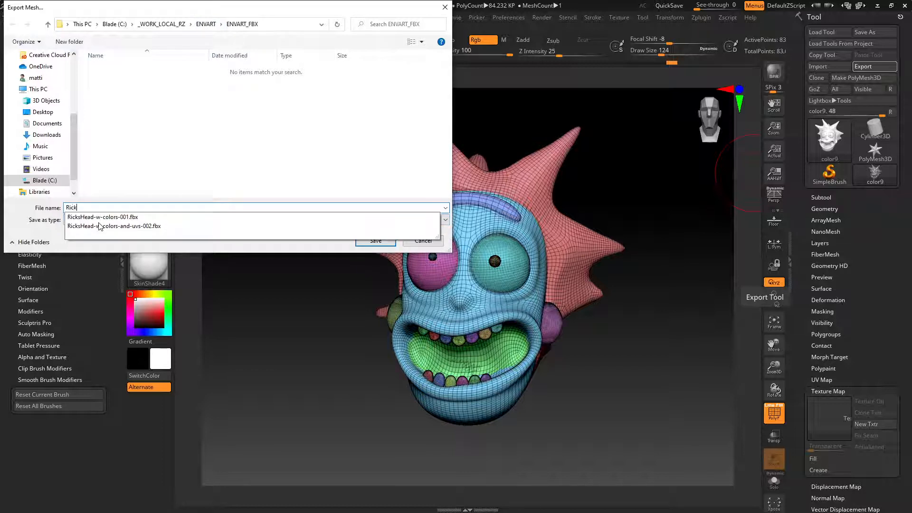
text(s-head-003)
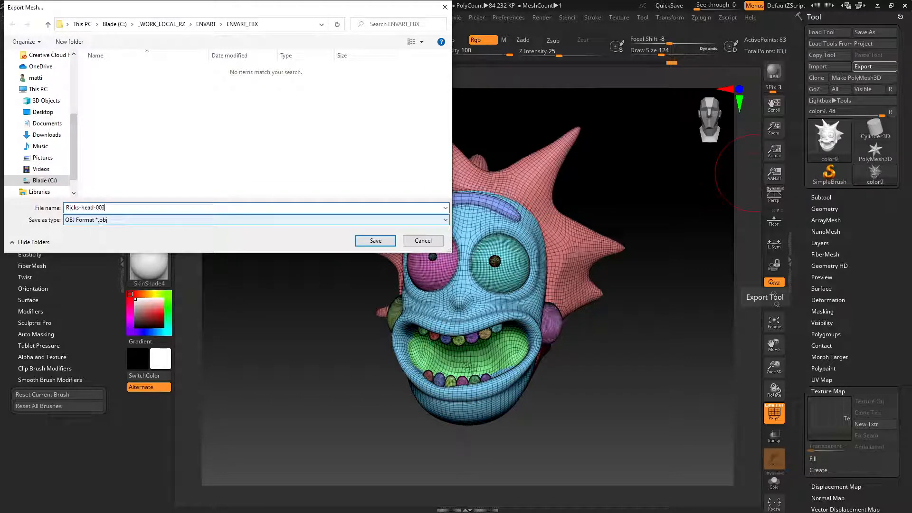
key(Return)
Switch to Houdini and add another File node below rop_fbx2 in box_object1.
key(alt+Tab)
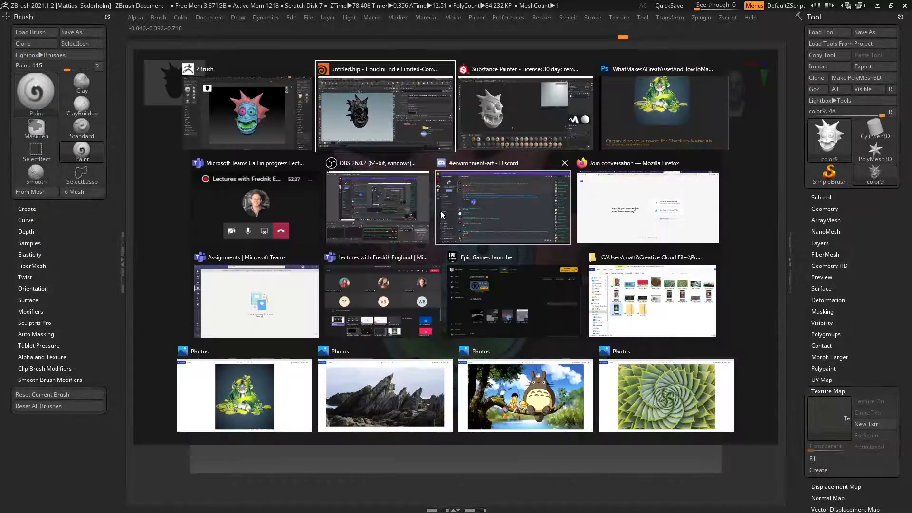
key(Tab)
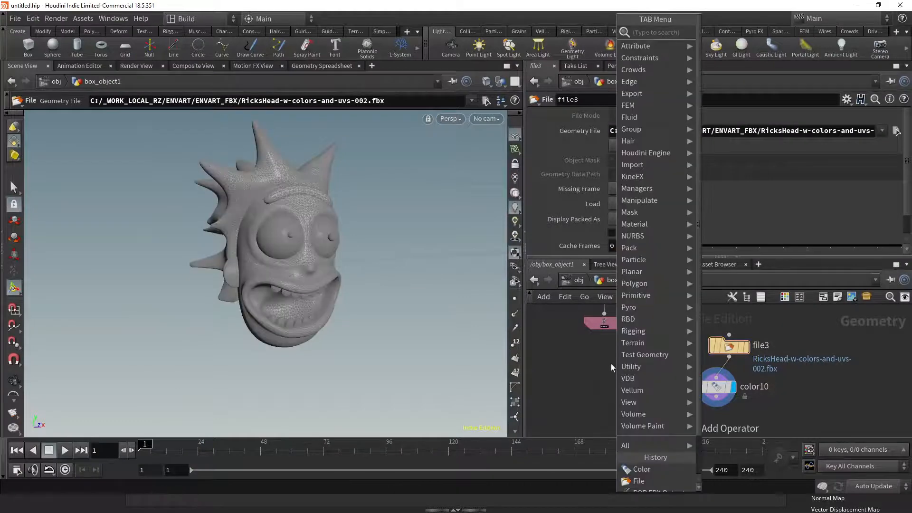
text(file)
key(Return)
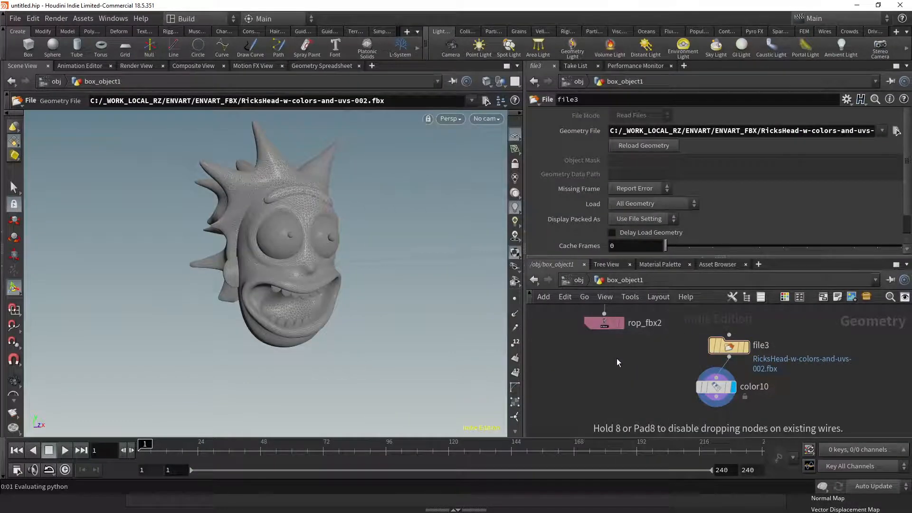
click(615, 354)
Load Ricks-head-003.obj into the new File node and display its output in the viewport.
click(896, 131)
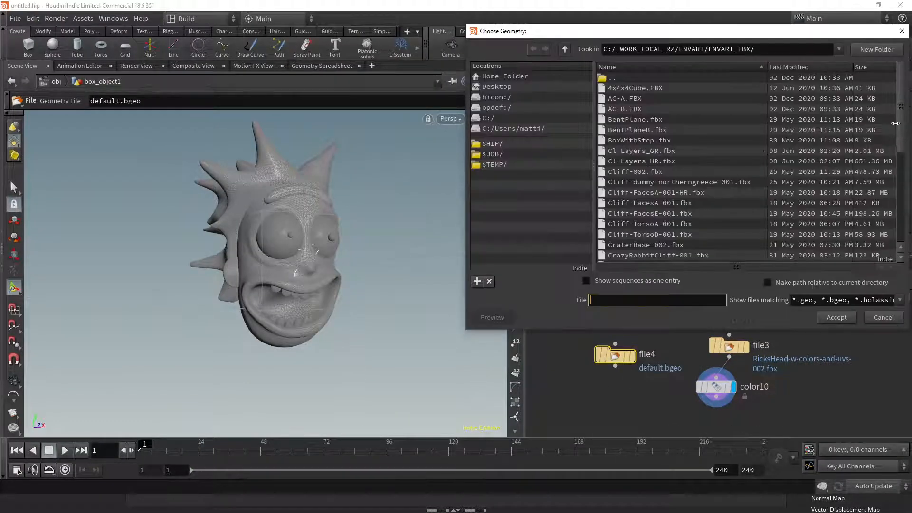
scroll(657, 234, down, 10)
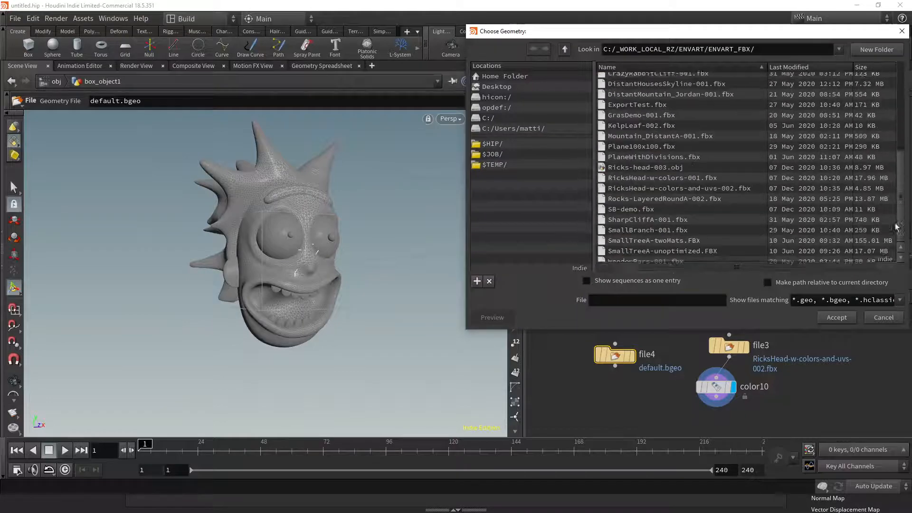
double_click(627, 165)
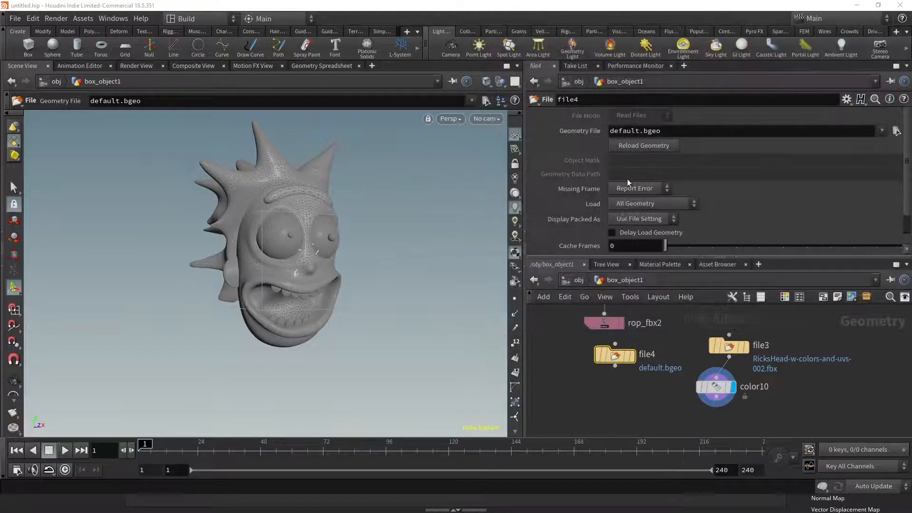
click(635, 361)
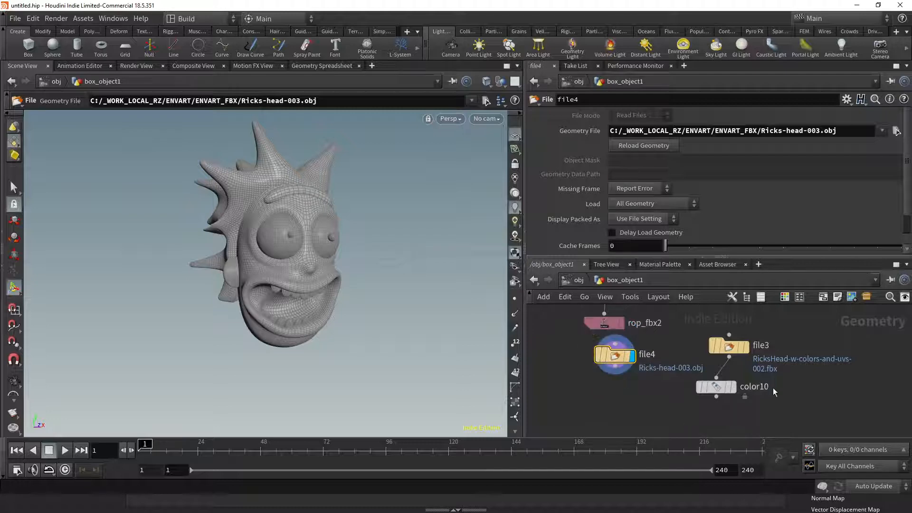
middle_drag(773, 391, 675, 381)
click(662, 383)
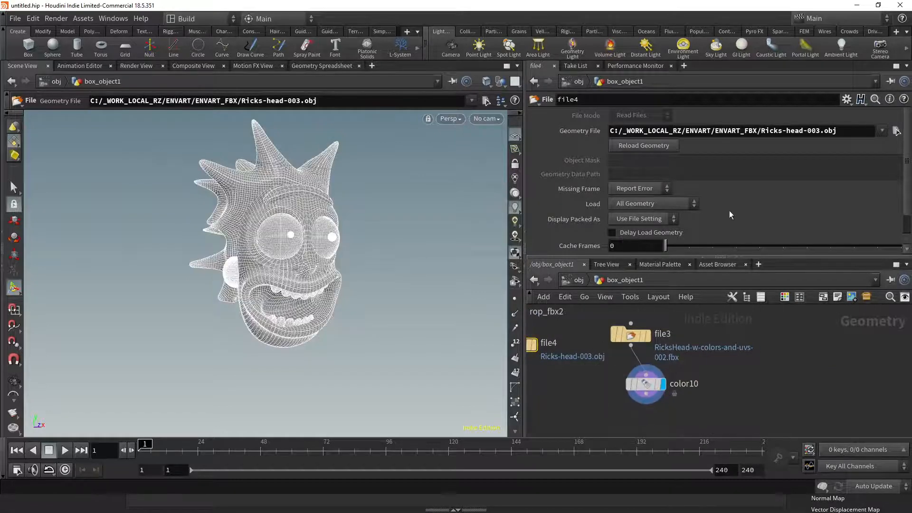
click(645, 384)
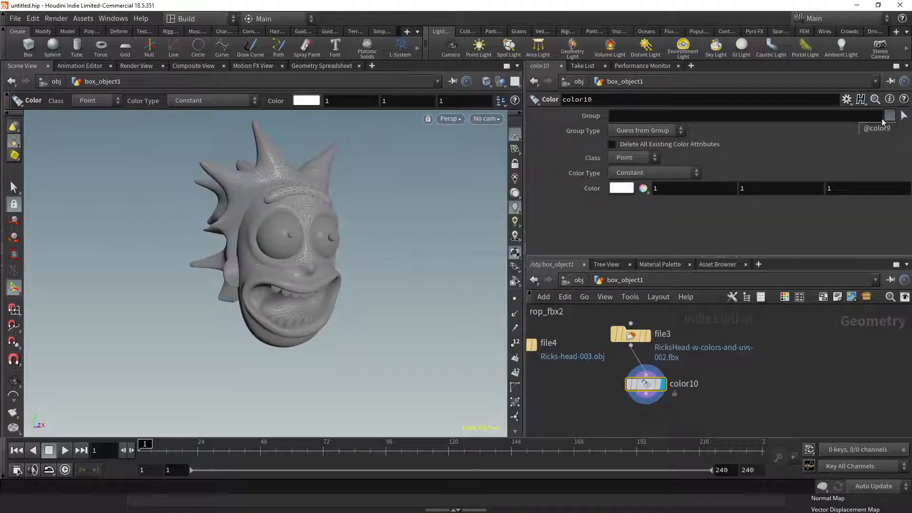
click(883, 131)
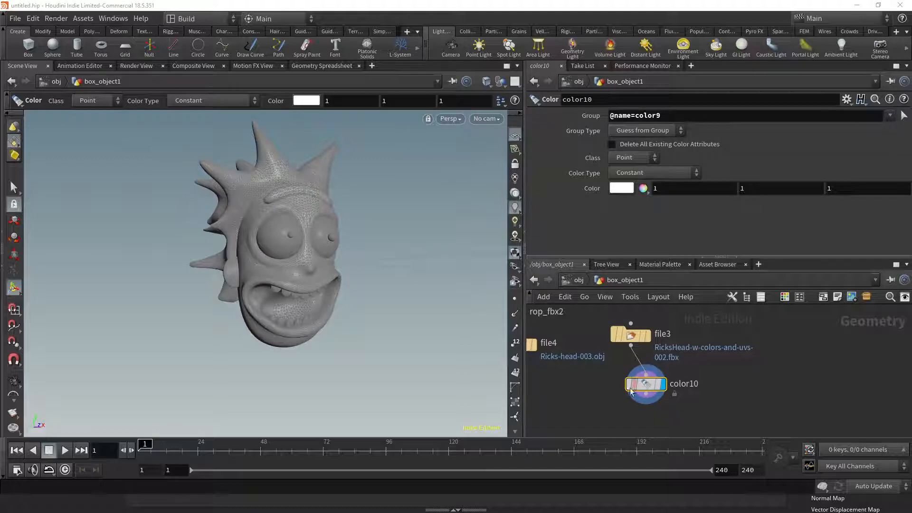
Set color10's colour to pure red and move the node well to the side of file3.
drag(631, 391, 616, 395)
click(620, 188)
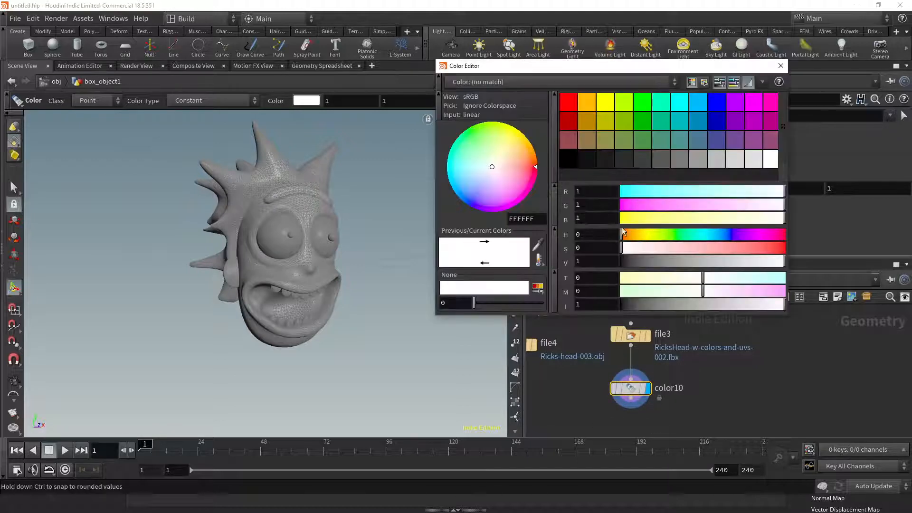
click(567, 104)
click(780, 66)
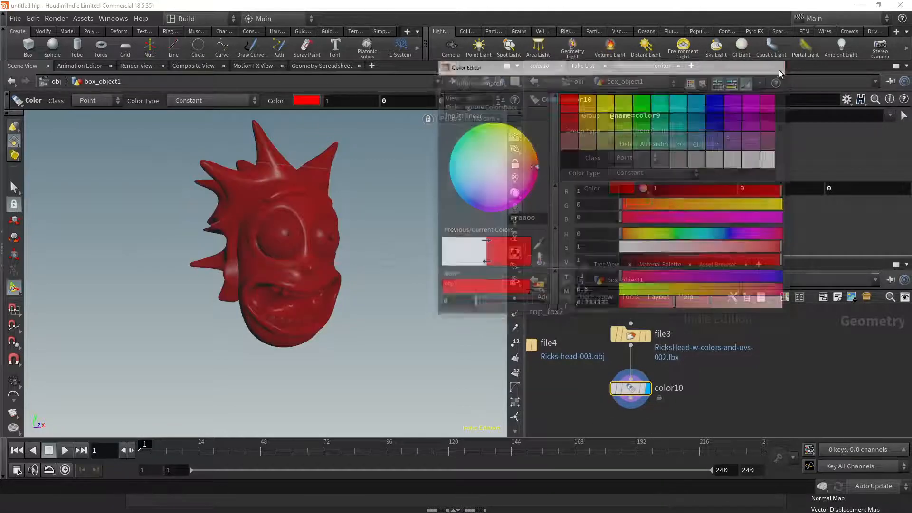
middle_drag(711, 381, 721, 372)
drag(639, 381, 753, 386)
Select the existing chain of five Group nodes and five Color nodes, from eyeWhite down to color9, and copy it.
scroll(754, 386, down, 6)
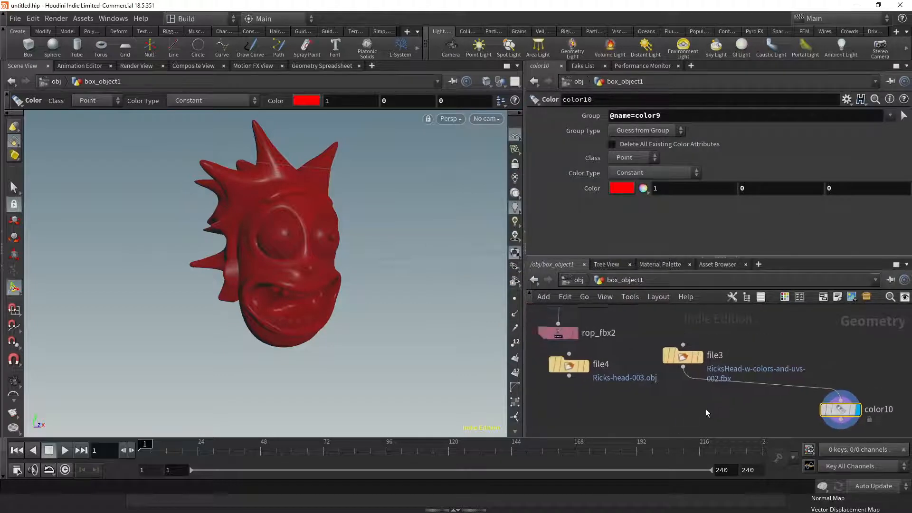
scroll(692, 380, up, 5)
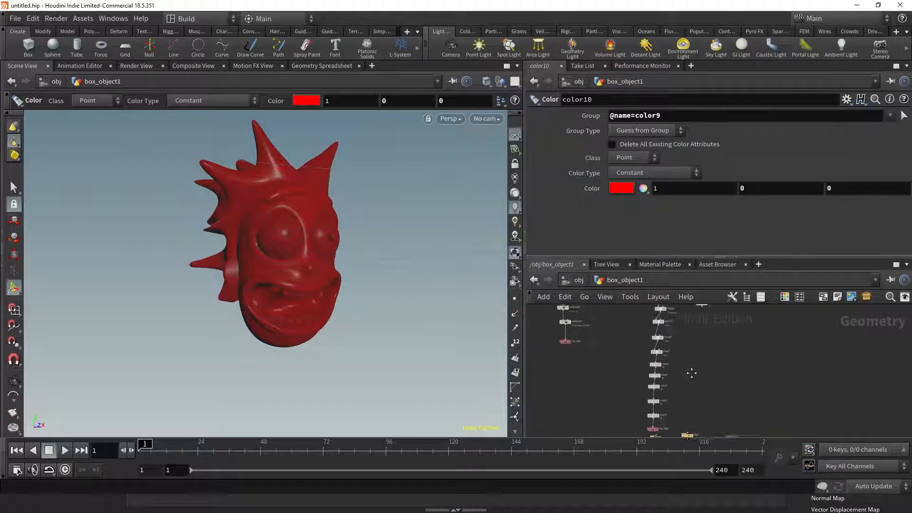
scroll(715, 383, down, 2)
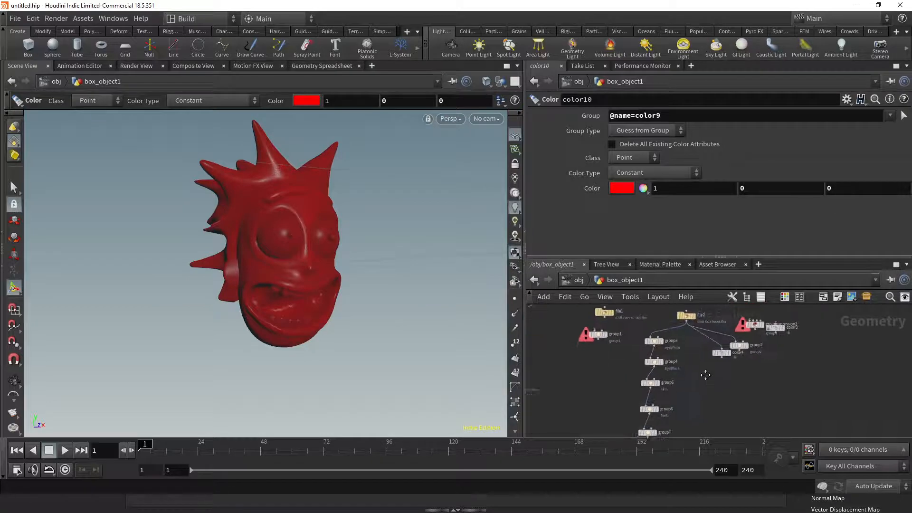
click(687, 331)
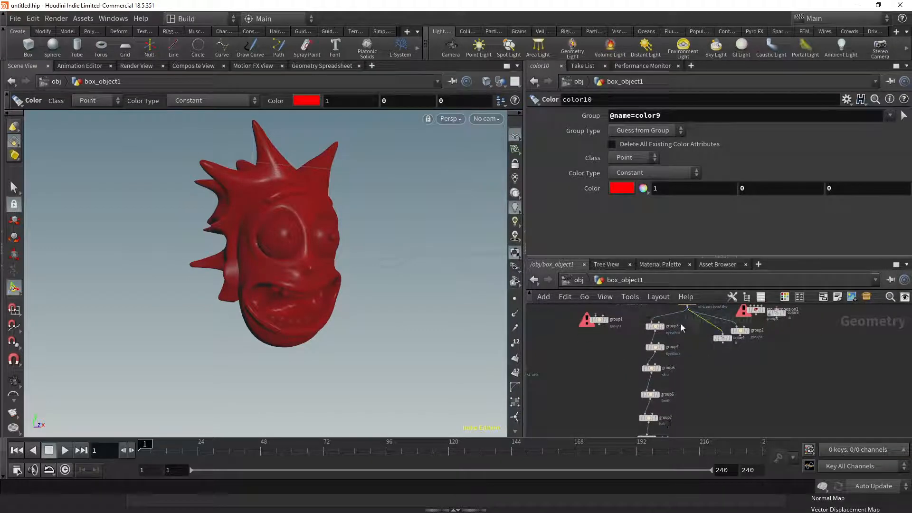
drag(645, 324, 666, 424)
middle_drag(707, 406, 720, 323)
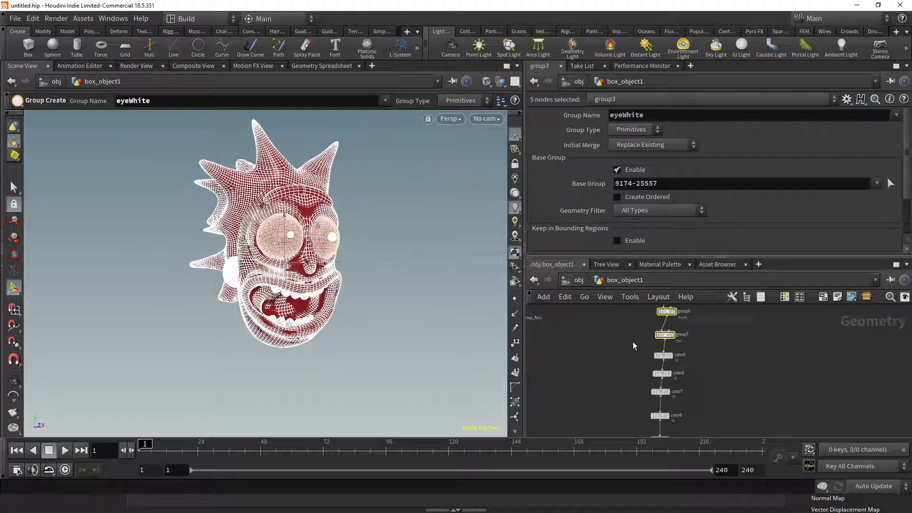
shift+drag(630, 340, 696, 423)
middle_drag(718, 422, 724, 341)
shift+drag(631, 344, 687, 365)
key(ctrl+c)
Paste the copied Group and Color chain below the File nodes and connect file3's output to its first Group node.
middle_drag(727, 418, 704, 355)
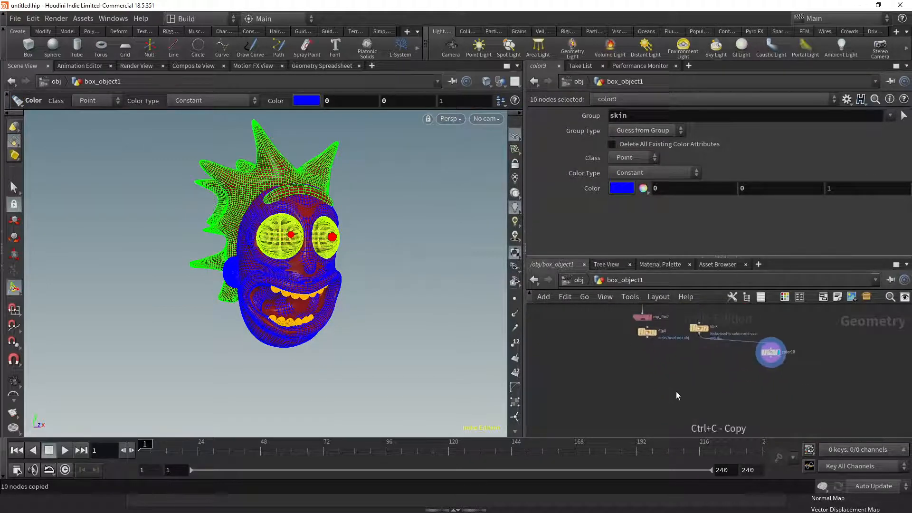
middle_drag(702, 391, 706, 349)
right_drag(708, 359, 669, 353)
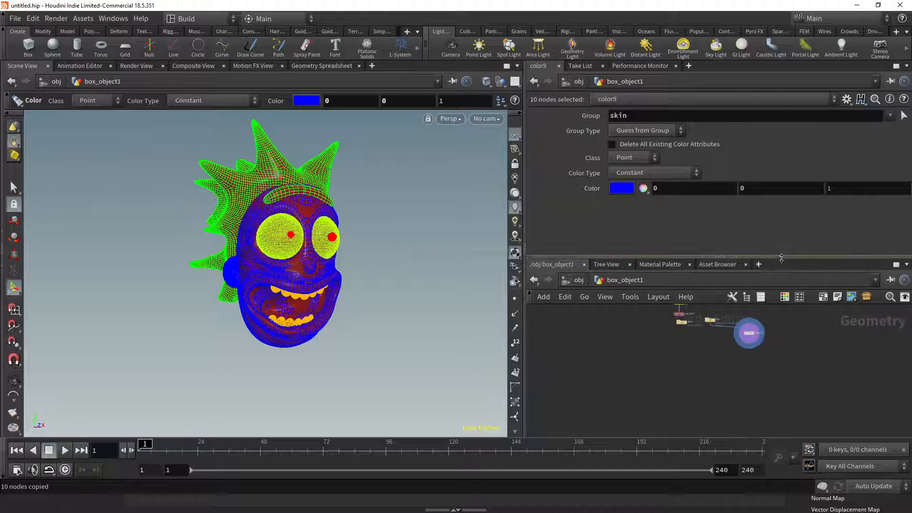
drag(780, 257, 760, 207)
key(ctrl+v)
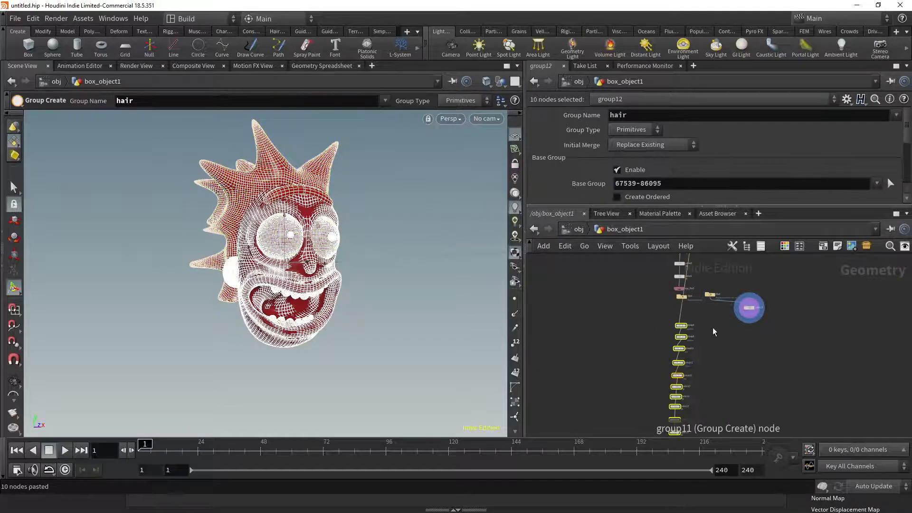
drag(709, 298, 682, 325)
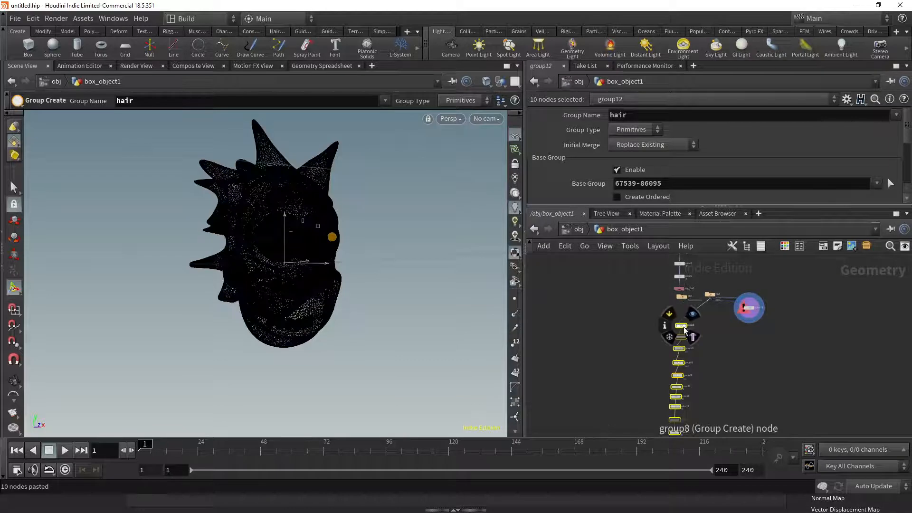
Display the pasted EyeBlack Group node and examine up close which faces its group covers on the imported head.
middle_drag(730, 365, 740, 335)
scroll(711, 326, up, 5)
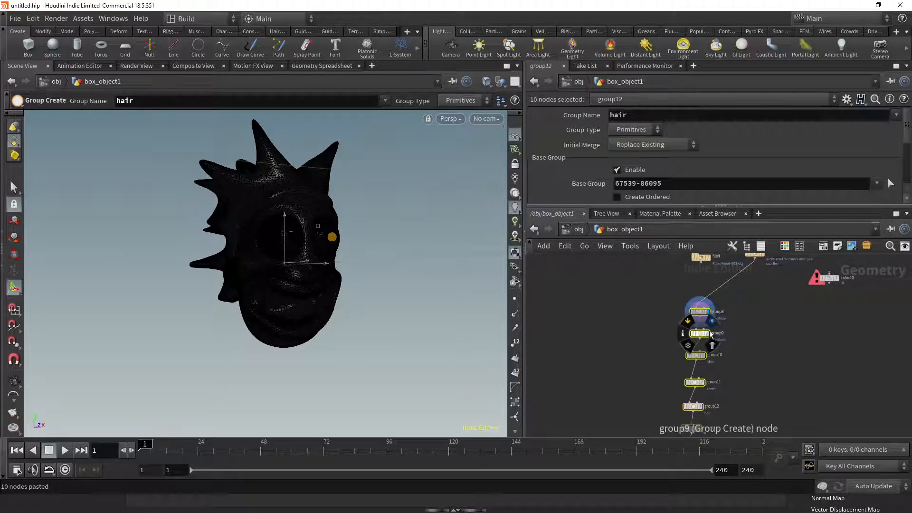
scroll(698, 380, up, 7)
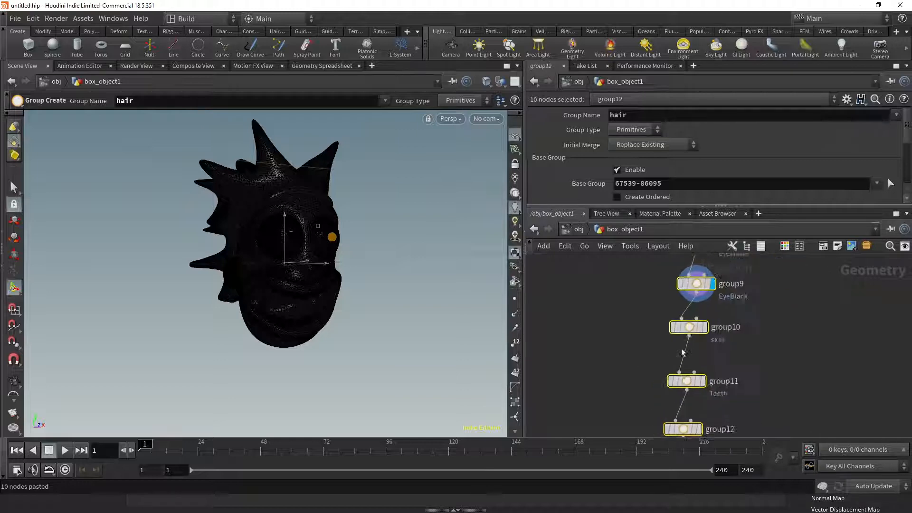
scroll(684, 352, down, 1)
right_click(331, 261)
click(474, 252)
right_click(284, 239)
click(447, 257)
key(Escape)
scroll(283, 239, up, 8)
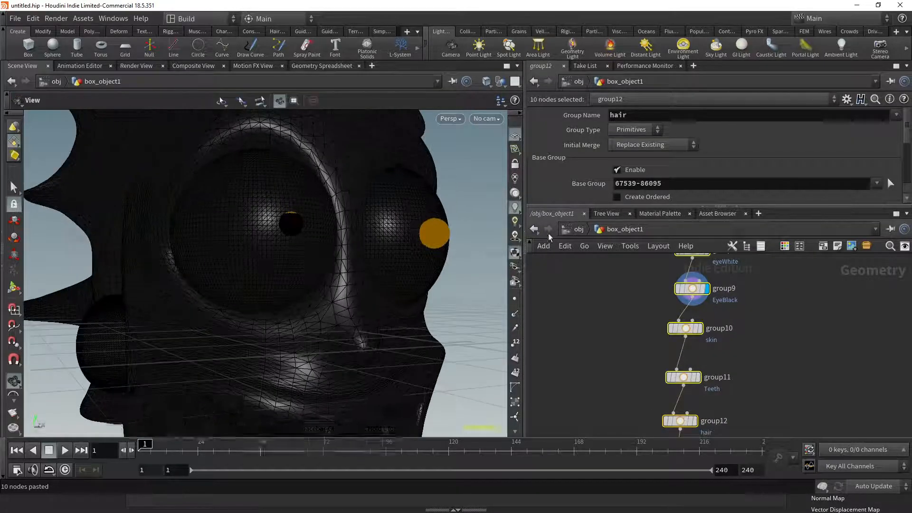
middle_drag(330, 260, 319, 250)
scroll(328, 245, down, 4)
middle_drag(797, 328, 786, 347)
scroll(785, 347, down, 6)
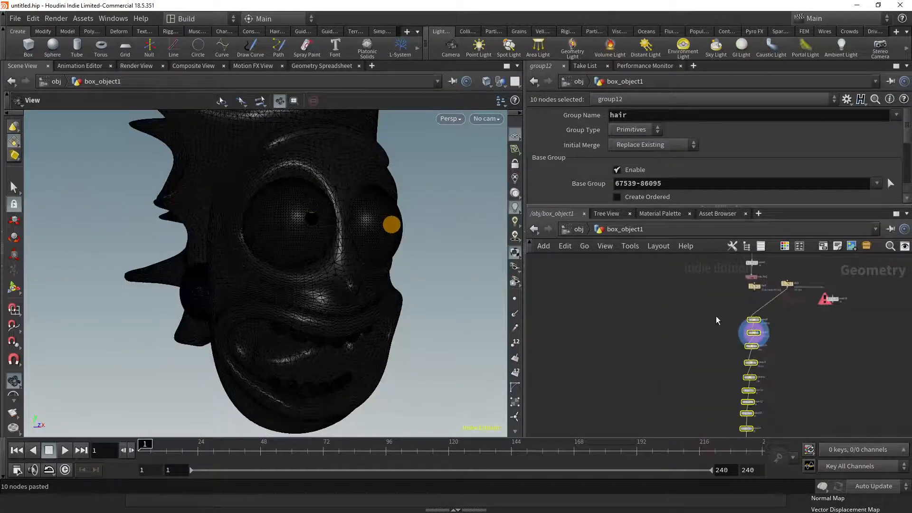
Display the pasted eyeWhite Group node and redefine its base group by picking both eyeballs on the head.
scroll(713, 327, up, 4)
middle_drag(861, 335, 707, 412)
click(725, 366)
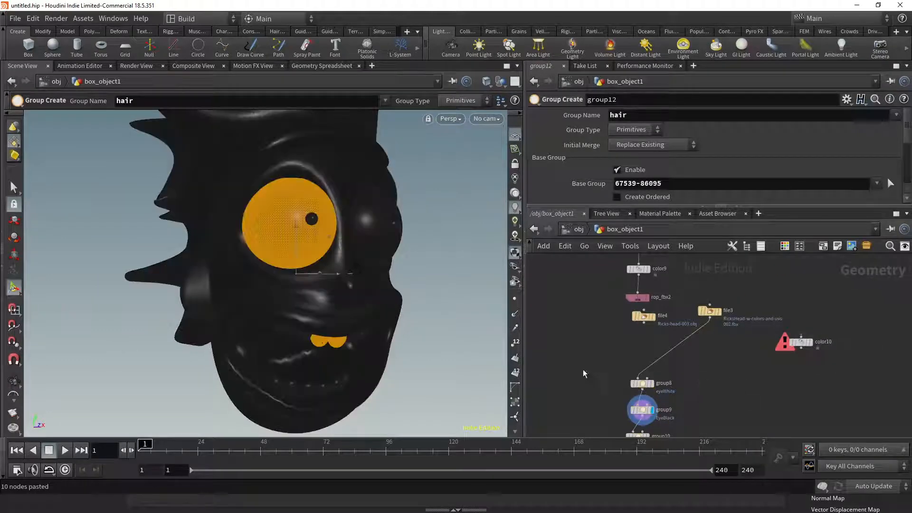
drag(598, 367, 685, 399)
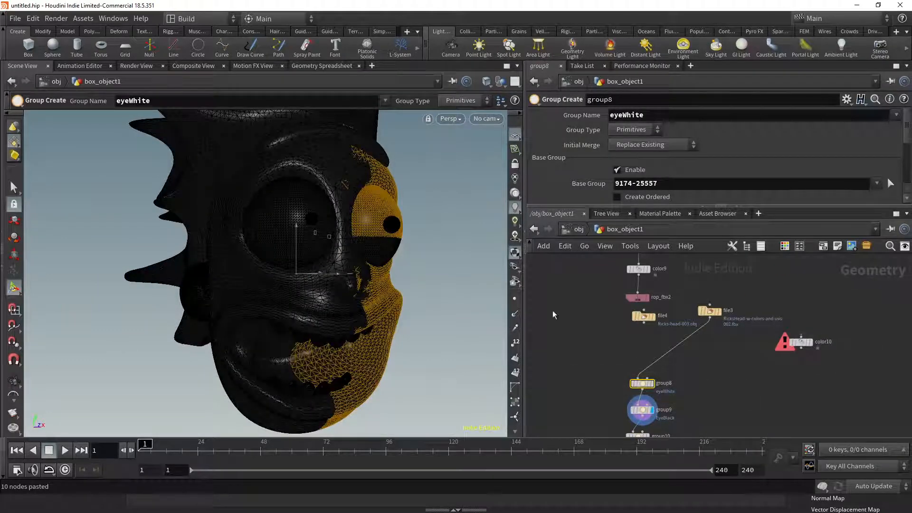
click(651, 384)
key(Escape)
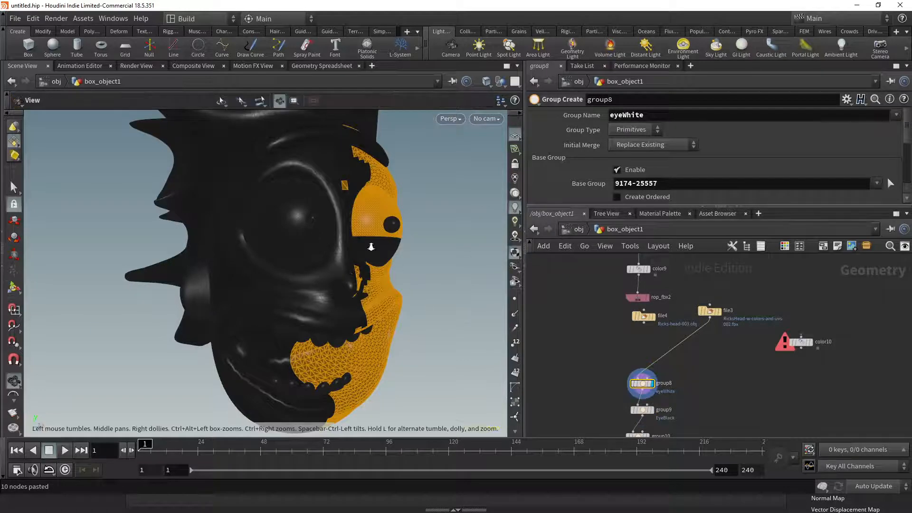
scroll(415, 266, up, 5)
click(891, 183)
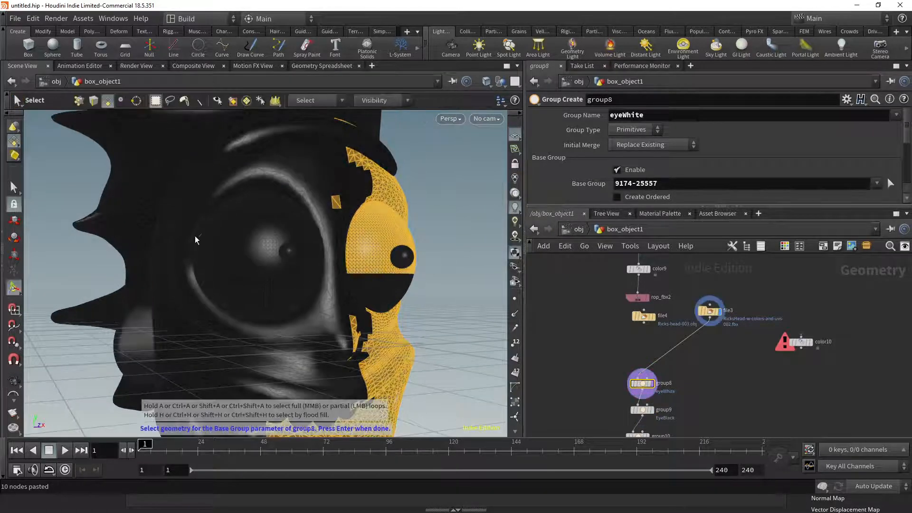
double_click(235, 256)
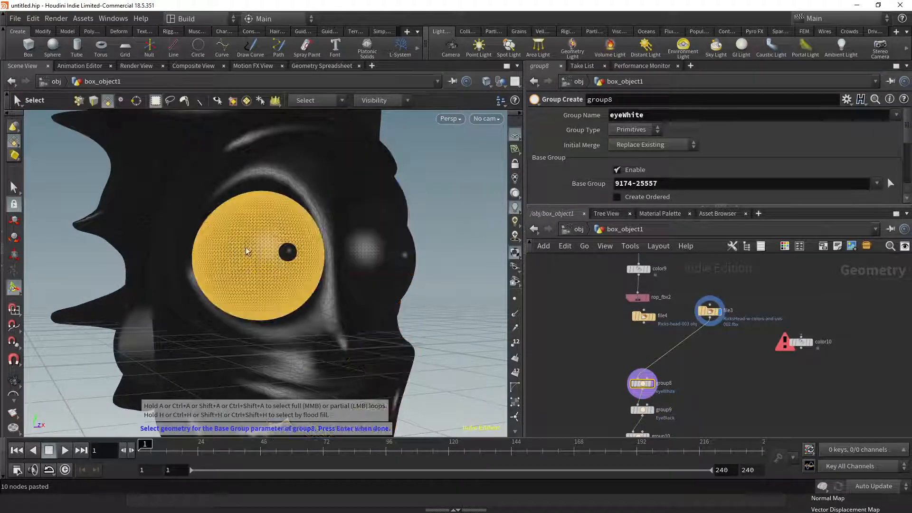
shift+double_click(369, 252)
key(Return)
Redefine the base group of the pasted EyeBlack Group node by picking both pupils.
middle_drag(644, 424, 655, 373)
drag(655, 371, 688, 374)
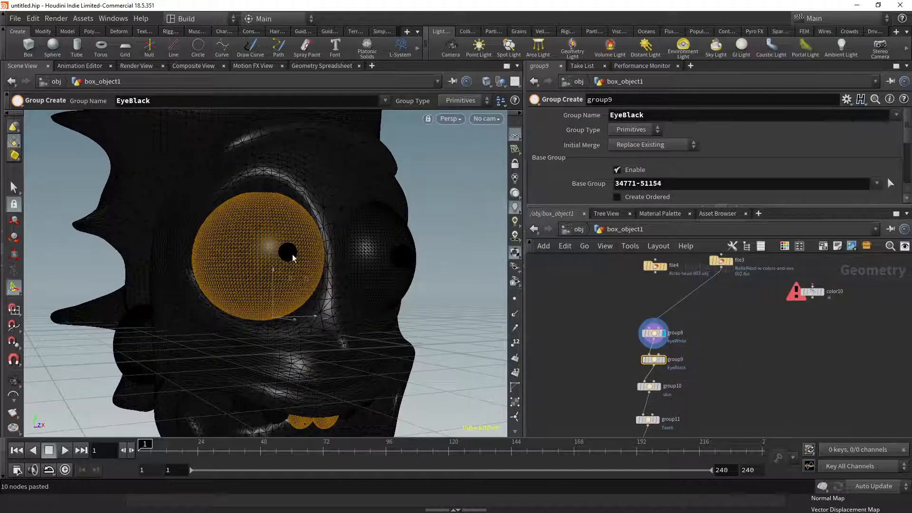
key(s)
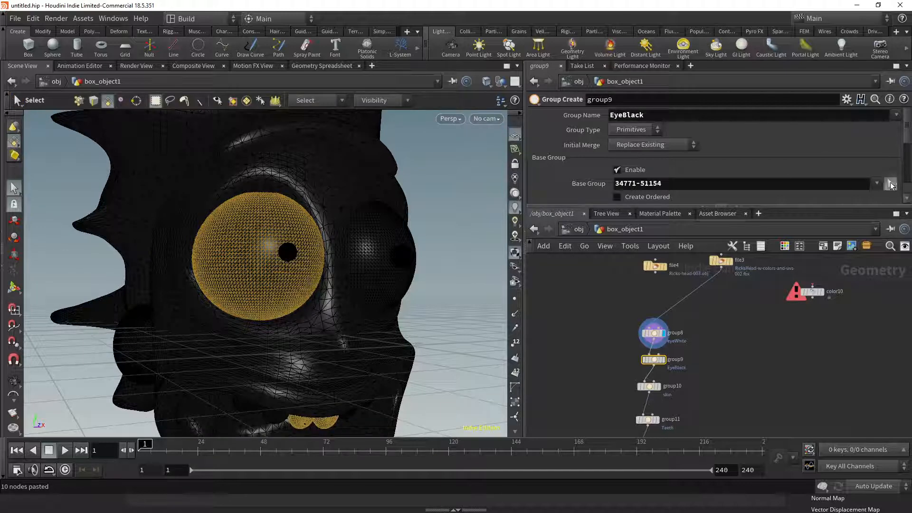
click(890, 183)
click(294, 253)
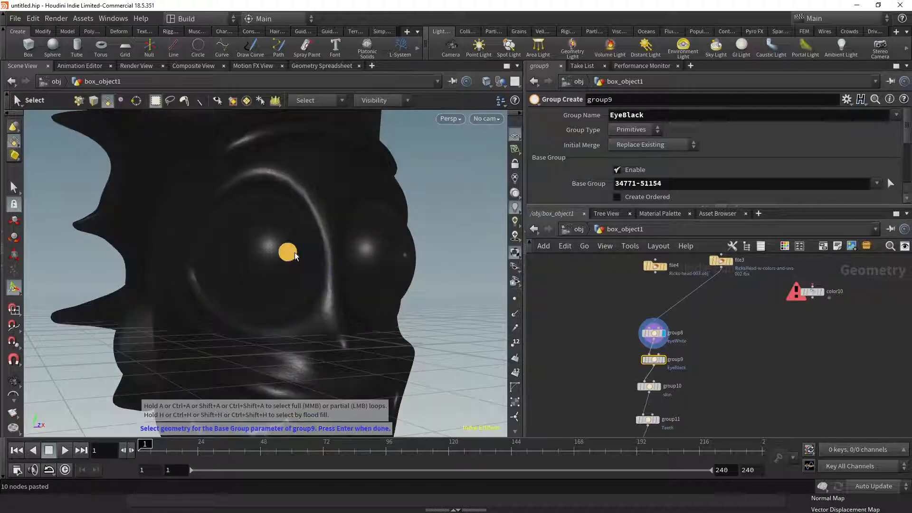
shift+click(401, 259)
key(Return)
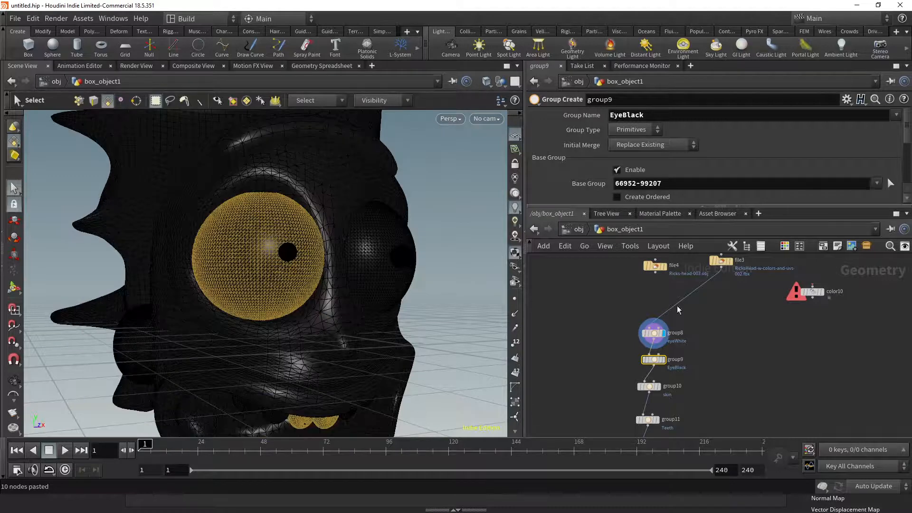
Redefine the base group of the pasted skin Group node by picking the face and both ears.
middle_drag(691, 379, 706, 340)
drag(712, 374, 711, 374)
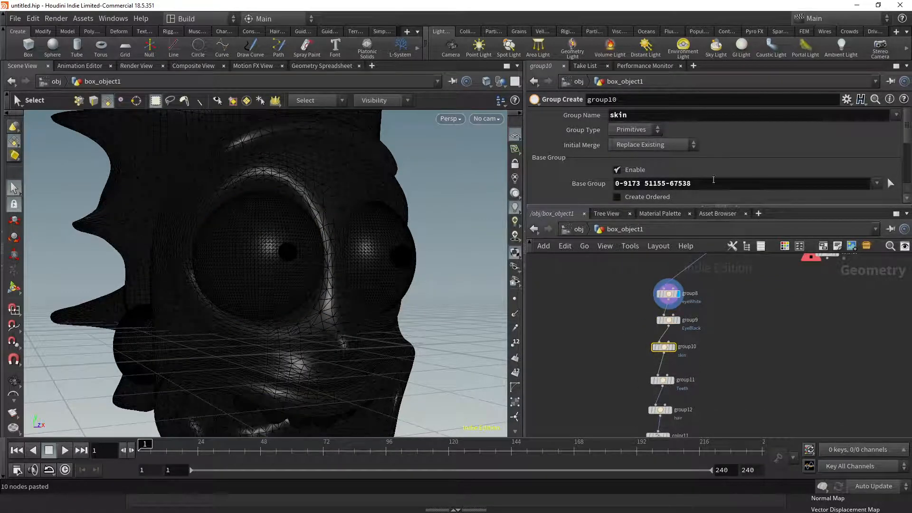
click(889, 184)
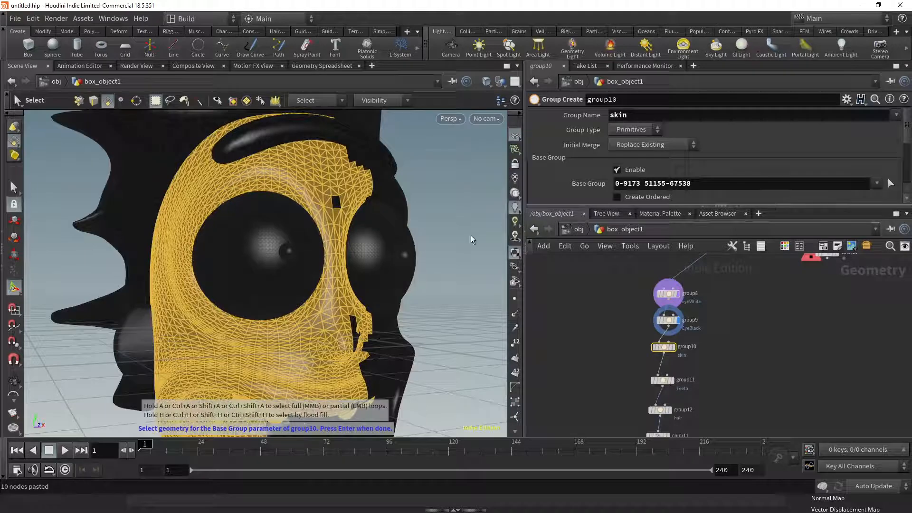
click(181, 230)
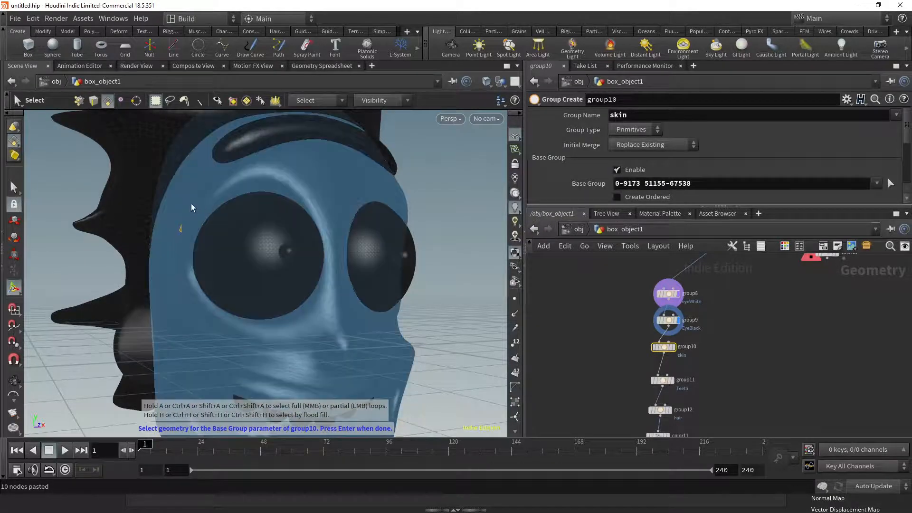
click(191, 203)
shift+click(137, 345)
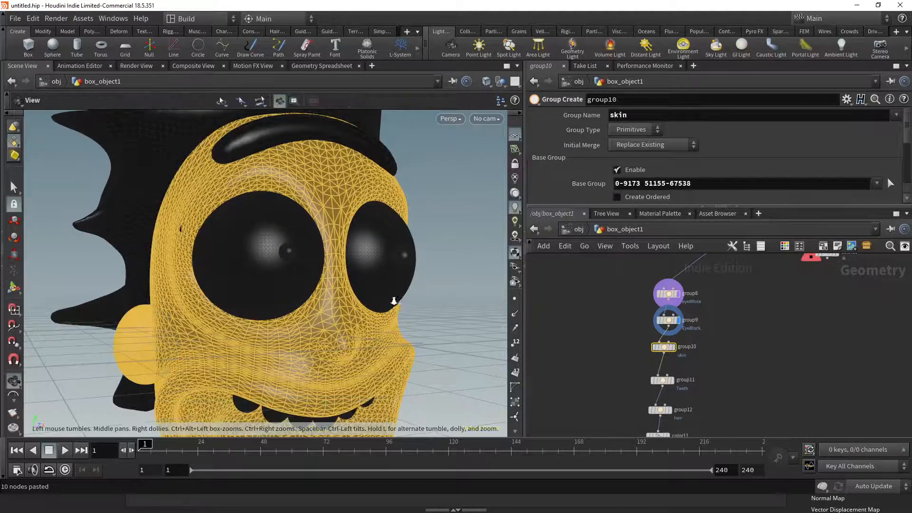
drag(394, 301, 438, 284)
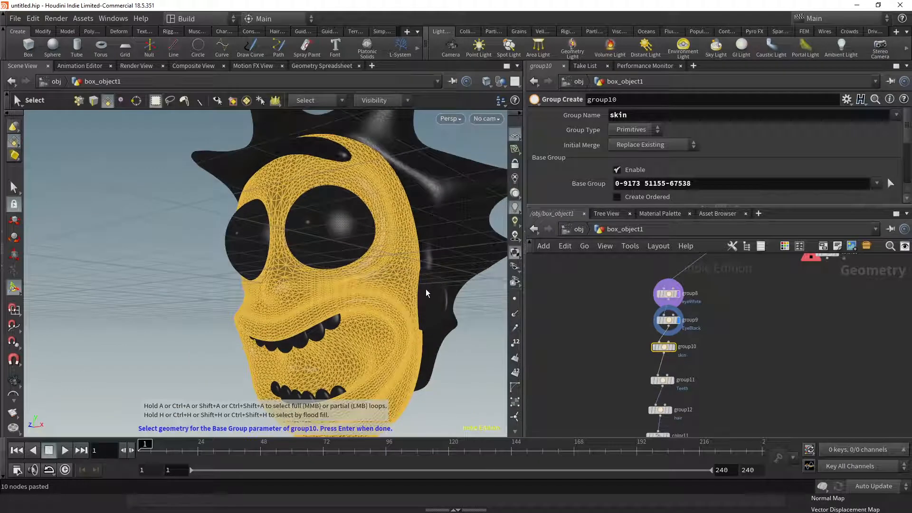
shift+click(432, 300)
key(Return)
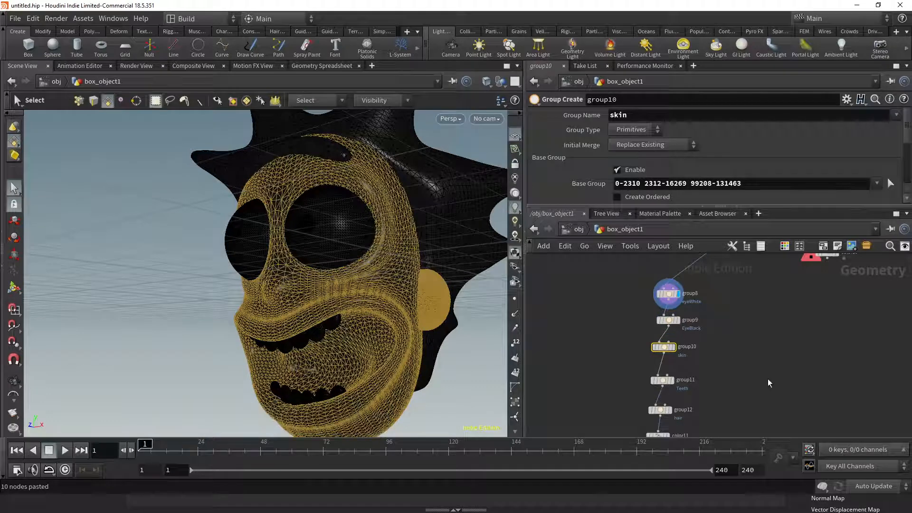
Reselect the base geometry for the pasted Teeth Group node, picking all seven upper teeth.
middle_drag(714, 368, 708, 318)
drag(605, 318, 735, 351)
drag(354, 336, 291, 248)
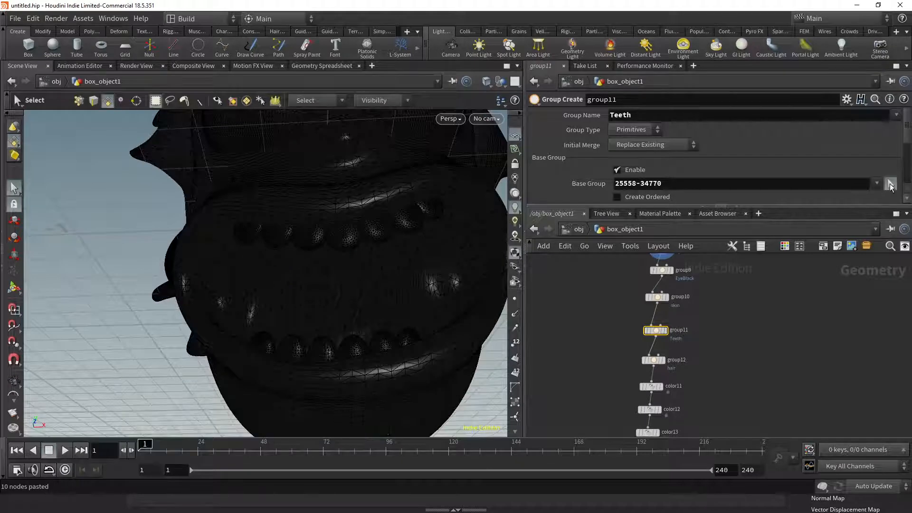
click(890, 185)
click(248, 233)
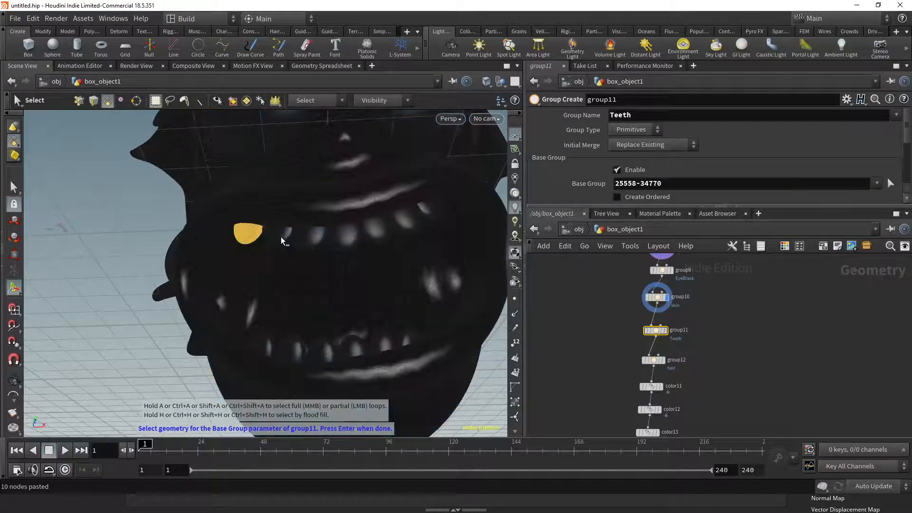
shift+click(280, 235)
shift+click(310, 236)
shift+click(351, 237)
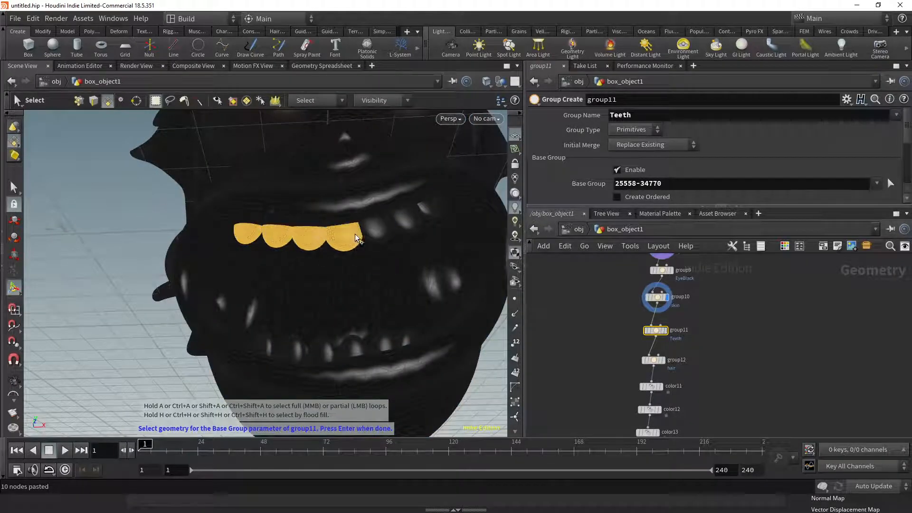
shift+click(375, 227)
shift+click(406, 221)
shift+click(430, 213)
Add the six lower teeth to the selection and apply it as the Teeth base group.
shift+click(407, 337)
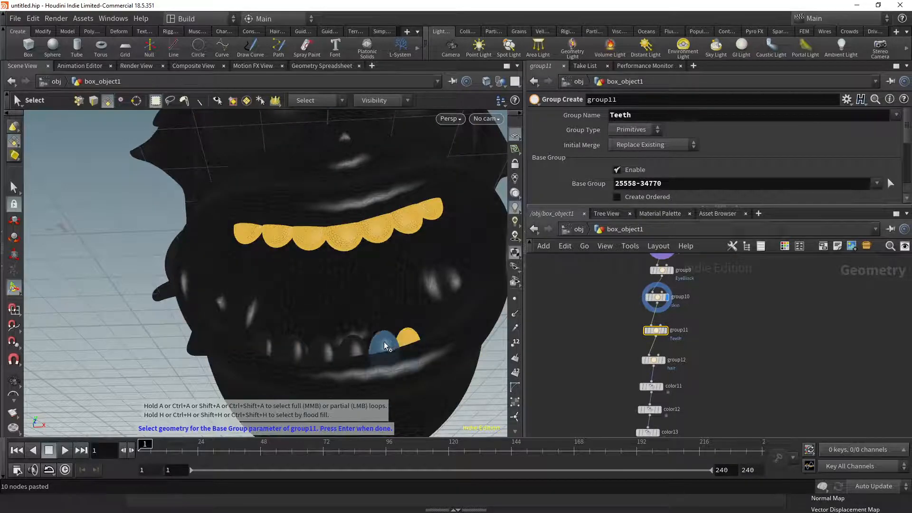
shift+click(384, 346)
shift+click(352, 345)
shift+click(322, 350)
shift+click(292, 350)
shift+click(264, 346)
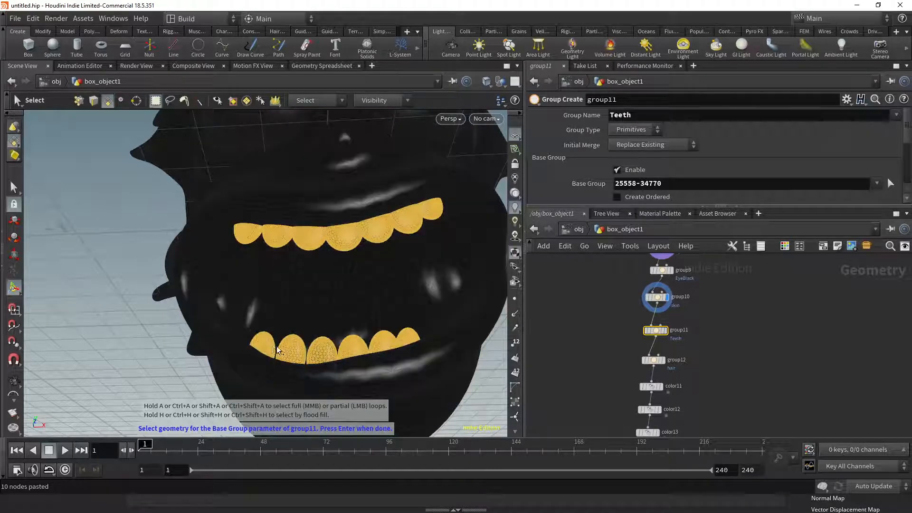
key(Return)
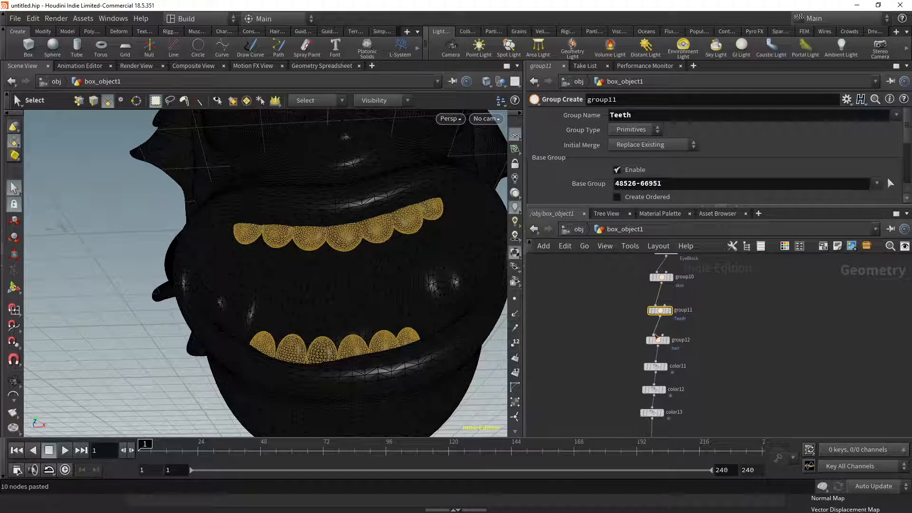
Display the pasted hair Group node and redefine its base group by picking the hair and the eyebrow.
click(657, 340)
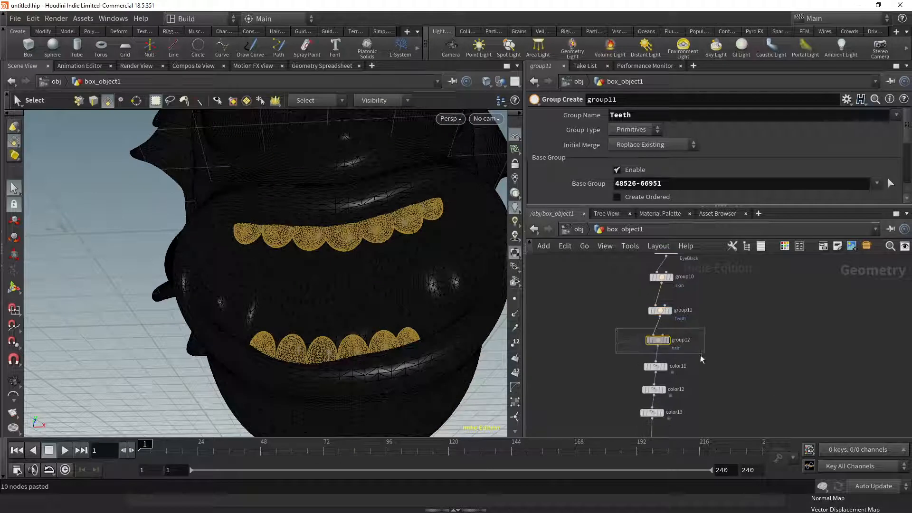
click(667, 342)
alt+right_drag(428, 361, 320, 298)
alt+middle_drag(418, 297, 393, 319)
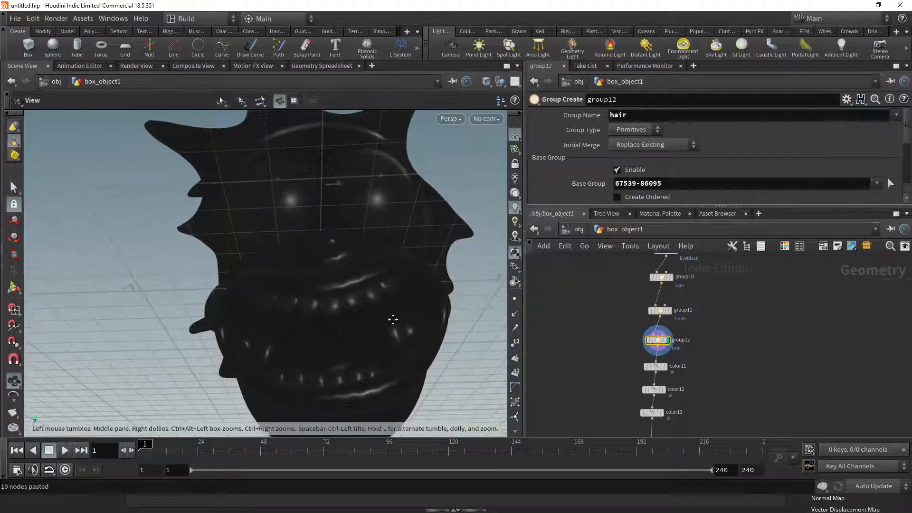
drag(392, 319, 209, 228)
key(s)
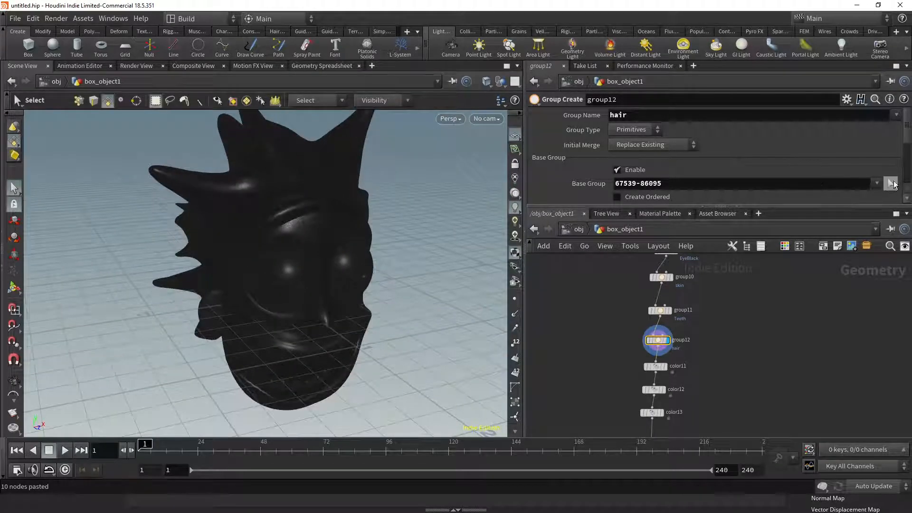
click(892, 184)
click(229, 211)
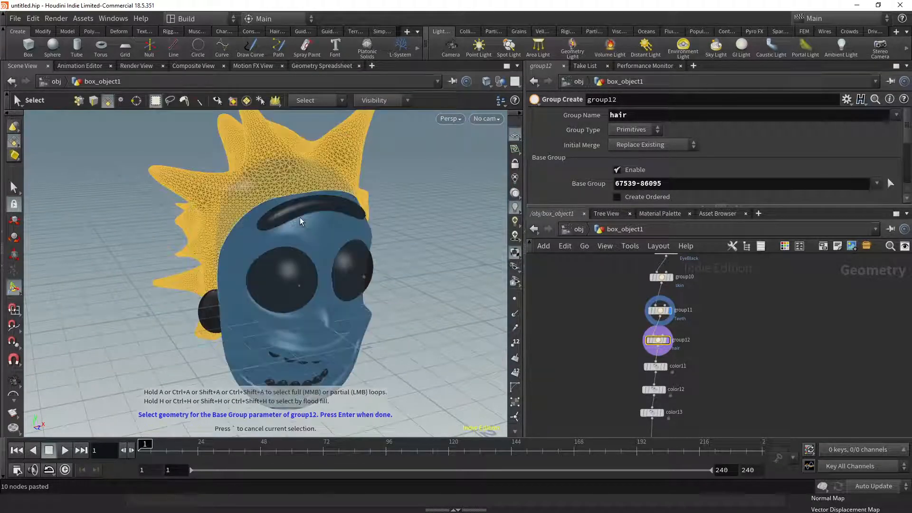
shift+click(304, 216)
key(Return)
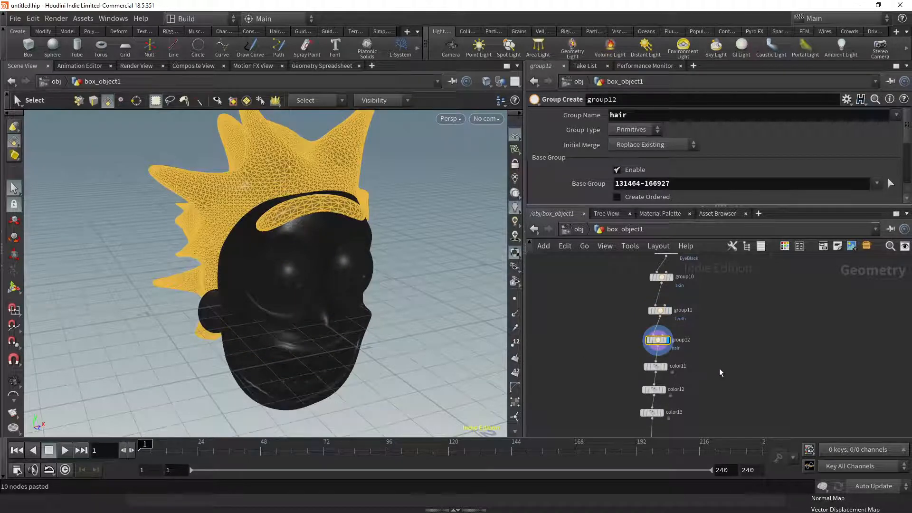
Display the pasted Color nodes one after another, from color11 down to color15, to show all vertex colours on the head.
middle_drag(719, 374, 720, 339)
click(659, 333)
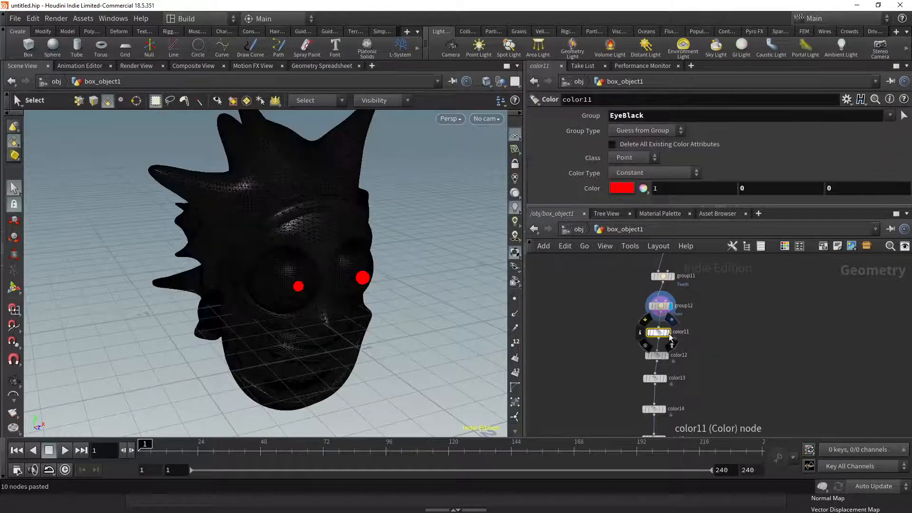
click(668, 333)
scroll(426, 346, up, 3)
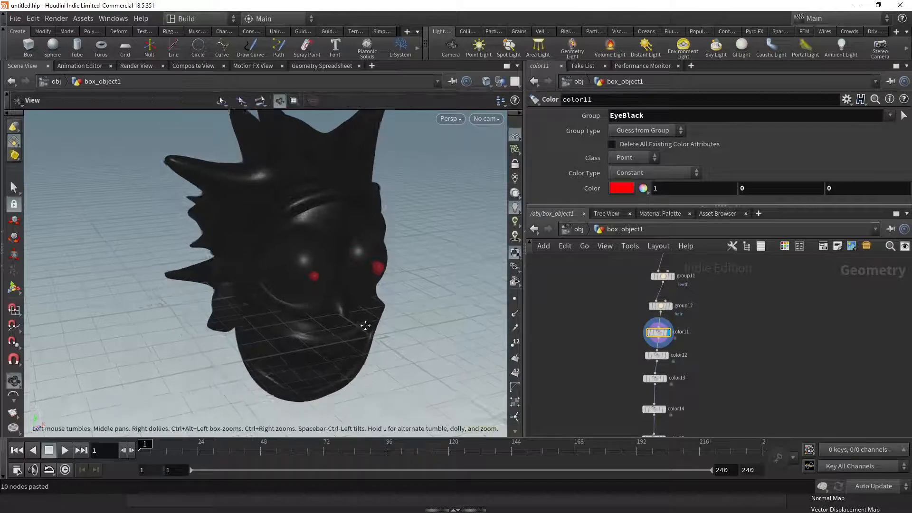
click(656, 355)
click(665, 378)
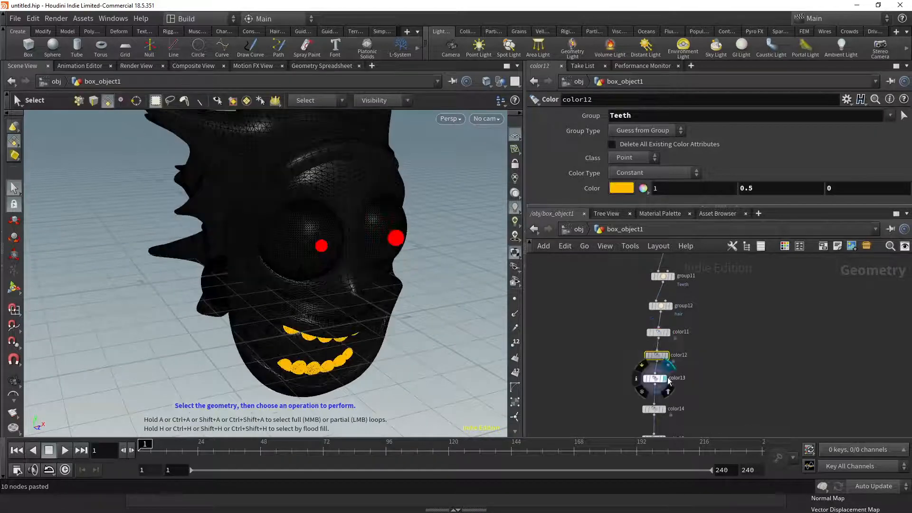
middle_drag(666, 379, 666, 317)
click(665, 349)
middle_drag(667, 354, 667, 322)
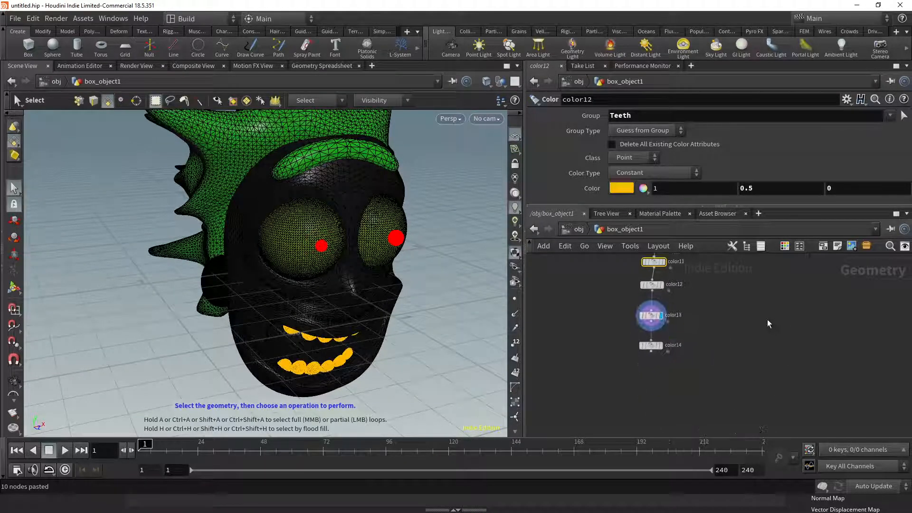
click(660, 345)
Examine the vertex-coloured head from several sides and review the pasted Group and Color chain up to eyeWhite.
key(Escape)
drag(402, 231, 340, 234)
right_drag(340, 234, 339, 258)
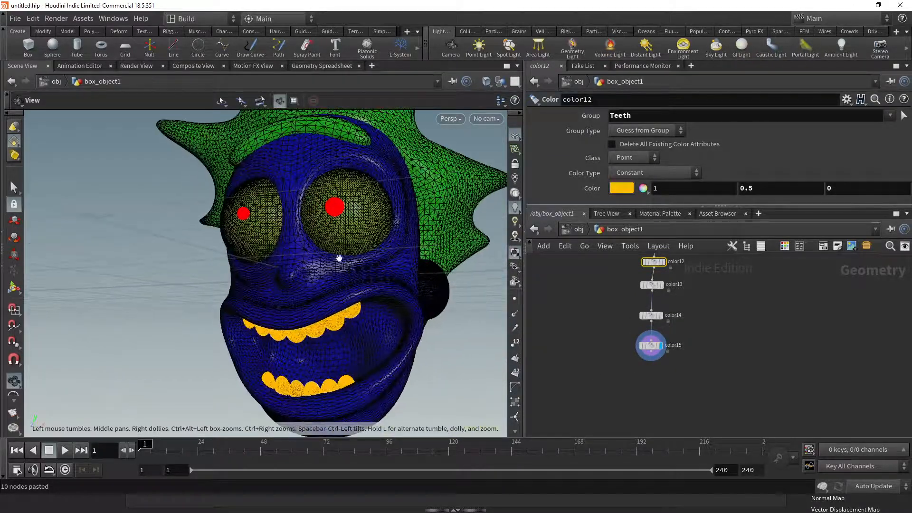
click(669, 404)
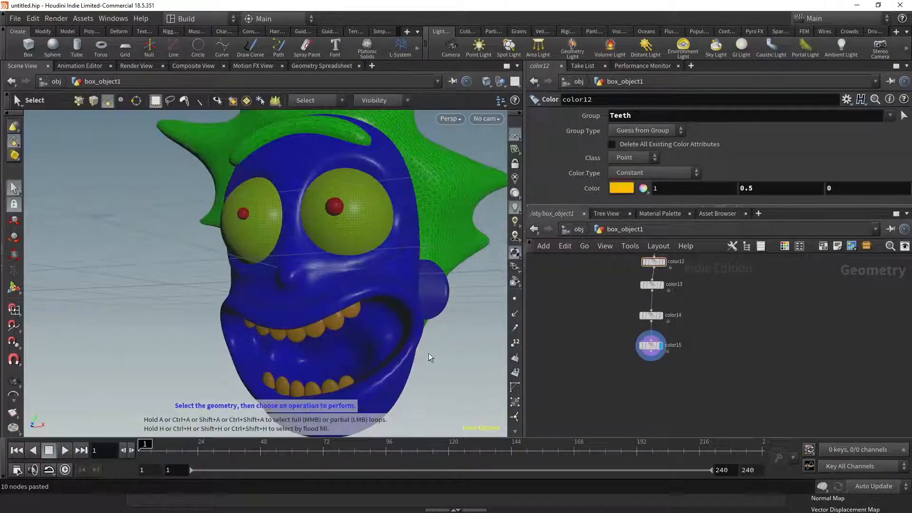
alt+right_drag(334, 316, 412, 318)
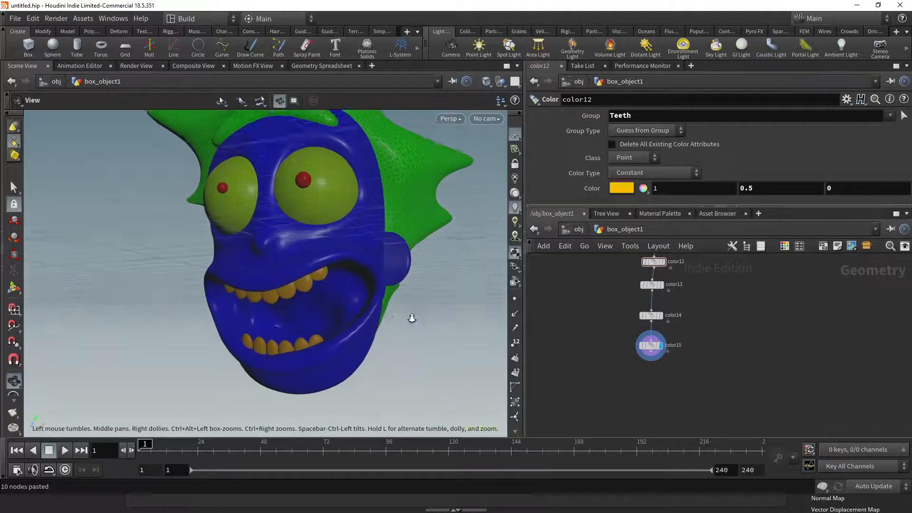
alt+drag(266, 327, 346, 295)
alt+right_drag(347, 295, 316, 297)
middle_drag(736, 303, 742, 367)
middle_drag(751, 315, 754, 351)
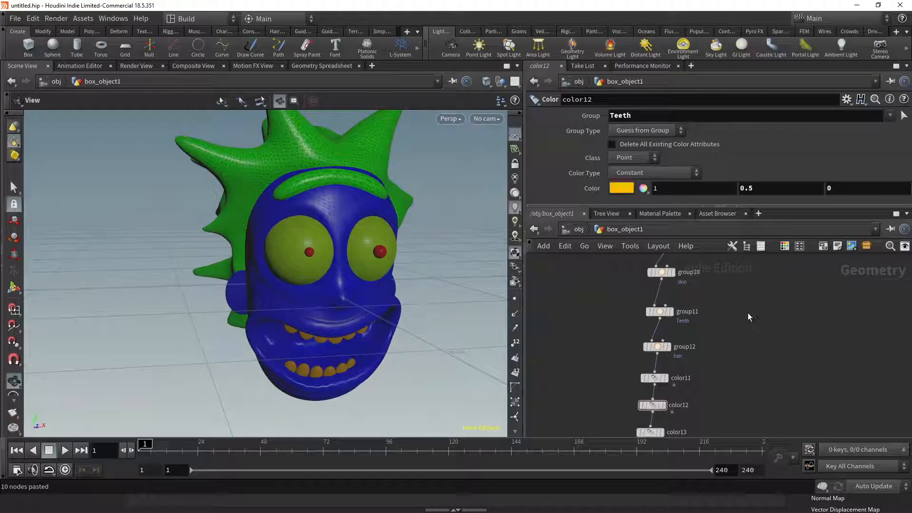
middle_drag(748, 298, 754, 321)
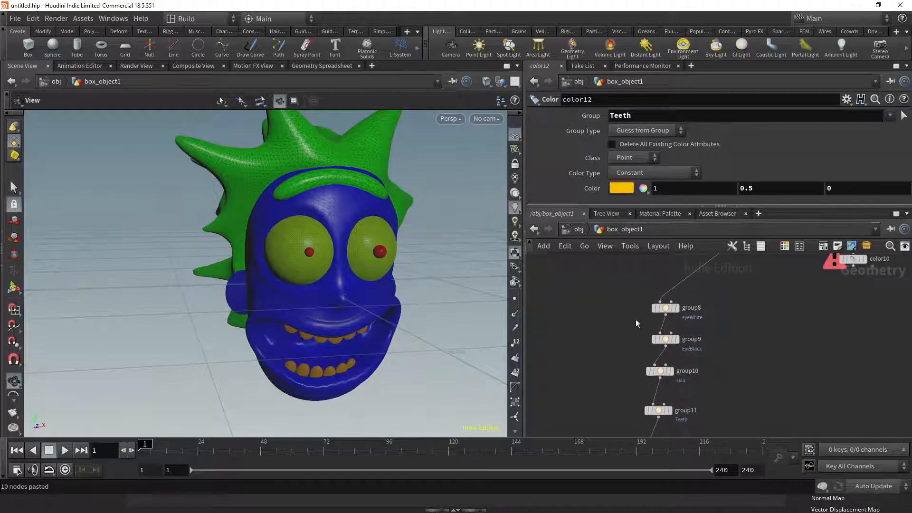
Set the colour of the eyeWhite Color node, color13, to yellow (FFFF00).
click(665, 307)
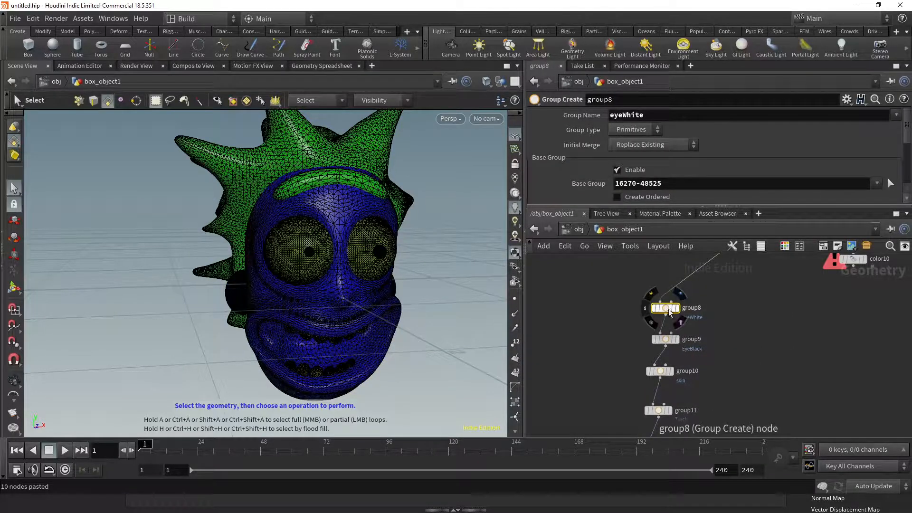
middle_drag(744, 400, 753, 330)
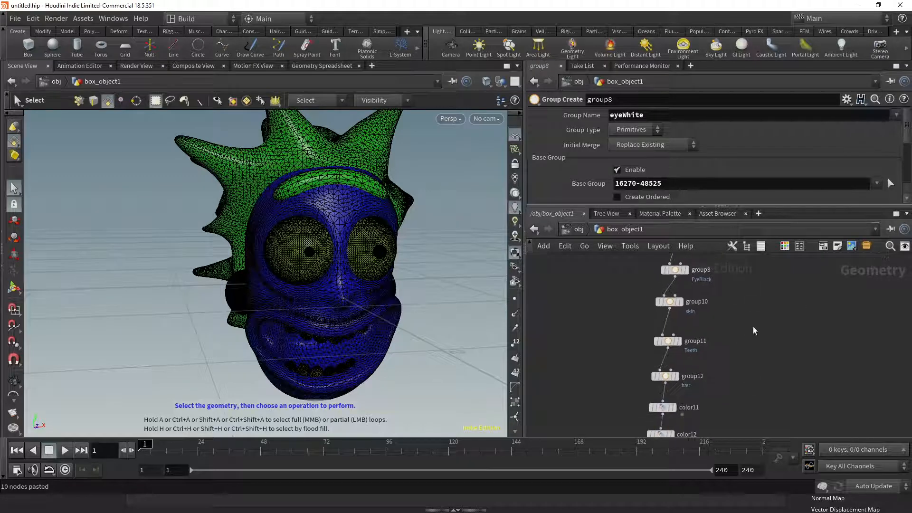
middle_drag(759, 374, 763, 337)
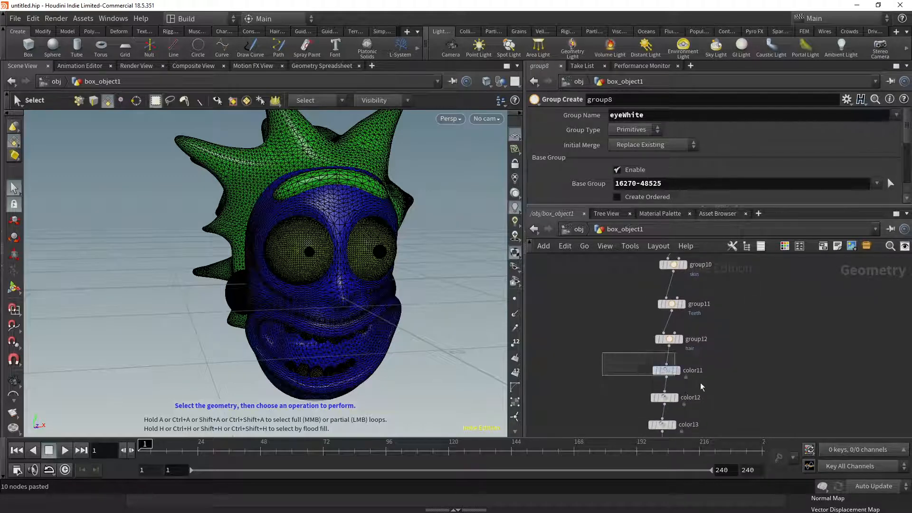
drag(701, 387, 703, 386)
middle_drag(755, 378, 756, 346)
drag(609, 352, 741, 385)
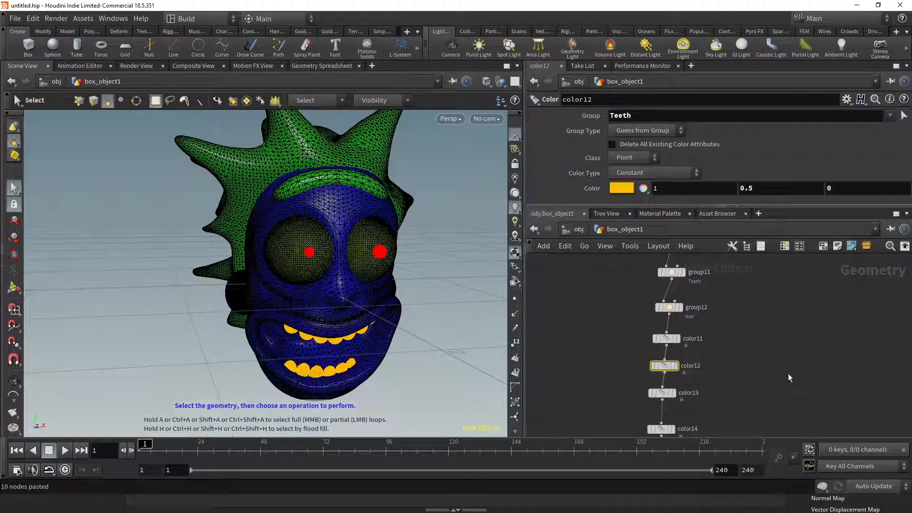
middle_drag(790, 377, 810, 331)
drag(642, 334, 739, 361)
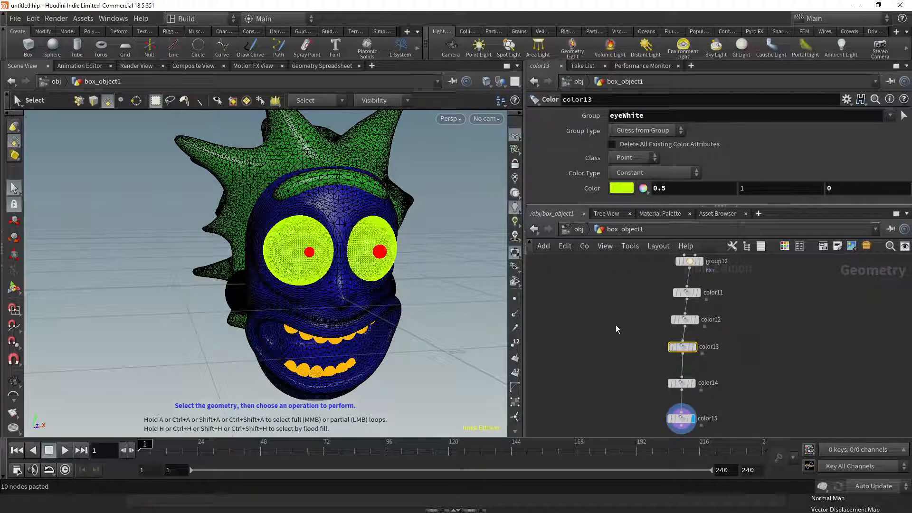
click(622, 189)
click(605, 102)
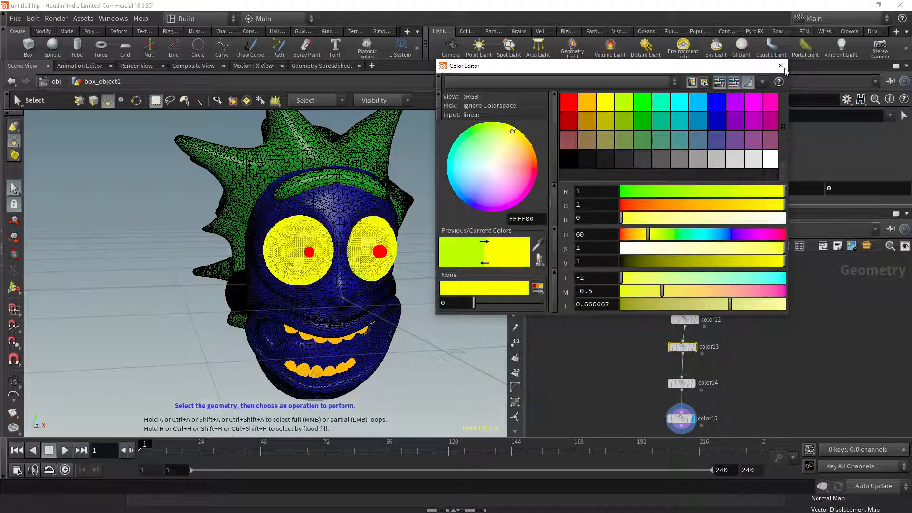
click(782, 70)
Copy the rop_fbx2 output node and paste it beneath color15, wired to that node's output.
middle_drag(666, 433, 656, 350)
click(670, 327)
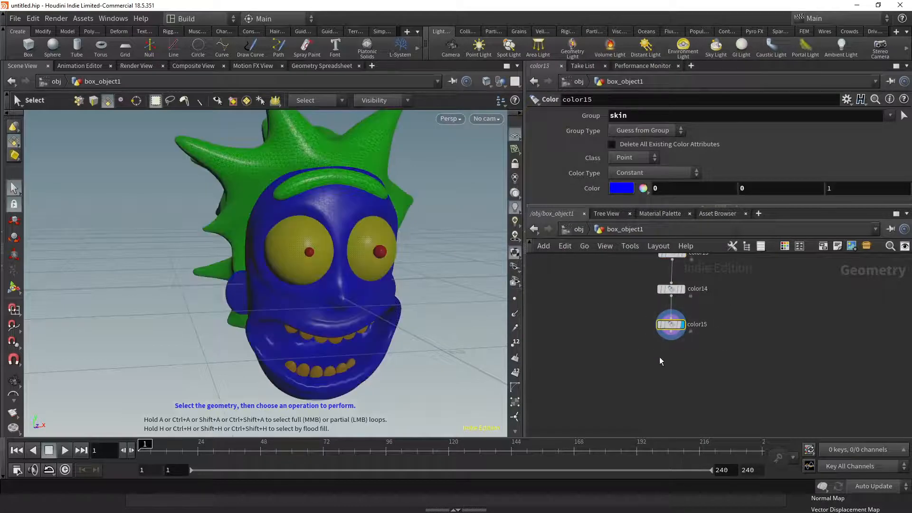
scroll(670, 339, down, 5)
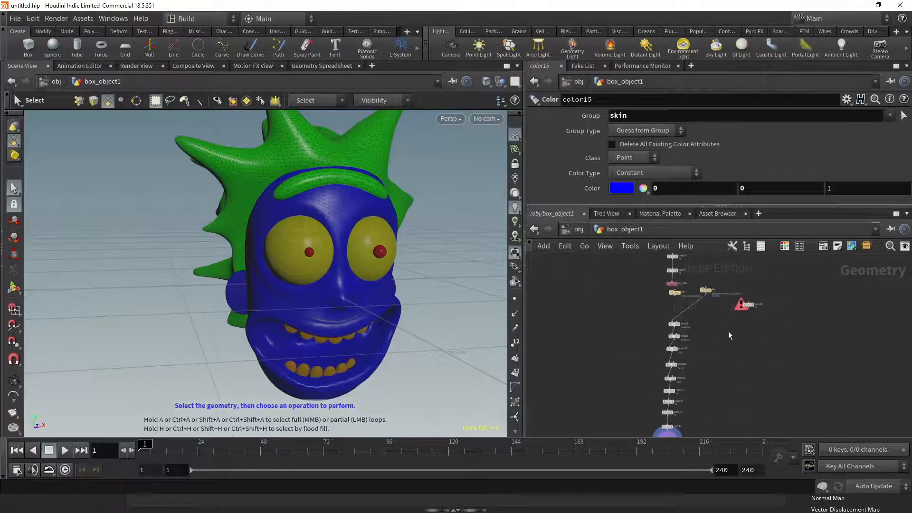
scroll(632, 347, up, 4)
click(795, 333)
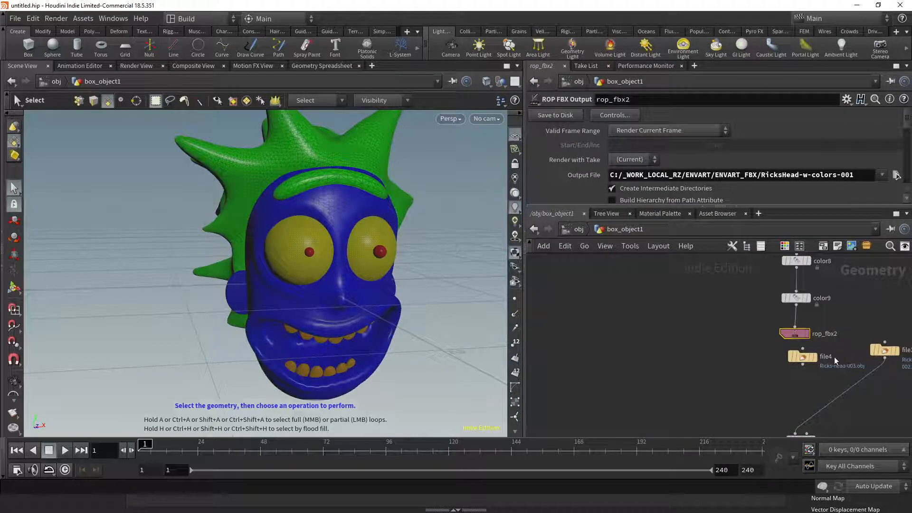
key(ctrl+c)
middle_drag(807, 266, 779, 209)
key(ctrl+v)
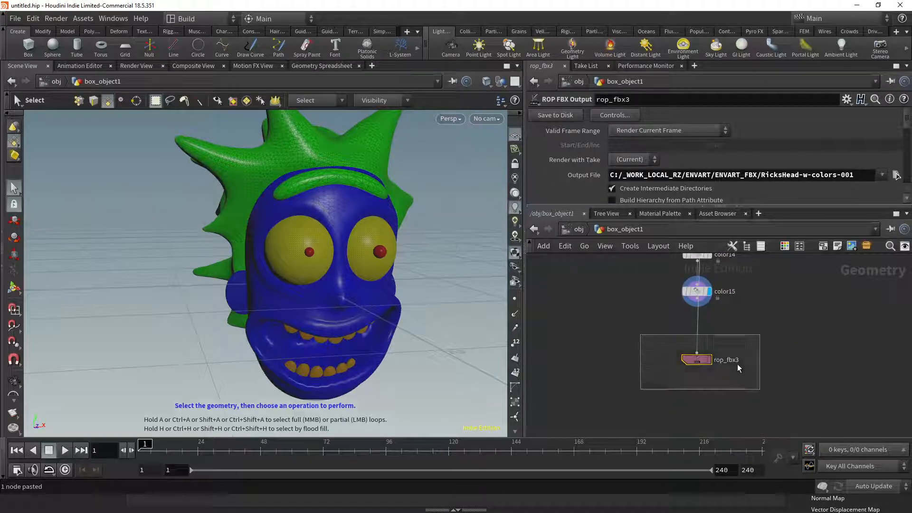
Set the output file of the pasted FBX output node to C:/_WORK_LOCAL_RZ/ENVART/ENVART_FBX/RicksHead-004.
click(737, 367)
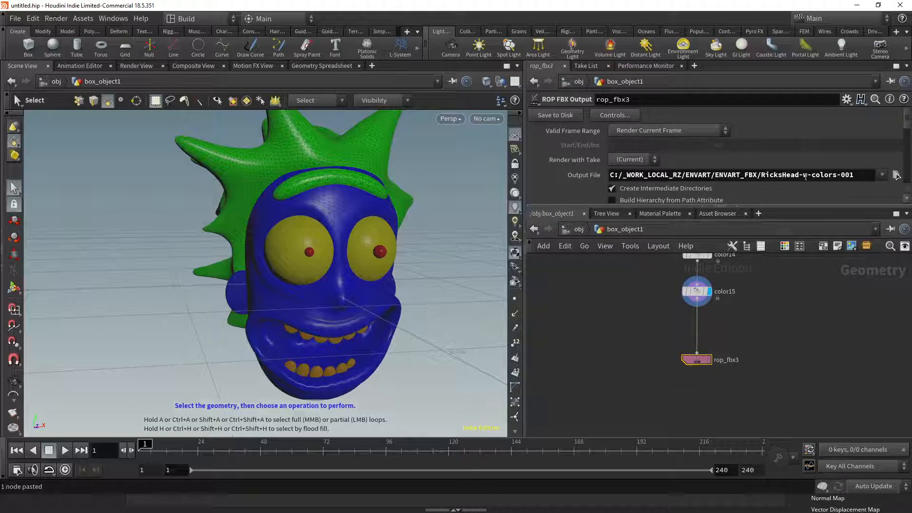
drag(804, 175, 854, 175)
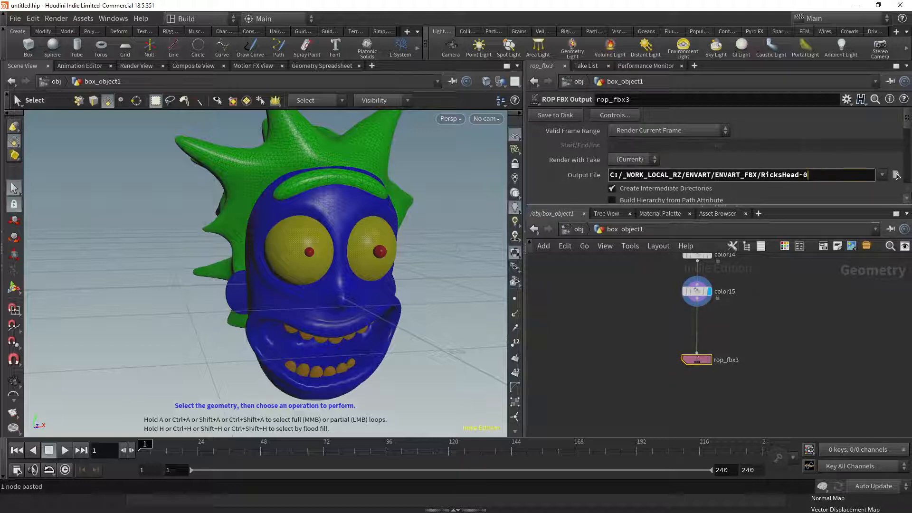
key(Return)
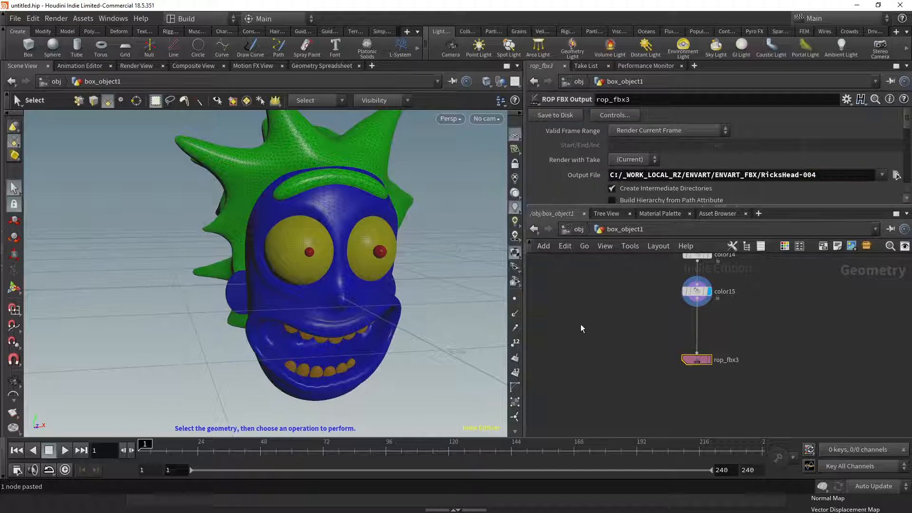
Switch to Substance Painter and examine the untextured Rick head from the side and close up around the eyes.
key(alt+Tab)
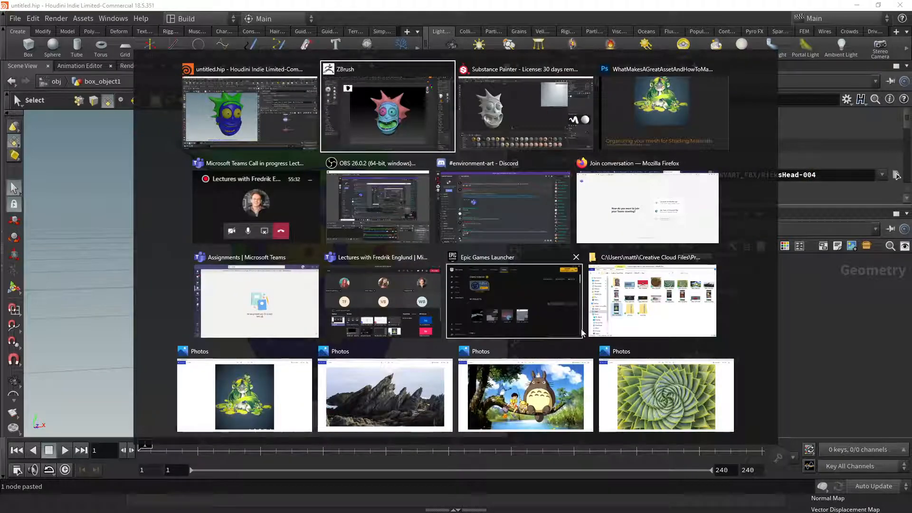
key(alt+Tab)
click(9, 16)
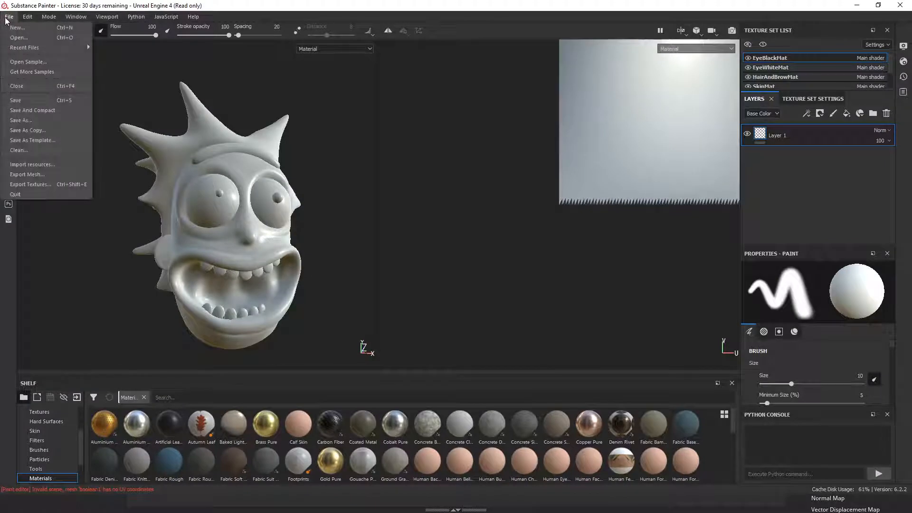
click(390, 7)
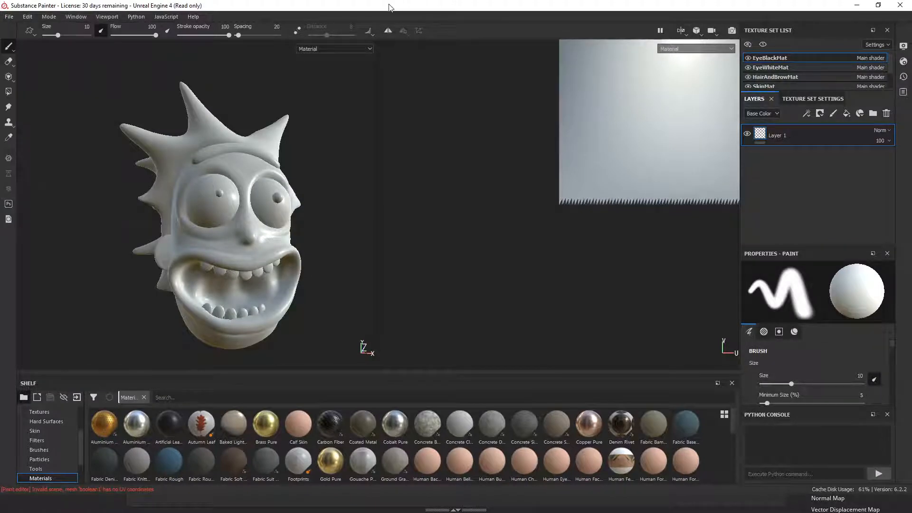
mouse_move(261, 249)
alt+mouse_down()
mouse_move(199, 242)
mouse_move(211, 225)
mouse_move(195, 229)
mouse_move(253, 241)
mouse_move(235, 247)
mouse_move(244, 249)
mouse_move(259, 246)
alt+mouse_up()
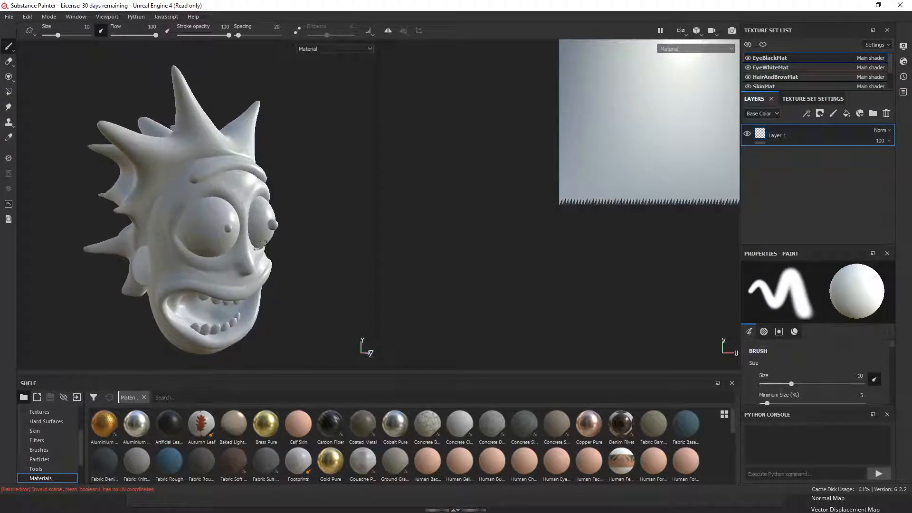
click(27, 17)
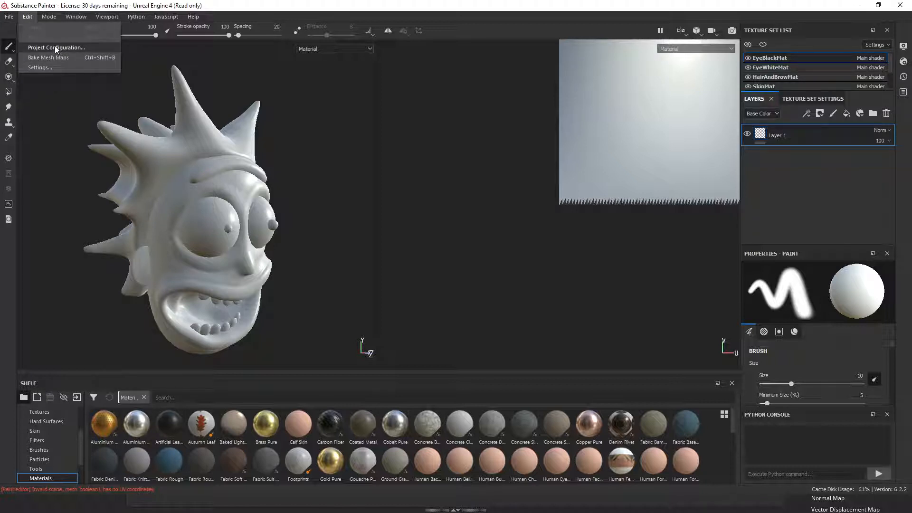
alt+right_drag(313, 209, 371, 214)
alt+middle_drag(236, 233, 294, 234)
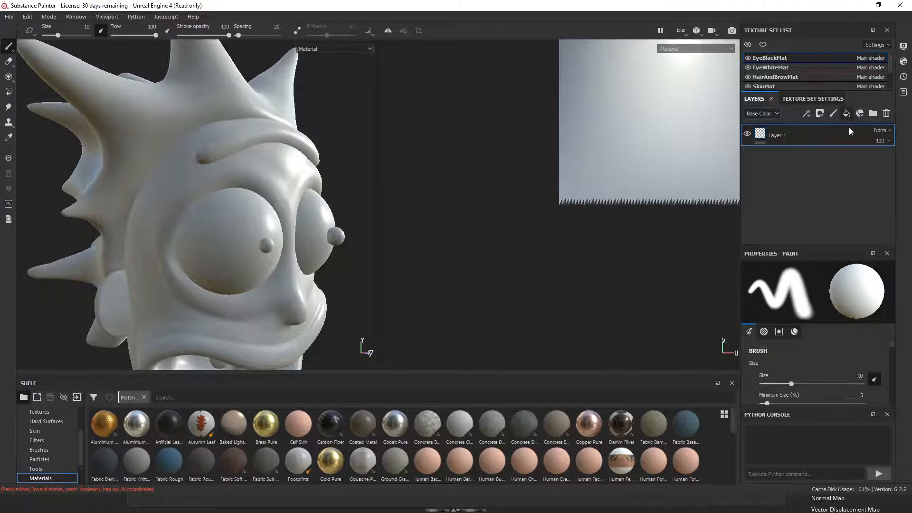
Add a fill layer above Layer 1 in the EyeBlackMat texture set and give it a black mask.
click(847, 114)
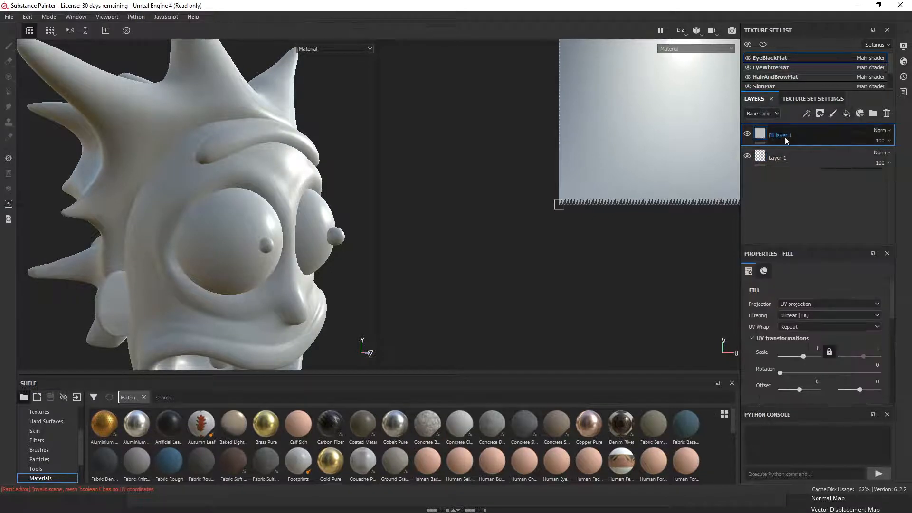
right_click(816, 132)
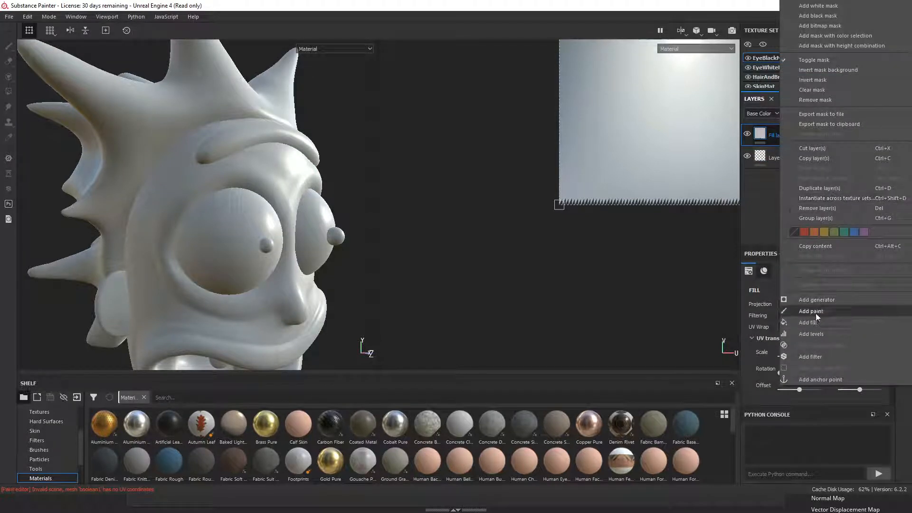
click(822, 15)
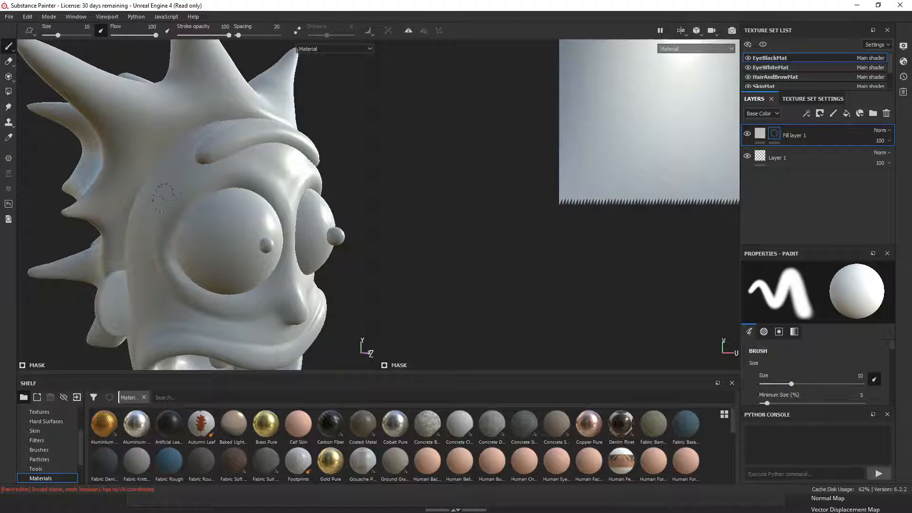
Set the base colour of Fill layer 1 to pure red.
click(760, 133)
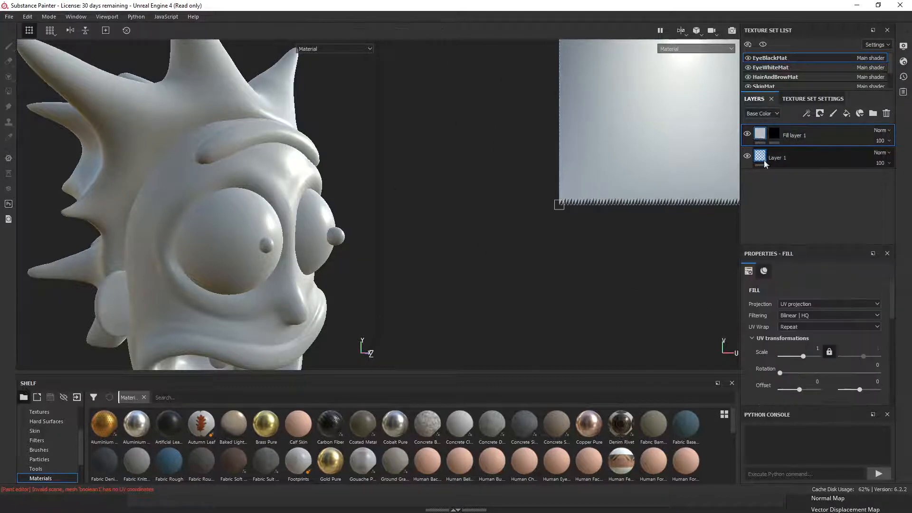
scroll(896, 336, down, 5)
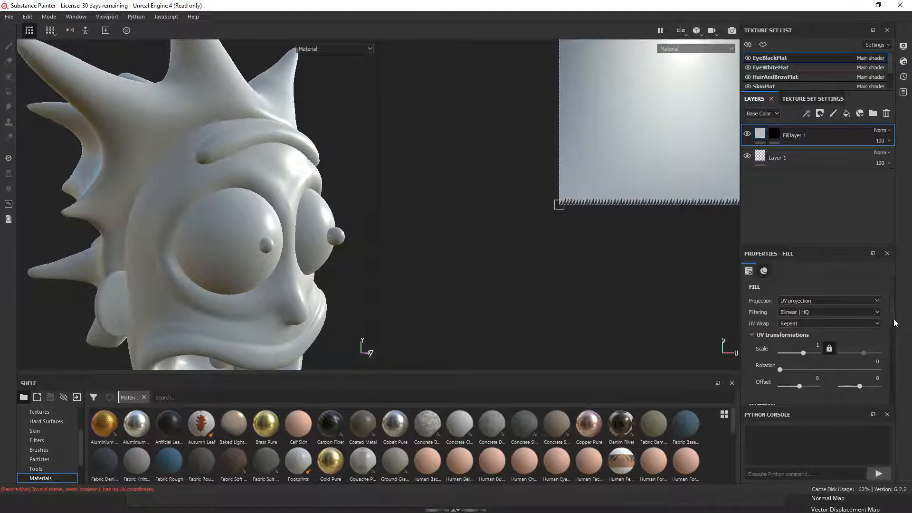
click(850, 356)
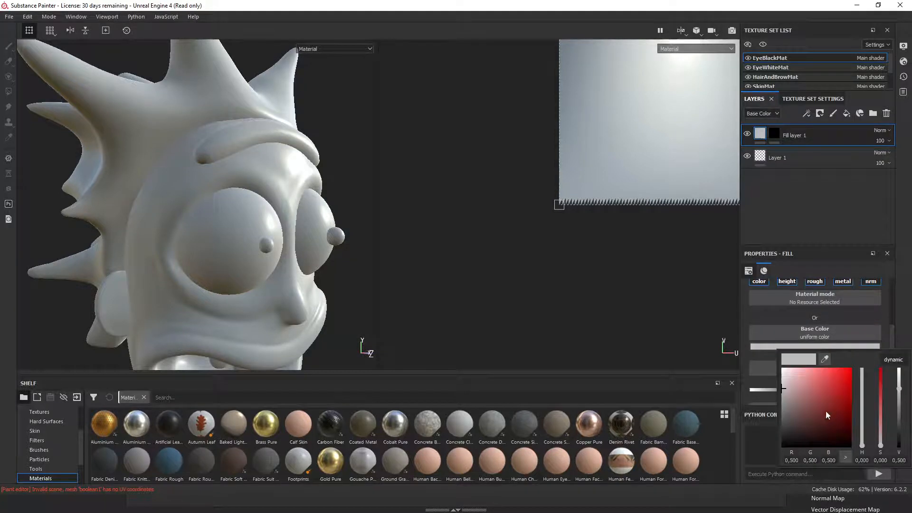
drag(827, 411, 872, 350)
click(894, 324)
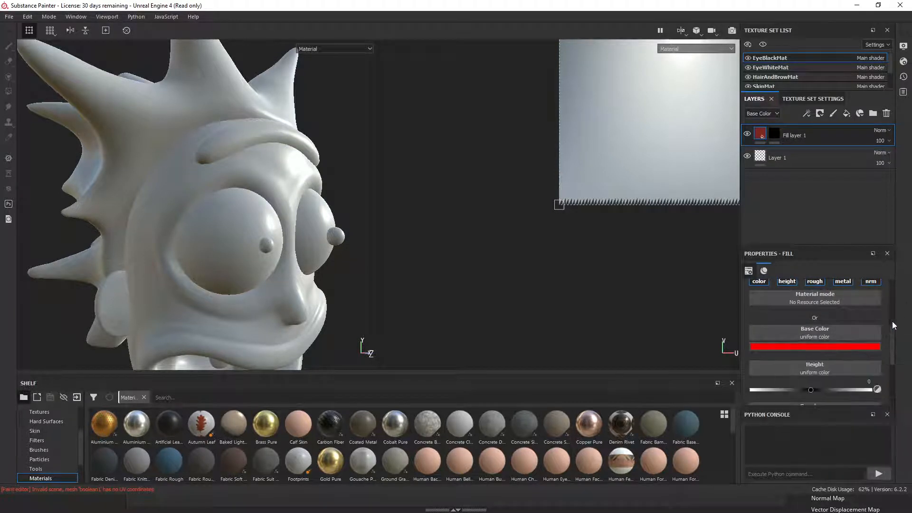
Select the black mask of Fill layer 1, dock the Properties panel together with Layers, and review the mask's brush settings.
click(775, 133)
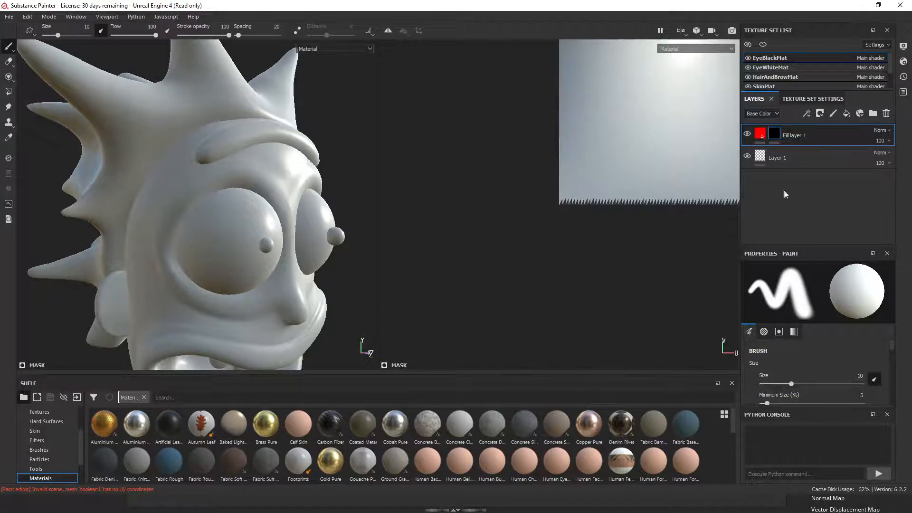
scroll(892, 370, down, 8)
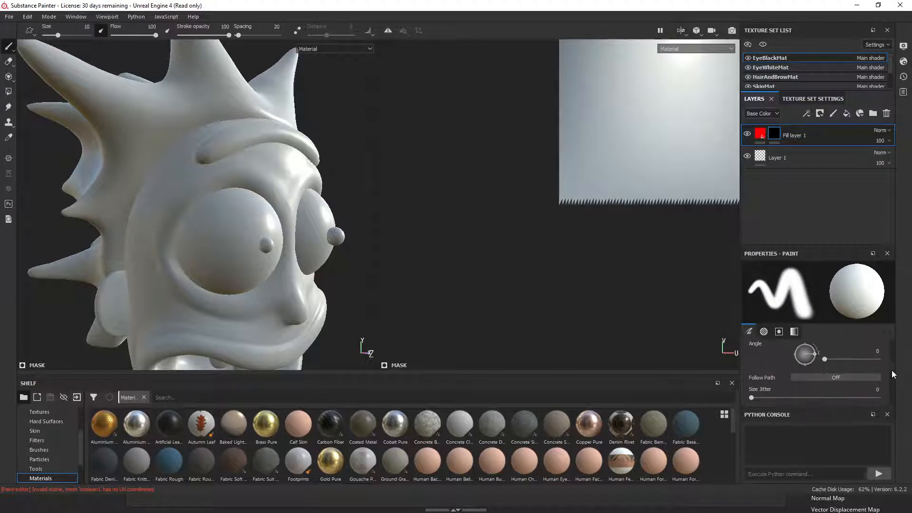
scroll(890, 395, down, 8)
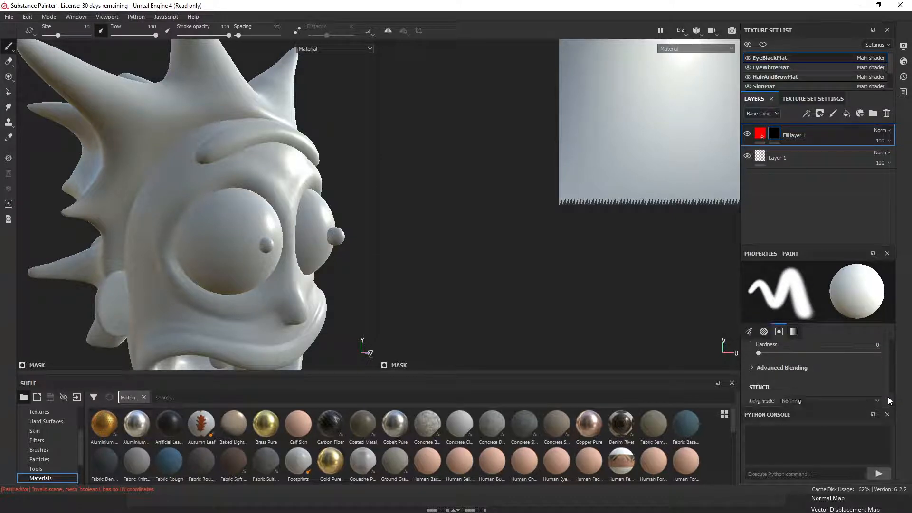
scroll(889, 407, down, 5)
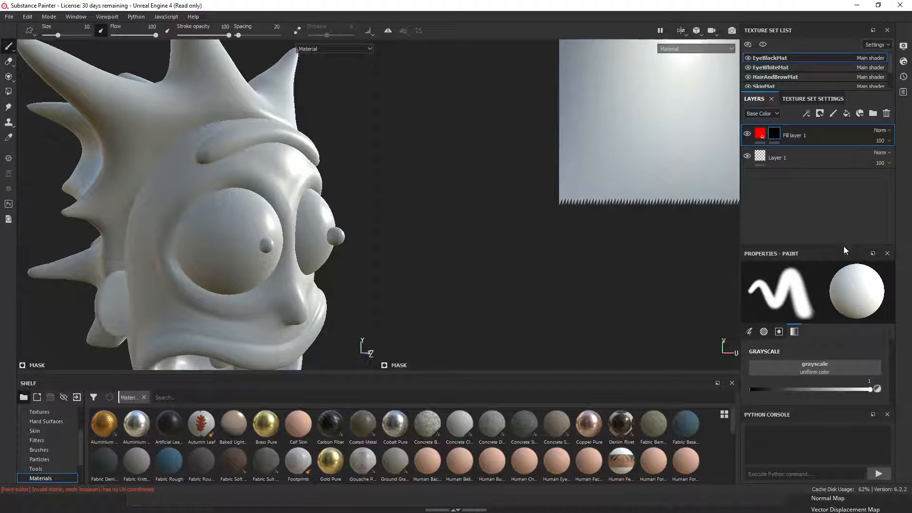
mouse_move(844, 247)
mouse_down()
mouse_move(808, 187)
mouse_move(819, 178)
mouse_up()
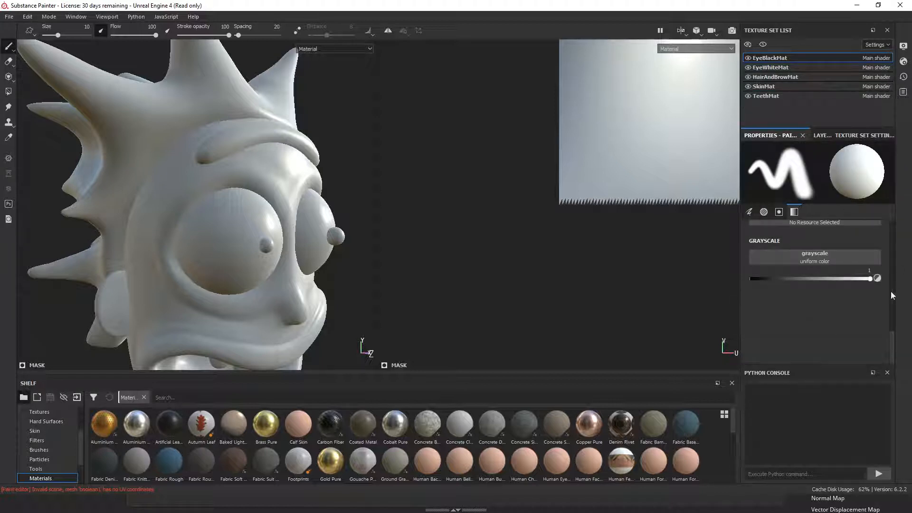
scroll(892, 346, up, 5)
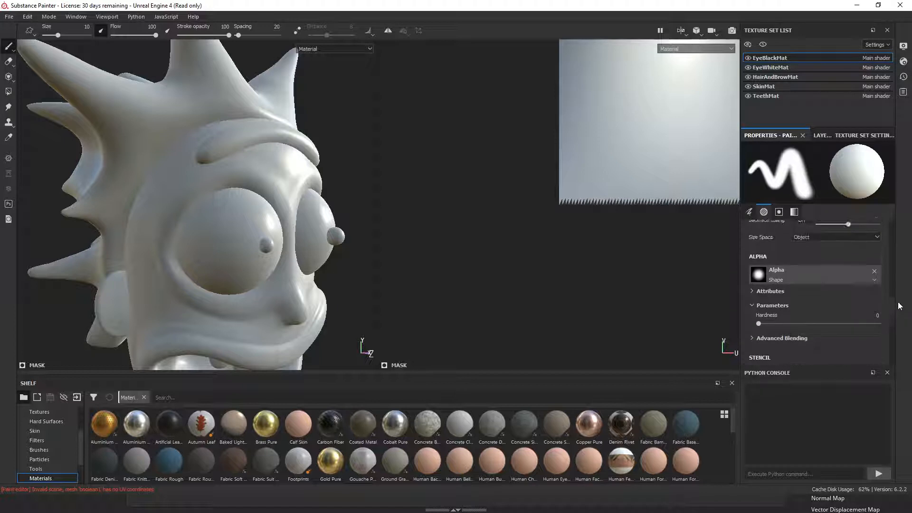
scroll(896, 293, up, 3)
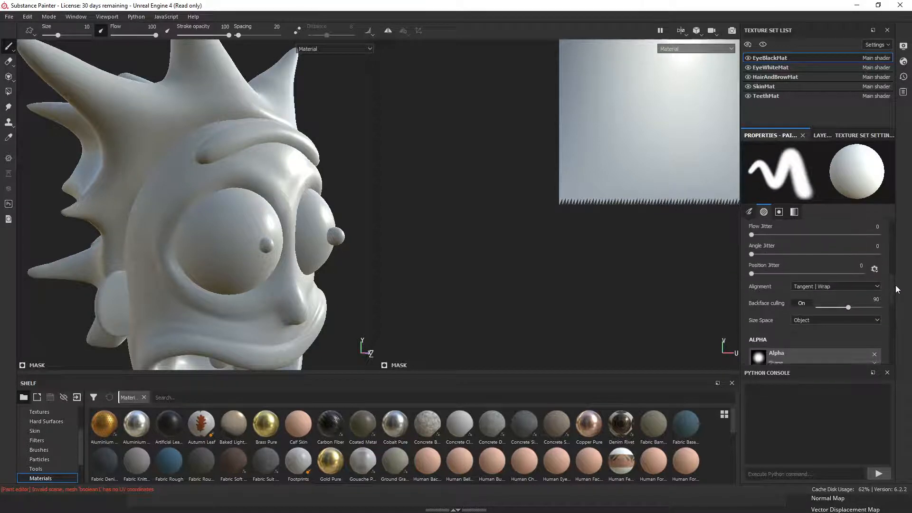
scroll(895, 283, up, 5)
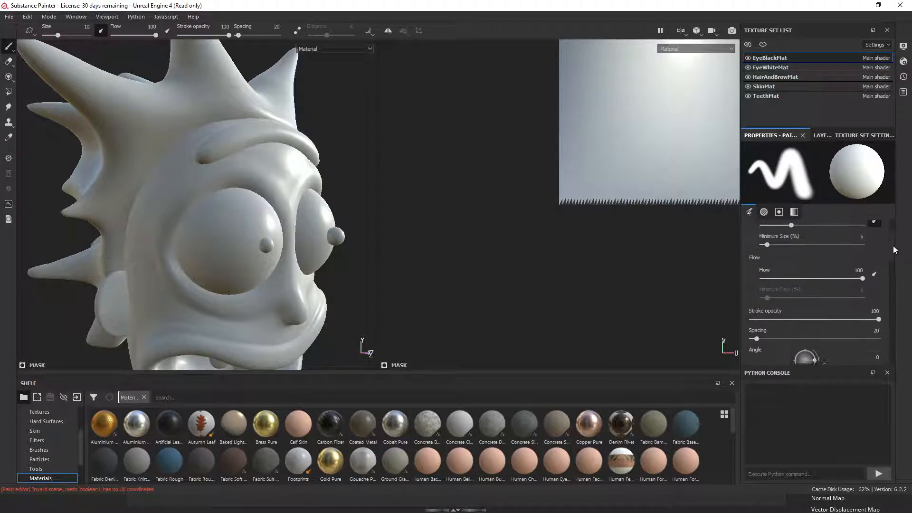
scroll(893, 243, up, 1)
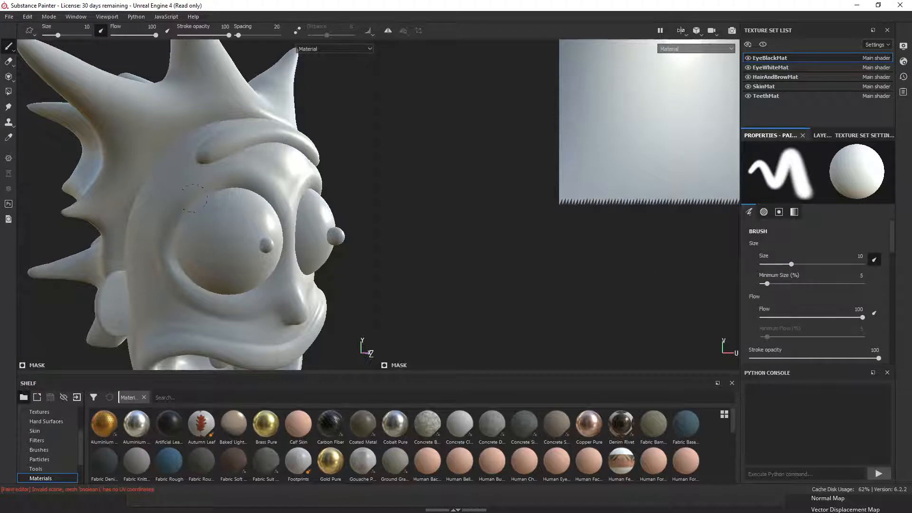
right_click(162, 216)
click(149, 212)
click(50, 16)
mouse_move(28, 17)
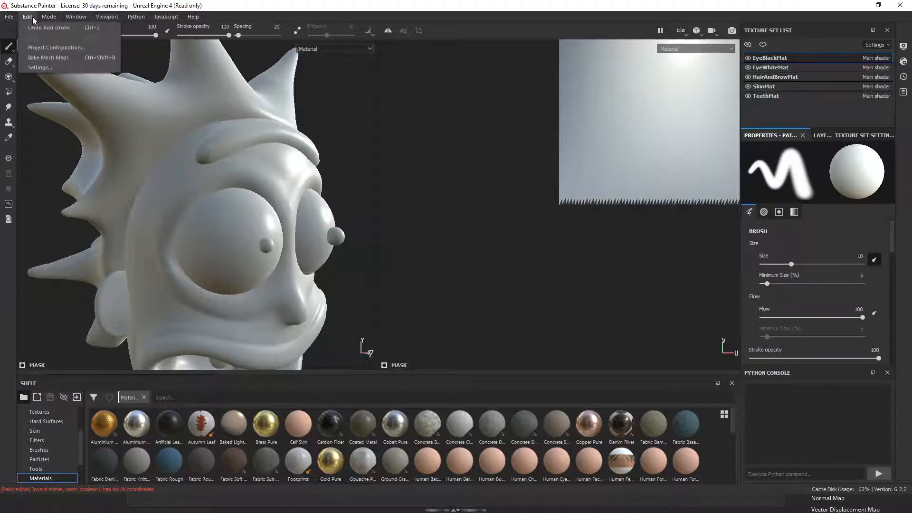
click(53, 48)
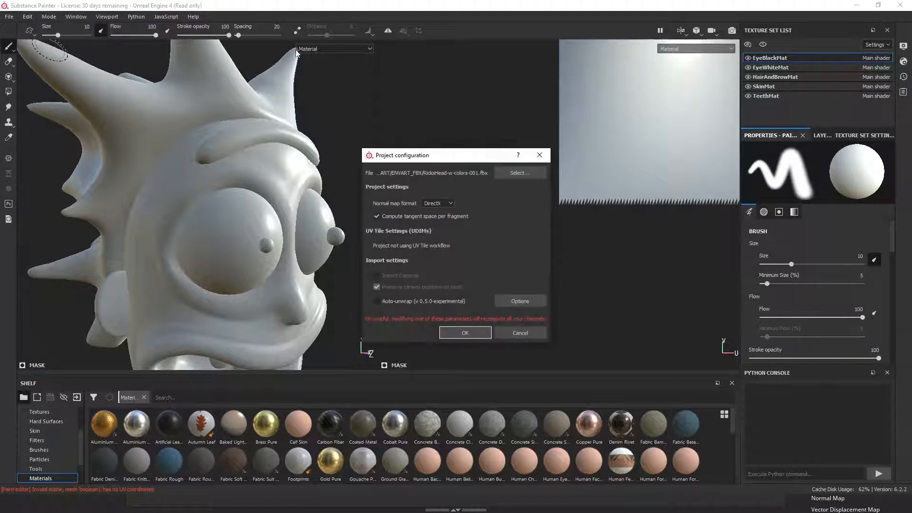
click(507, 175)
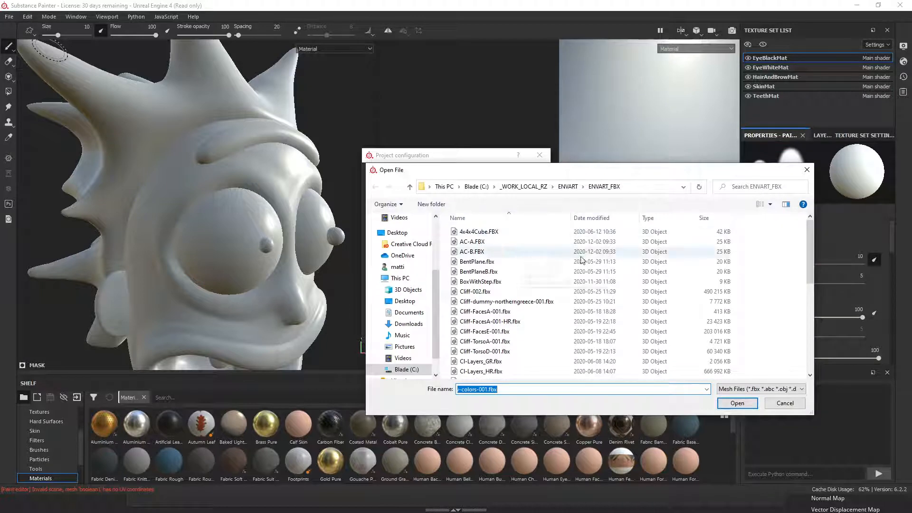
drag(808, 273, 792, 363)
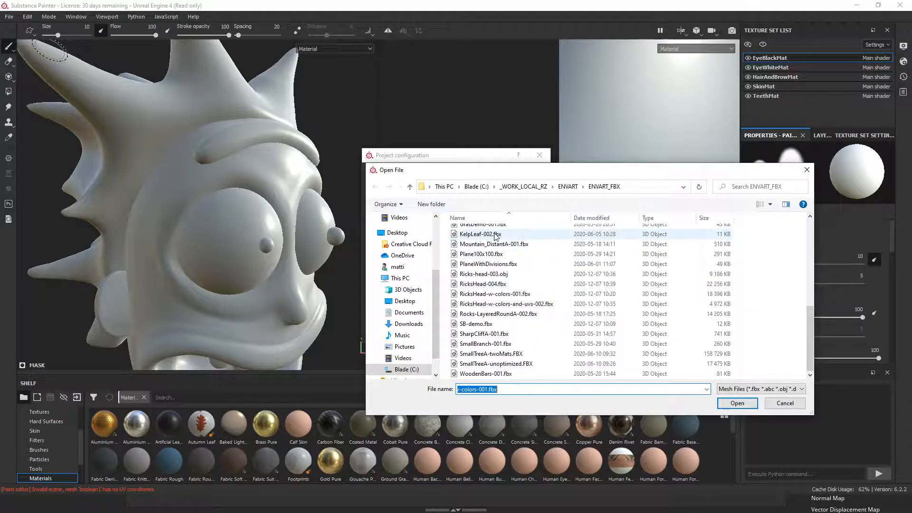
click(786, 406)
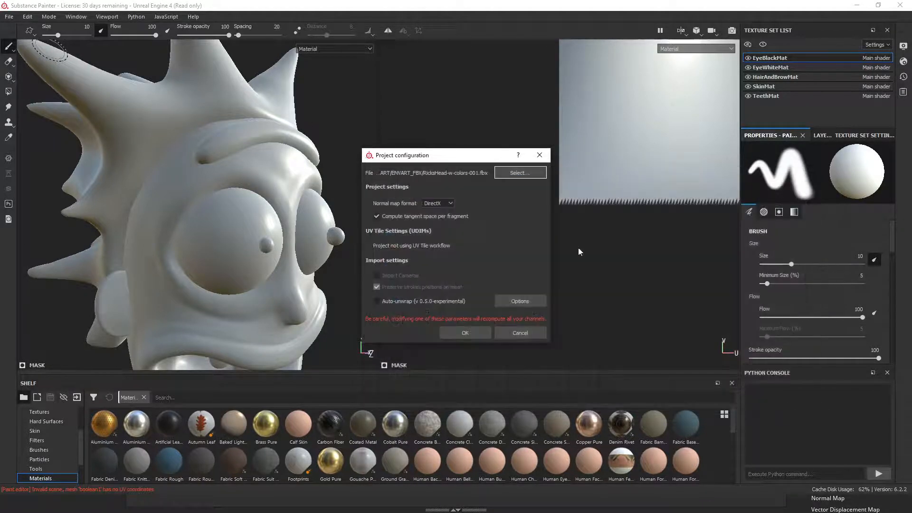
click(533, 331)
Create a new project from the mesh RicksHead-004.fbx in the ENVART_FBX folder with the Unreal Engine 4 (allegorithmic) template.
click(9, 17)
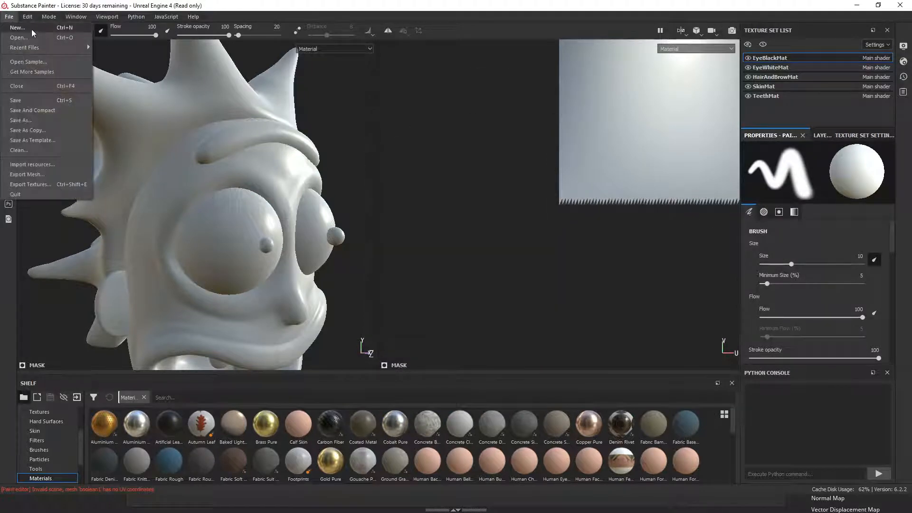
click(23, 28)
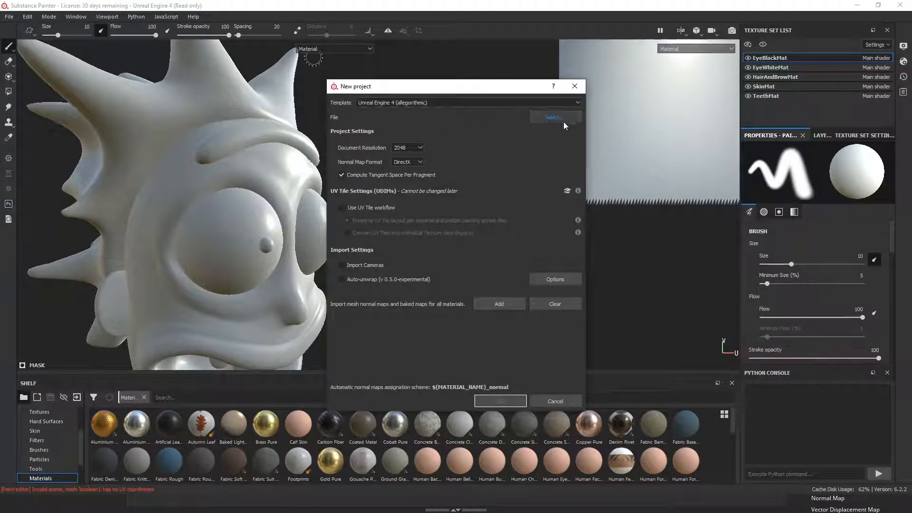
click(552, 117)
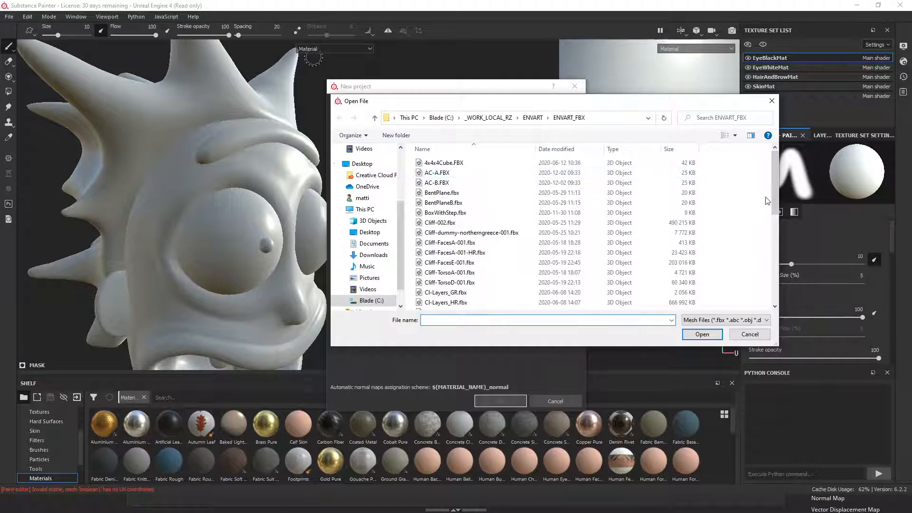
scroll(773, 255, down, 5)
drag(773, 255, 770, 291)
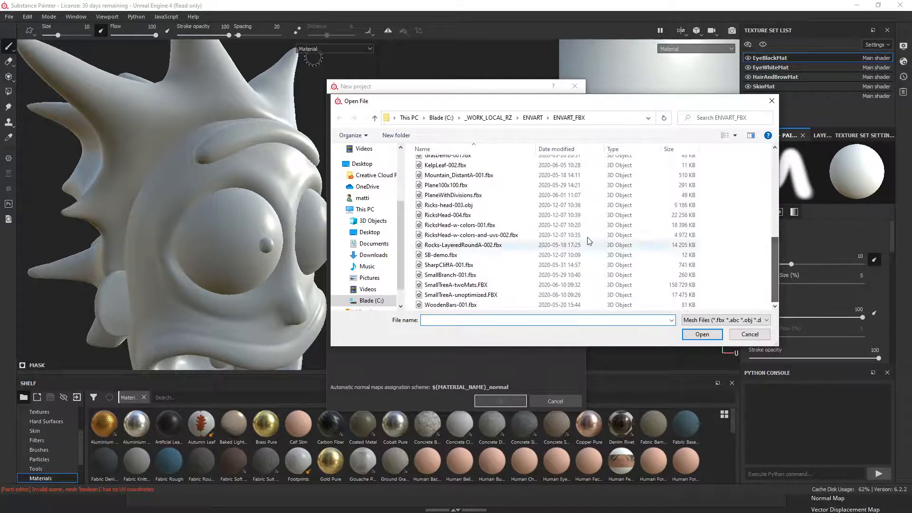
double_click(477, 215)
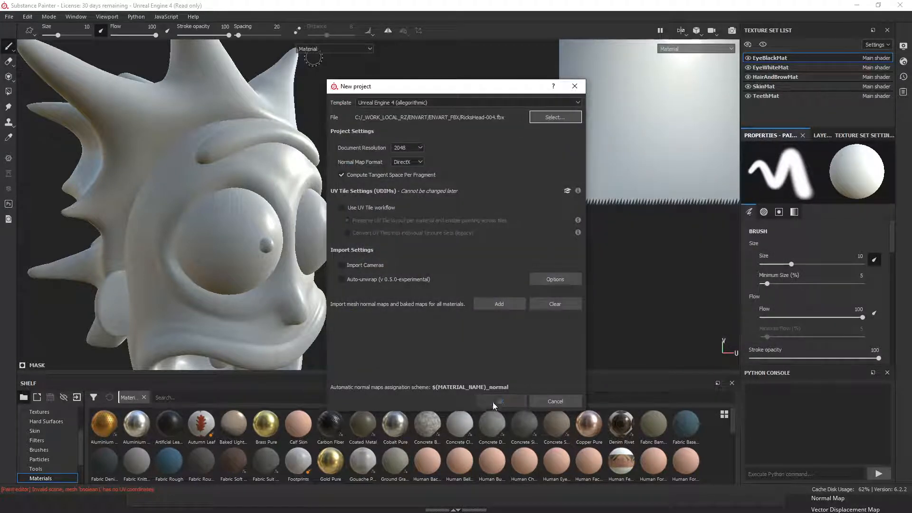
click(507, 402)
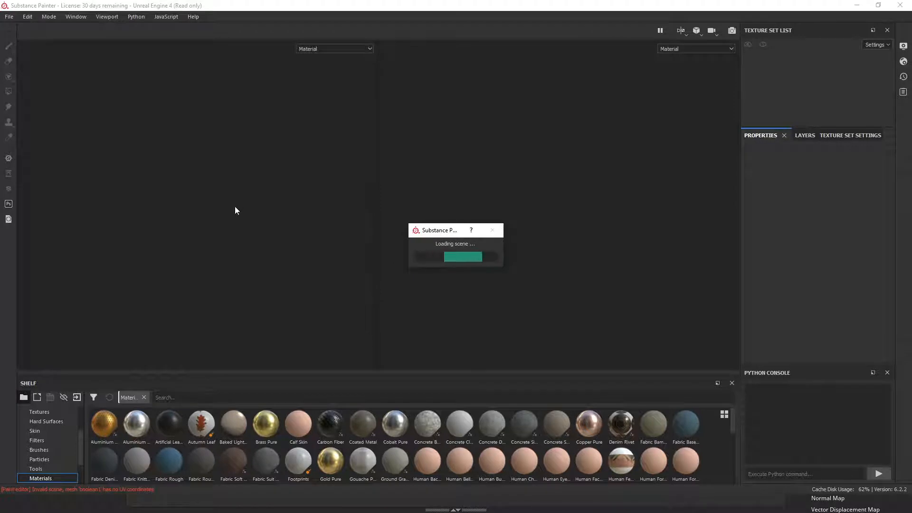
Check the newly loaded head from the front and side, and open the mesh map baking settings.
alt+right_drag(252, 249, 190, 236)
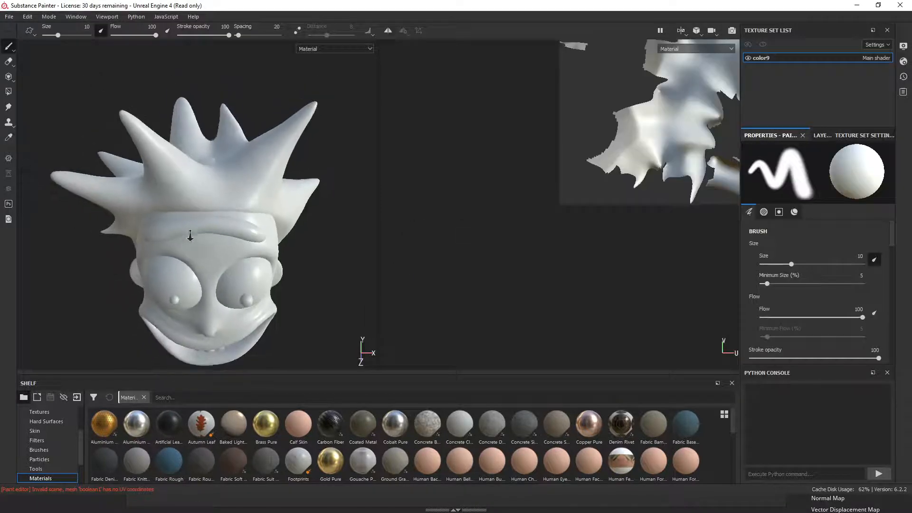
mouse_move(190, 236)
alt+mouse_down()
mouse_move(246, 241)
mouse_move(247, 195)
mouse_move(281, 215)
mouse_move(241, 216)
alt+mouse_up()
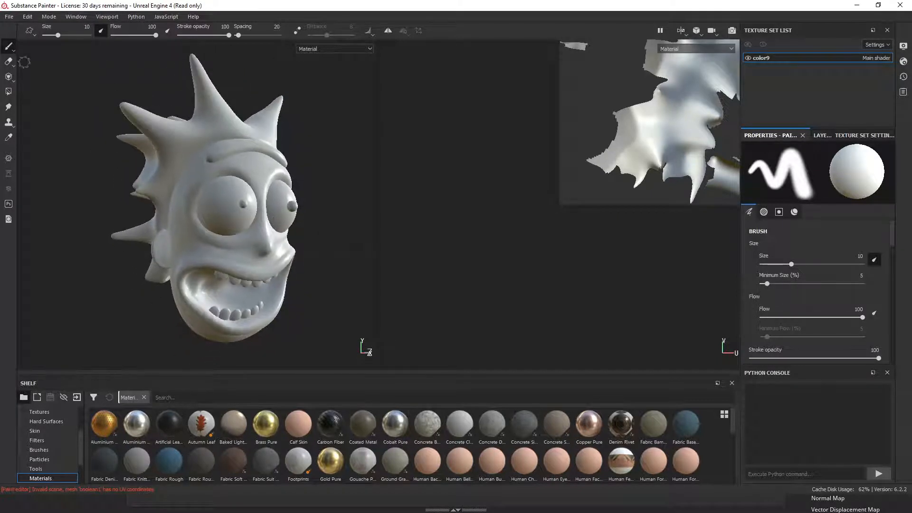
click(28, 16)
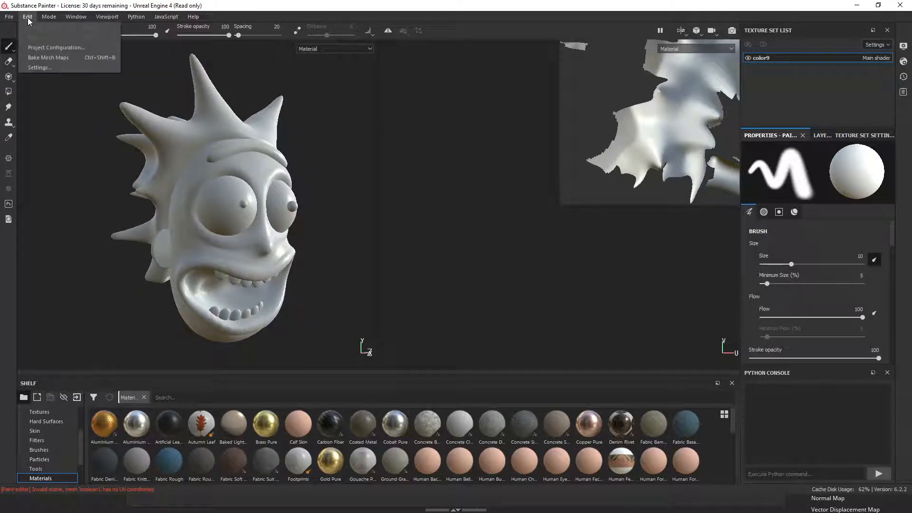
click(50, 58)
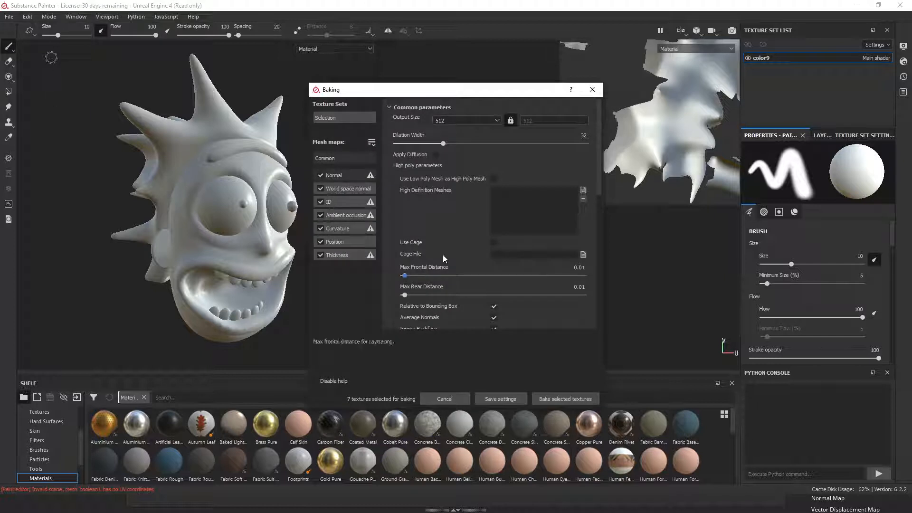
click(495, 119)
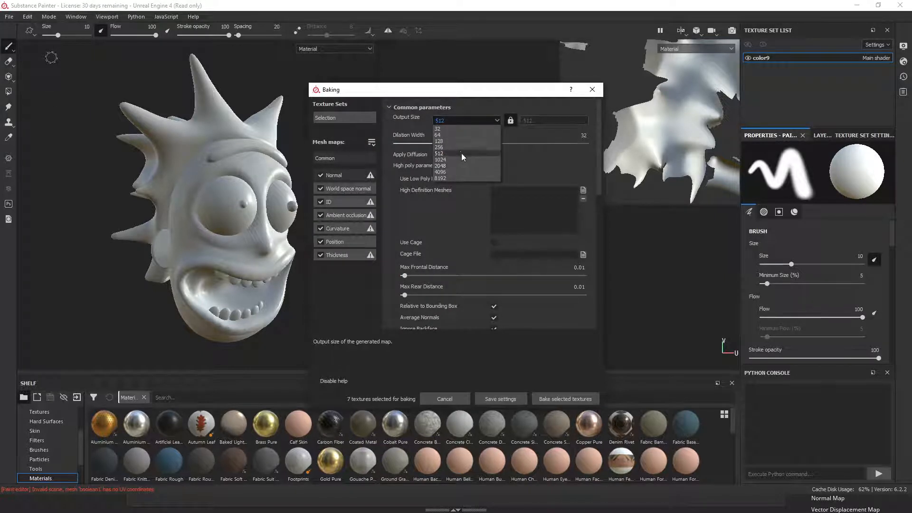
click(464, 166)
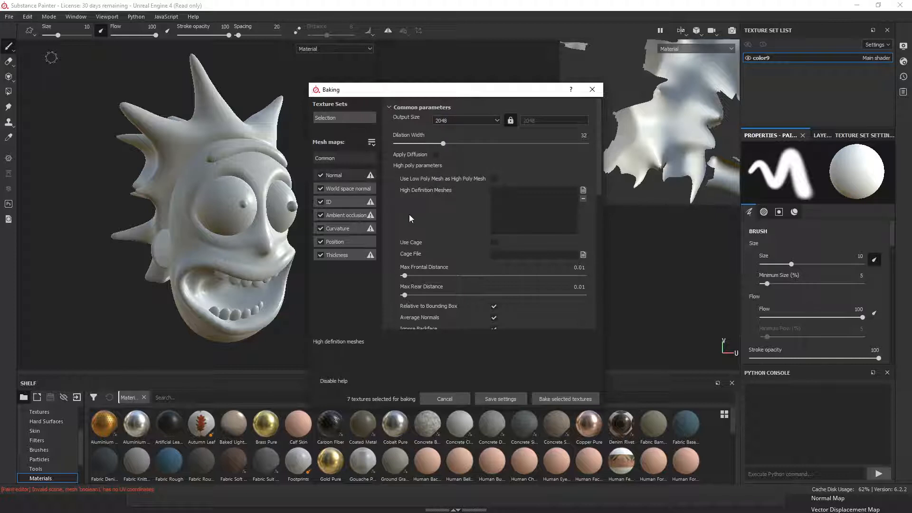
click(343, 202)
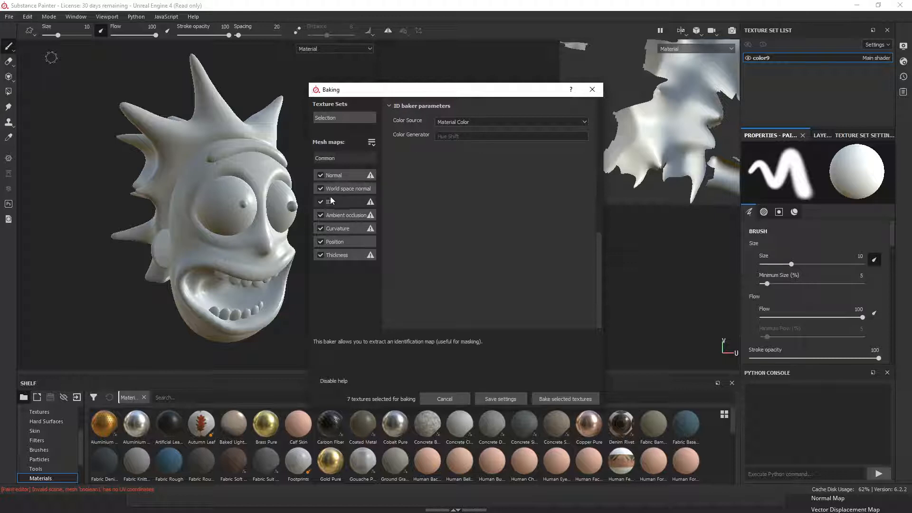
click(474, 121)
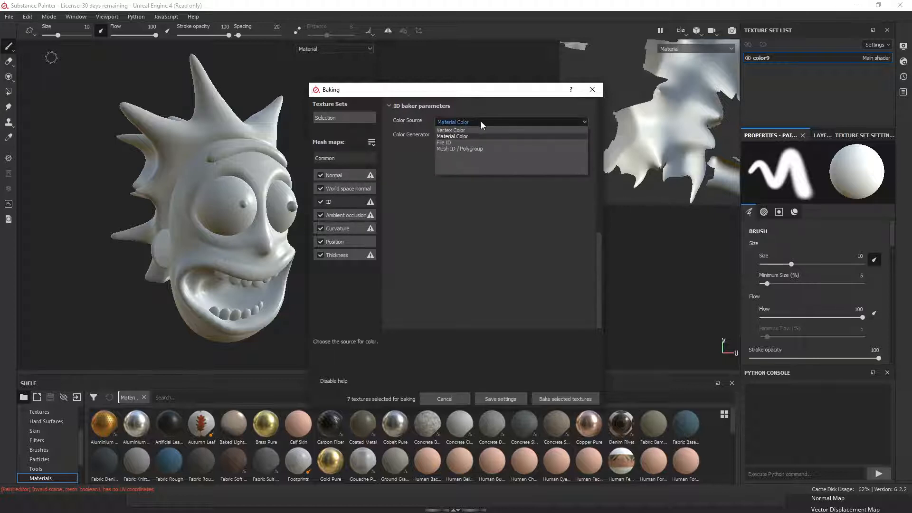
click(466, 130)
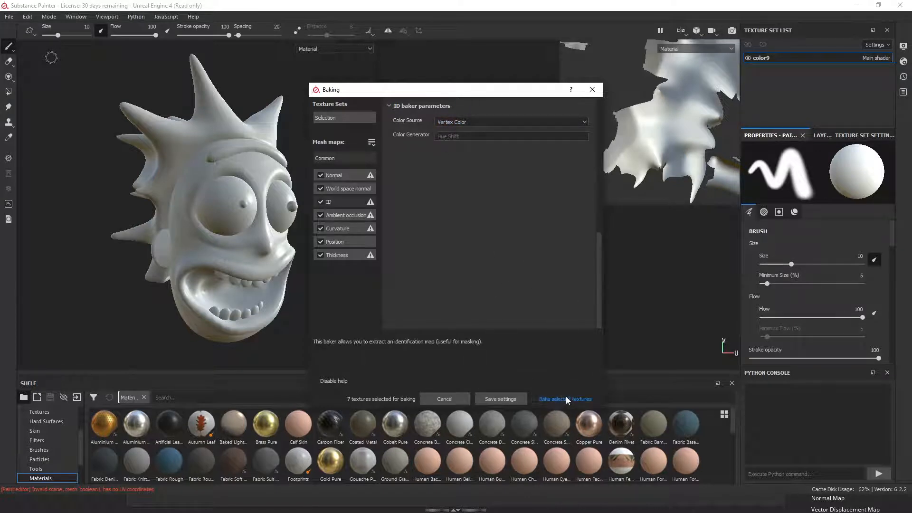
click(444, 399)
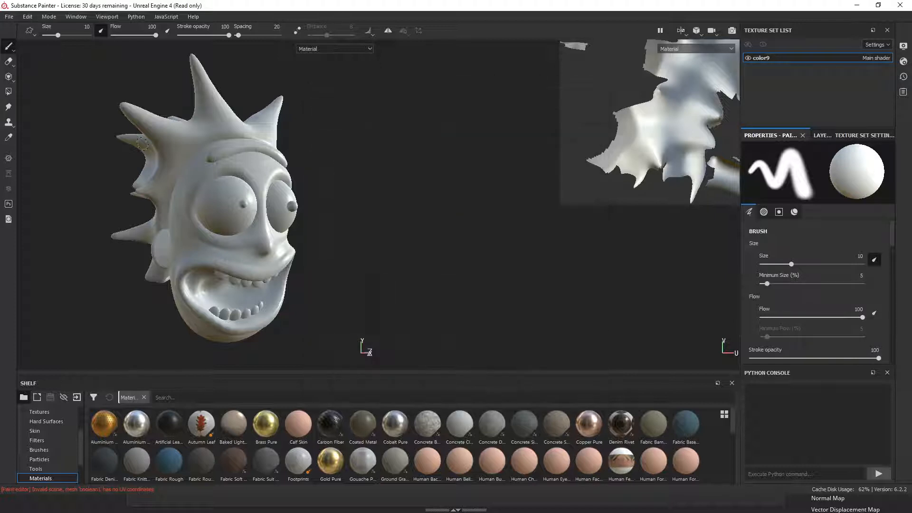
Start saving the project and create a folder named ENVART_SB inside _WORK_LOCAL_RZ\ENVART to hold it.
click(9, 17)
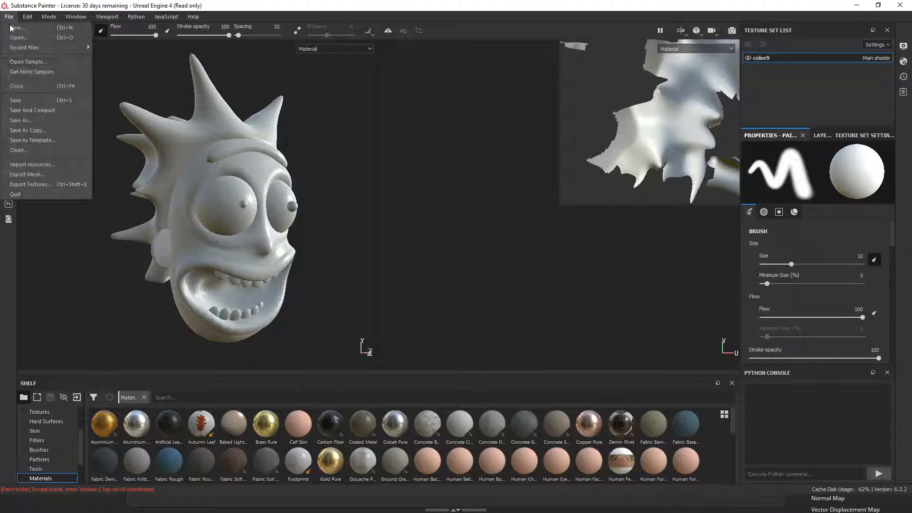
click(28, 100)
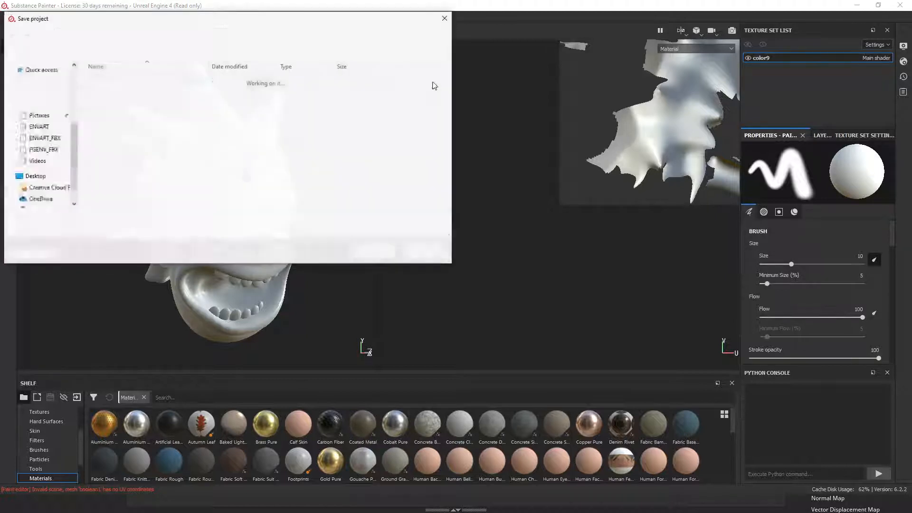
click(209, 37)
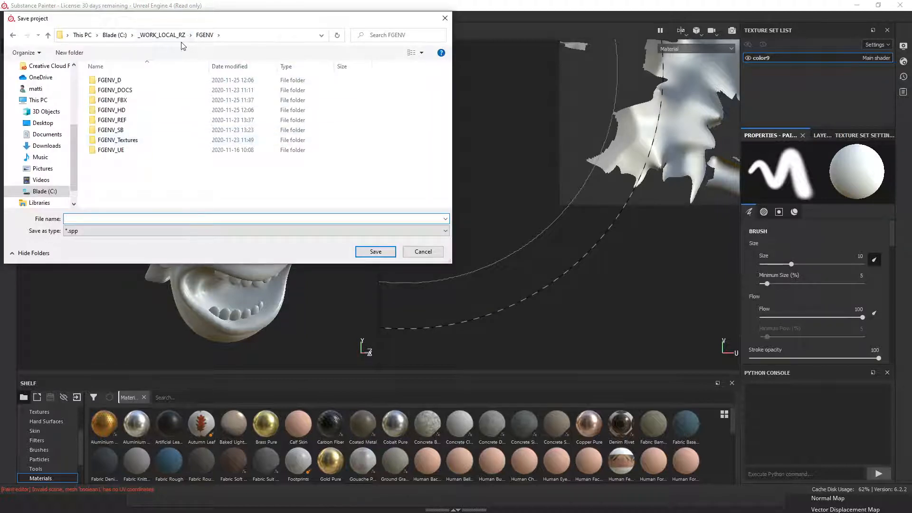
click(169, 36)
double_click(108, 80)
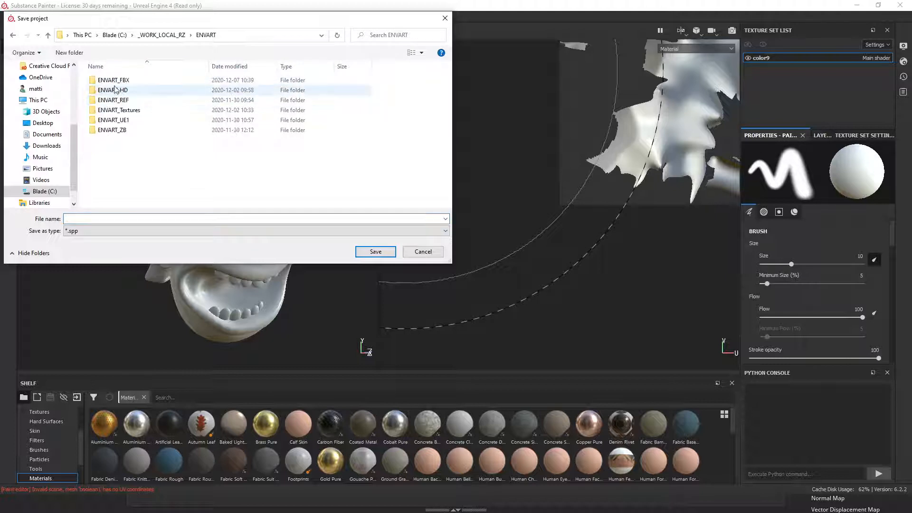
right_click(124, 155)
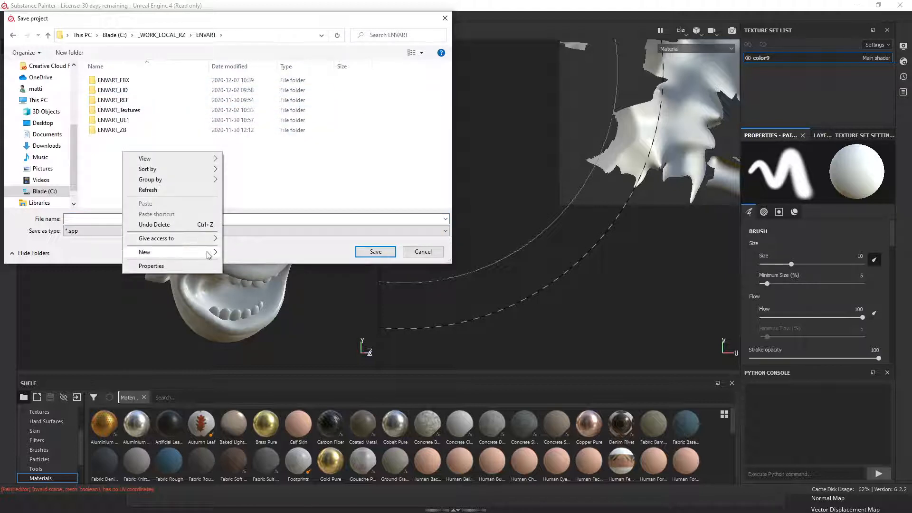
mouse_move(209, 253)
click(250, 256)
text(ENVART_S)
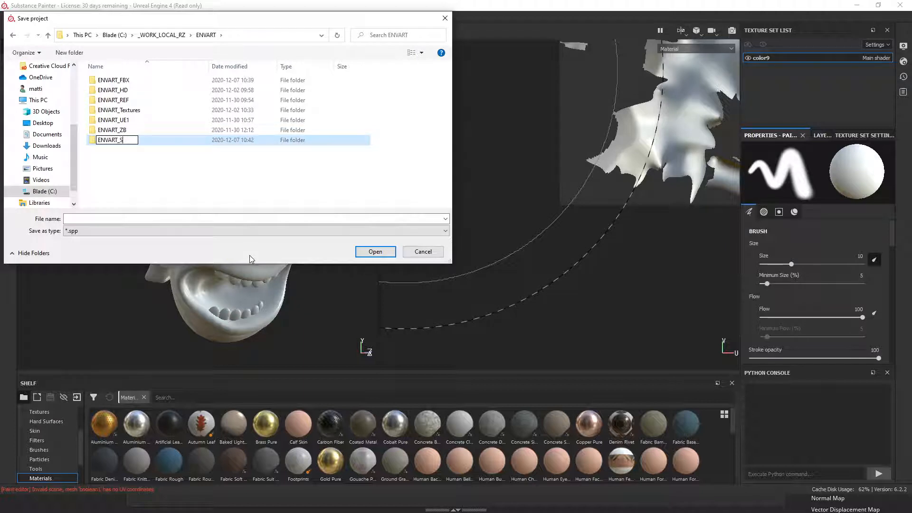
key(Return)
key(Return)
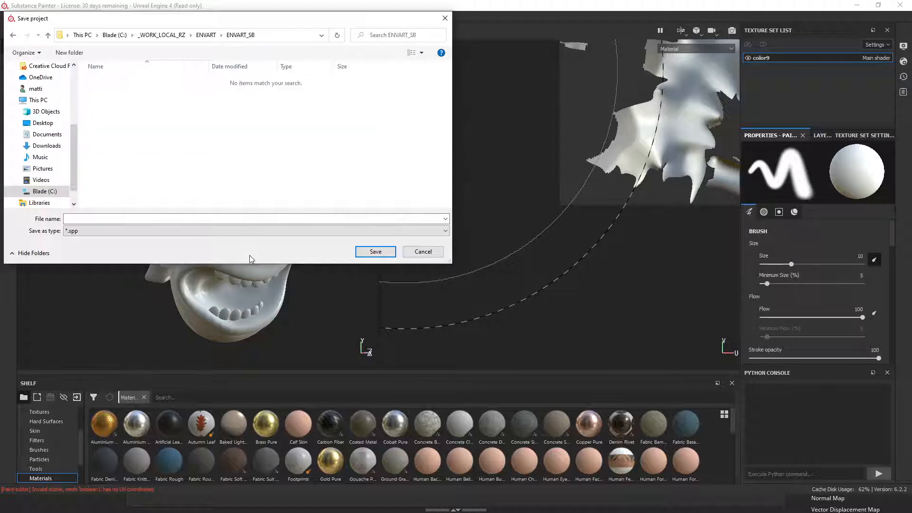
Save the project as Rick-004 in the new folder.
click(91, 219)
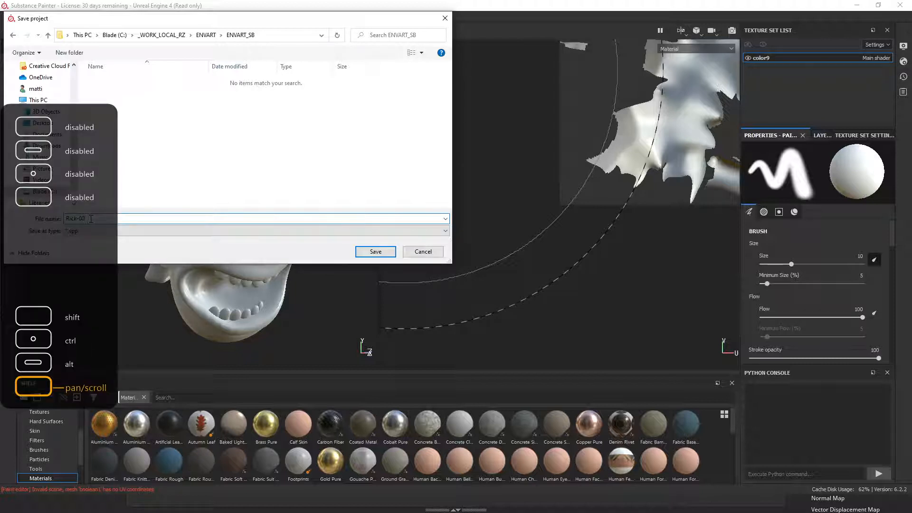
text(Rick-004)
key(Return)
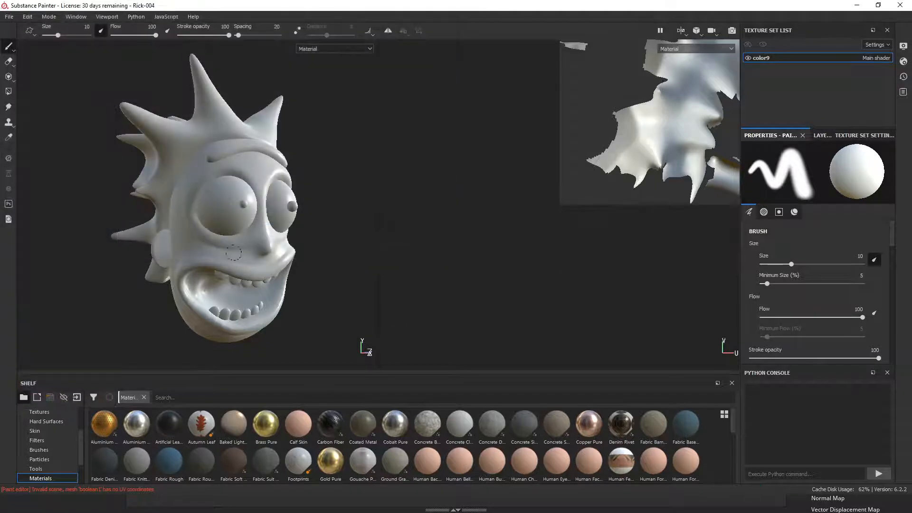
Set up mesh map baking with a 2048 output size and use the low poly mesh as the high poly mesh.
click(50, 16)
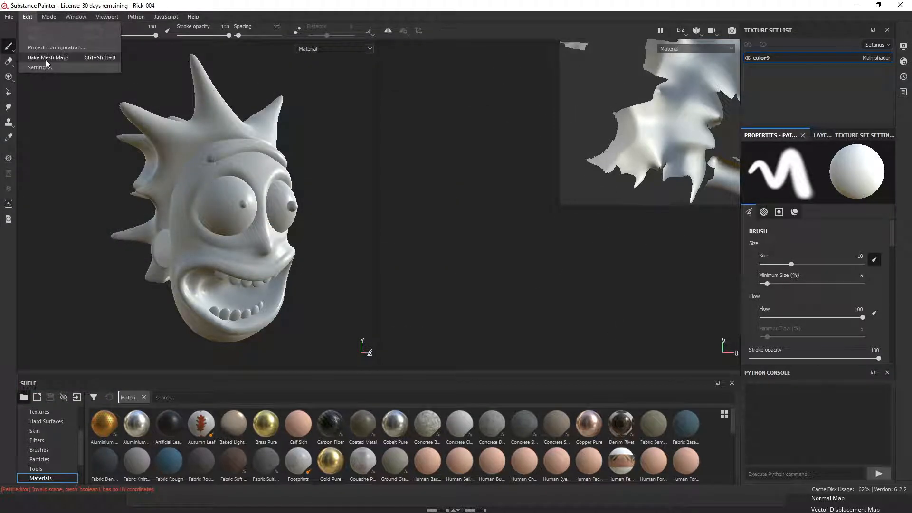
click(51, 61)
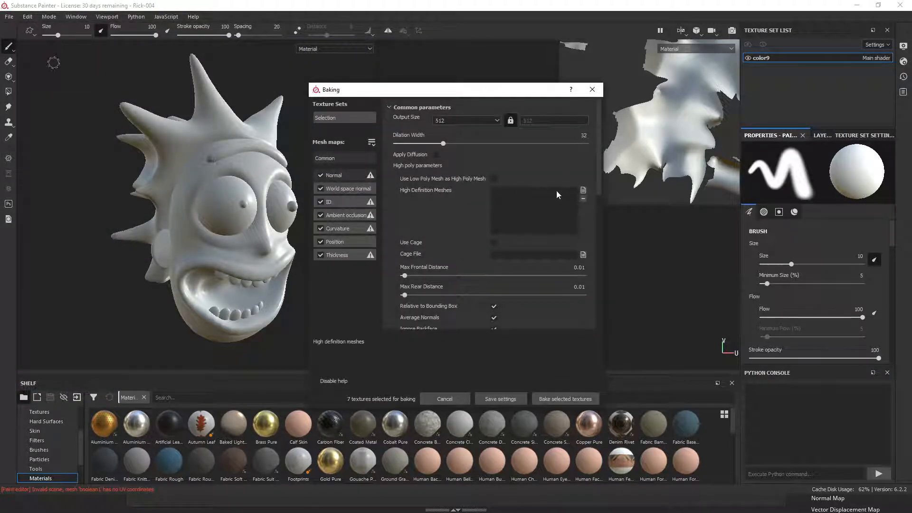
click(458, 120)
click(452, 166)
click(583, 191)
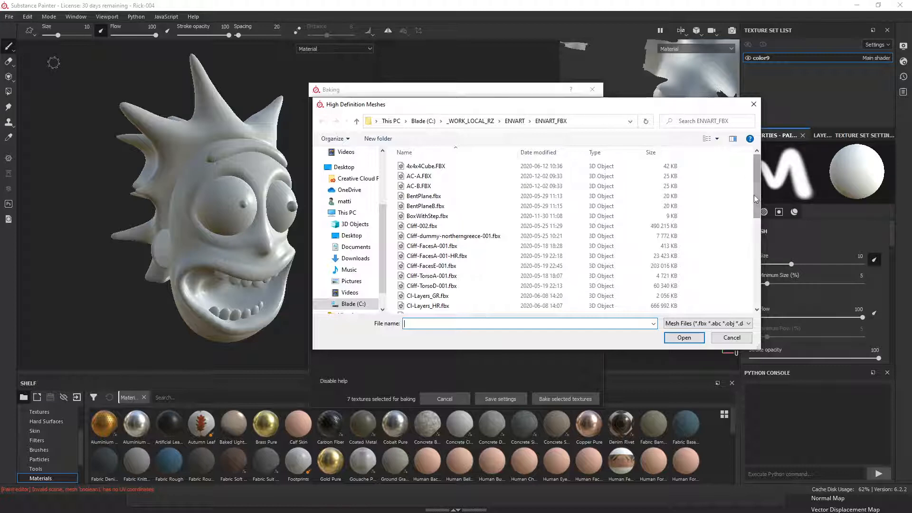
click(736, 339)
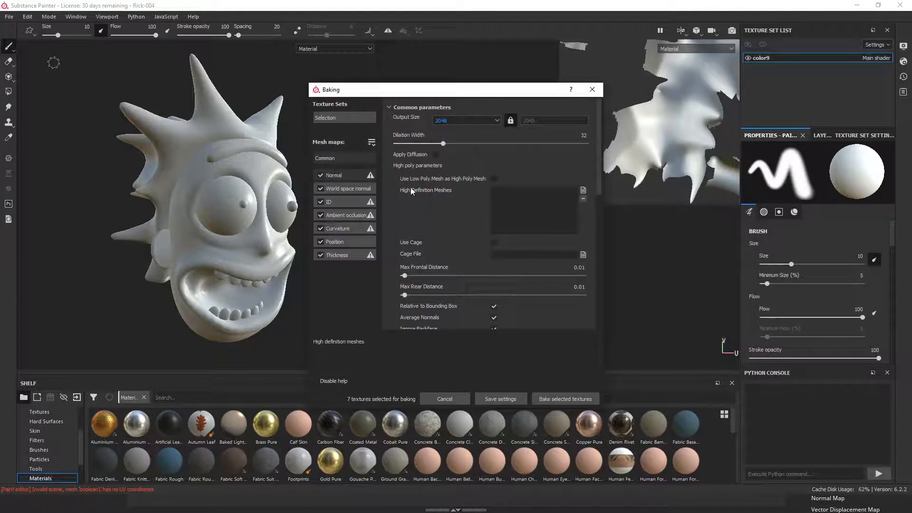
click(494, 179)
Set the ID map's color source to Vertex Color and bake all selected mesh maps.
click(336, 215)
click(340, 203)
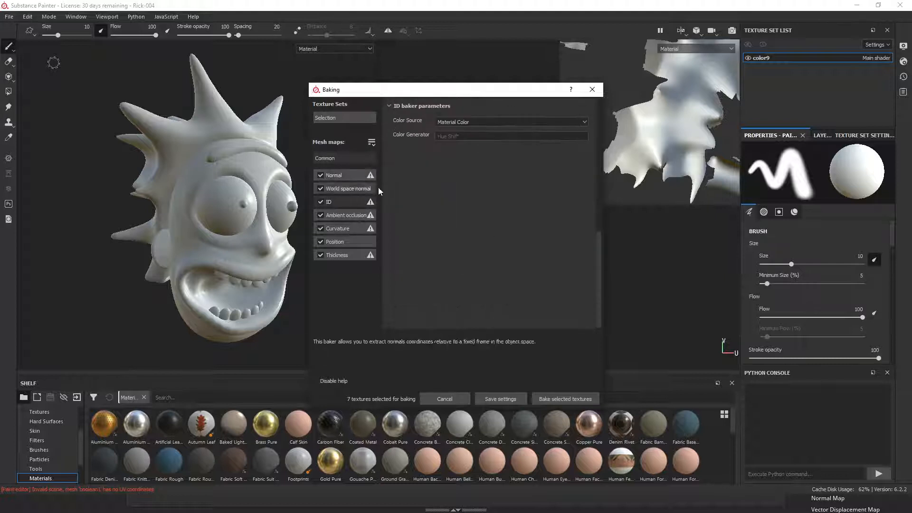
click(494, 121)
click(465, 130)
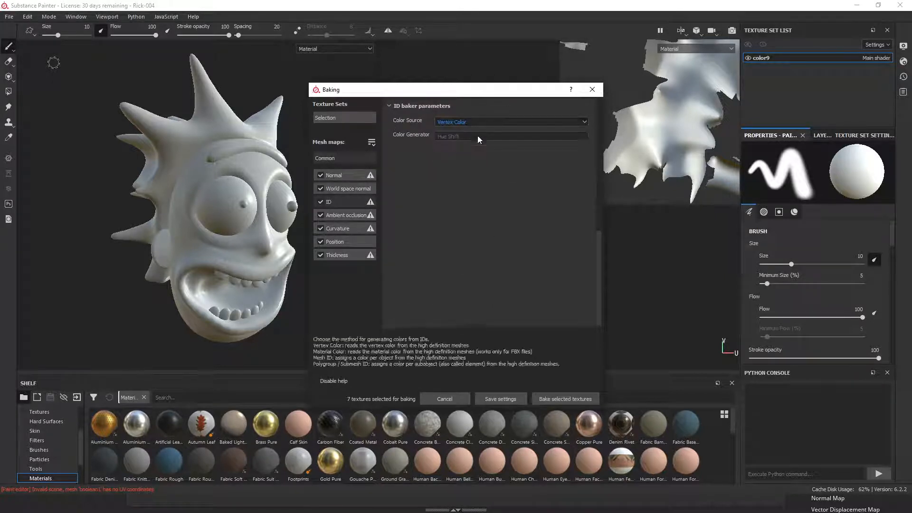
click(564, 399)
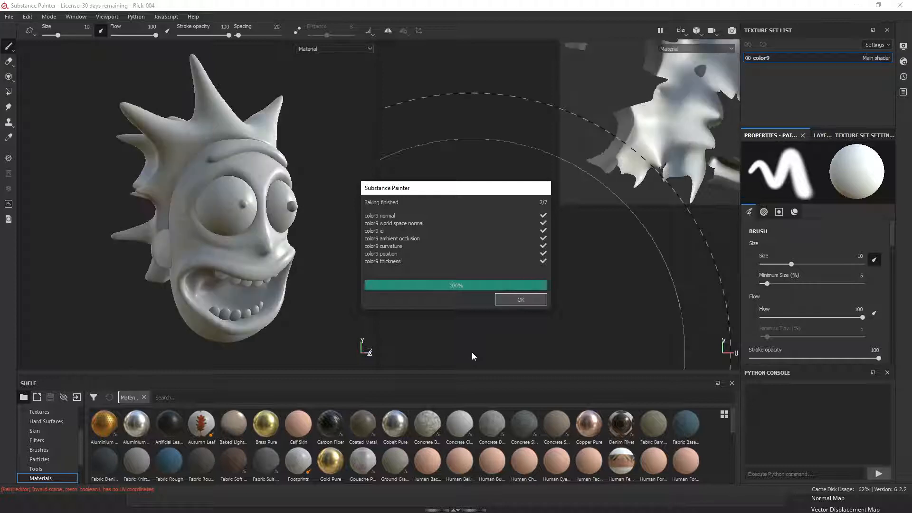
click(524, 302)
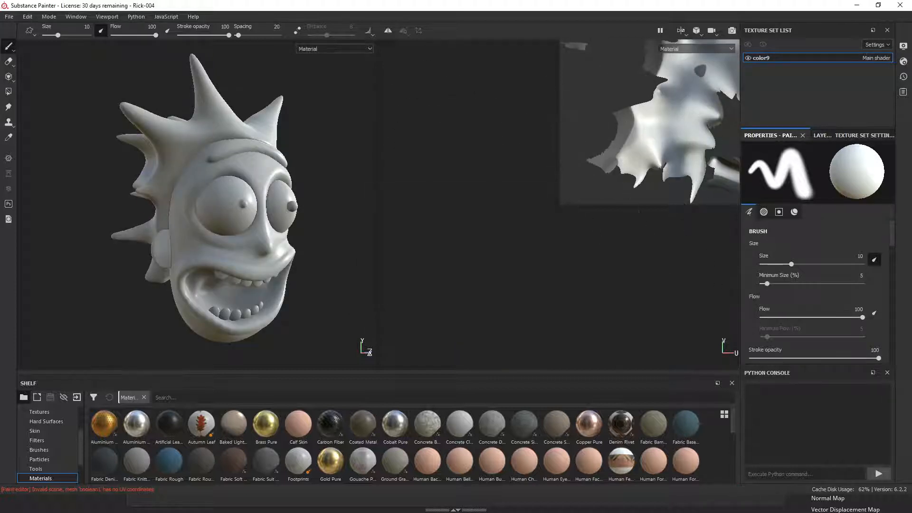
Dock the texture set settings separately above the paint properties and look through the settings.
alt+drag(286, 240, 183, 191)
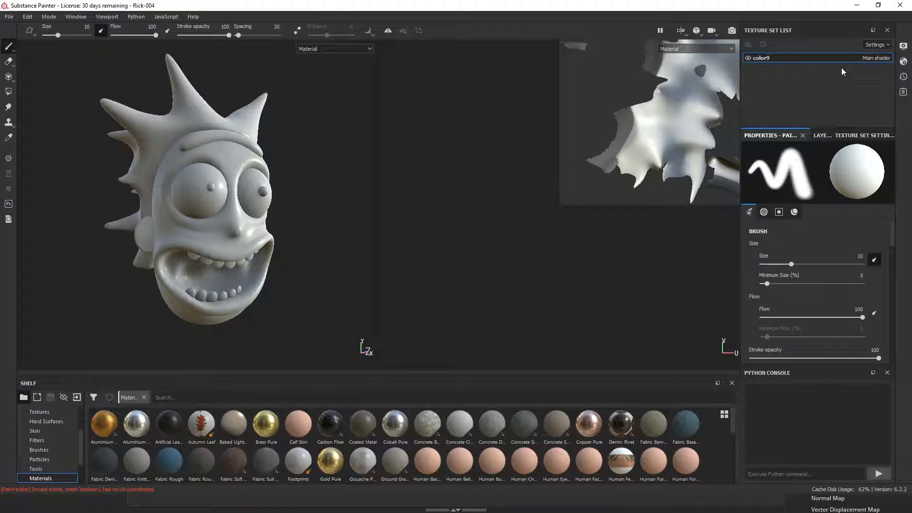
click(855, 135)
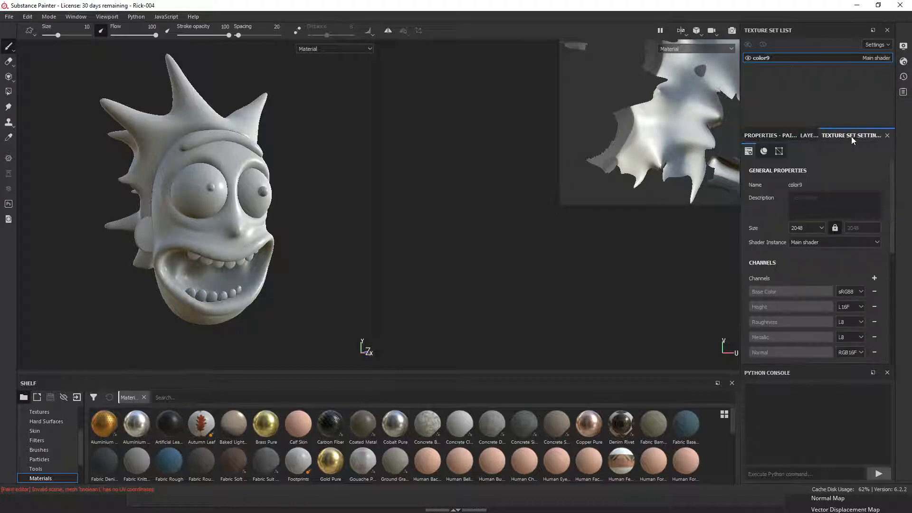
mouse_move(851, 136)
mouse_down()
mouse_move(774, 73)
mouse_move(782, 128)
mouse_up()
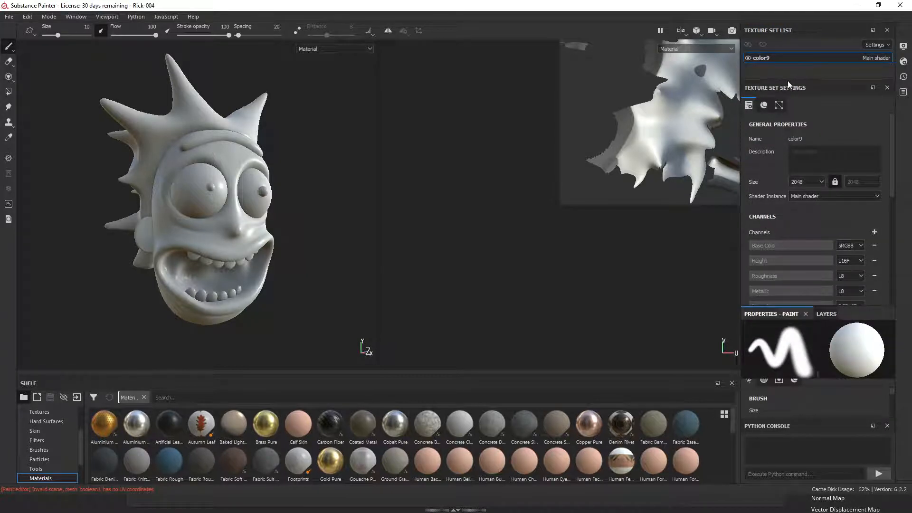
click(779, 105)
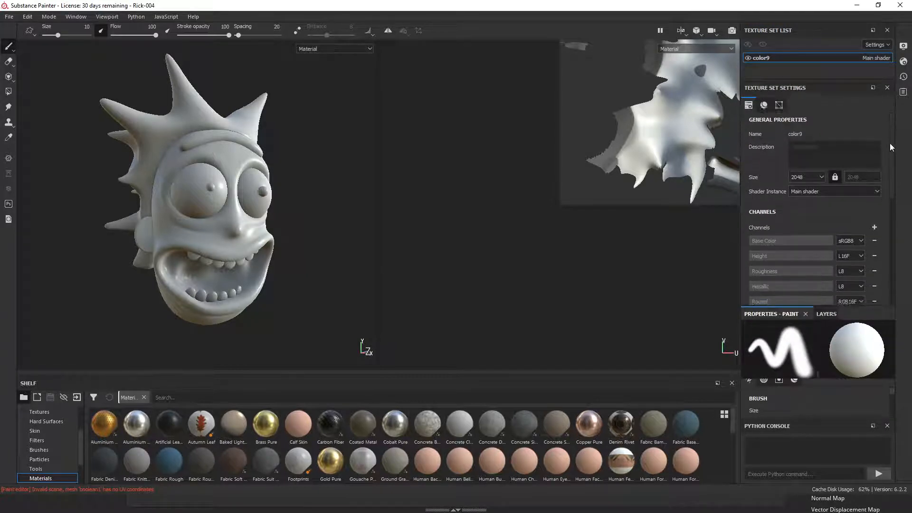
drag(885, 244, 888, 122)
Reset the interface layout to its default and check which views are enabled.
click(77, 17)
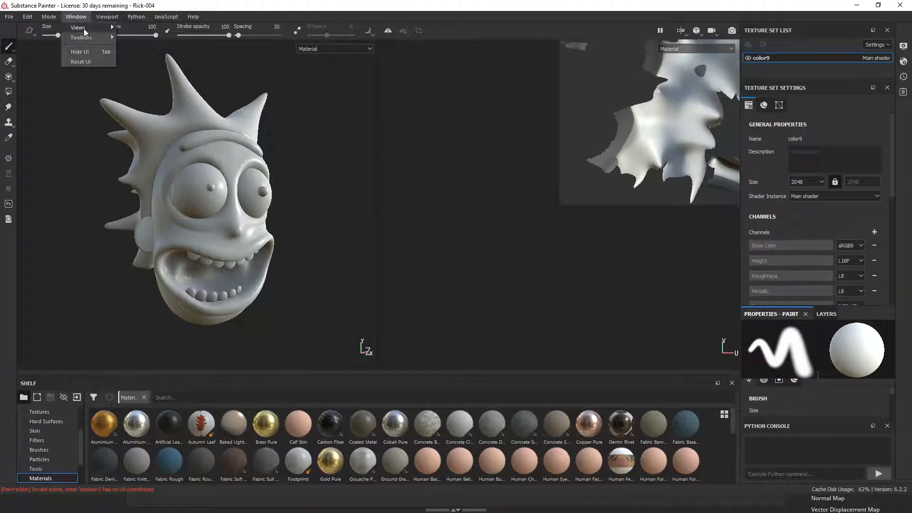
click(87, 61)
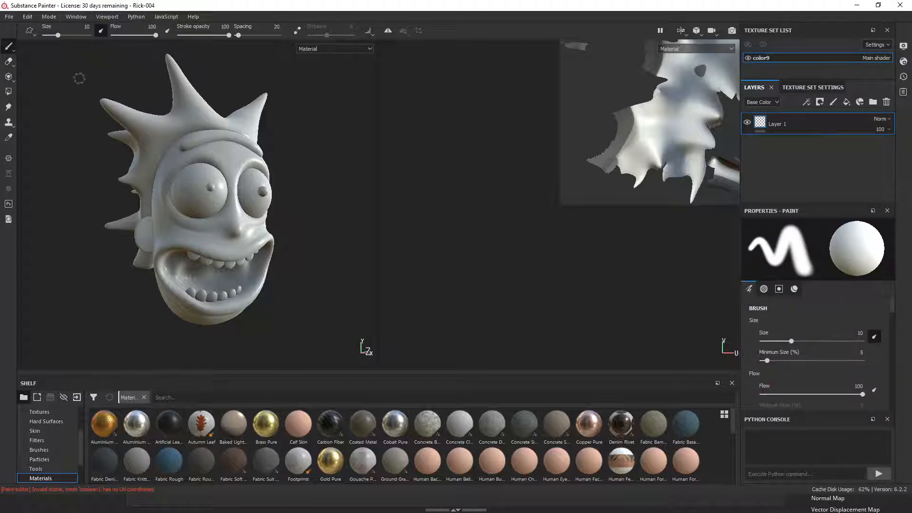
click(76, 17)
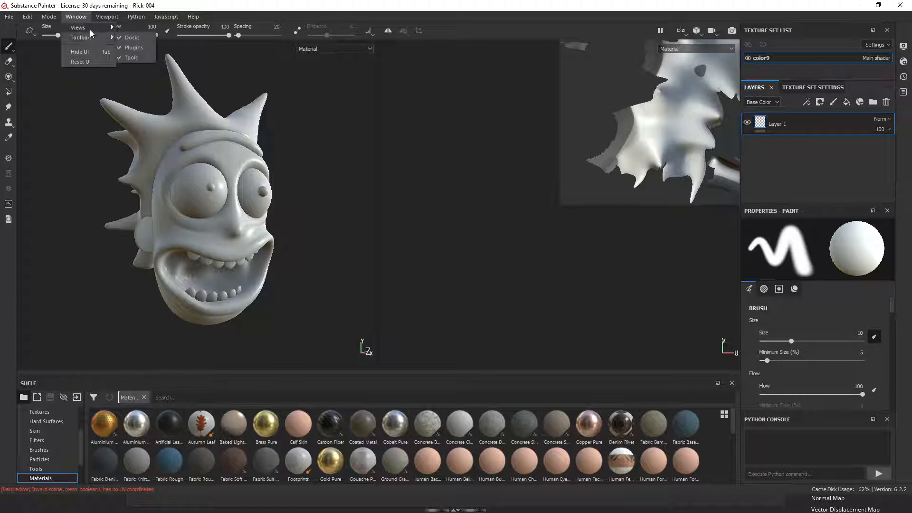
mouse_move(91, 31)
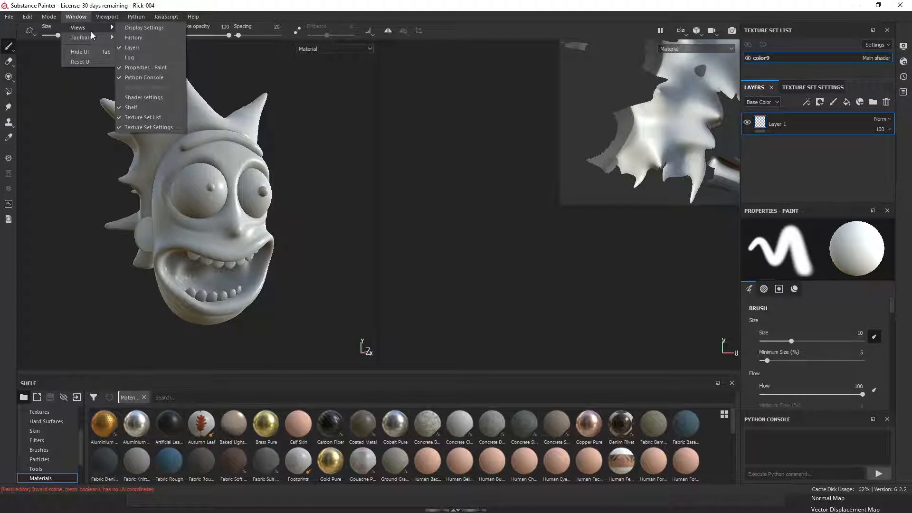
click(833, 180)
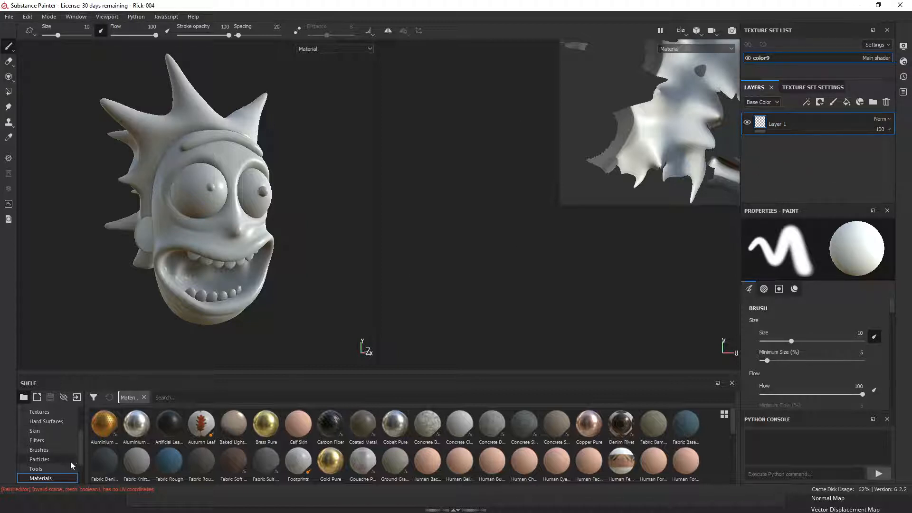
Show the smart materials in the shelf and enlarge the shelf area to display more rows.
scroll(79, 441, up, 2)
scroll(80, 438, down, 6)
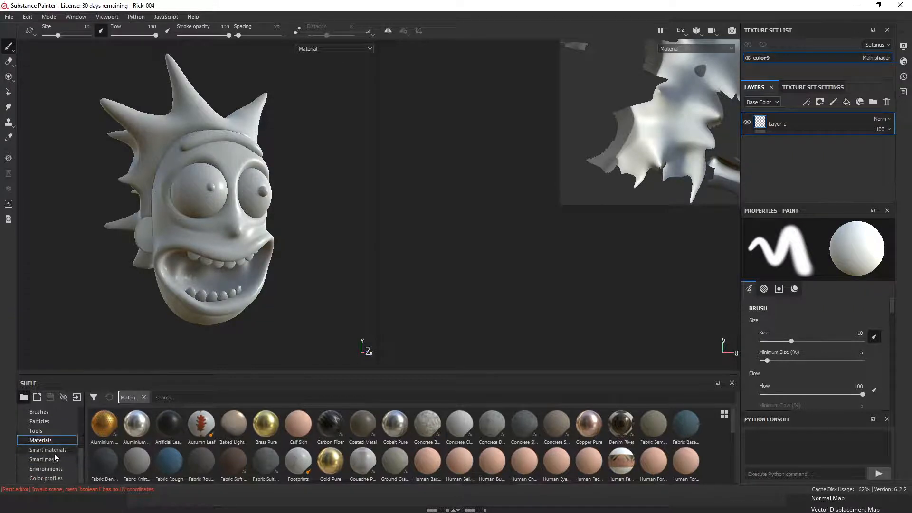
click(61, 451)
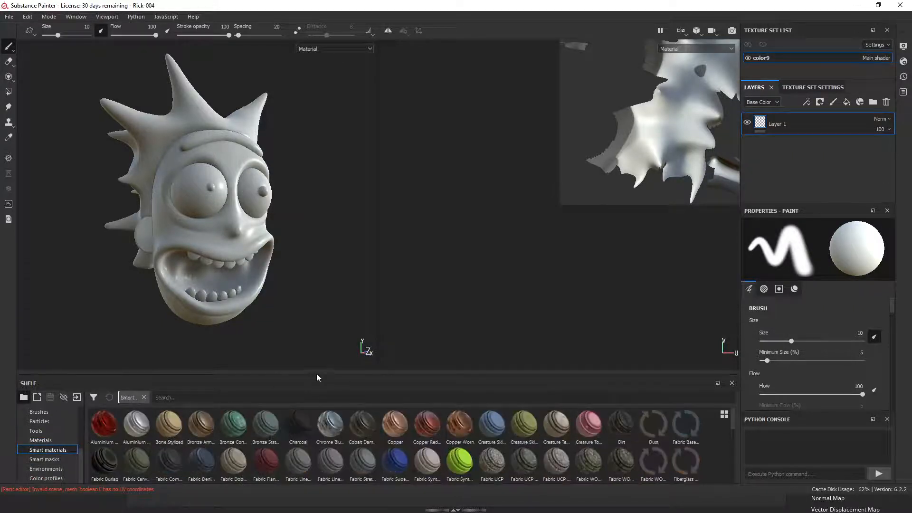
drag(321, 374, 334, 324)
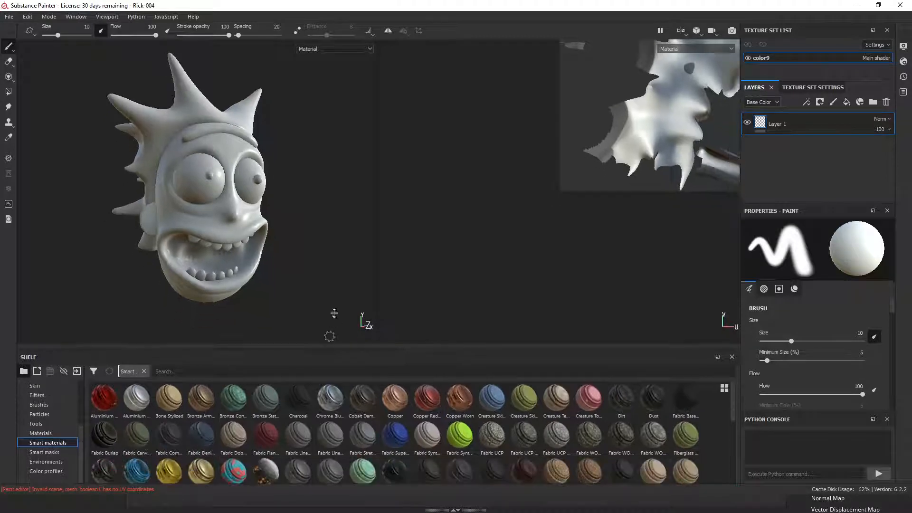
Enlarge the shelf and add the Creature Skin Alien Blue smart material above Layer 1.
drag(513, 334, 513, 242)
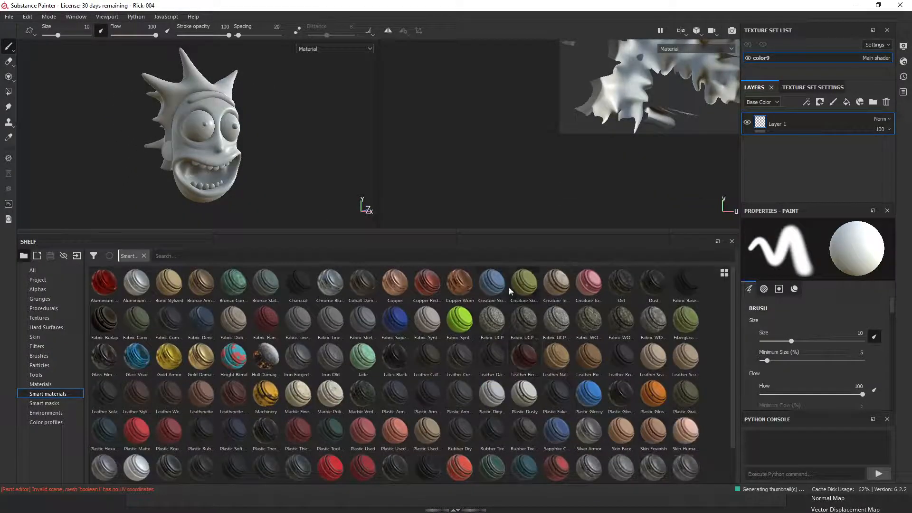
drag(488, 285, 779, 112)
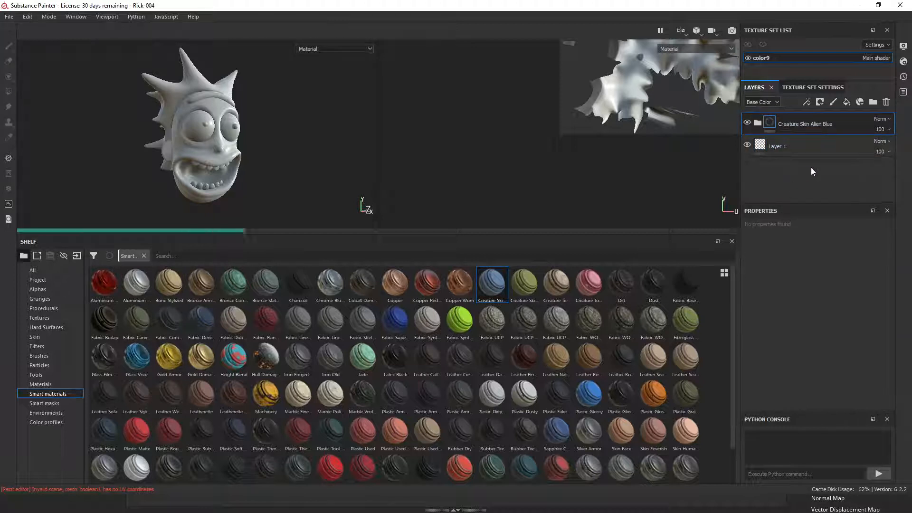
alt+right_drag(228, 148, 306, 138)
alt+drag(212, 181, 234, 160)
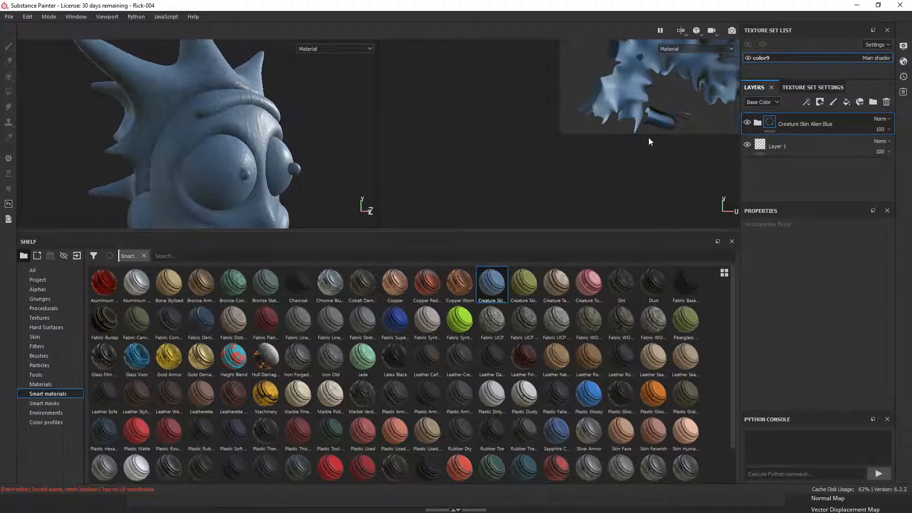
Mask the Creature Skin Alien Blue folder by color selection, picking the green ID color of the hair and eyebrow.
right_click(845, 124)
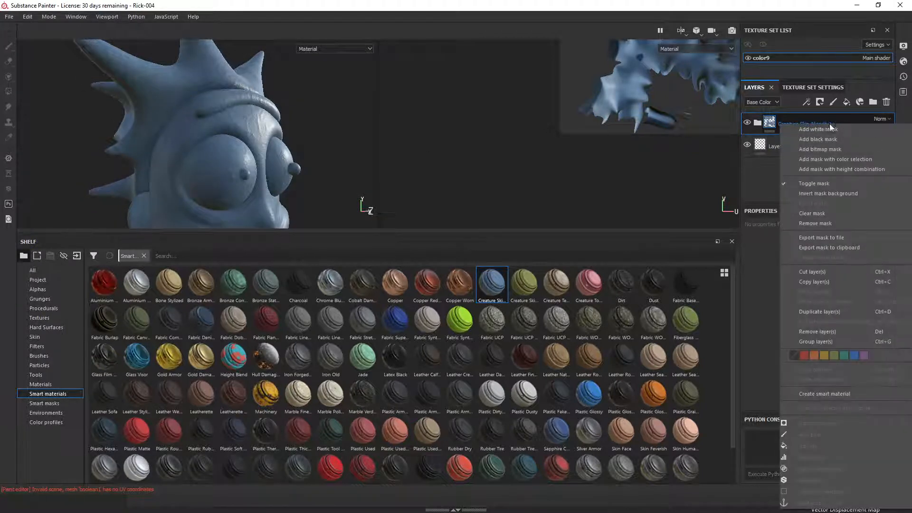
click(853, 159)
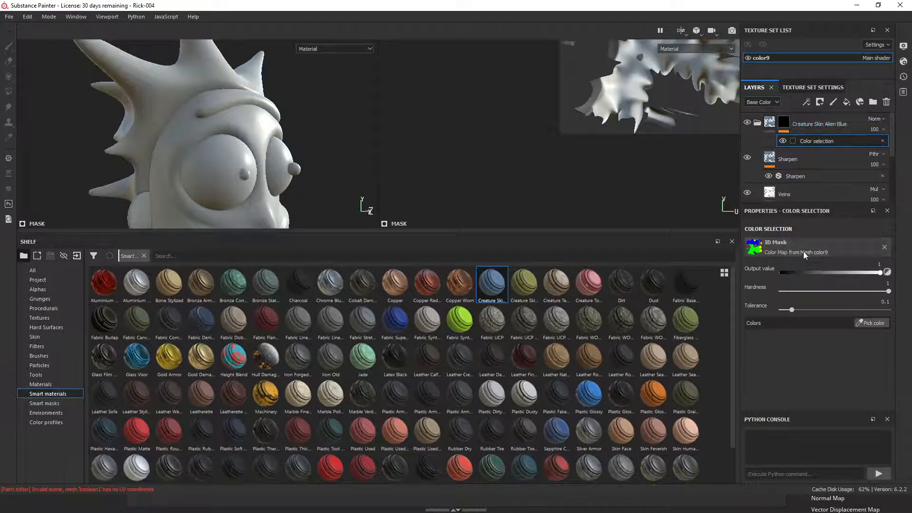
click(872, 324)
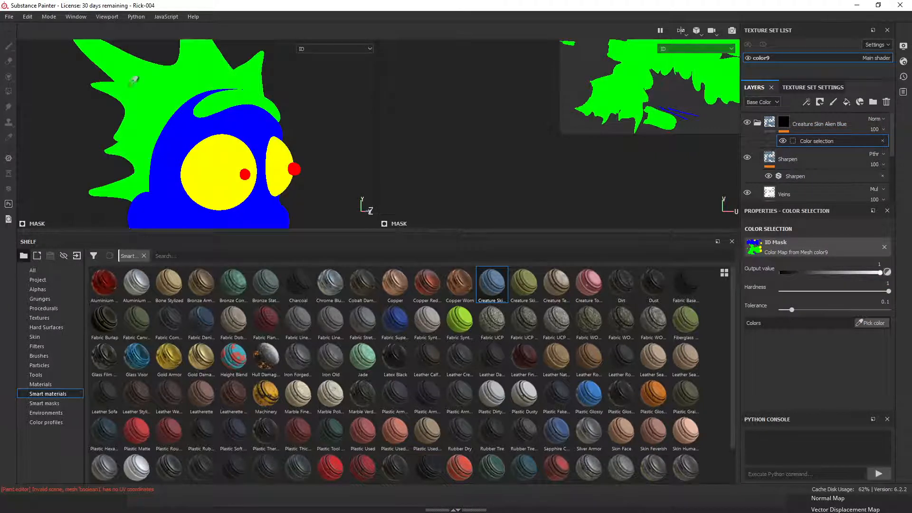
click(153, 83)
scroll(133, 174, down, 2)
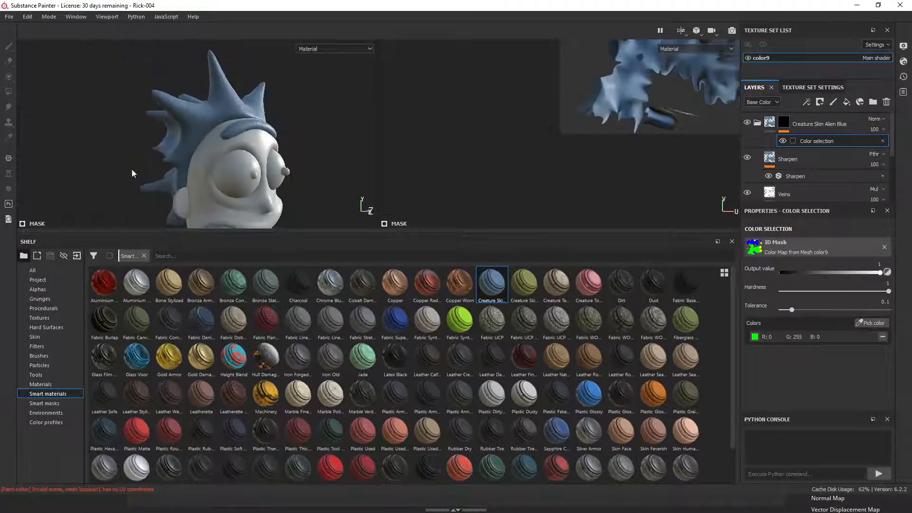
drag(452, 233, 452, 362)
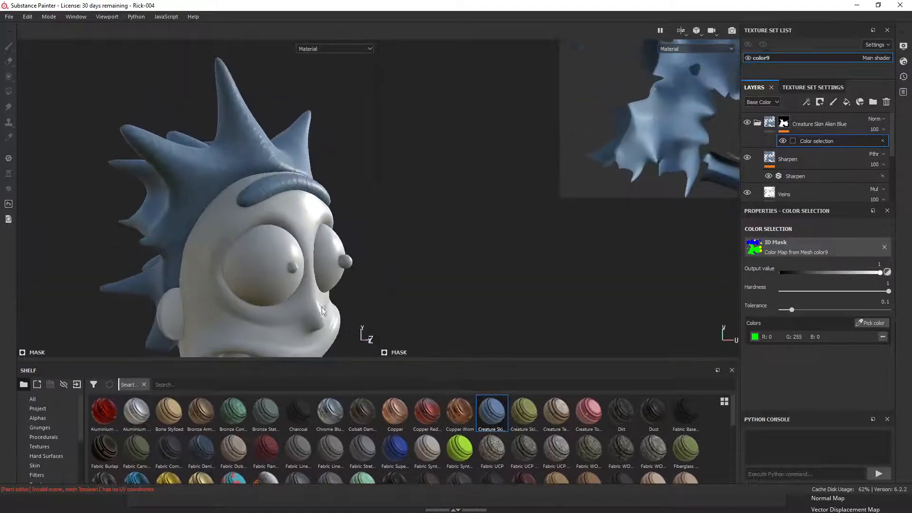
alt+drag(304, 261, 403, 279)
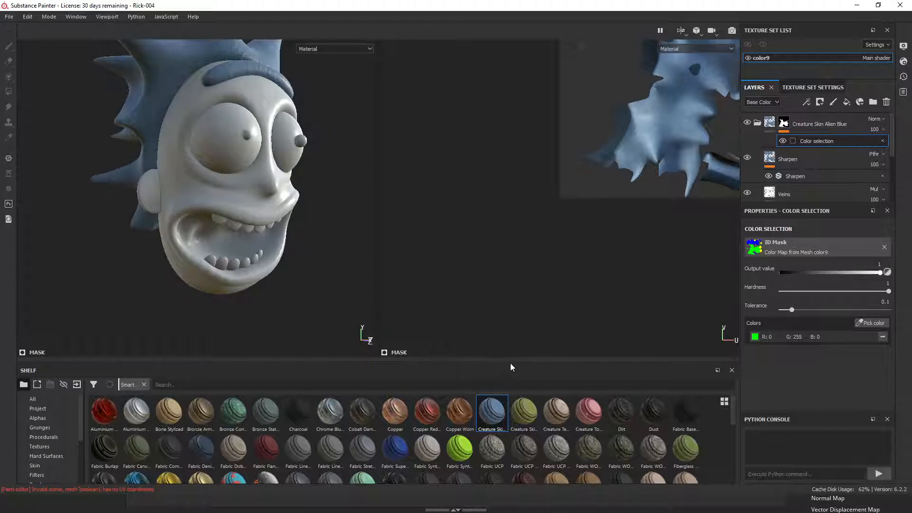
Expand the shelf to show more smart materials and add Plastic Dusty to the top of the layer stack.
drag(512, 357, 518, 204)
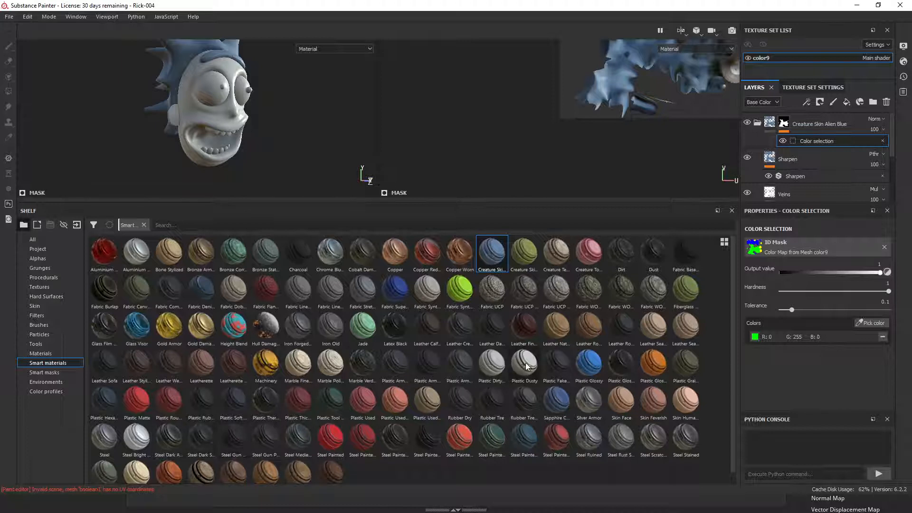
drag(523, 370, 793, 125)
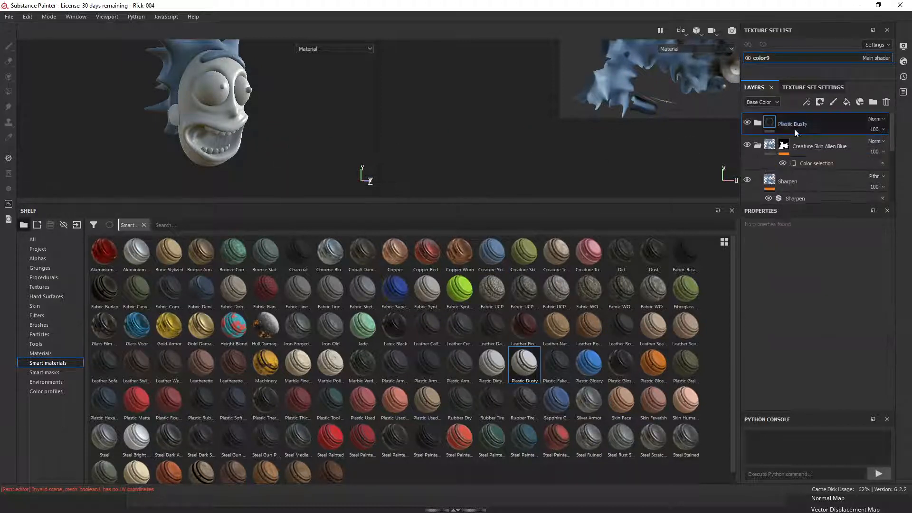
alt+right_drag(201, 118, 295, 126)
alt+middle_drag(269, 76, 271, 134)
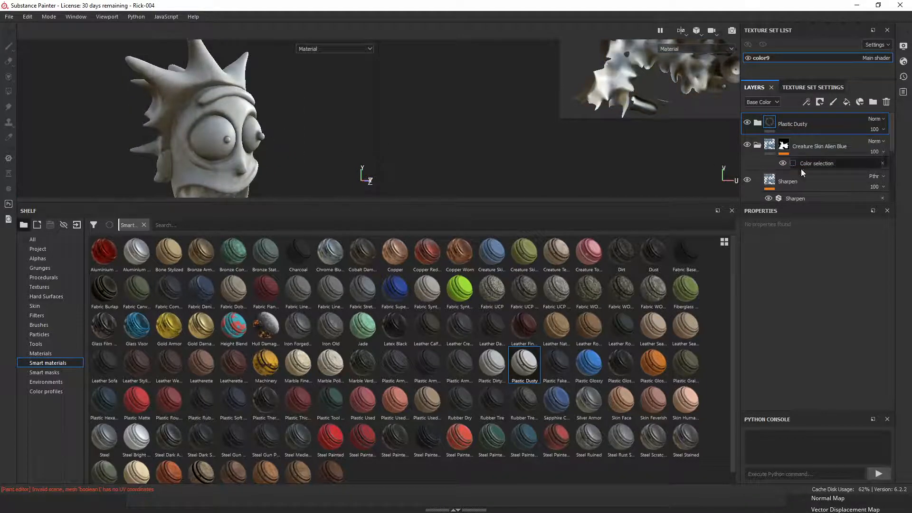
Mask the Plastic Dusty folder by color selection, picking the yellow ID color of the eyeballs.
right_click(822, 123)
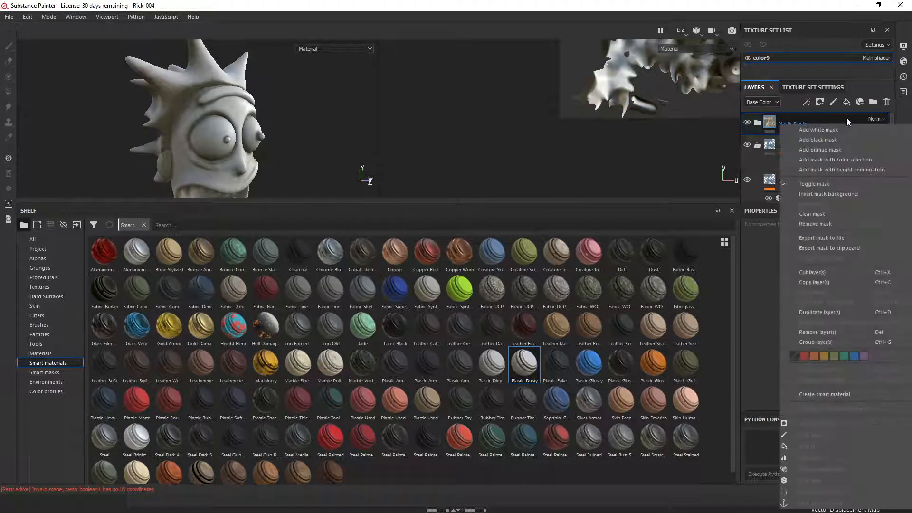
click(830, 156)
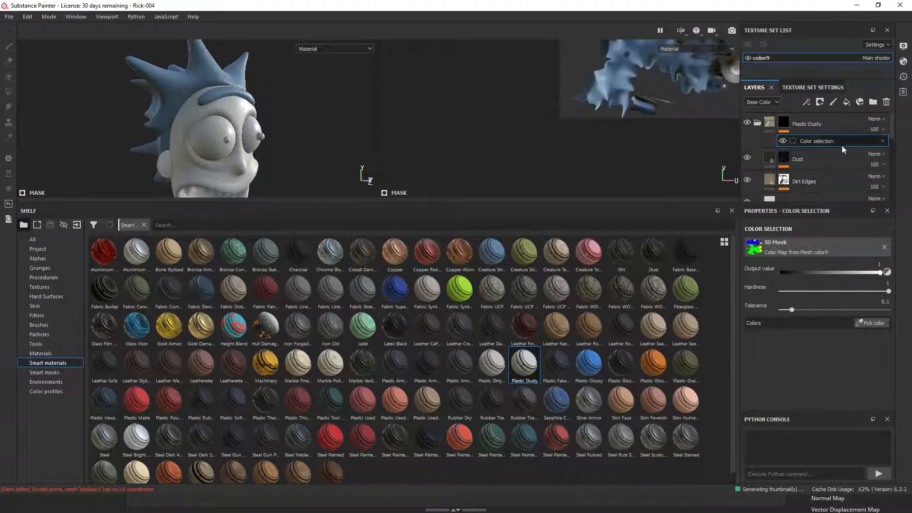
click(876, 321)
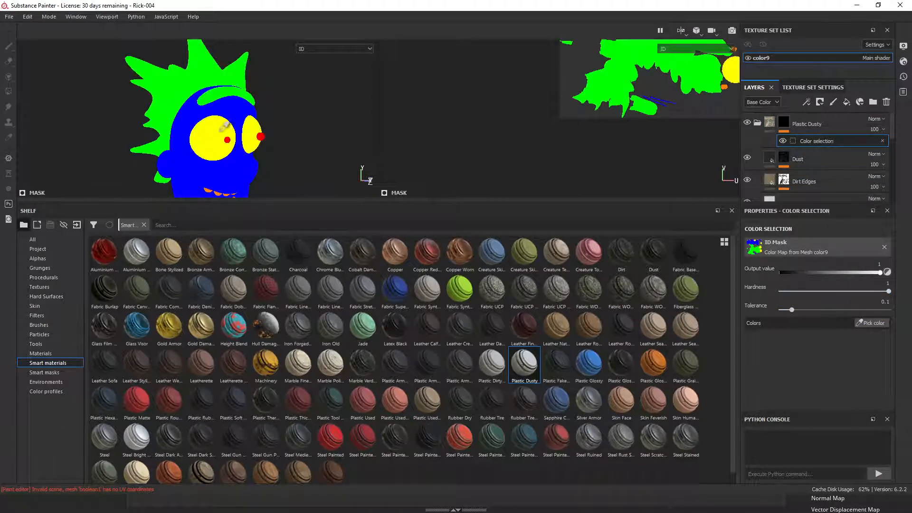
click(212, 129)
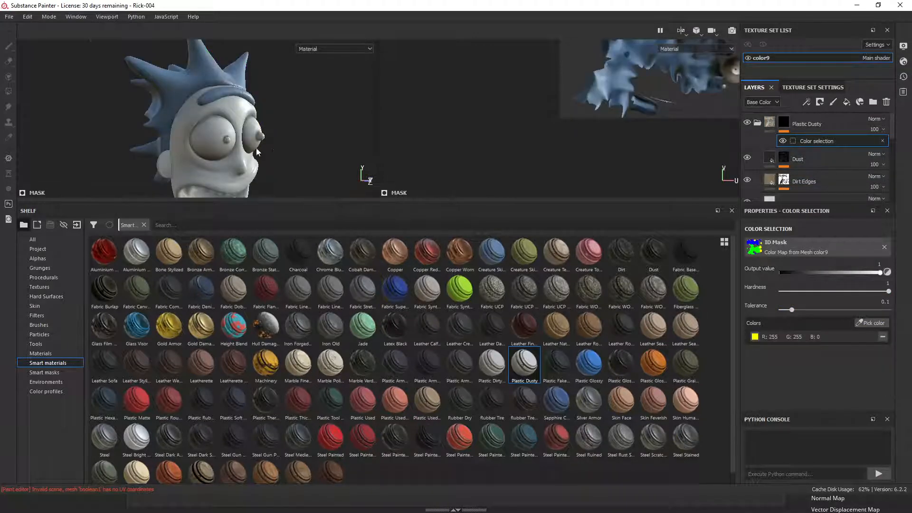
alt+drag(257, 152, 274, 124)
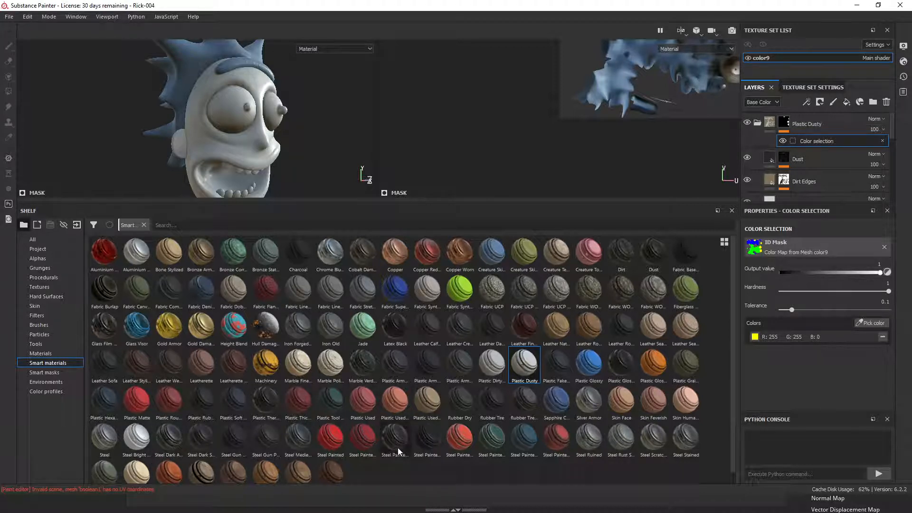
Add the Plastic Thermoformed smart material on top and mask it by color selection to the pupils' red ID color.
click(275, 407)
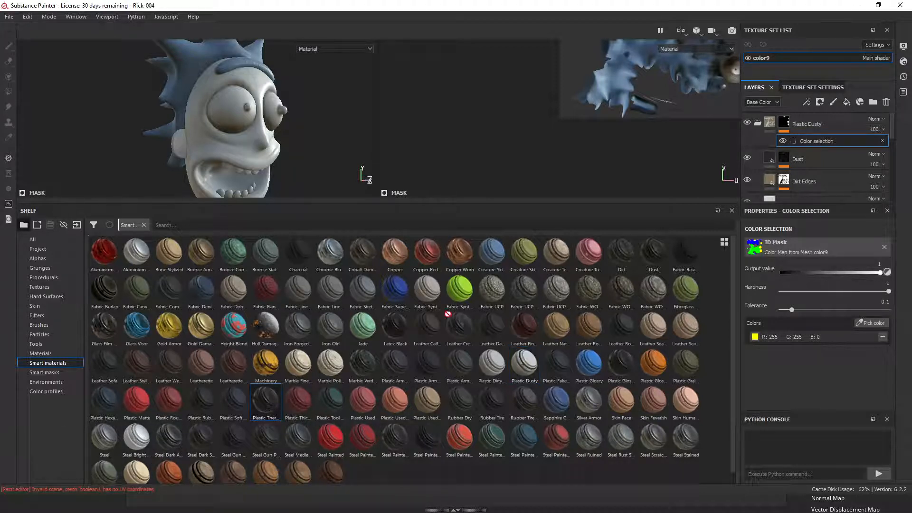
drag(447, 314, 810, 118)
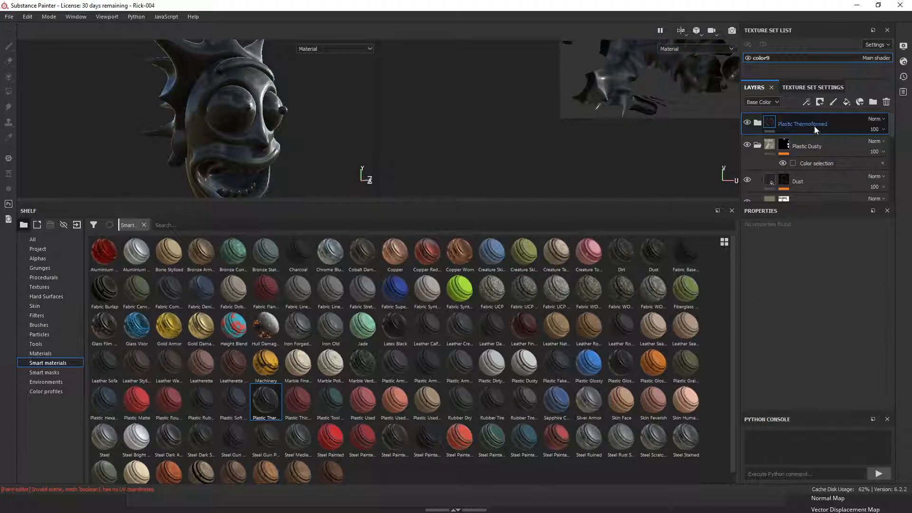
right_click(830, 124)
click(844, 163)
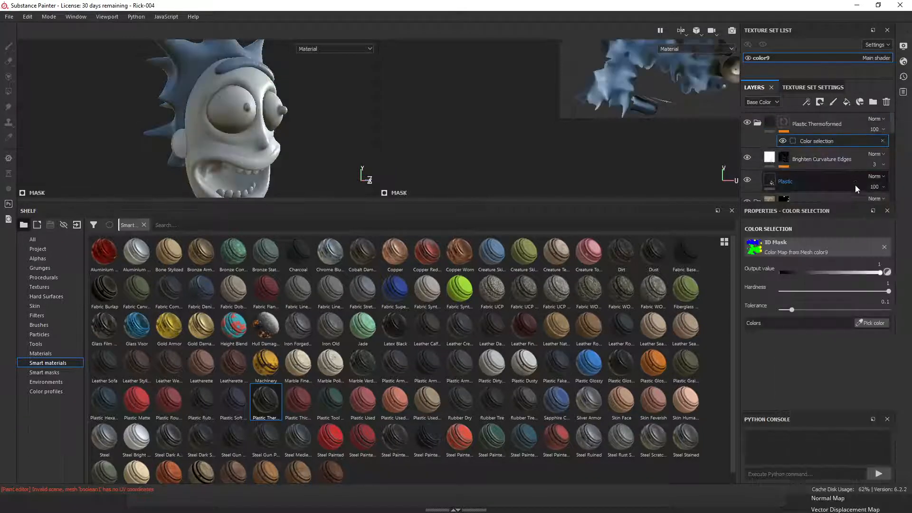
click(870, 322)
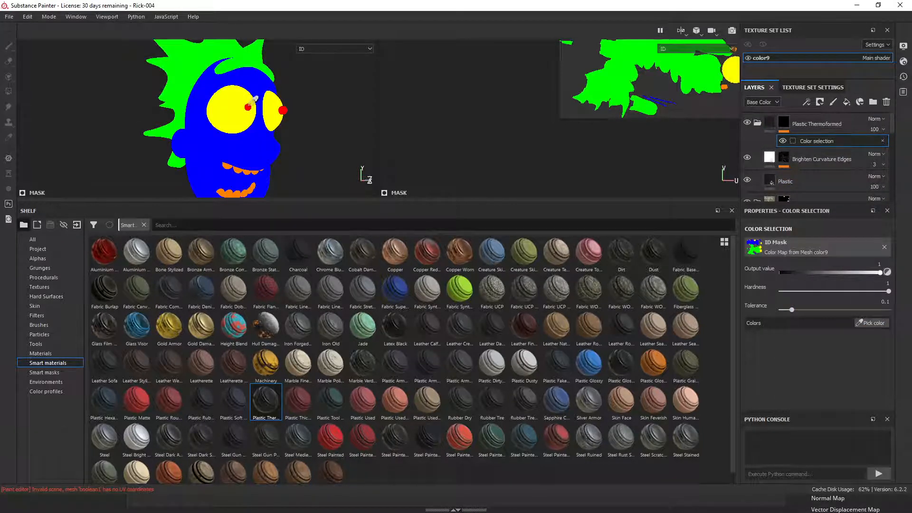
click(249, 107)
alt+drag(286, 153, 305, 100)
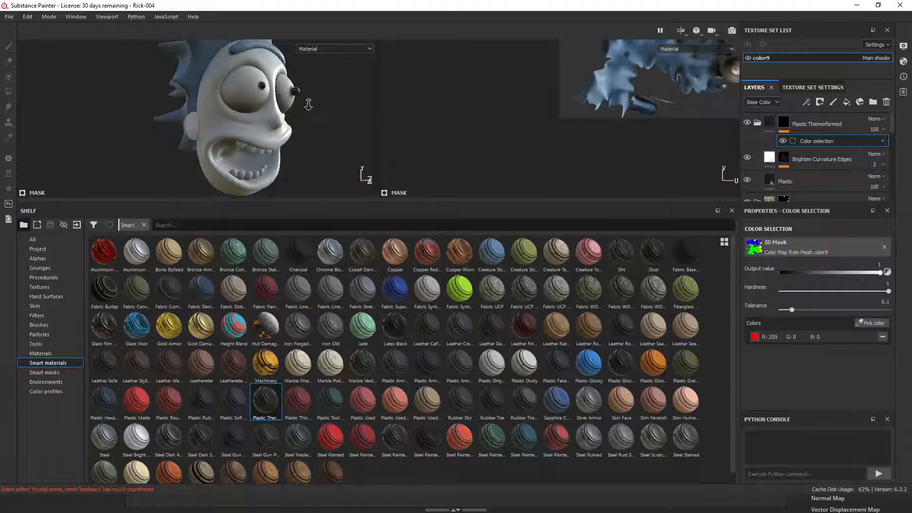
Add the Wax Candle smart material on top and mask it by color selection to the skin's blue ID color.
click(654, 338)
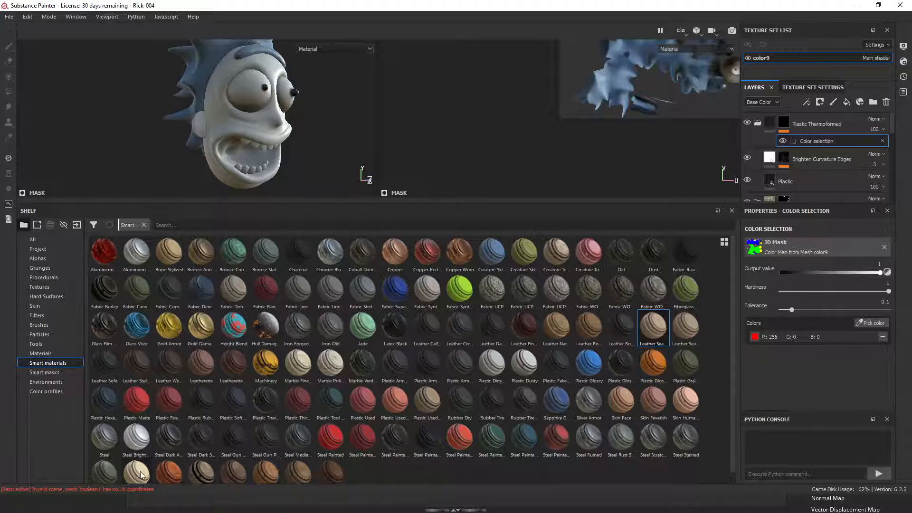
drag(141, 475, 795, 117)
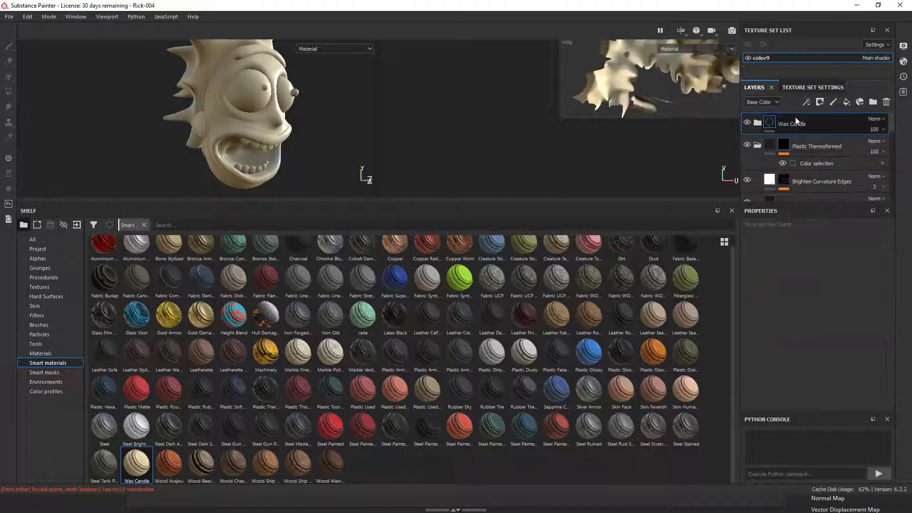
right_click(846, 124)
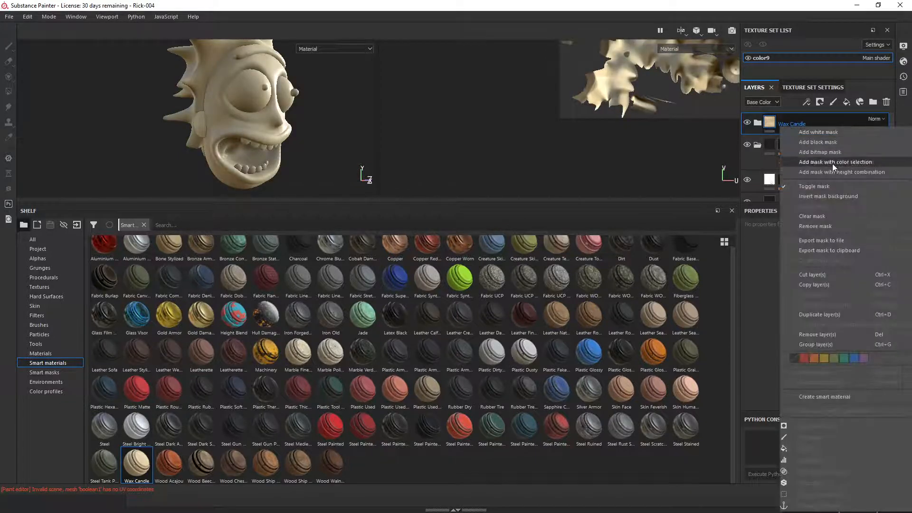
click(849, 162)
click(871, 323)
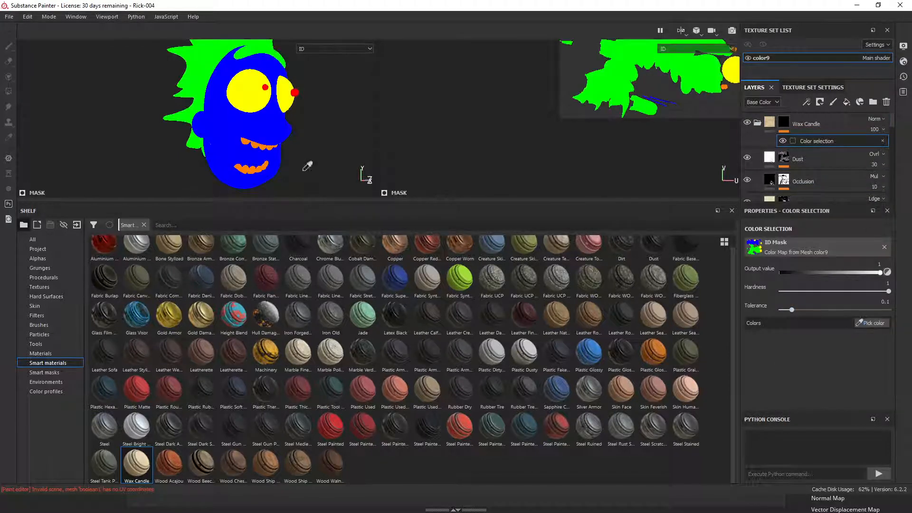
click(221, 137)
alt+drag(319, 169, 363, 177)
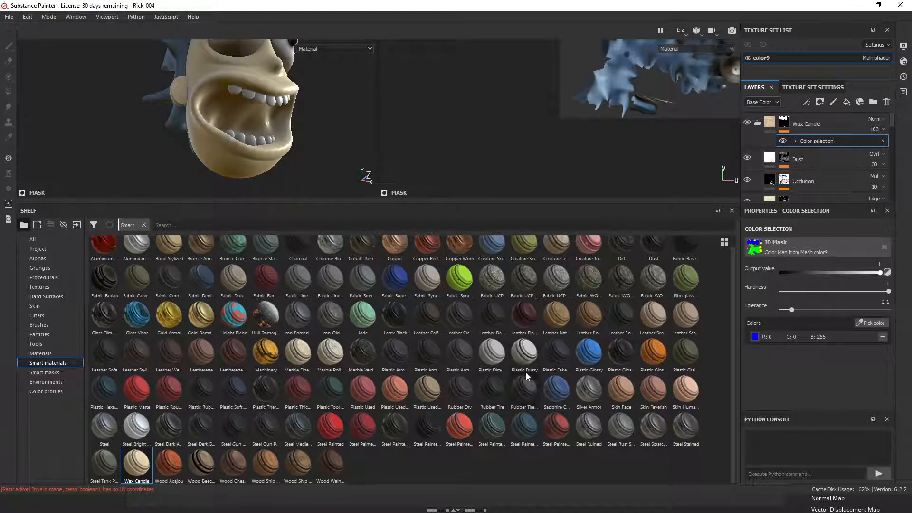
Add the Plastic Dirty Scratched smart material on top and mask it by color selection to the teeth's orange ID color.
click(496, 365)
drag(494, 360, 814, 118)
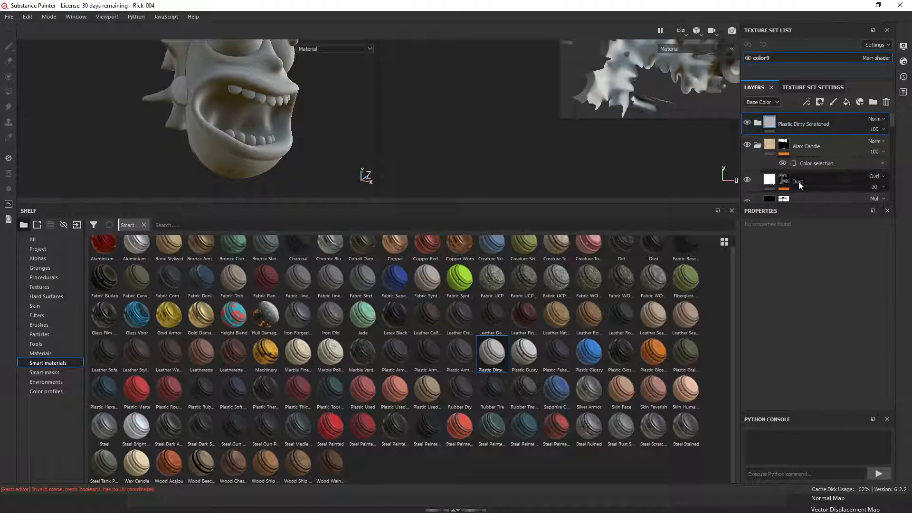
right_click(779, 124)
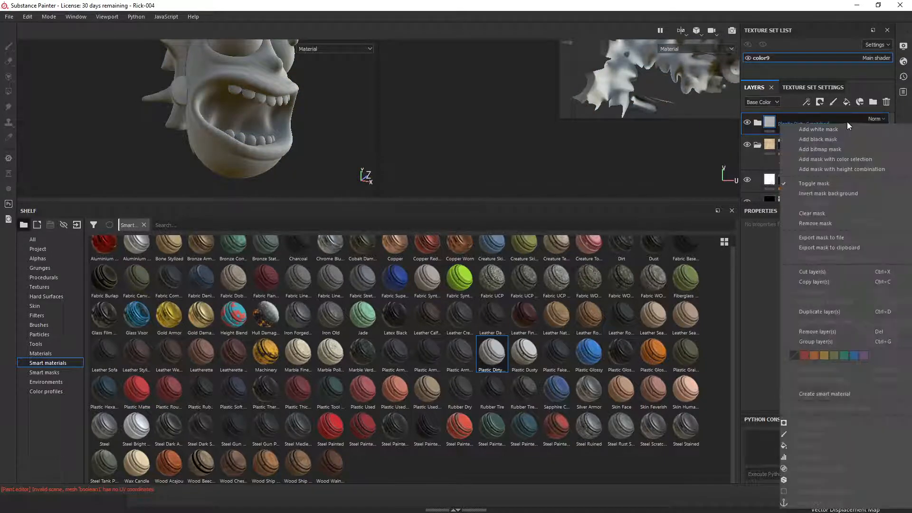
click(868, 165)
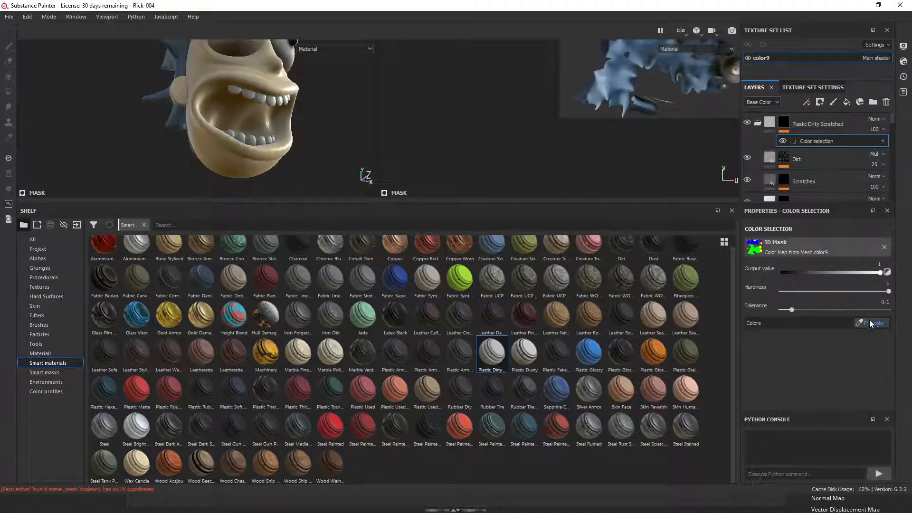
click(874, 325)
click(260, 107)
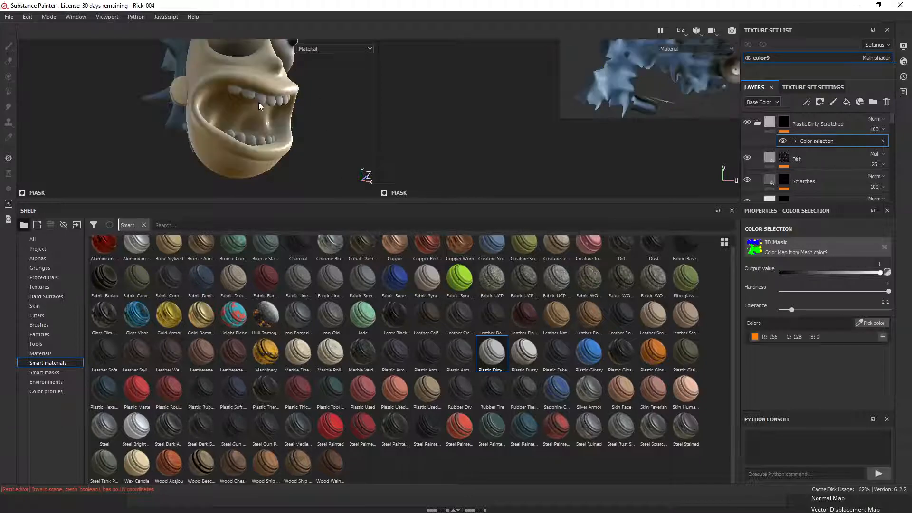
alt+drag(301, 104, 326, 164)
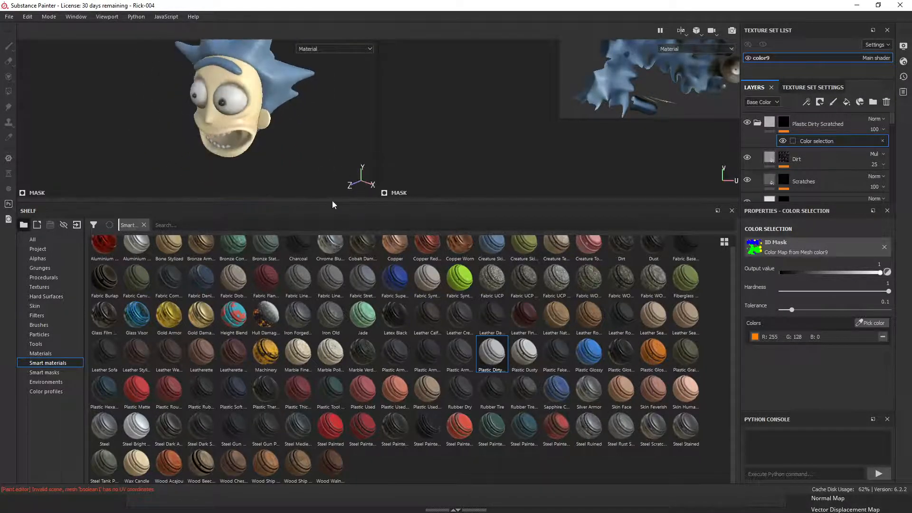
Shrink the shelf to give the viewports more room and inspect the materials on the whole head.
drag(332, 202, 327, 383)
alt+drag(243, 197, 261, 249)
alt+drag(206, 241, 294, 250)
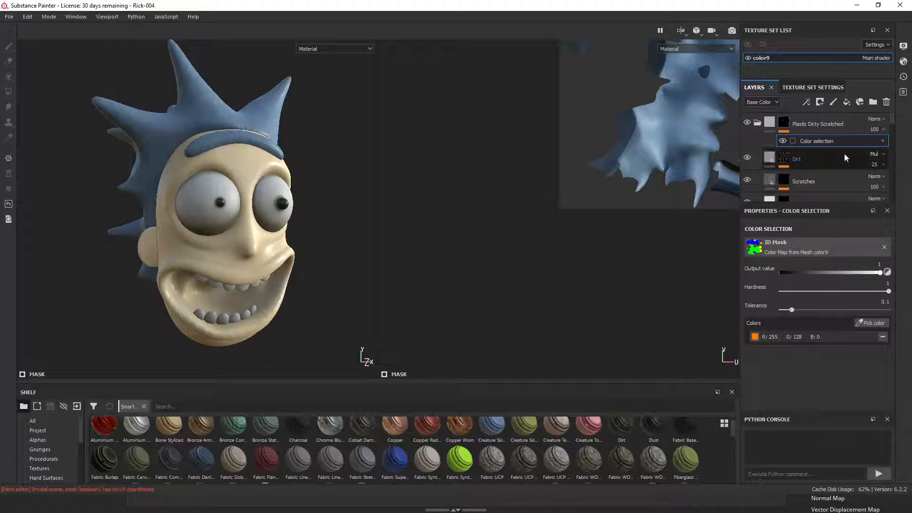
Collapse the Plastic Dirty Scratched folder and select the Wax Candle folder.
click(757, 123)
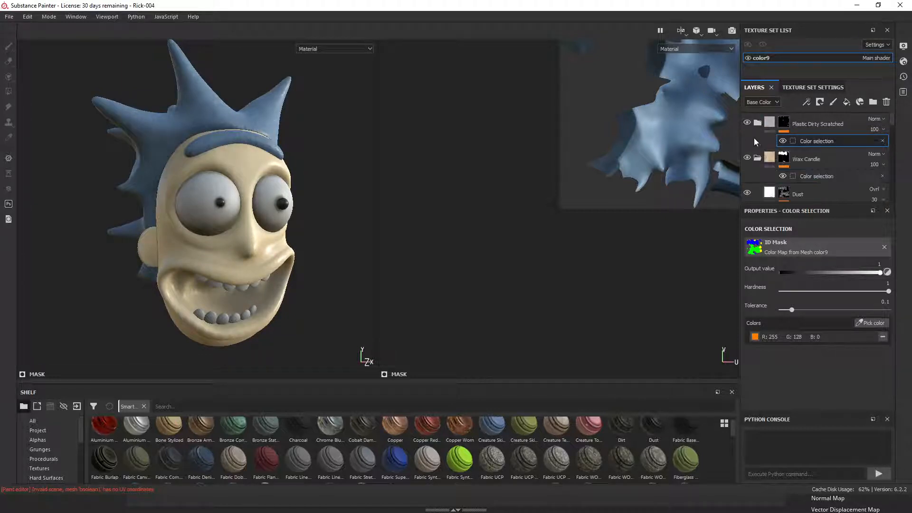
click(830, 161)
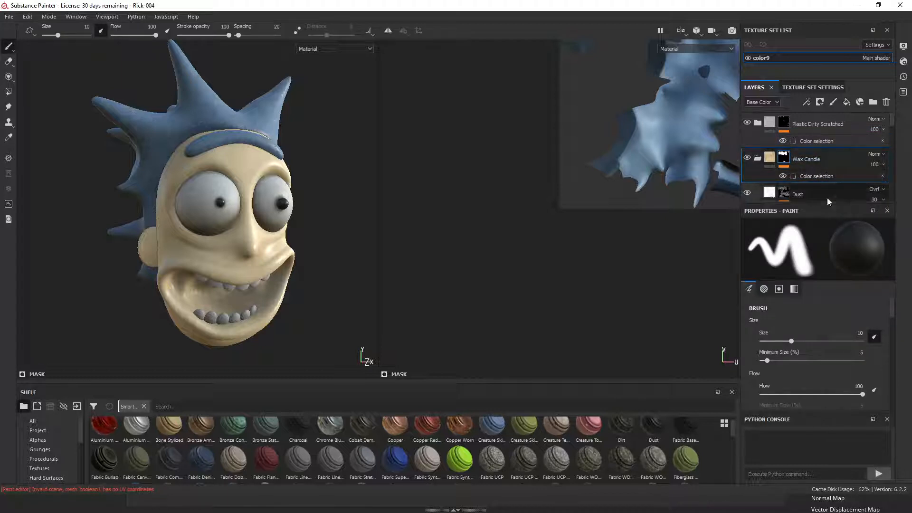
Enlarge the layer list area and change the base color of Wax Candle's Base layer to a muted greyish pink (0.246, 0.167, 0.167).
scroll(893, 319, down, 5)
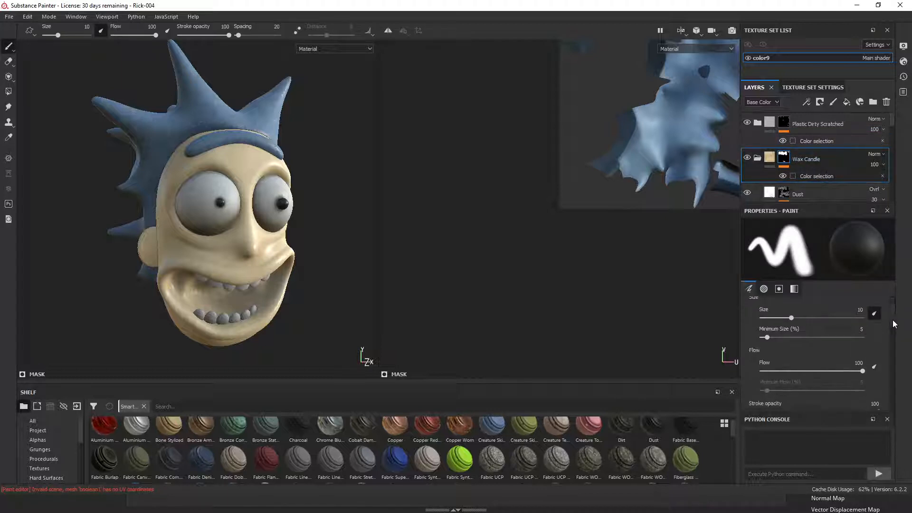
scroll(899, 333, up, 5)
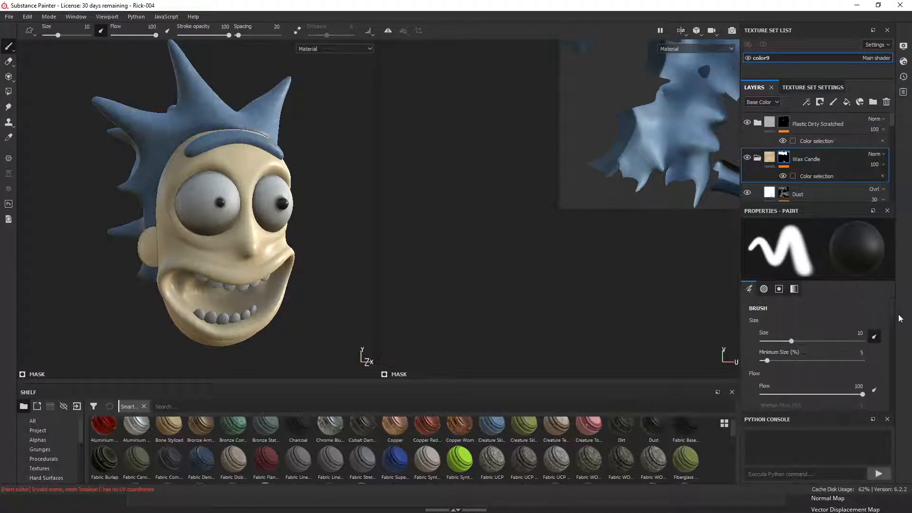
click(770, 162)
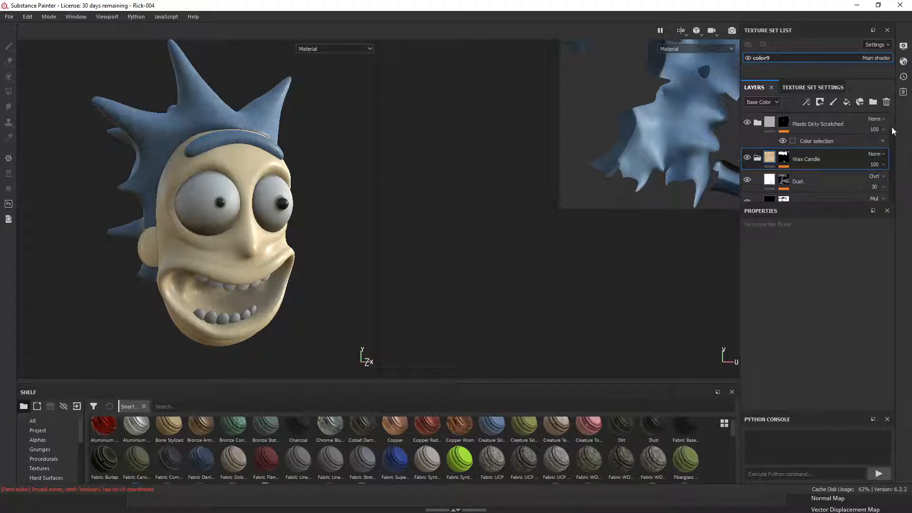
scroll(893, 131, down, 3)
scroll(893, 133, up, 1)
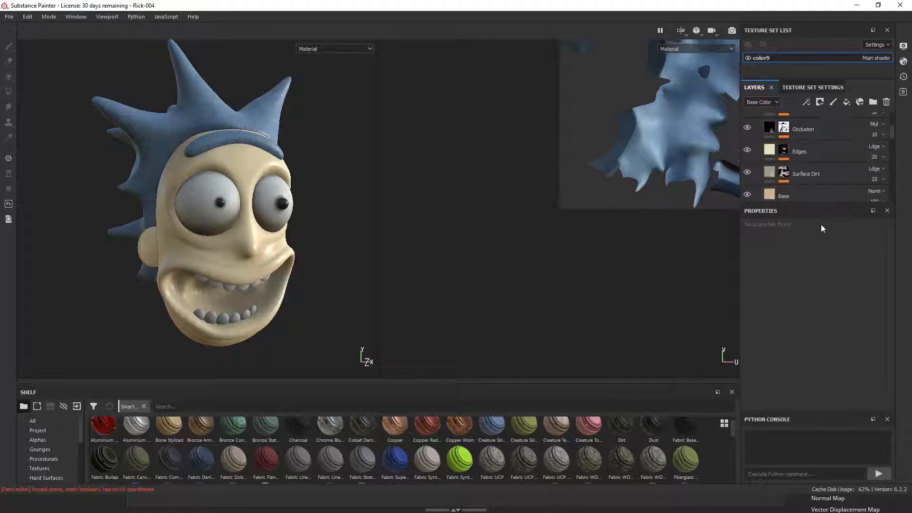
drag(830, 209, 832, 234)
click(791, 201)
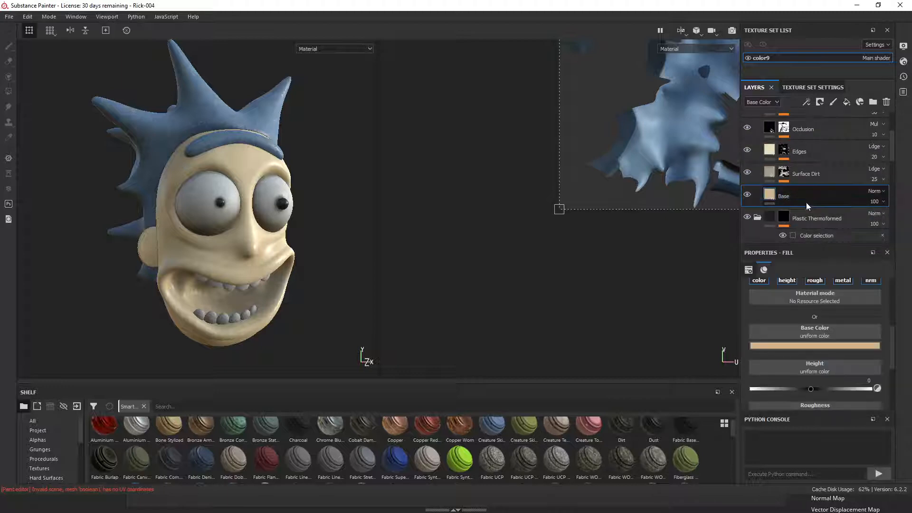
click(812, 345)
drag(813, 380, 801, 395)
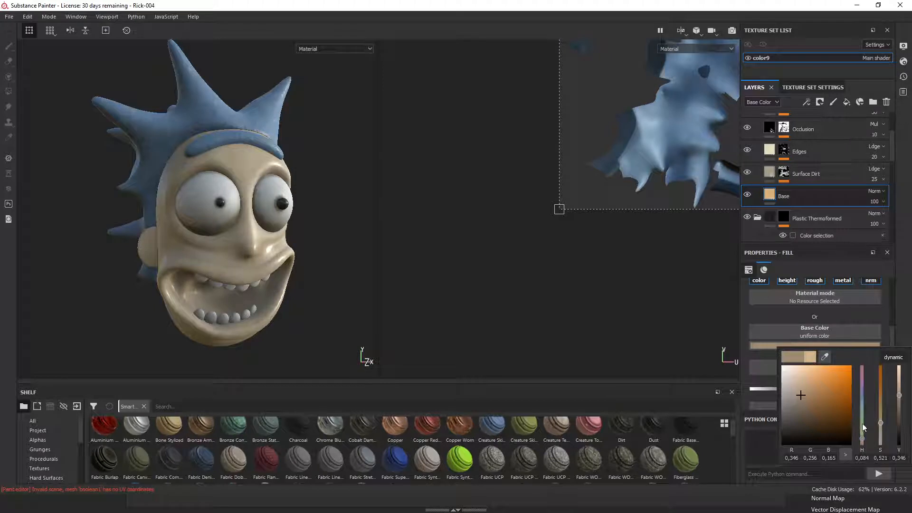
drag(862, 438, 860, 364)
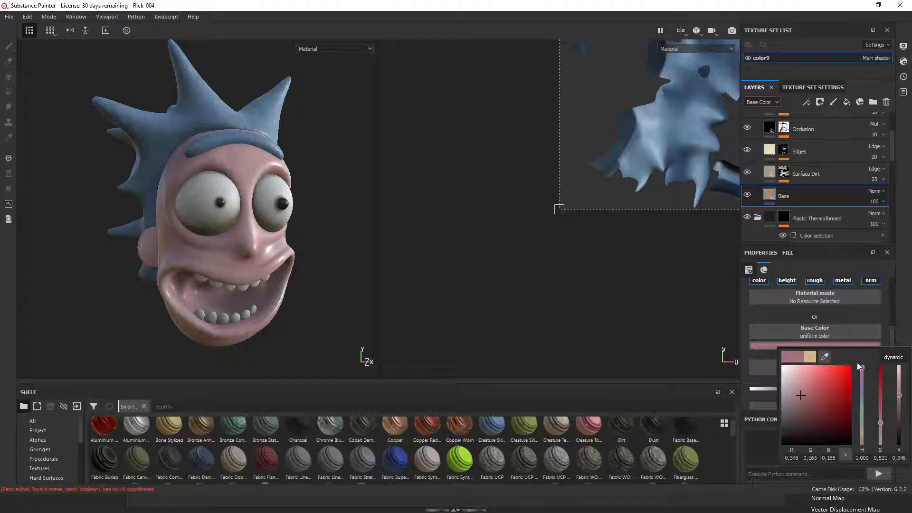
mouse_move(798, 395)
mouse_down()
mouse_move(796, 419)
mouse_move(785, 376)
mouse_move(783, 399)
mouse_move(794, 404)
mouse_up()
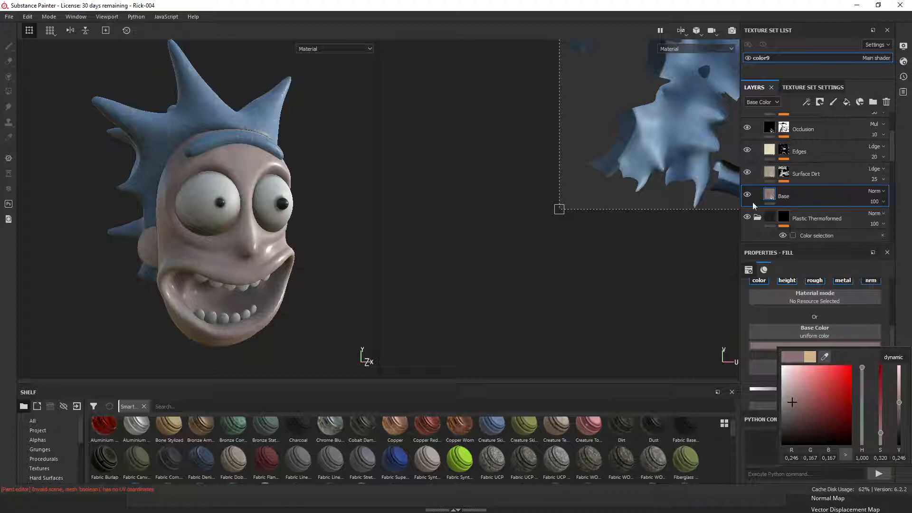
Check the roughness of Wax Candle's Base layer and raise the Surface Dirt layer's roughness to about 0.86.
drag(892, 155, 890, 139)
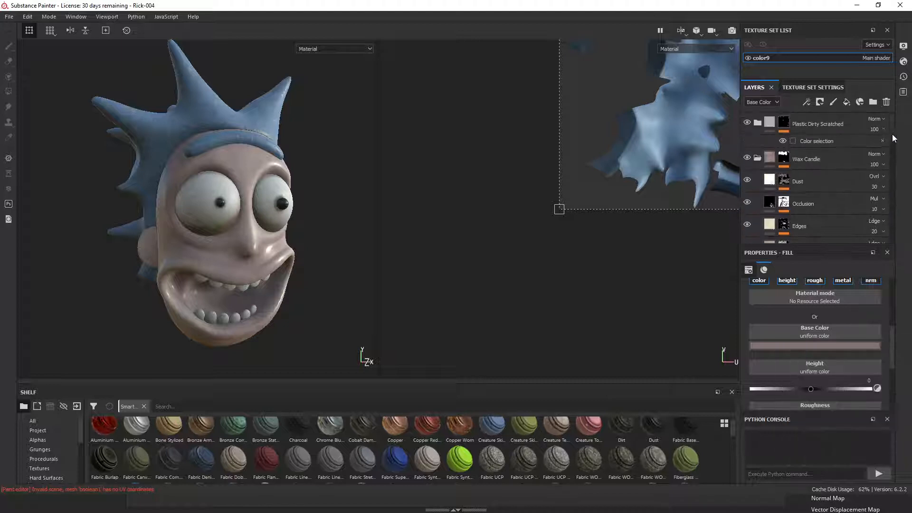
click(757, 158)
click(825, 160)
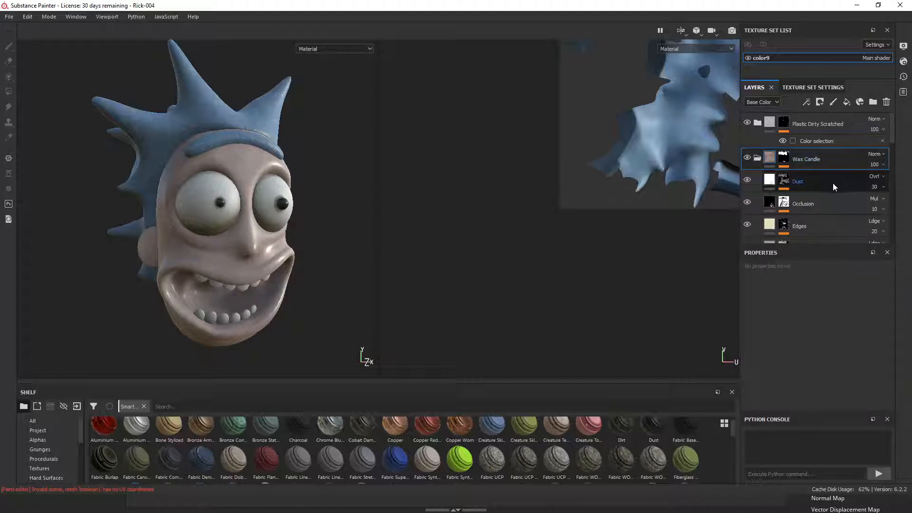
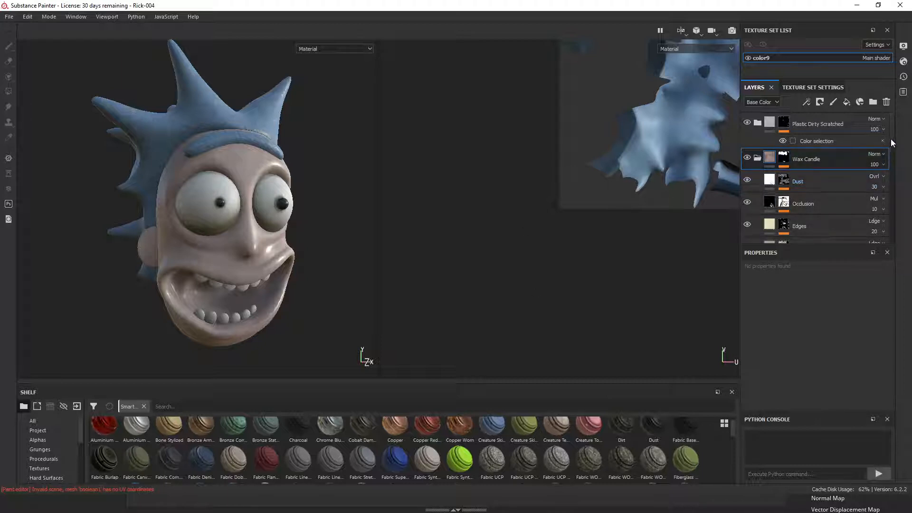
drag(892, 141, 892, 163)
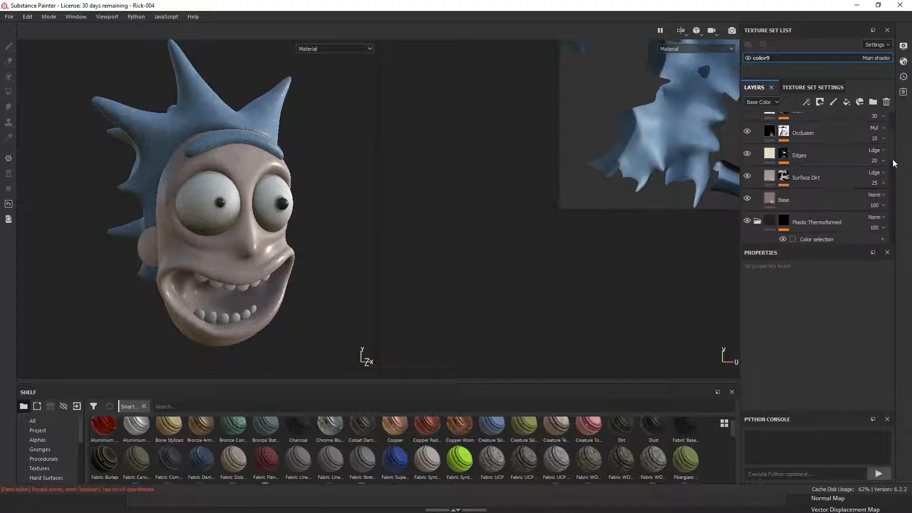
click(820, 196)
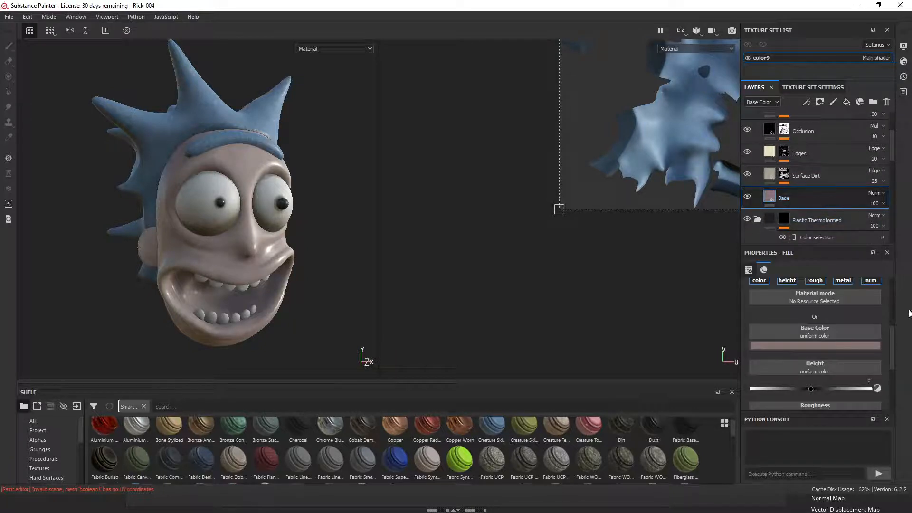
scroll(894, 340, down, 3)
scroll(896, 368, down, 2)
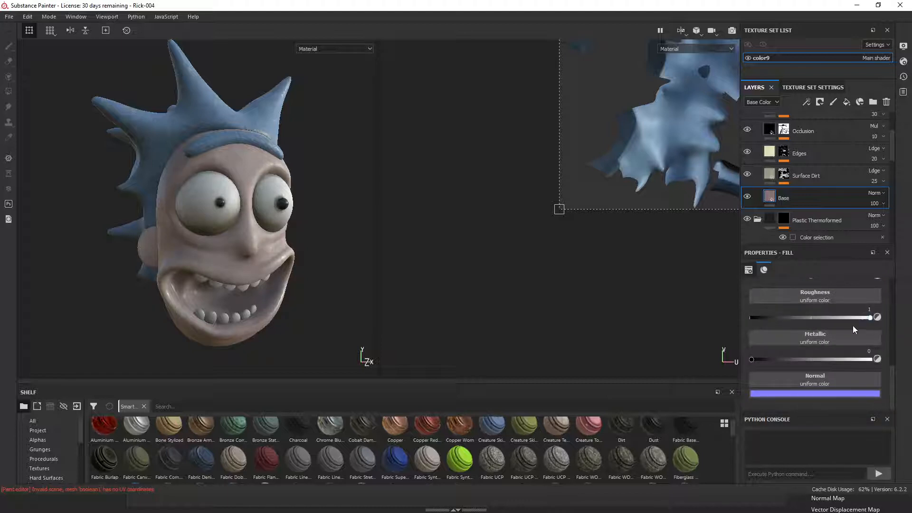
click(840, 177)
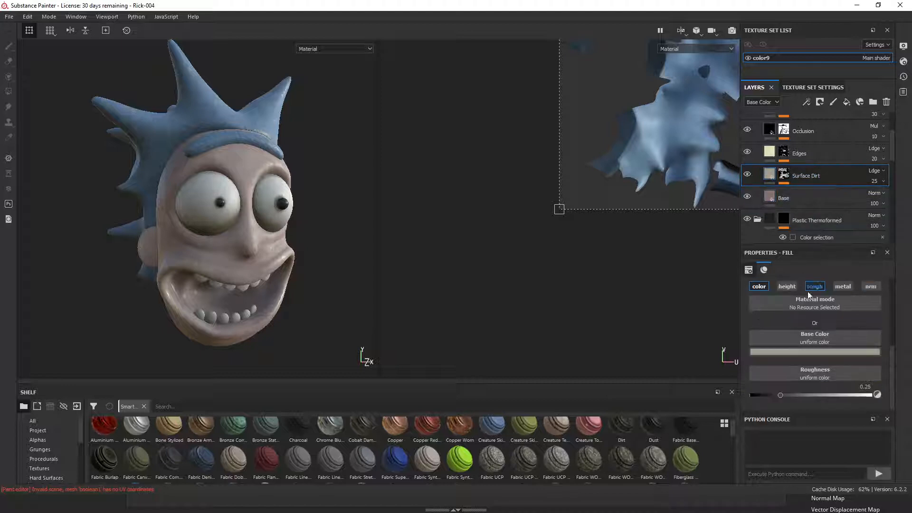
drag(786, 395, 853, 400)
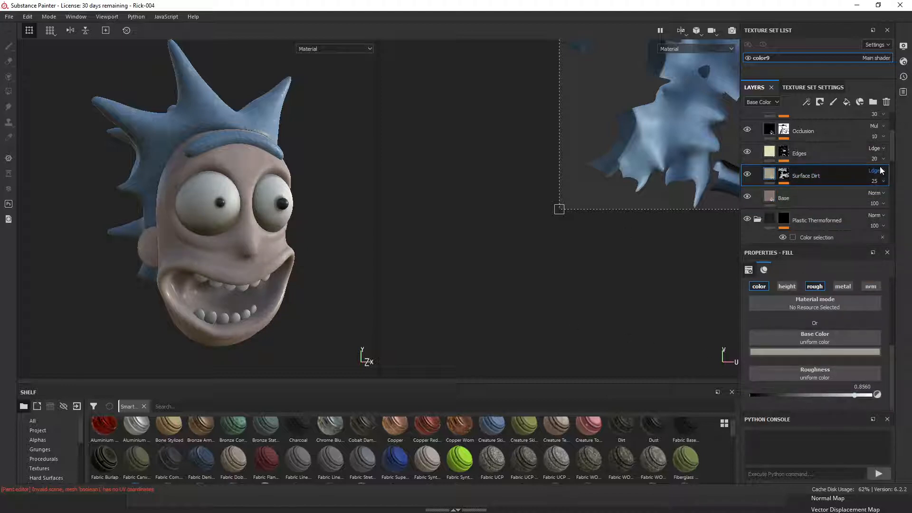
Collapse the Wax Candle and Plastic Thermoformed folders.
scroll(829, 147, up, 3)
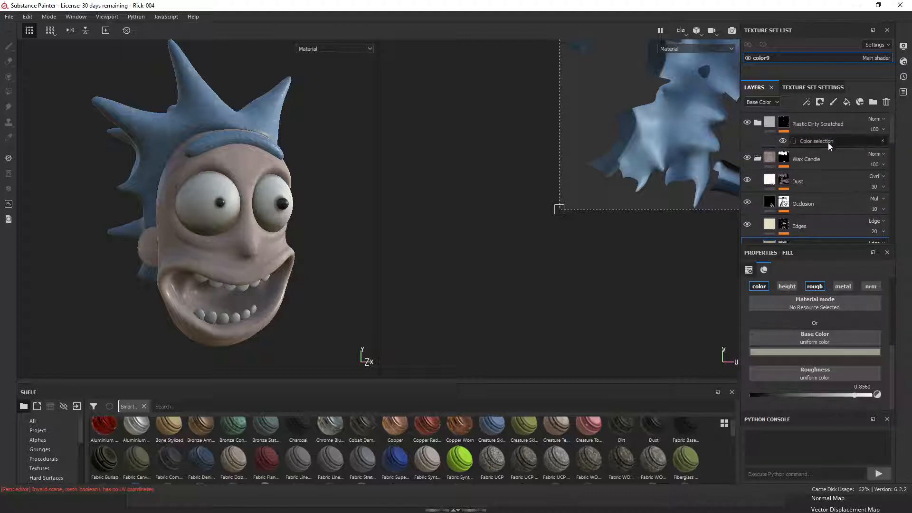
click(757, 158)
click(757, 181)
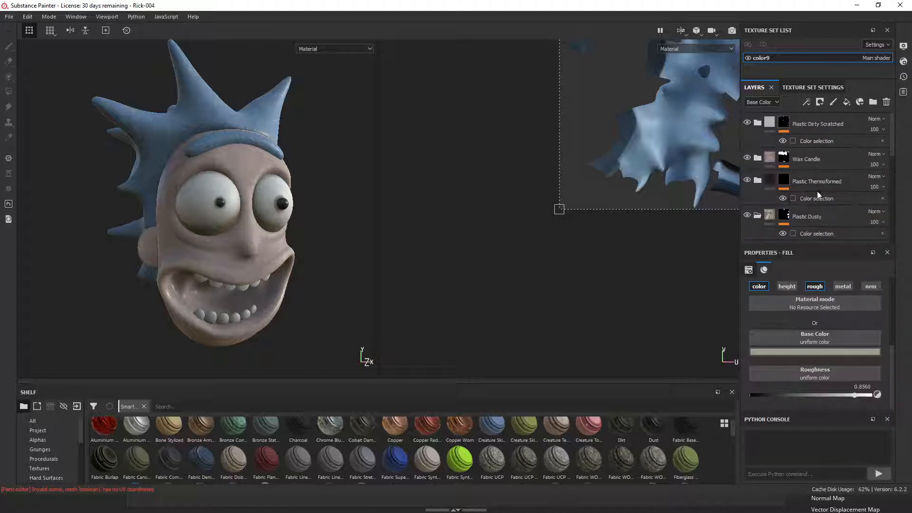
Identify Plastic Dusty's area by toggling its visibility and set its Base layer's roughness to about 0.19.
click(746, 215)
click(747, 215)
click(815, 219)
scroll(808, 189, down, 1)
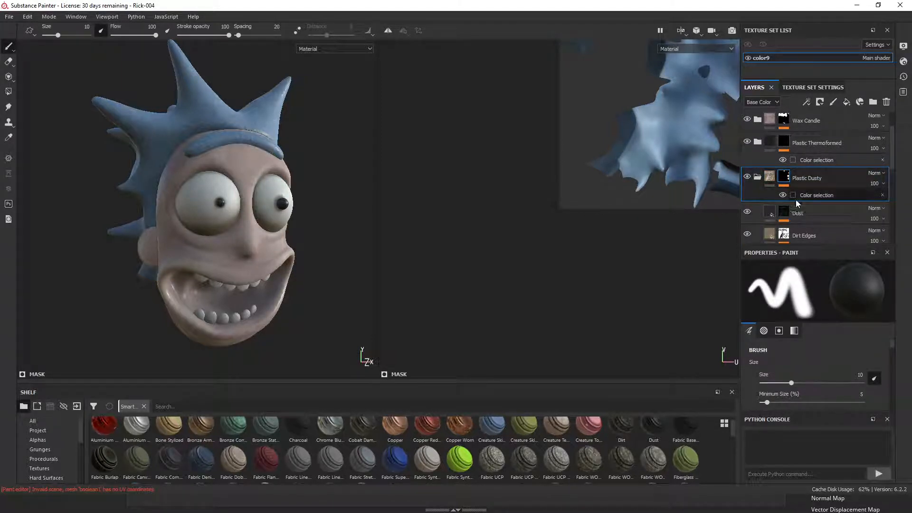
scroll(889, 161, down, 2)
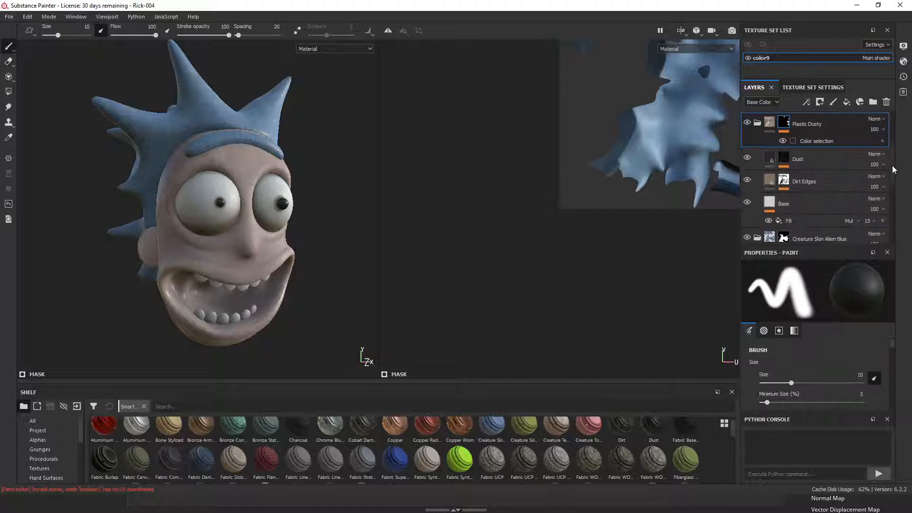
click(822, 181)
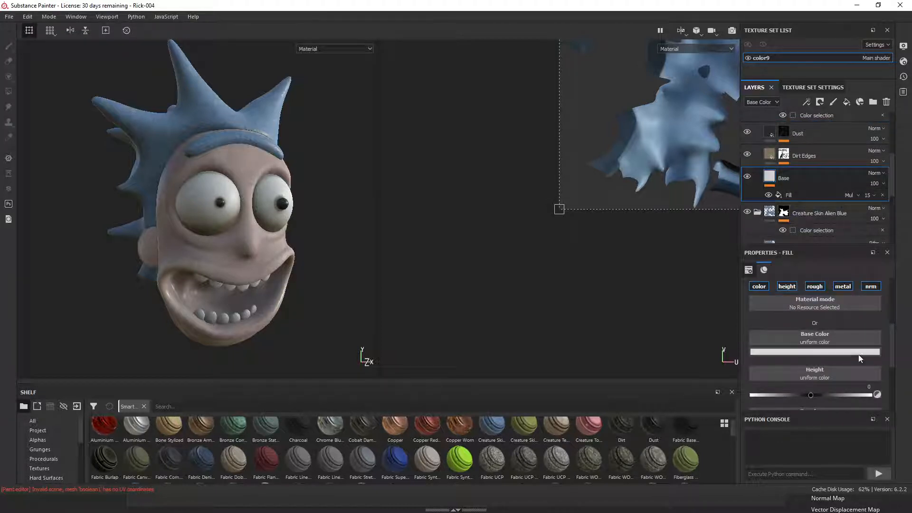
drag(890, 338, 889, 372)
drag(827, 338, 772, 336)
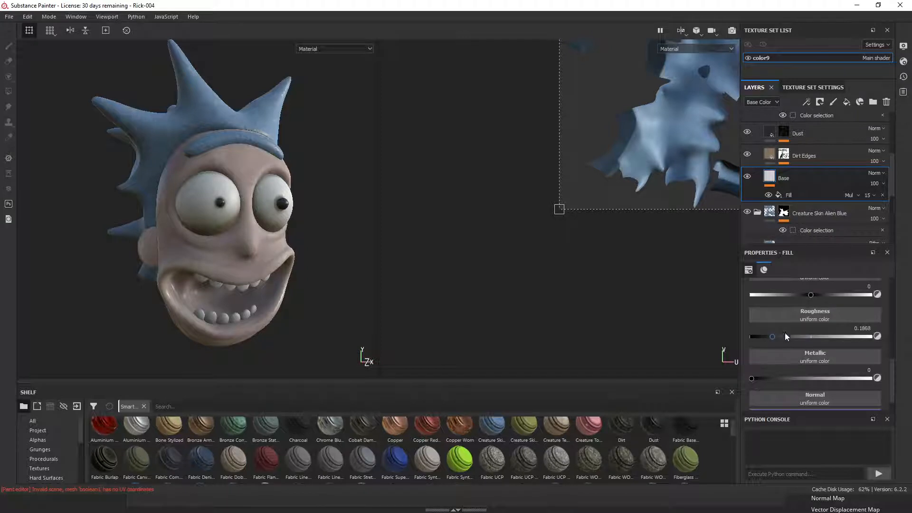
Lower the roughness of Plastic Dusty's Dust layer to about 0.2 and collapse the Plastic Dusty folder.
click(817, 136)
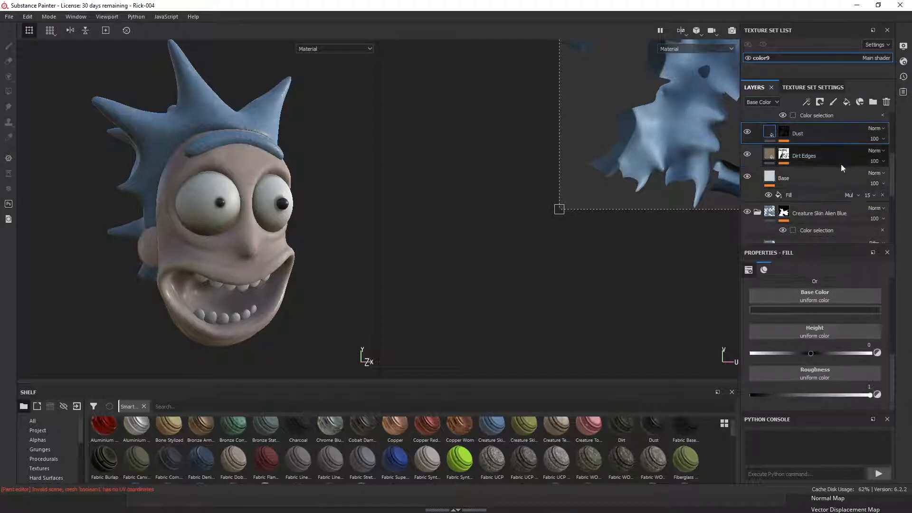
mouse_move(895, 354)
mouse_down()
mouse_move(892, 320)
mouse_move(893, 358)
mouse_up()
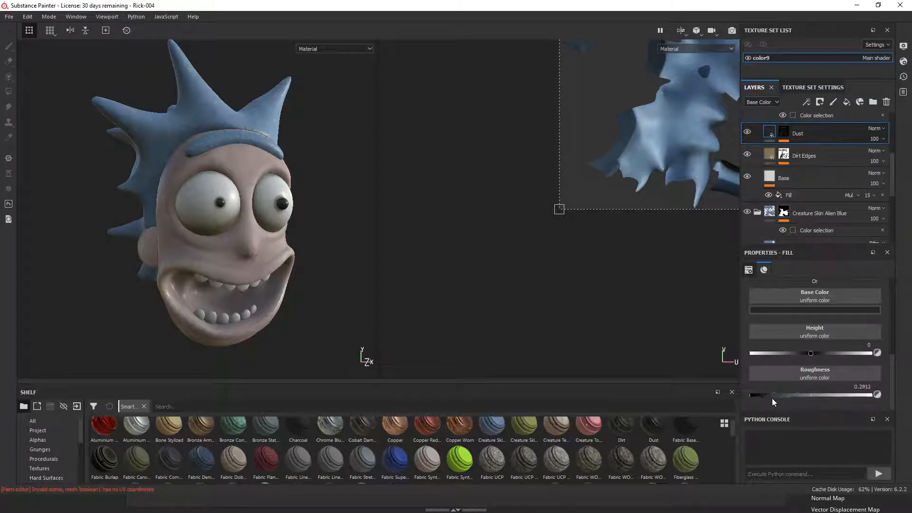
drag(772, 398, 766, 397)
drag(890, 368, 899, 315)
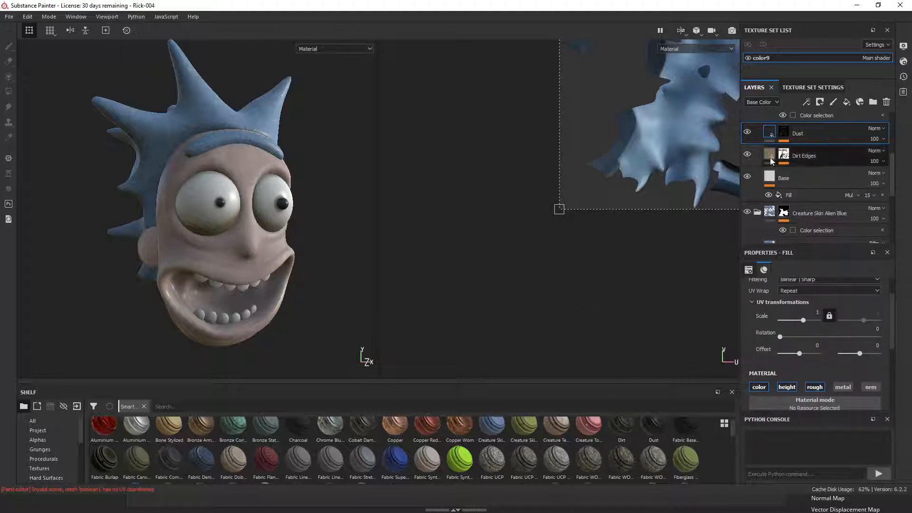
mouse_move(892, 171)
mouse_down()
mouse_move(897, 138)
mouse_move(899, 156)
mouse_up()
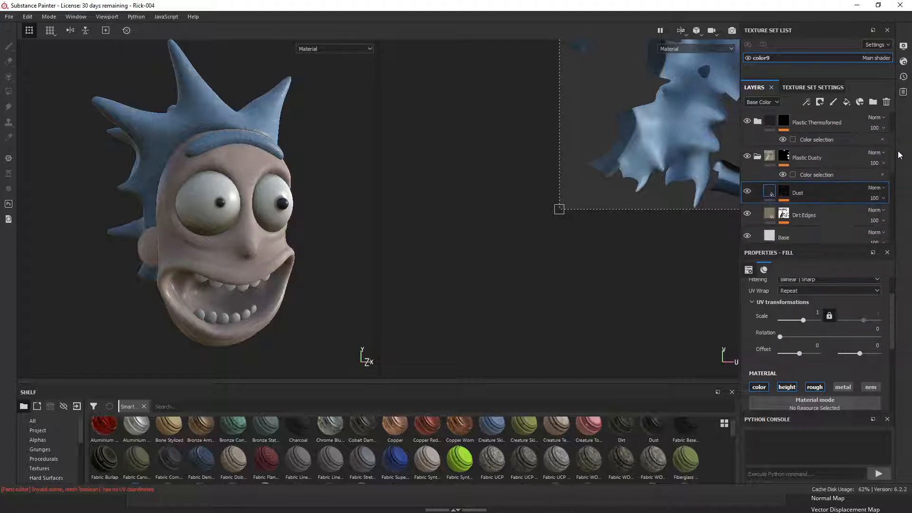
click(757, 161)
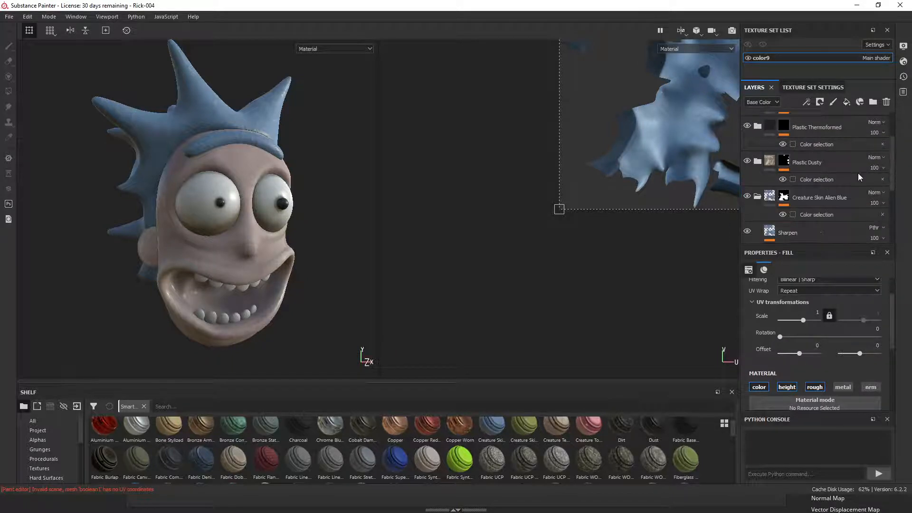
drag(893, 167, 895, 151)
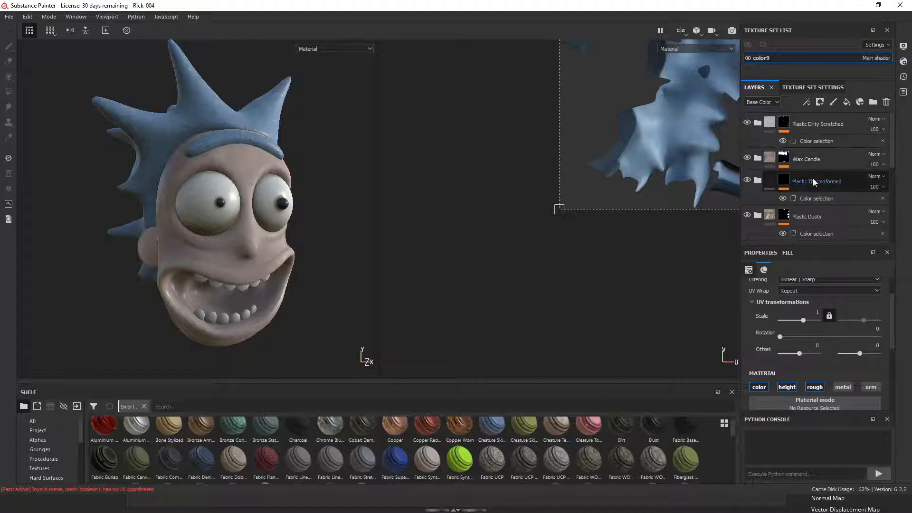
Change the color of the Skin layer in Creature Skin Alien Blue to a brighter, more saturated blue (0.285, 0.567, 0.790).
drag(892, 153, 887, 189)
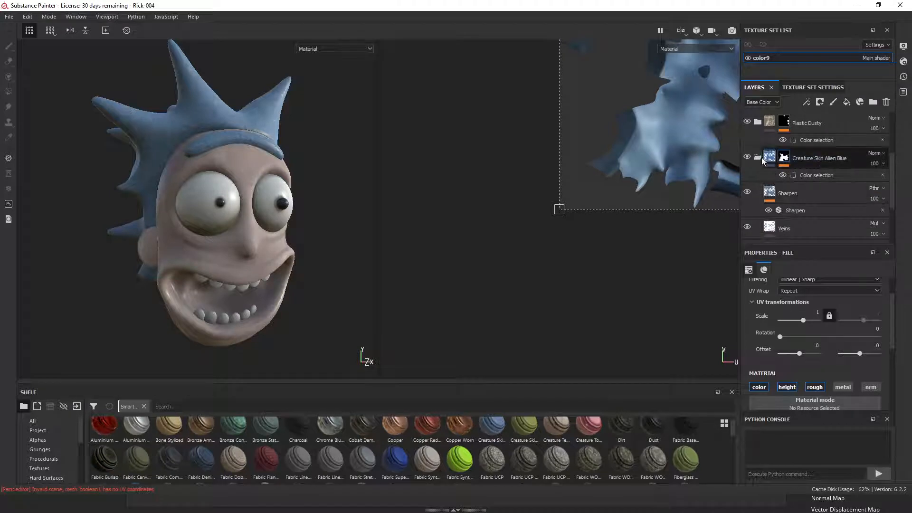
click(798, 194)
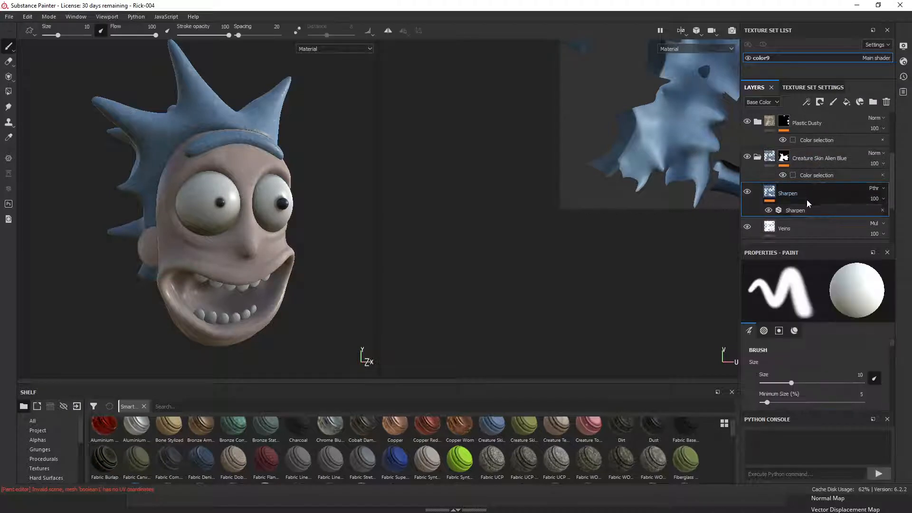
scroll(895, 181, down, 2)
scroll(895, 181, down, 2)
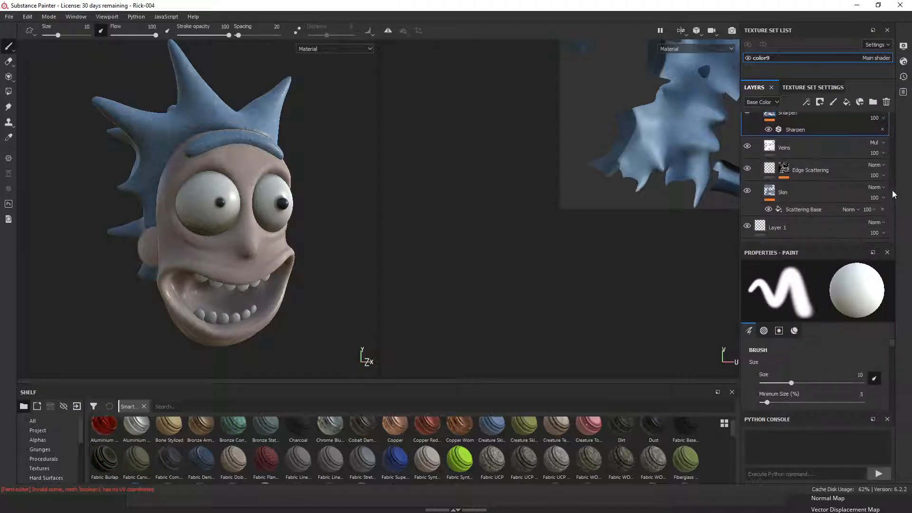
click(815, 196)
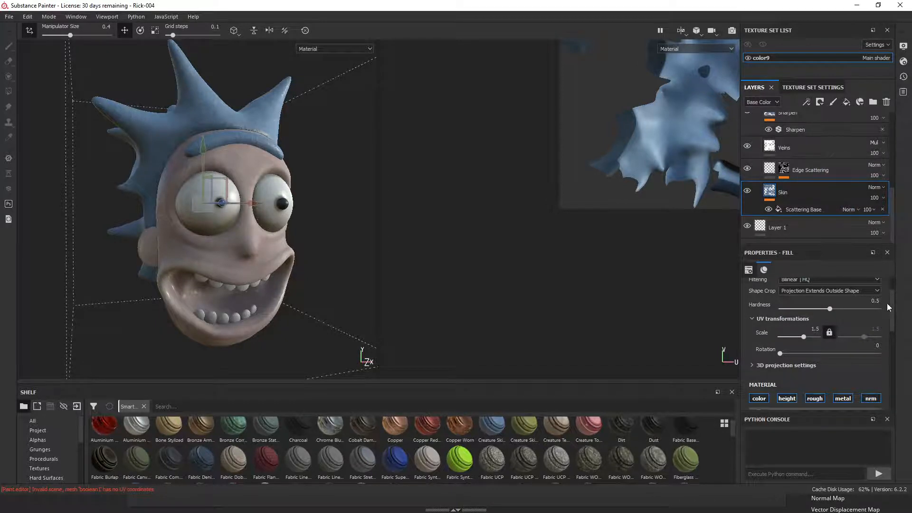
scroll(887, 303, down, 8)
click(837, 309)
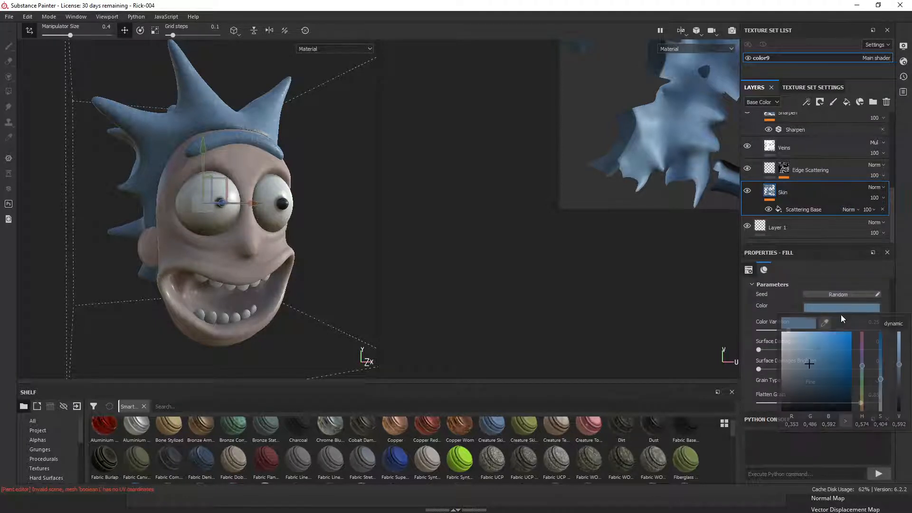
drag(825, 363, 827, 349)
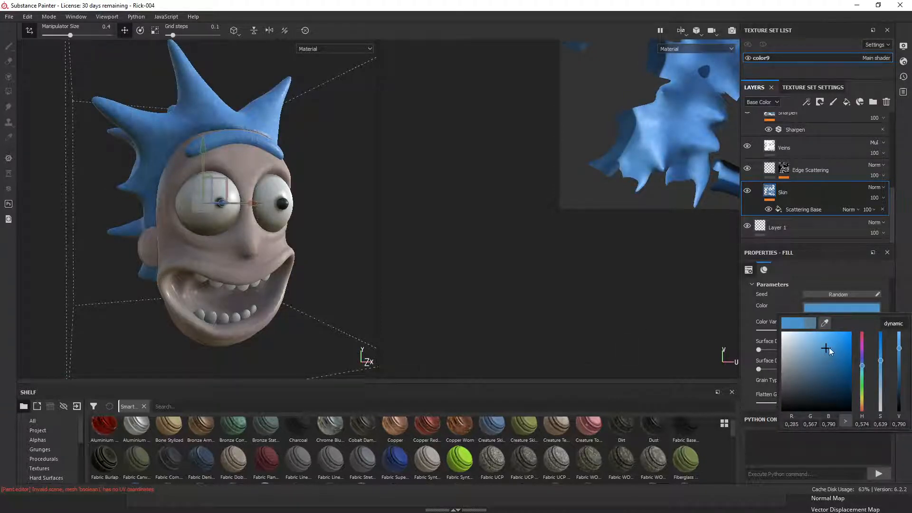
click(828, 174)
click(816, 197)
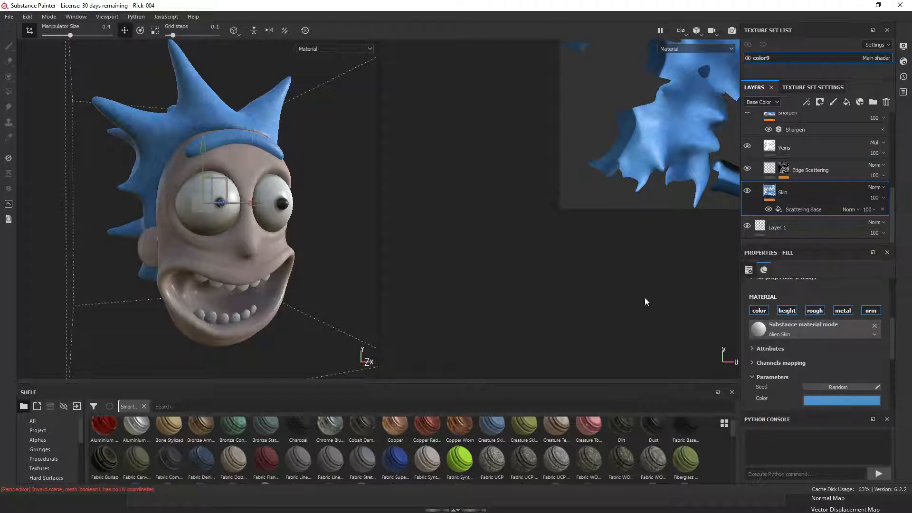
Raise the roughness of the Alien Skin material on the Skin layer to about 0.76.
mouse_move(211, 238)
alt+mouse_down()
mouse_move(260, 249)
mouse_move(203, 250)
alt+mouse_up()
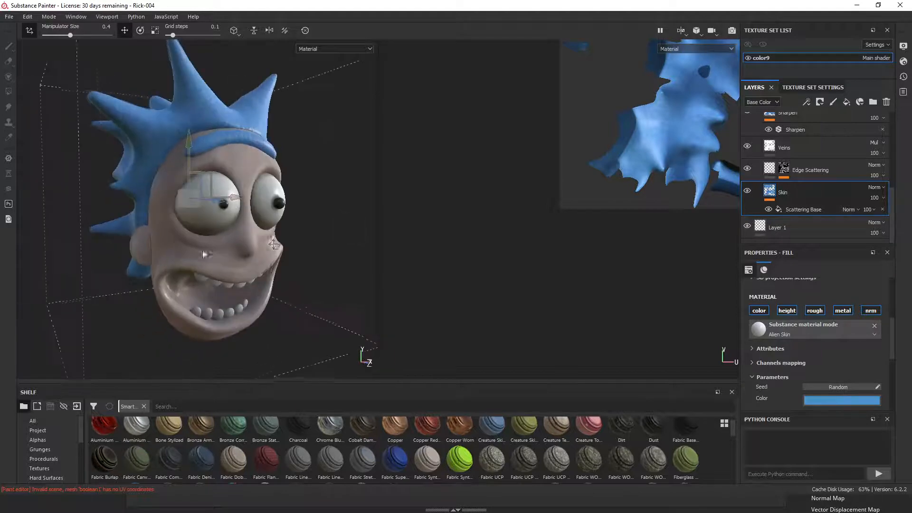
alt+middle_drag(203, 249, 206, 264)
scroll(205, 264, up, 1)
drag(891, 353, 900, 392)
scroll(843, 351, up, 4)
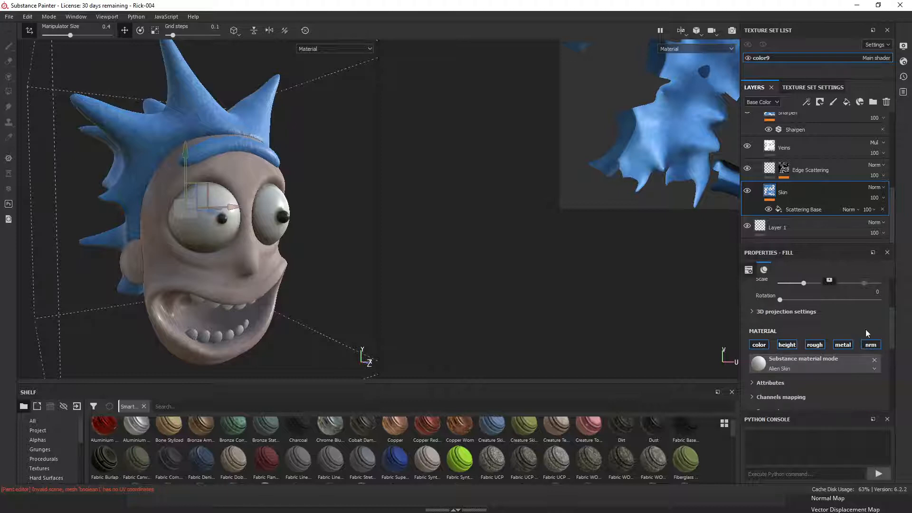
scroll(895, 340, down, 1)
scroll(895, 340, down, 3)
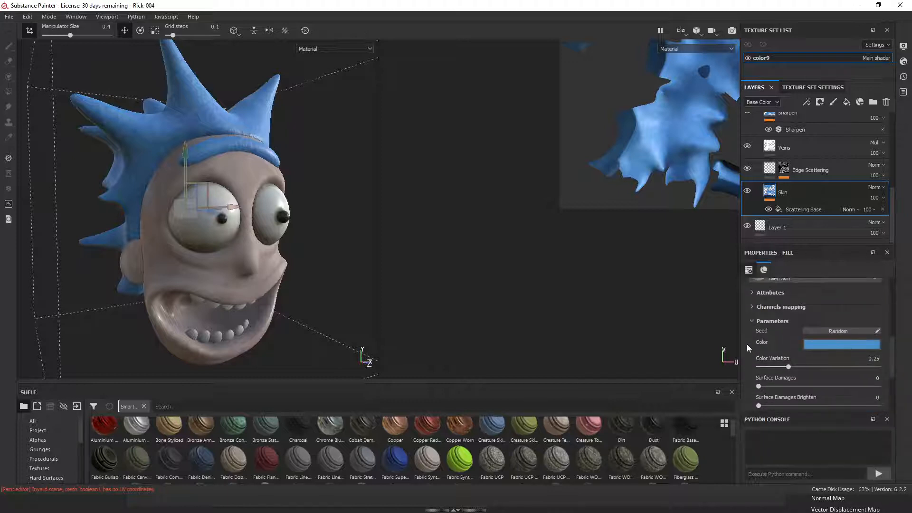
click(753, 322)
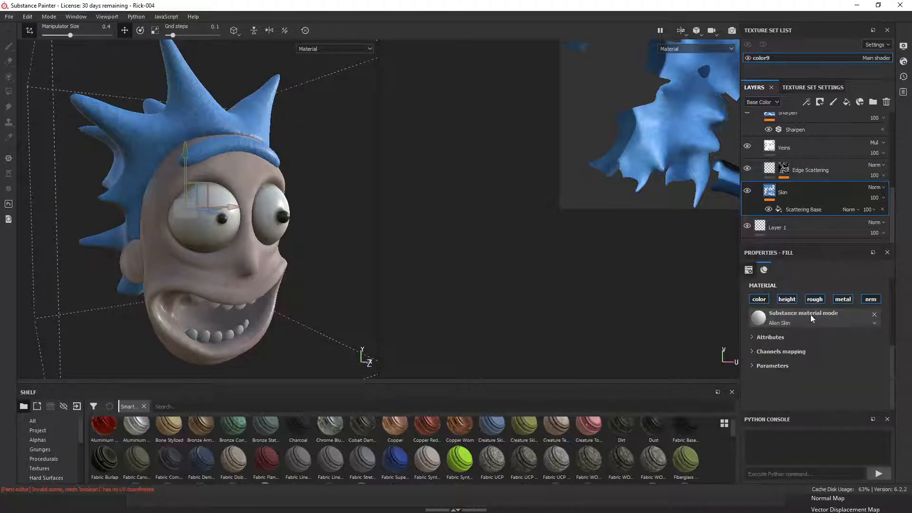
click(758, 337)
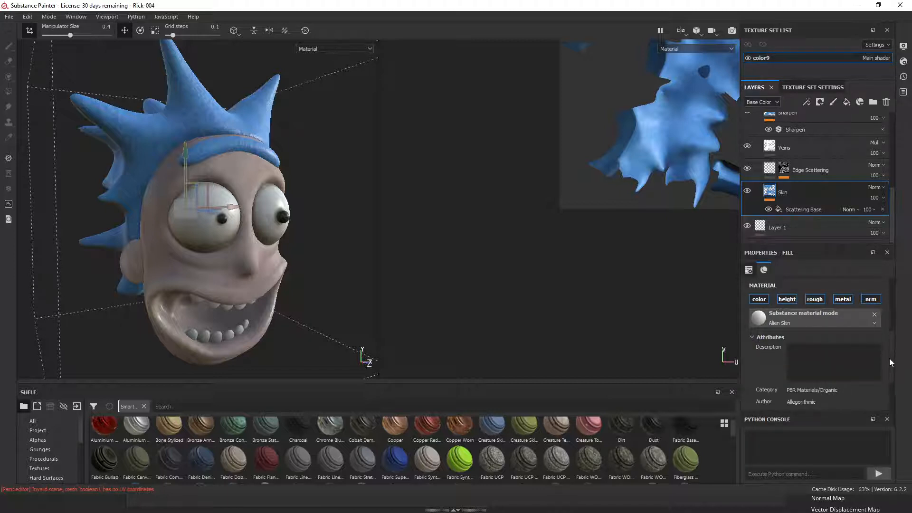
drag(889, 358, 895, 400)
click(751, 389)
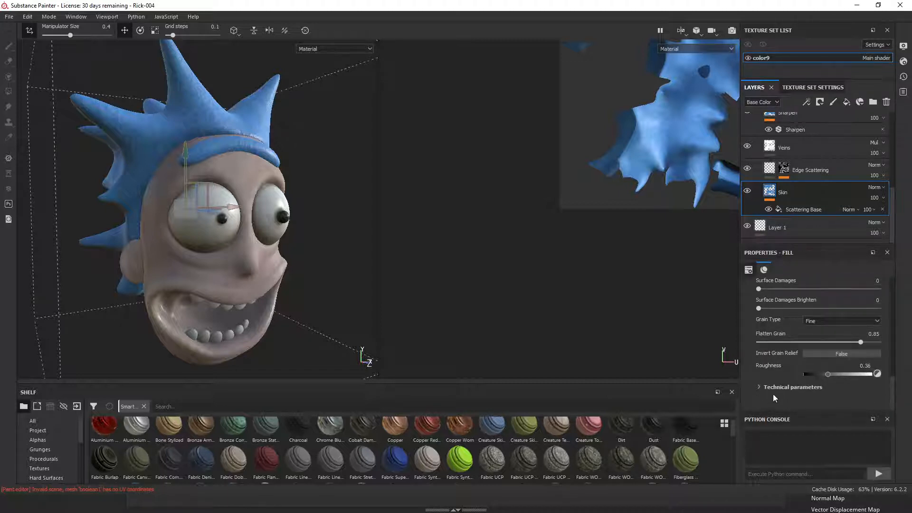
click(854, 376)
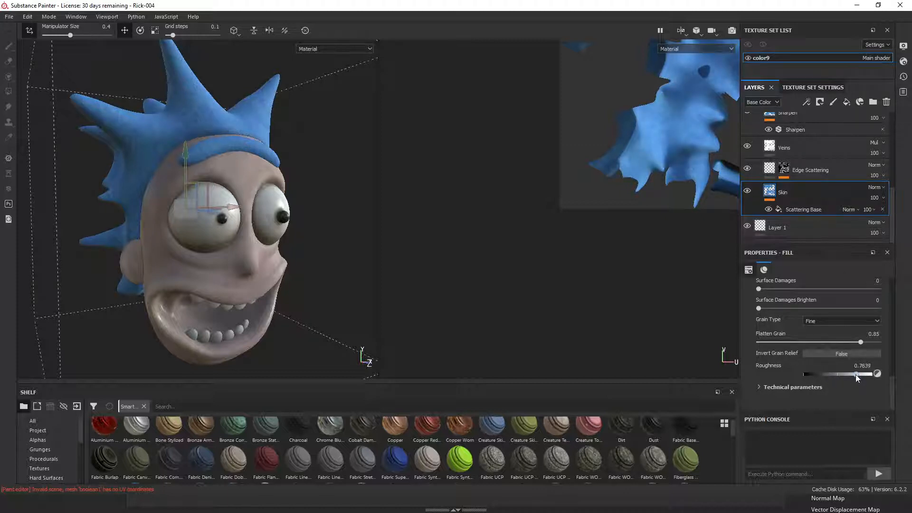
mouse_move(301, 234)
alt+mouse_down()
mouse_move(267, 225)
mouse_move(293, 240)
alt+mouse_up()
Collapse the Creature Skin Alien Blue folder and select the Plastic Dirty Scratched folder.
drag(893, 384, 882, 284)
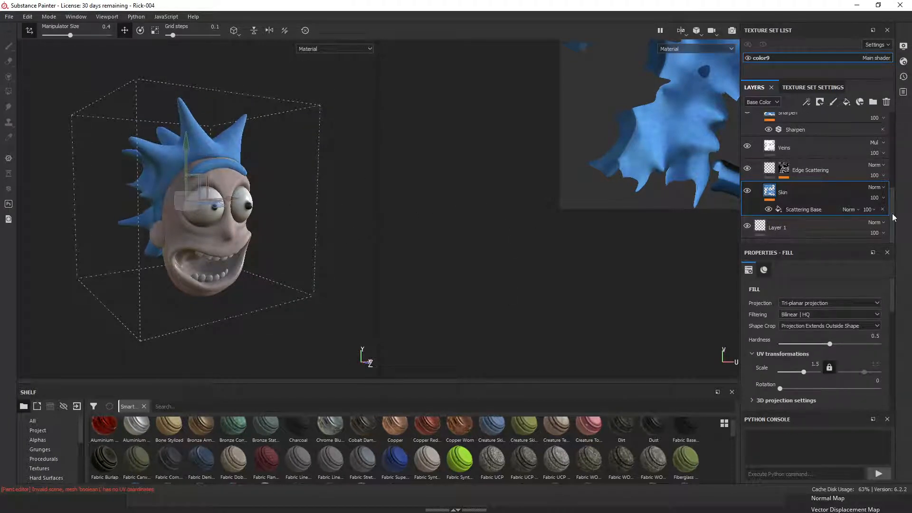
scroll(891, 209, up, 5)
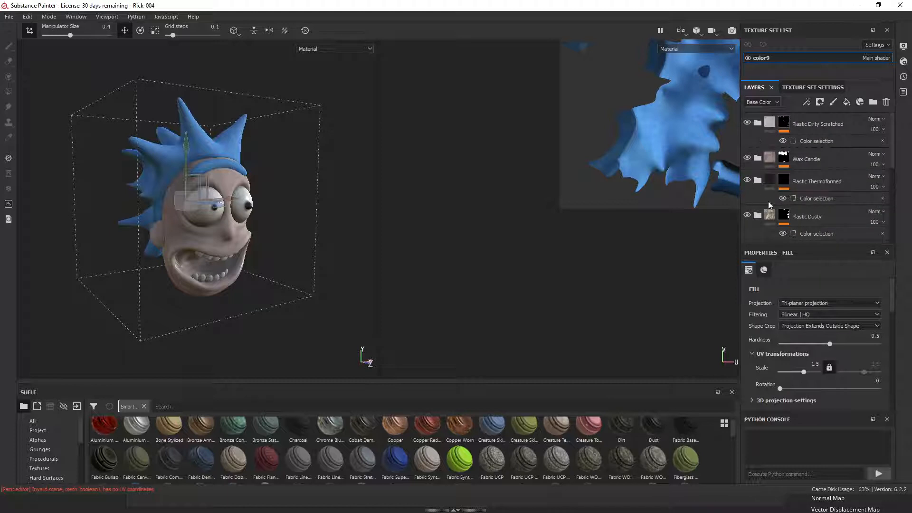
scroll(770, 204, down, 3)
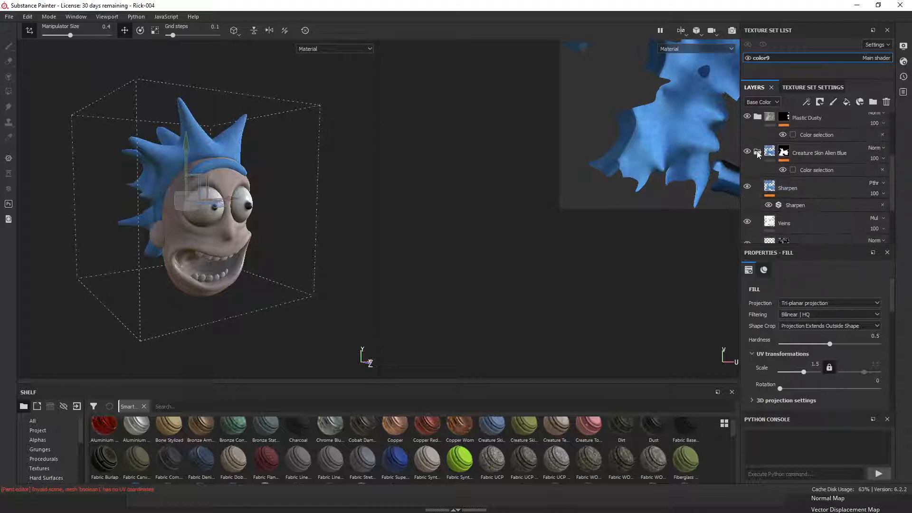
click(759, 153)
scroll(893, 190, up, 2)
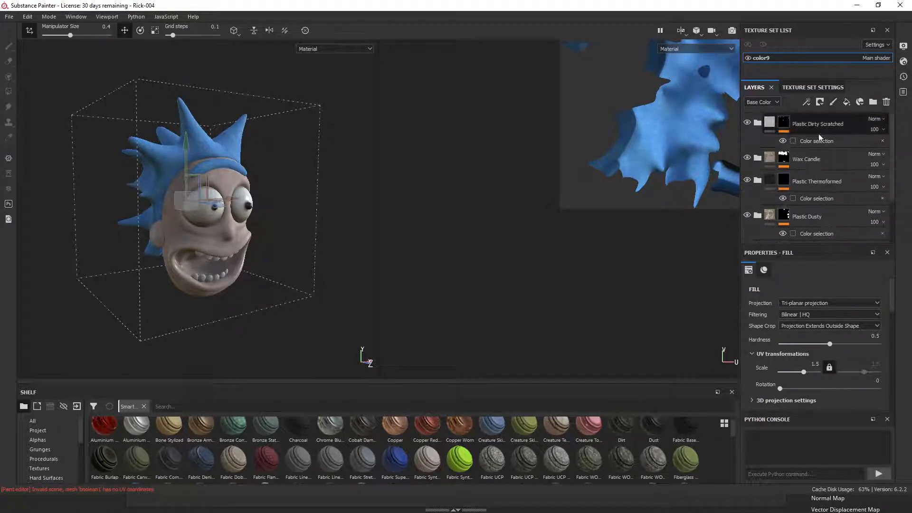
click(769, 124)
alt+right_drag(279, 224, 312, 217)
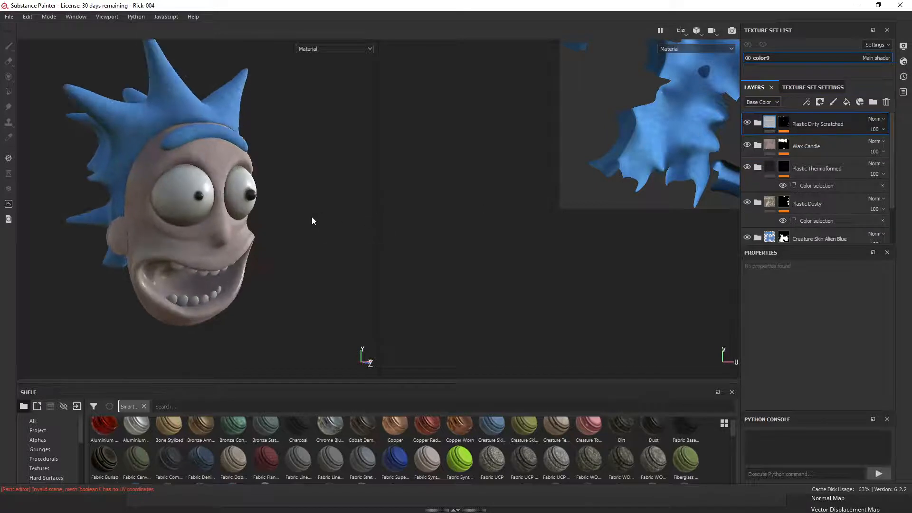
alt+drag(312, 217, 293, 244)
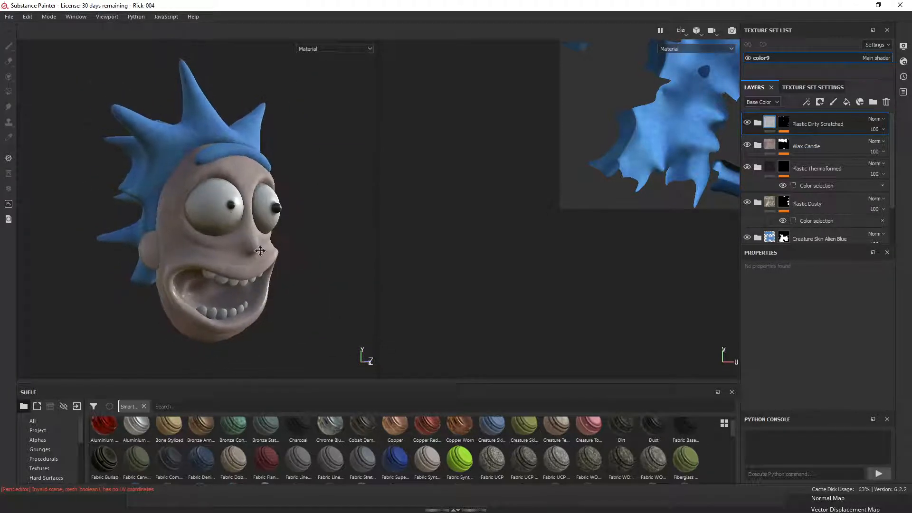
Start exporting the mesh without displacement/tessellation and change the FBX file name to Rick-005.fbx.
click(9, 17)
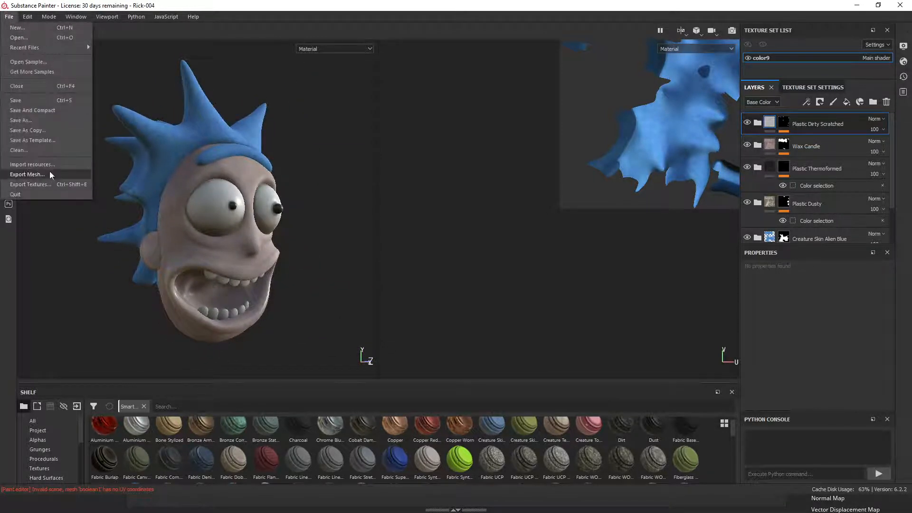
click(51, 175)
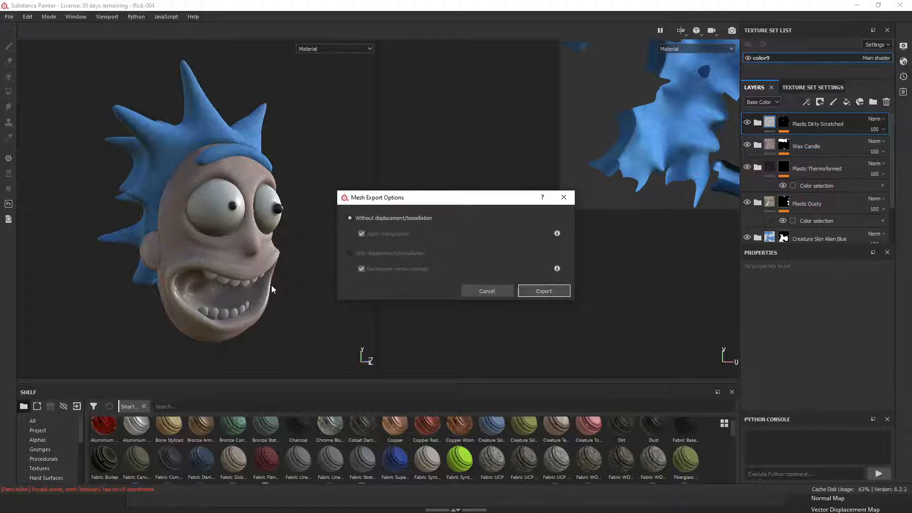
click(544, 291)
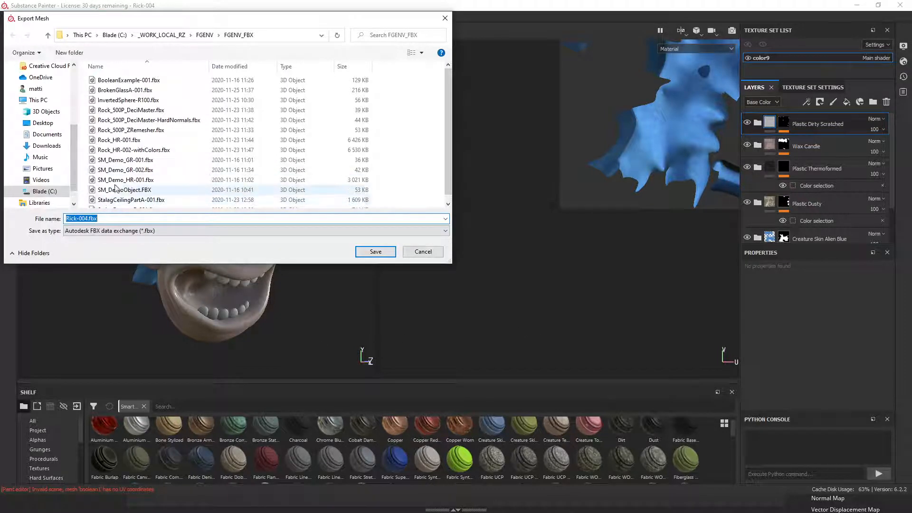
click(87, 218)
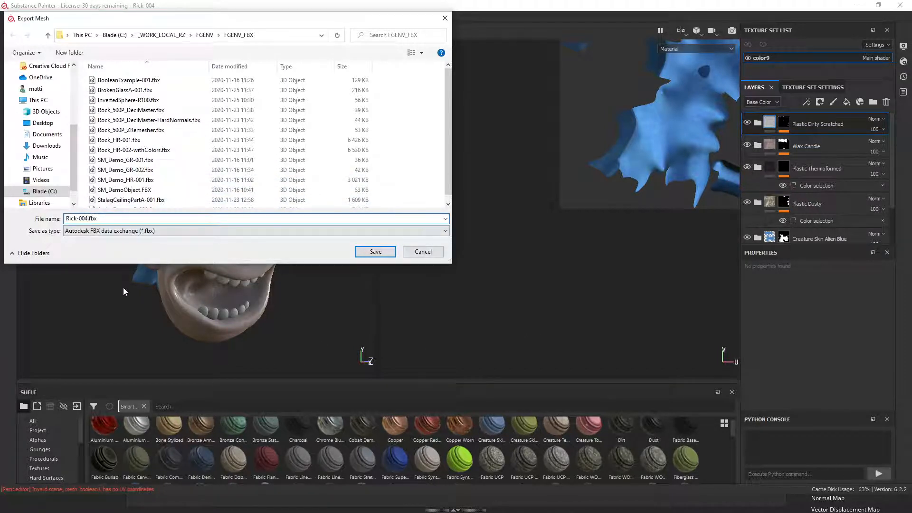
key(BackSpace)
text(5)
click(375, 252)
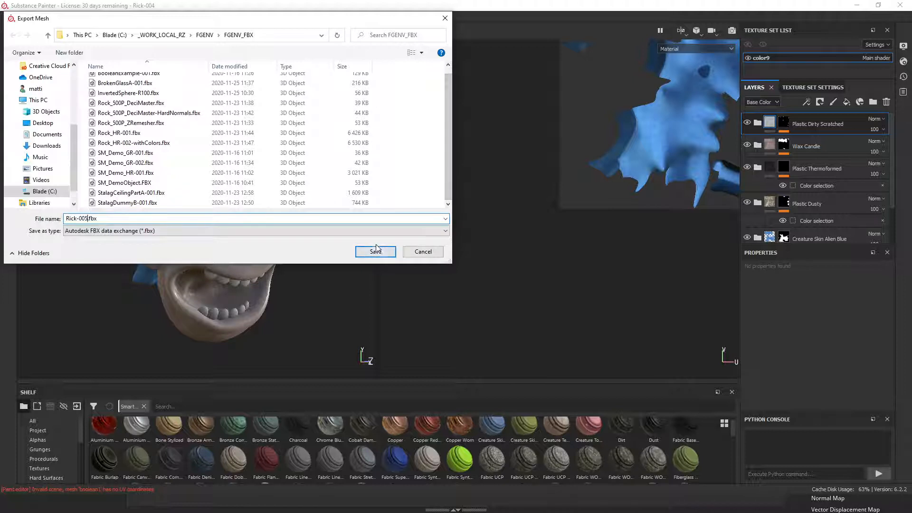
Export the mesh as RicksHead-005.fbx into the ENVART_FBX folder under _WORK_LOCAL_RZ/ENVART.
click(163, 35)
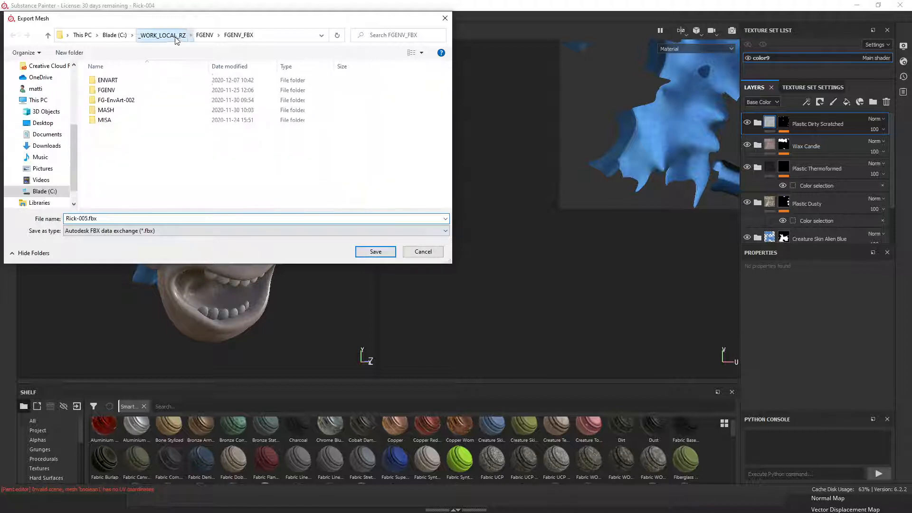
double_click(109, 80)
double_click(114, 80)
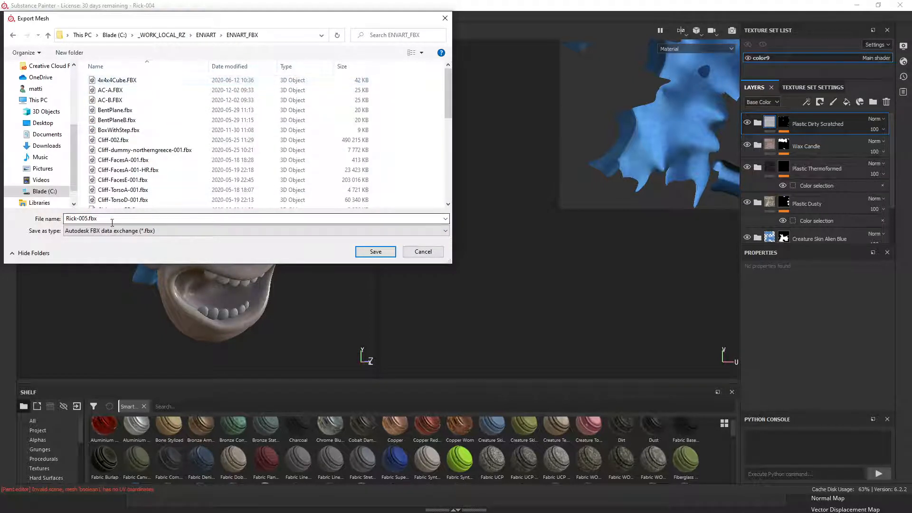
double_click(74, 219)
click(78, 218)
text(sHead)
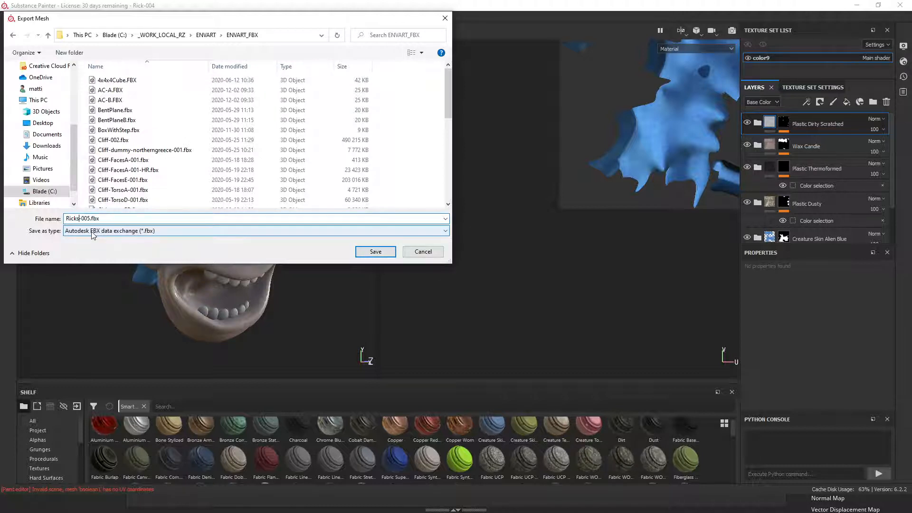
click(375, 252)
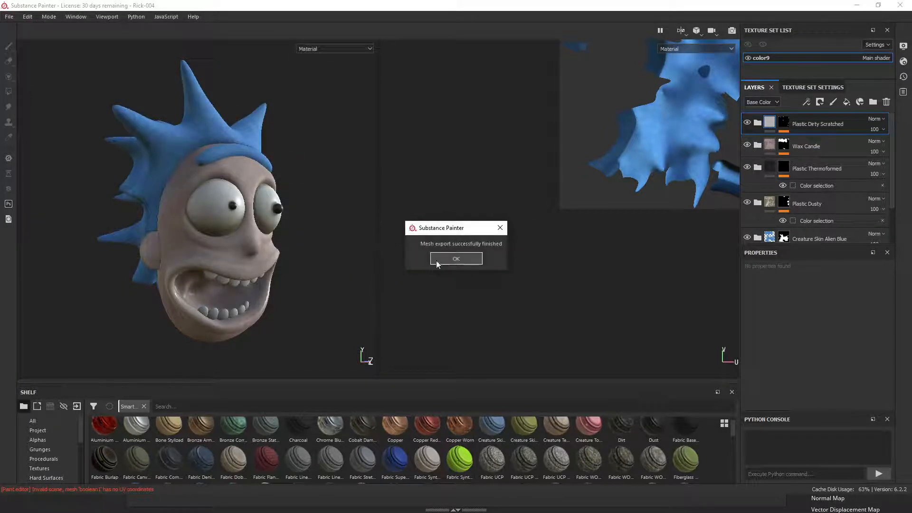
click(450, 259)
Open the texture export settings and browse for an output directory to C:/_WORK_LOCAL_RZ/ENVART/ENVART_Textures.
click(27, 17)
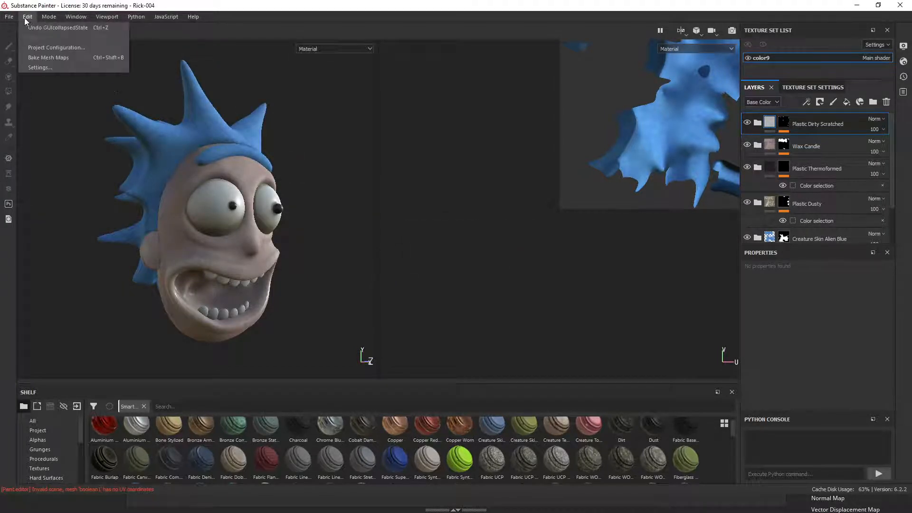
click(44, 186)
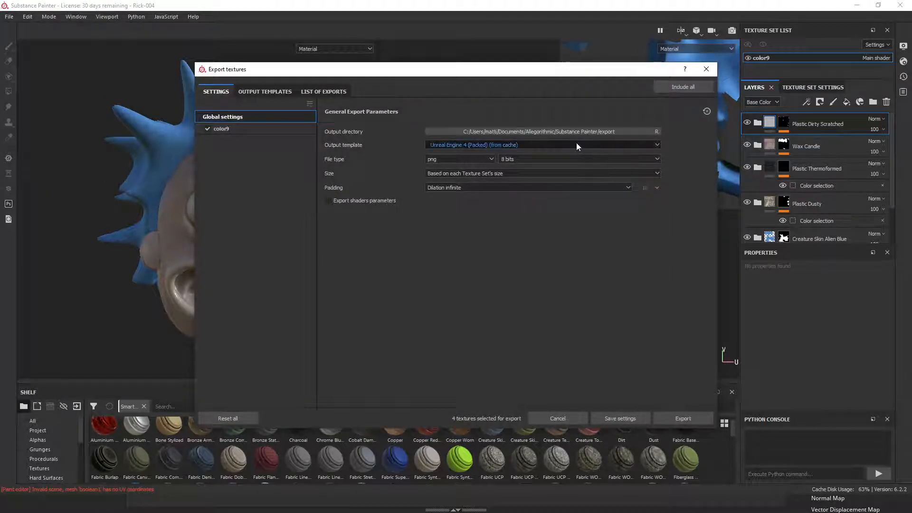
click(563, 131)
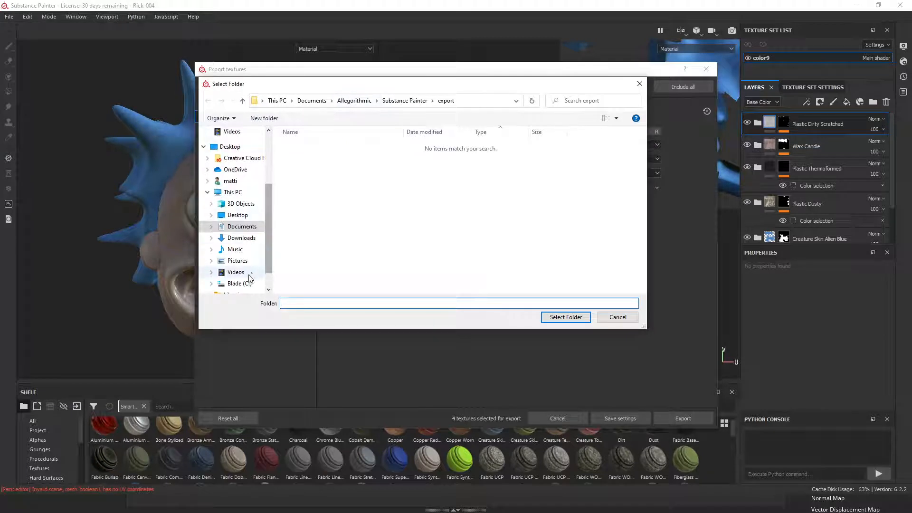
scroll(269, 260, down, 1)
click(240, 256)
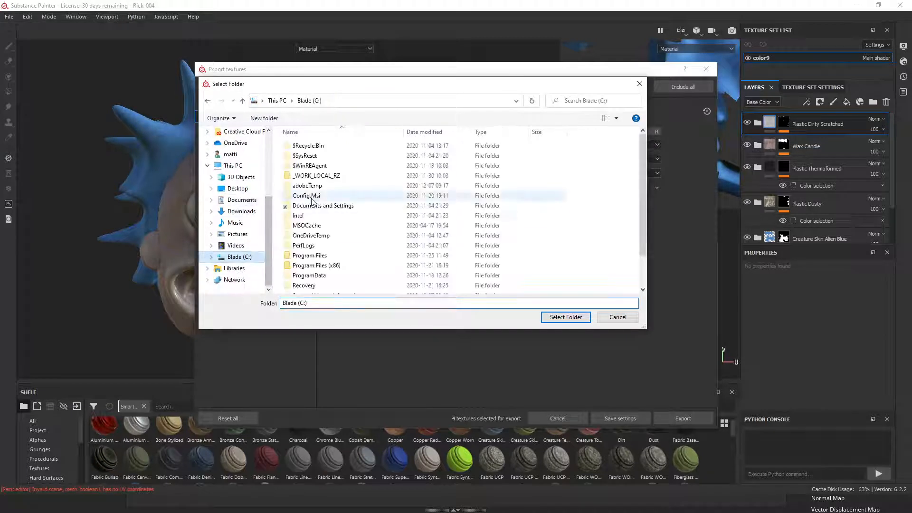
double_click(339, 181)
double_click(335, 145)
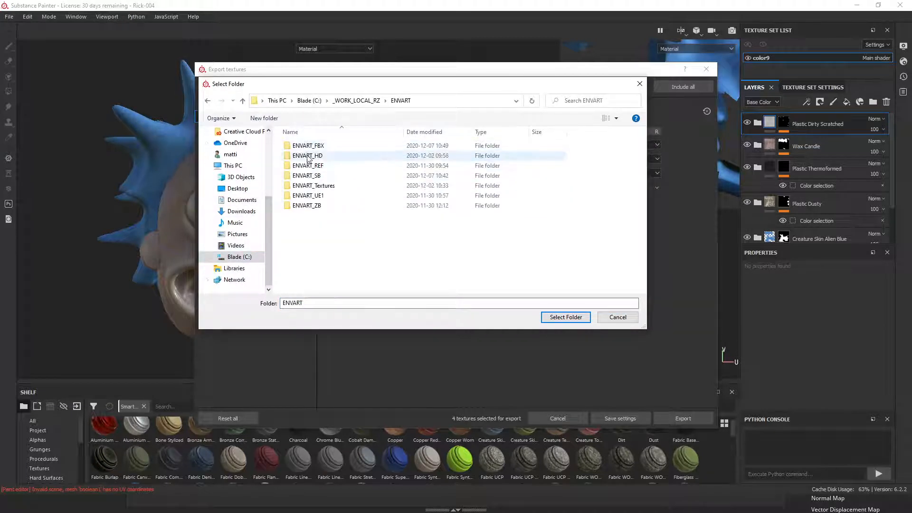
double_click(327, 187)
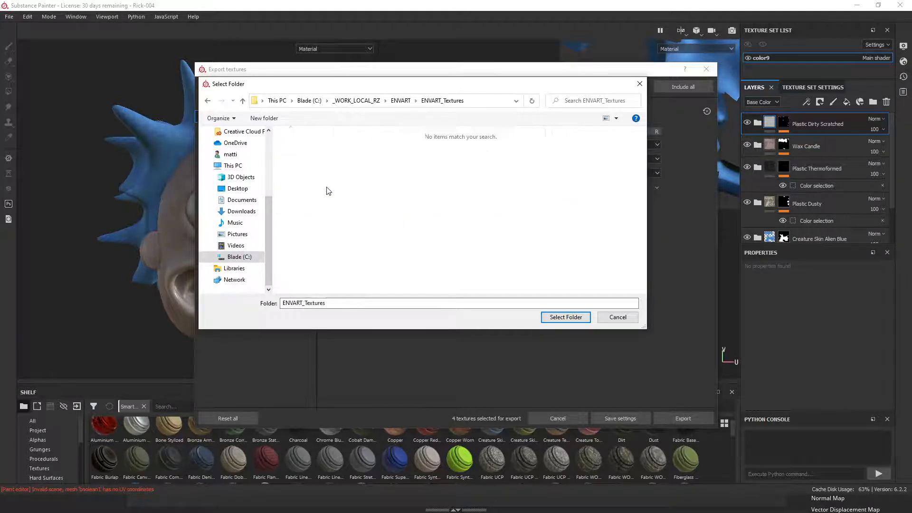
Create a folder named RicksHead-005 inside ENVART_Textures and set it as the texture output directory.
right_click(332, 203)
mouse_move(413, 304)
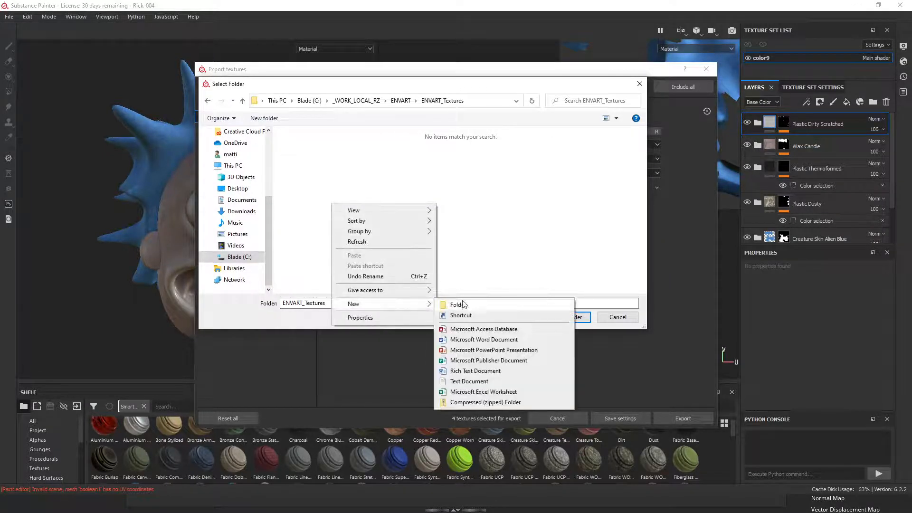
click(457, 303)
text(Ri)
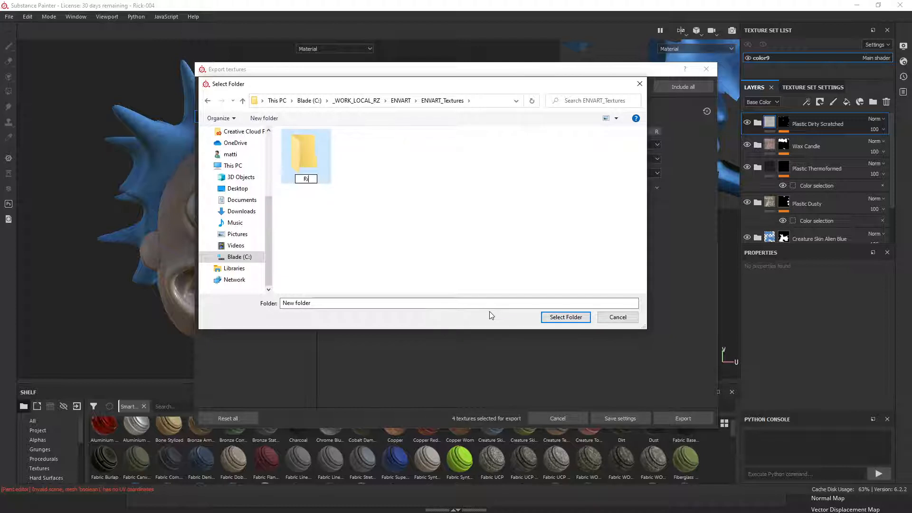
text(cksHead-005)
key(Return)
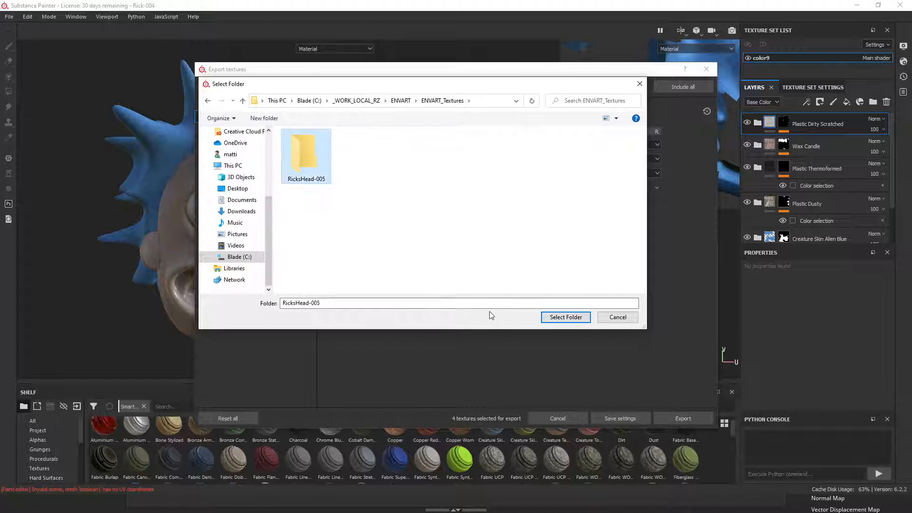
key(Return)
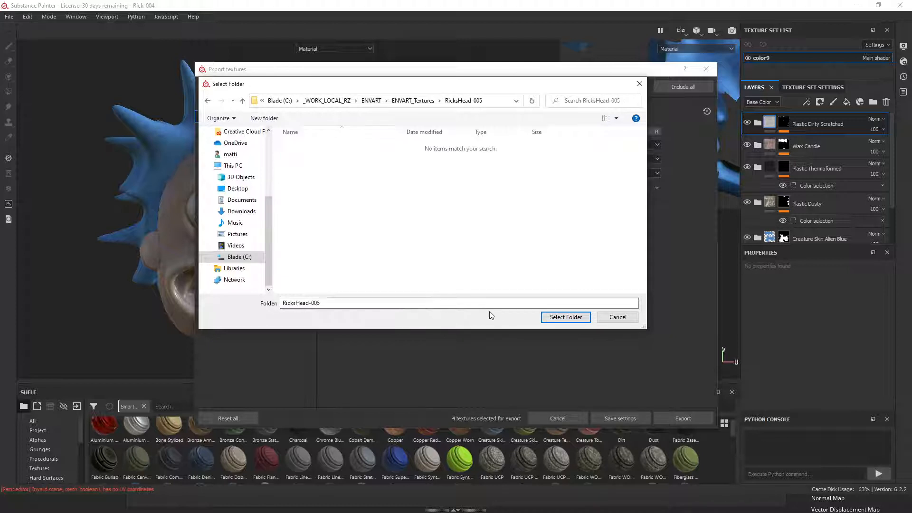
click(566, 317)
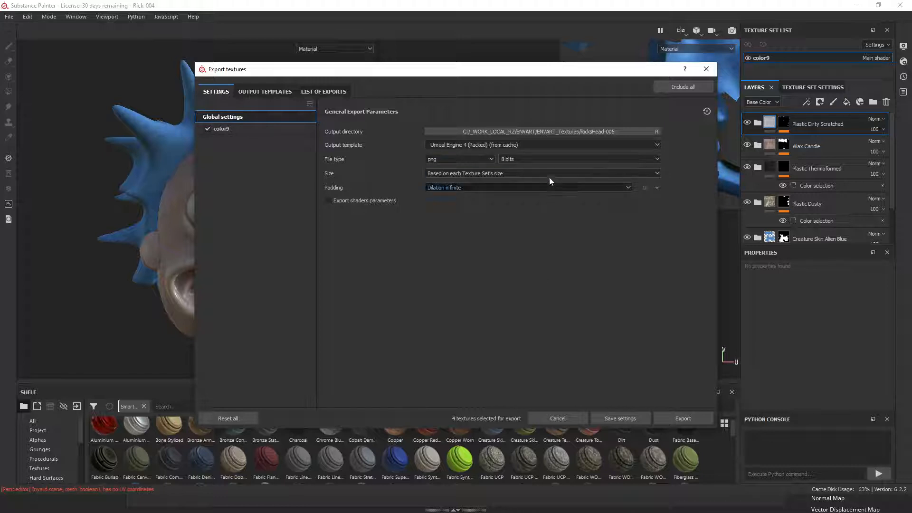
click(512, 173)
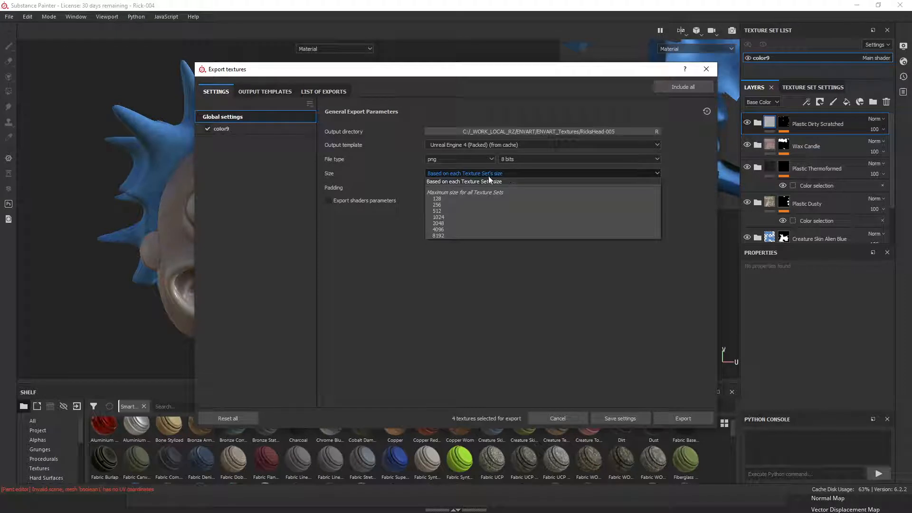
click(363, 278)
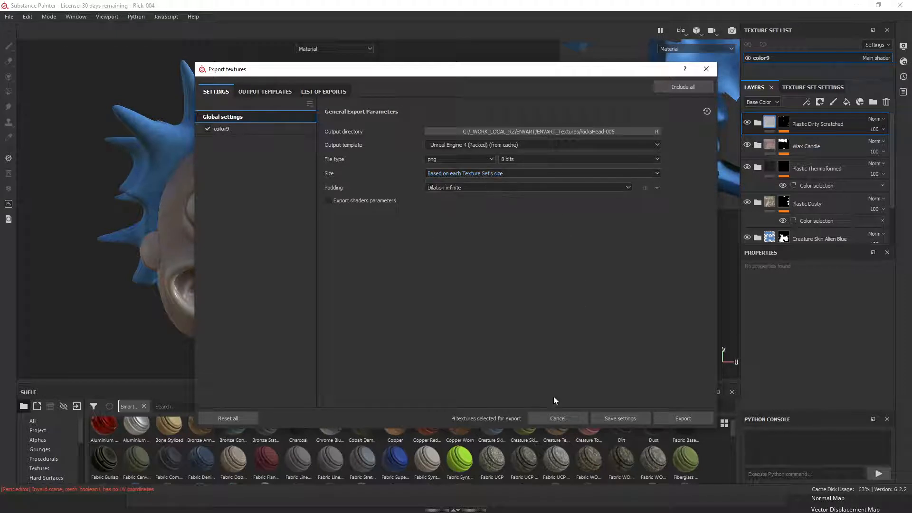
Export the color9 textures as 8-bit PNG files to the RicksHead-005 folder and save the export settings.
click(684, 419)
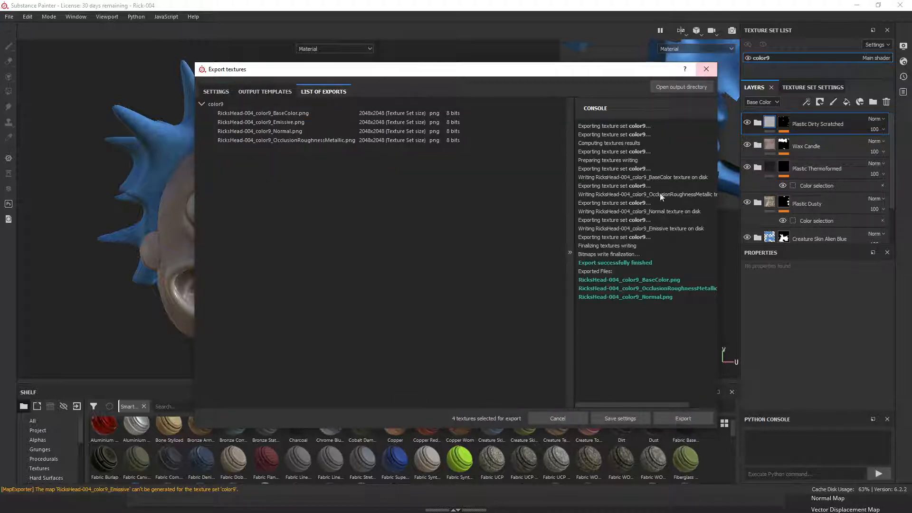
click(615, 418)
Switch to the Epic Games Launcher and launch the ENVART_UE1 project from the project library.
key(alt+Tab)
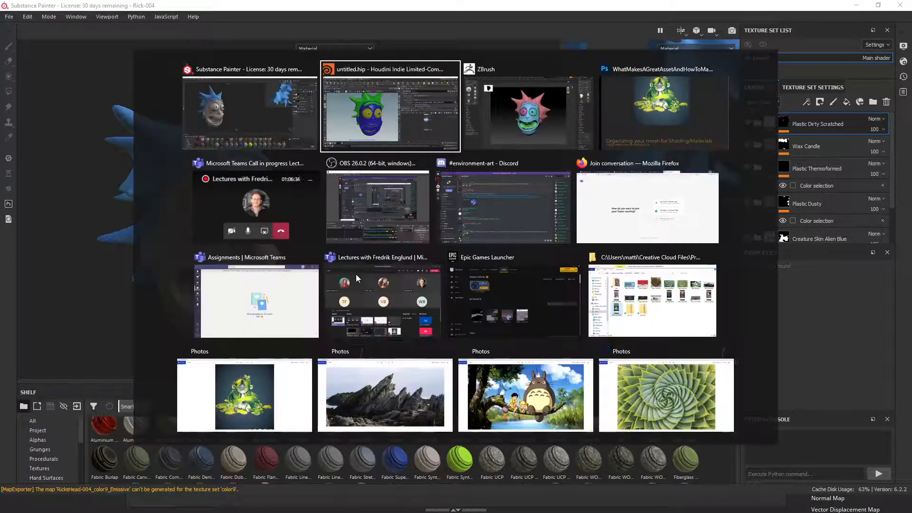
key(alt+Tab)
key(alt+Tab)
key(alt+Tab)
key(alt+Tab)
key(alt+Tab)
key(alt+Tab)
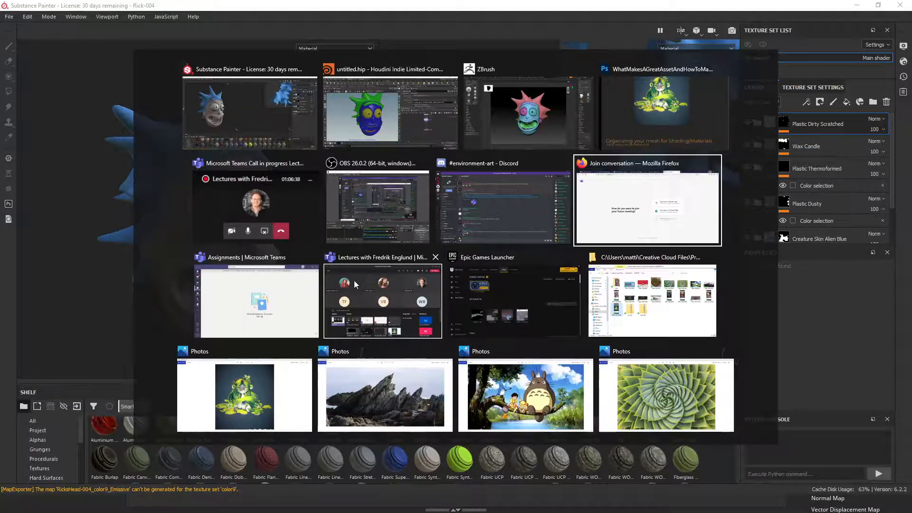
key(alt+Tab)
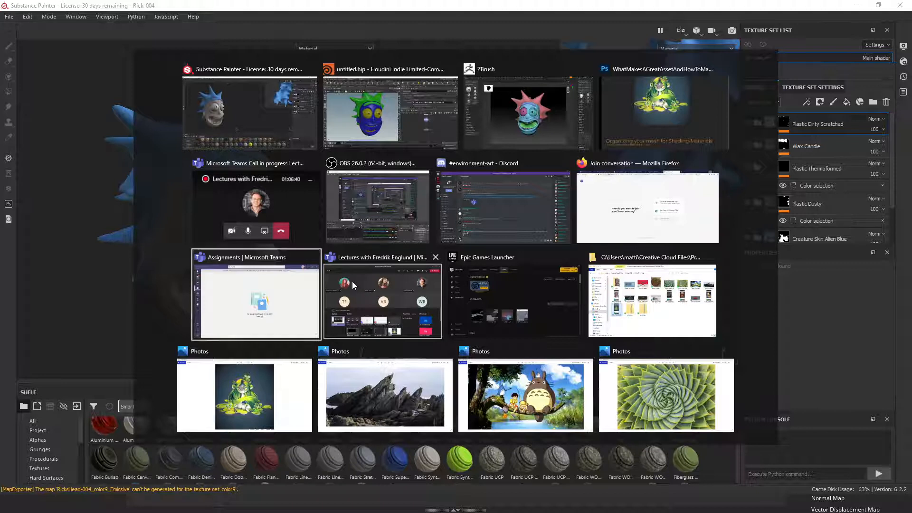
key(alt+shift+Tab)
key(alt+shift+Tab)
key(alt+shift+Tab)
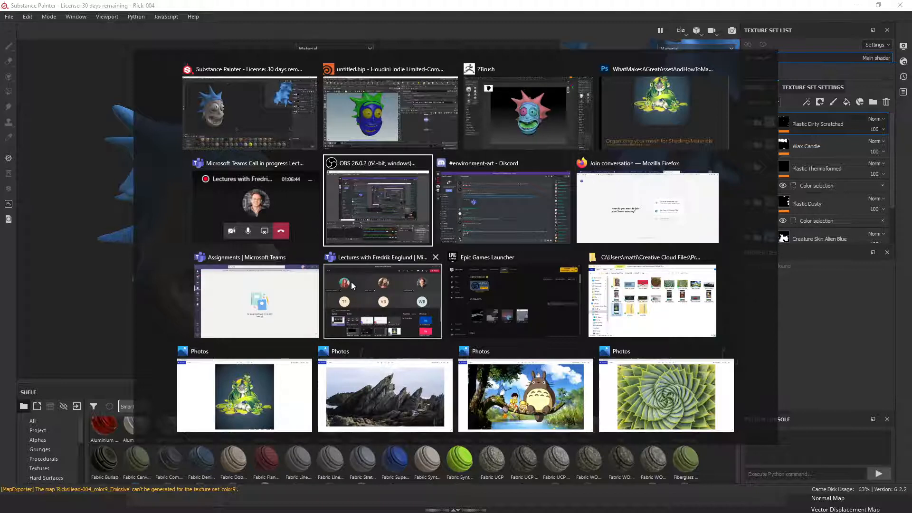
key(alt+shift+Tab)
key(alt+shift+Tab)
key(alt+shift+Tab)
key(alt+shift+Tab)
key(alt+shift+Tab)
key(alt+shift+Tab)
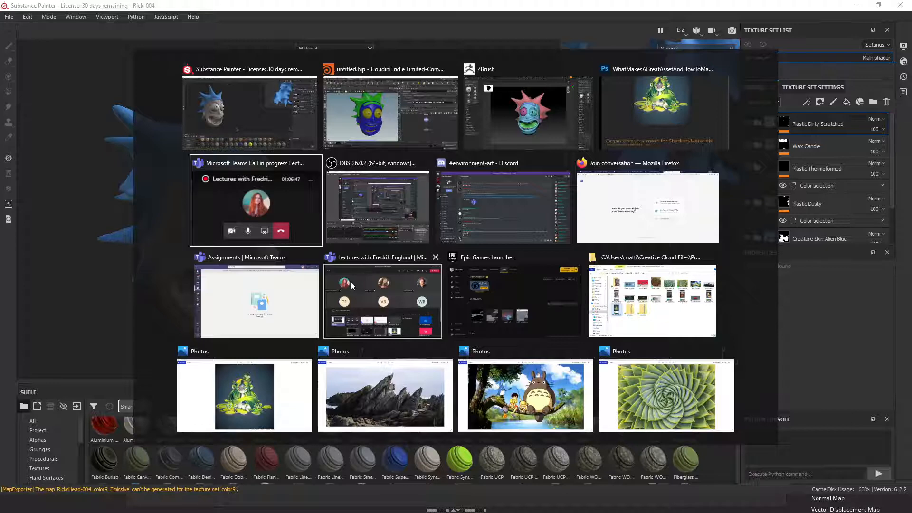
key(alt+Tab)
key(alt+Tab)
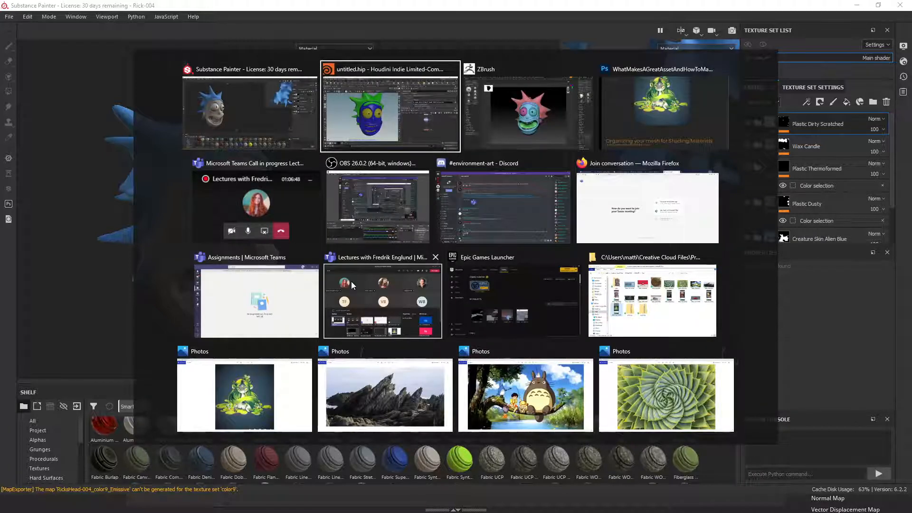
key(alt+Tab)
key(alt+Tab)
key(alt+Tab)
key(alt+Tab)
key(alt+Tab)
key(alt+Tab)
key(alt+Tab)
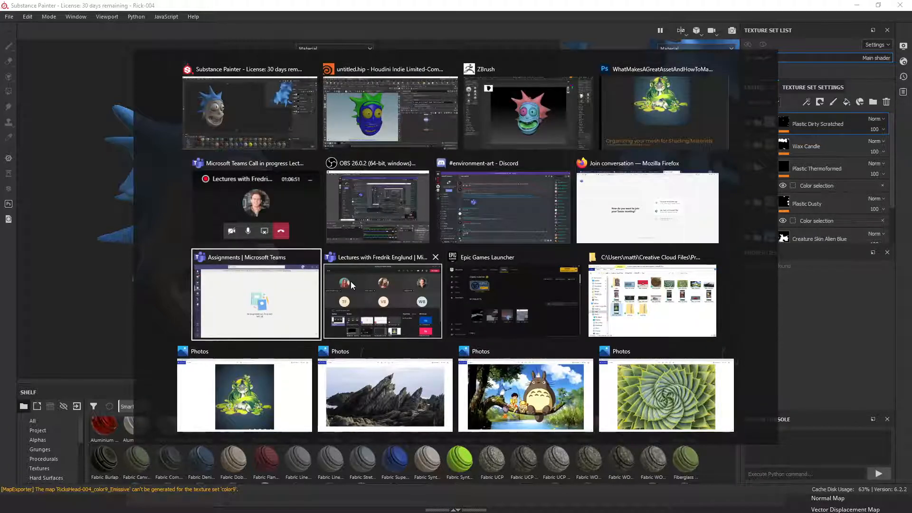
key(alt+Tab)
key(alt+Tab)
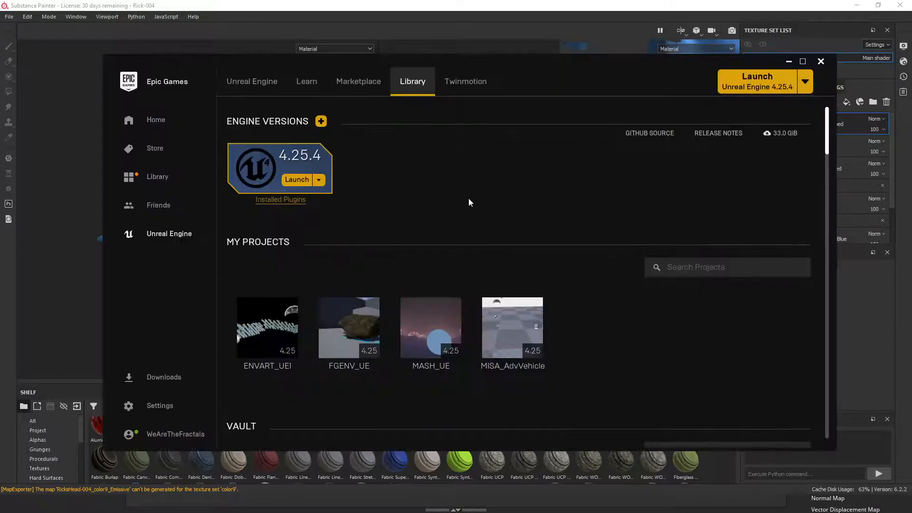
double_click(269, 334)
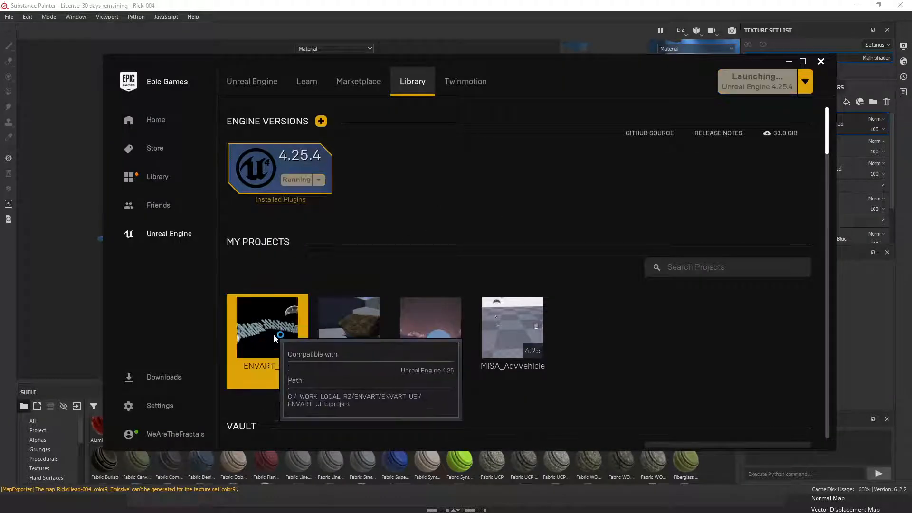
Bring the Unreal Editor window with the ENVART_UE1 project to the front.
key(super)
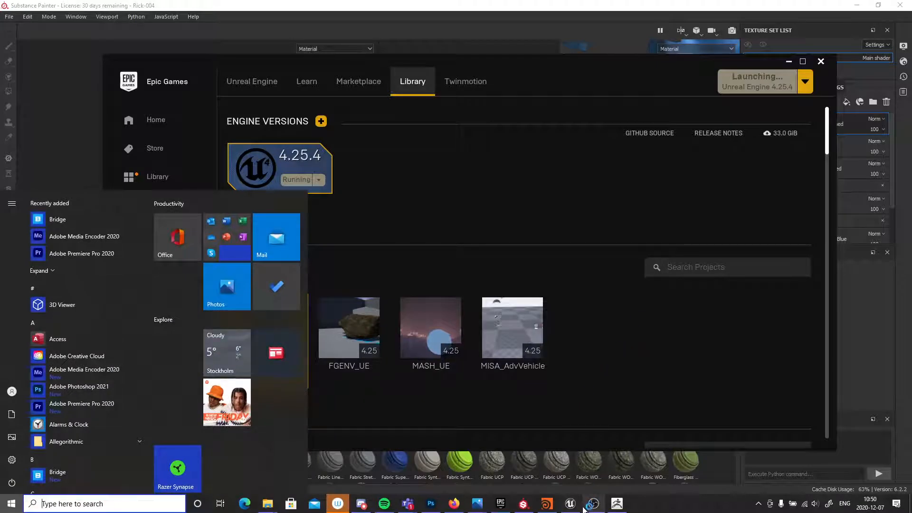
mouse_move(583, 509)
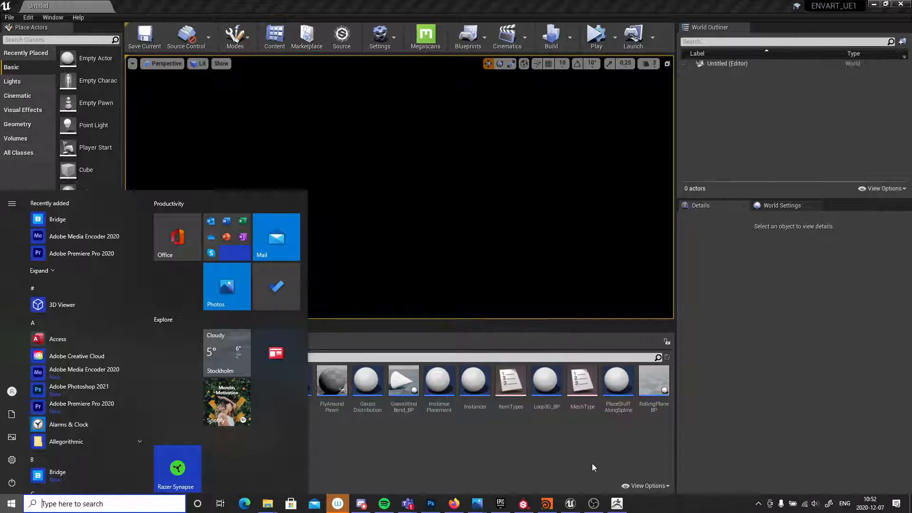
key(super)
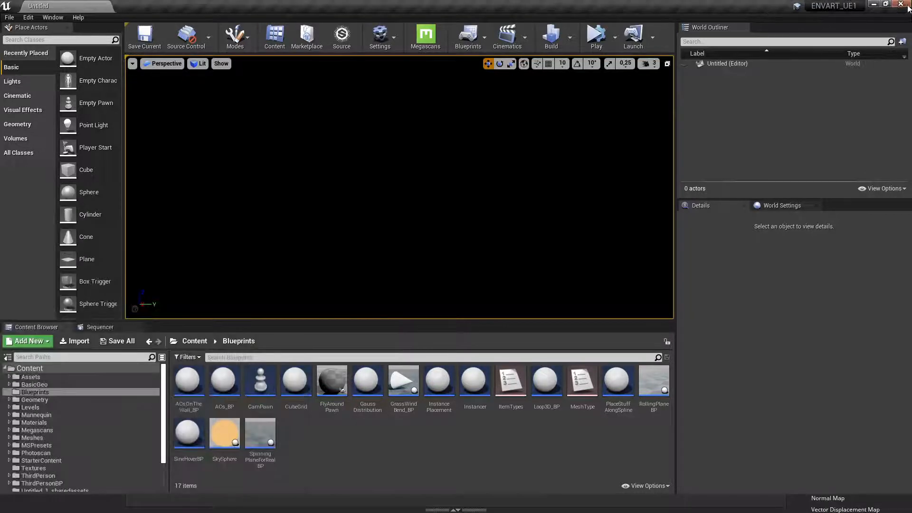
click(903, 5)
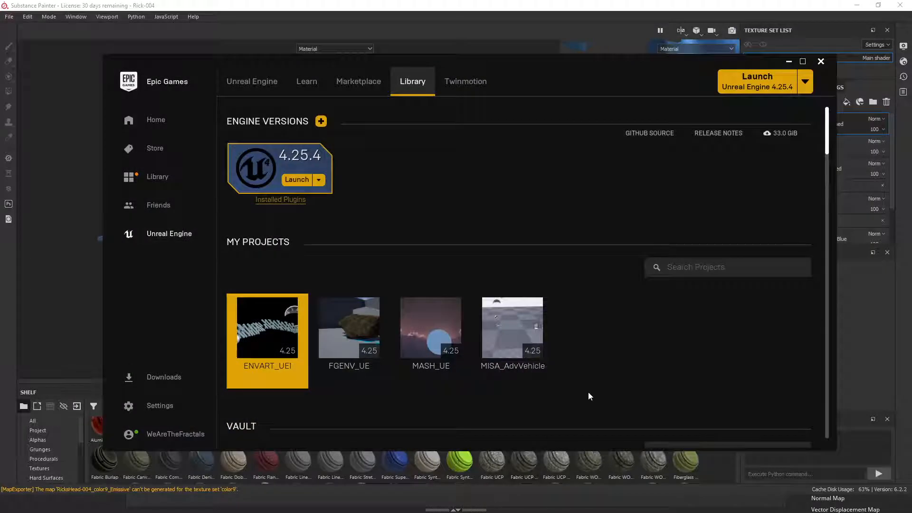
key(super)
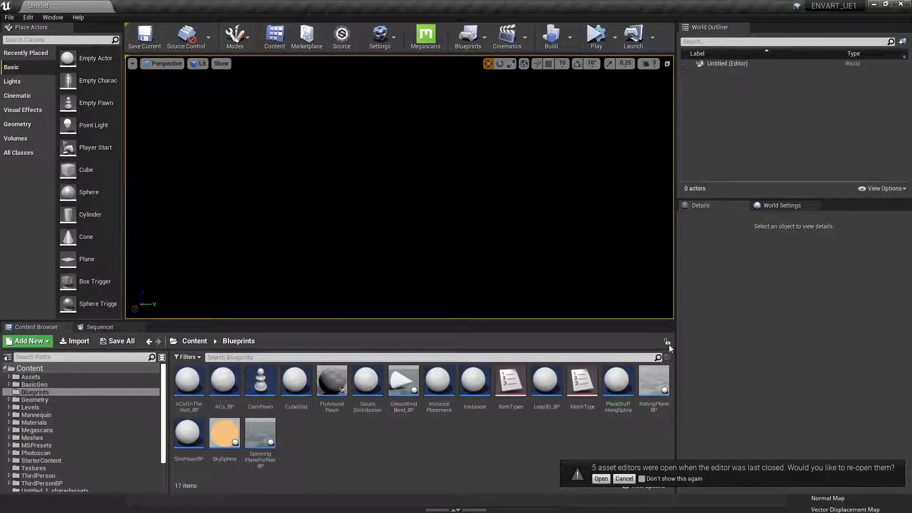
Create a folder named RicksHEad inside Content/Meshes and open it.
click(38, 437)
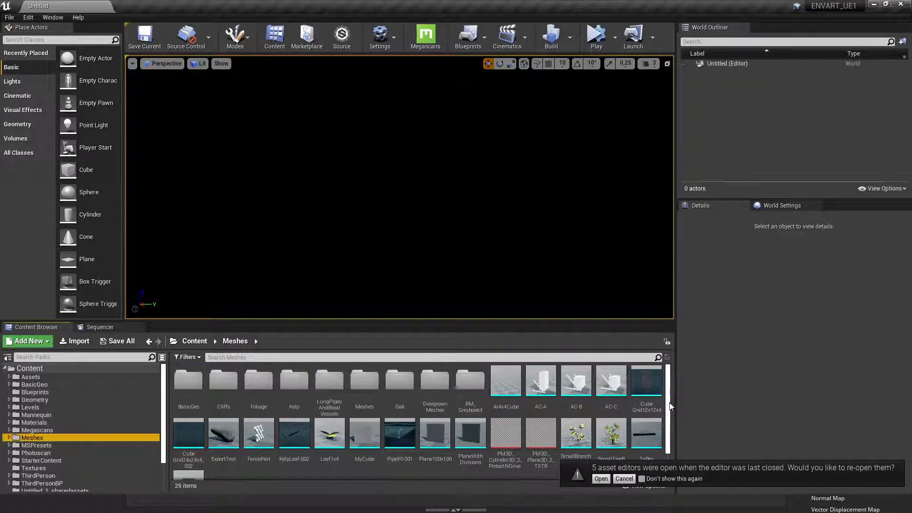
scroll(456, 455, down, 2)
right_click(309, 458)
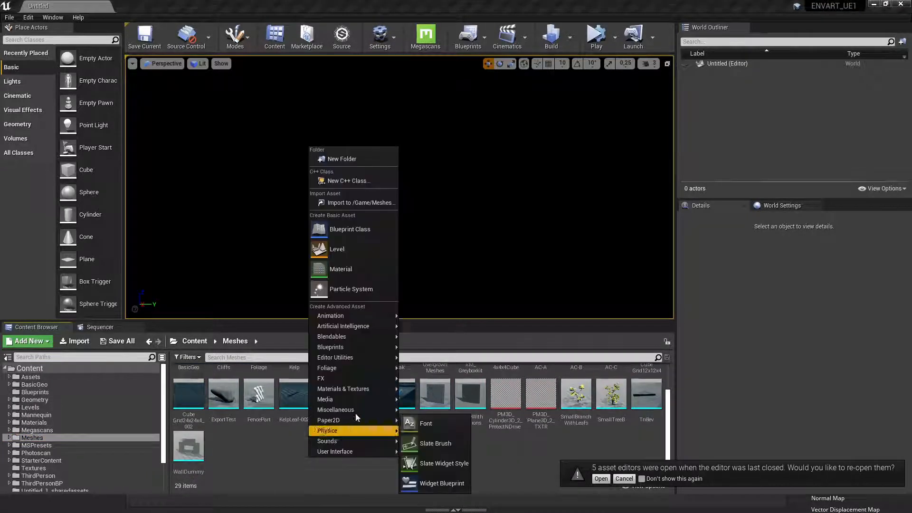
click(361, 166)
text(Ri)
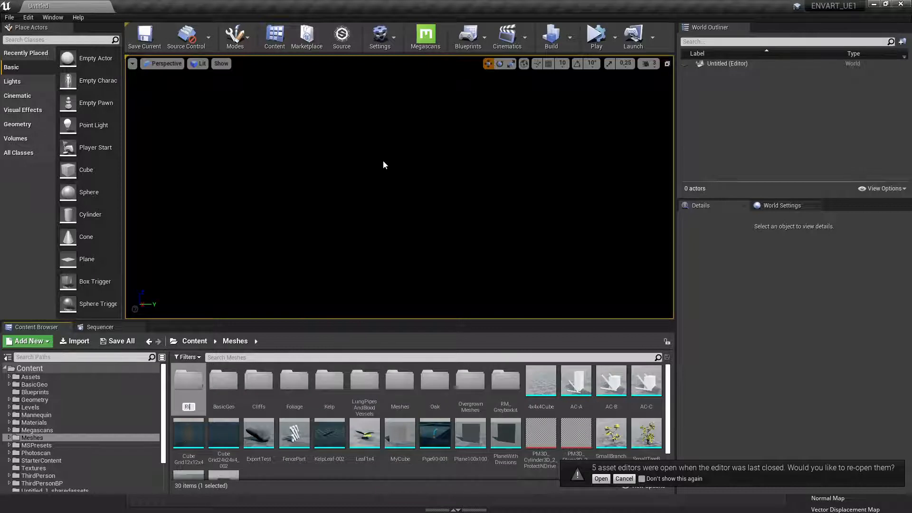
text(cksHead)
key(Return)
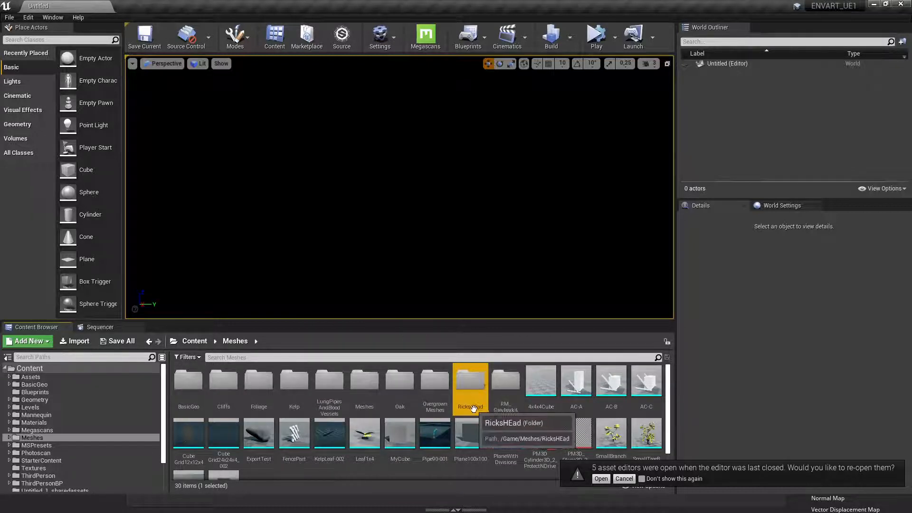
click(474, 410)
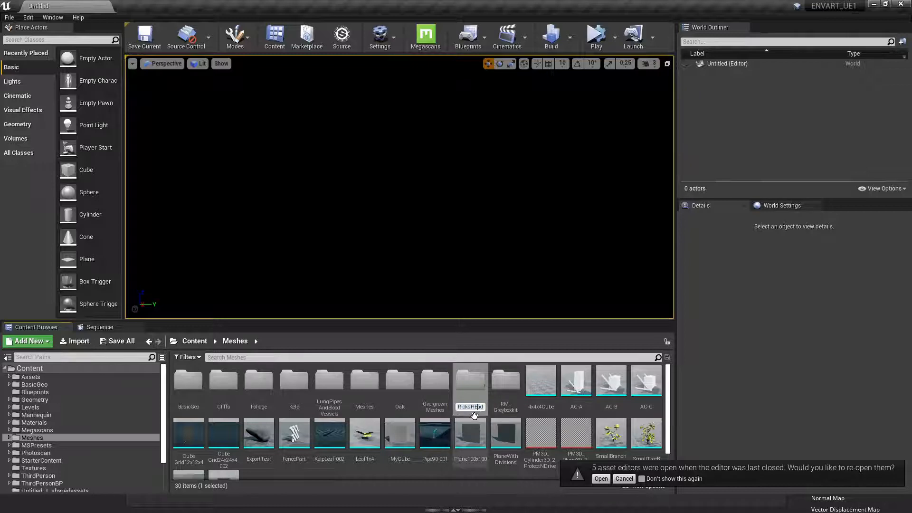
key(Return)
double_click(474, 388)
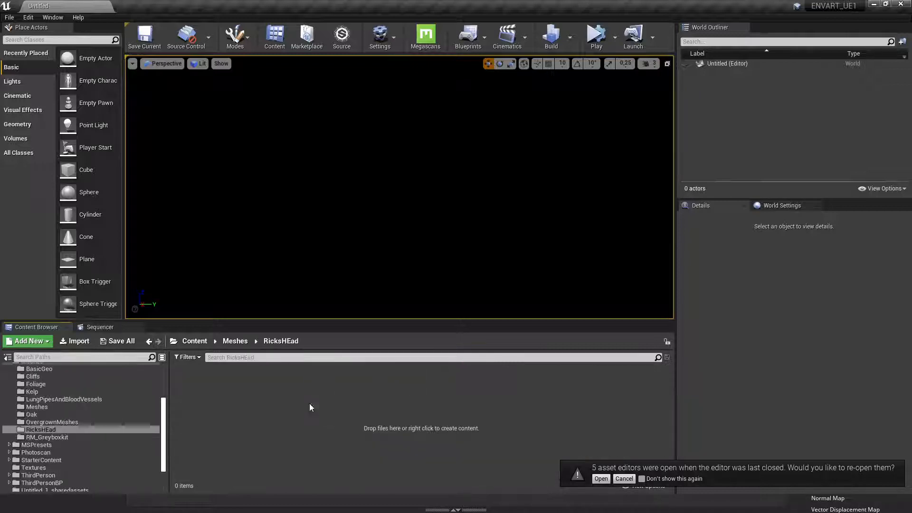
Import RicksHead-005.fbx from ENVART/ENVART_FBX into the RicksHEad folder with Auto Generate Collision turned off.
right_click(315, 414)
click(363, 159)
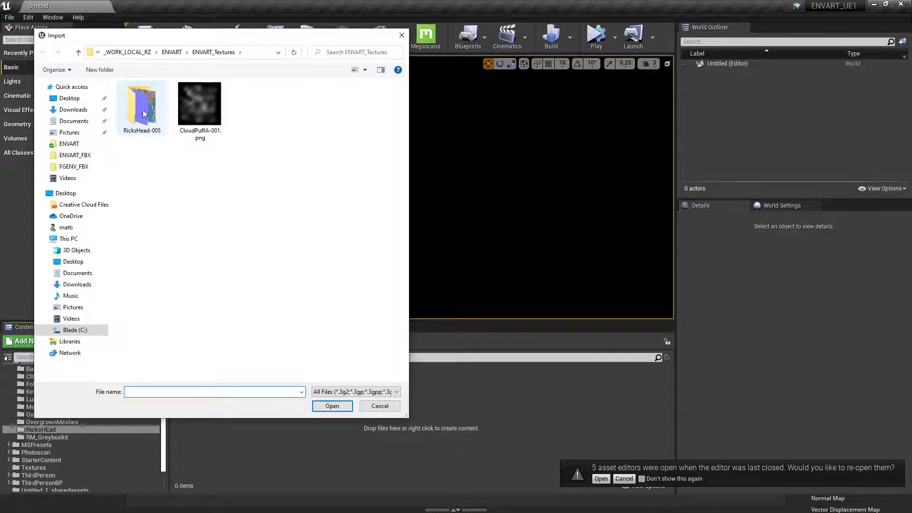
click(171, 52)
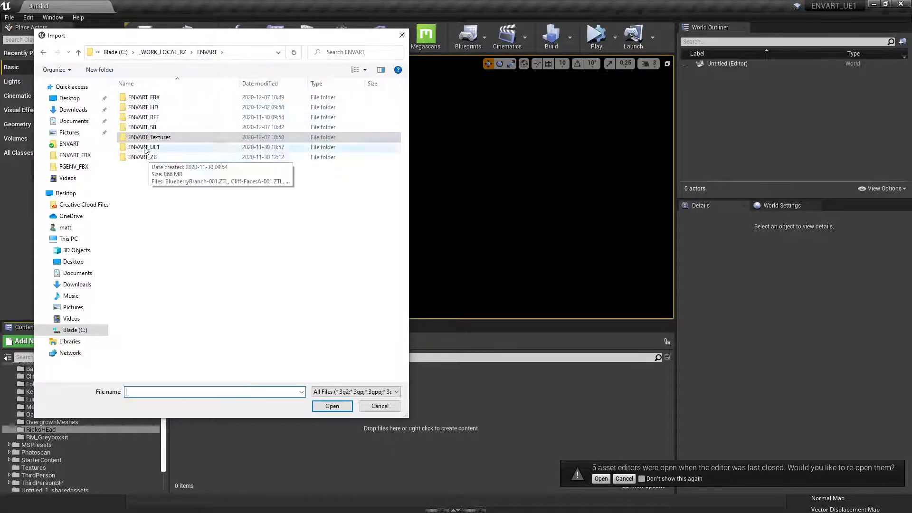
double_click(157, 97)
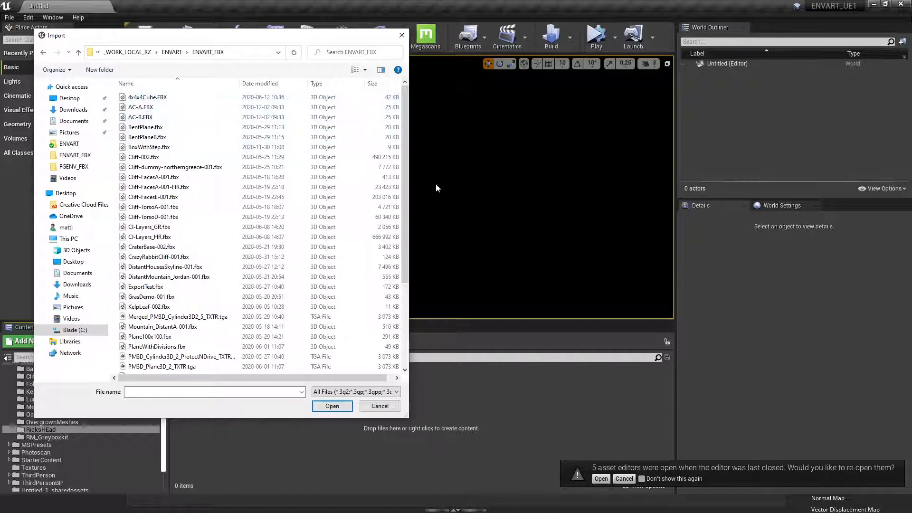
scroll(380, 211, down, 4)
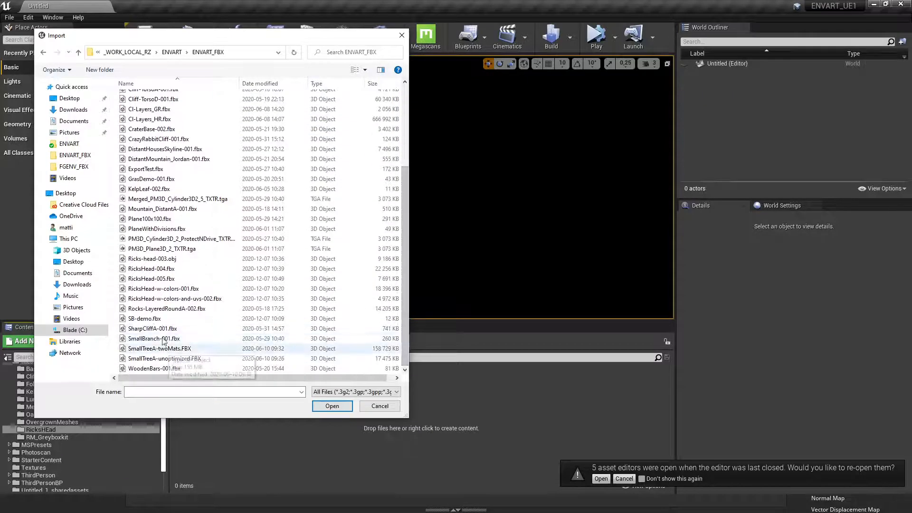
double_click(157, 278)
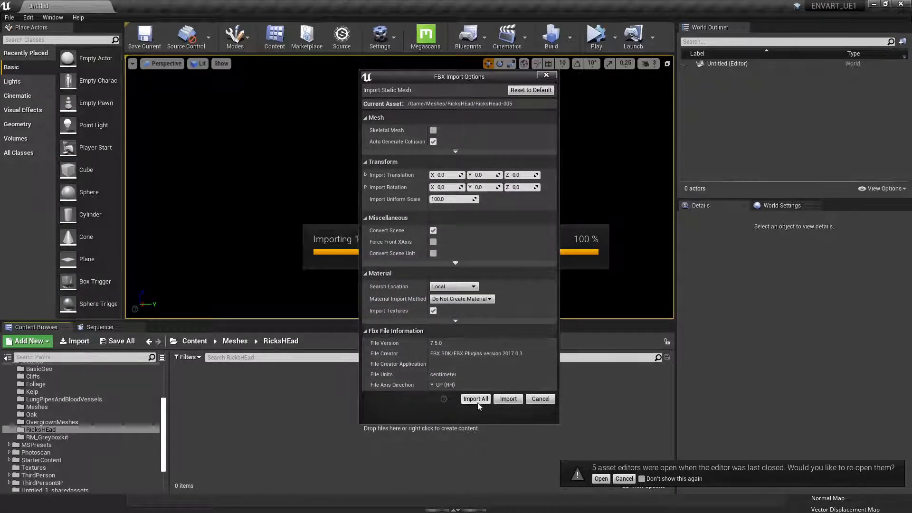
click(433, 142)
click(509, 399)
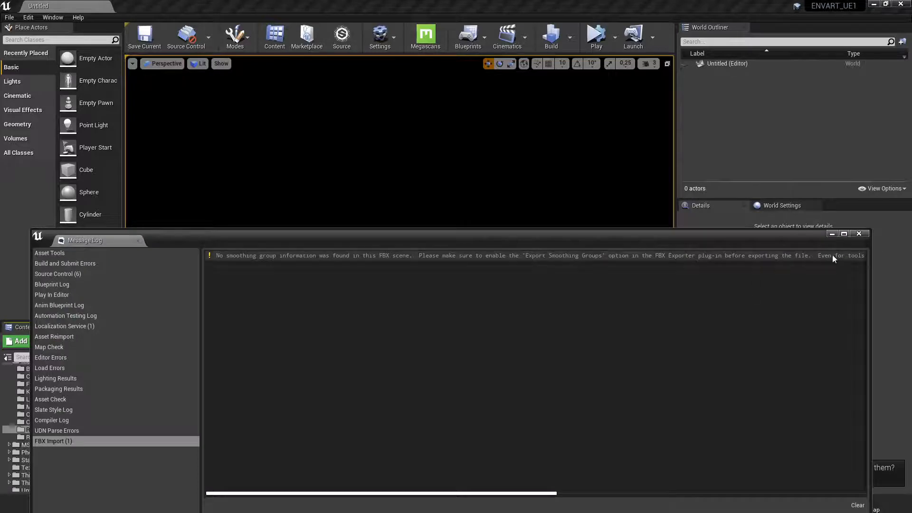
click(858, 233)
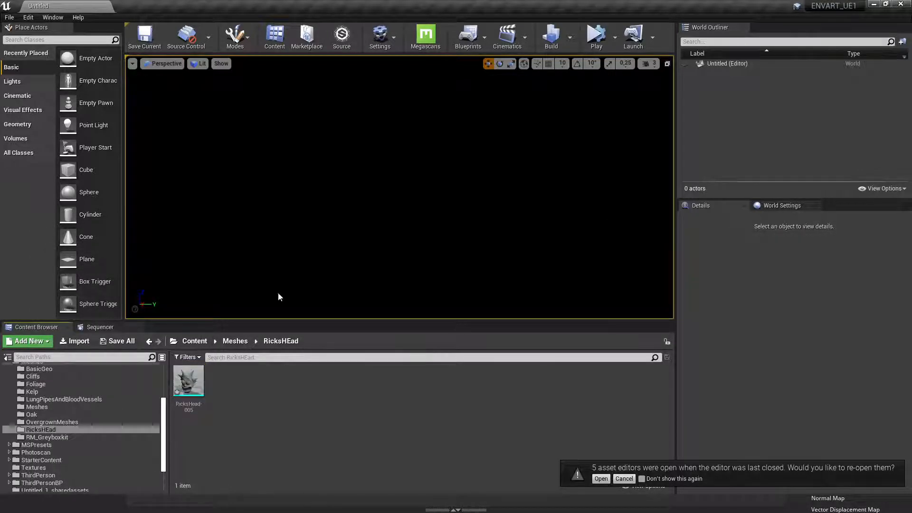
Place the RicksHead-005 mesh in the level and set its location to X 0, Y 0, Z 0.
drag(189, 380, 370, 169)
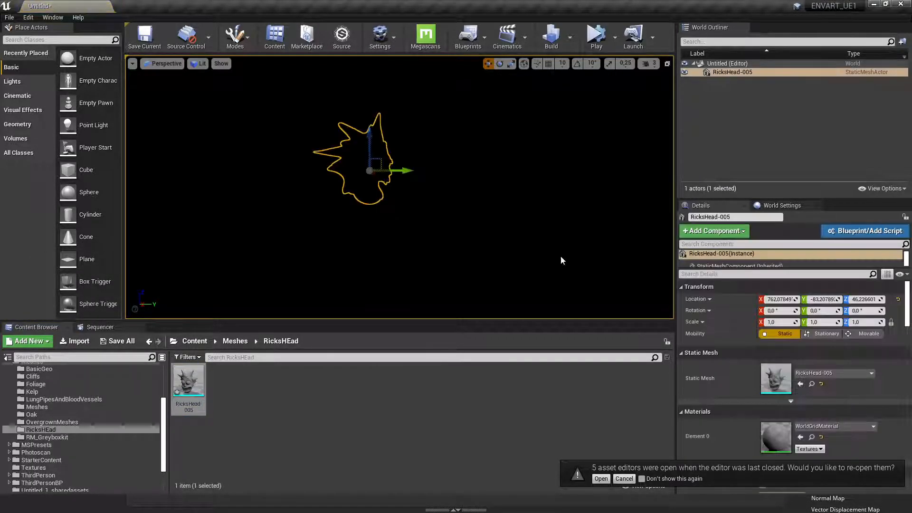
click(786, 299)
text(0)
key(Tab)
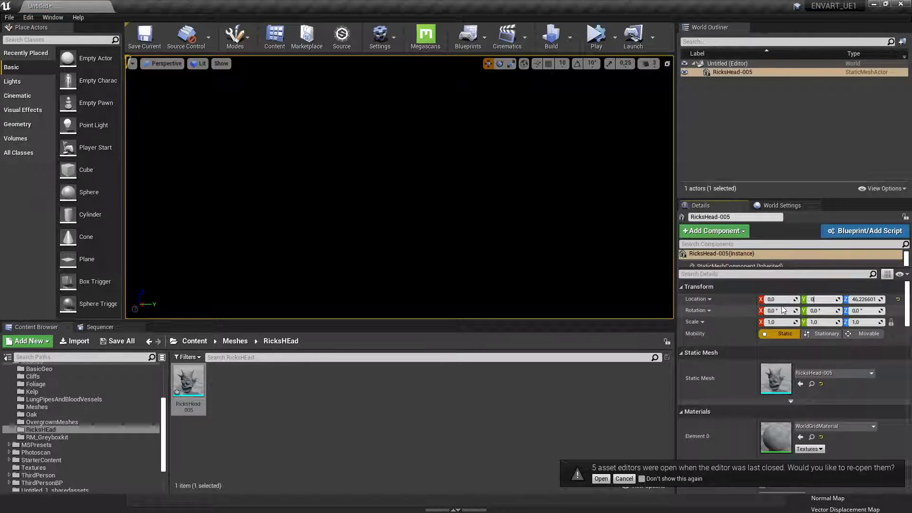
text(0)
key(Tab)
text(0)
key(Return)
key(f)
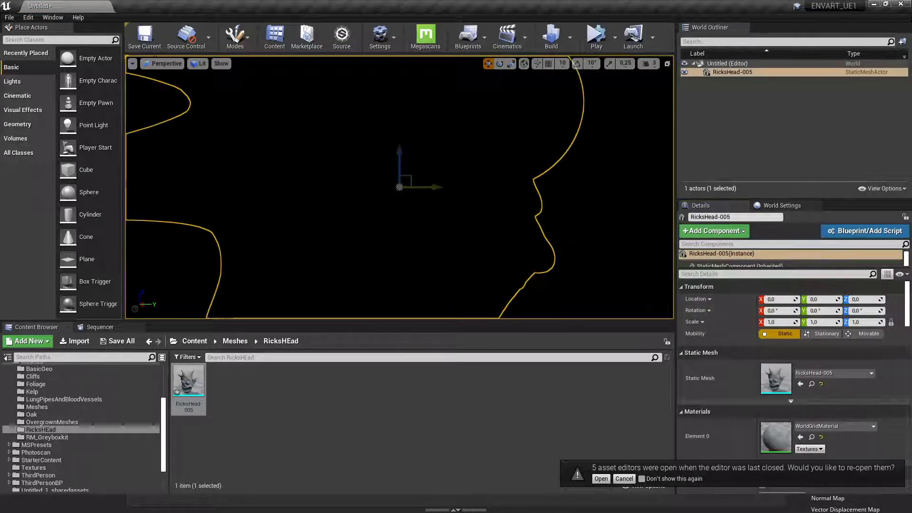
alt+drag(437, 223, 380, 223)
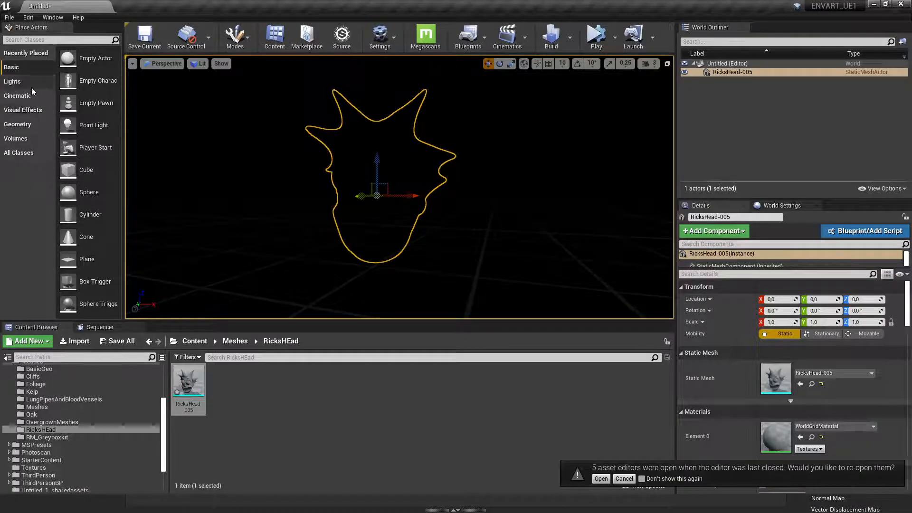
Add a Sky Light beside the head, set its source type to SLS Specified Cubemap and assign DaylightAmbientCubemap as its cubemap.
click(13, 81)
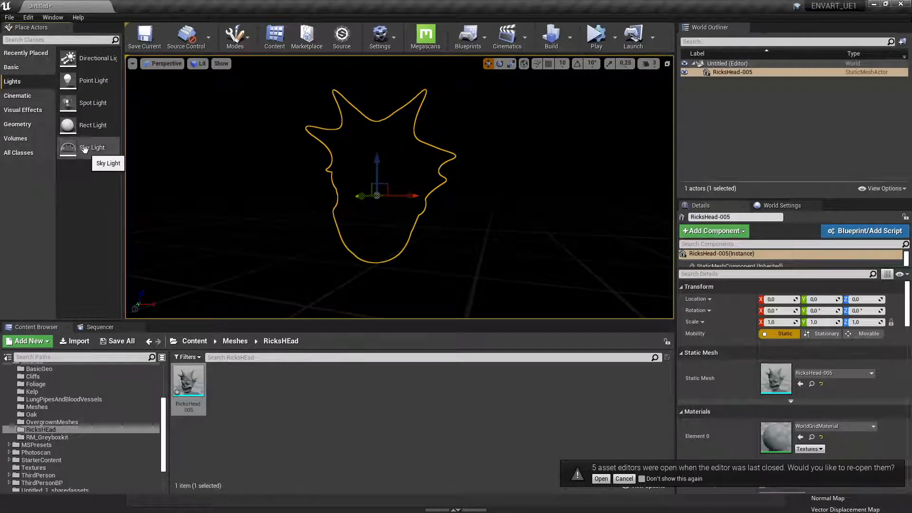
drag(90, 147, 568, 252)
click(787, 365)
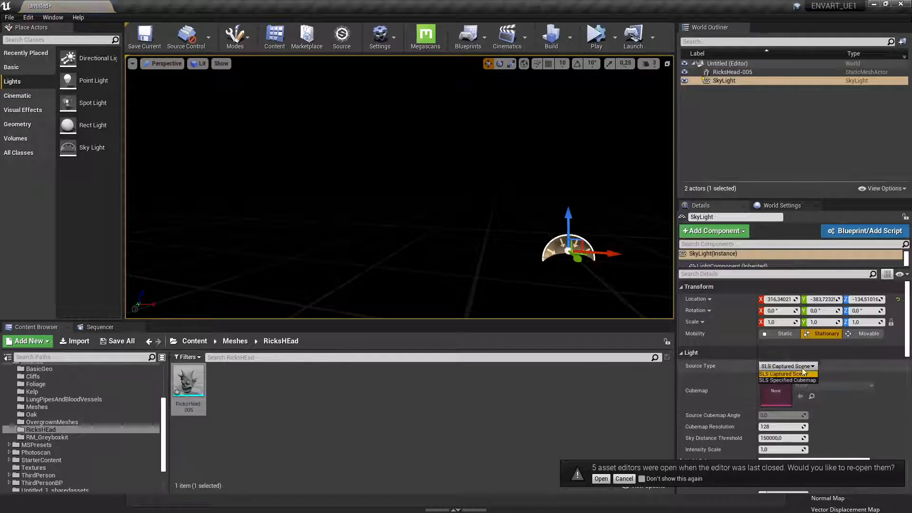
click(789, 374)
click(825, 395)
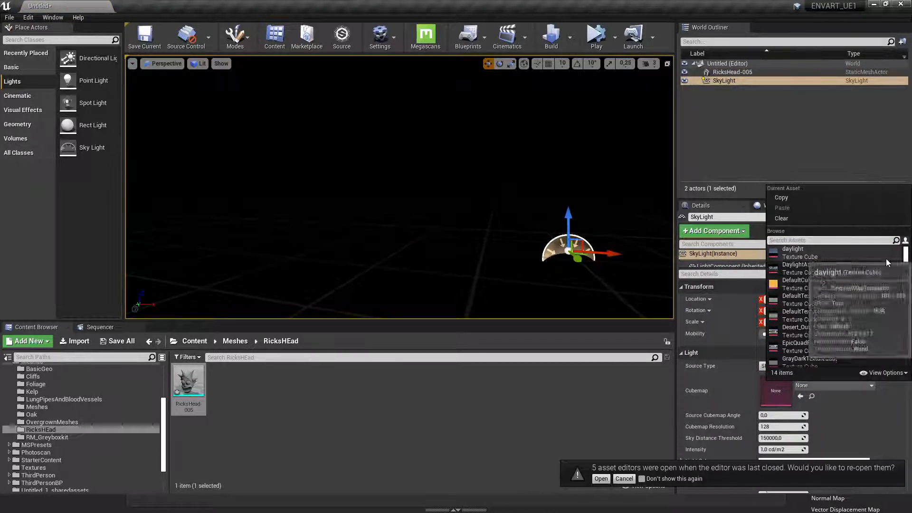
click(822, 273)
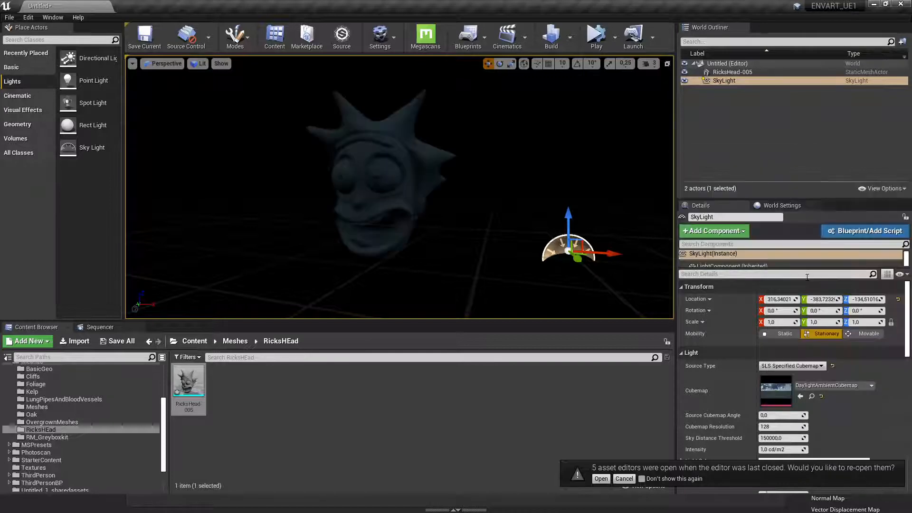
Set the Sky Light's intensity to 5.0 cd/m2, check the lit head from several angles and deselect the light.
click(784, 450)
text(3)
key(Return)
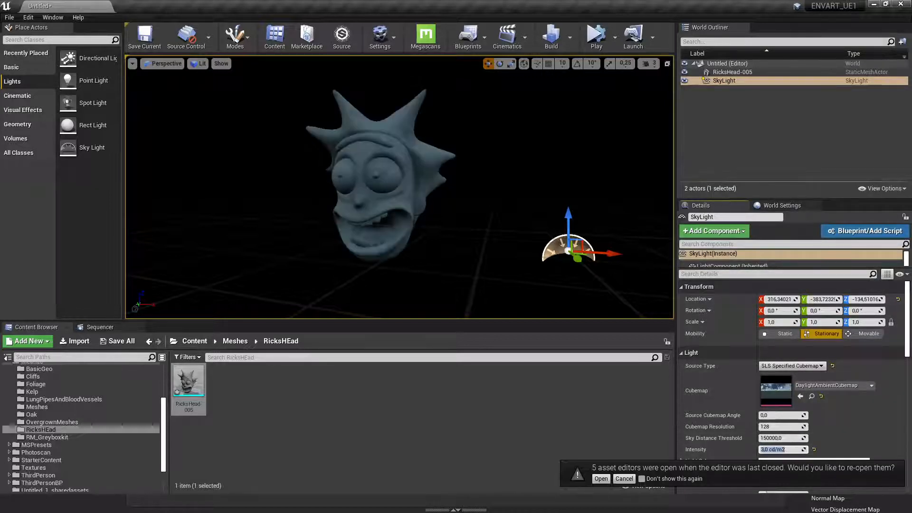
text(5)
key(Return)
alt+drag(470, 173, 623, 176)
alt+right_drag(469, 172, 504, 172)
alt+drag(469, 173, 392, 176)
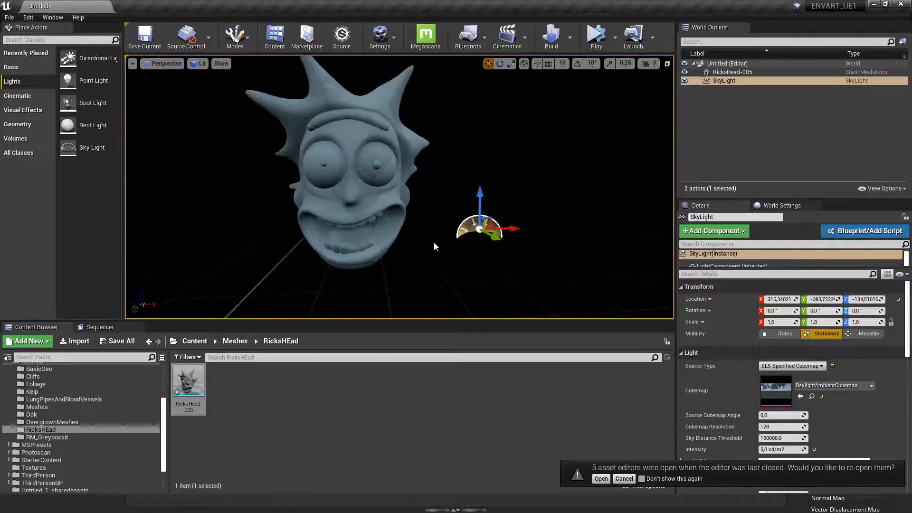
click(432, 246)
click(305, 409)
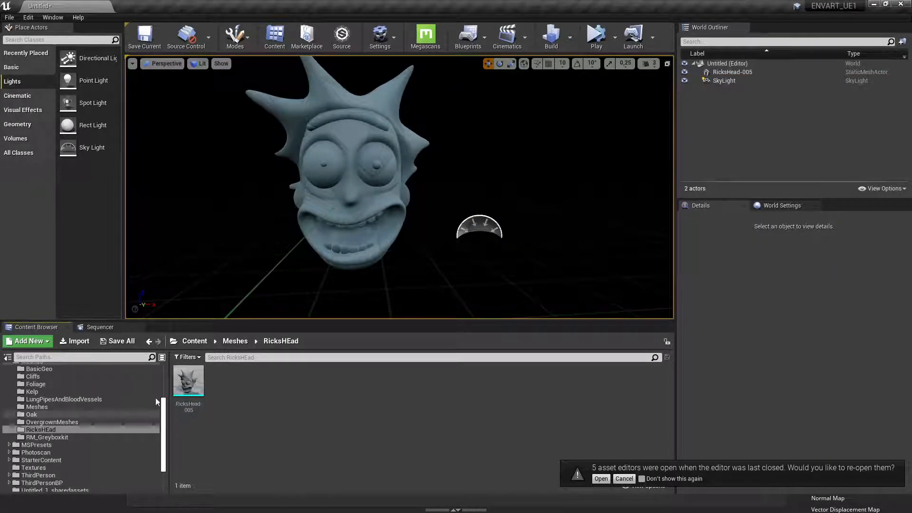
Review the Substance Painter basics and UE4 Master materials slides in the Photoshop presentation, and return to the Unreal Editor.
scroll(113, 404, up, 3)
key(alt+Tab)
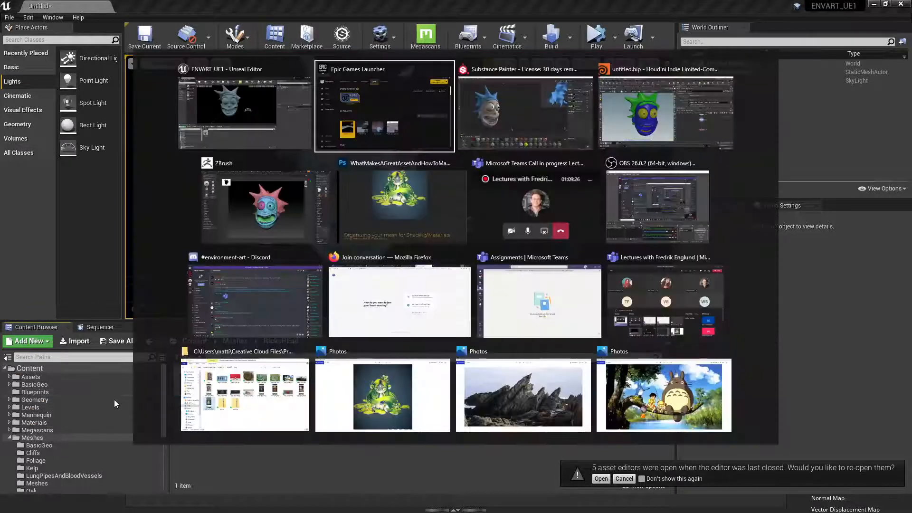
key(alt+Tab)
key(alt+Tab)
key(alt+Tab)
key(alt+Tab)
key(alt+Tab)
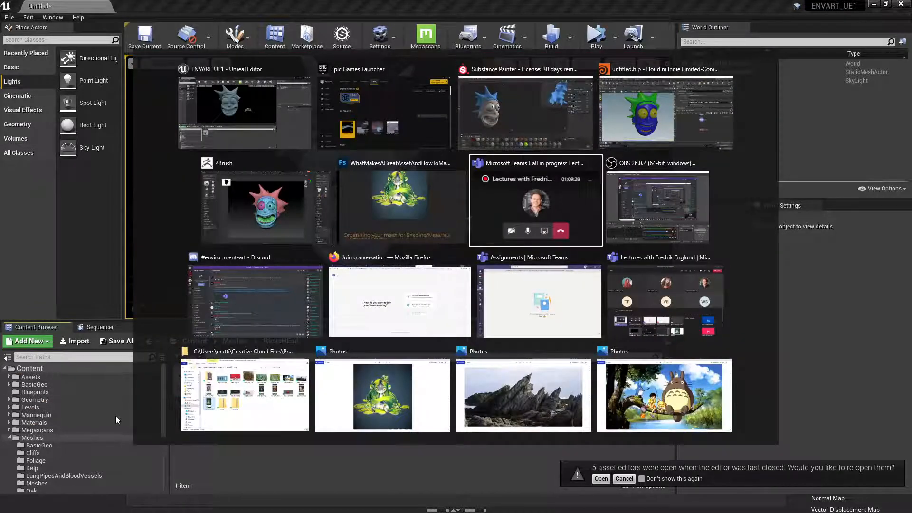
key(alt+Tab)
key(alt+Tab)
key(alt+Tab)
key(alt+Tab)
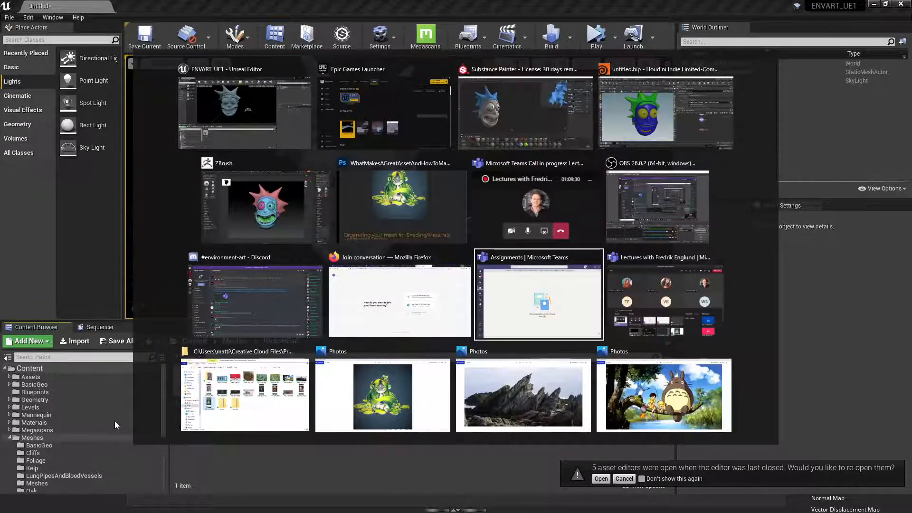
key(alt+shift+Tab)
key(alt+shift+Tab)
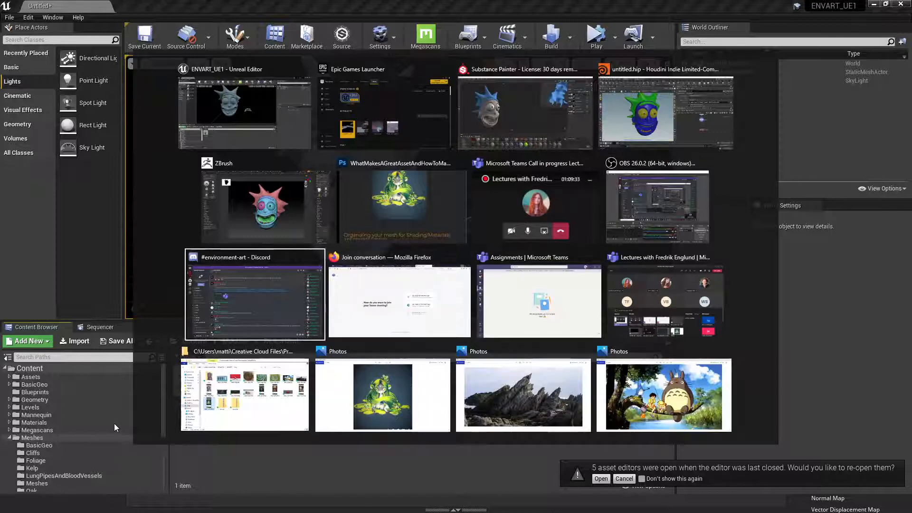
key(alt+Tab)
key(alt+Tab)
key(alt+Tab)
key(alt+shift+Tab)
key(alt+shift+Tab)
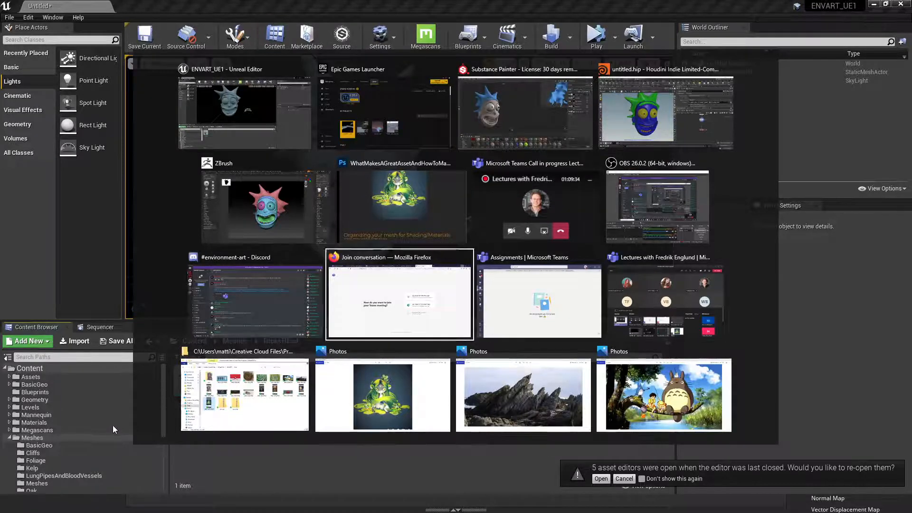
key(alt+shift+Tab)
key(alt+shift+Tab)
key(alt+shift+Tab)
key(alt+shift+Tab)
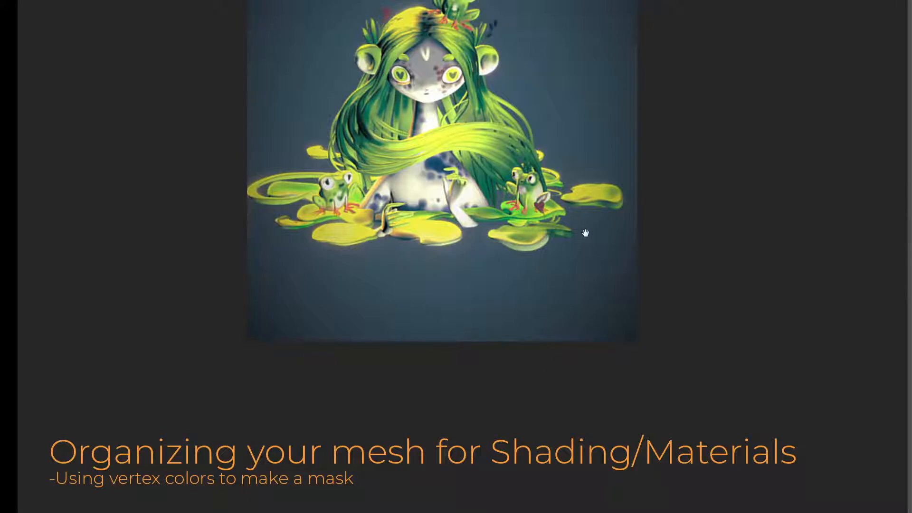
scroll(586, 233, down, 10)
scroll(490, 230, down, 4)
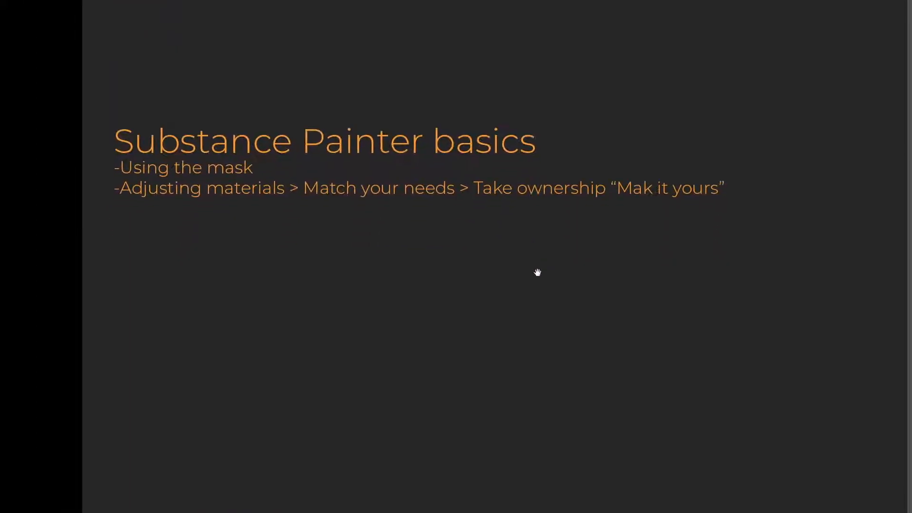
scroll(537, 273, down, 10)
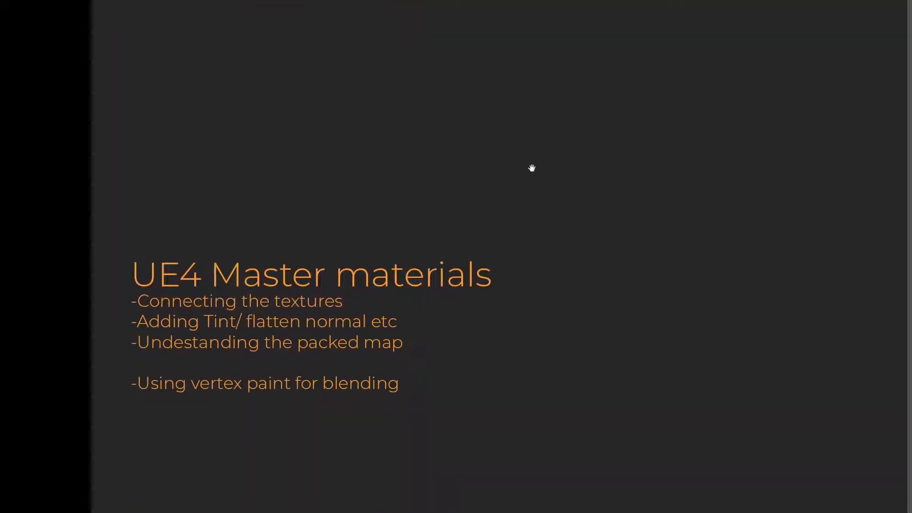
scroll(532, 168, down, 3)
key(alt+Tab)
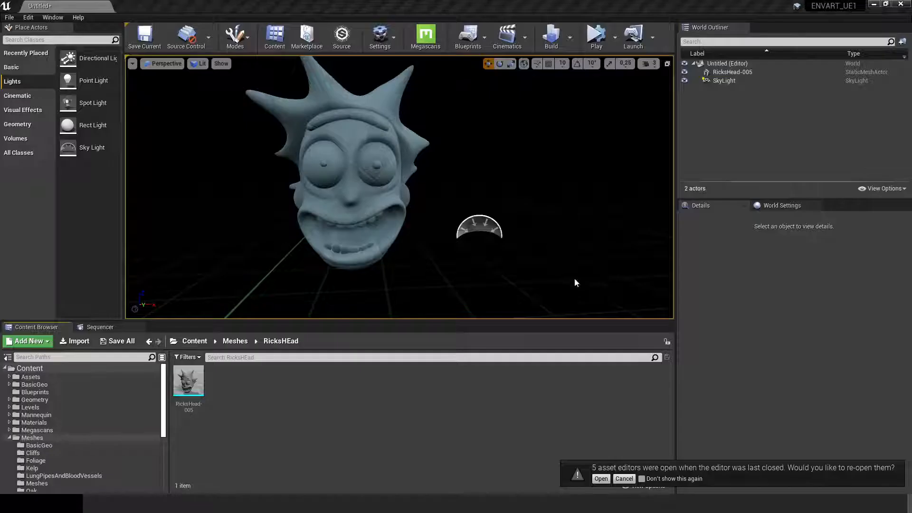
Import the BaseColor, Normal and OcclusionRoughnessMetallic PNGs from ENVART_Textures/RicksHead-005 into the RicksHEad folder, accepting the Normal texture as a normal map.
mouse_move(346, 188)
alt+mouse_down()
mouse_move(427, 187)
mouse_move(355, 196)
alt+mouse_up()
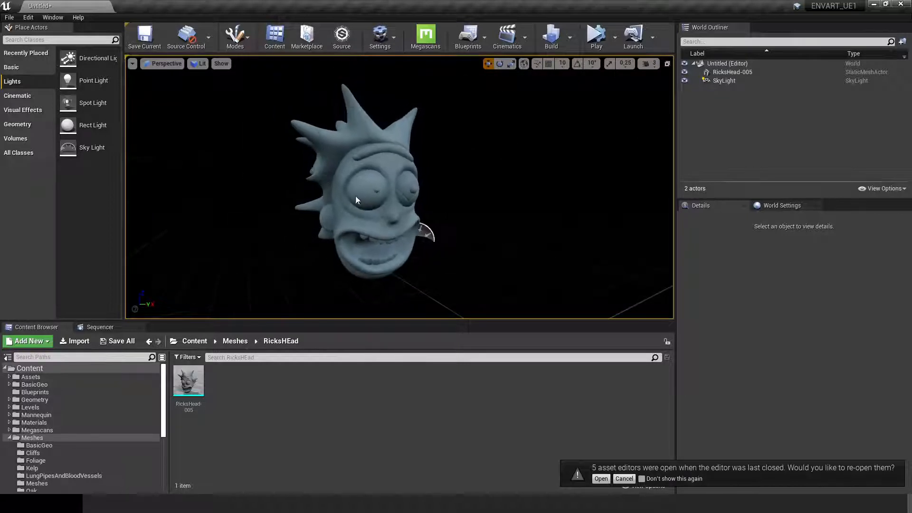
right_click(277, 389)
click(323, 129)
click(175, 55)
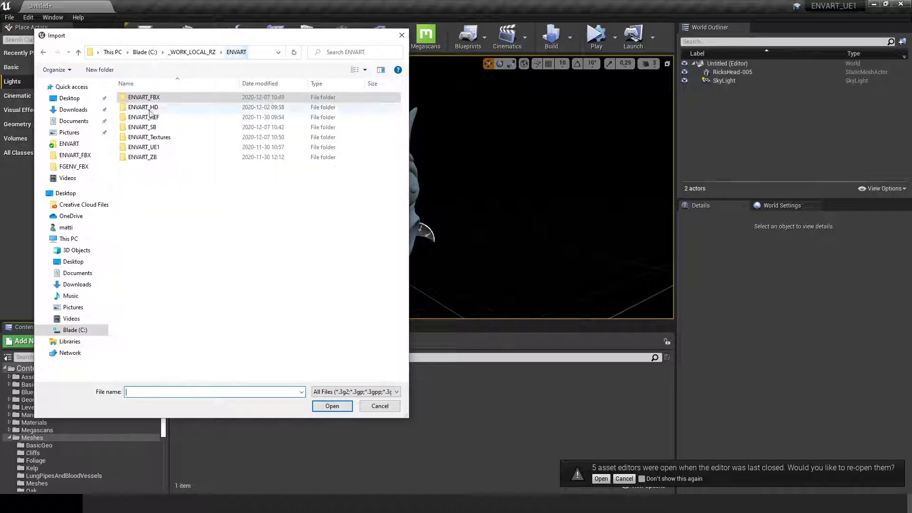
double_click(149, 136)
double_click(142, 109)
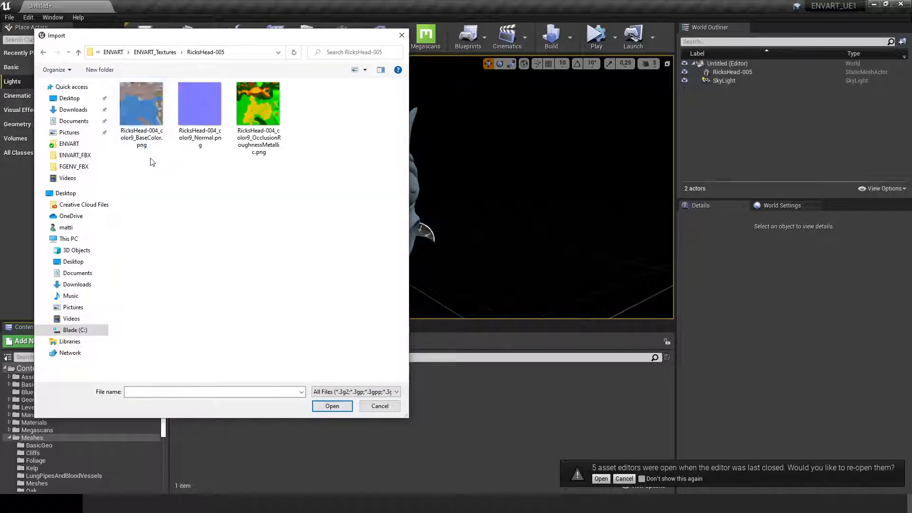
click(143, 121)
shift+click(259, 120)
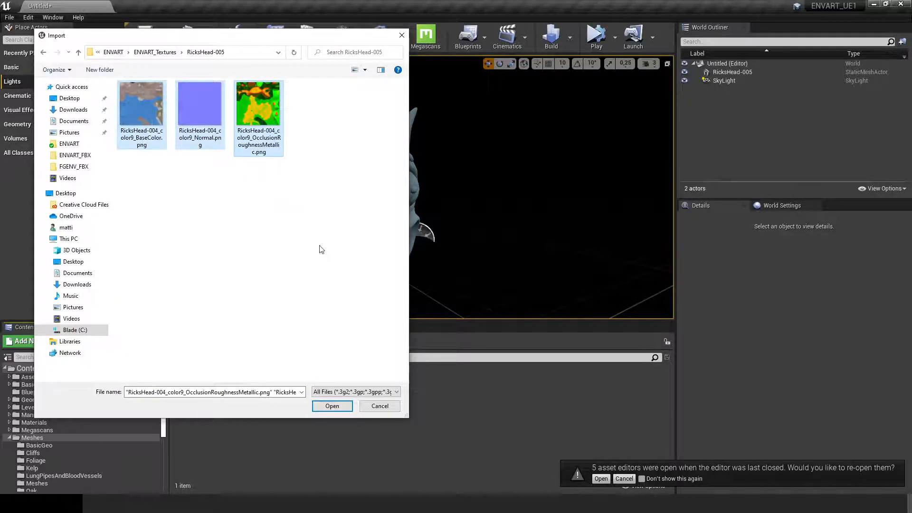
click(335, 407)
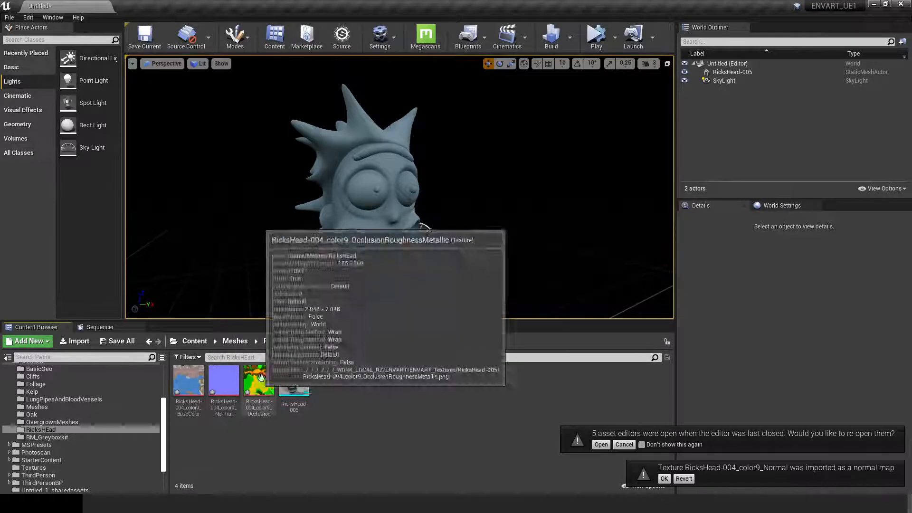
click(664, 478)
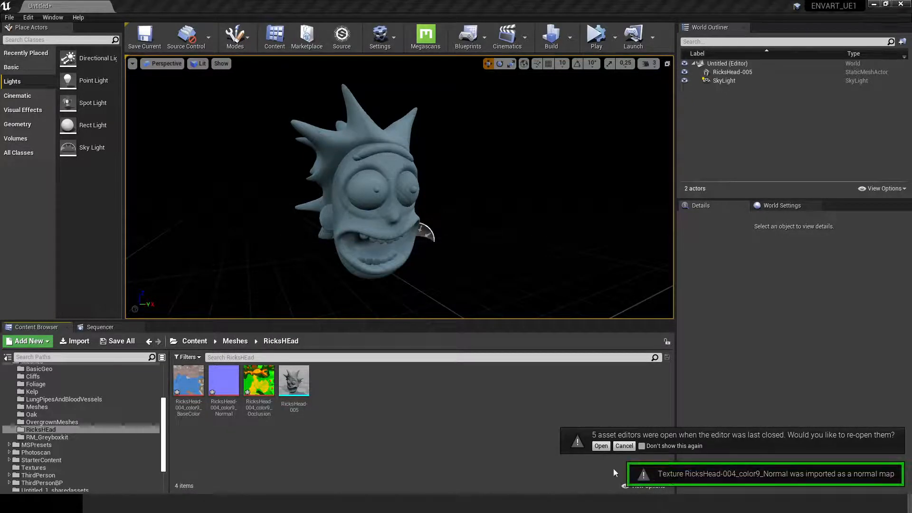
Turn off sRGB for the OcclusionRoughnessMetallic texture, save it and close its texture editor.
double_click(257, 376)
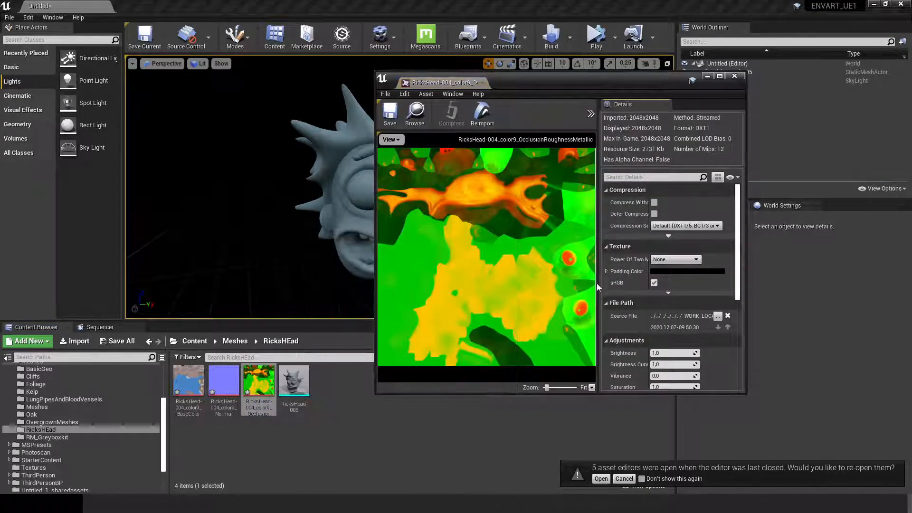
click(654, 283)
click(390, 112)
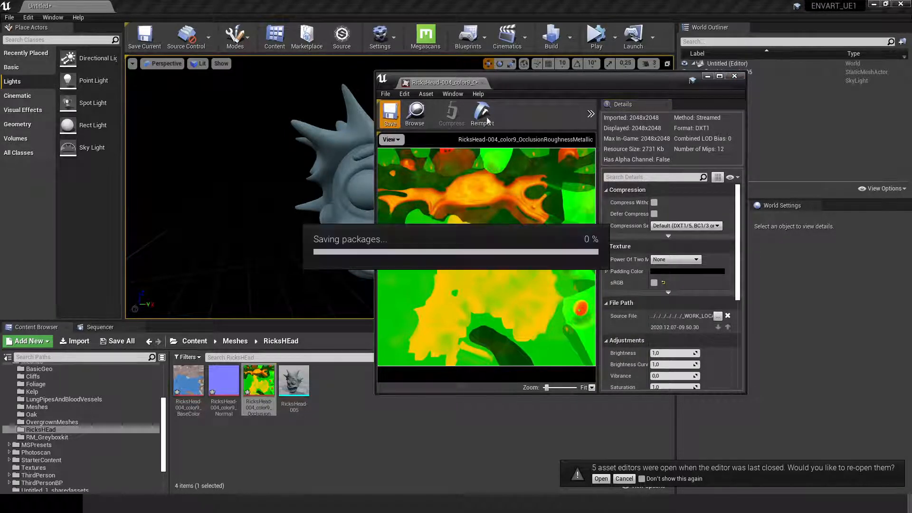
click(736, 77)
click(343, 429)
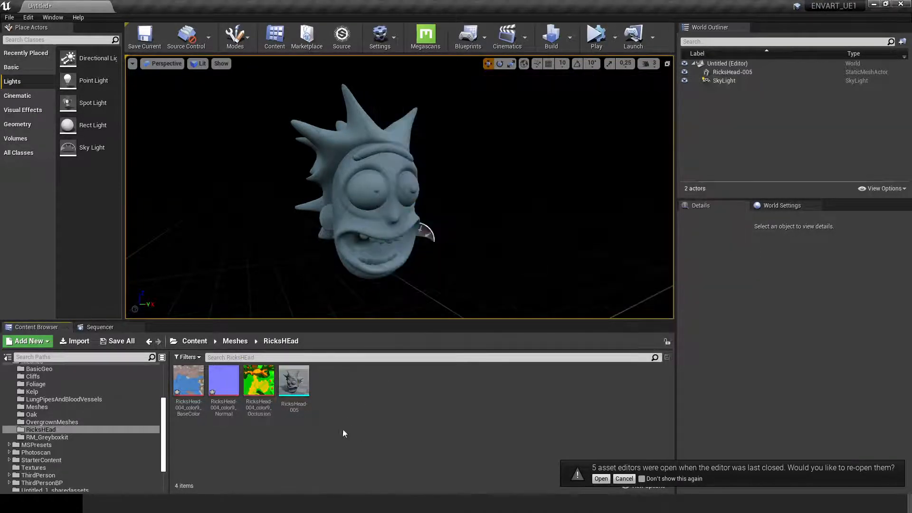
Look through the assets in the Materials folder and return to the RicksHEad folder.
right_click(373, 396)
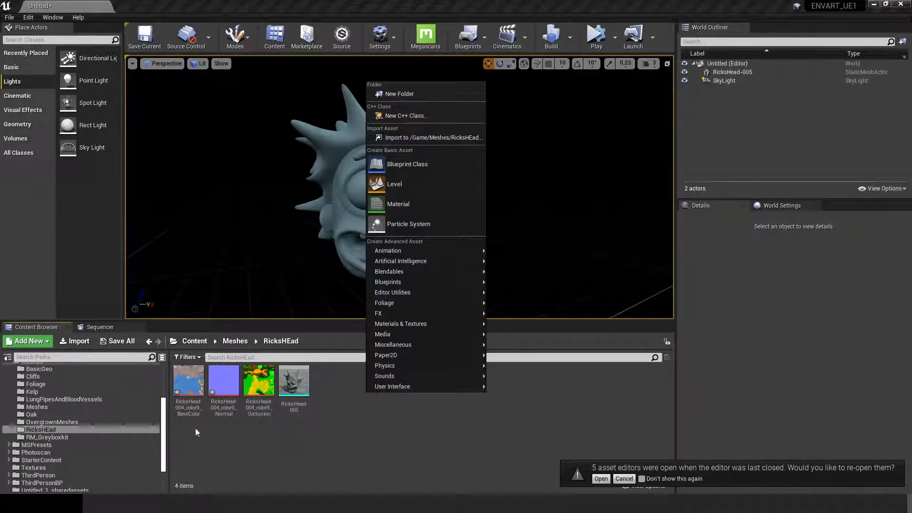
drag(164, 416, 165, 395)
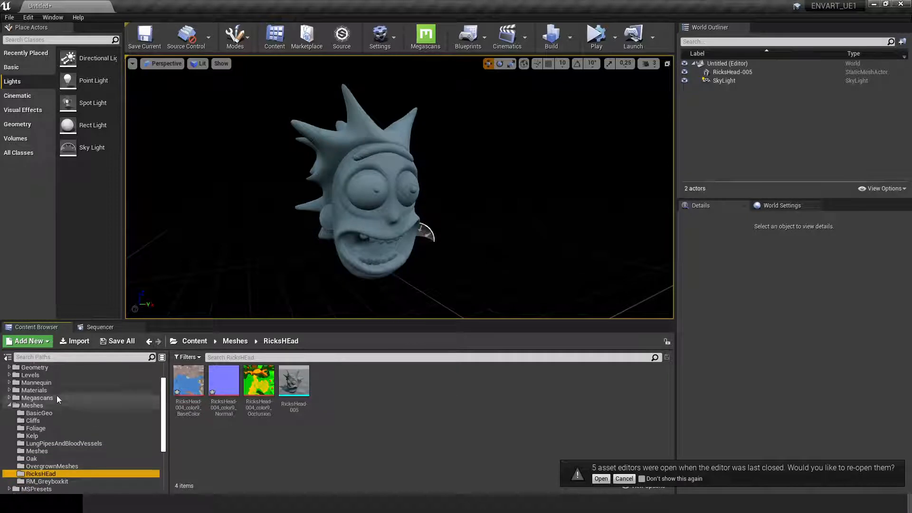
click(51, 391)
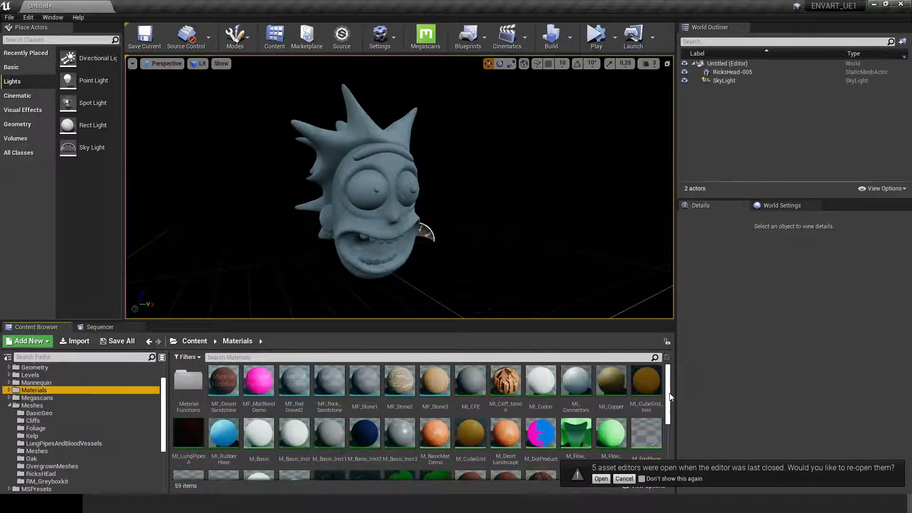
drag(669, 396, 657, 448)
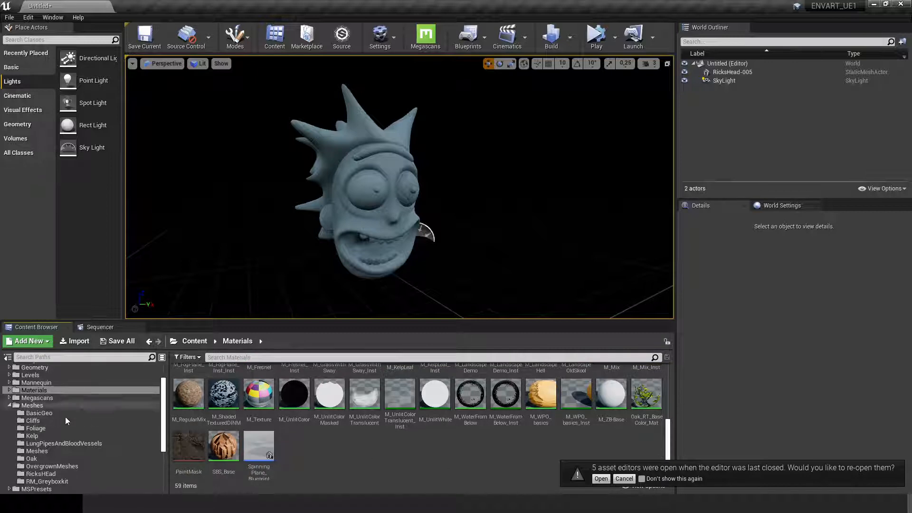
click(61, 475)
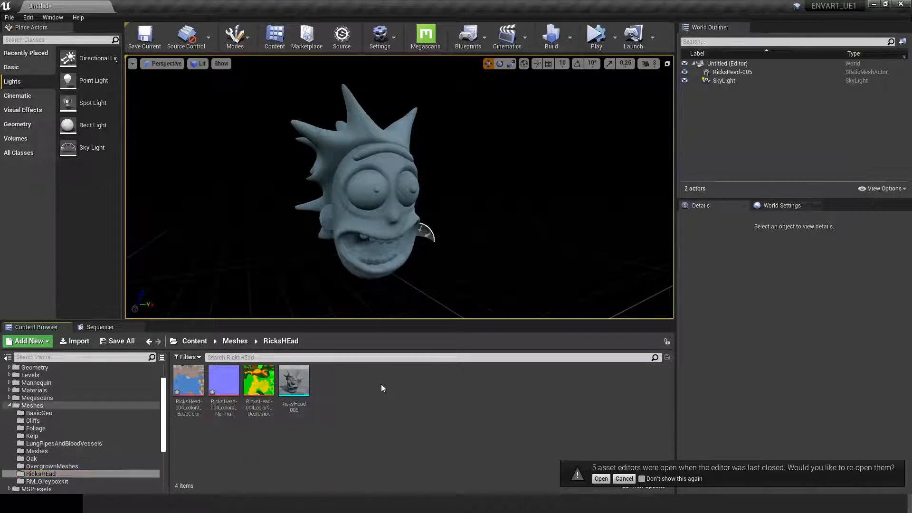
right_click(381, 384)
click(440, 176)
click(188, 386)
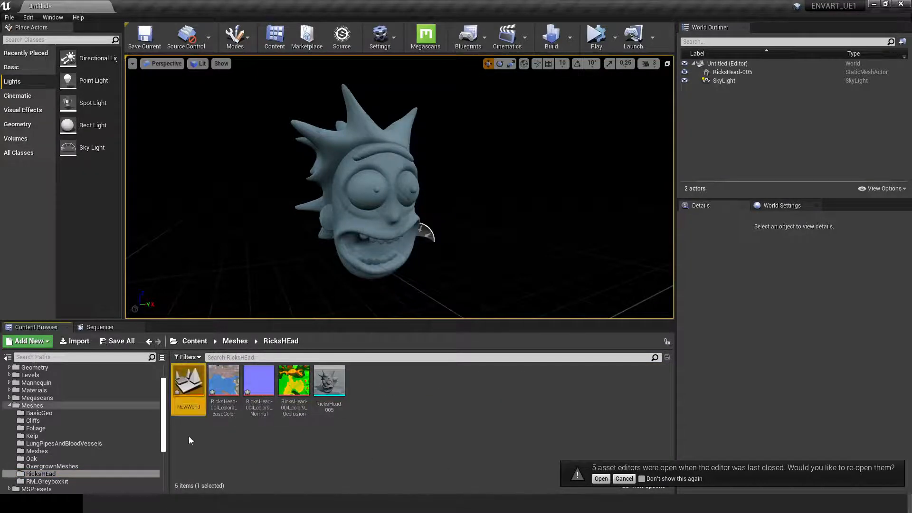
key(Delete)
click(427, 402)
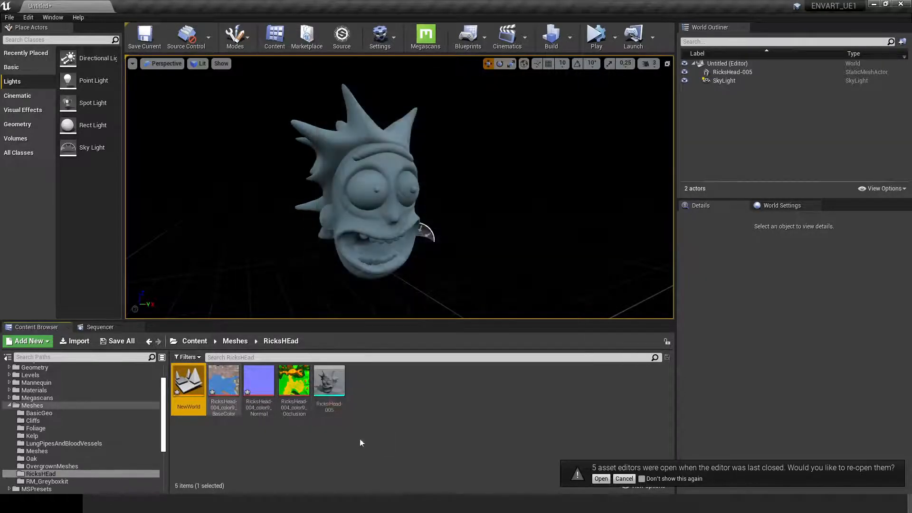
Create a new material named M_PackMapMaster in the RicksHEad folder.
right_click(391, 397)
click(437, 214)
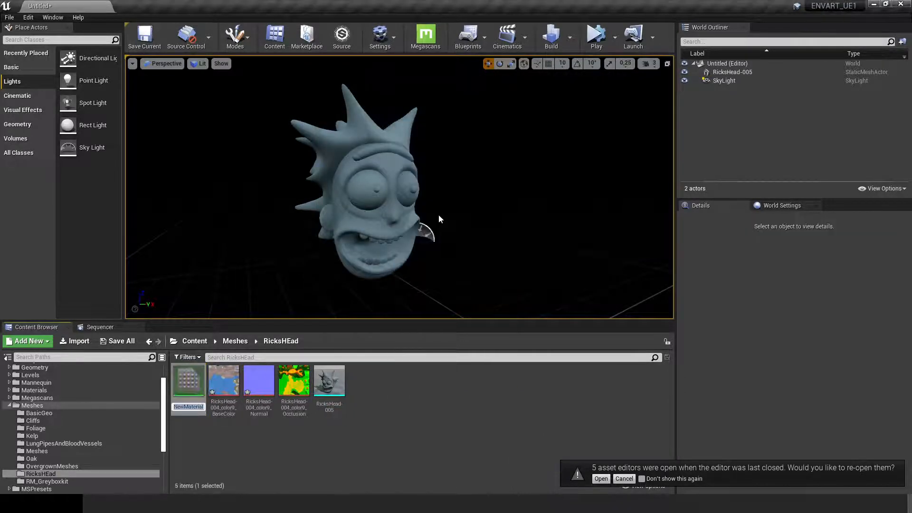
text(MapMaster)
key(Return)
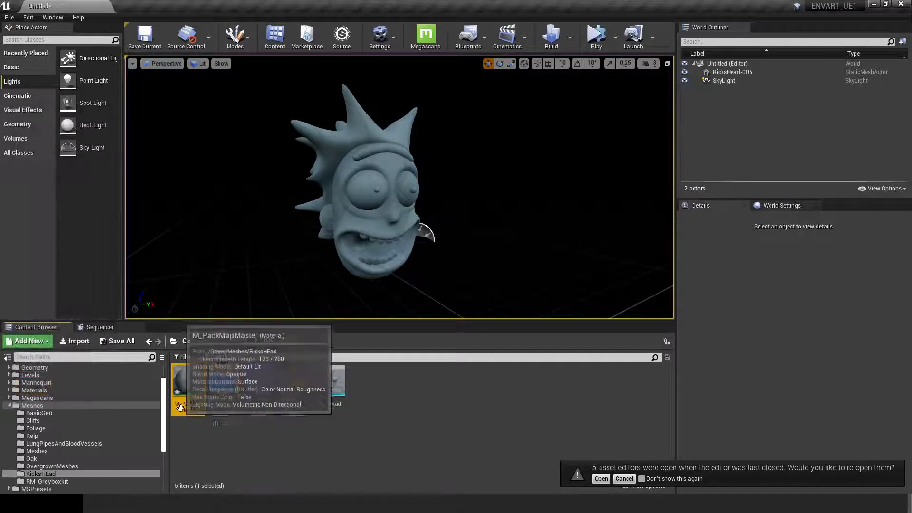
Create a material instance of M_PackMapMaster named MI_RicksHead and apply it to the head in the viewport.
right_click(190, 387)
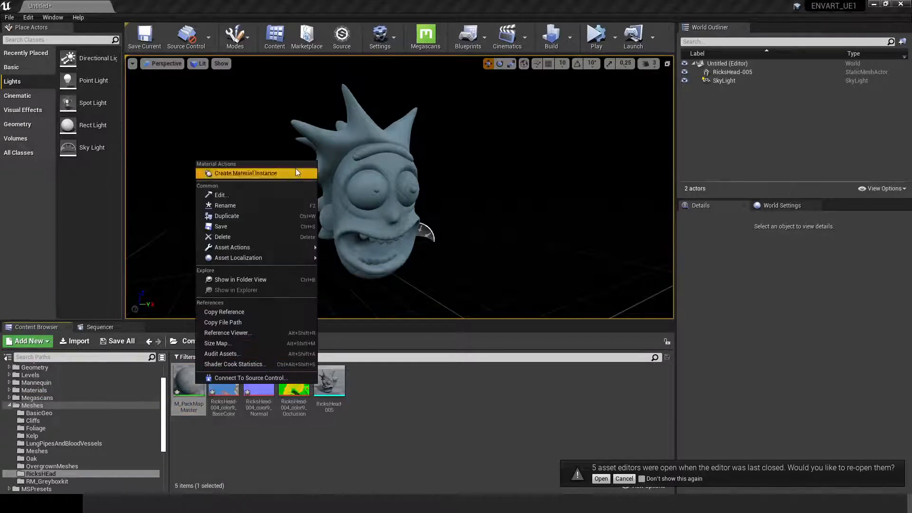
click(275, 175)
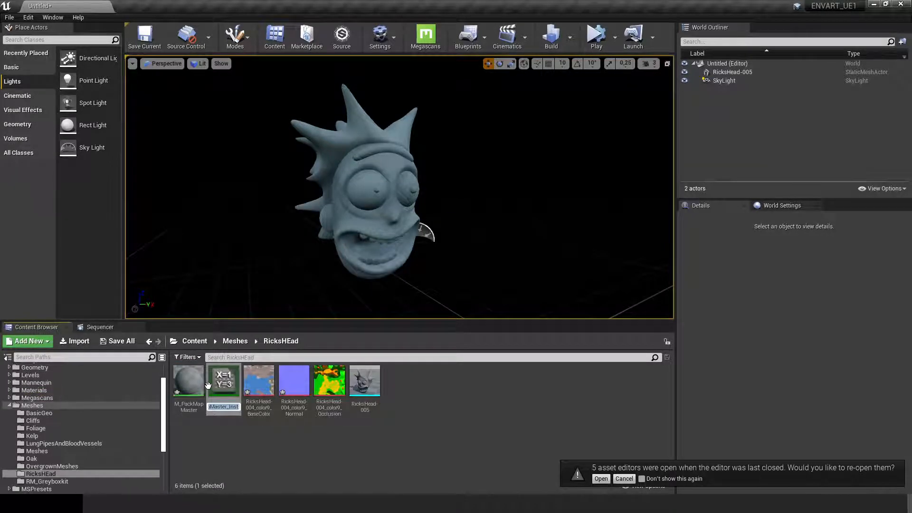
text(B)
text(icksHe)
text(ad)
key(Return)
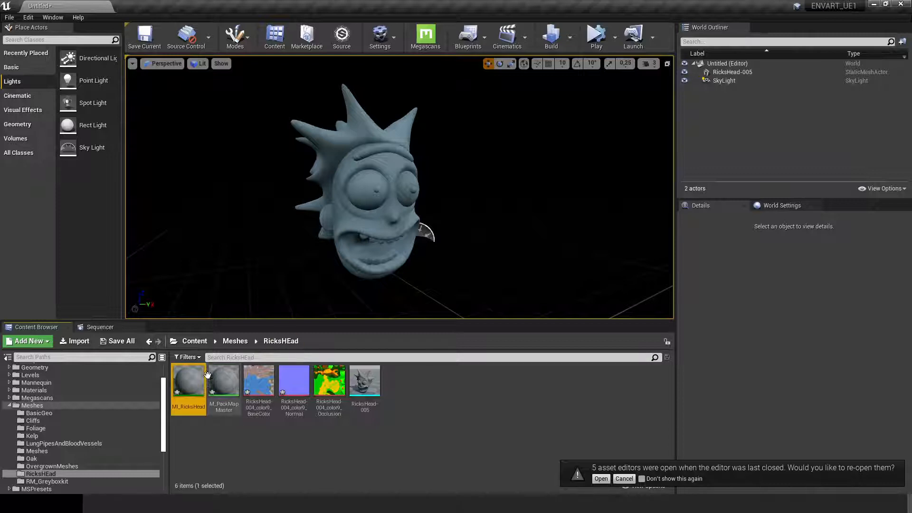
drag(189, 382, 388, 195)
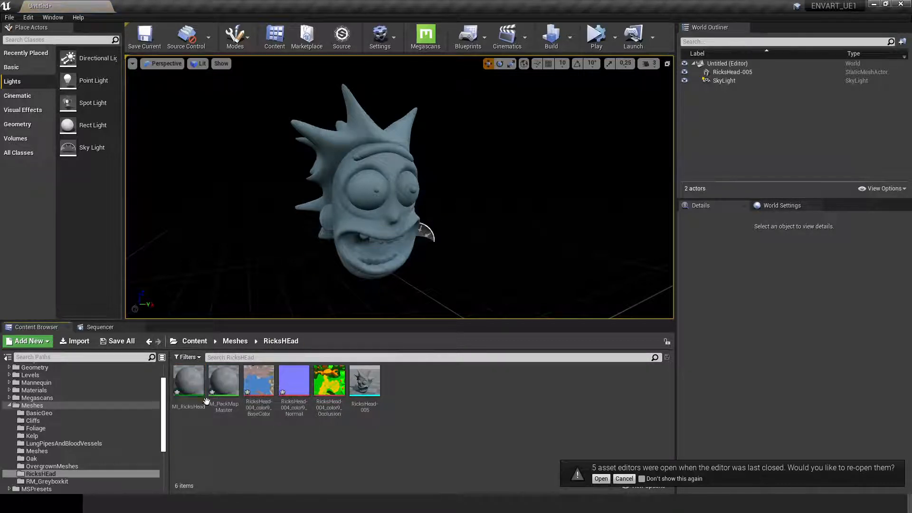
Open the M_PackMapMaster material and set the RicksHead-005 mesh as its preview mesh.
click(224, 382)
double_click(224, 382)
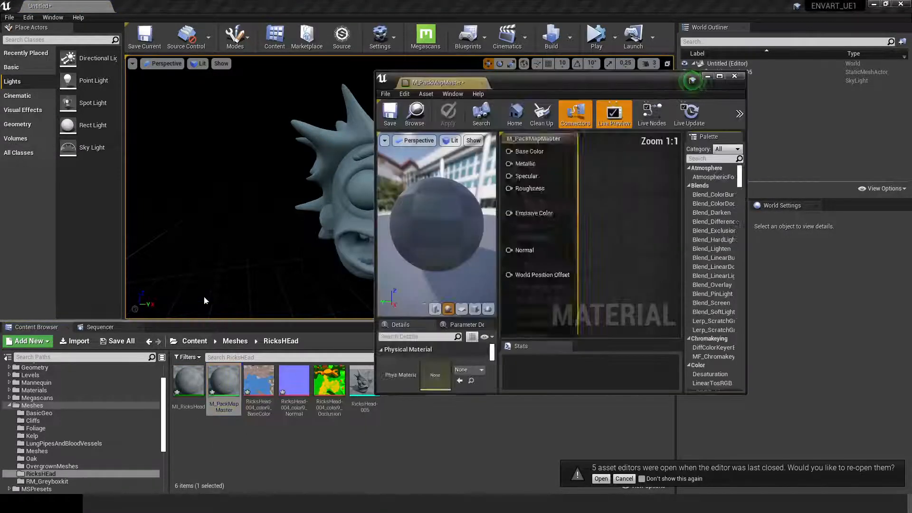
drag(422, 81, 540, 114)
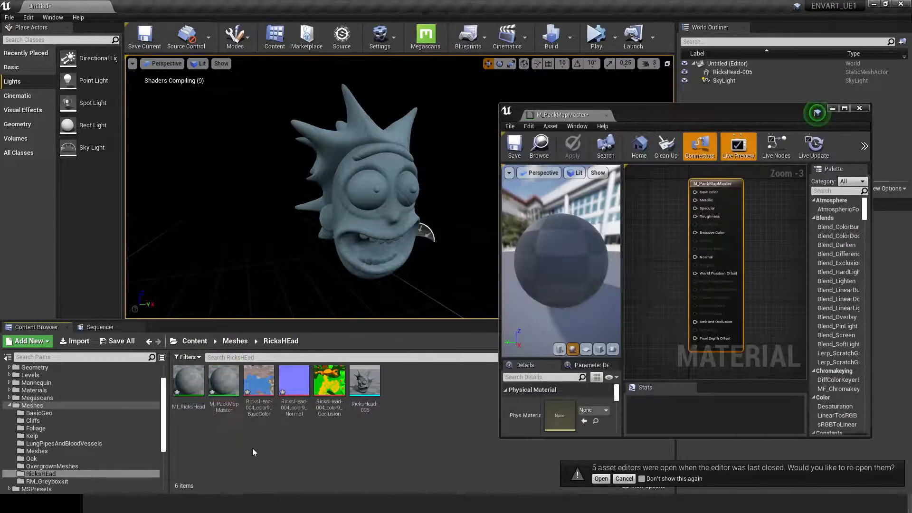
click(365, 388)
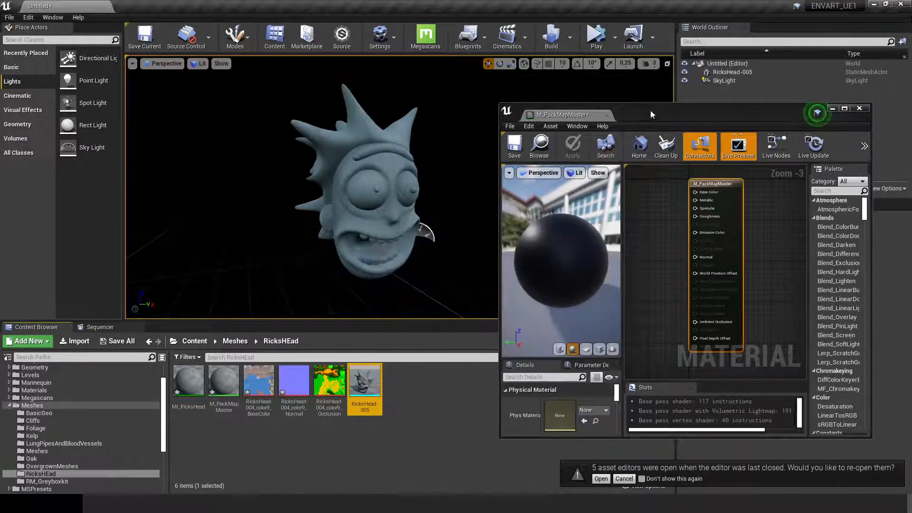
drag(650, 110, 580, 53)
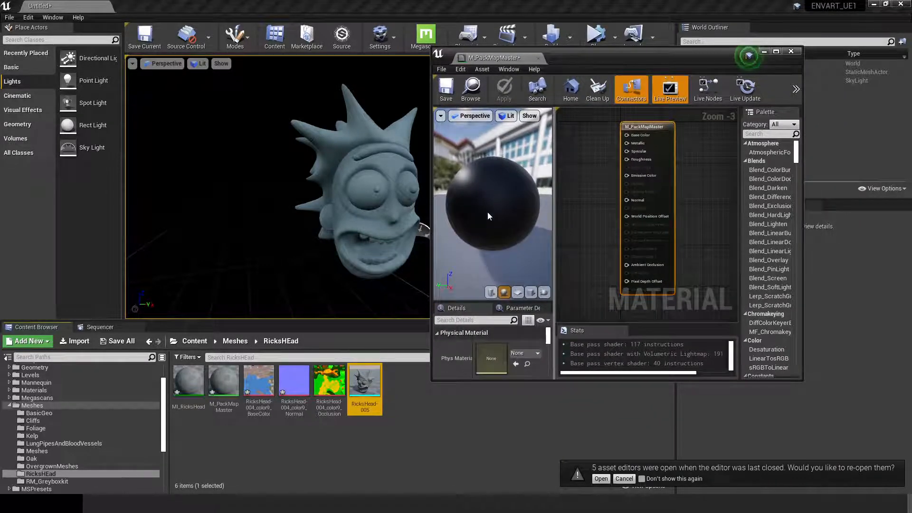
click(545, 293)
drag(472, 207, 451, 165)
scroll(464, 212, up, 6)
scroll(505, 216, down, 2)
scroll(451, 164, down, 3)
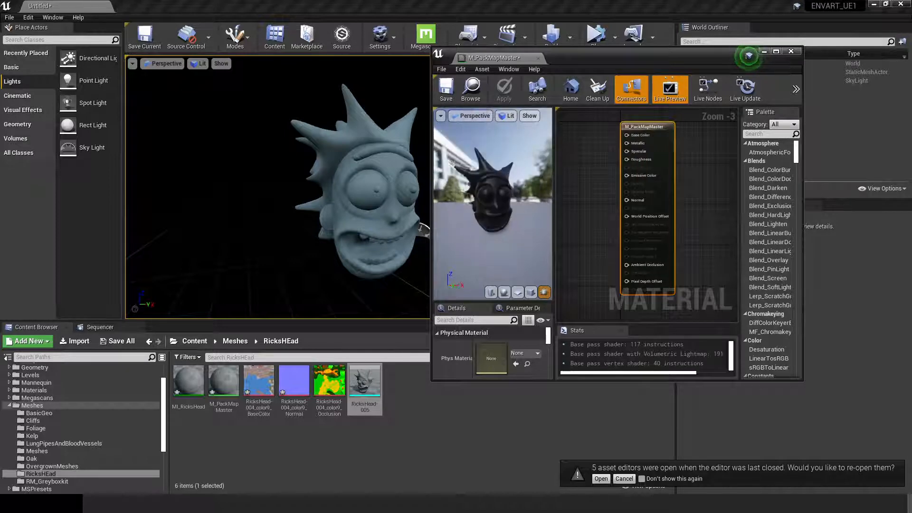
scroll(451, 165, up, 3)
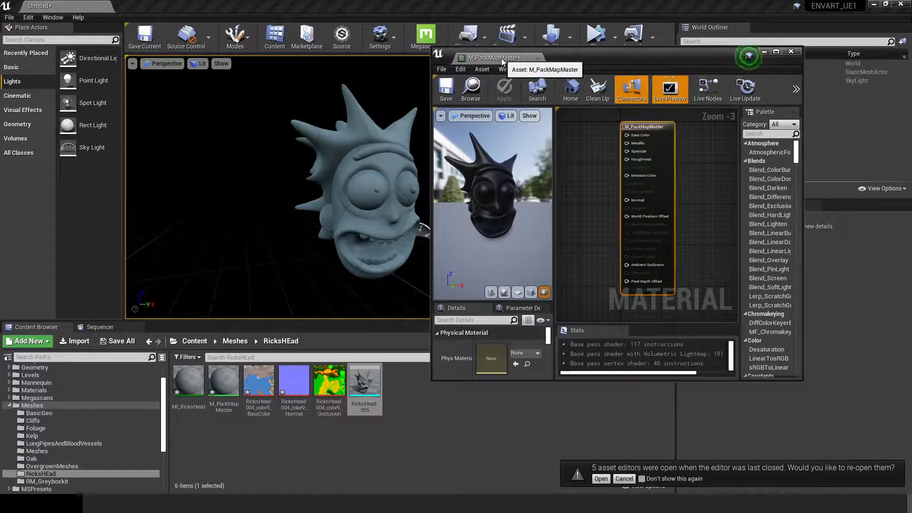
Add the BaseColor, Normal and Occlusion textures to the M_PackMapMaster graph and dock the material editor in the main window.
drag(502, 61, 396, 99)
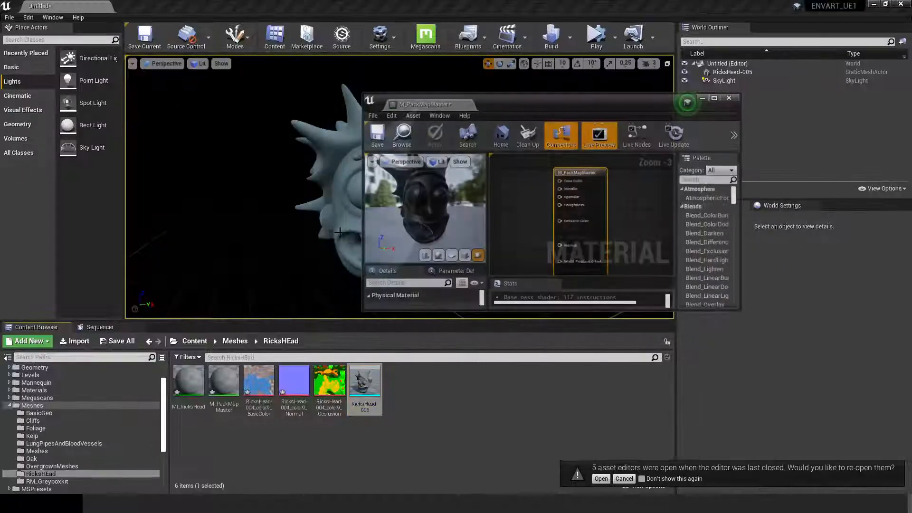
click(259, 380)
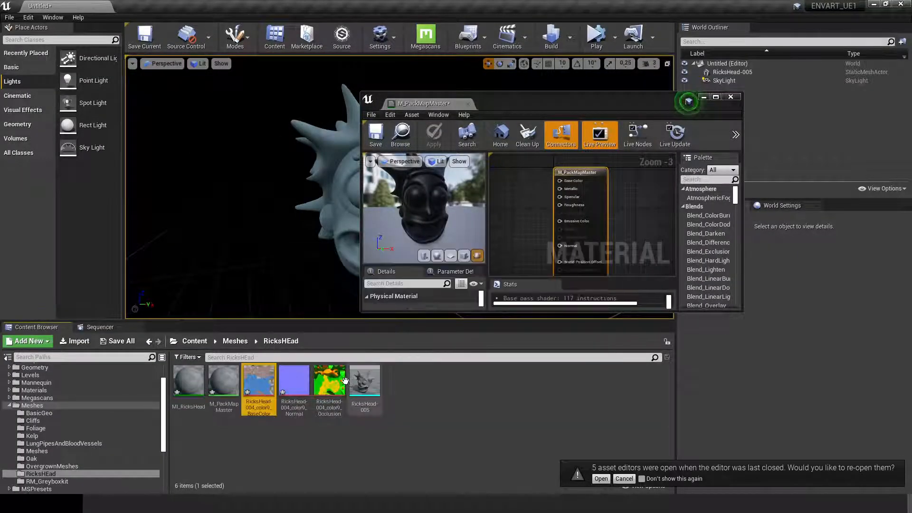
shift+click(329, 380)
drag(351, 383, 507, 226)
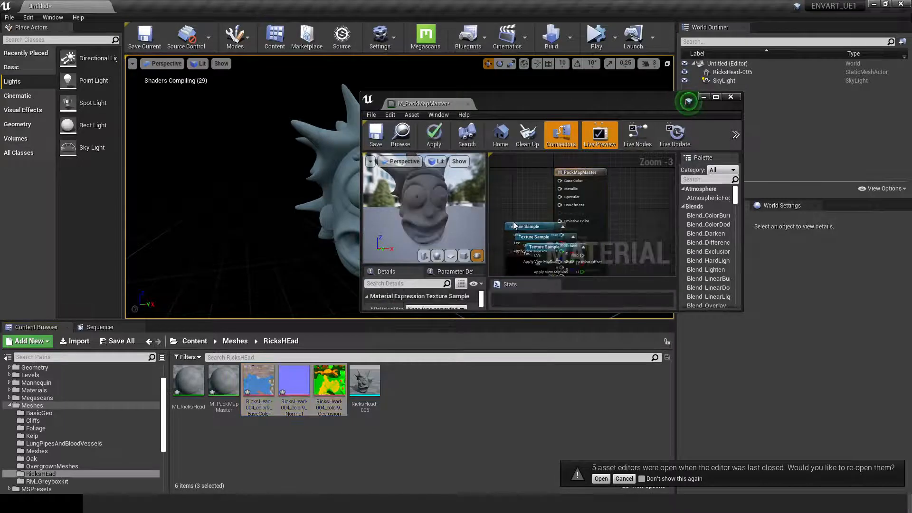
click(704, 97)
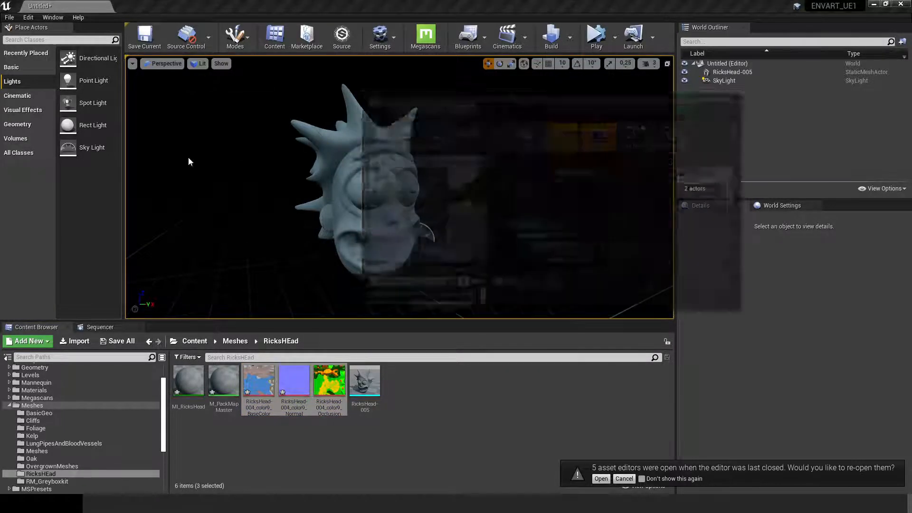
drag(142, 68, 164, 8)
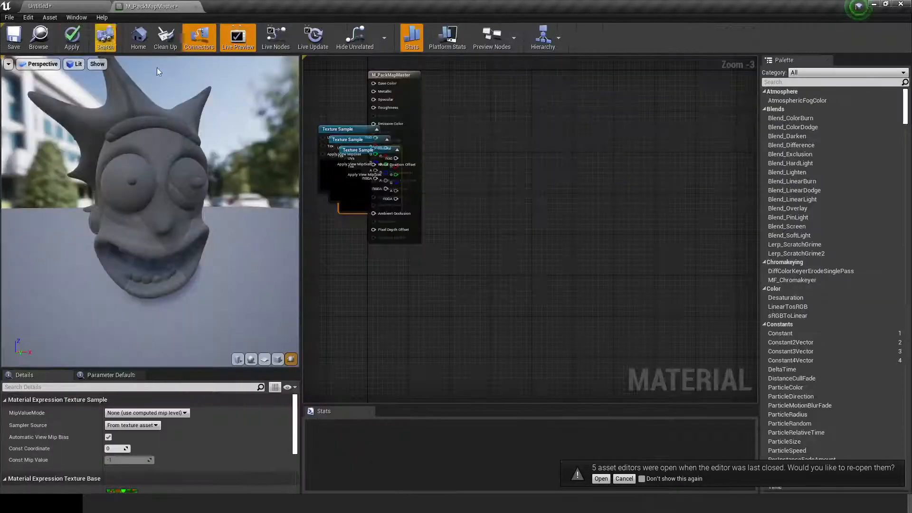
Arrange the three texture samples in a column before the material node, in the order base color, normal, packed map.
scroll(490, 216, up, 3)
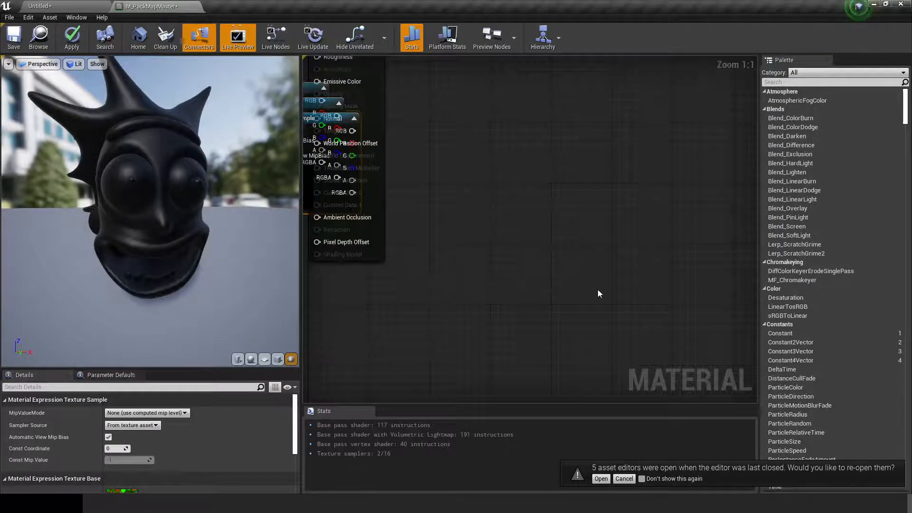
scroll(402, 318, down, 1)
scroll(400, 317, down, 4)
scroll(428, 309, up, 5)
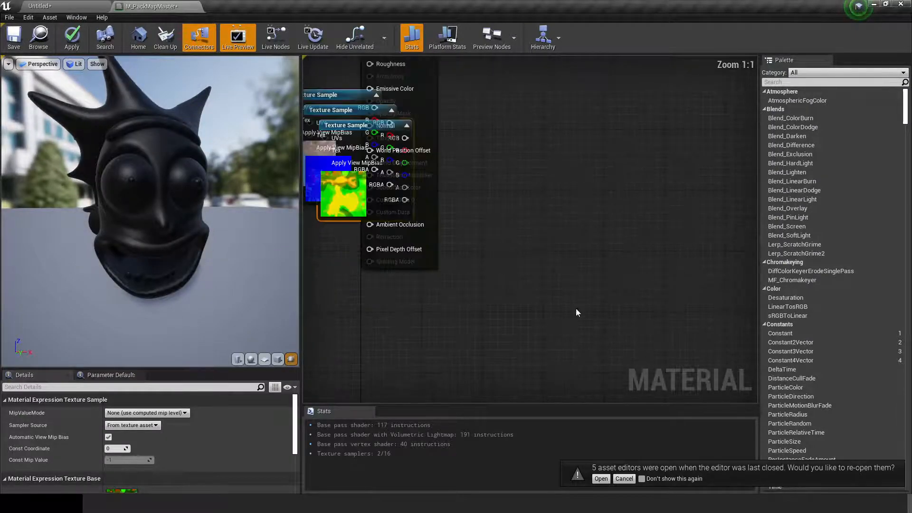
right_drag(463, 298, 672, 296)
right_drag(479, 262, 519, 402)
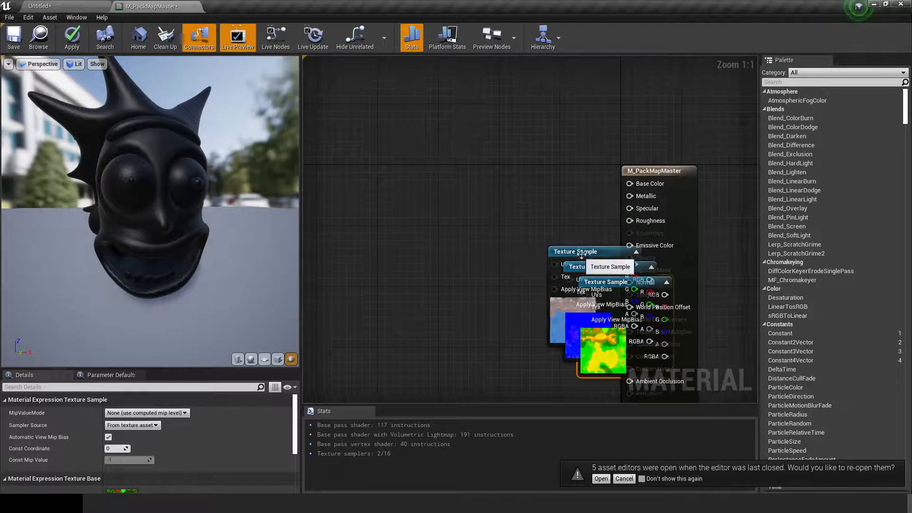
drag(594, 252, 390, 276)
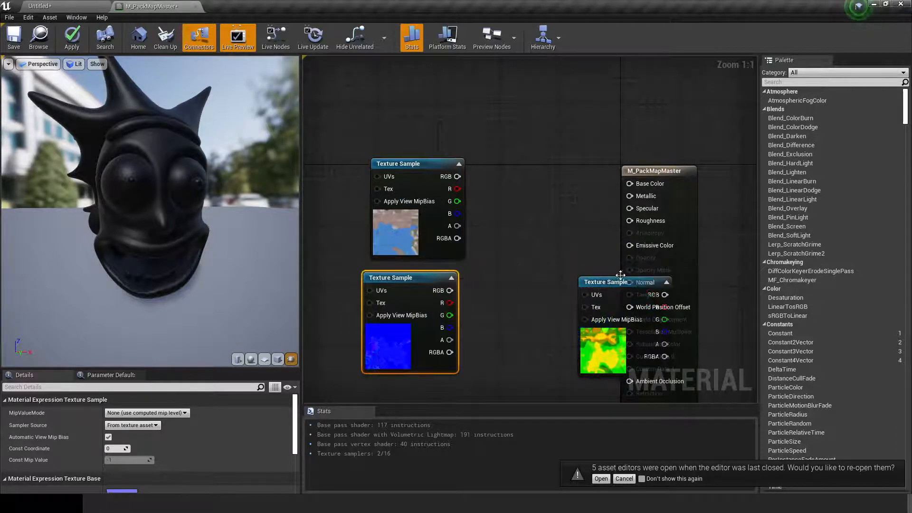
drag(637, 286, 420, 383)
drag(427, 177, 413, 128)
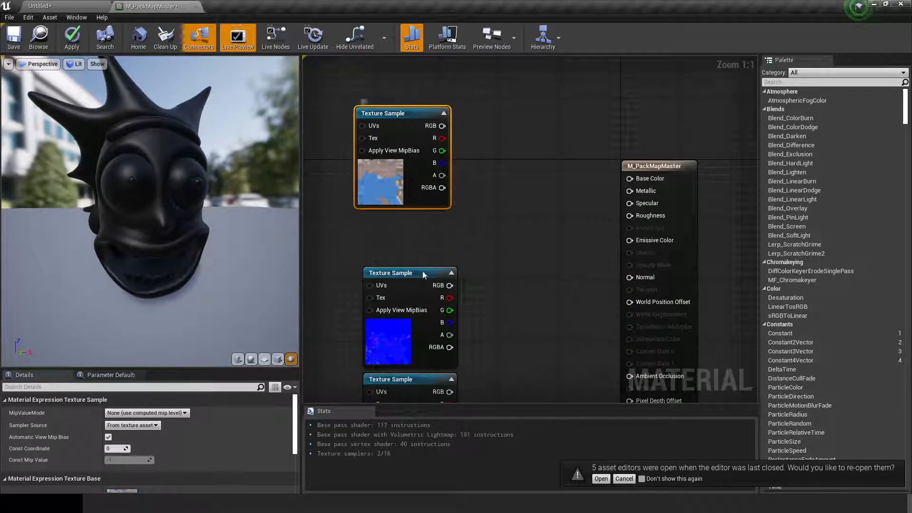
drag(416, 270, 408, 210)
drag(408, 386, 401, 333)
click(519, 279)
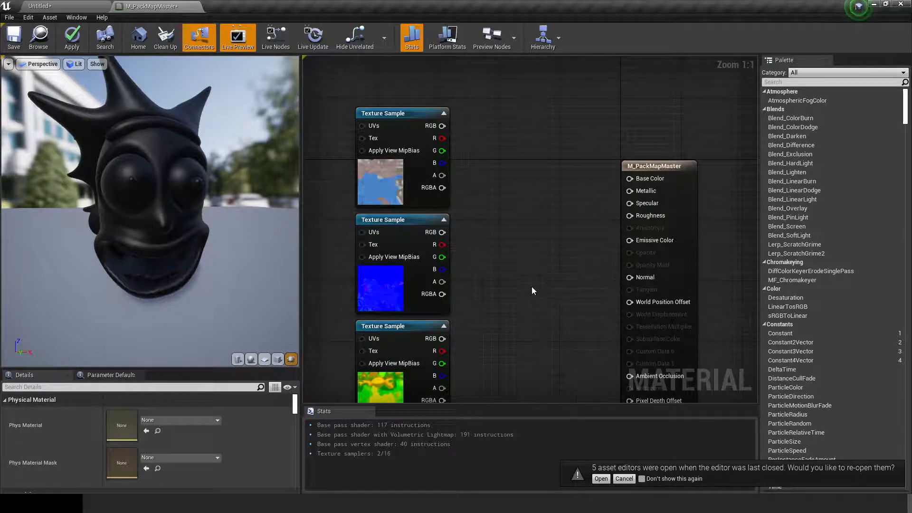
scroll(527, 286, down, 4)
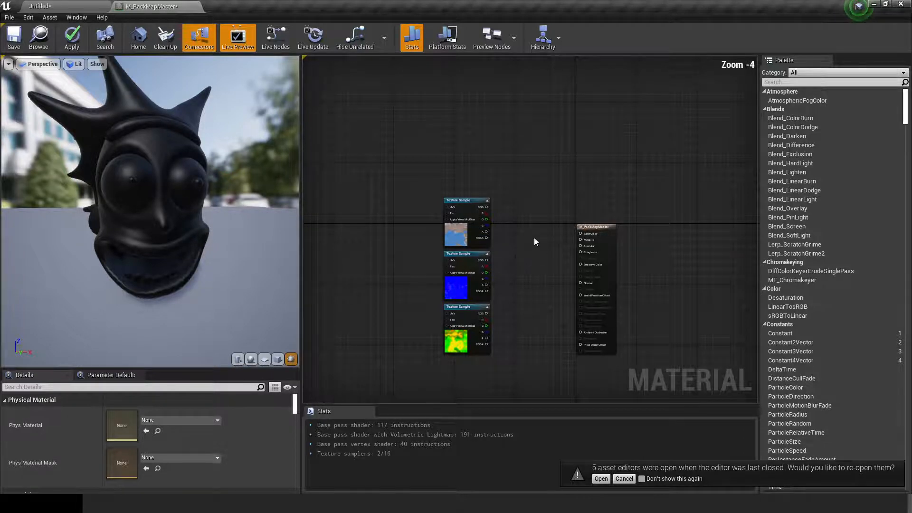
scroll(534, 237, up, 4)
scroll(505, 305, down, 1)
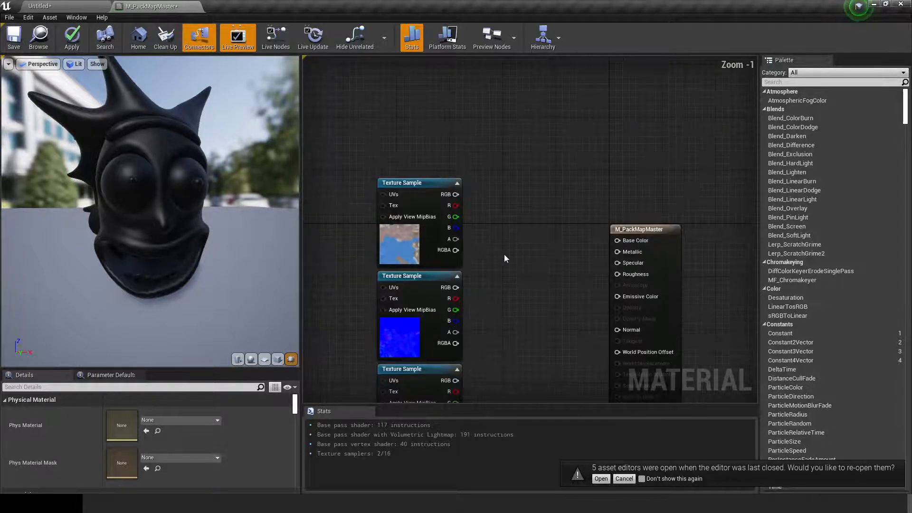
scroll(505, 258, down, 3)
scroll(520, 223, up, 4)
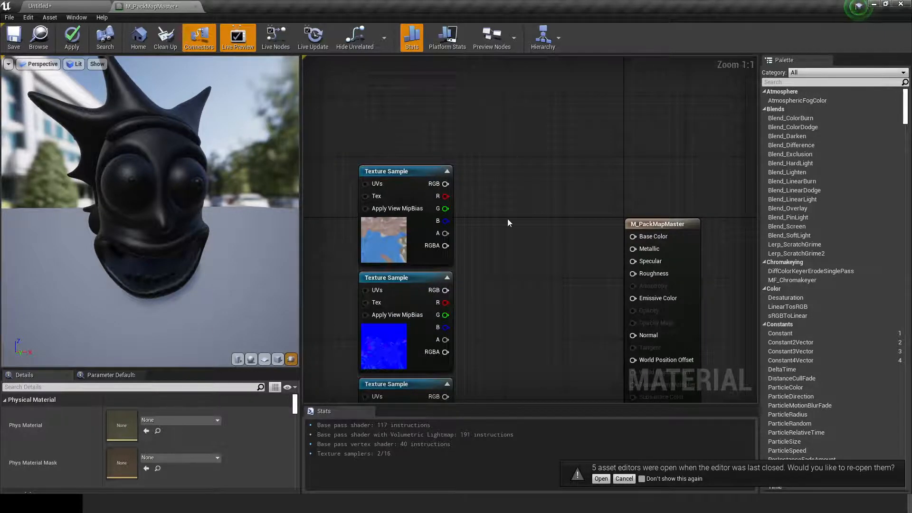
scroll(494, 301, down, 2)
scroll(484, 319, up, 1)
Convert all three texture samples to parameters.
right_drag(494, 321, 527, 197)
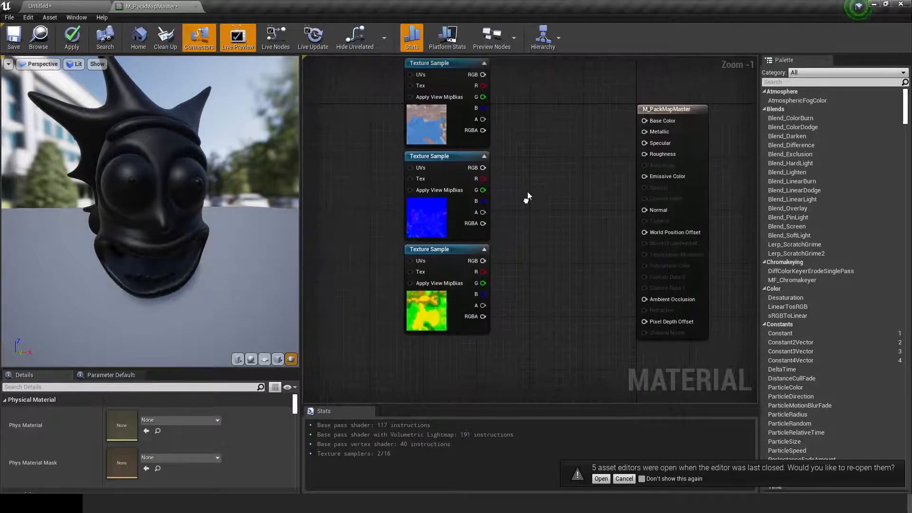
drag(375, 369, 457, 61)
right_click(458, 61)
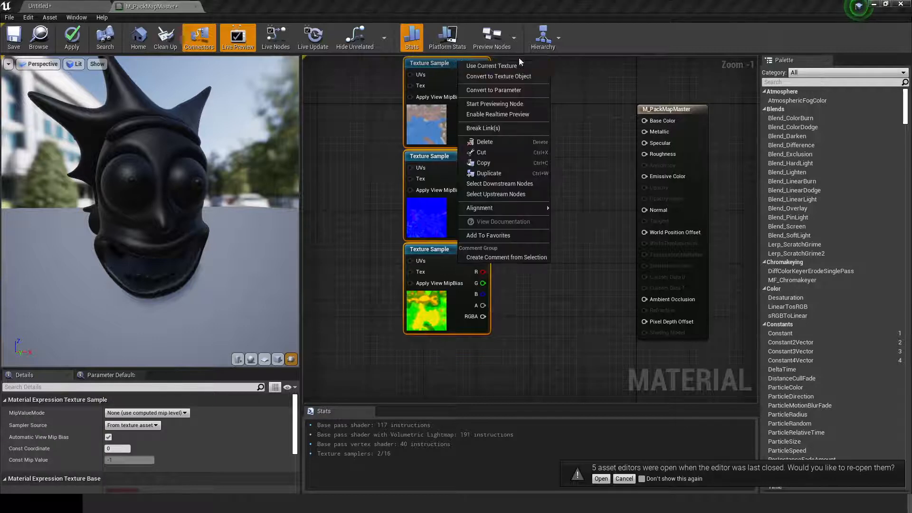
click(515, 91)
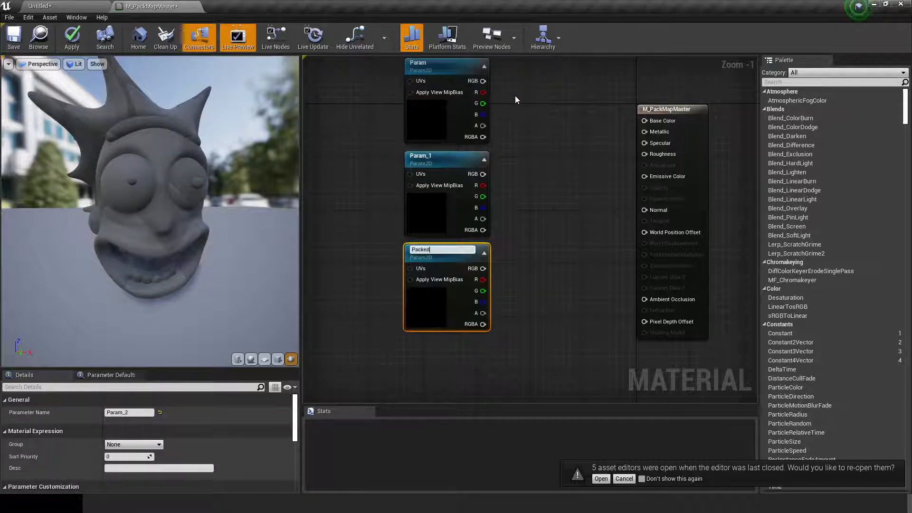
Name the packed occlusion texture parameter OccRouMet.
key(BackSpace)
key(BackSpace)
key(BackSpace)
key(BackSpace)
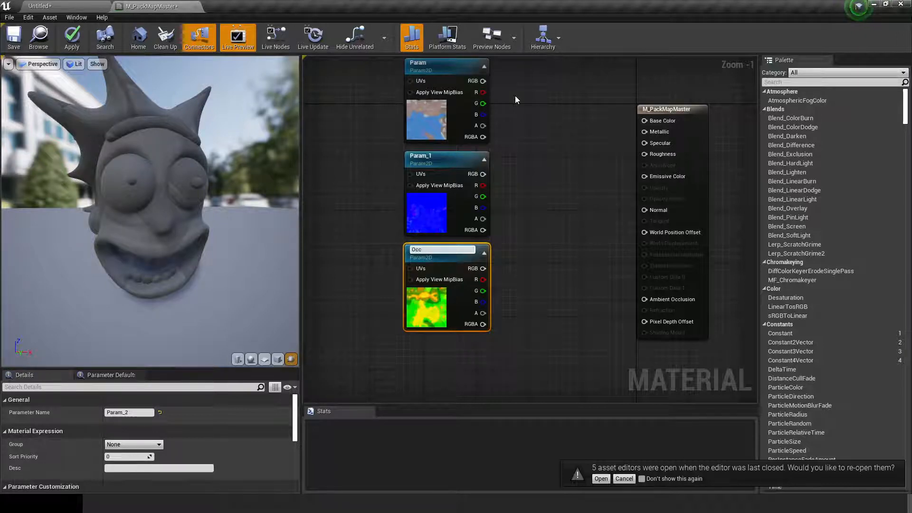
text(OccRouMet)
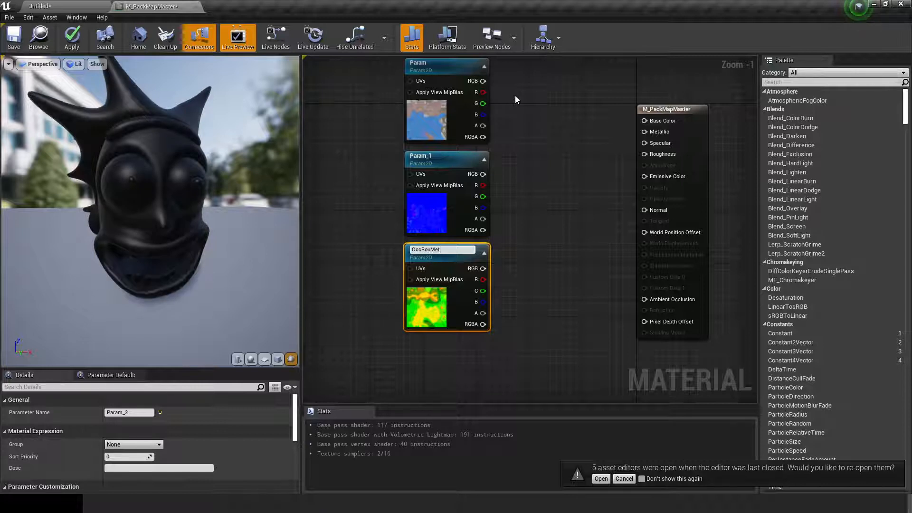
key(Return)
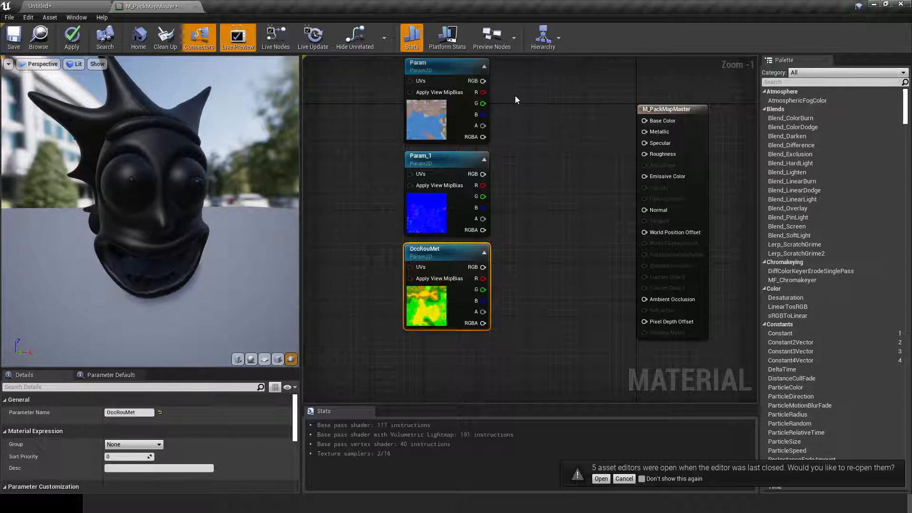
Rename the normal texture parameter to NormalMap and the base color texture parameter to BaseColorMap.
double_click(430, 156)
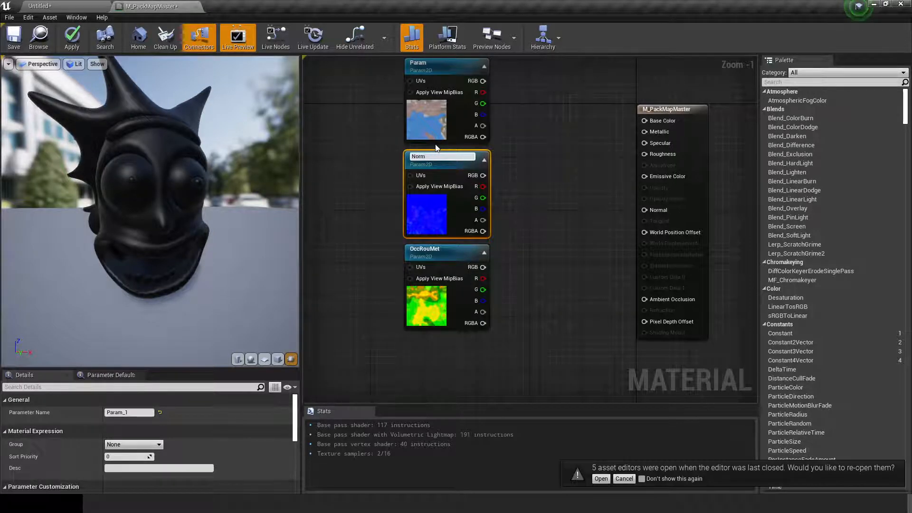
text(NormalMap)
key(Return)
right_drag(529, 130, 524, 204)
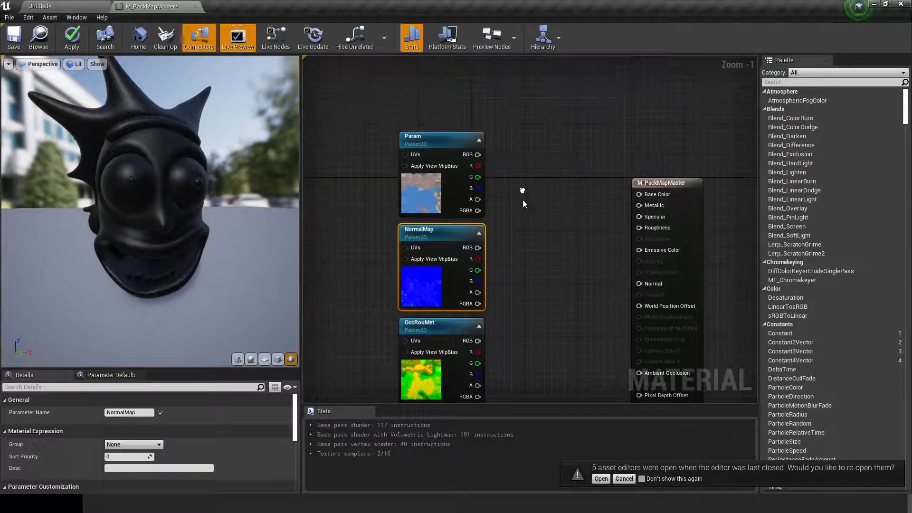
double_click(424, 137)
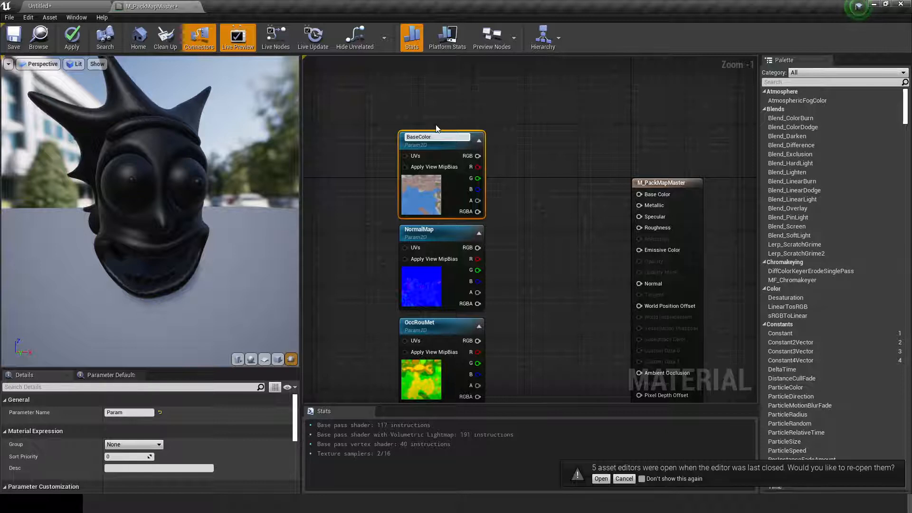
text(BaseColorMap)
key(Return)
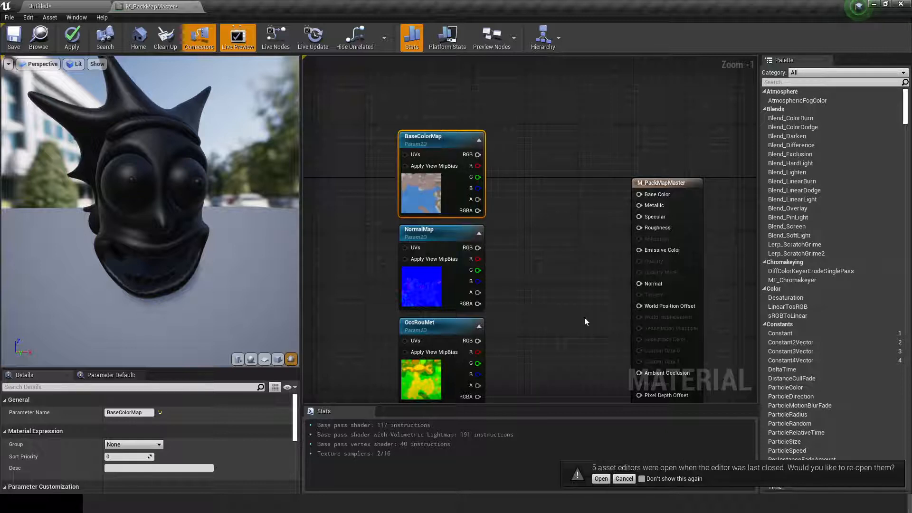
right_drag(570, 346, 558, 295)
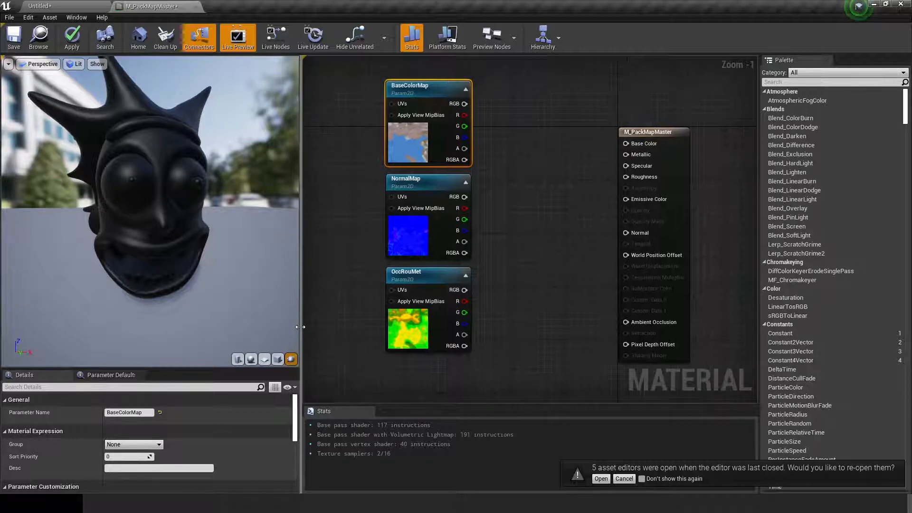
Apply the material, then connect BaseColorMap's RGB output to Base Color and NormalMap's RGB output to Normal.
drag(301, 329, 203, 330)
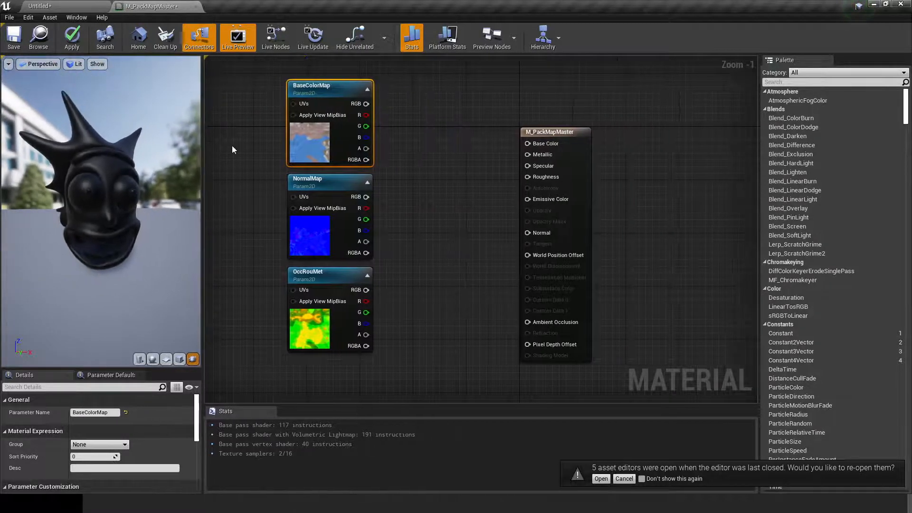
click(72, 49)
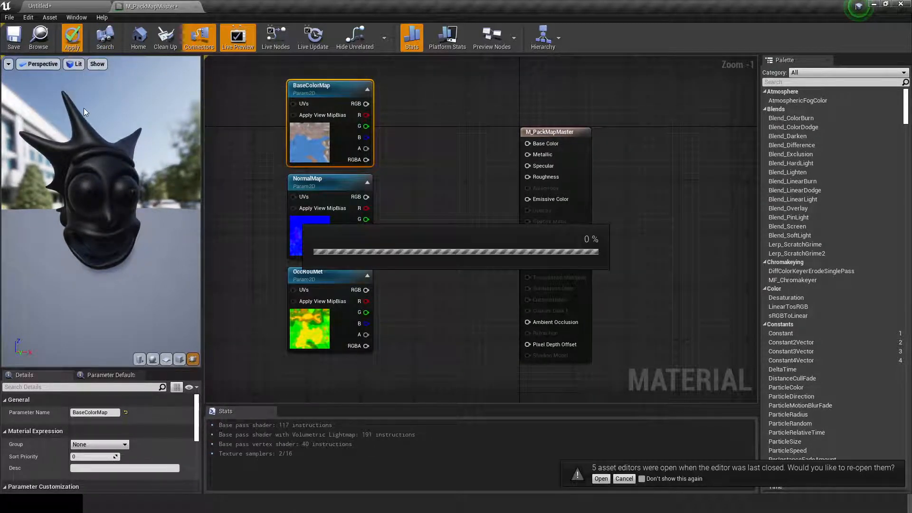
right_drag(368, 105, 421, 118)
drag(420, 118, 580, 156)
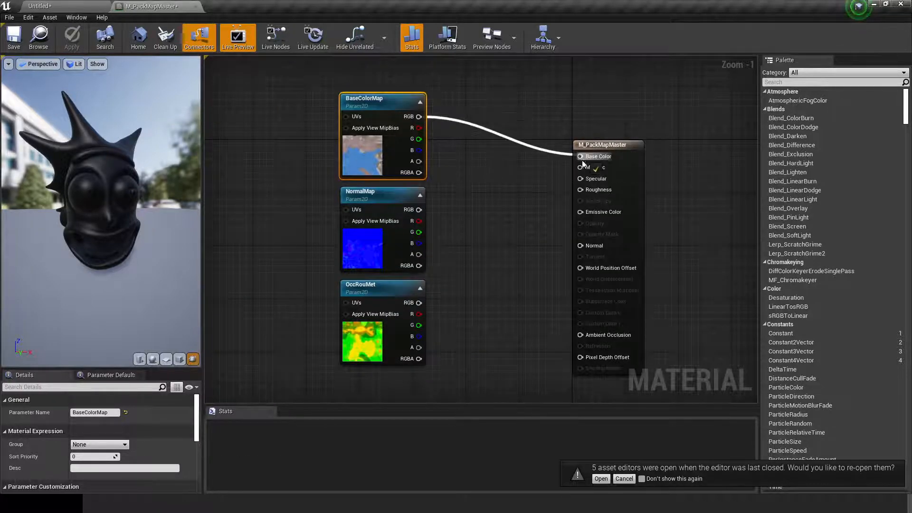
drag(418, 213, 580, 246)
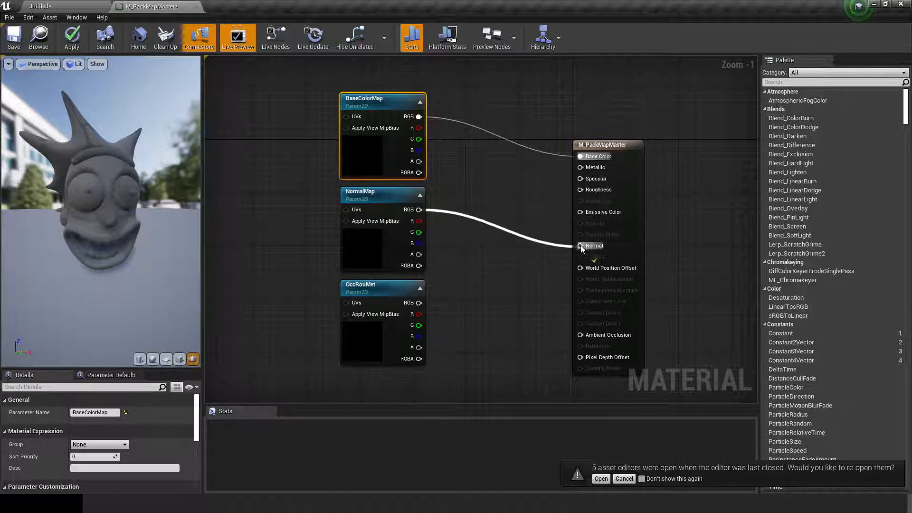
Connect OccRouMet's R output to Ambient Occlusion, G to Roughness and B to Metallic, and apply the material.
right_drag(485, 315, 466, 246)
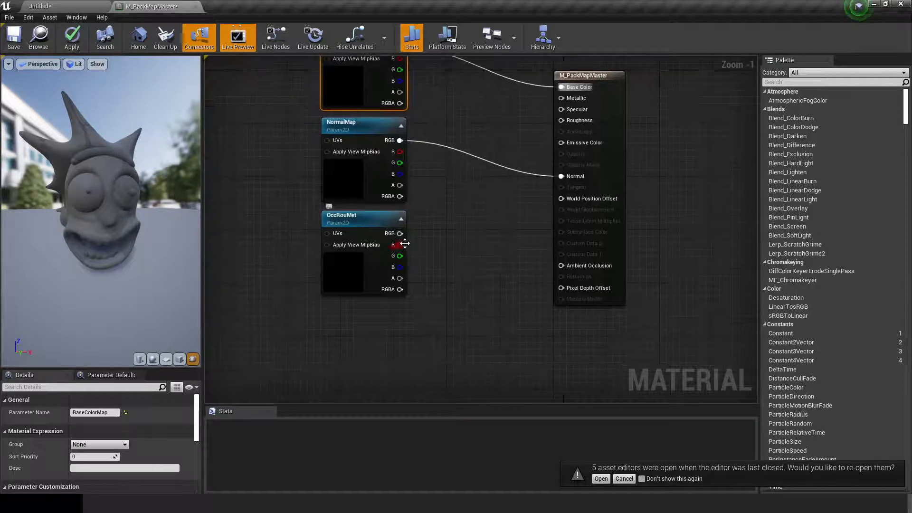
drag(400, 245, 561, 266)
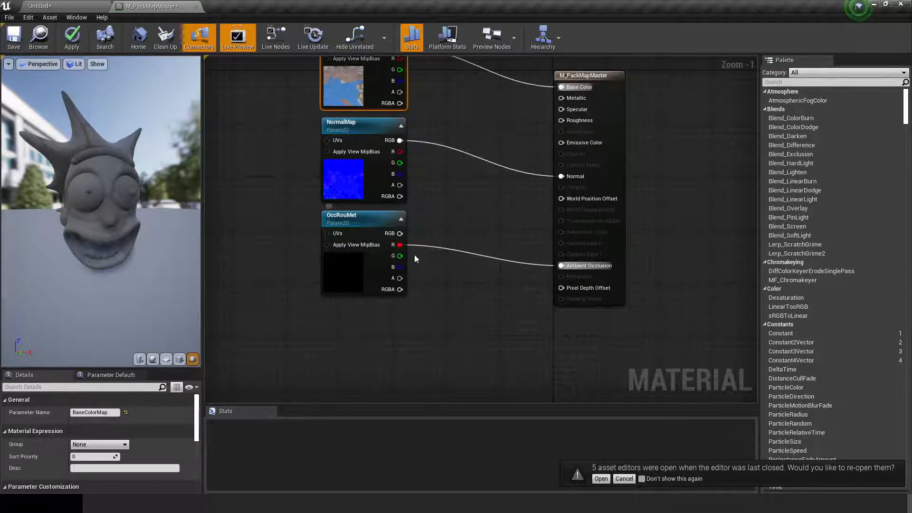
drag(400, 256, 562, 120)
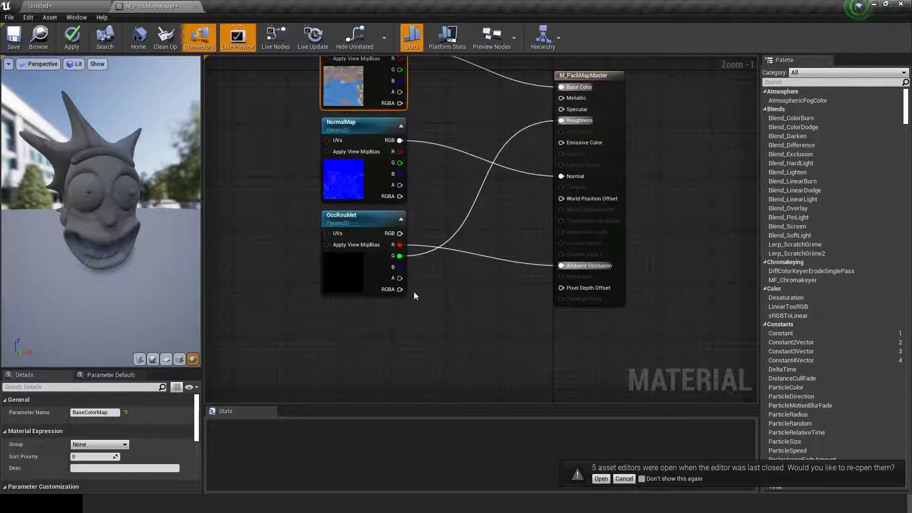
drag(400, 267, 563, 99)
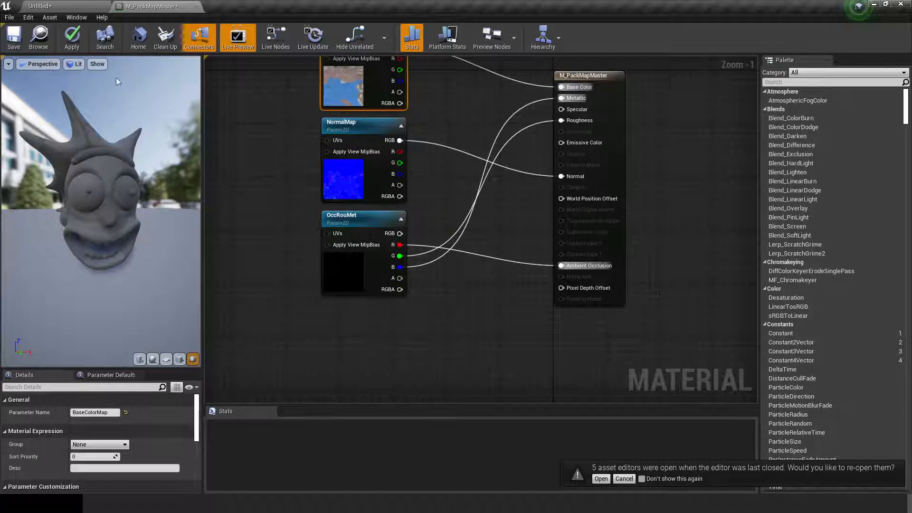
click(71, 42)
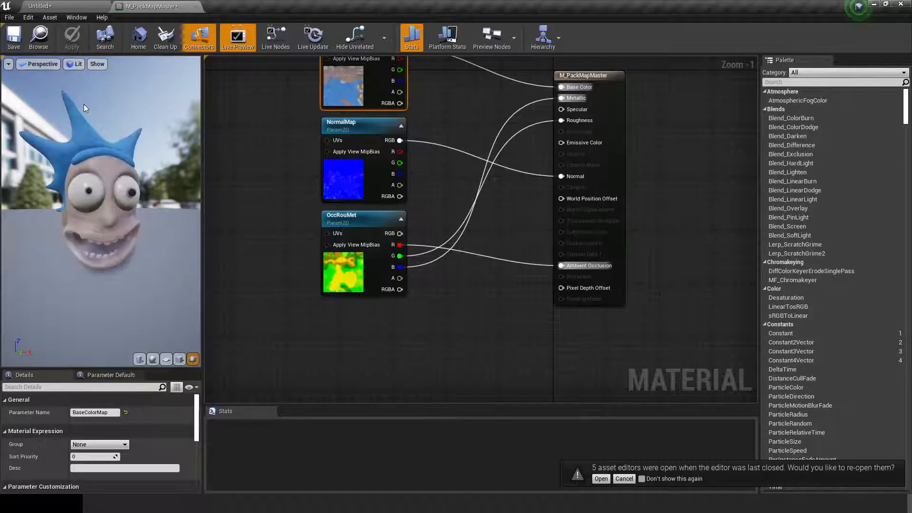
Enlarge the material preview and examine the textured head up close and from several angles.
drag(174, 186, 482, 257)
scroll(142, 207, up, 8)
scroll(142, 206, down, 8)
drag(294, 207, 186, 232)
scroll(325, 207, down, 8)
scroll(186, 231, up, 5)
drag(312, 227, 332, 222)
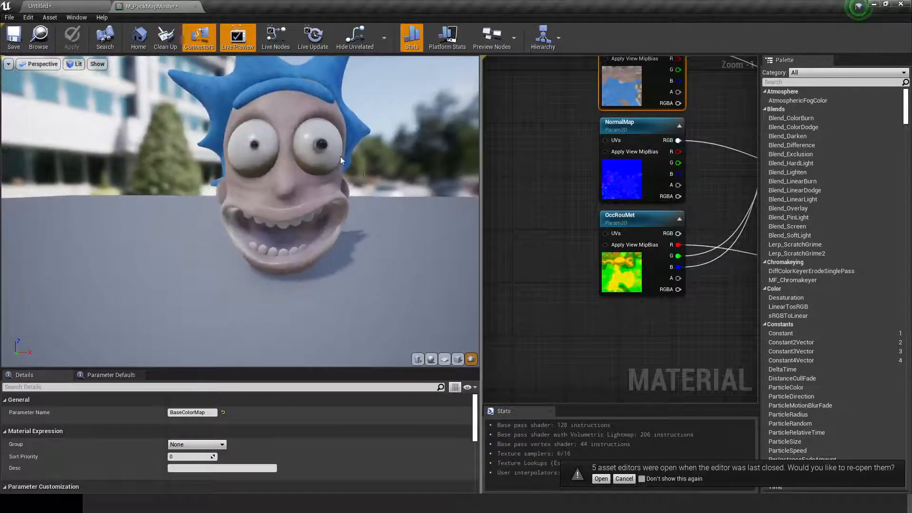
Return to the level and place a spot light near the Rick head.
click(64, 10)
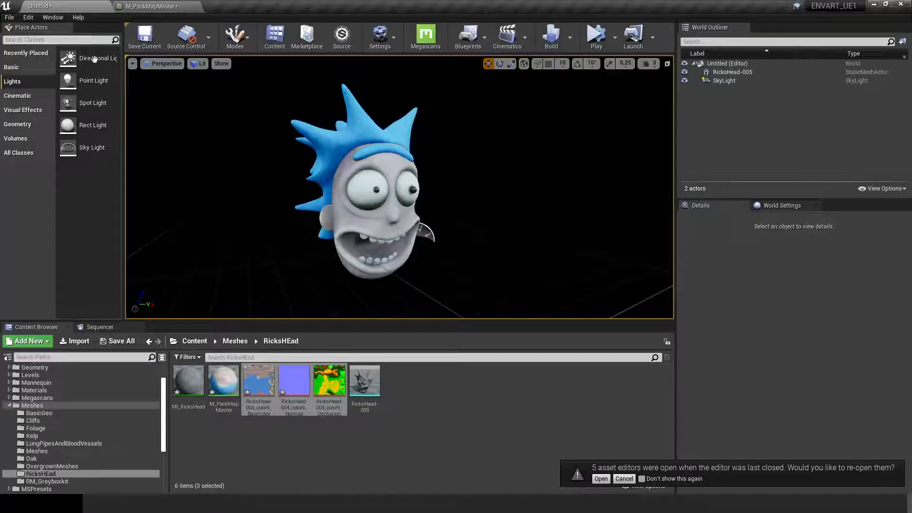
alt+drag(399, 190, 205, 199)
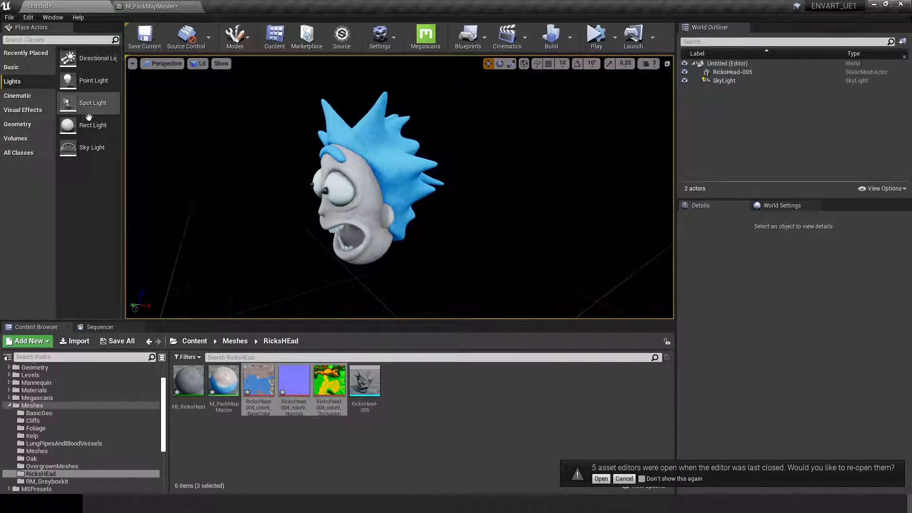
drag(68, 103, 359, 176)
scroll(273, 218, down, 3)
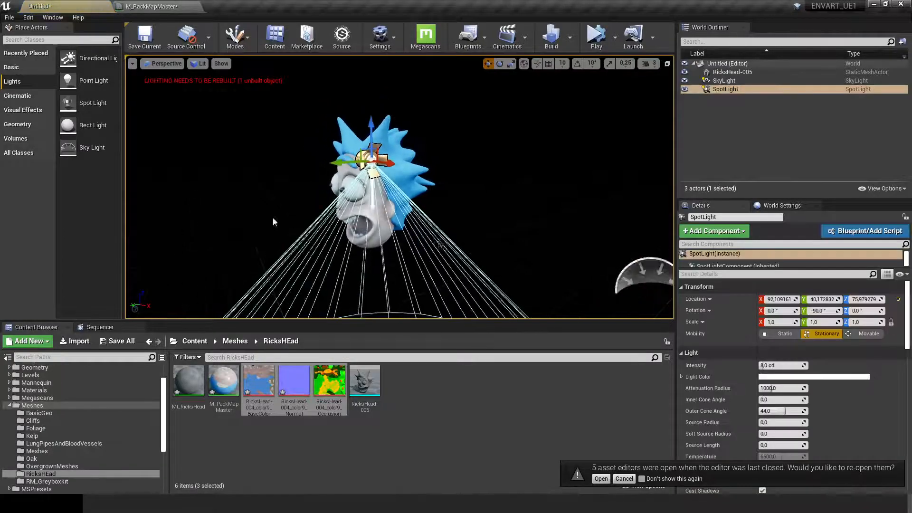
Move the spot light to about X 377, Y 222, Z 383 and rotate it to aim down at the head.
alt+drag(273, 217, 435, 204)
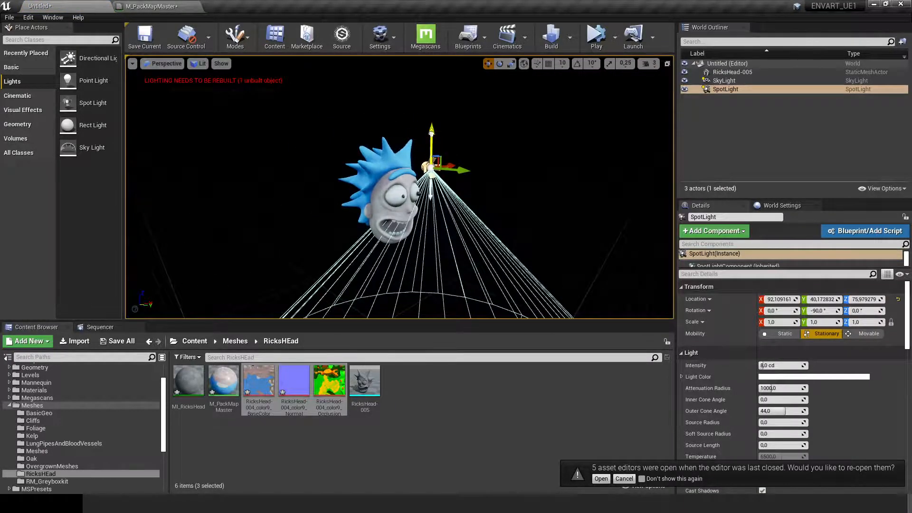
drag(431, 133, 430, 58)
mouse_move(447, 143)
alt+mouse_down()
mouse_move(475, 145)
mouse_move(409, 209)
mouse_move(582, 219)
mouse_move(458, 254)
mouse_move(443, 145)
alt+mouse_up()
key(e)
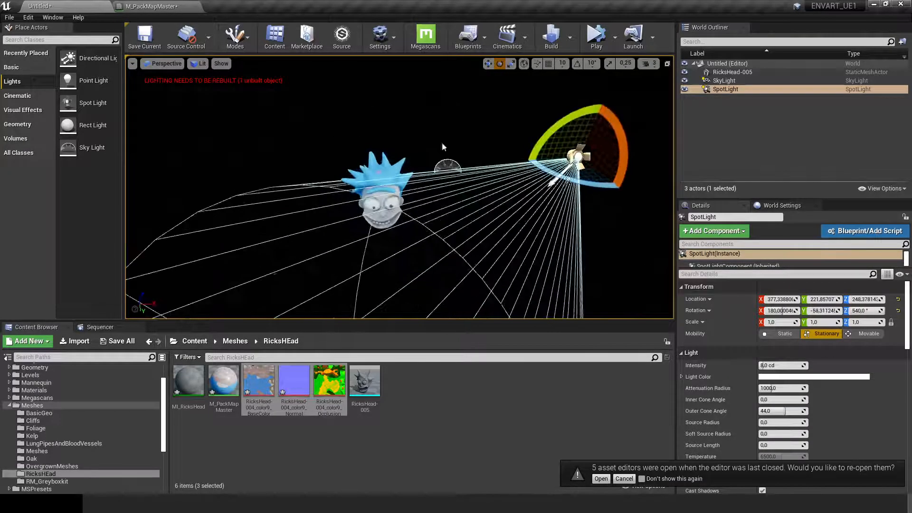
drag(582, 183, 648, 169)
alt+drag(494, 190, 477, 141)
drag(594, 115, 577, 113)
key(w)
drag(563, 76, 564, 14)
alt+right_drag(532, 133, 598, 164)
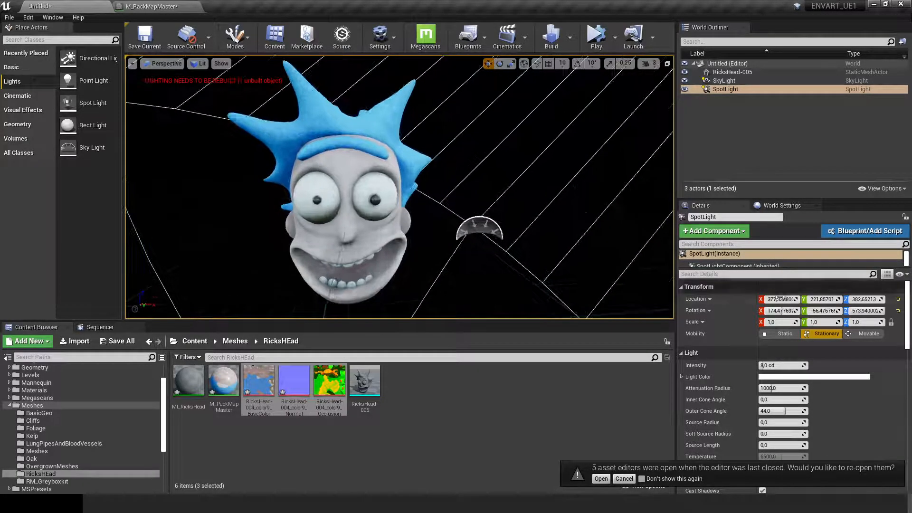
Set the sky light's intensity to 1 cd/m2 and the spot light's intensity to about 82 cd.
click(736, 82)
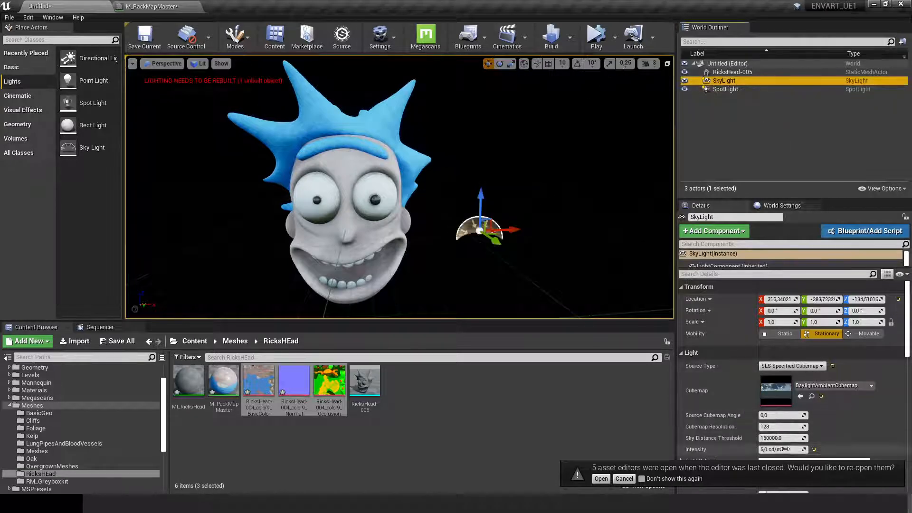
click(770, 449)
text(1)
key(Return)
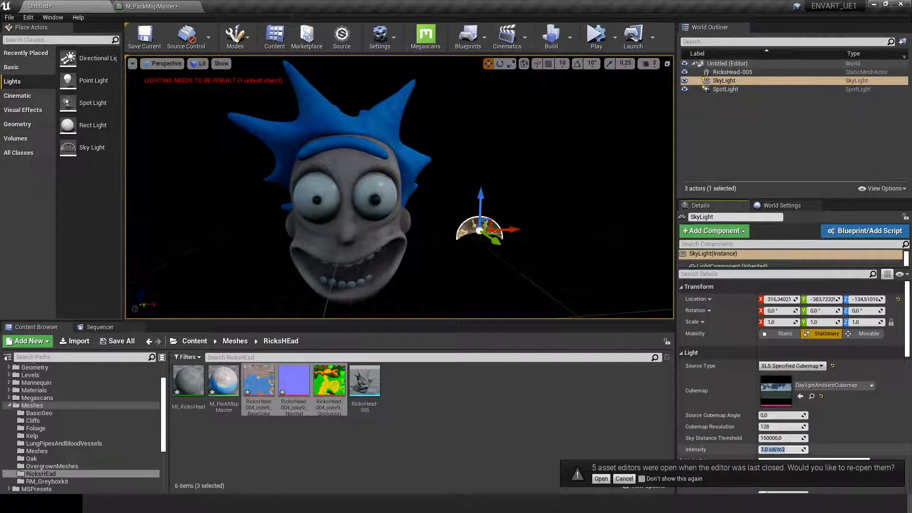
click(732, 89)
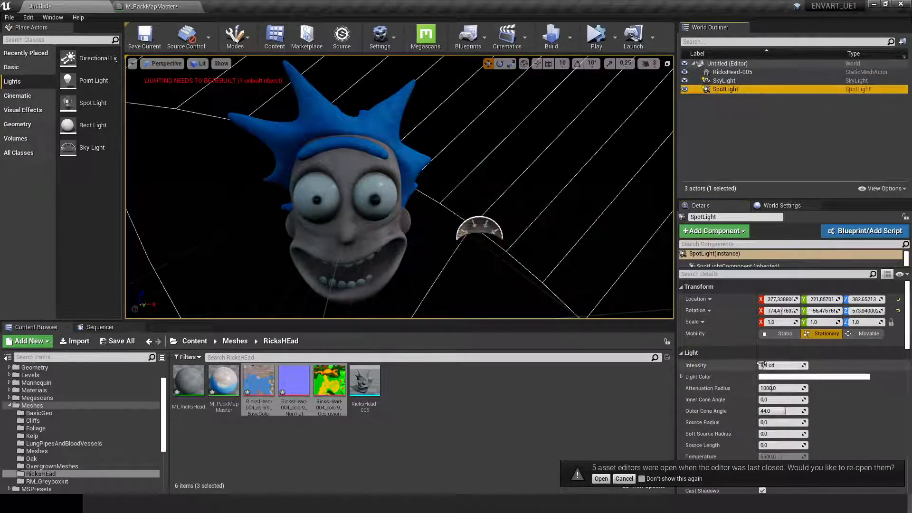
drag(804, 365, 794, 365)
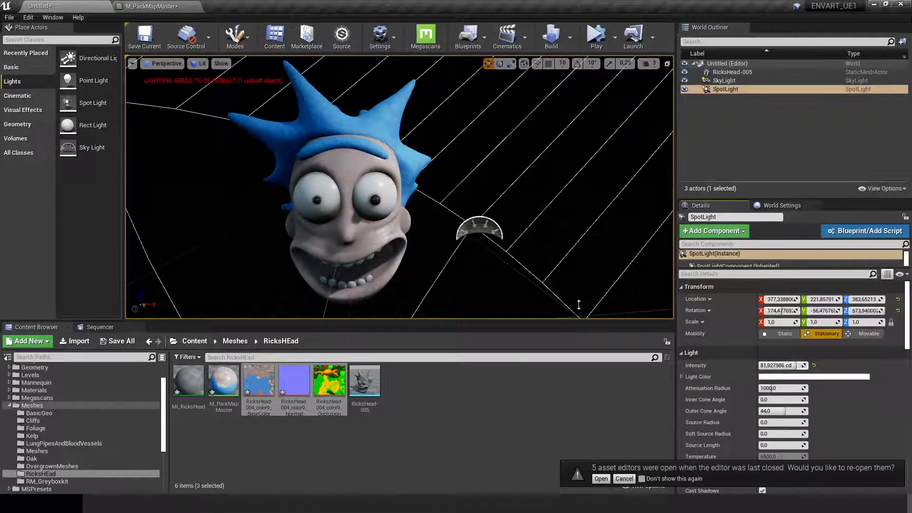
Examine the lit head's mouth, eyes and skin up close in the level.
right_drag(532, 280, 513, 251)
key(w)
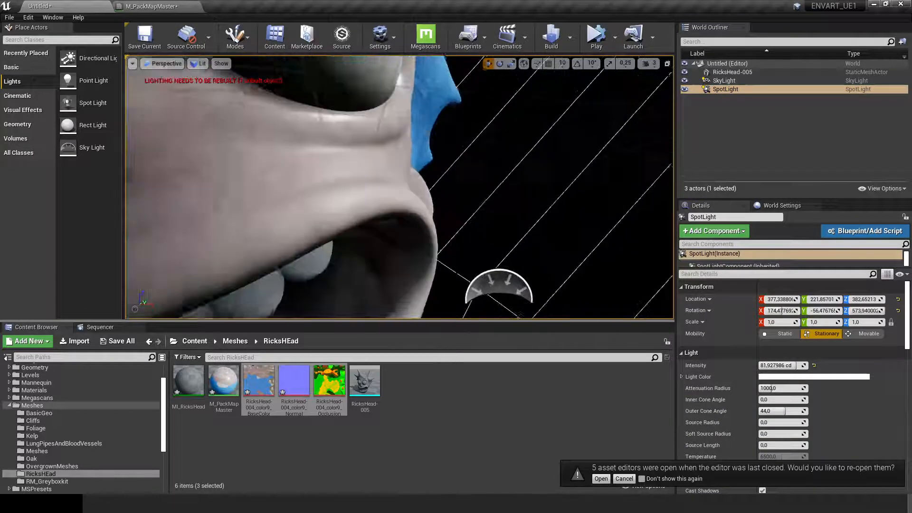
key(s)
right_drag(314, 204, 329, 179)
key(w)
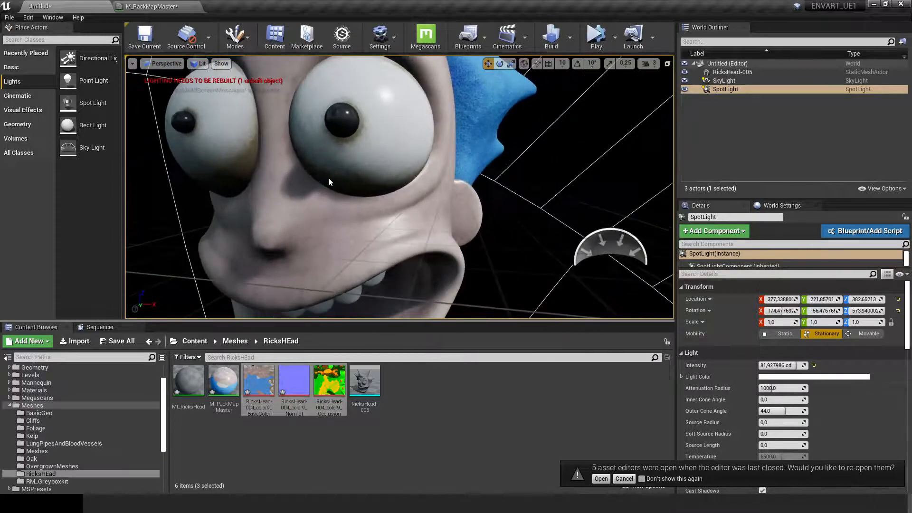
Switch to Substance Painter and examine the original head's eye and skin shading for comparison.
key(alt+Tab)
click(649, 131)
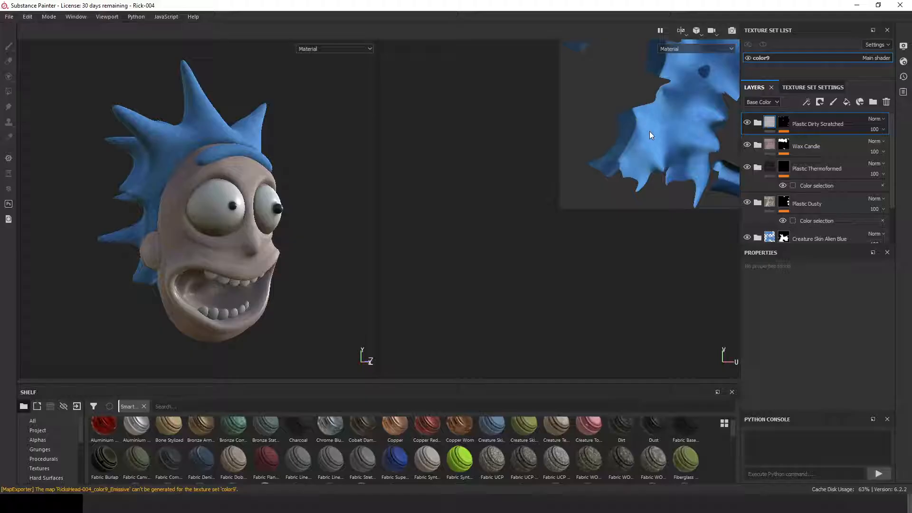
alt+drag(327, 219, 214, 228)
alt+right_drag(218, 228, 232, 246)
alt+drag(233, 247, 301, 255)
alt+middle_drag(221, 230, 264, 179)
alt+drag(236, 196, 247, 176)
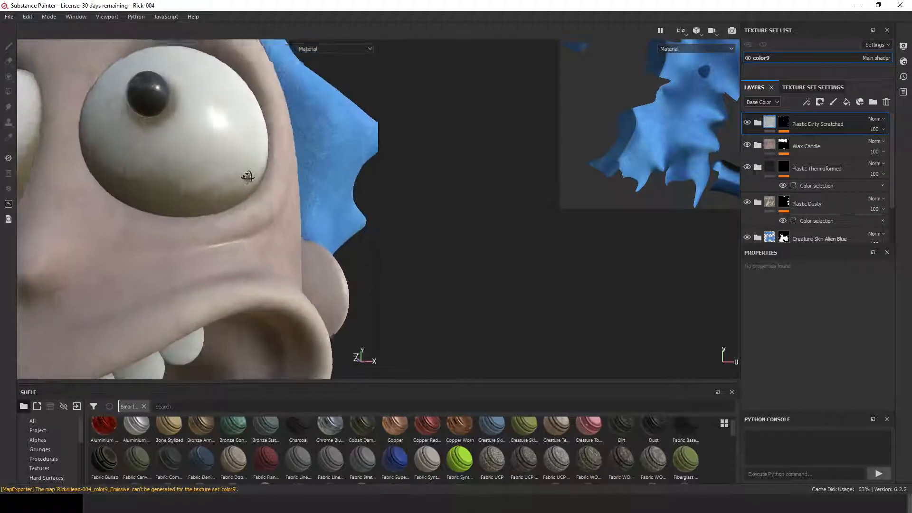
alt+right_drag(247, 177, 265, 198)
Switch back to the Unreal Editor, view the head again, clear the asset selection and save all modified assets.
key(alt+Tab)
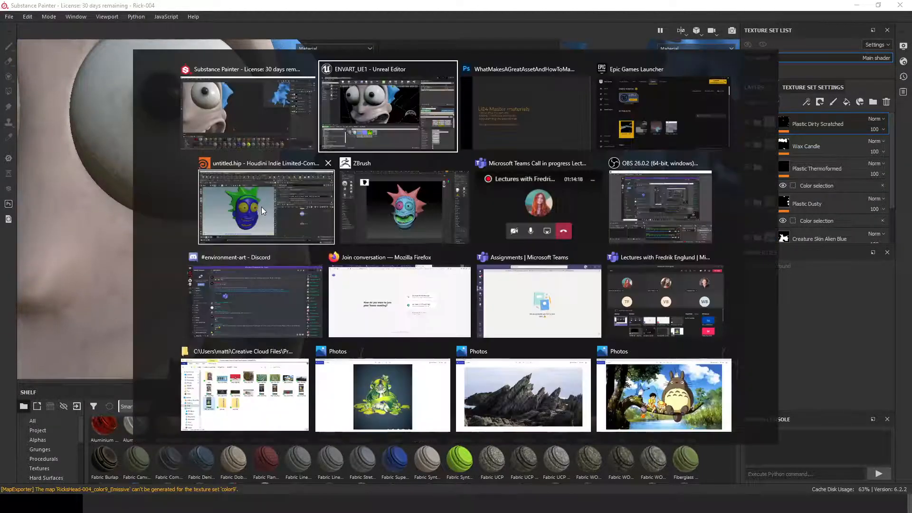
alt+drag(462, 162, 455, 218)
key(alt+Tab)
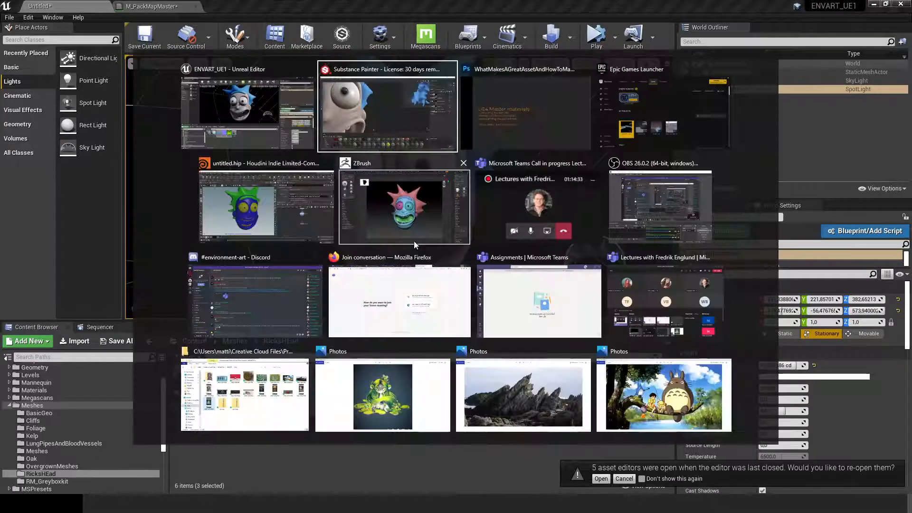
key(alt+Tab)
key(alt+shift+Tab)
key(alt+shift+Tab)
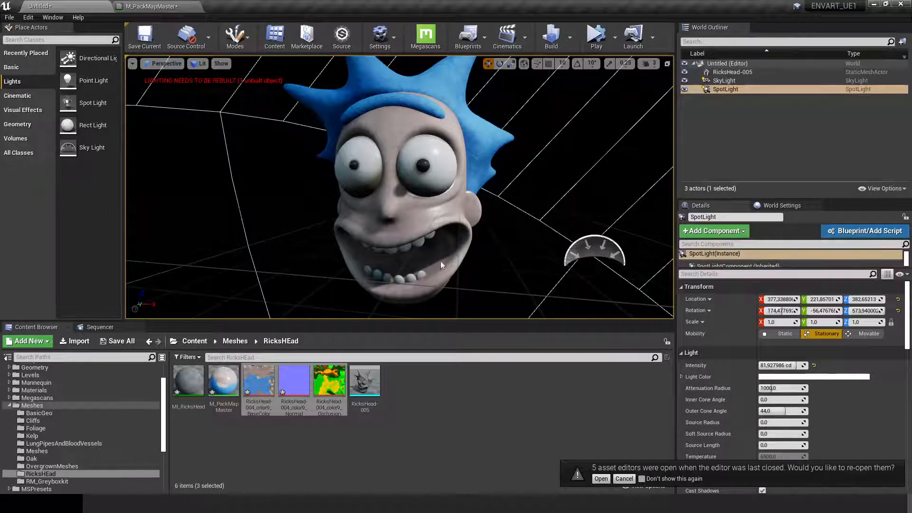
click(455, 372)
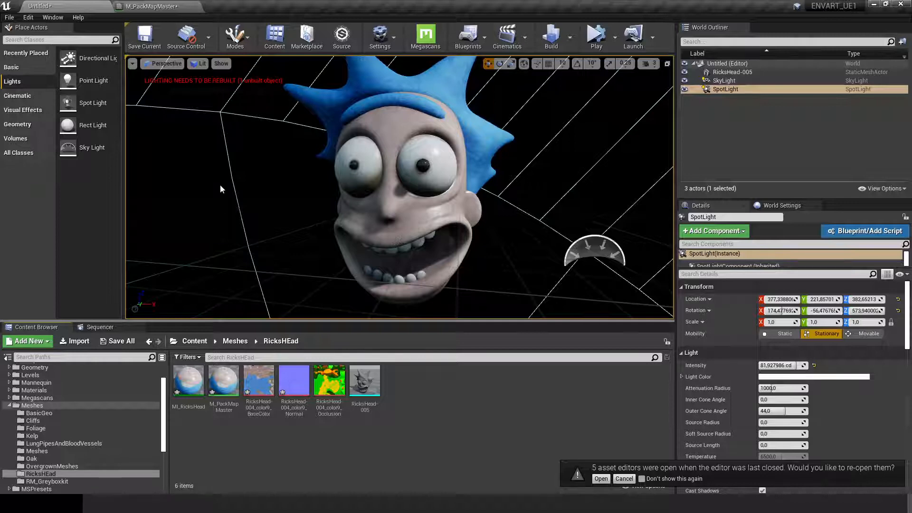
key(ctrl+shift+s)
Duplicate the Rick head to each side along the X axis, placing the second copy at about X 161.
click(412, 225)
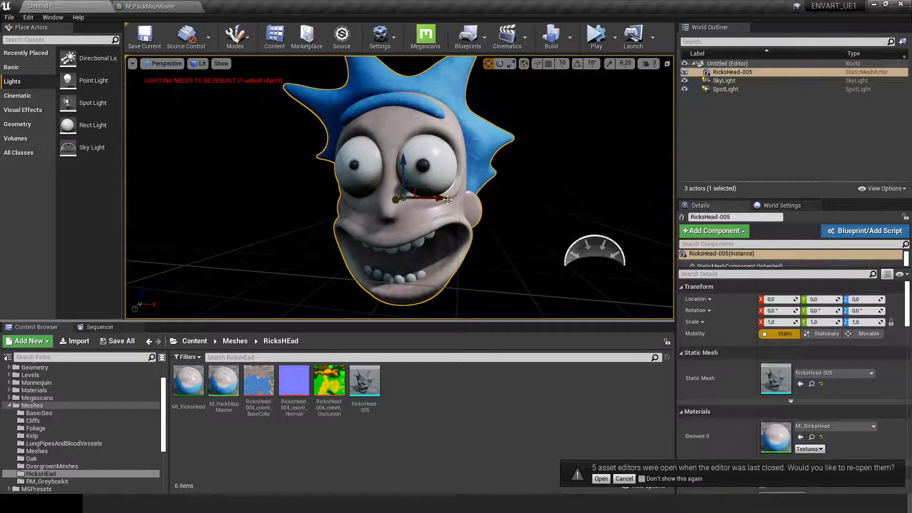
alt+drag(447, 199, 347, 226)
click(324, 209)
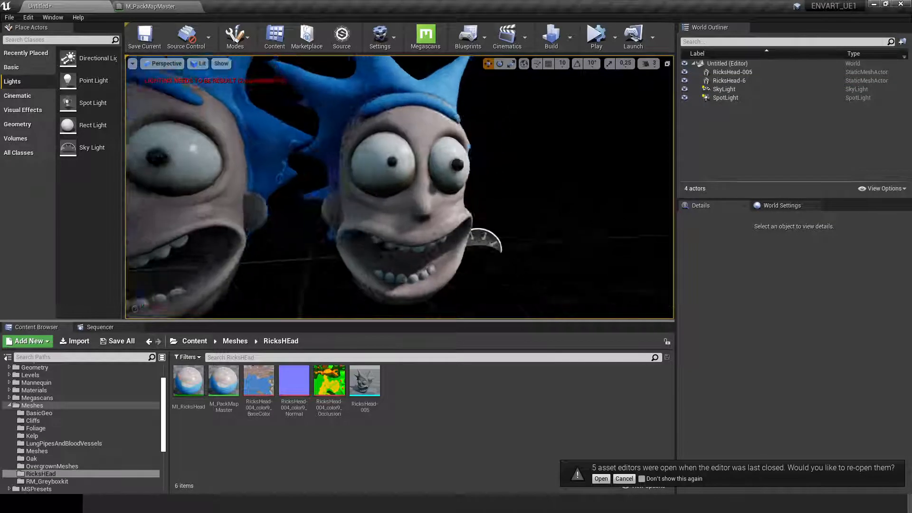
alt+drag(418, 195, 347, 195)
scroll(417, 196, down, 2)
click(439, 191)
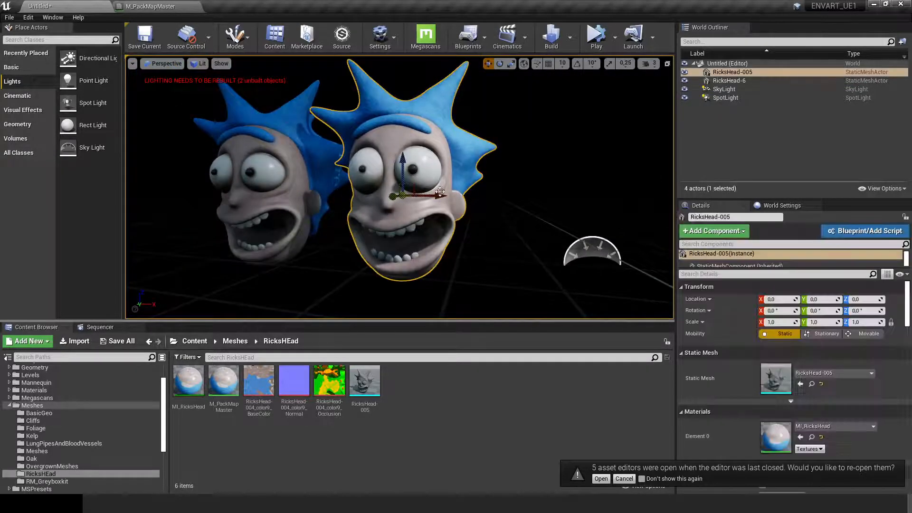
alt+drag(447, 199, 613, 208)
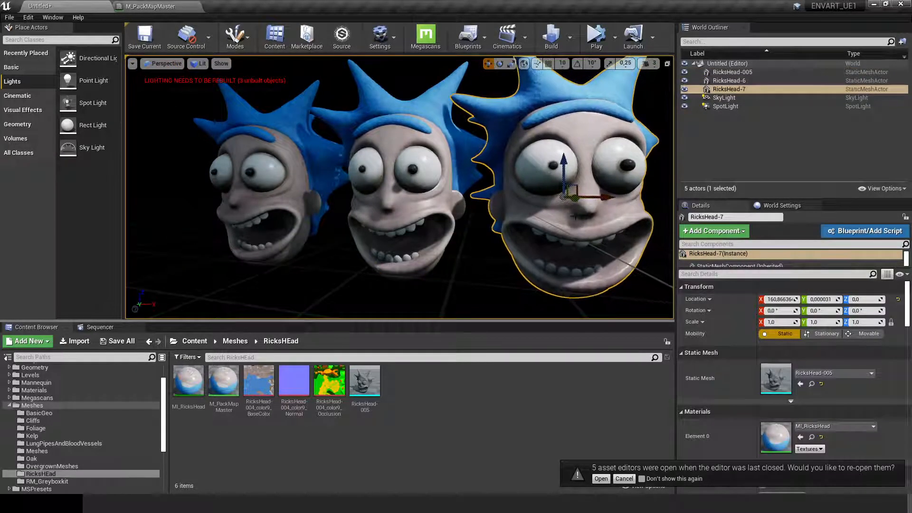
alt+drag(512, 217, 598, 218)
scroll(512, 218, up, 2)
alt+drag(513, 218, 541, 209)
scroll(512, 217, up, 3)
alt+right_drag(512, 217, 475, 226)
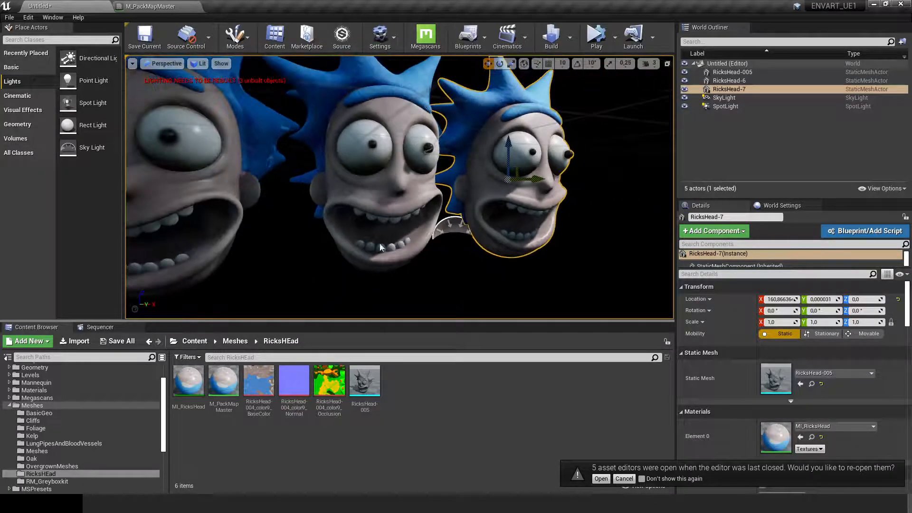
Duplicate the MI_RicksHead material instance as MI_RicksHead1 and assign the copy to the middle head.
right_click(180, 383)
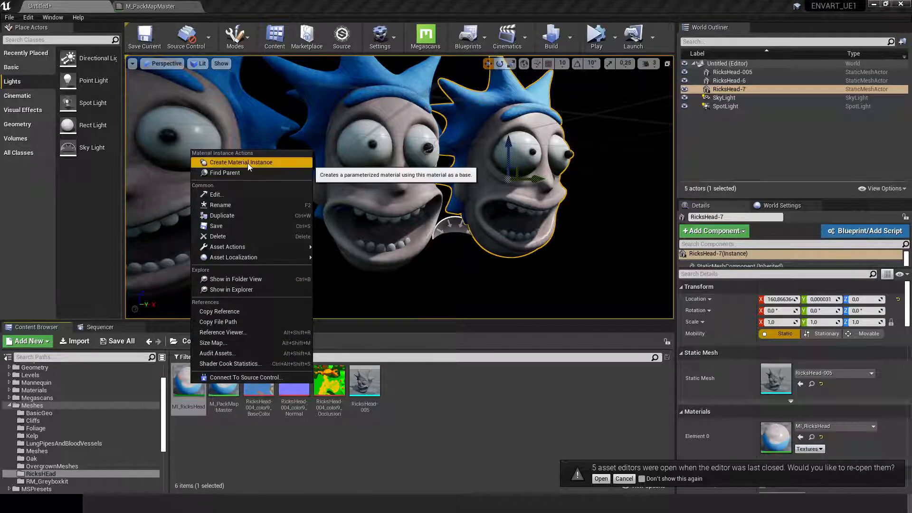
click(222, 215)
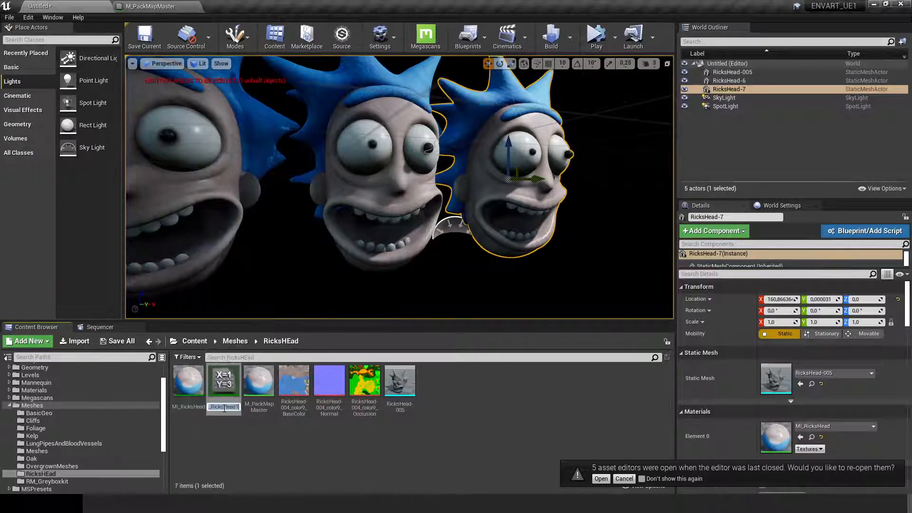
key(Return)
drag(223, 382, 456, 204)
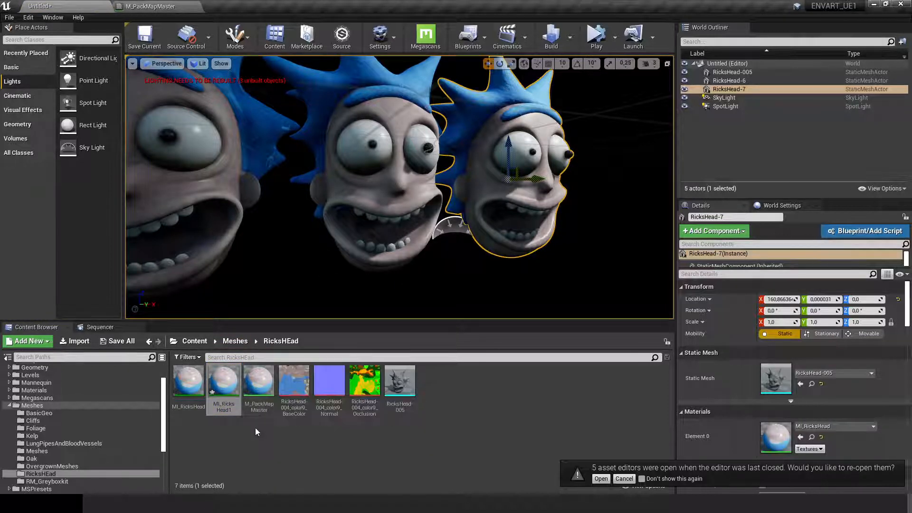
Open the M_PackMapMaster material and widen its node graph area by narrowing the preview.
double_click(259, 382)
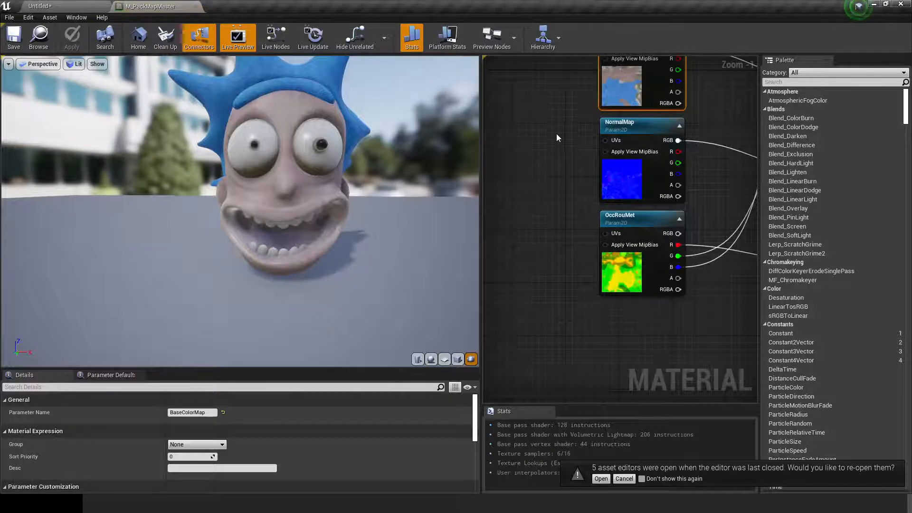
scroll(548, 141, down, 5)
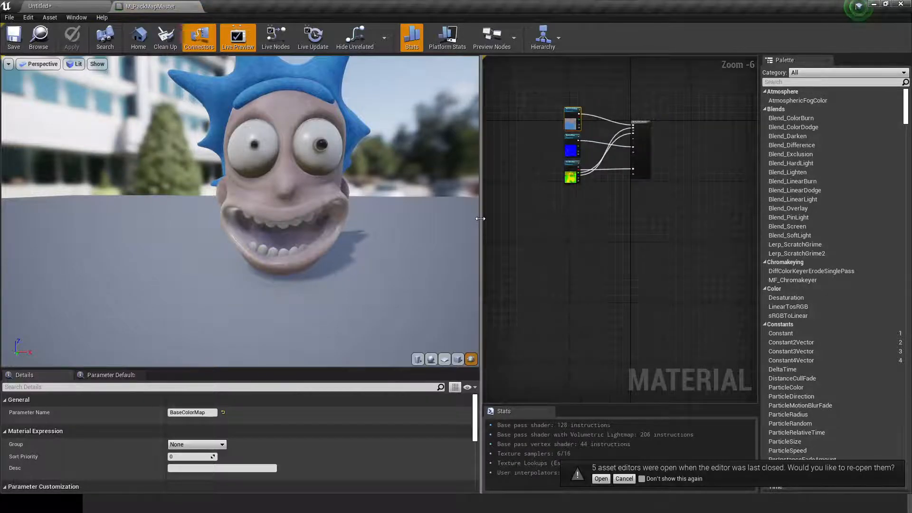
drag(480, 219, 337, 212)
scroll(461, 212, up, 2)
scroll(474, 198, down, 2)
scroll(463, 191, up, 5)
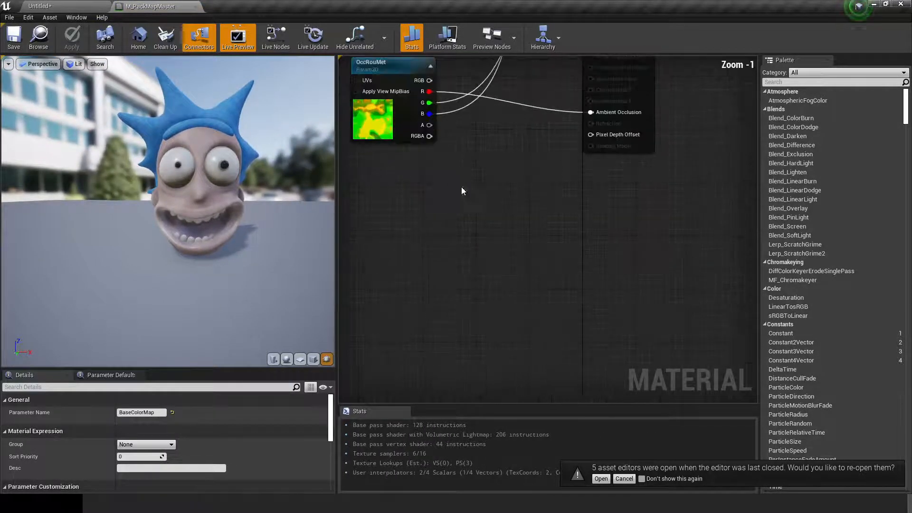
right_drag(462, 191, 484, 228)
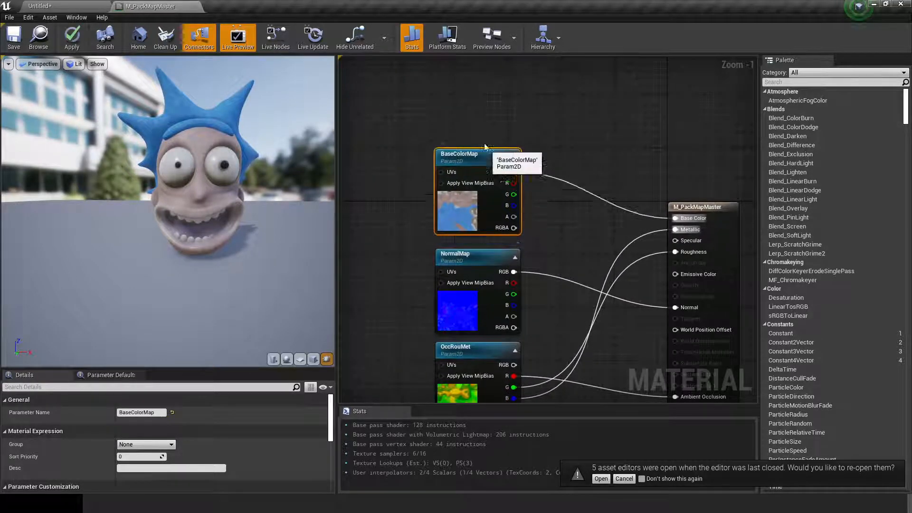
Move the BaseColorMap texture node up and away from the other nodes to make room in the graph.
right_drag(485, 146, 399, 59)
scroll(428, 181, down, 8)
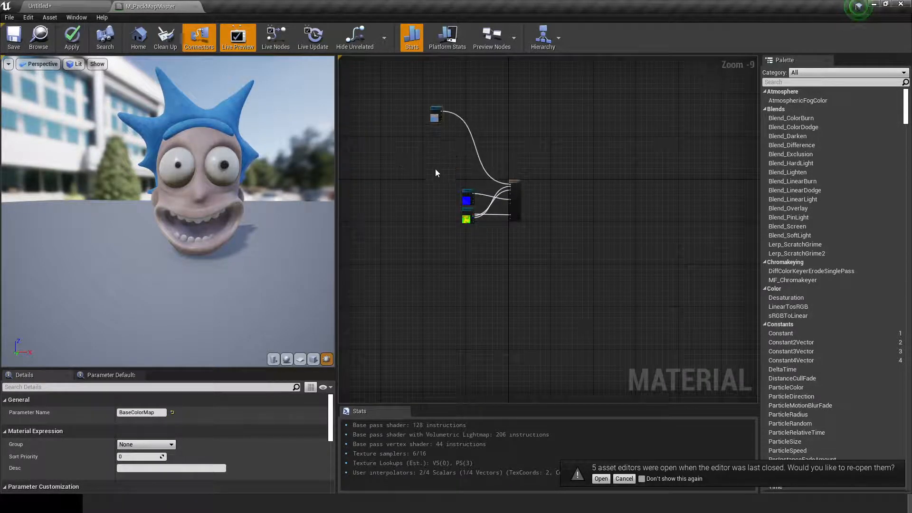
scroll(436, 171, up, 6)
right_drag(468, 138, 482, 215)
scroll(441, 228, down, 1)
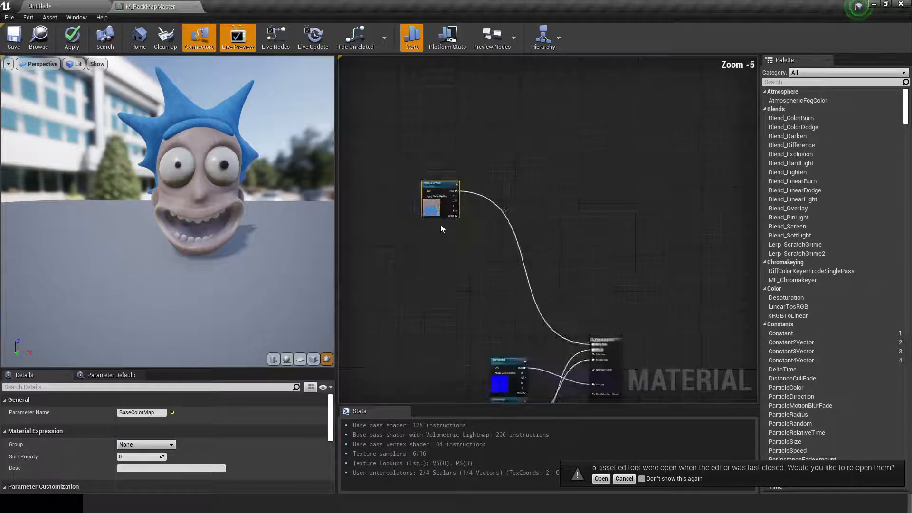
scroll(441, 228, up, 3)
right_drag(437, 255, 452, 285)
scroll(491, 227, down, 1)
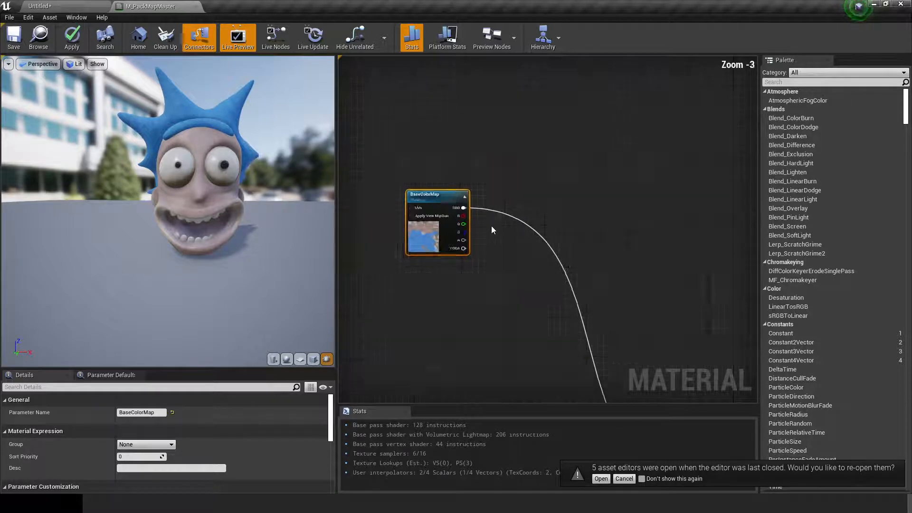
scroll(491, 230, up, 3)
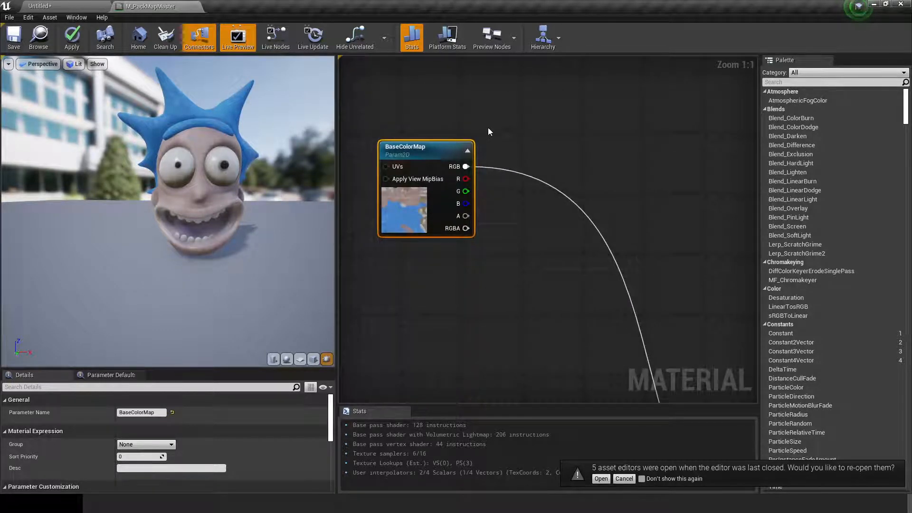
Add a Multiply node with BaseColorMap's RGB output feeding its A input.
drag(464, 166, 627, 172)
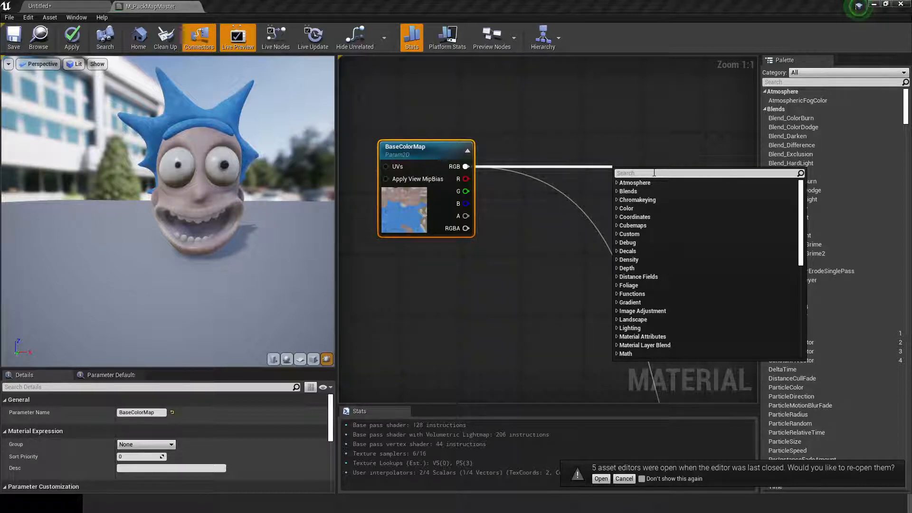
text(mul)
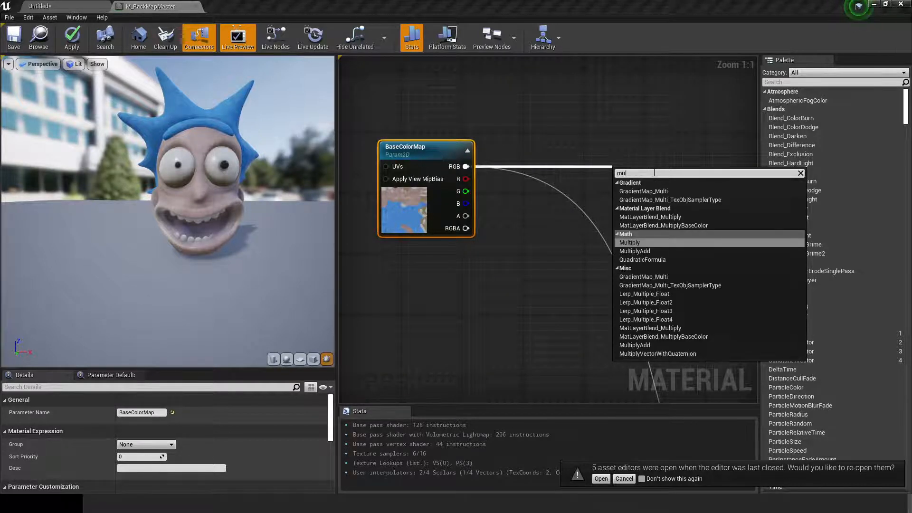
text(ti)
key(Return)
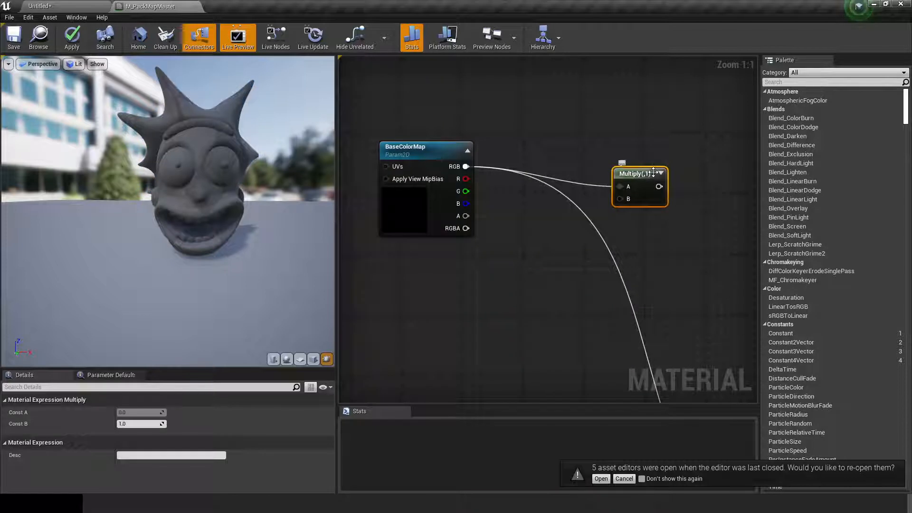
Add a reroute point on the Base Color wire, feed it from the Multiply output, and align the Multiply node with BaseColorMap.
double_click(633, 314)
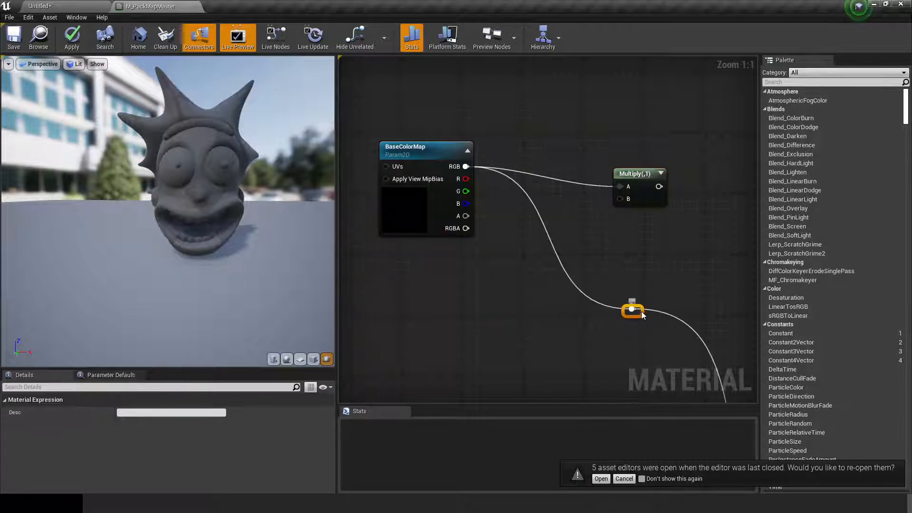
drag(642, 314, 757, 294)
drag(652, 191, 742, 290)
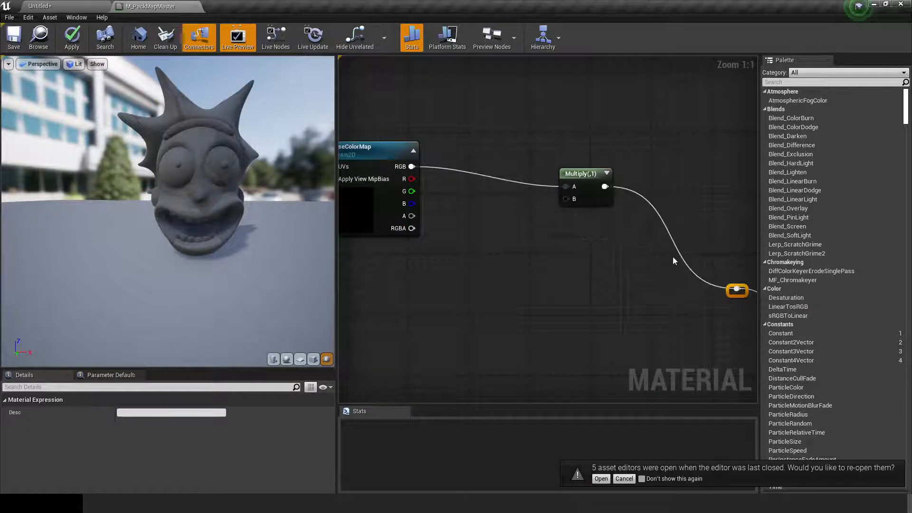
drag(589, 173, 628, 155)
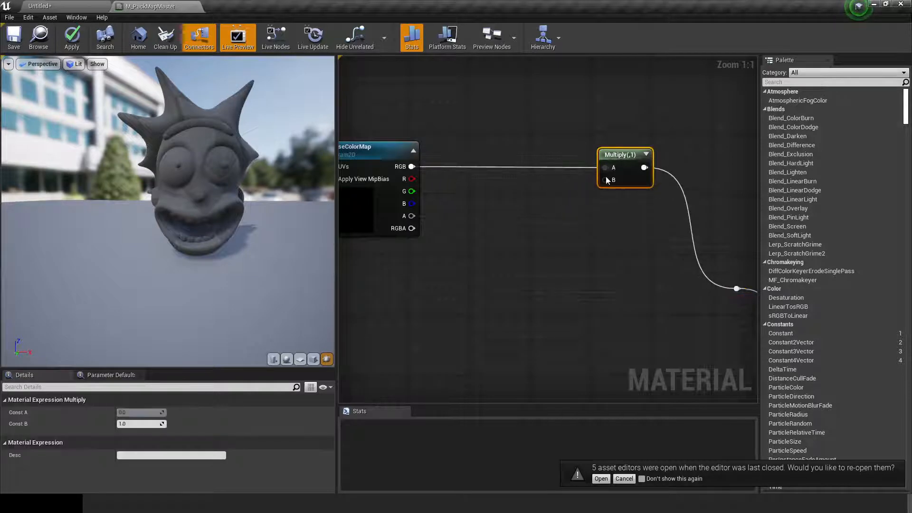
Add a Constant3Vector node, set its colour to white (1,1,1), and place it just below BaseColorMap.
right_drag(484, 233, 588, 192)
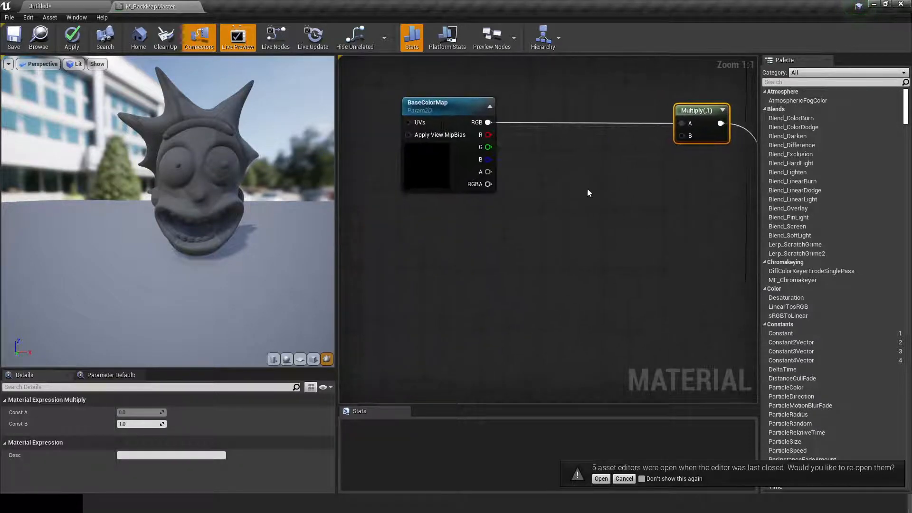
click(437, 239)
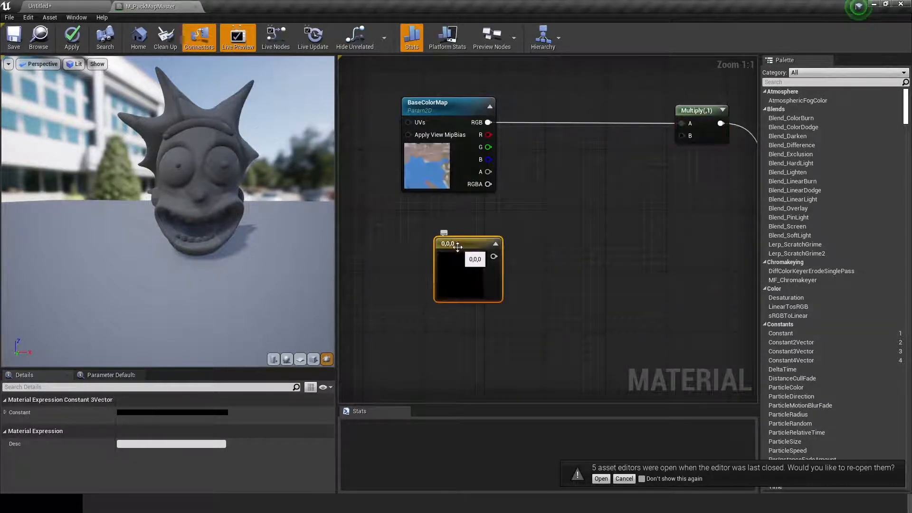
click(171, 412)
drag(311, 288, 313, 269)
click(316, 469)
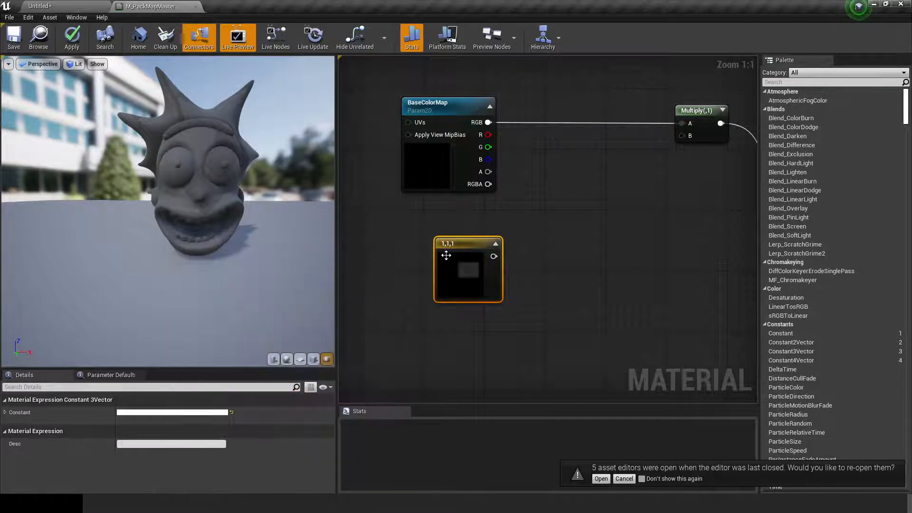
drag(454, 280, 428, 252)
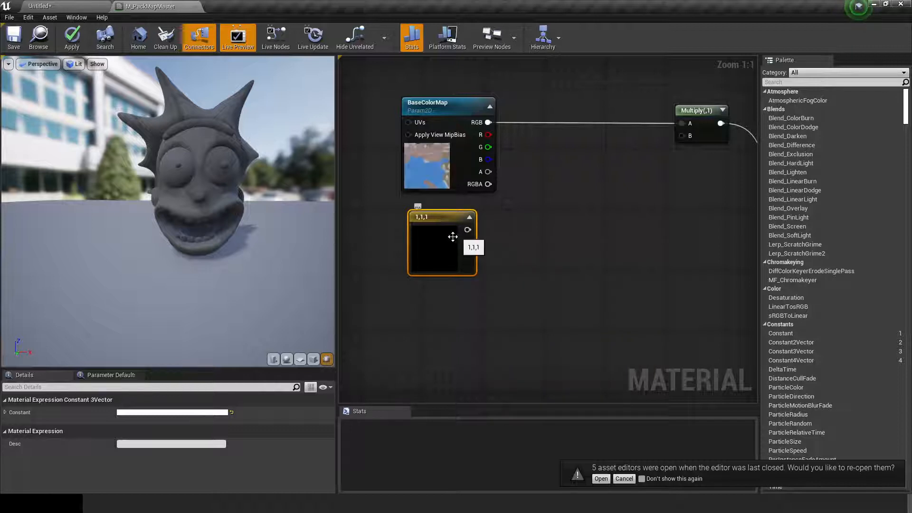
Convert the white constant to a parameter named Tint, connect it to Multiply's B input, and apply the material changes.
right_click(441, 216)
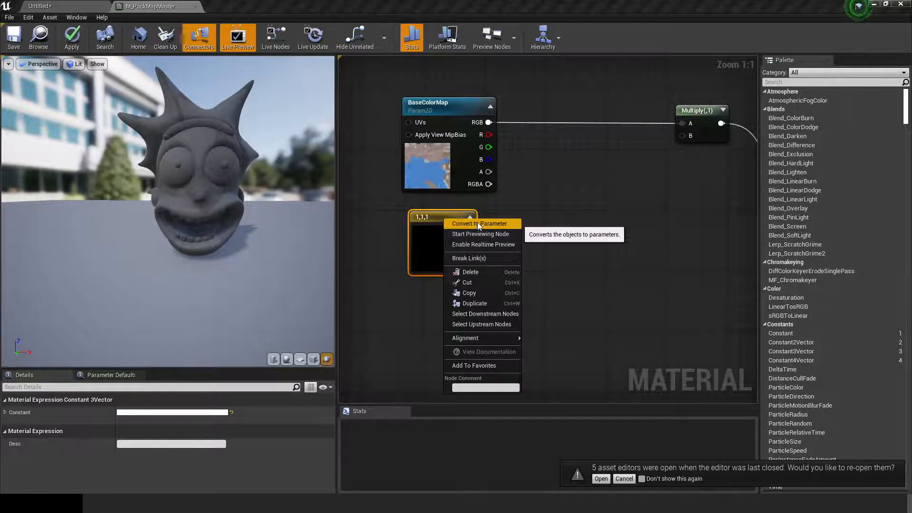
click(477, 222)
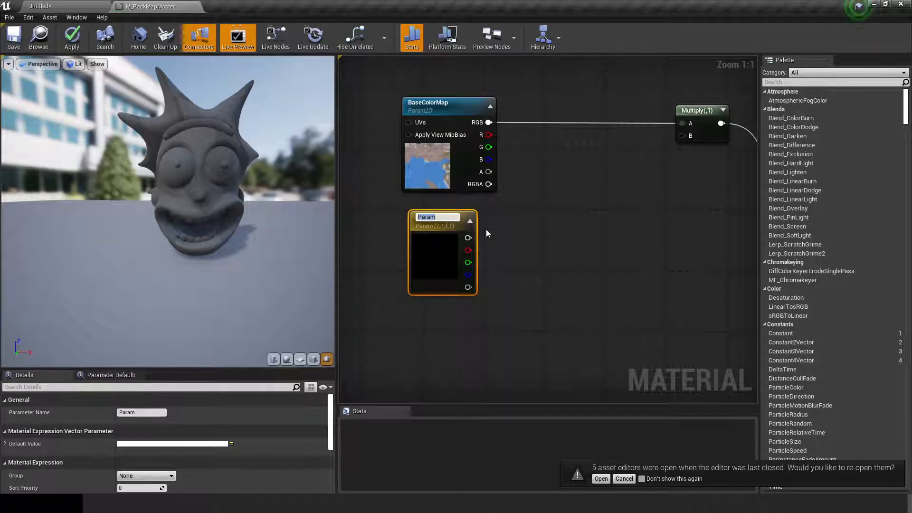
text(Tint)
key(Return)
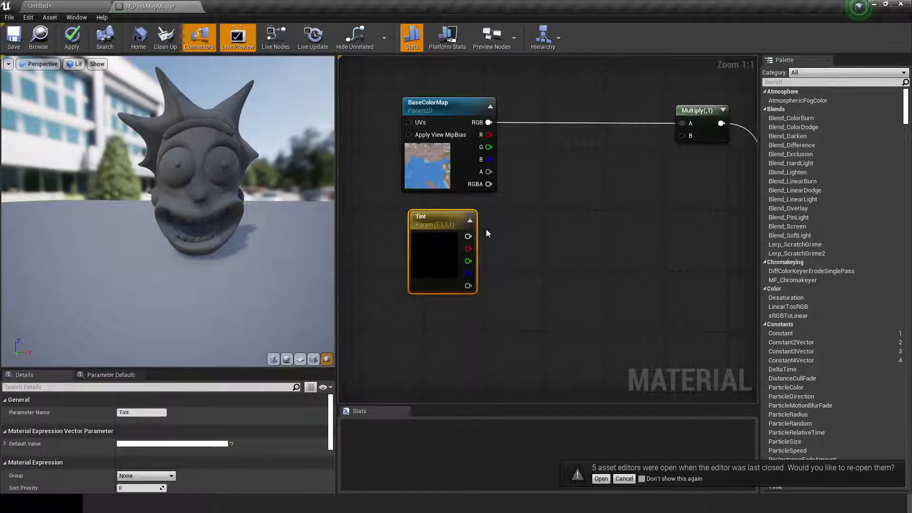
drag(468, 236, 684, 136)
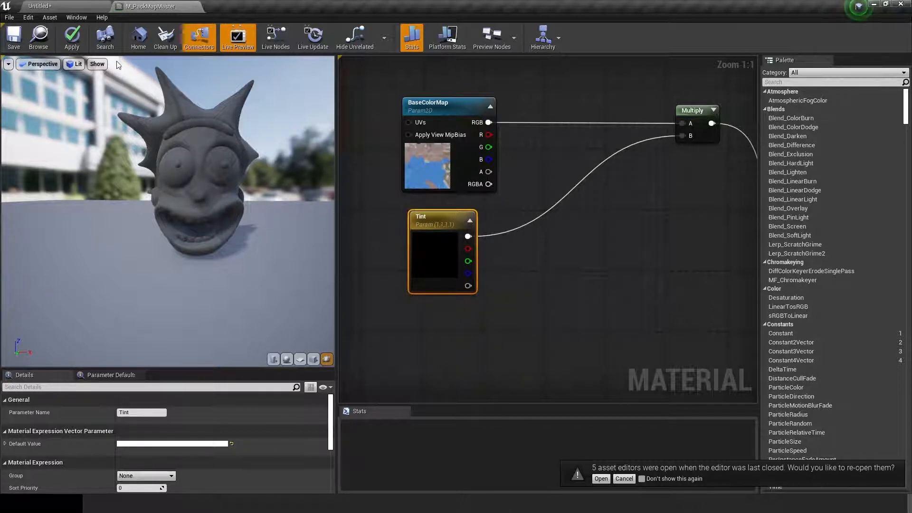
click(81, 50)
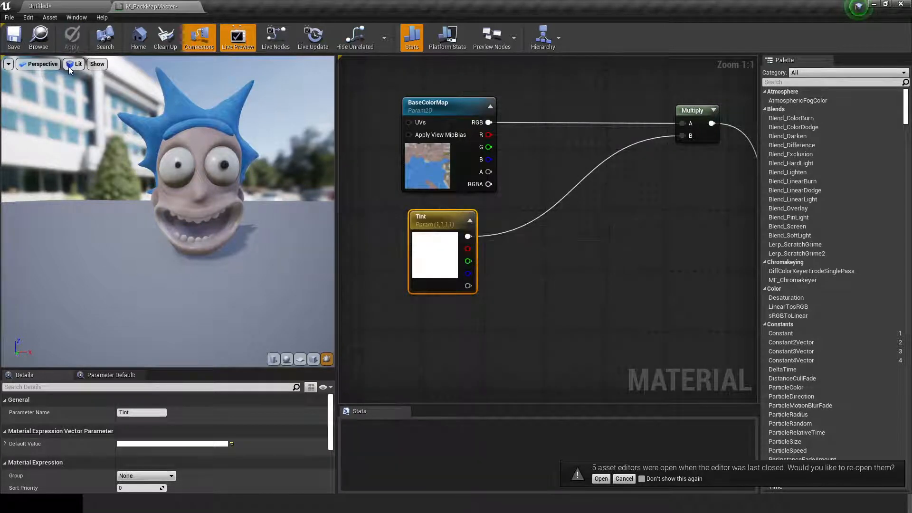
Return to the level and open MI_RicksHead1 in a tall floating window that leaves the middle head visible.
click(66, 10)
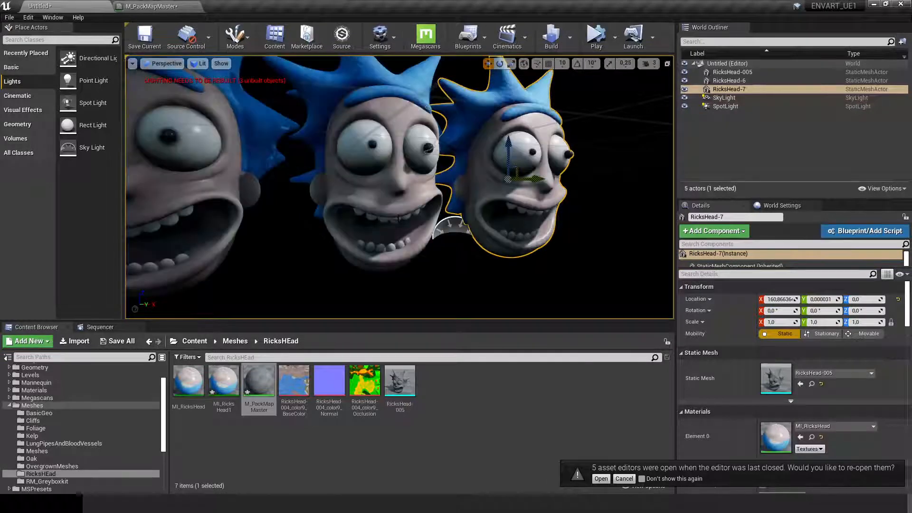
mouse_move(389, 170)
alt+mouse_down()
mouse_move(256, 172)
mouse_move(386, 166)
alt+mouse_up()
mouse_move(470, 172)
right_down()
mouse_move(442, 172)
mouse_move(470, 172)
right_up()
alt+drag(470, 171, 413, 194)
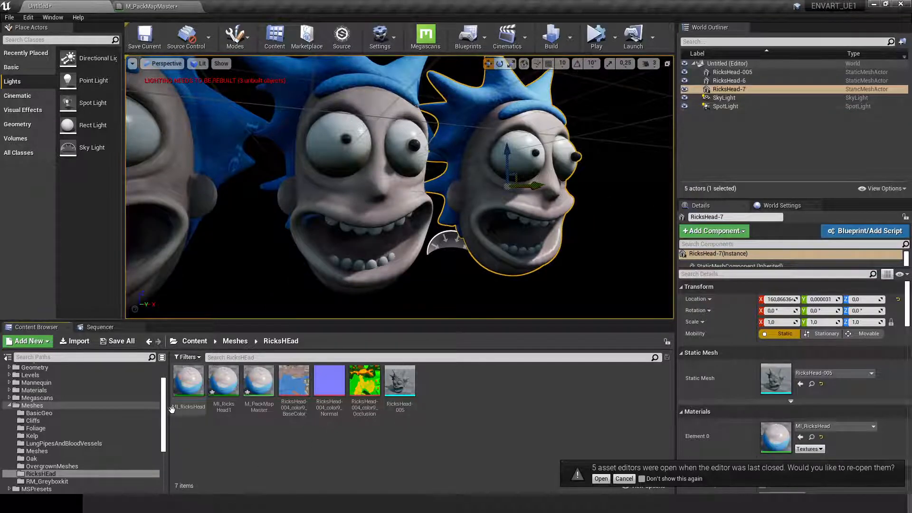
double_click(230, 383)
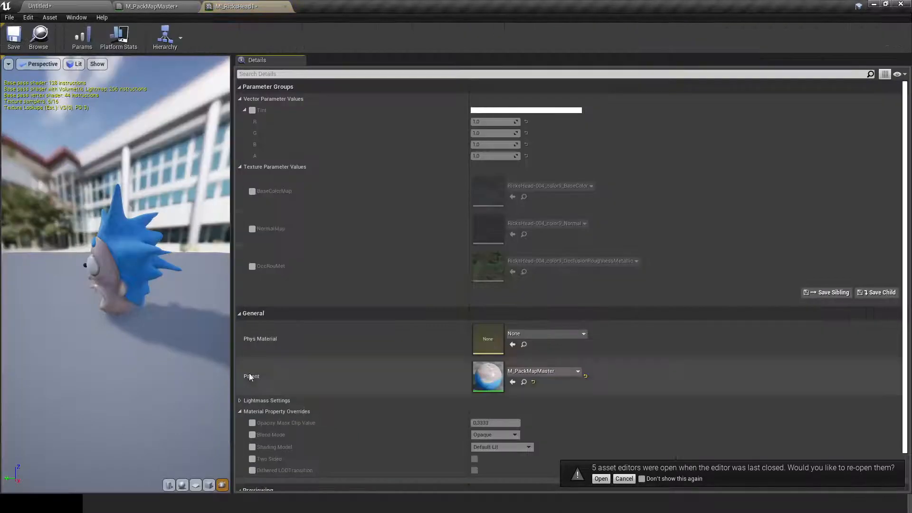
drag(240, 8, 418, 56)
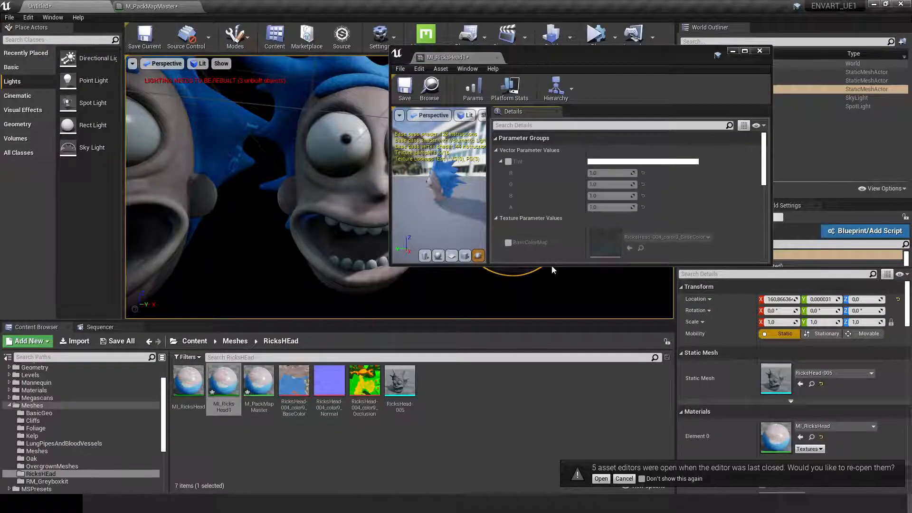
drag(552, 265, 543, 470)
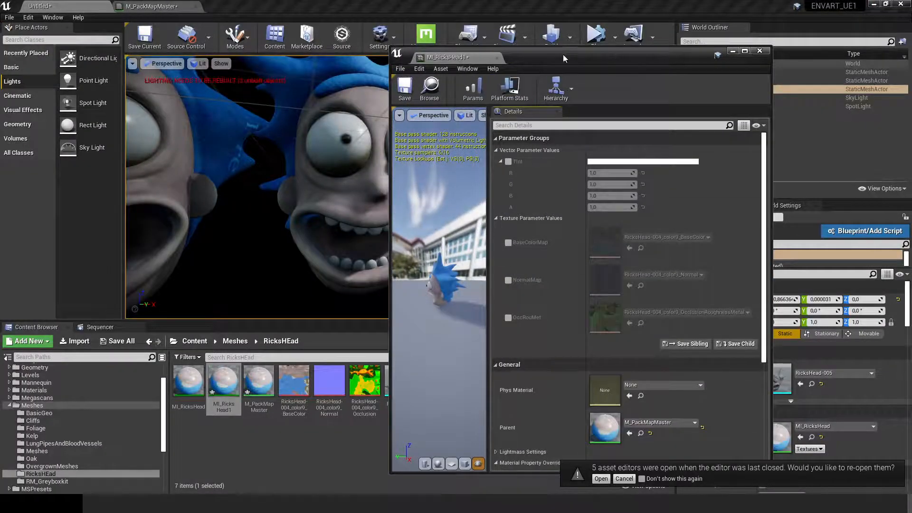
drag(563, 54, 629, 10)
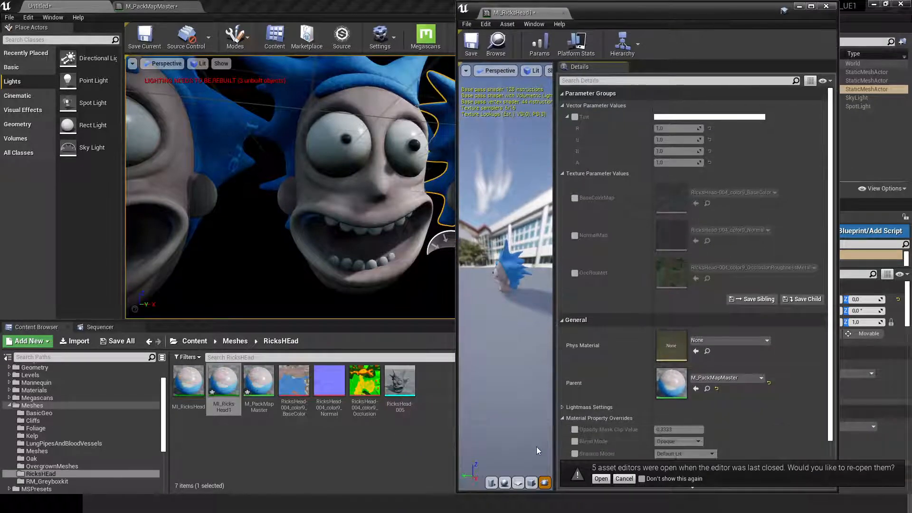
Enable the Tint override in MI_RicksHead1 and pick a pale aqua colour with hue about 168 and saturation about 0.3.
click(574, 117)
click(680, 117)
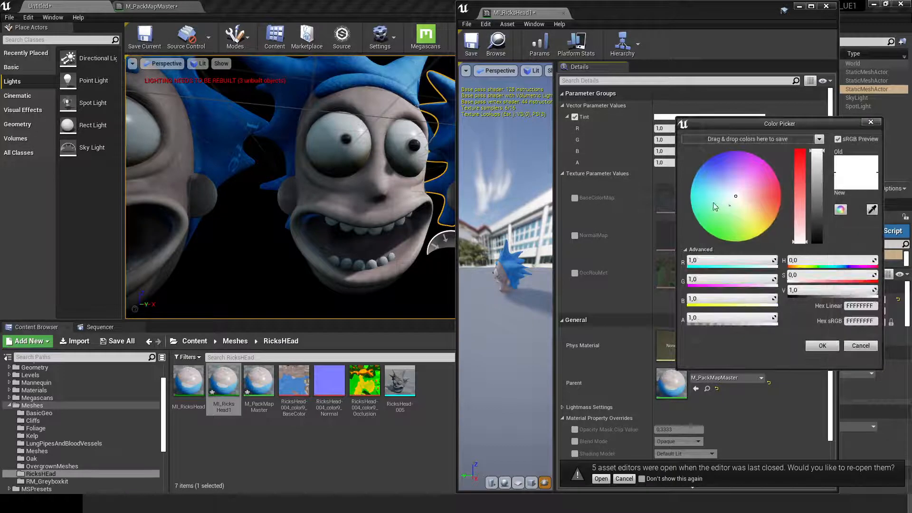
drag(738, 197, 723, 200)
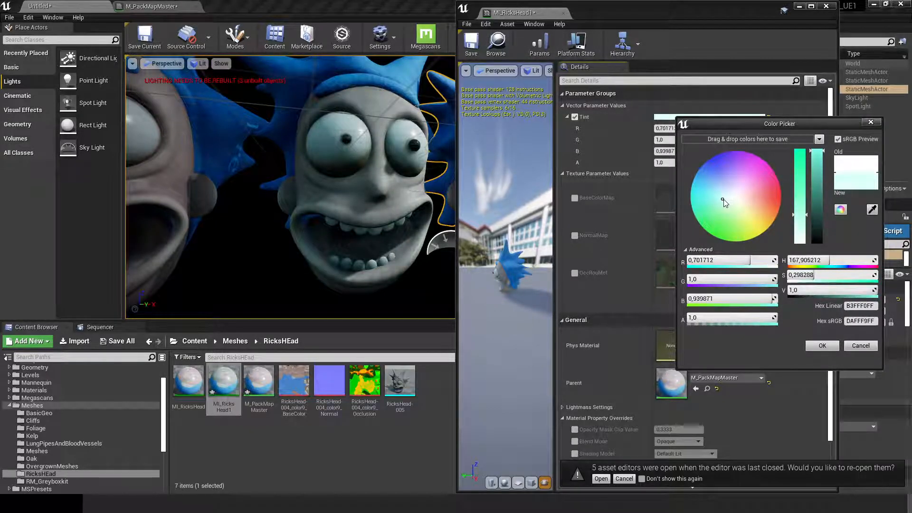
Darken the aqua tint to value about 0.86, raise its saturation to about 0.43, and accept the colour after checking the middle head.
mouse_move(370, 199)
right_down()
mouse_move(333, 199)
mouse_move(395, 202)
mouse_move(371, 199)
mouse_move(380, 197)
mouse_move(370, 165)
right_up()
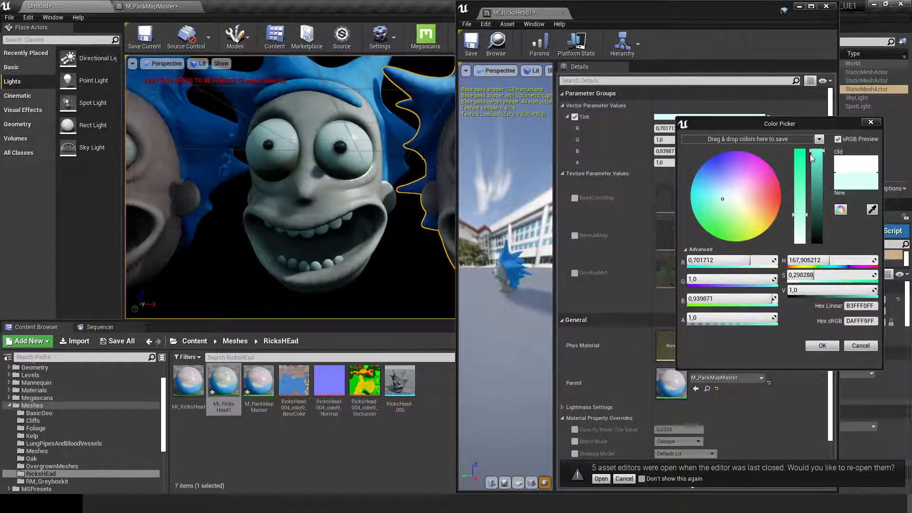
drag(818, 157, 819, 167)
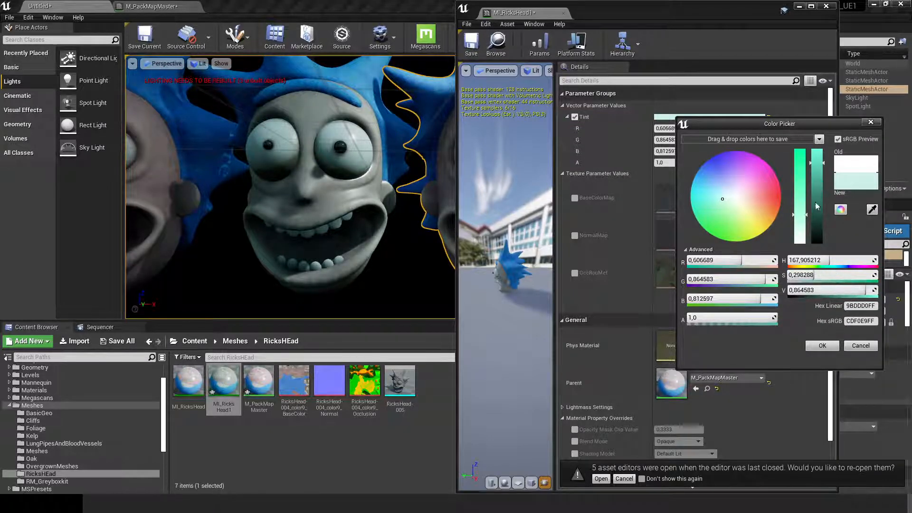
drag(800, 202, 801, 202)
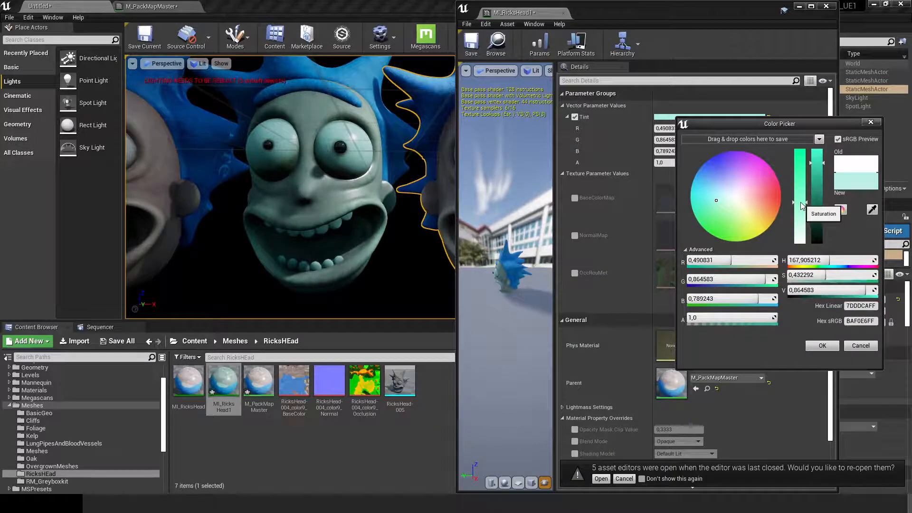
right_drag(398, 198, 441, 139)
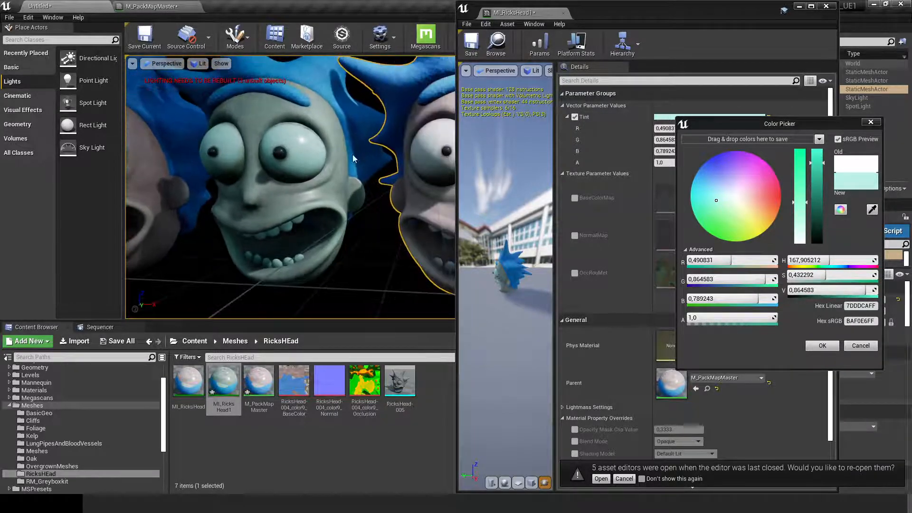
right_drag(355, 203, 318, 190)
right_drag(203, 211, 228, 199)
right_drag(369, 209, 344, 191)
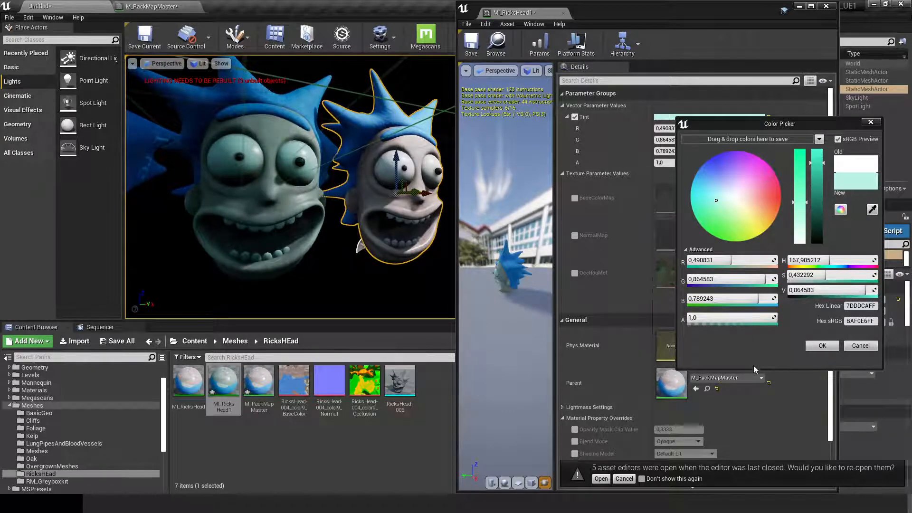
click(825, 347)
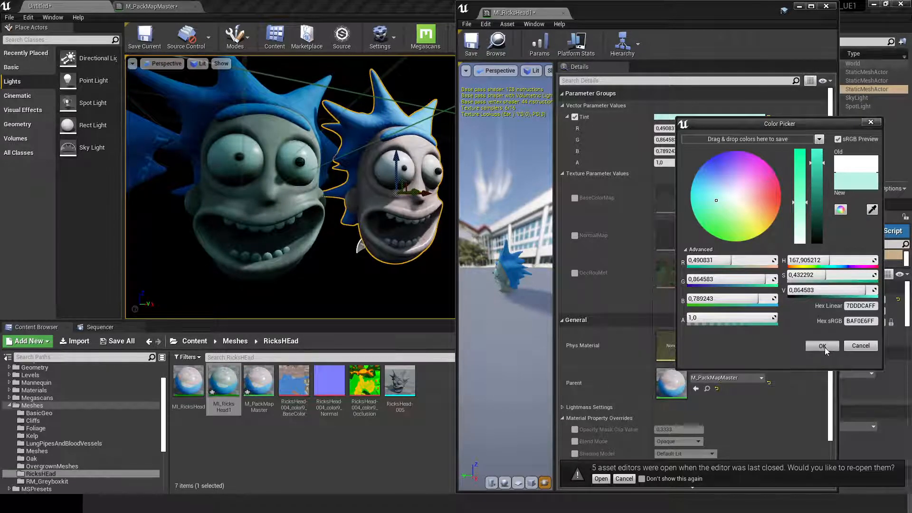
click(823, 346)
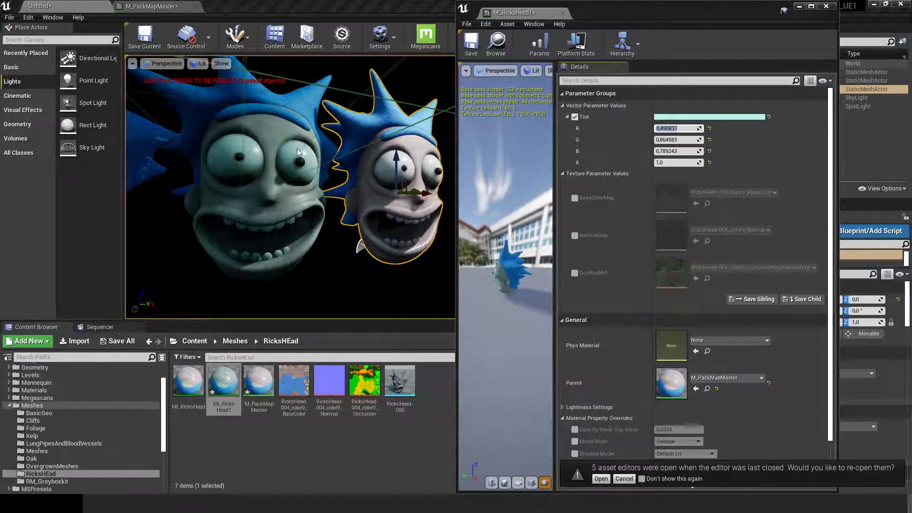
Save MI_RicksHead1, bring up the M_PackMapMaster graph, and close the material instance window.
key(alt+Tab)
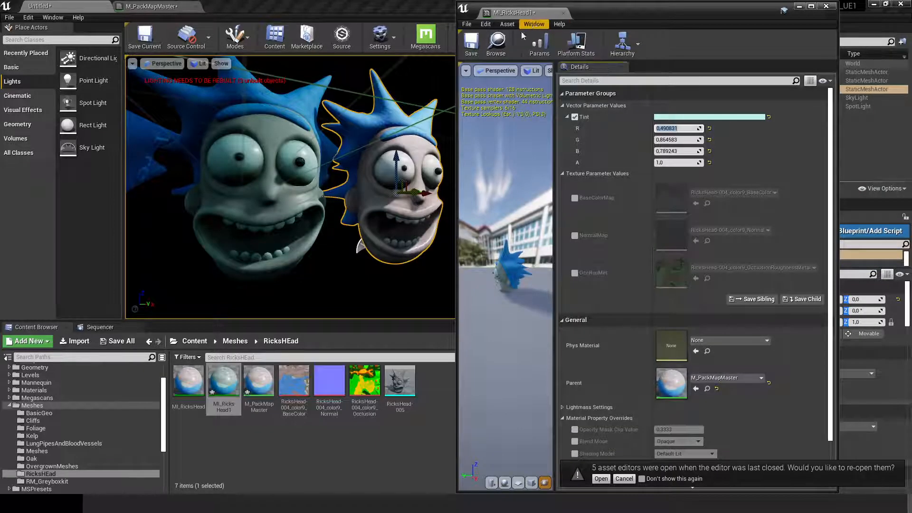
click(471, 42)
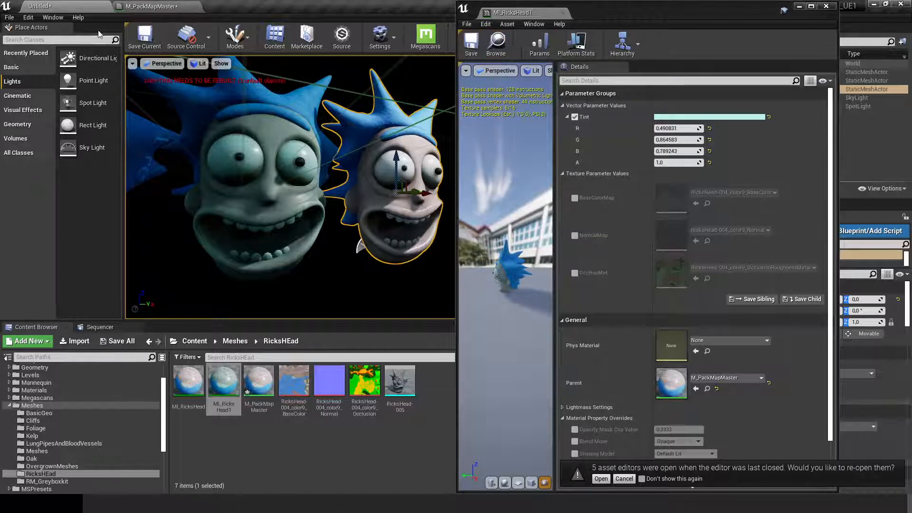
click(152, 6)
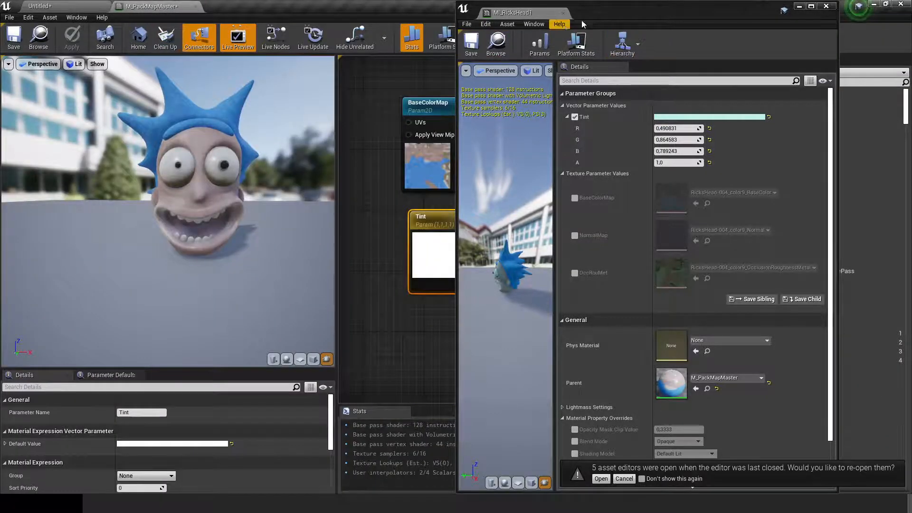
click(563, 13)
Group the BaseColorMap, Tint, Multiply and reroute nodes in a comment box titled BaseColor.
scroll(565, 249, down, 3)
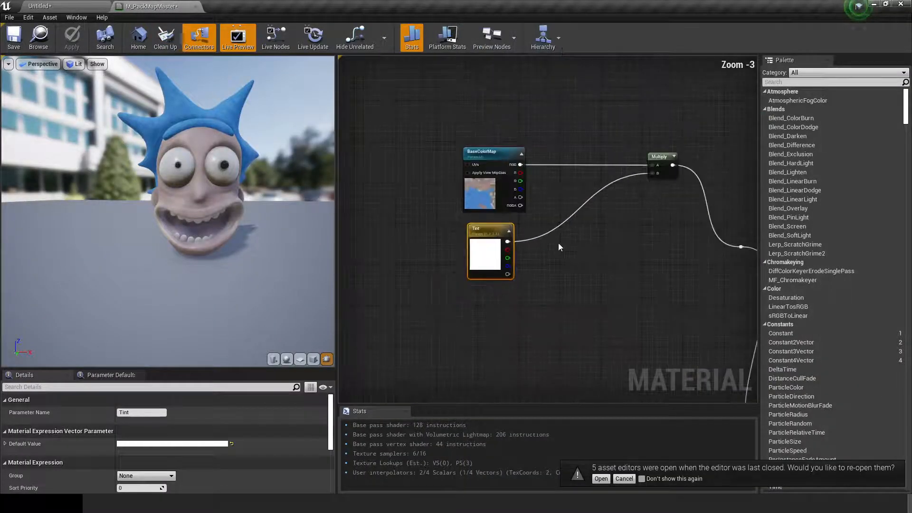
scroll(623, 307, up, 3)
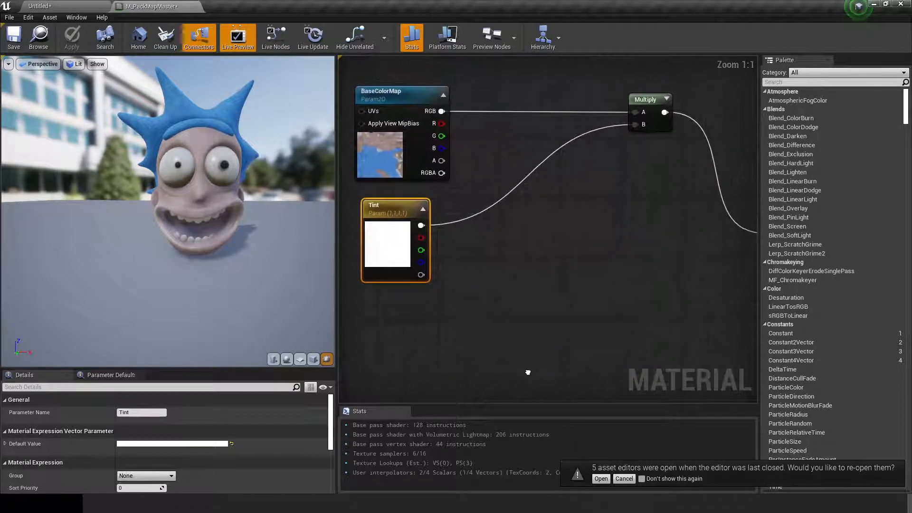
scroll(545, 336, down, 4)
drag(417, 167, 665, 304)
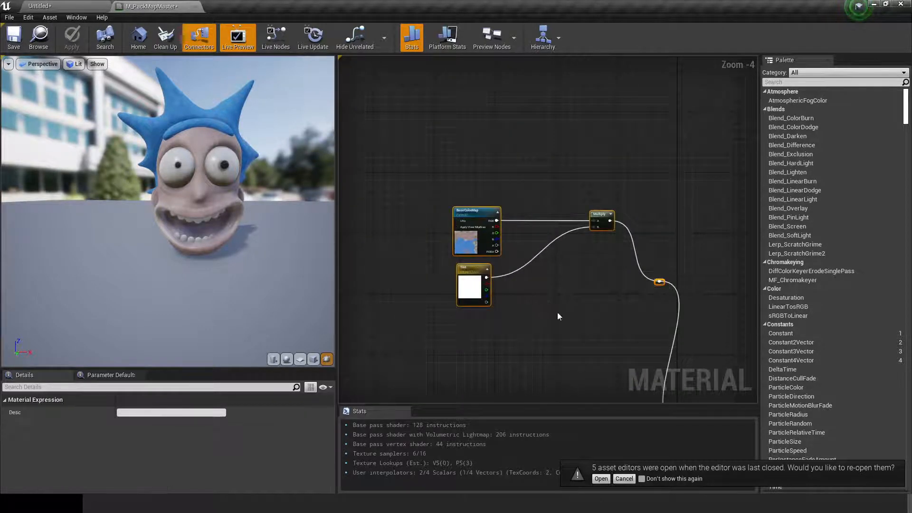
key(c)
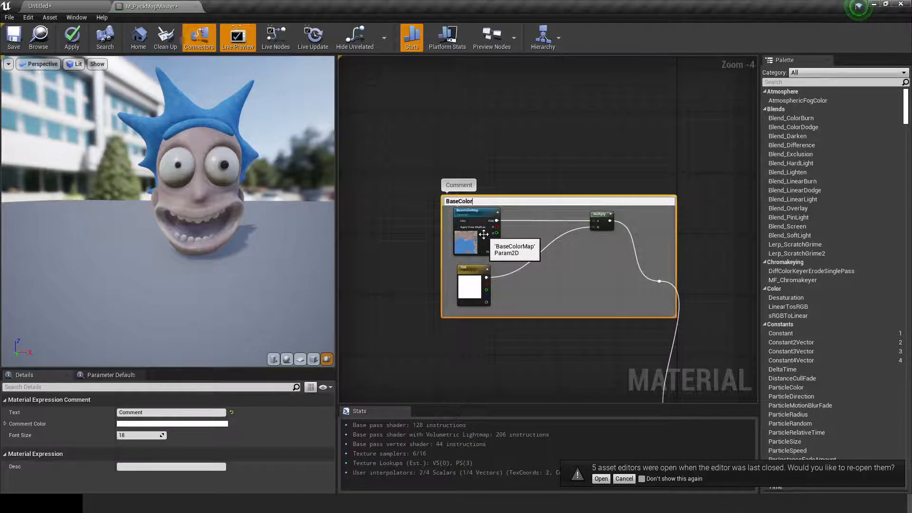
key(Return)
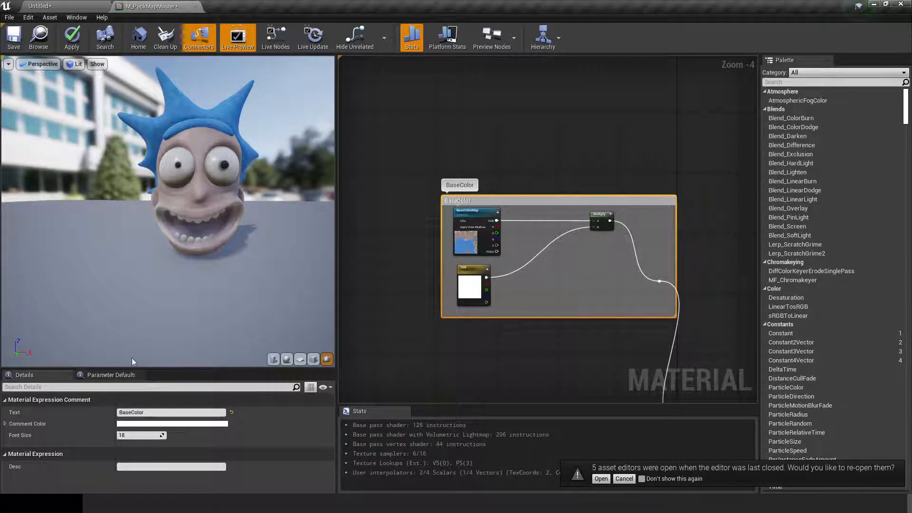
Change the BaseColor comment box's colour to light pink, hex sRGB FFA6B3FF.
click(170, 424)
mouse_move(252, 311)
mouse_down()
mouse_move(230, 332)
mouse_move(220, 329)
mouse_move(257, 317)
mouse_up()
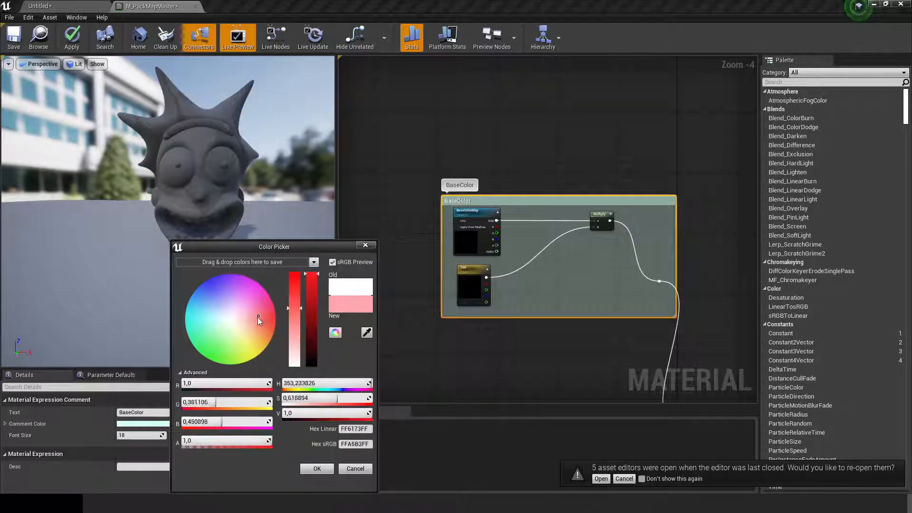
click(318, 470)
Space out the NormalMap and packed occlusion-roughness-metallic texture nodes below the BaseColor comment, away from the material output node.
right_drag(537, 366, 509, 159)
right_drag(532, 195, 543, 146)
drag(539, 202, 424, 183)
drag(547, 242, 496, 352)
Add a FlattenNormal node fed by the NormalMap texture's RGB output.
right_drag(408, 270, 540, 244)
scroll(568, 240, up, 4)
right_drag(694, 136, 497, 179)
click(497, 180)
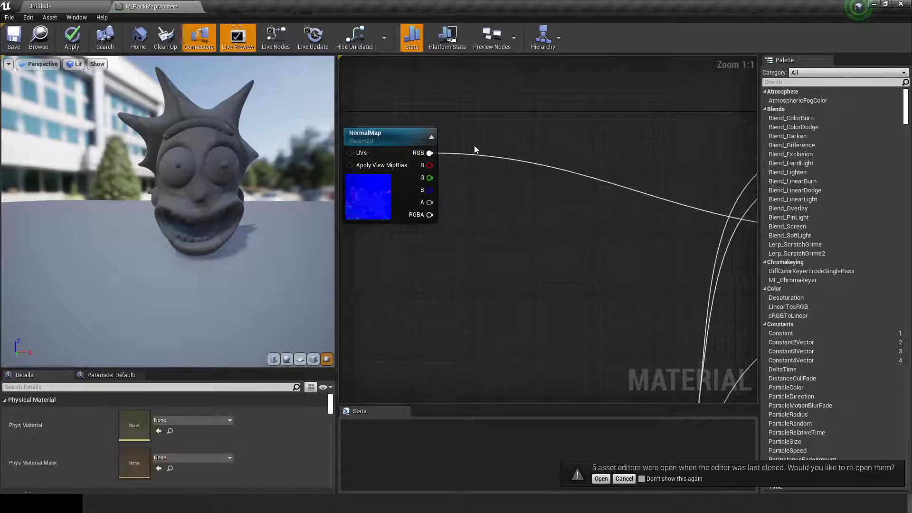
drag(430, 152, 612, 197)
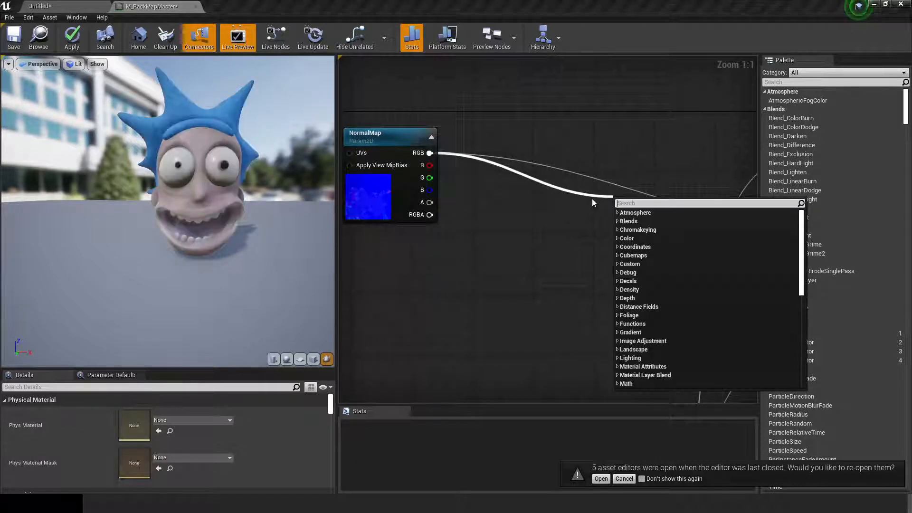
text(flatte)
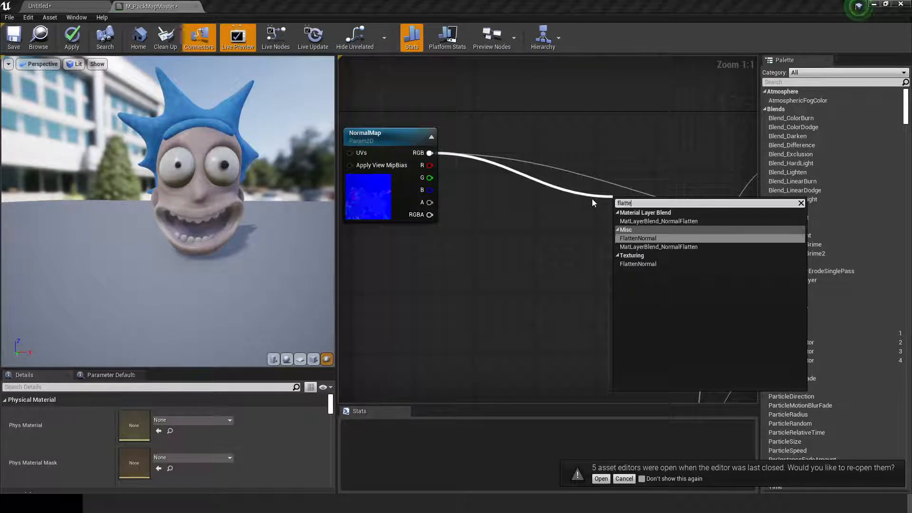
text(n normal)
click(638, 239)
Connect the FlattenNormal result to the material's Normal input and move the node level with the NormalMap output.
right_drag(617, 281, 468, 272)
drag(532, 205, 696, 220)
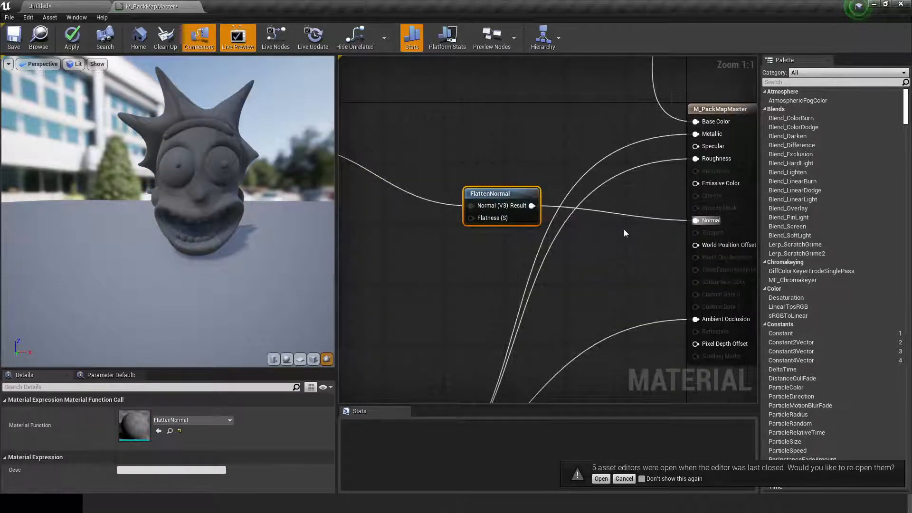
drag(491, 187, 464, 155)
Create a constant, convert it to a scalar parameter named FlattenNormal, and connect it to the FlattenNormal node's Flatness input.
right_drag(423, 210, 510, 179)
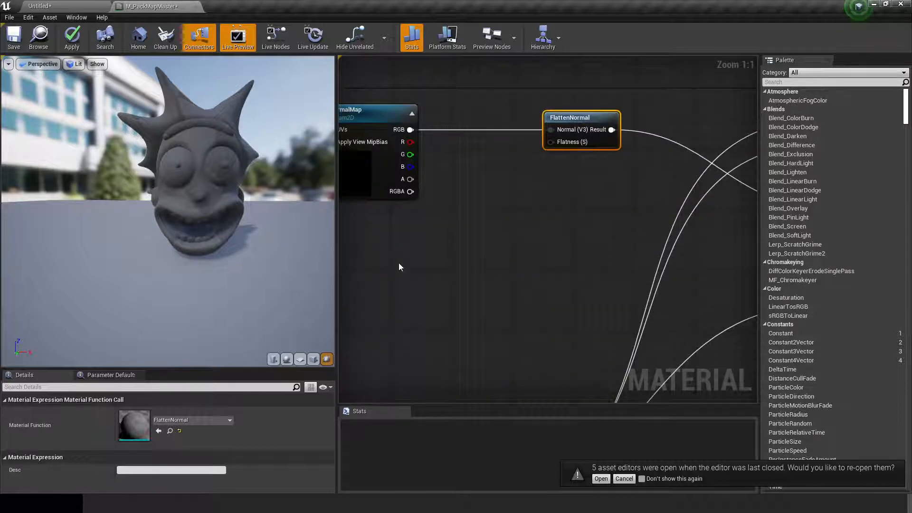
click(401, 250)
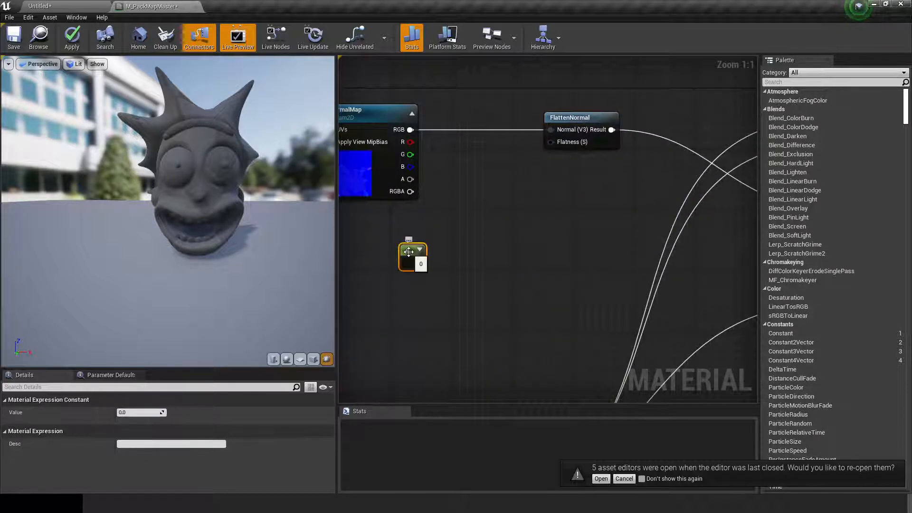
right_click(414, 250)
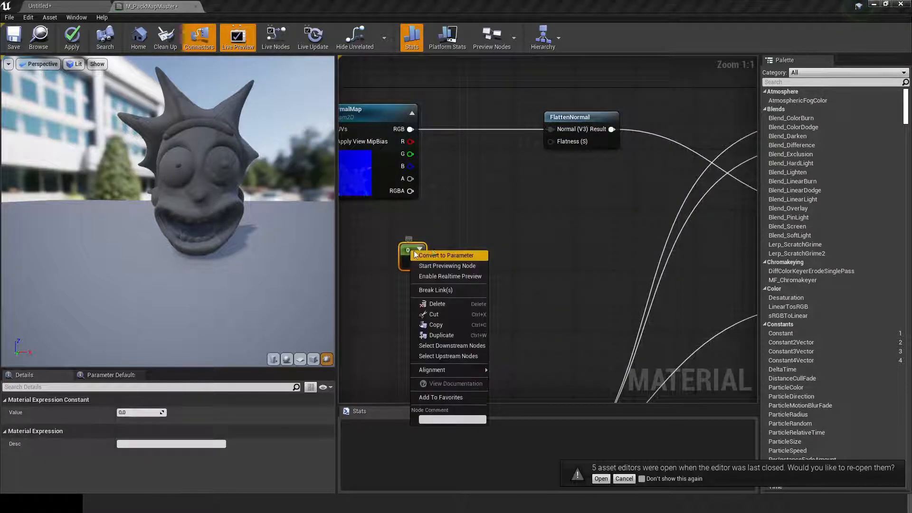
click(449, 255)
text(Fla)
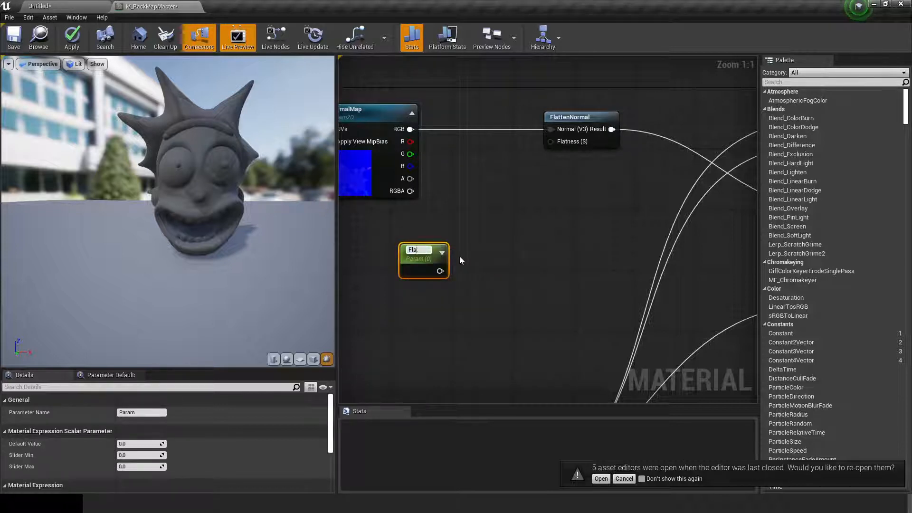
text(ttenNormal)
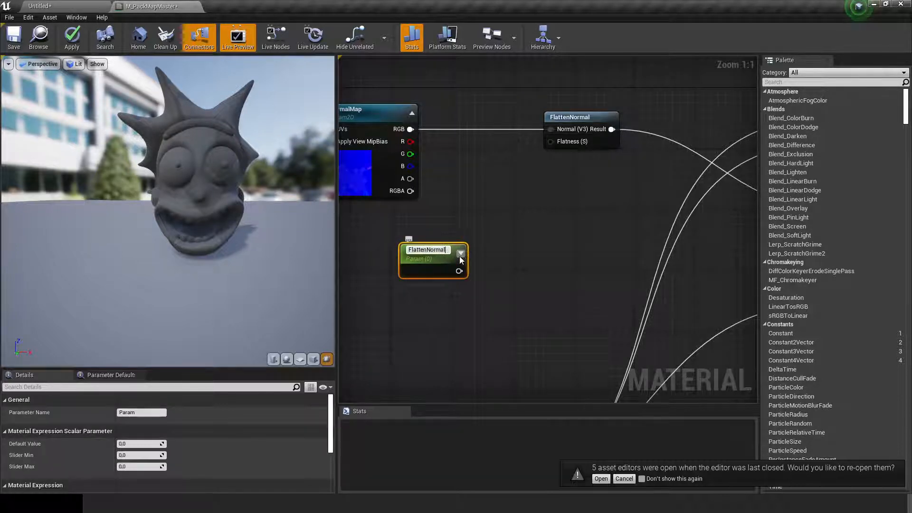
key(Return)
drag(453, 269, 551, 142)
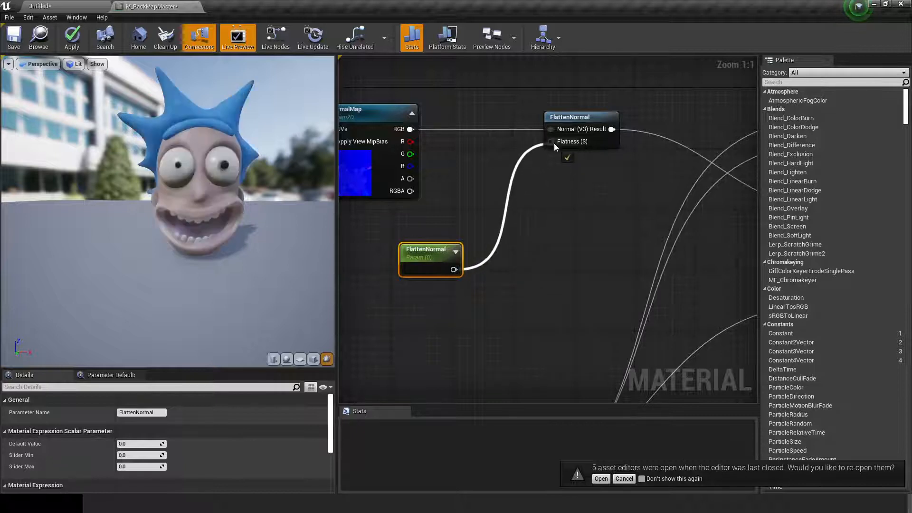
Group the NormalMap texture, FlattenNormal node and its parameter in a comment box titled Normal.
key(Home)
drag(487, 214, 569, 275)
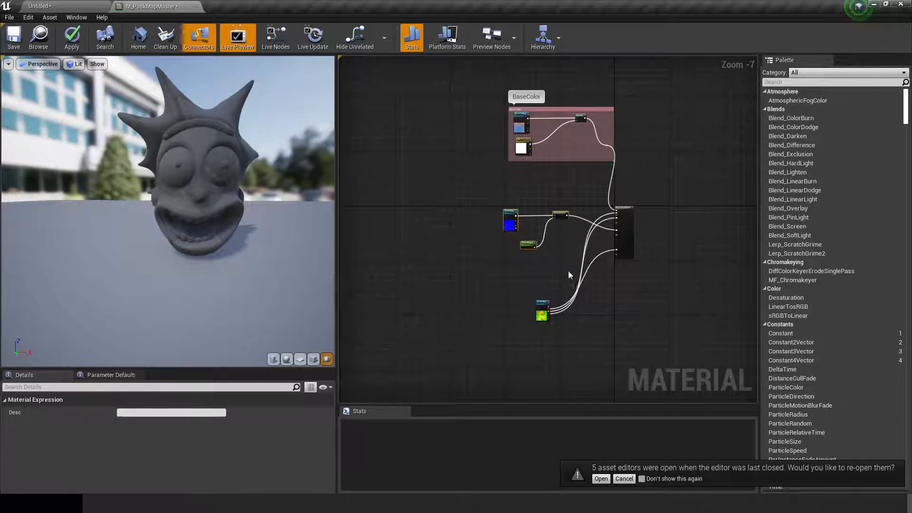
key(c)
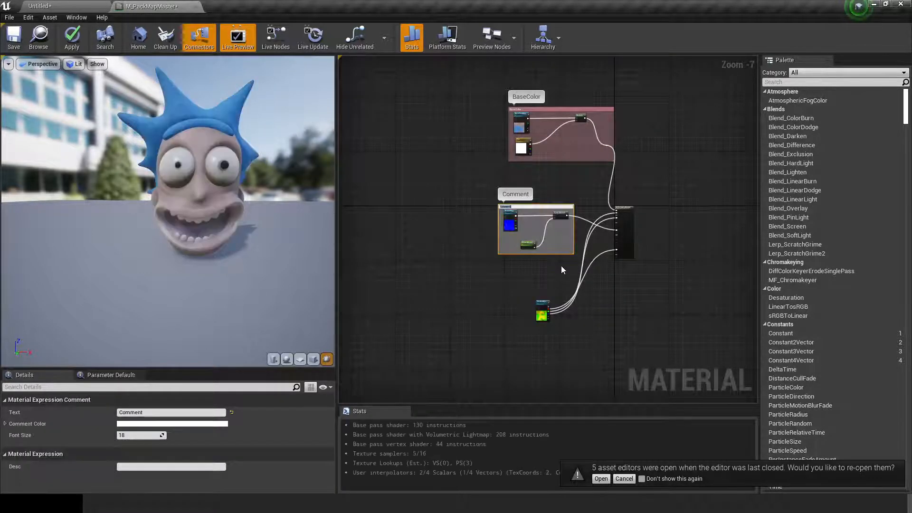
text(Normal)
key(Return)
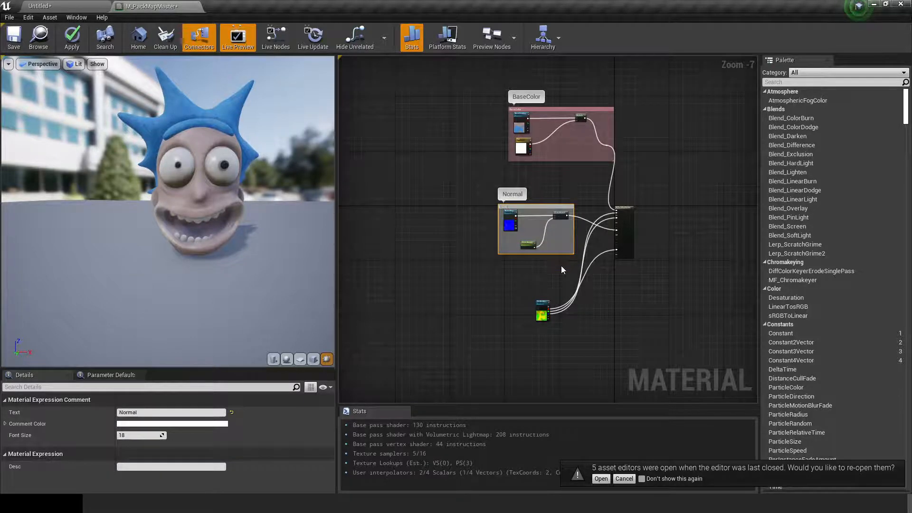
Change the Normal comment box's colour to blue, hex sRGB 62A3FFFF, and apply the changes to the M_PackMapMaster material.
scroll(522, 298, up, 5)
right_drag(538, 249, 429, 387)
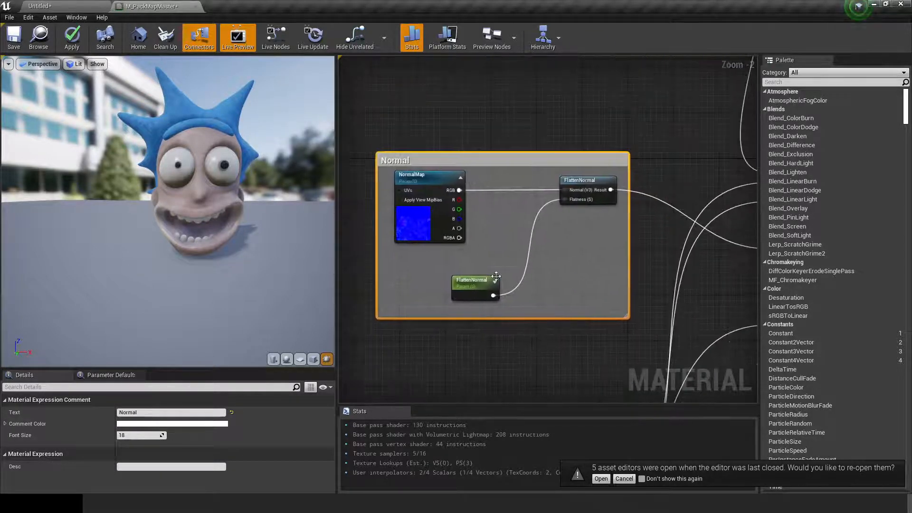
double_click(488, 166)
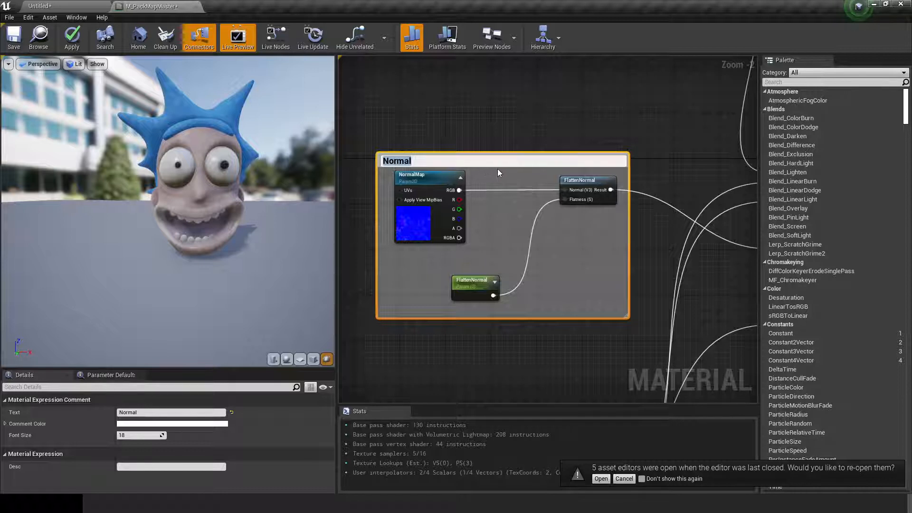
click(506, 108)
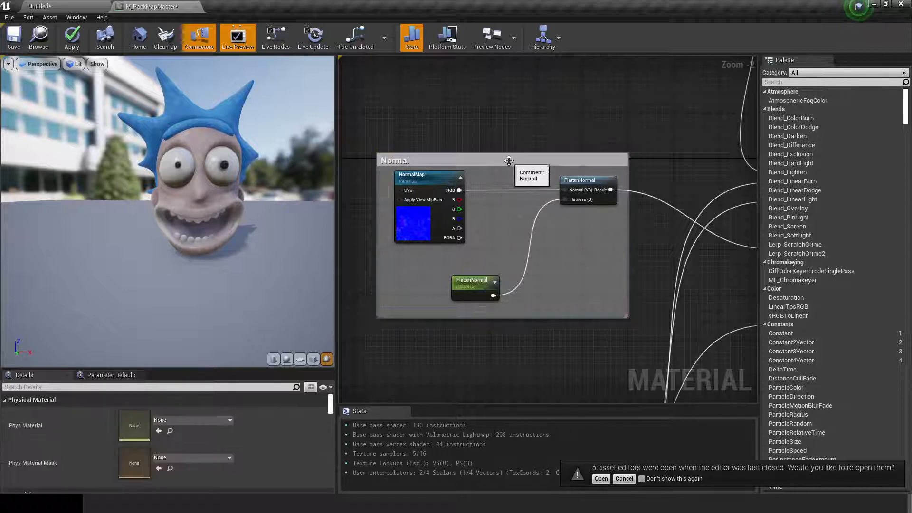
click(507, 160)
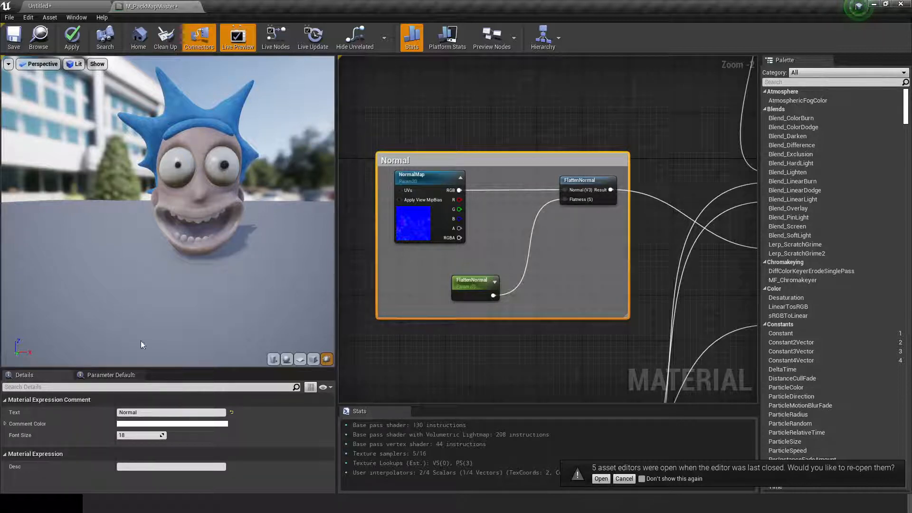
click(172, 423)
click(188, 291)
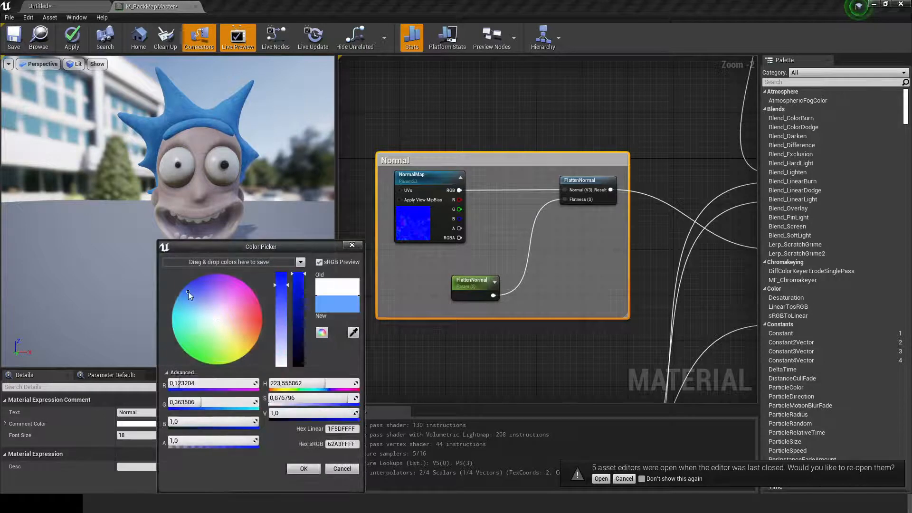
click(304, 469)
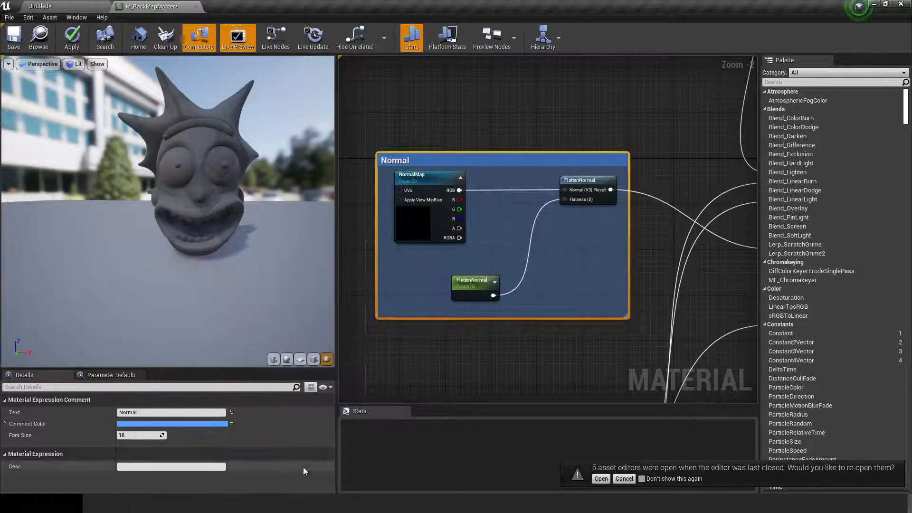
click(69, 40)
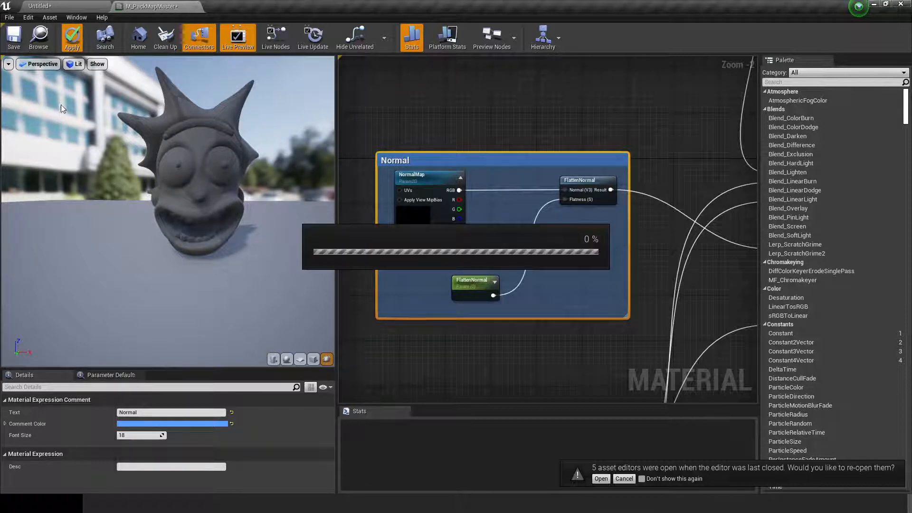
Open the MI_RicksHead1 material instance from the level's RicksHEad folder and float its editor window over the level.
click(56, 9)
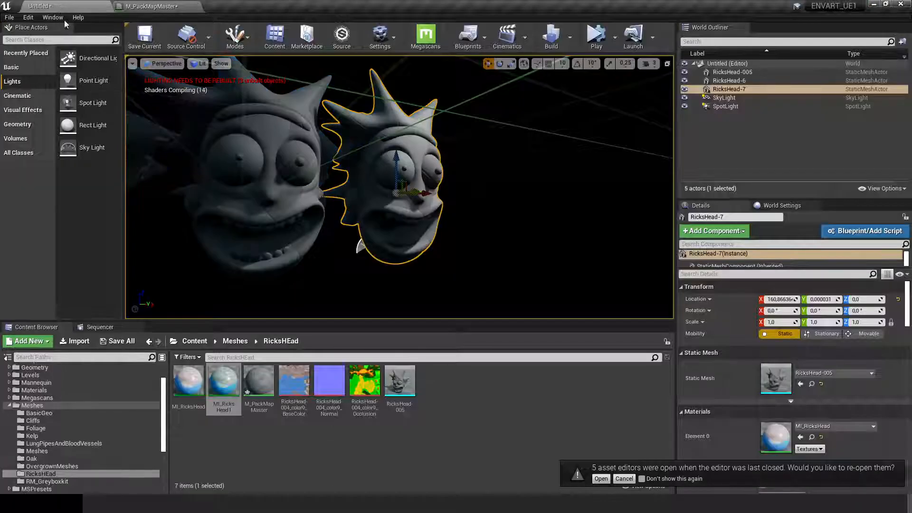
double_click(226, 383)
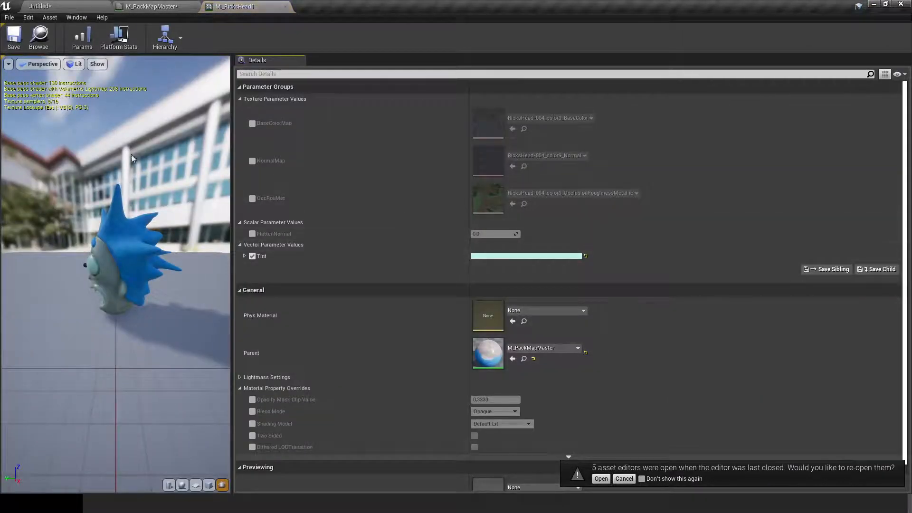
drag(228, 9, 405, 125)
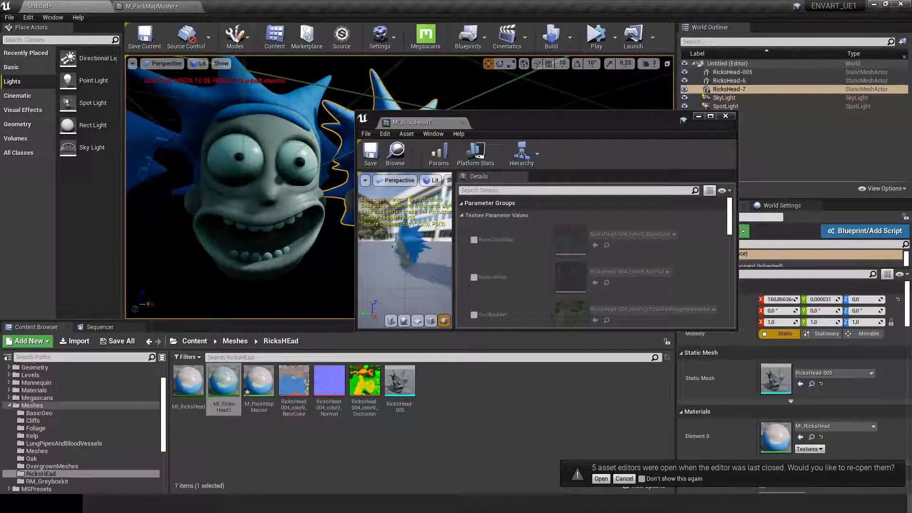
Enable the FlattenNormal override in MI_RicksHead1 and raise it to about 0.83, with the tinted head in close-up.
key(w)
right_drag(309, 174, 309, 174)
key(d)
right_drag(269, 260, 270, 260)
scroll(270, 260, down, 1)
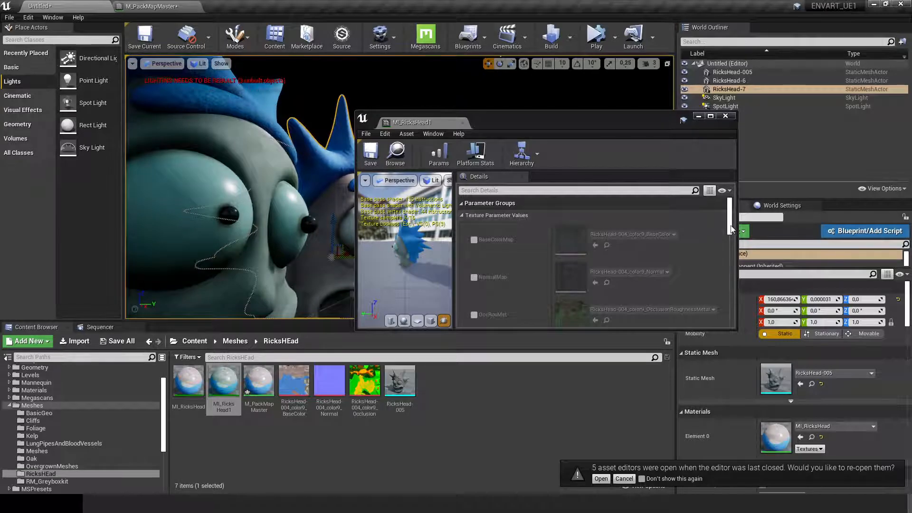
mouse_move(730, 226)
mouse_down()
mouse_move(731, 252)
mouse_move(731, 244)
mouse_up()
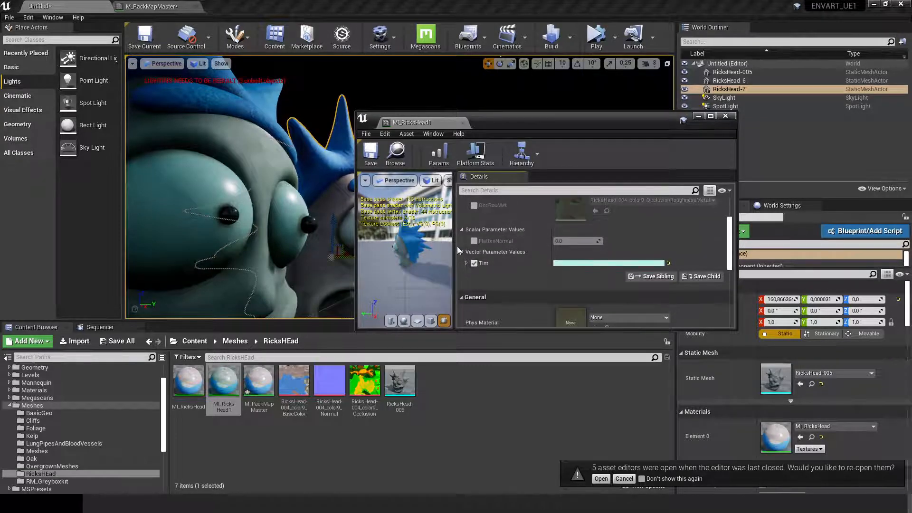
click(474, 241)
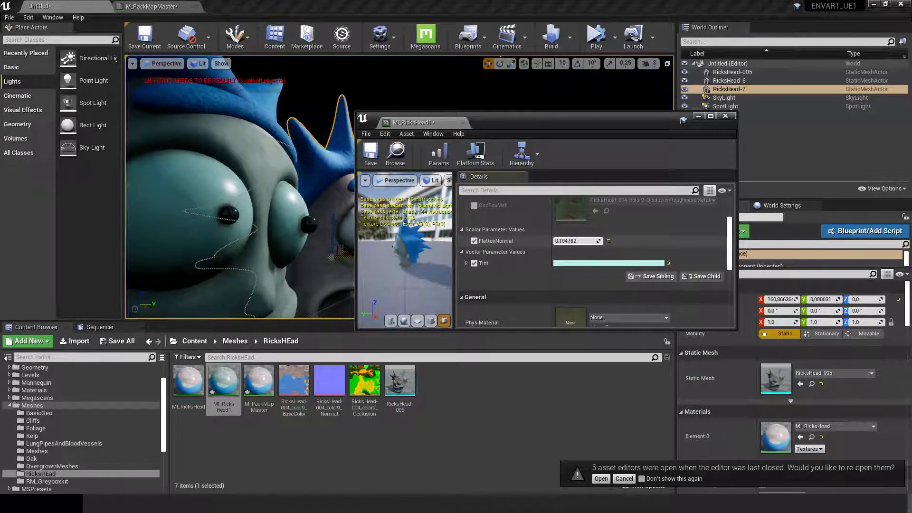
drag(578, 241, 565, 241)
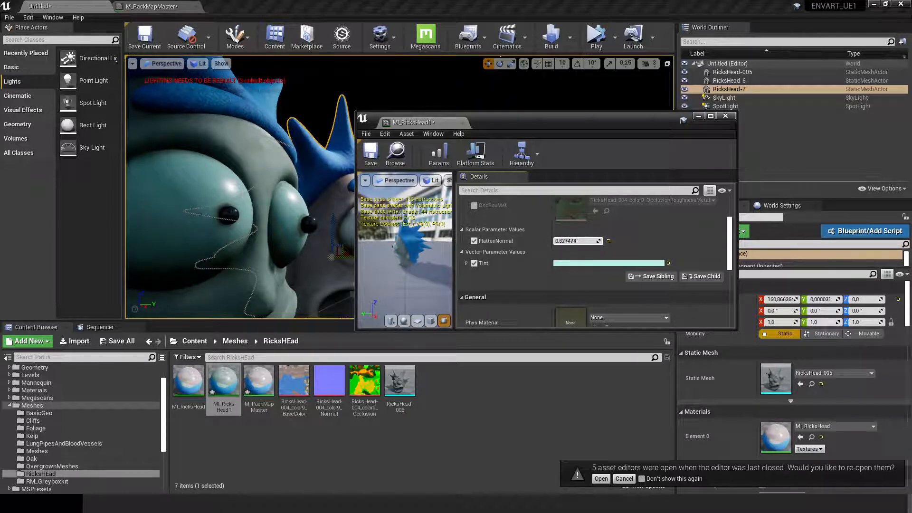
Try FlattenNormal values of about -3.11, 0.73 and 6.54 while comparing the normal detail on the tinted head's hair.
right_drag(225, 141, 205, 101)
right_drag(246, 278, 245, 278)
click(594, 242)
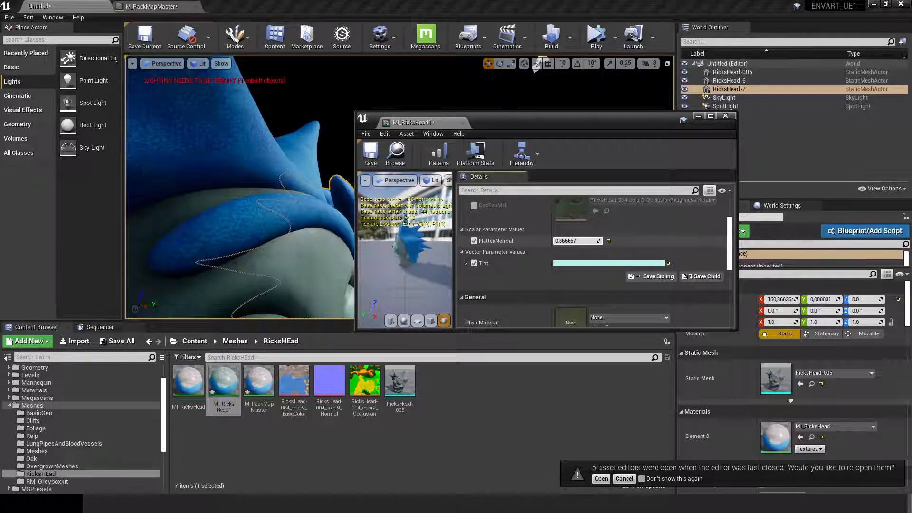
drag(597, 241, 570, 241)
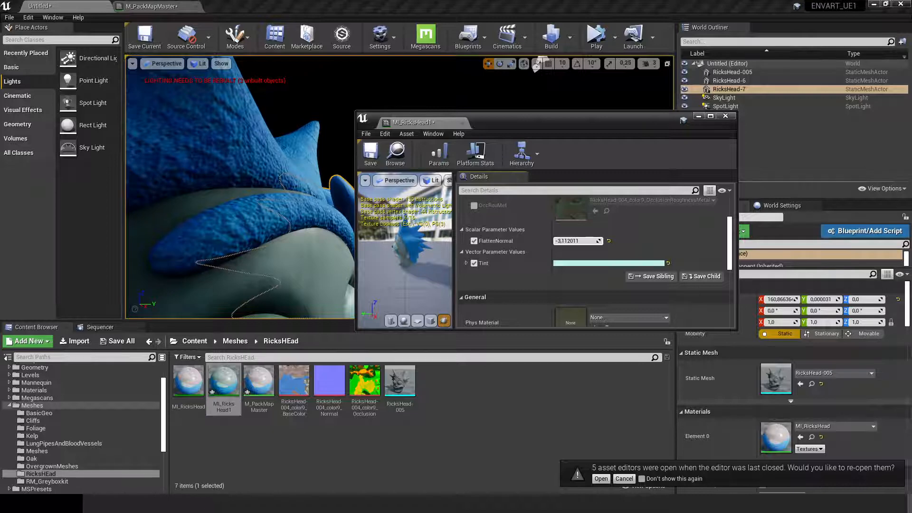
right_drag(287, 236, 328, 247)
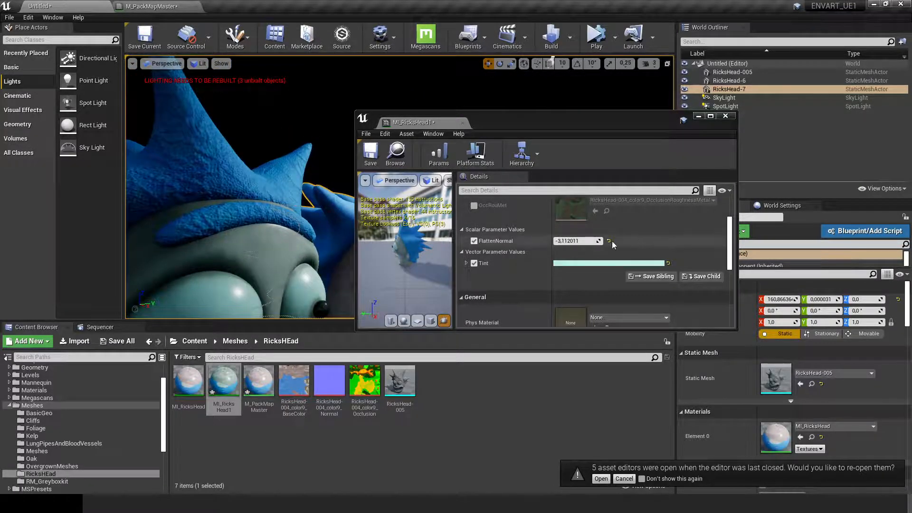
drag(597, 242, 618, 242)
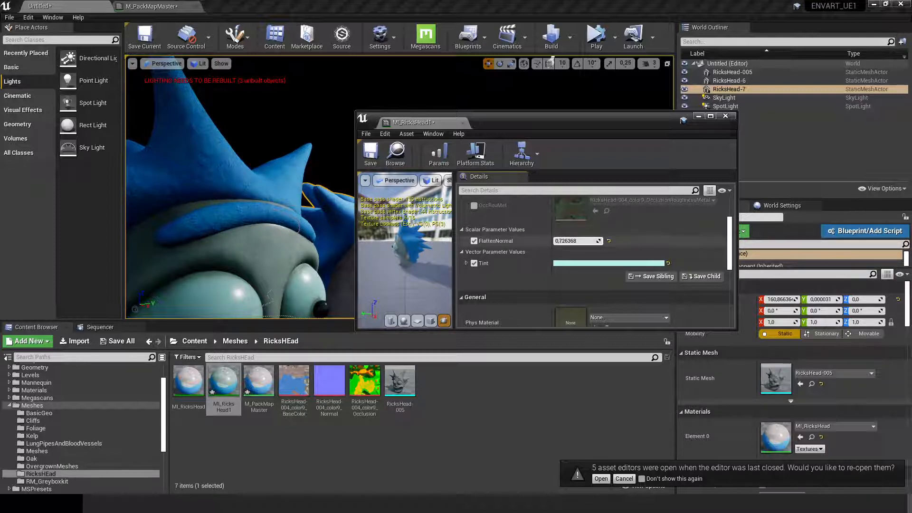
drag(598, 241, 617, 241)
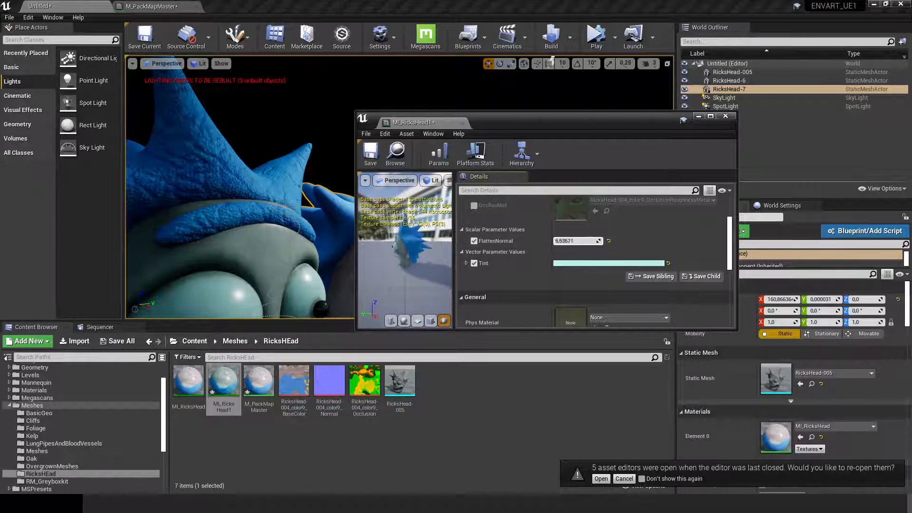
Lower the FlattenNormal value, check the heads in the level, and close the MI_RicksHead1 editor.
right_drag(312, 232, 361, 233)
drag(591, 243, 568, 243)
right_drag(265, 200, 225, 166)
right_drag(238, 190, 255, 200)
click(729, 119)
click(727, 116)
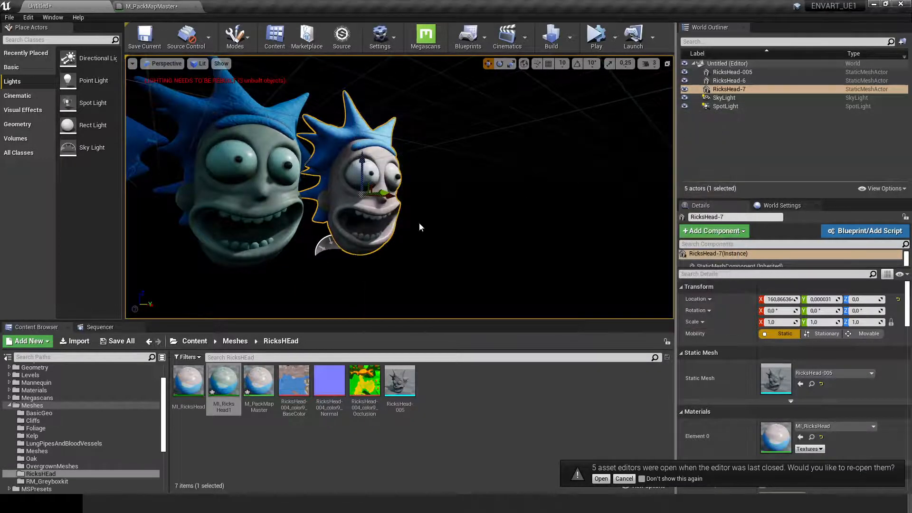
key(alt+Tab)
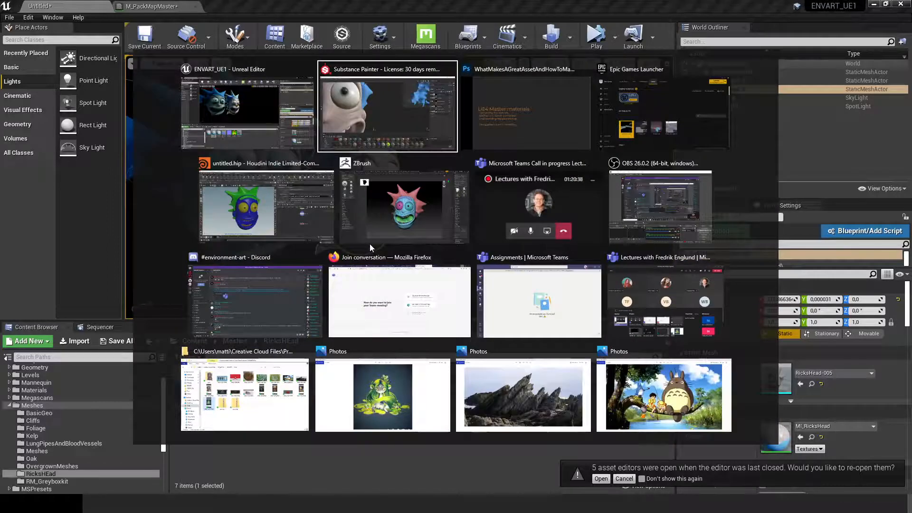
key(alt+shift+Tab)
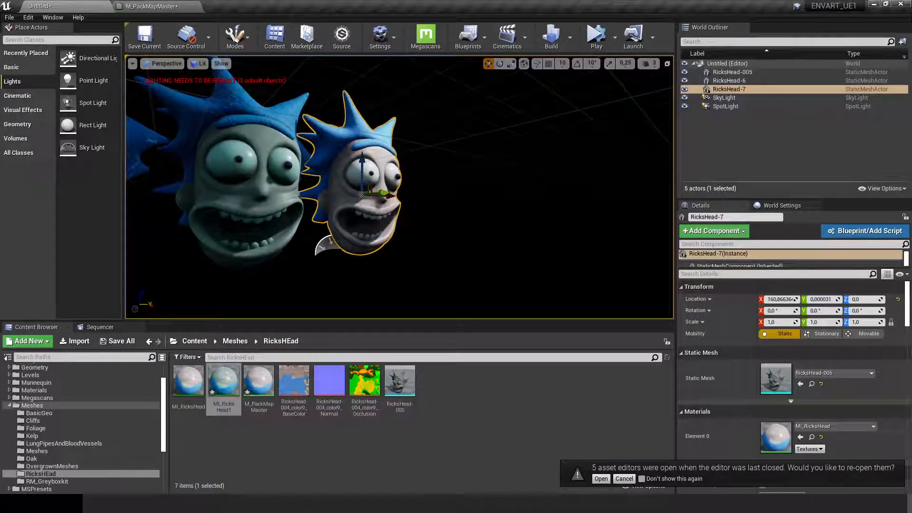
click(430, 455)
In the M_PackMapMaster graph, move the FlattenNormal parameter node up between the NormalMap and FlattenNormal function nodes.
click(152, 6)
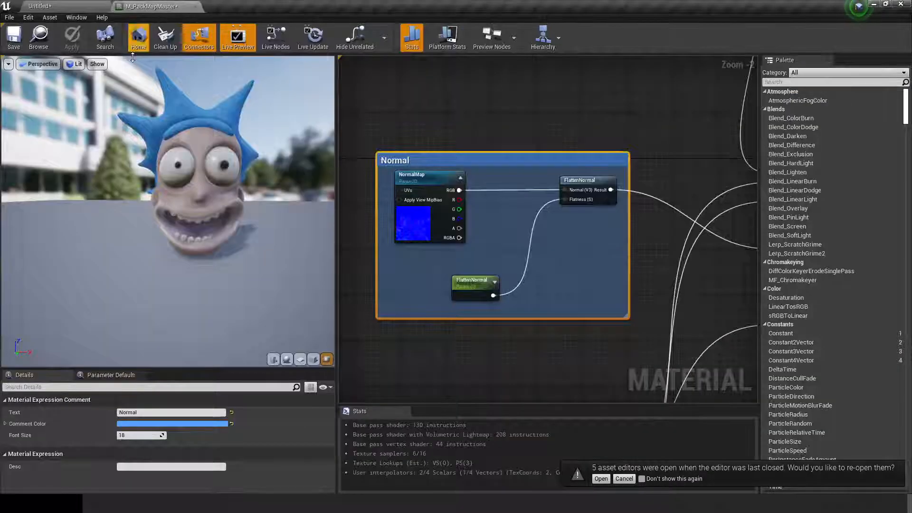
scroll(527, 337, down, 3)
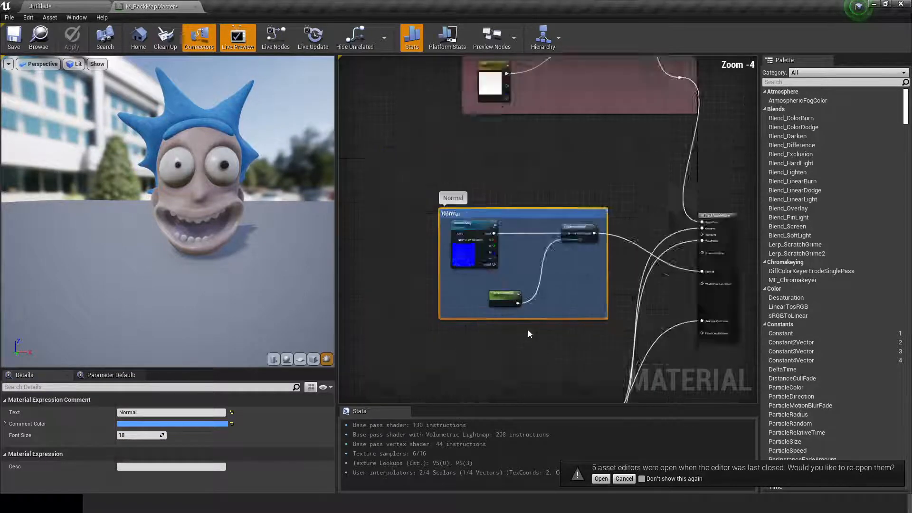
scroll(541, 335, up, 4)
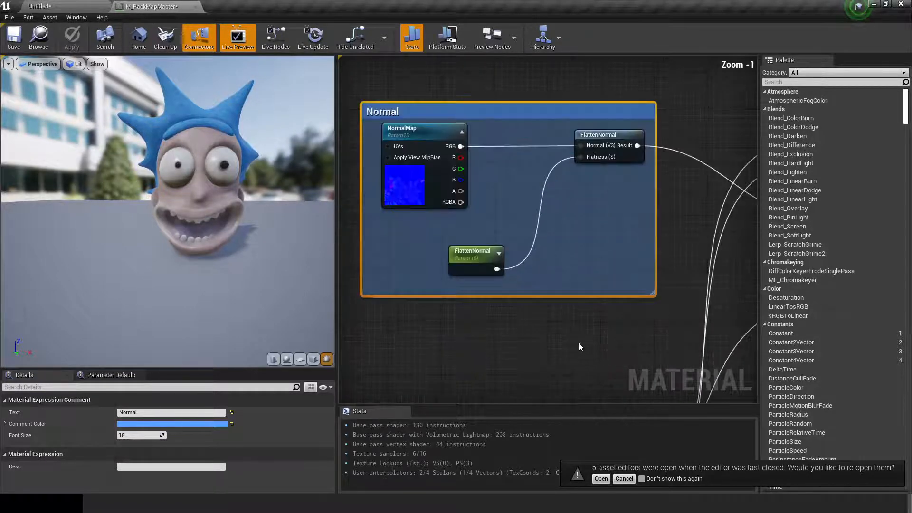
click(484, 260)
drag(485, 260, 517, 182)
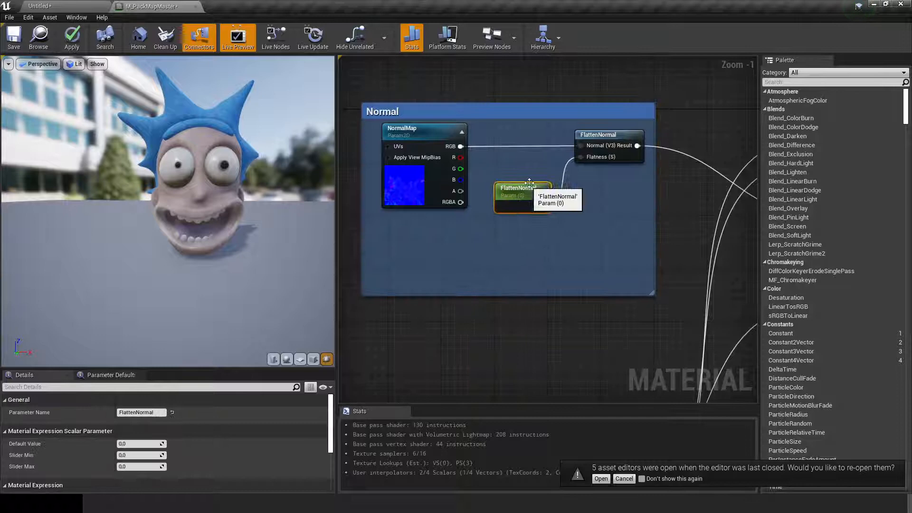
click(533, 112)
scroll(518, 117, down, 5)
scroll(527, 333, up, 6)
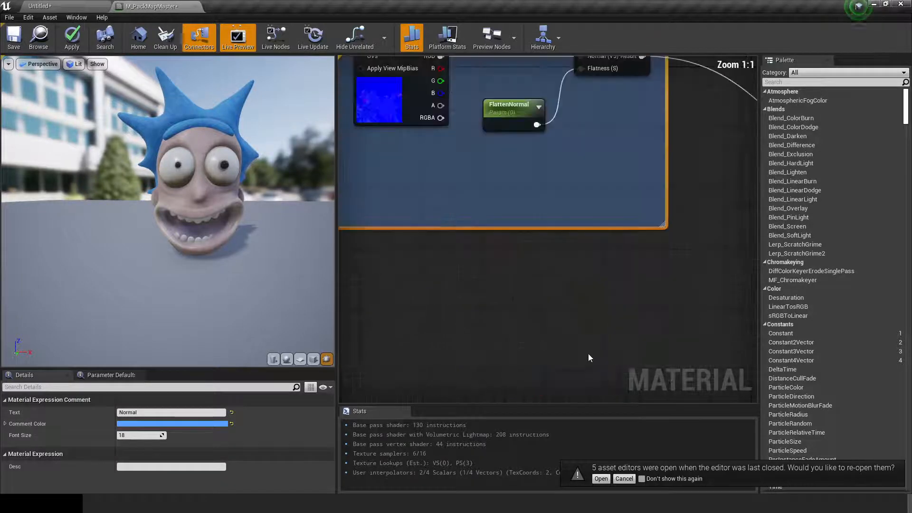
scroll(589, 355, down, 1)
right_drag(589, 352, 432, 330)
scroll(391, 290, down, 2)
scroll(440, 280, down, 1)
click(433, 329)
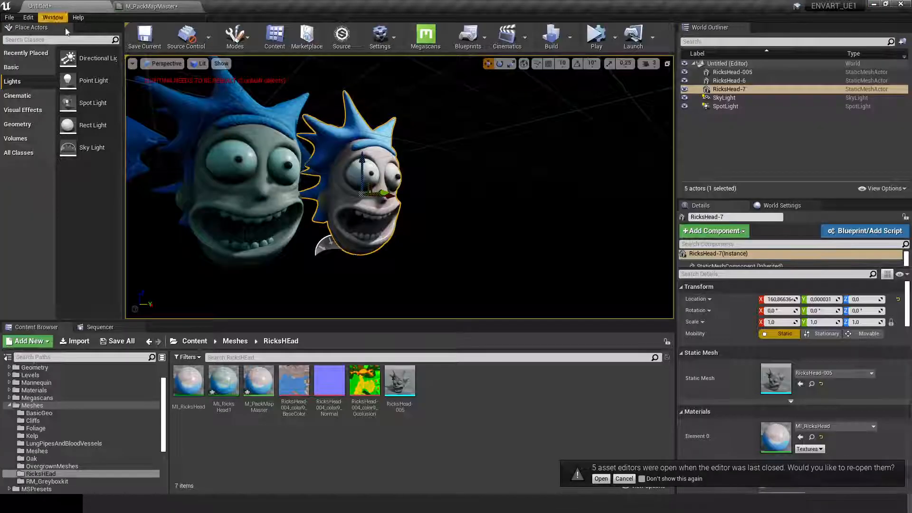
Return to the level, show the project's Textures folder, and enlarge the Content Browser to reveal all its textures.
click(40, 6)
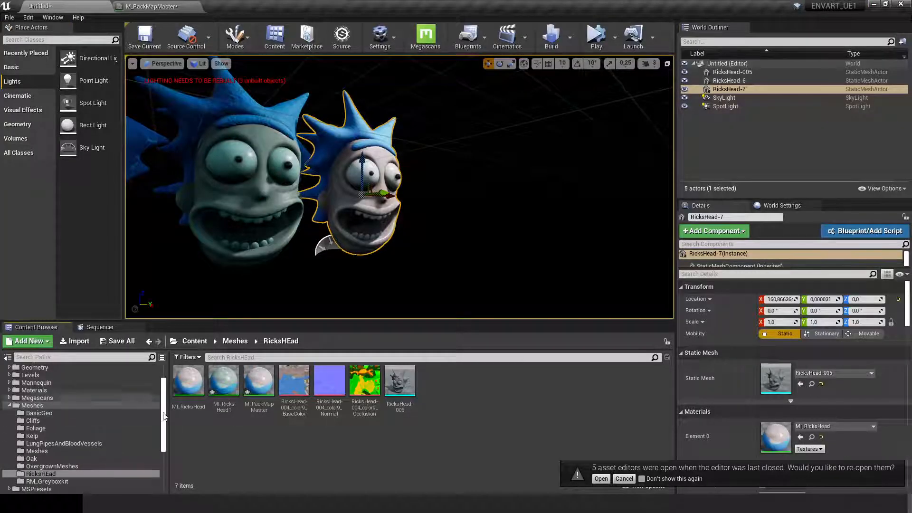
drag(164, 438, 164, 464)
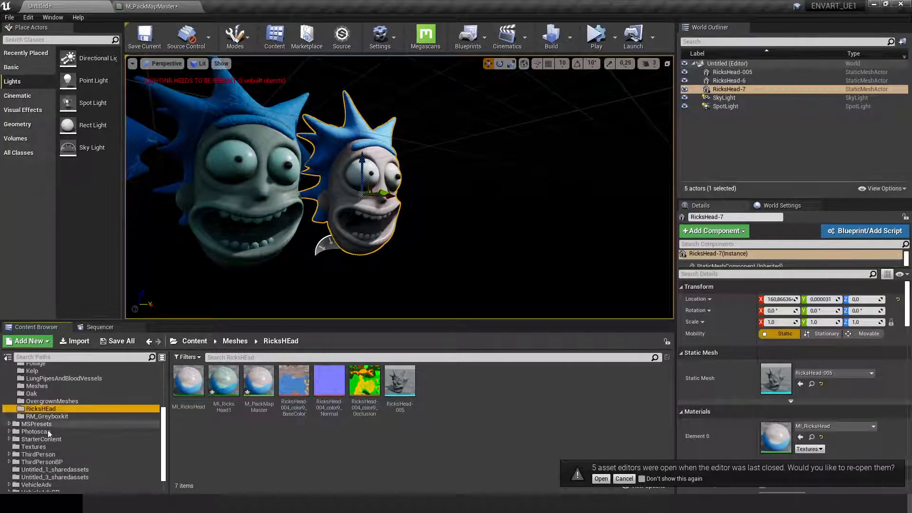
click(152, 447)
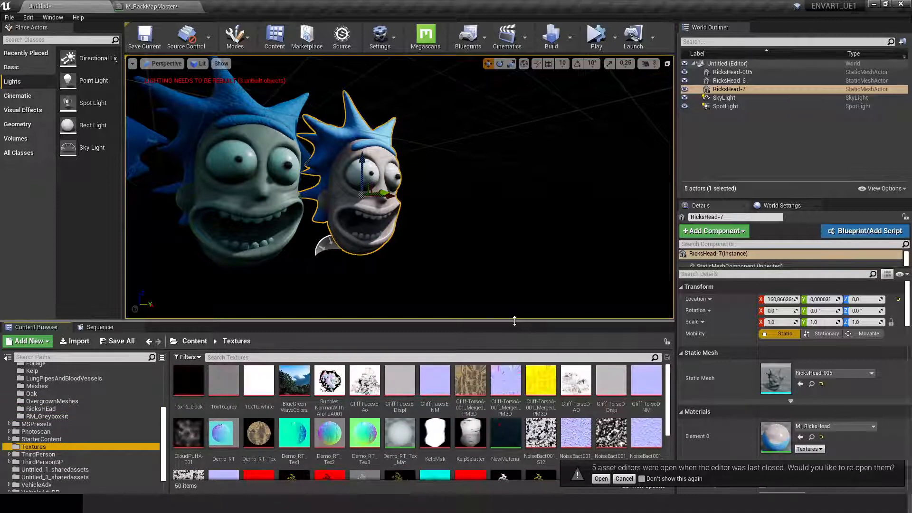
drag(513, 321, 534, 177)
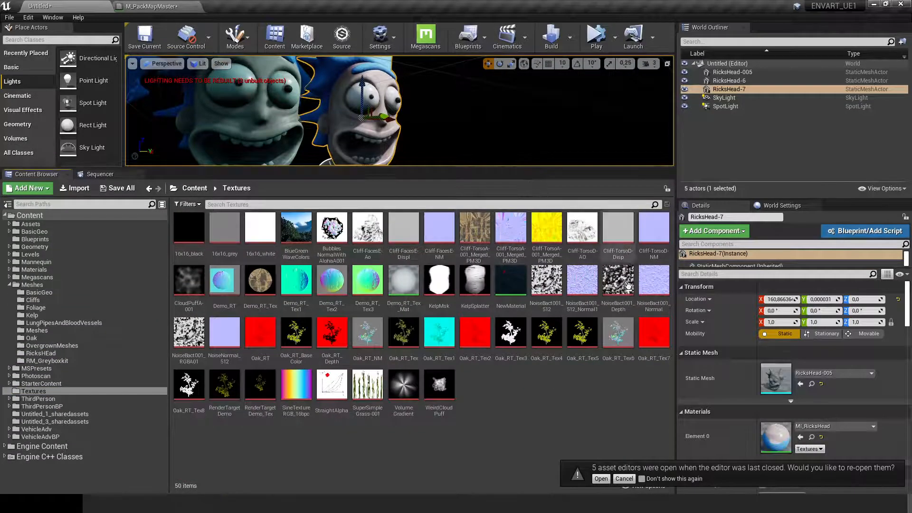
Open the NoiseNormal_512 texture from the Textures folder to inspect it.
click(583, 295)
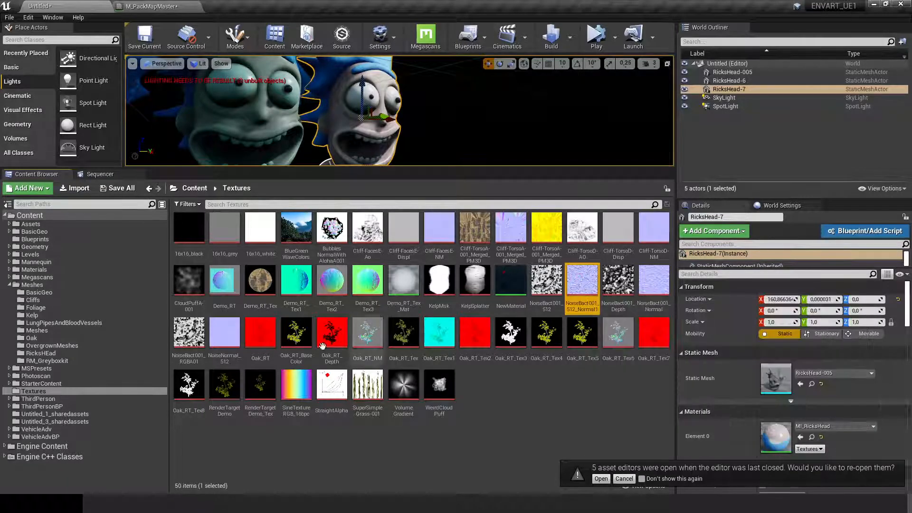
click(225, 332)
double_click(226, 333)
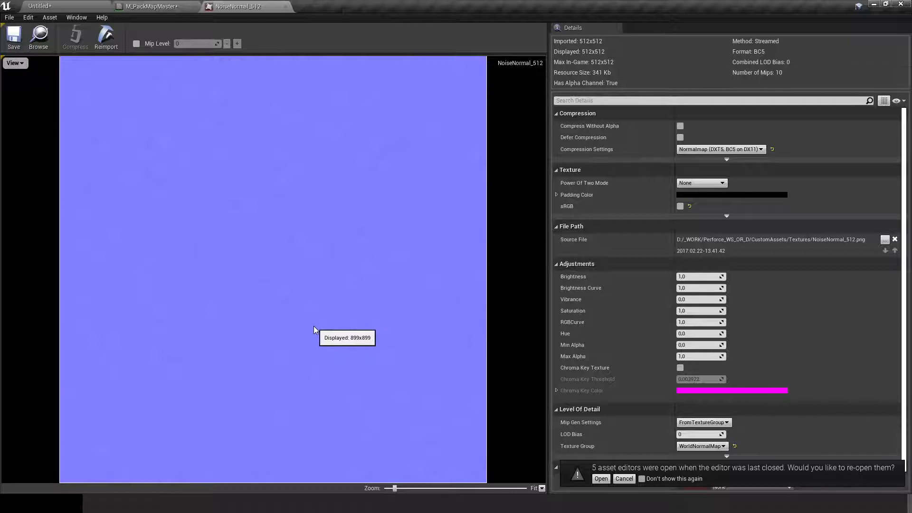
Go back to the level, give the viewport more height over the Content Browser, and select the NoiseNormal_512 texture.
click(56, 8)
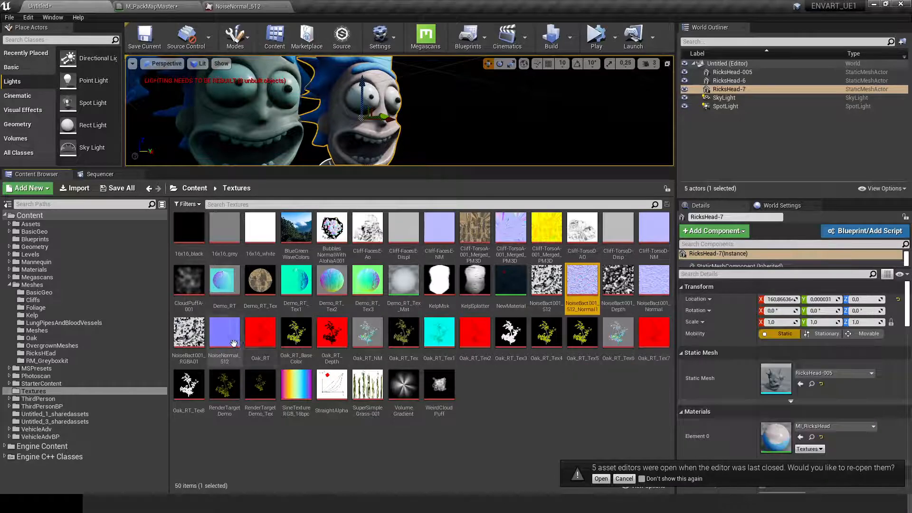
click(239, 335)
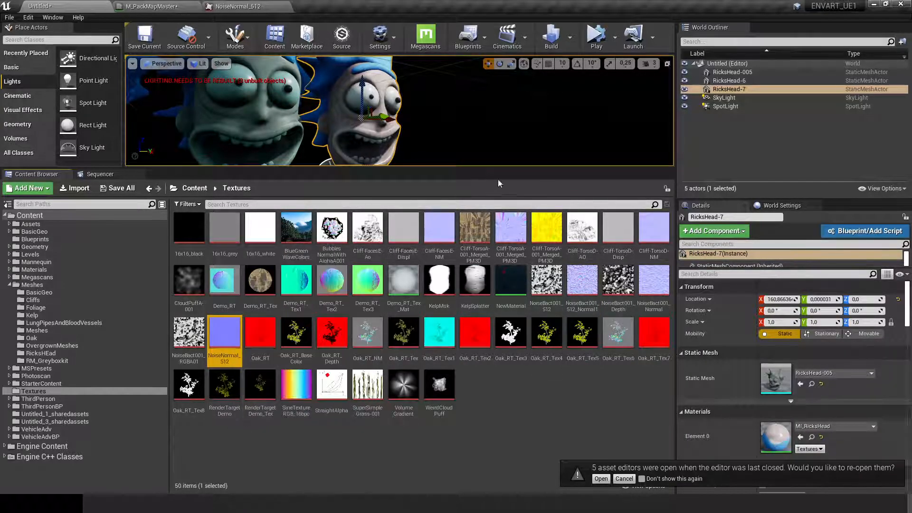
drag(504, 175, 505, 230)
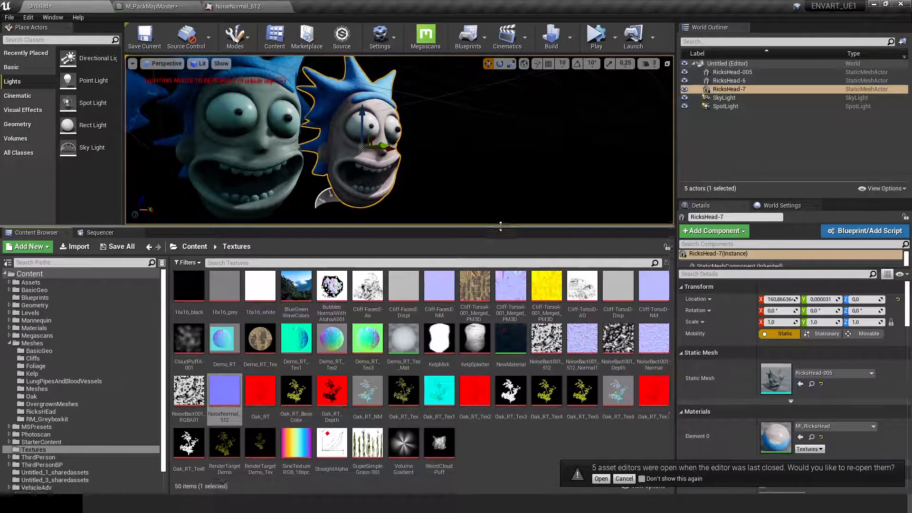
right_drag(358, 153, 392, 126)
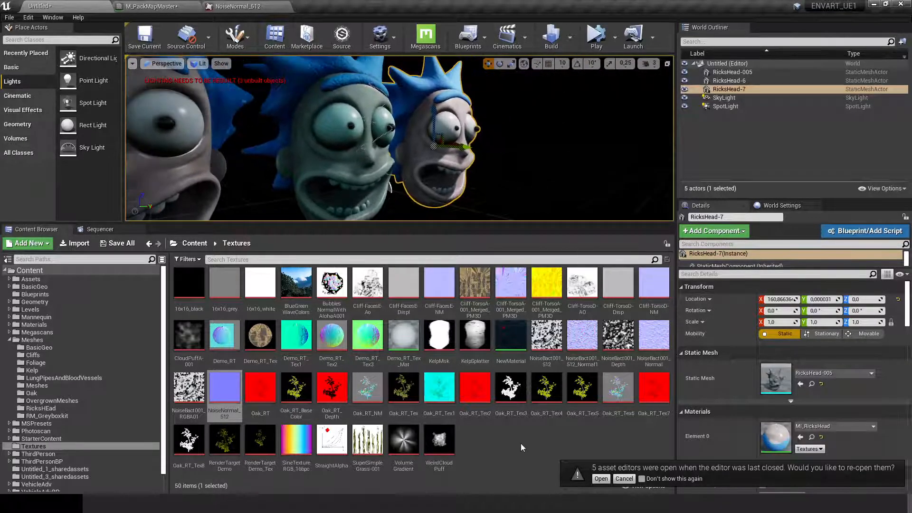
click(229, 396)
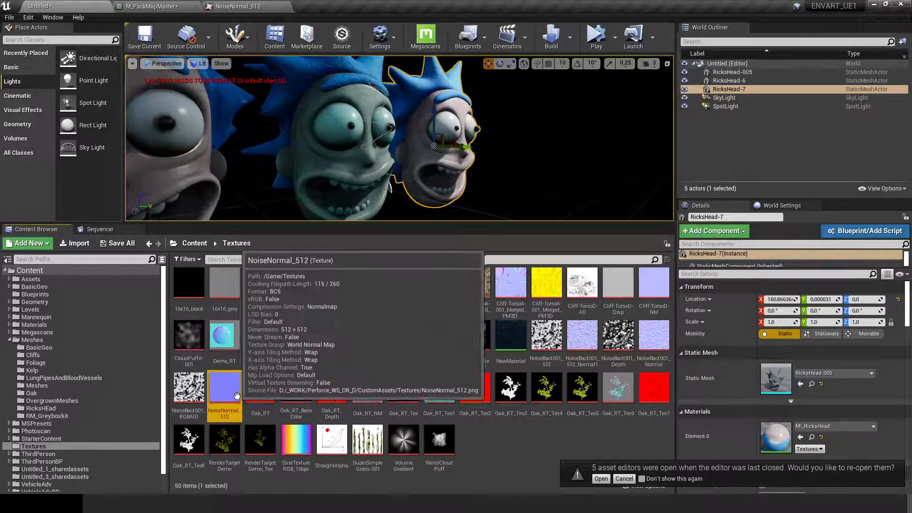
Add a Texture Sample node using NoiseNormal_512 to the M_PackMapMaster graph and place it below the NormalMap node.
click(155, 7)
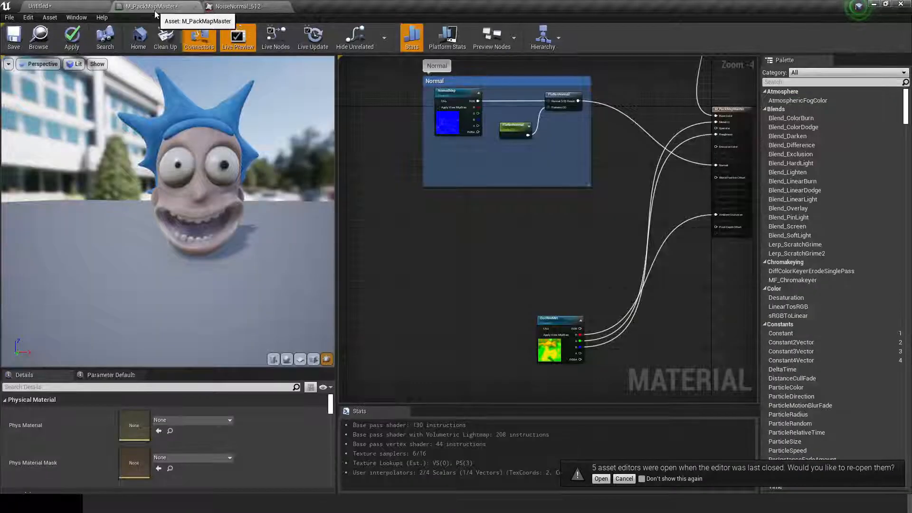
scroll(504, 241, up, 2)
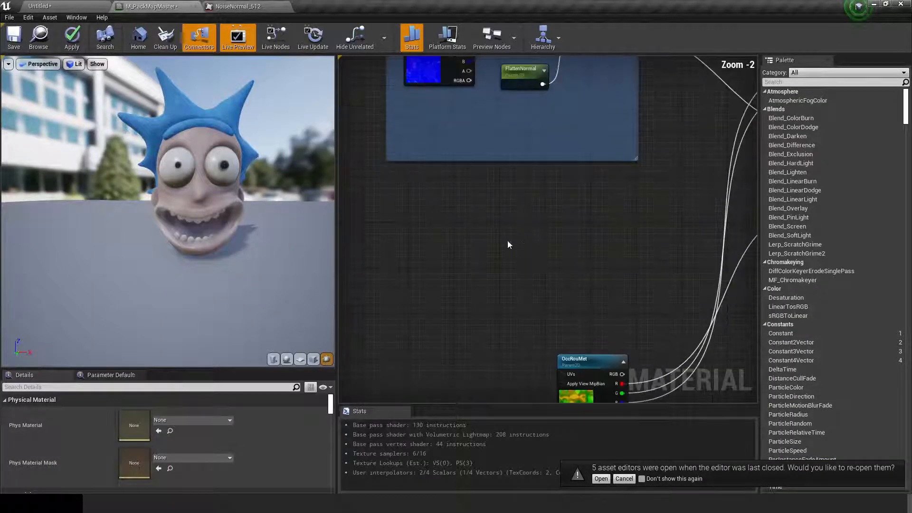
click(447, 209)
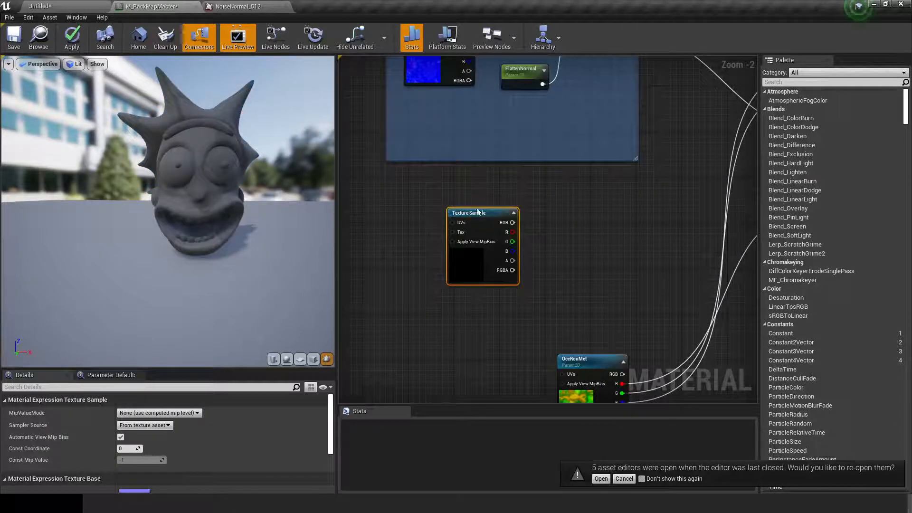
drag(477, 213, 445, 97)
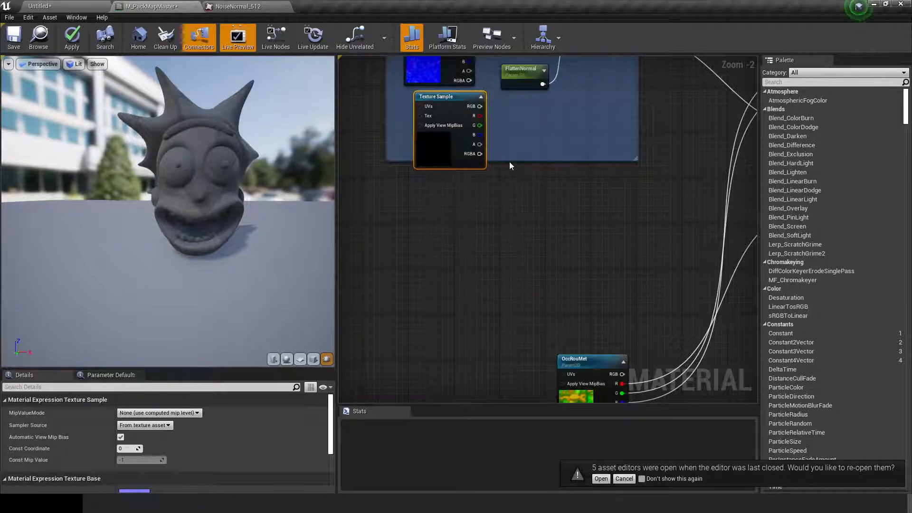
Enlarge the Normal comment box downward and to the left to make room for the new texture node.
drag(510, 162, 511, 298)
drag(384, 150, 364, 146)
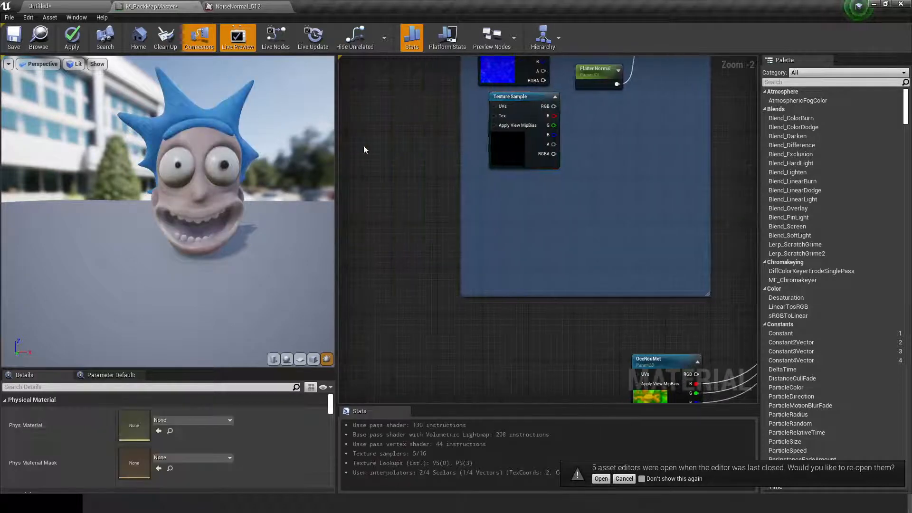
drag(457, 148, 357, 147)
right_drag(503, 198, 429, 333)
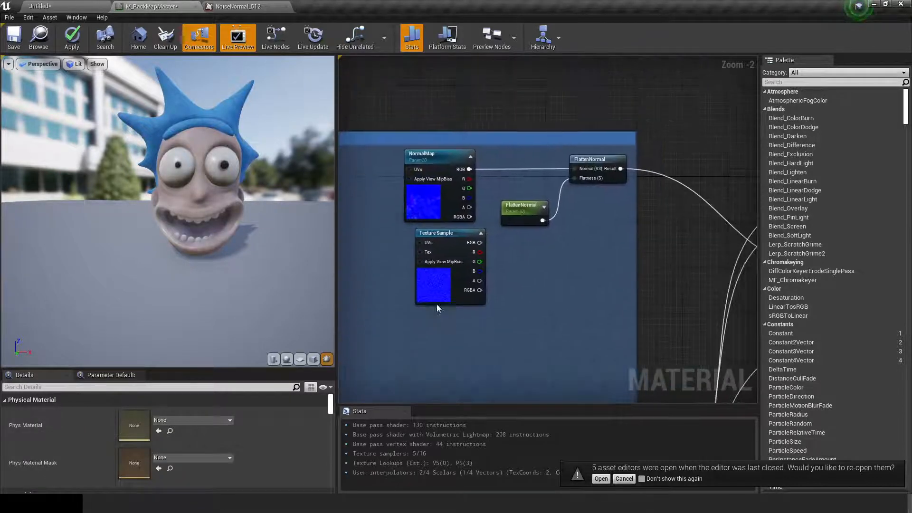
Shift the NormalMap node and both FlattenNormal nodes left, and extend the Normal comment box left and upward around them.
drag(367, 170, 598, 216)
drag(602, 161, 450, 158)
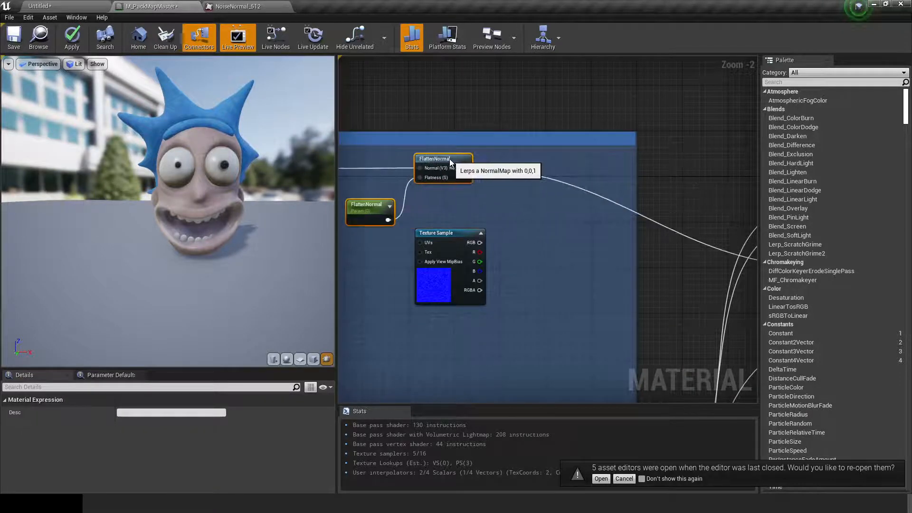
right_drag(496, 220, 686, 201)
drag(473, 225, 347, 226)
drag(525, 113, 525, 76)
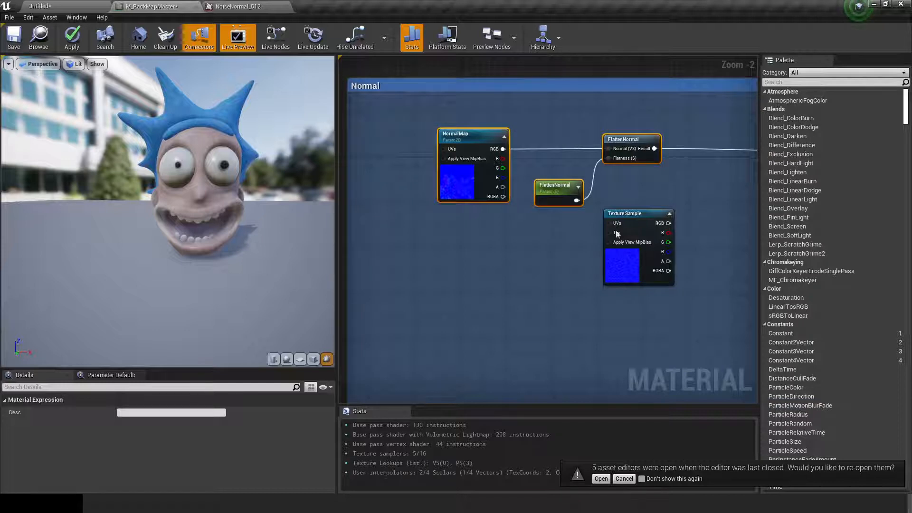
Place the new Texture Sample below the NormalMap group of nodes and convert it to a parameter named DetailNormal.
drag(617, 234, 491, 291)
right_click(497, 269)
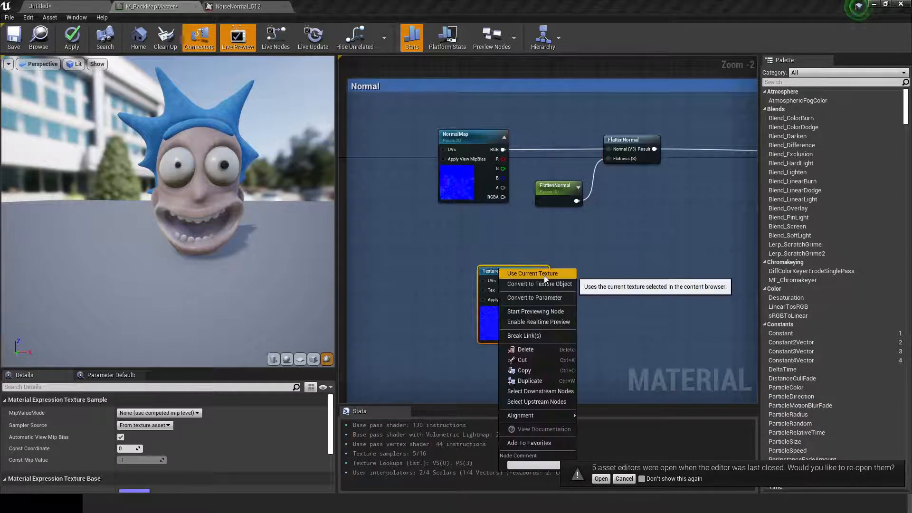
click(534, 297)
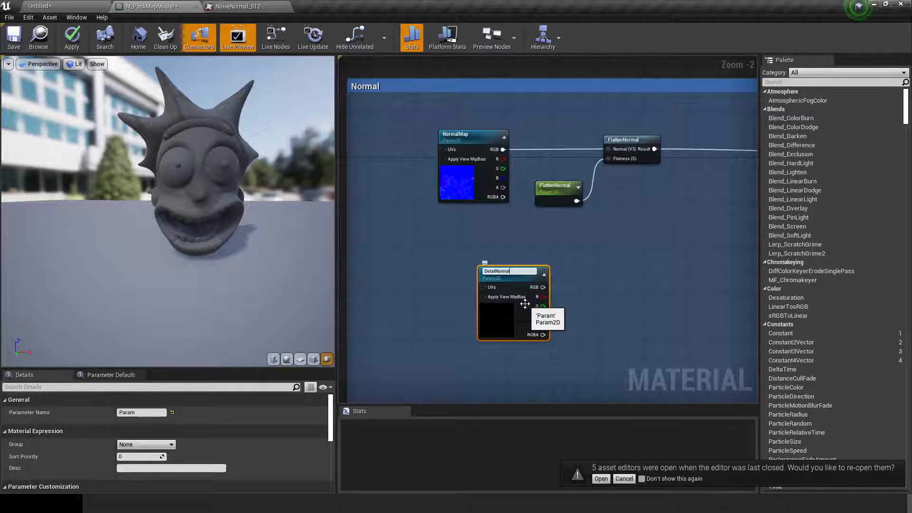
text(DetailNormal)
key(Return)
Add a BlendAngleCorrectedNormals node with the FlattenNormal result as BaseNormal and DetailNormal's RGB as AdditionalNormal.
scroll(435, 293, up, 1)
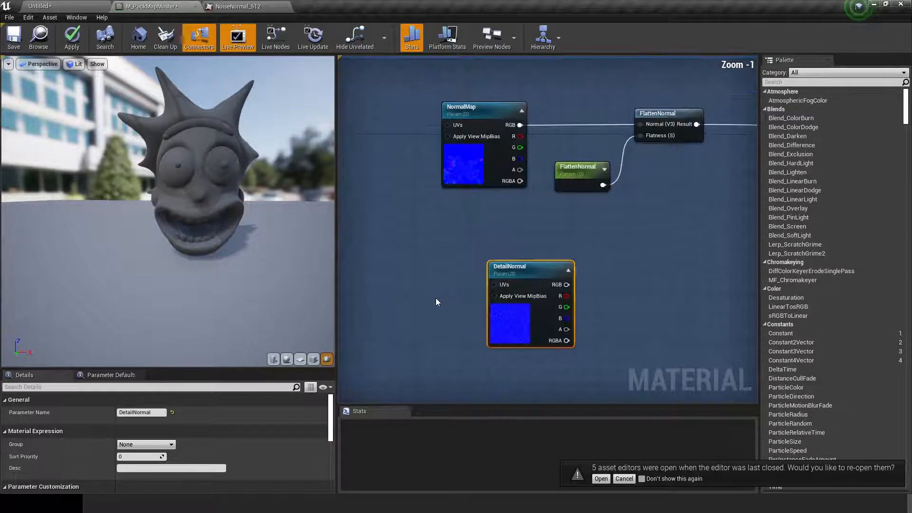
right_drag(612, 283, 487, 260)
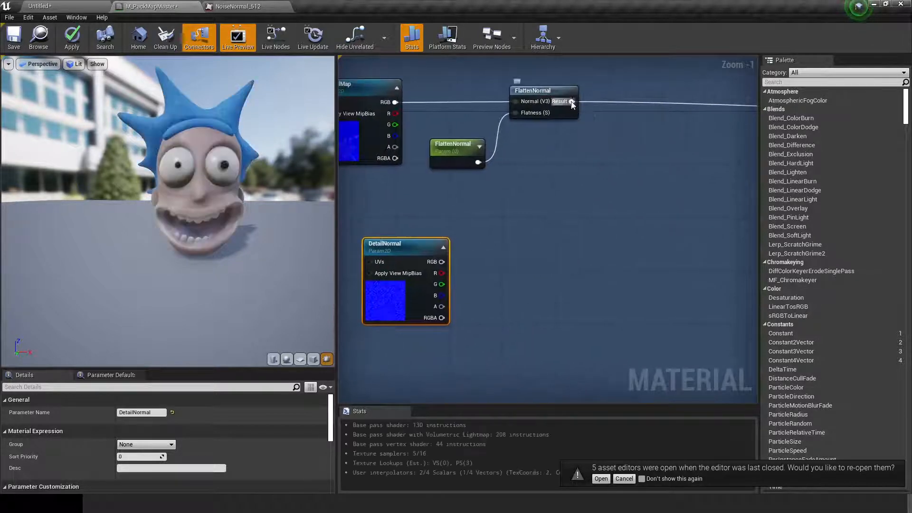
drag(572, 102, 651, 215)
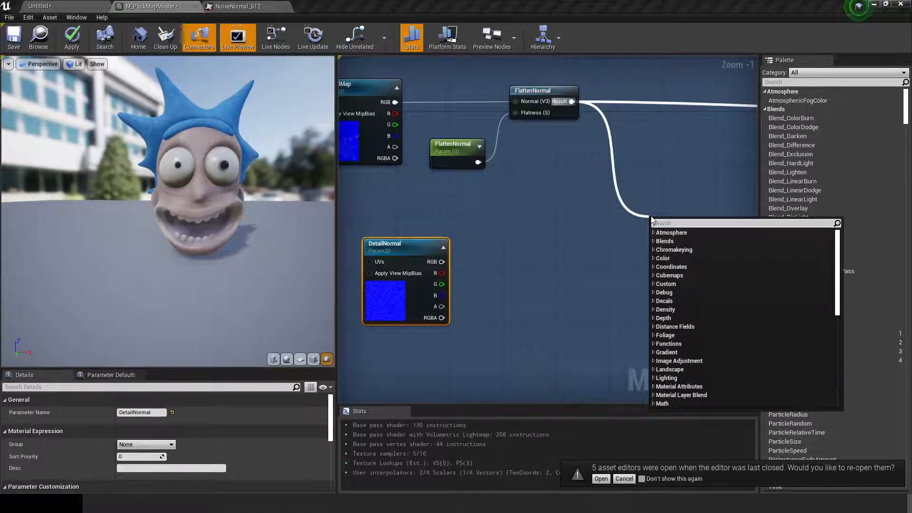
text(blen)
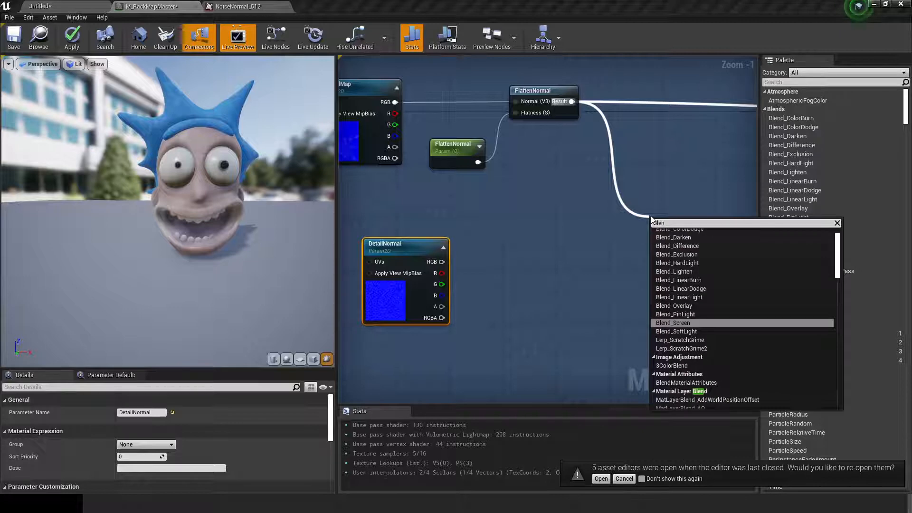
text( norm)
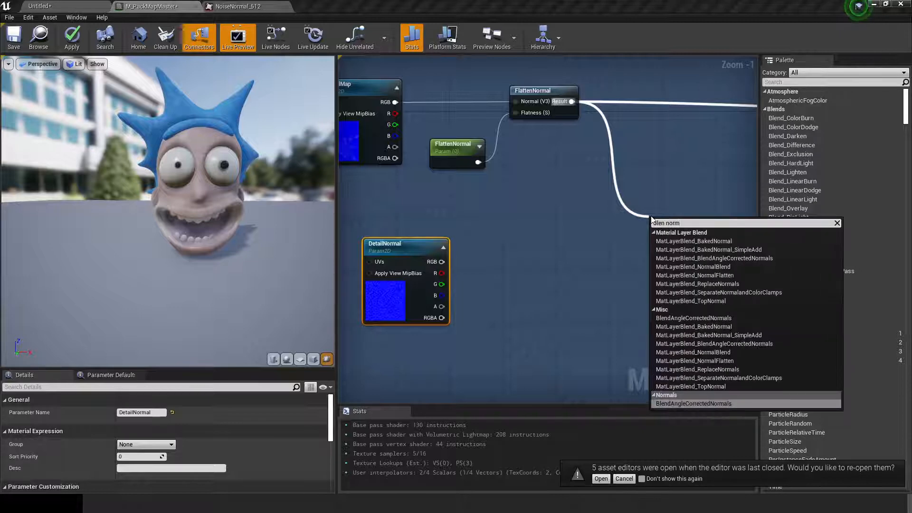
click(687, 404)
drag(442, 262, 676, 242)
right_drag(654, 332, 459, 307)
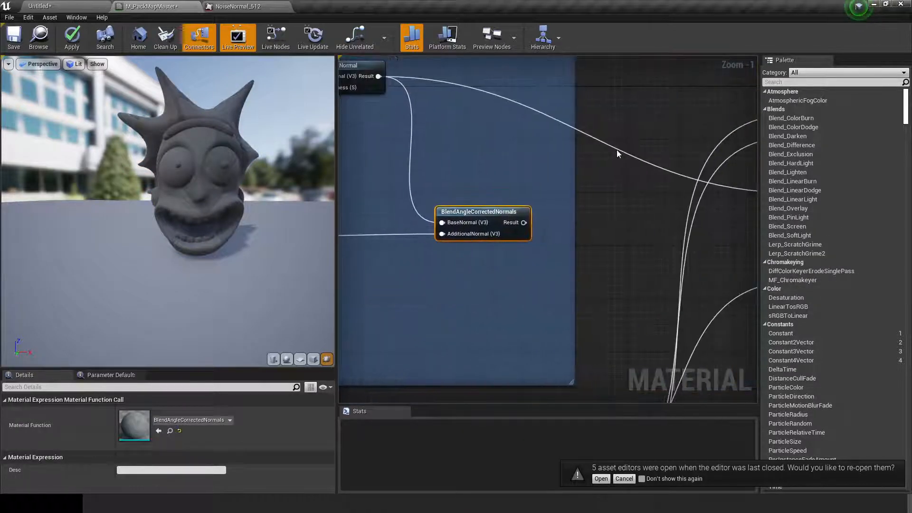
Insert a reroute node on the wire leaving the Normal comment box and feed it from the BlendAngleCorrectedNormals result.
click(593, 183)
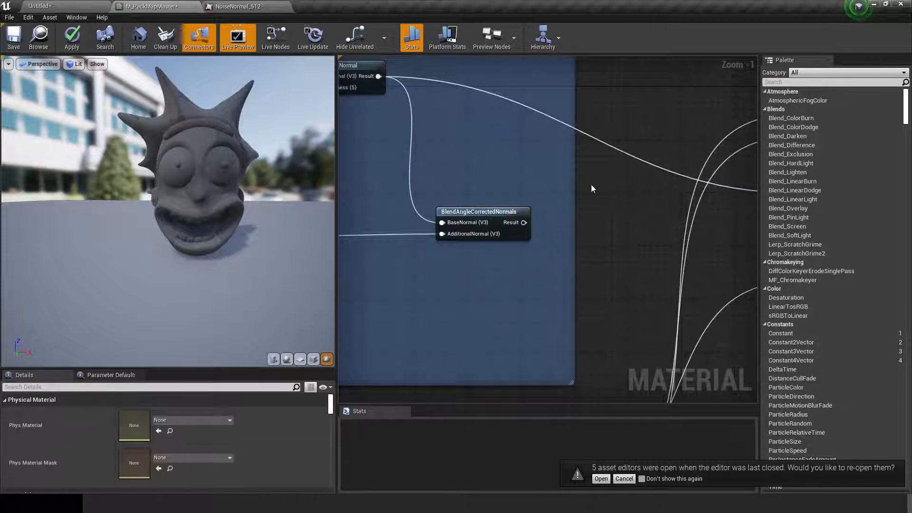
double_click(623, 152)
drag(524, 222, 624, 153)
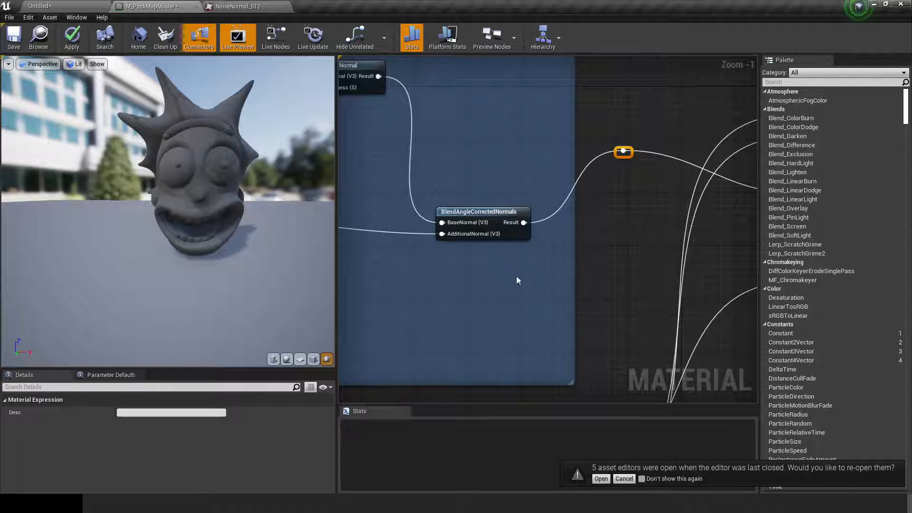
scroll(517, 280, down, 2)
right_drag(584, 268, 652, 267)
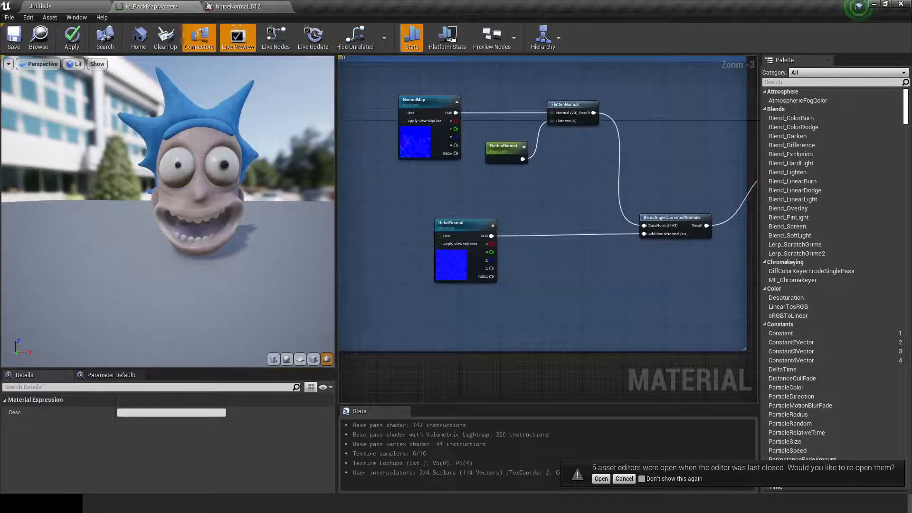
Inspect the face up close in the preview, and raise the reroute node level with the upper FlattenNormal node.
mouse_move(166, 169)
right_down()
mouse_move(166, 129)
mouse_move(166, 157)
right_up()
middle_drag(166, 169, 135, 188)
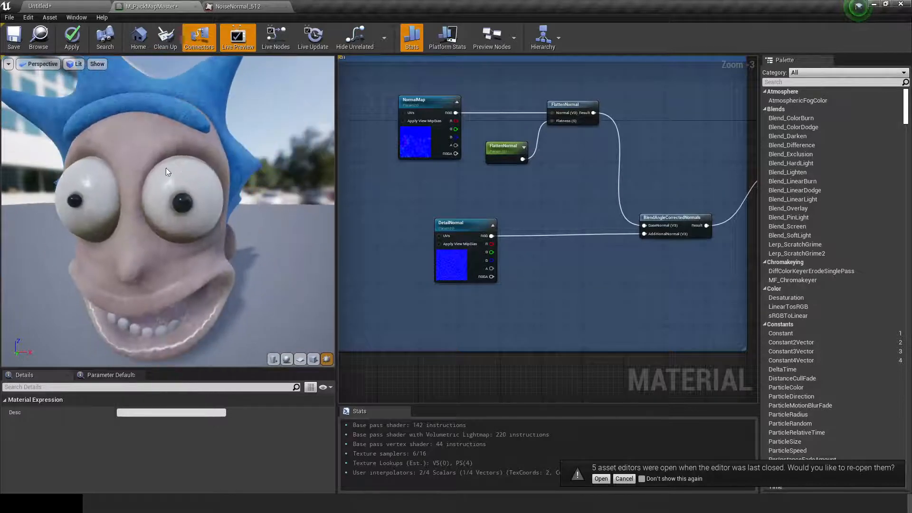
mouse_move(166, 169)
mouse_down()
mouse_move(190, 162)
mouse_move(173, 154)
mouse_move(166, 166)
mouse_up()
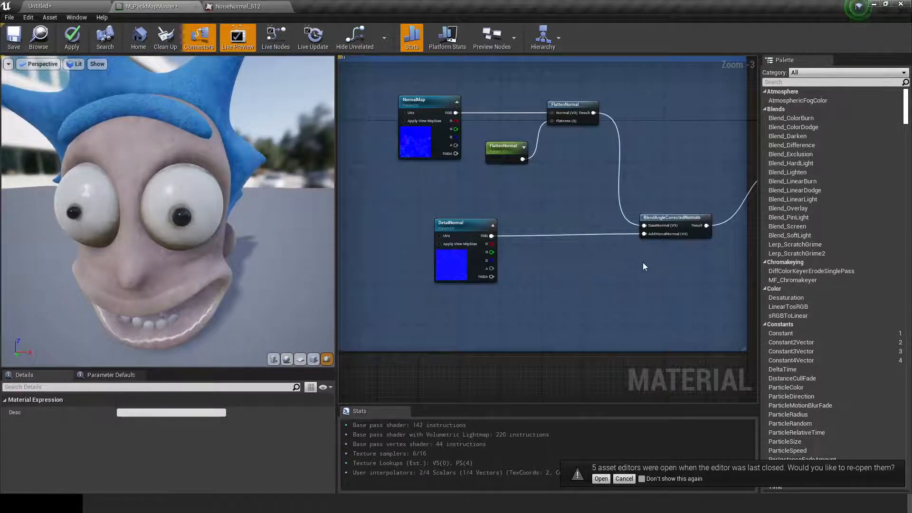
scroll(643, 263, down, 2)
scroll(654, 271, up, 2)
right_drag(655, 271, 547, 281)
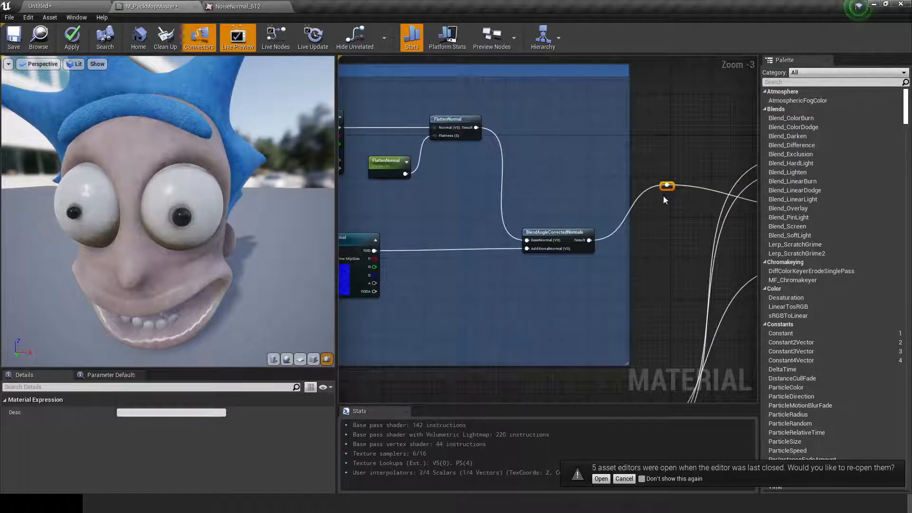
drag(664, 188, 662, 130)
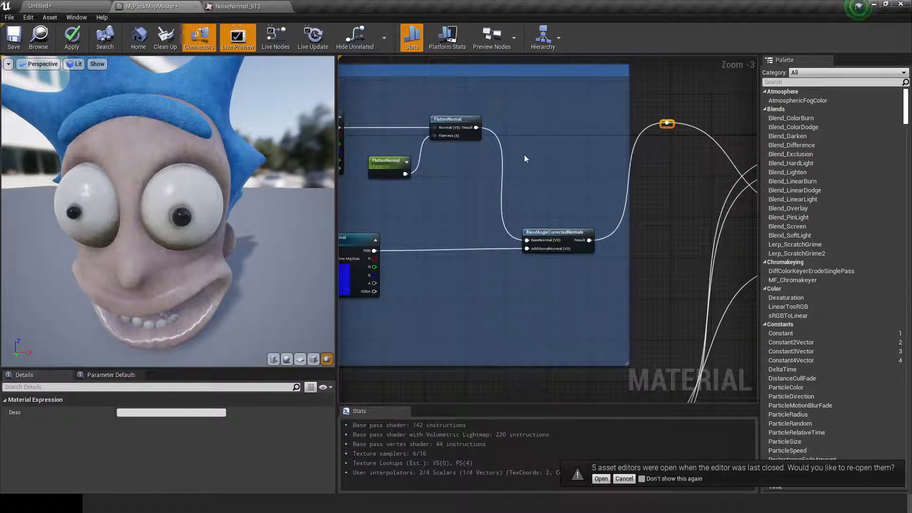
Add a StaticSwitchParameter named UseDetailNormal above the BlendAngleCorrectedNormals node.
right_click(543, 149)
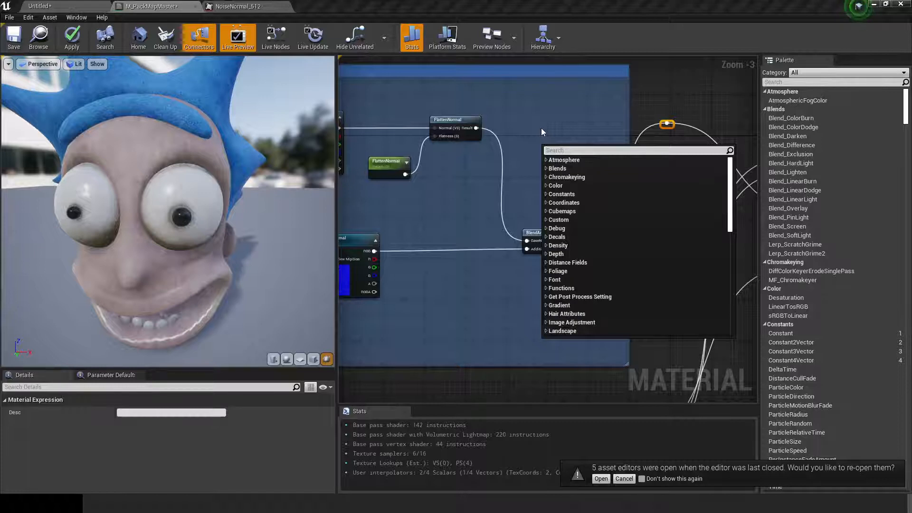
text(stat)
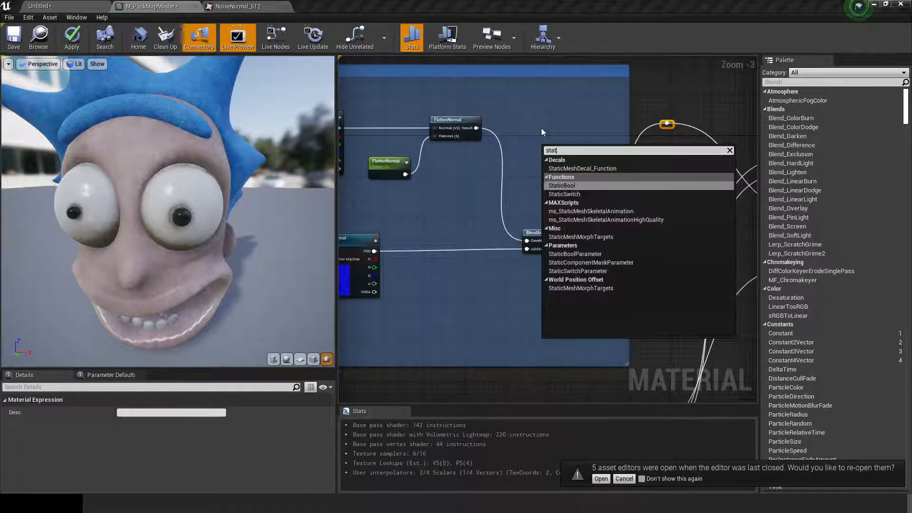
text( swi)
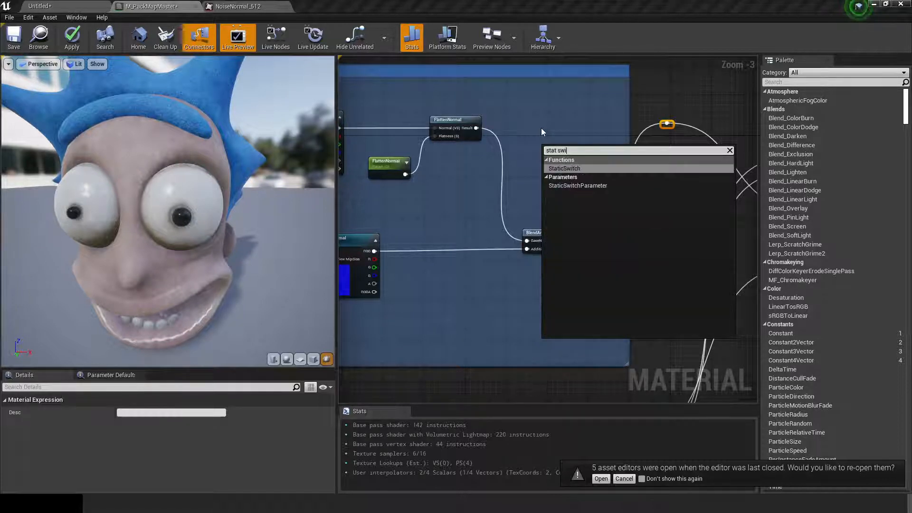
text(t)
key(Down)
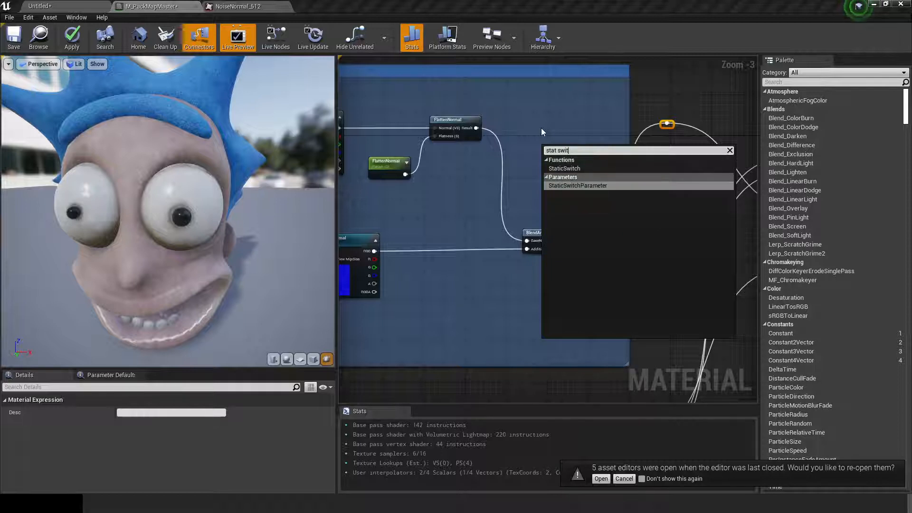
key(Return)
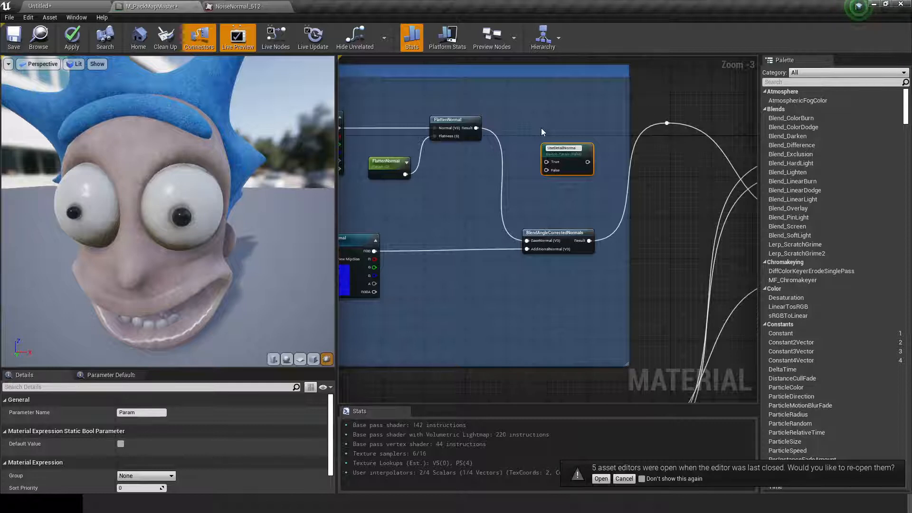
key(Return)
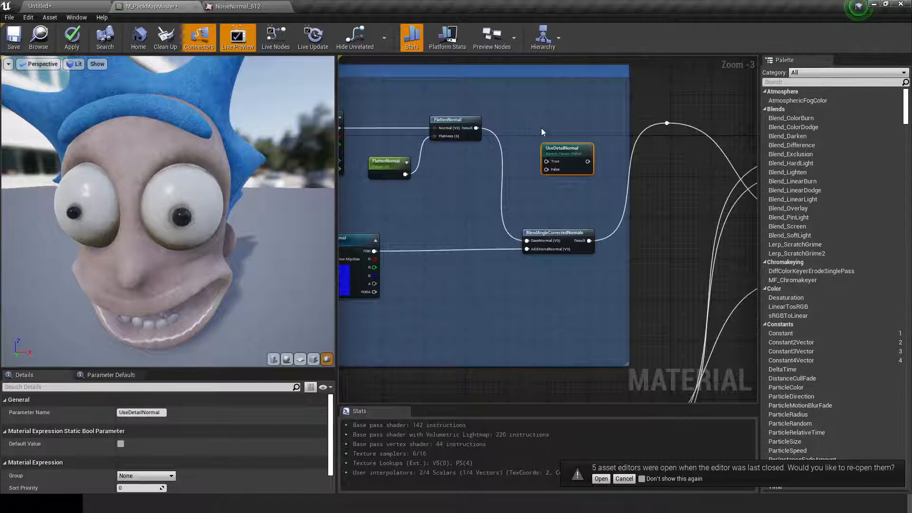
Wire the FlattenNormal result to UseDetailNormal's False, the BlendAngleCorrectedNormals result to True, and the switch output to the reroute node, aligning the switch with it.
drag(476, 128, 668, 123)
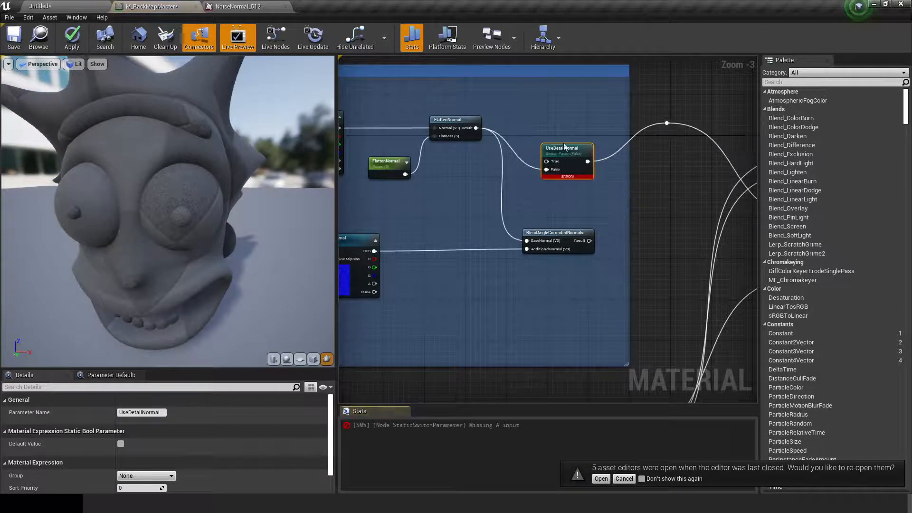
drag(565, 147, 586, 108)
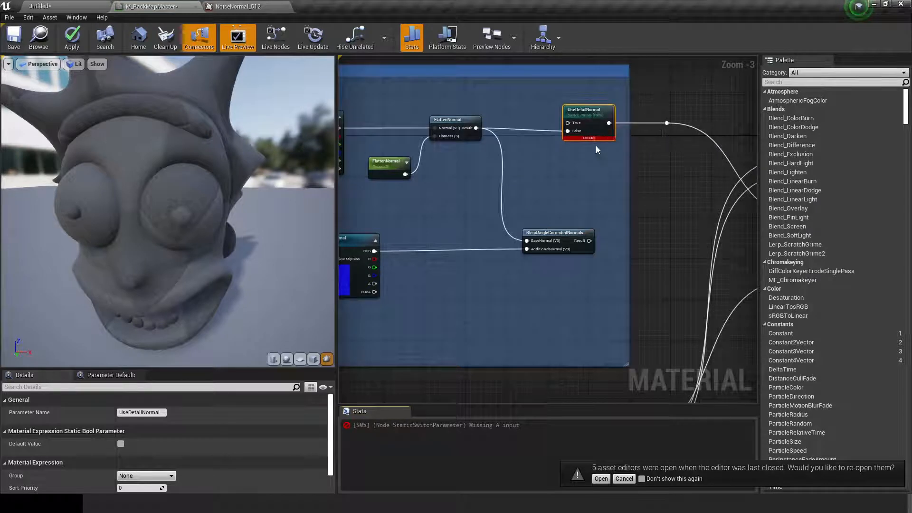
drag(590, 240, 569, 132)
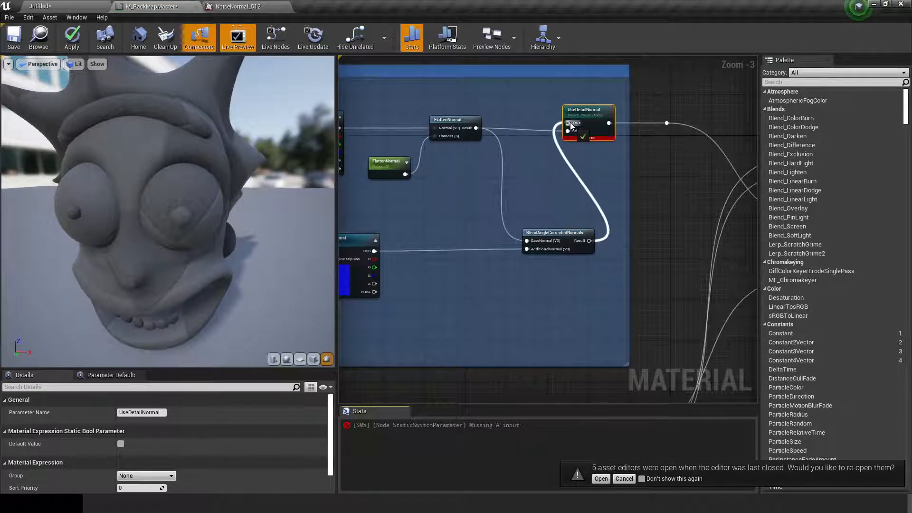
Move the DetailNormal texture node left so it lines up beneath the NormalMap node.
right_drag(456, 219, 617, 183)
click(606, 239)
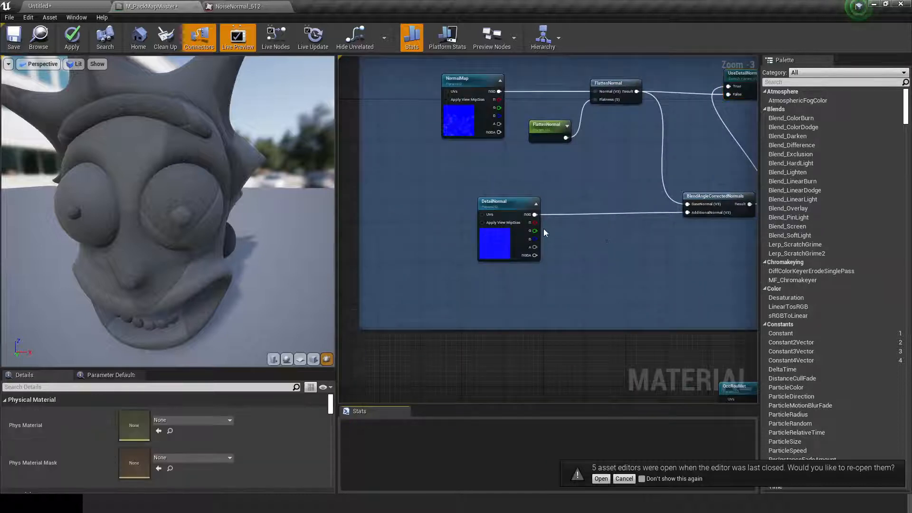
drag(514, 206, 478, 205)
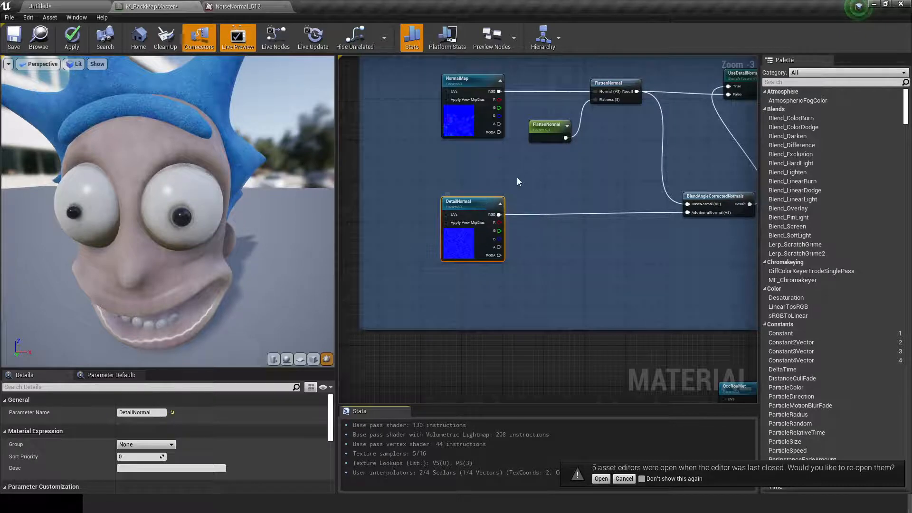
Duplicate the FlattenNormal function node and insert the copy between DetailNormal's RGB and the AdditionalNormal input of BlendAngleCorrectedNormals.
click(613, 83)
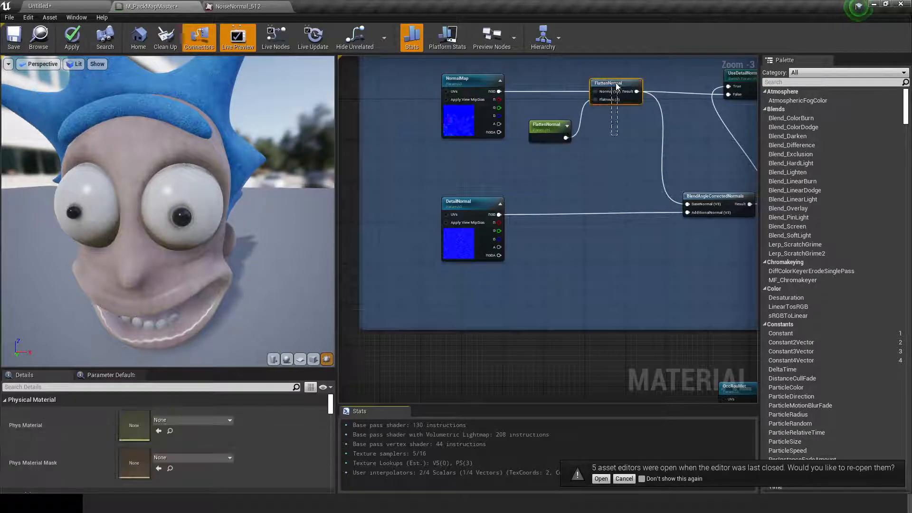
key(ctrl+w)
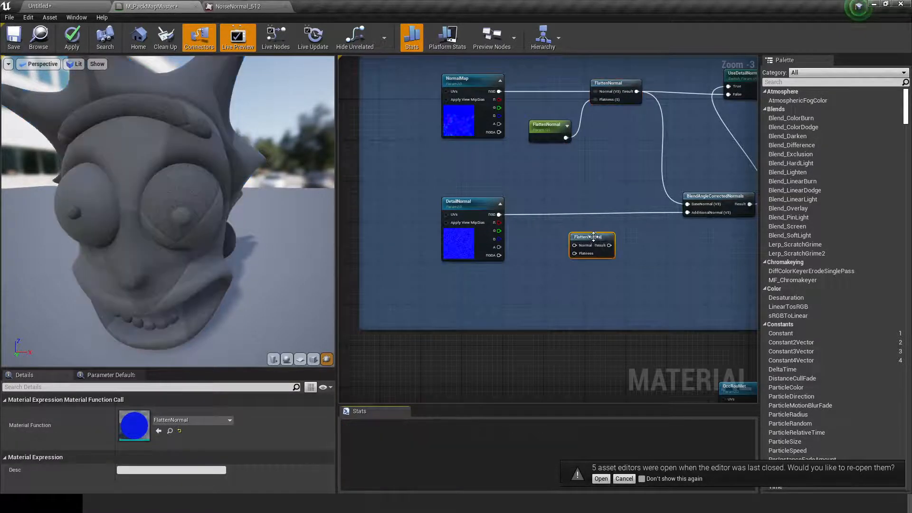
drag(600, 237, 604, 209)
drag(500, 215, 586, 214)
drag(686, 215, 688, 212)
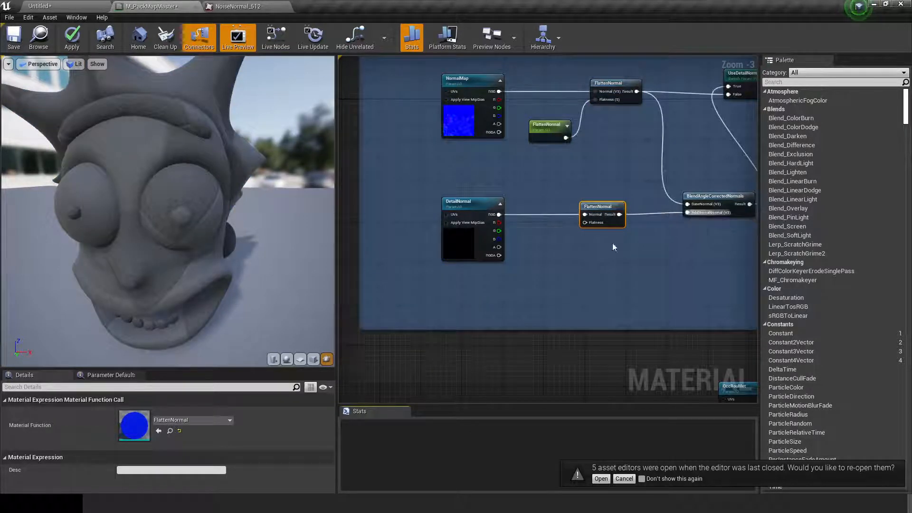
Duplicate the FlattenNormal scalar parameter, rename the copy FlattenDetailNormal, and connect it to the detail FlattenNormal node's Flatness.
click(551, 133)
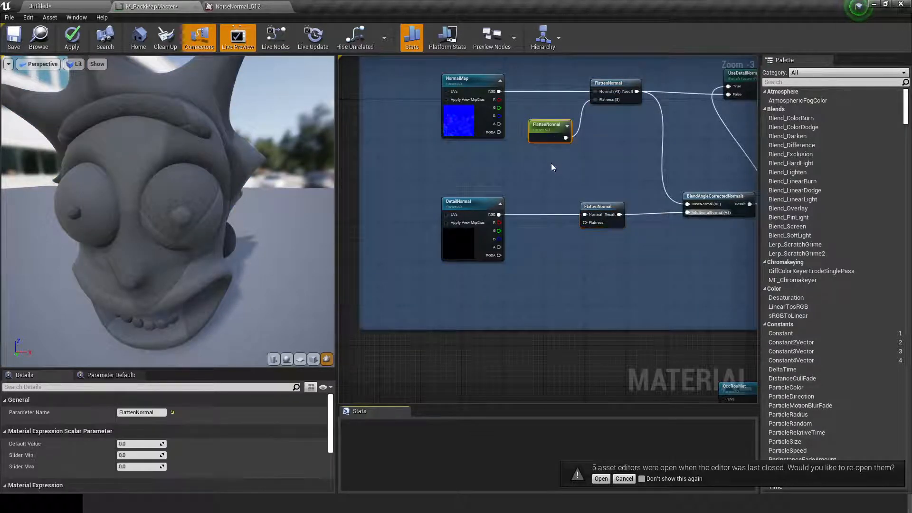
key(ctrl+v)
double_click(532, 237)
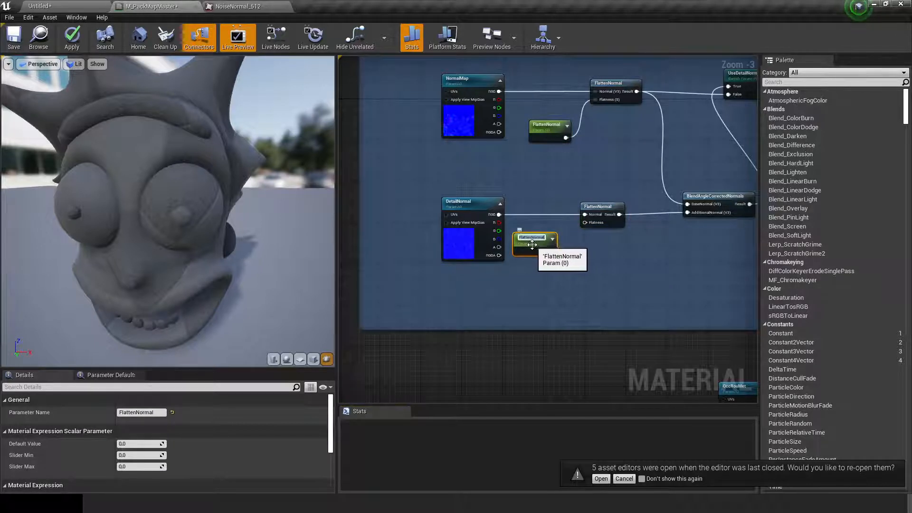
click(532, 238)
text(Deta)
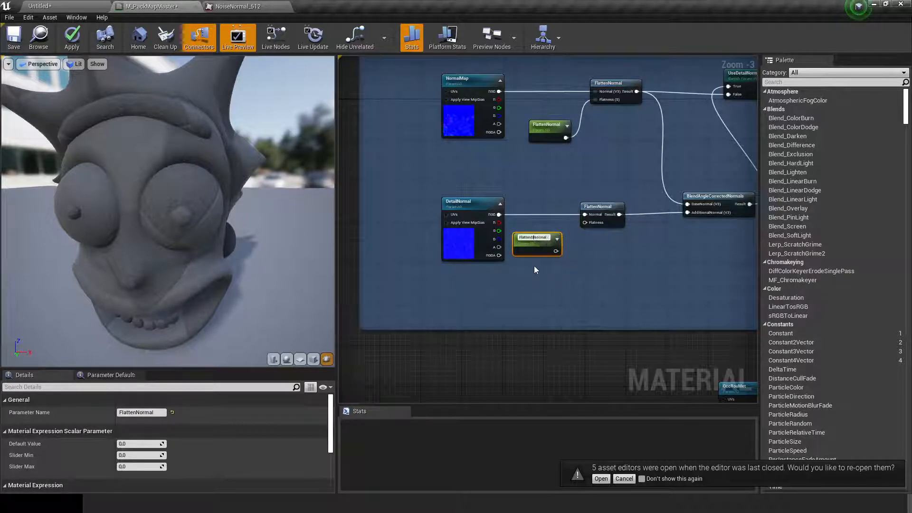
text(il)
key(Return)
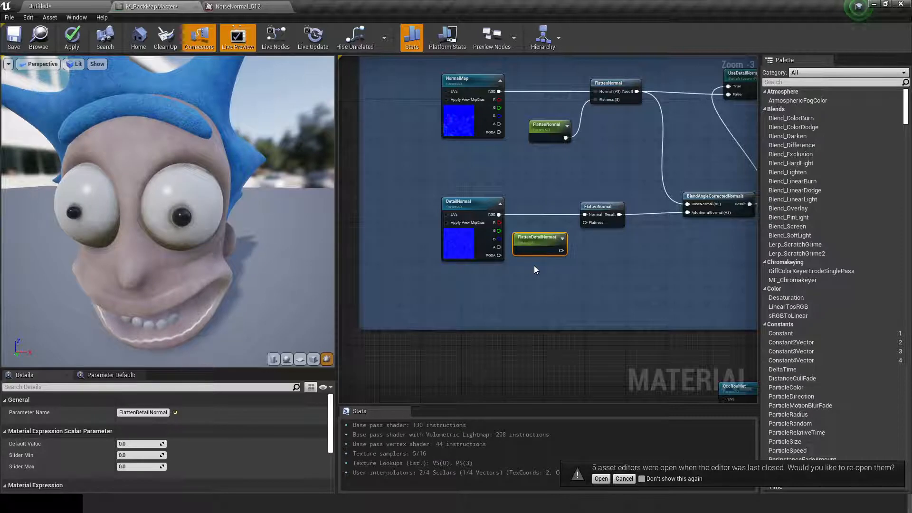
drag(563, 251, 585, 223)
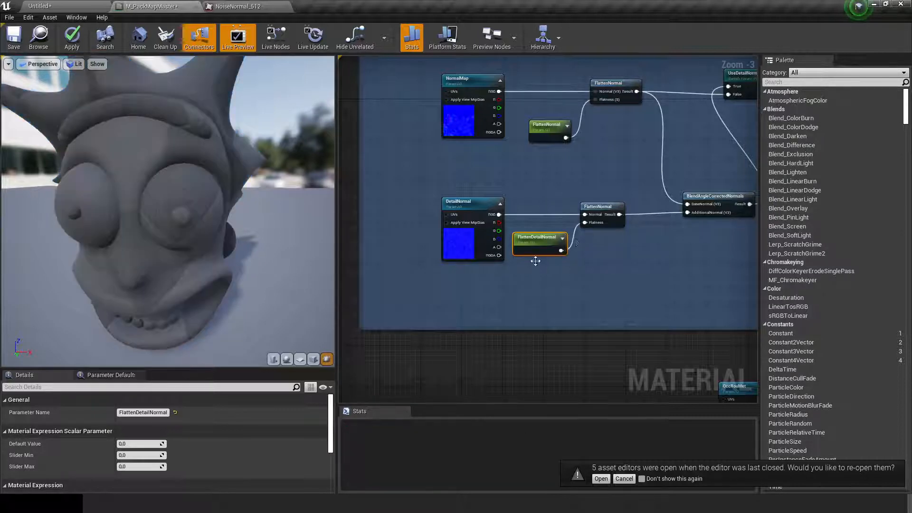
Extend the Normal comment box to the left, leaving free space in front of the two texture nodes.
right_drag(372, 214, 526, 226)
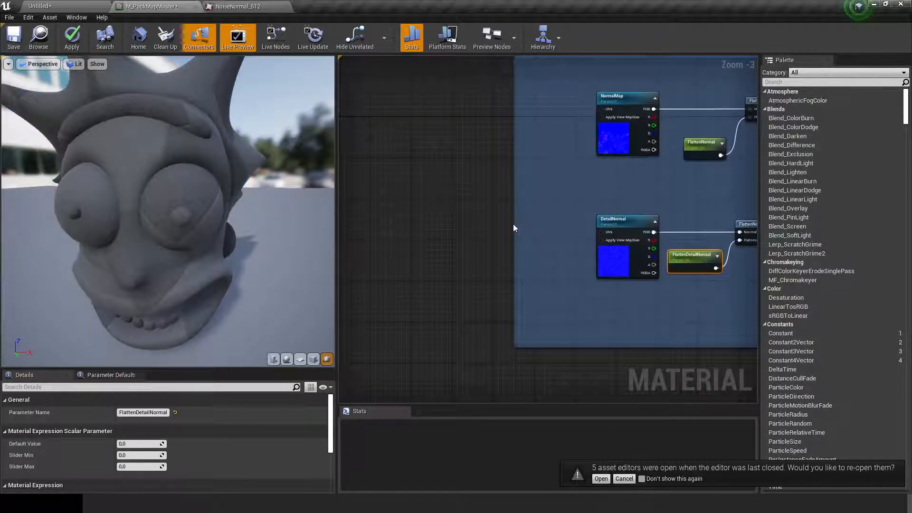
click(513, 228)
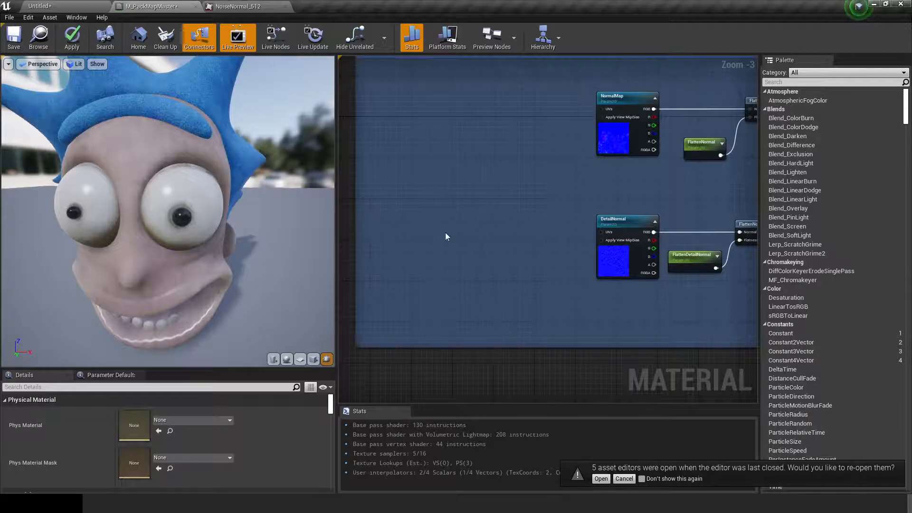
mouse_move(422, 221)
right_down()
mouse_move(286, 213)
mouse_move(422, 223)
right_up()
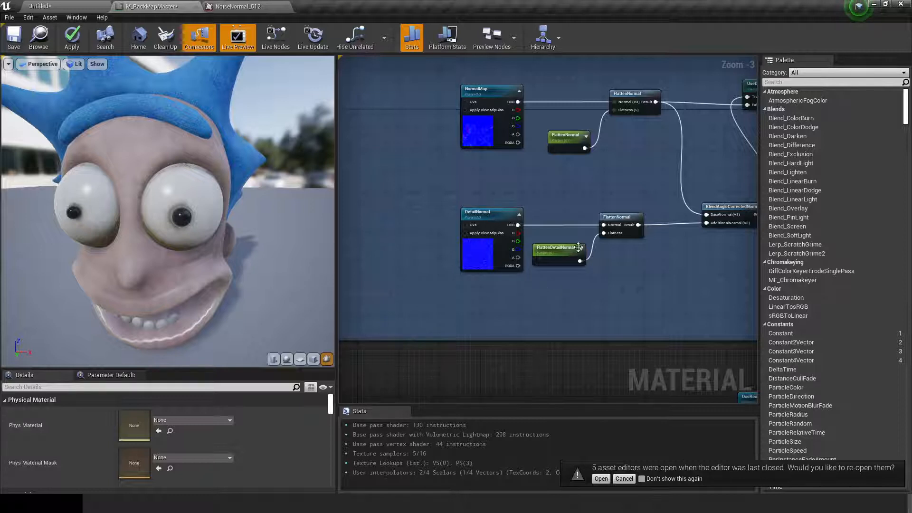
Copy the FlattenNormal parameter below FlattenDetailNormal and connect the same-named copy to the detail FlattenNormal node's Flatness.
click(576, 141)
right_drag(557, 170, 515, 194)
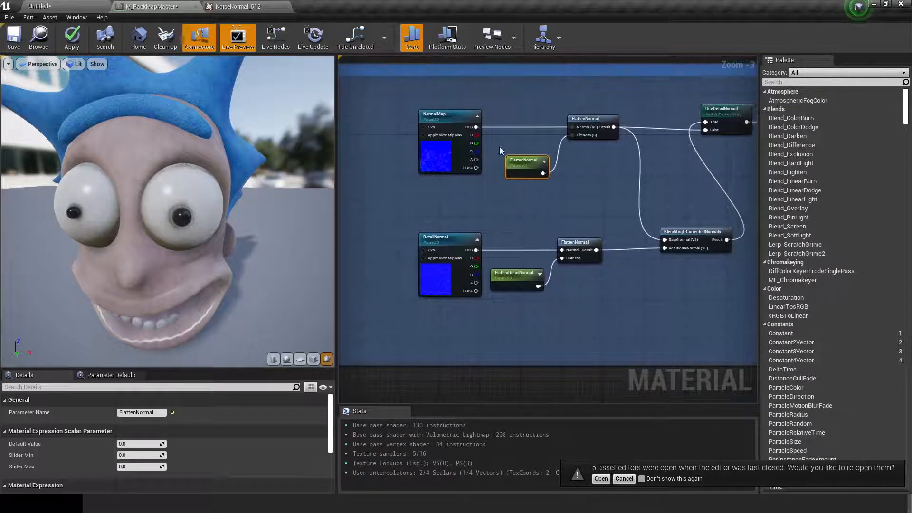
mouse_move(498, 145)
mouse_down()
mouse_move(563, 209)
mouse_move(564, 198)
mouse_up()
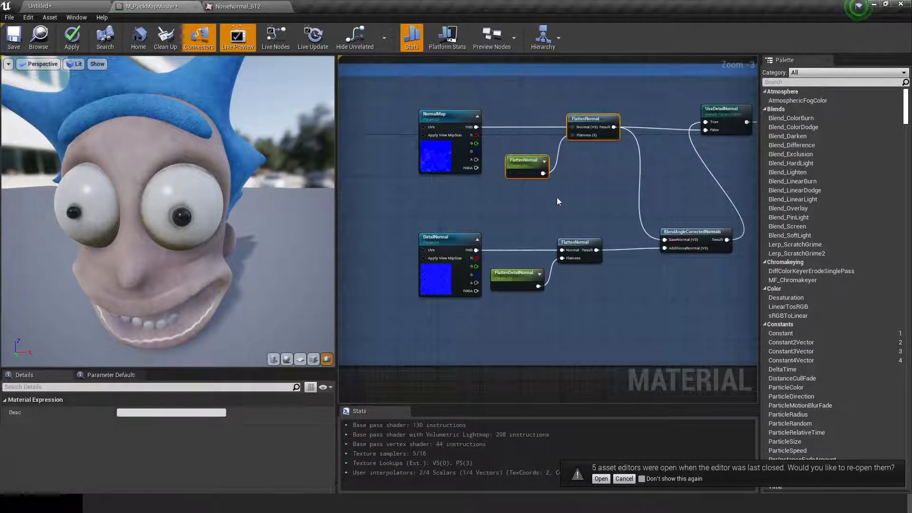
drag(538, 136, 560, 182)
key(ctrl+c)
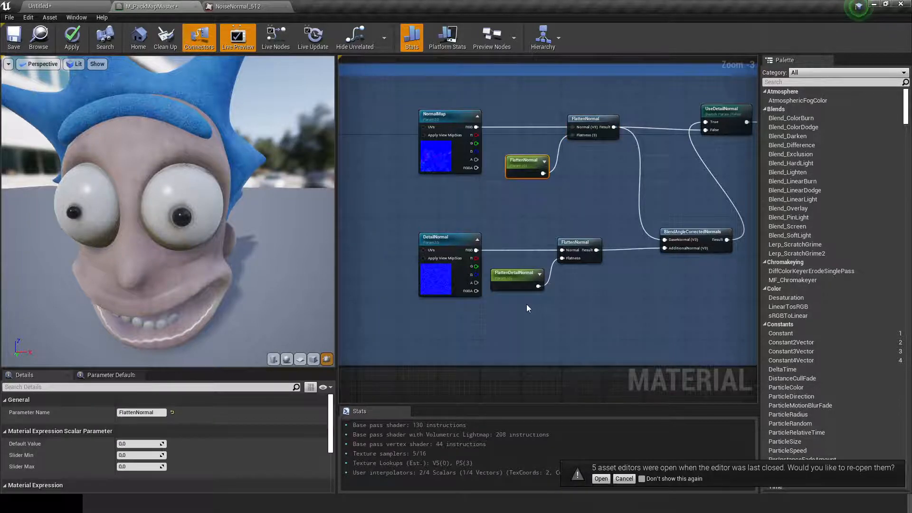
key(ctrl+v)
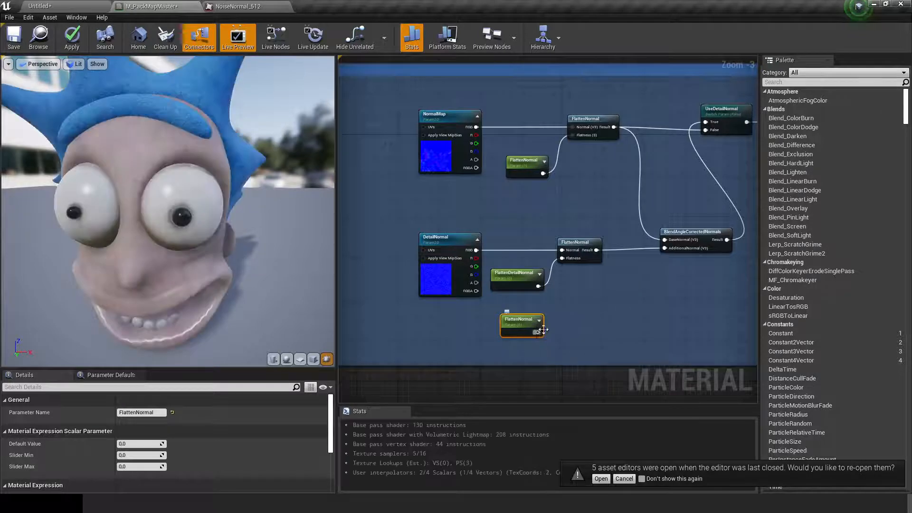
drag(538, 333, 563, 259)
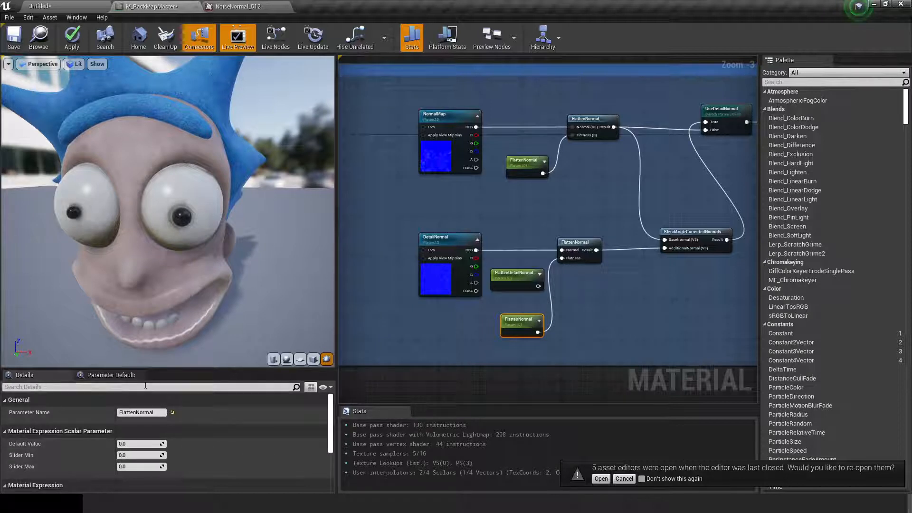
Try a default value of 1 on the copied FlattenNormal parameter.
click(136, 443)
text(1)
key(Return)
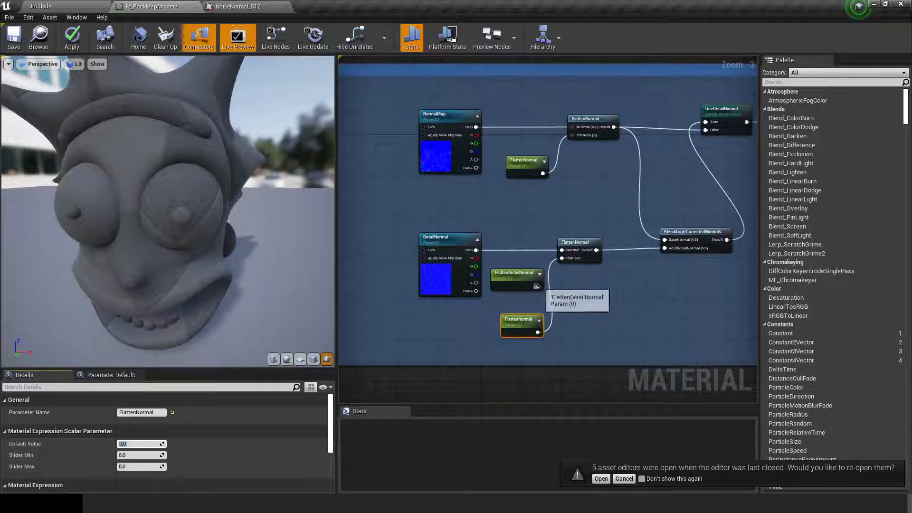
Reconnect FlattenDetailNormal to the detail FlattenNormal node's Flatness, delete the lower FlattenNormal parameter copy and apply the material.
drag(538, 286, 562, 258)
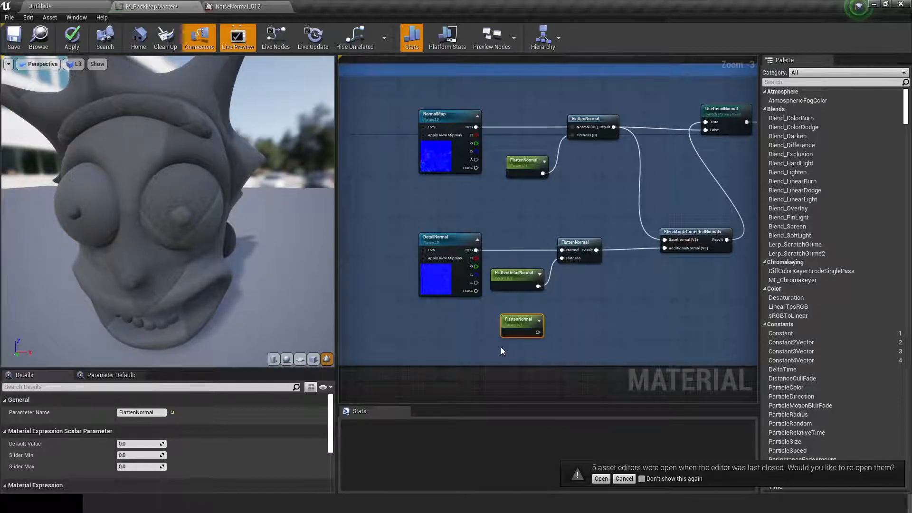
key(Delete)
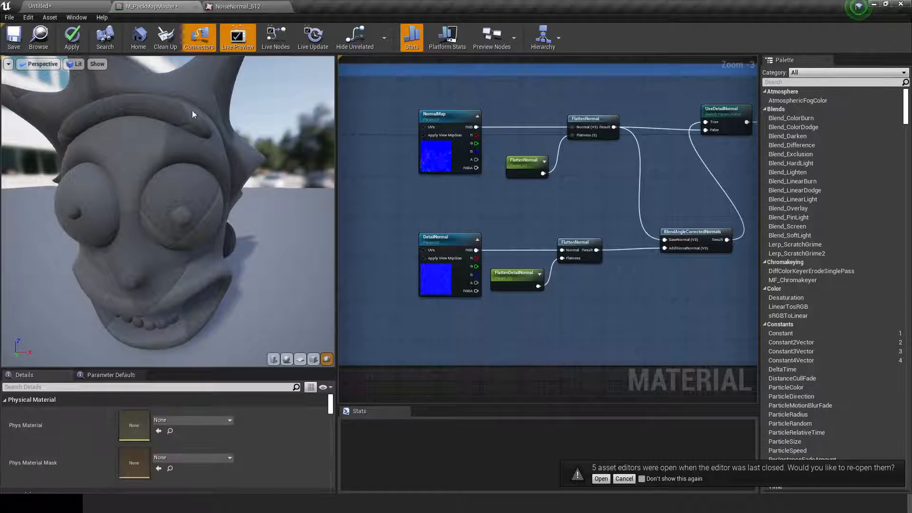
click(72, 37)
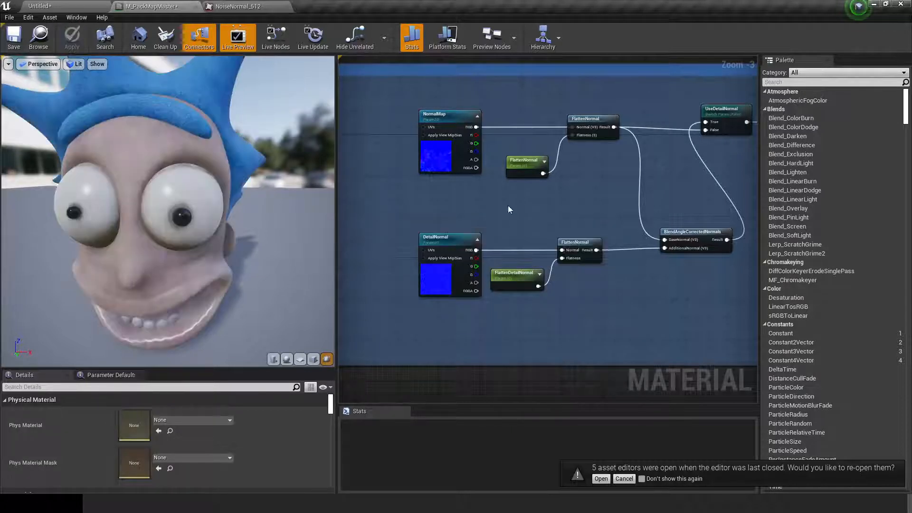
Add a TextureCoordinate node in the free space before the DetailNormal texture and feed it into input A of a new Multiply node.
right_drag(544, 329, 536, 247)
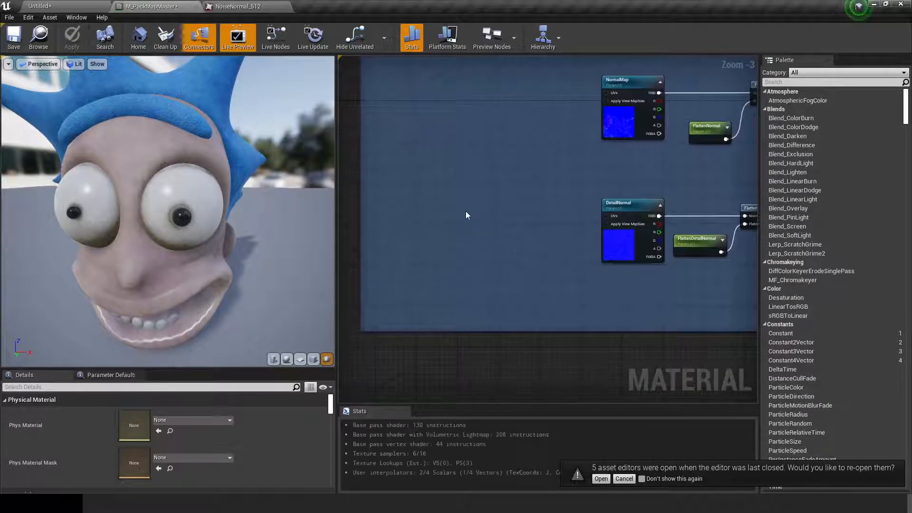
mouse_move(465, 212)
right_down()
mouse_move(383, 282)
mouse_move(342, 275)
mouse_move(494, 266)
mouse_move(472, 221)
right_up()
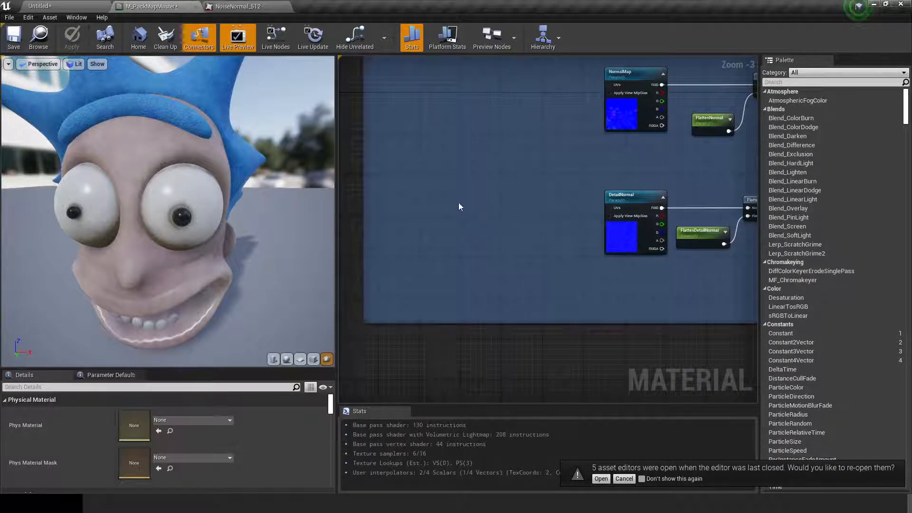
right_click(407, 194)
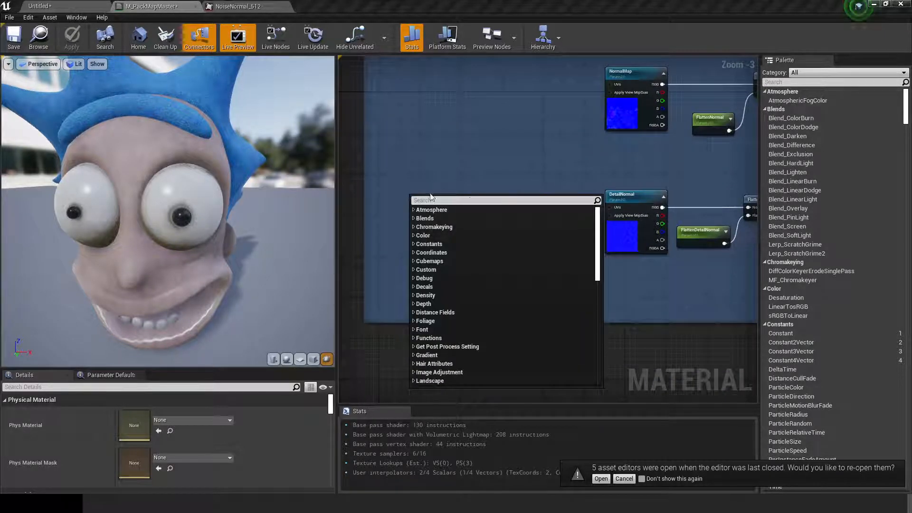
click(405, 192)
right_click(410, 192)
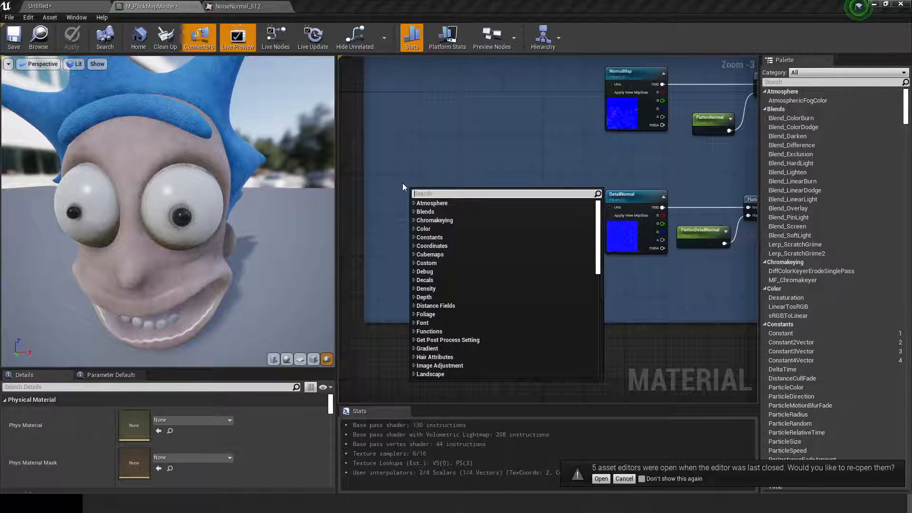
text(texture)
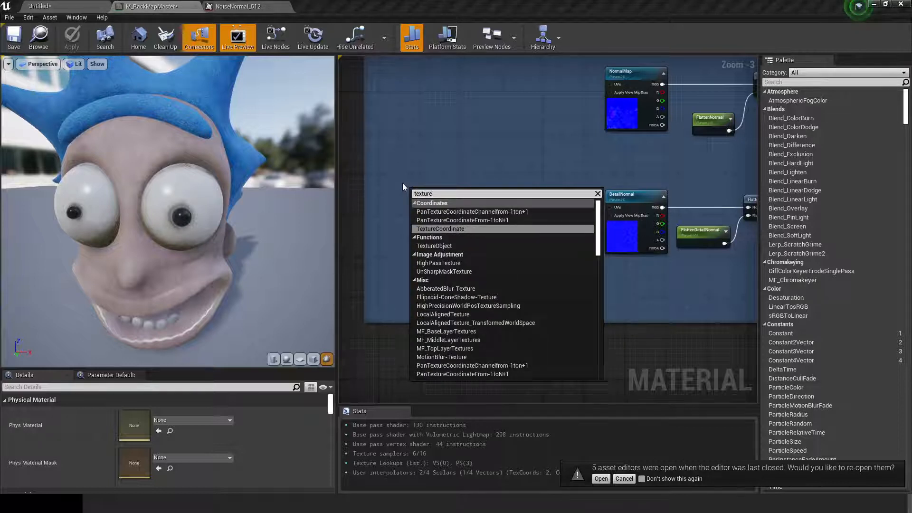
key(Return)
drag(416, 193, 407, 204)
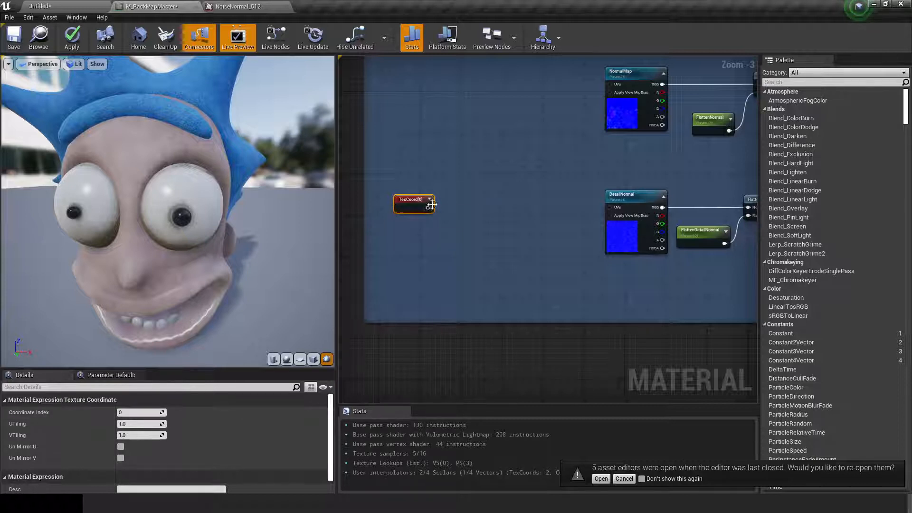
drag(428, 207, 494, 221)
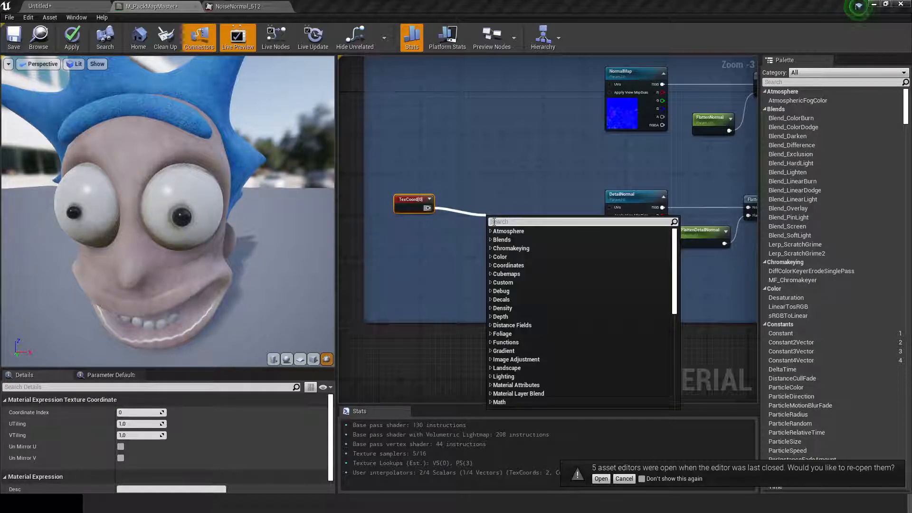
text(*)
key(Return)
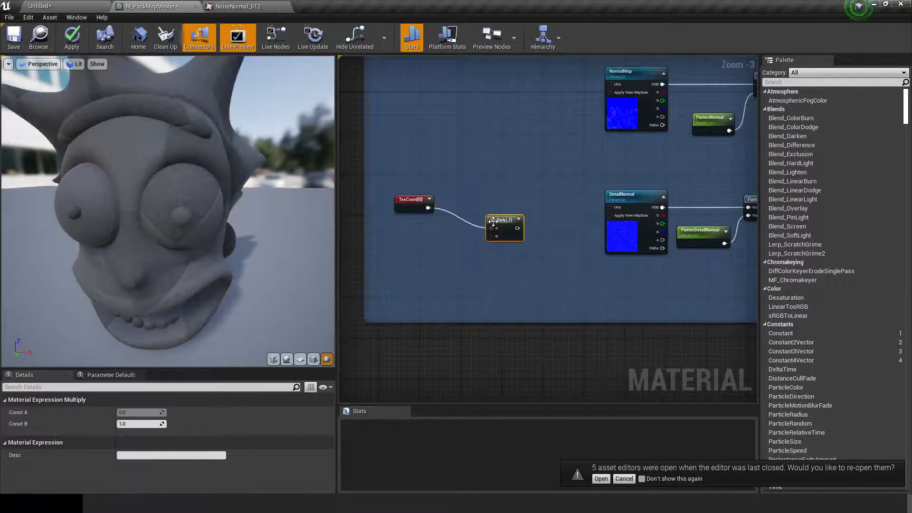
Create a scalar parameter named DetailNormalTiling below the TexCoord node and set its default value to 1.
click(399, 254)
right_click(401, 254)
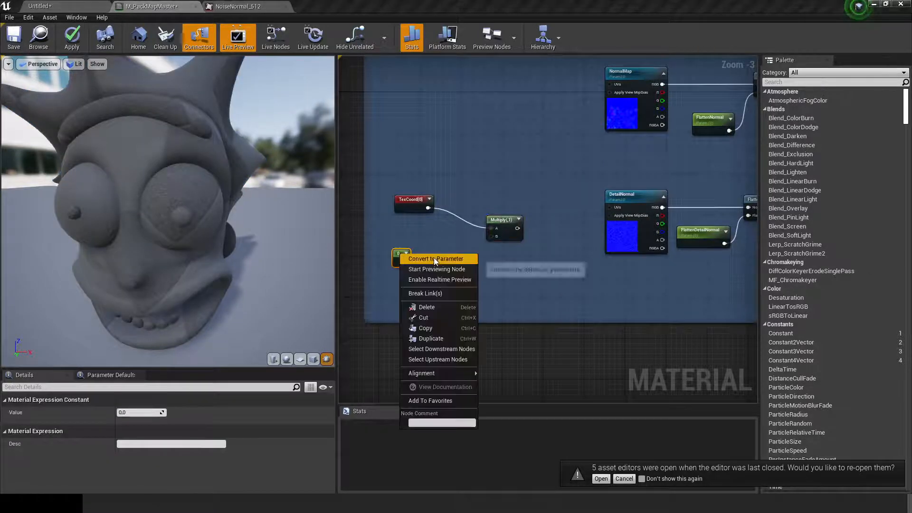
click(434, 258)
text(Det)
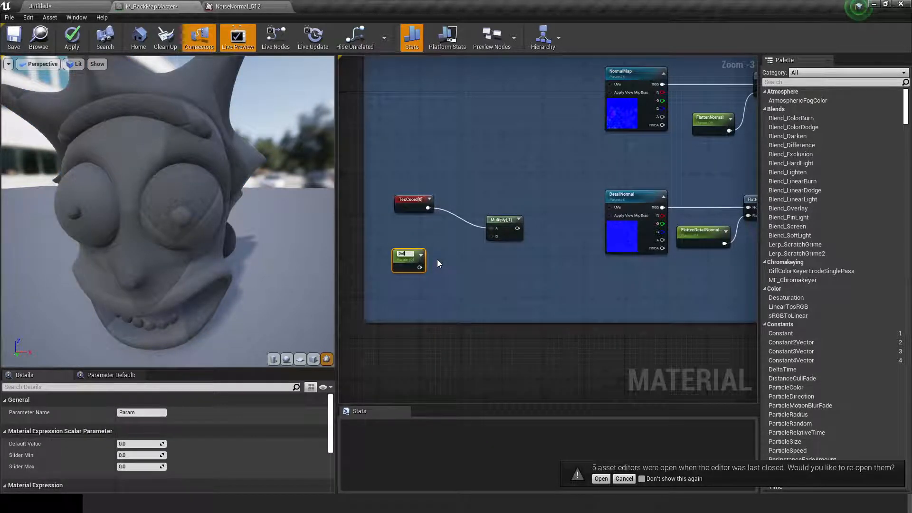
text(ailNormalTiling)
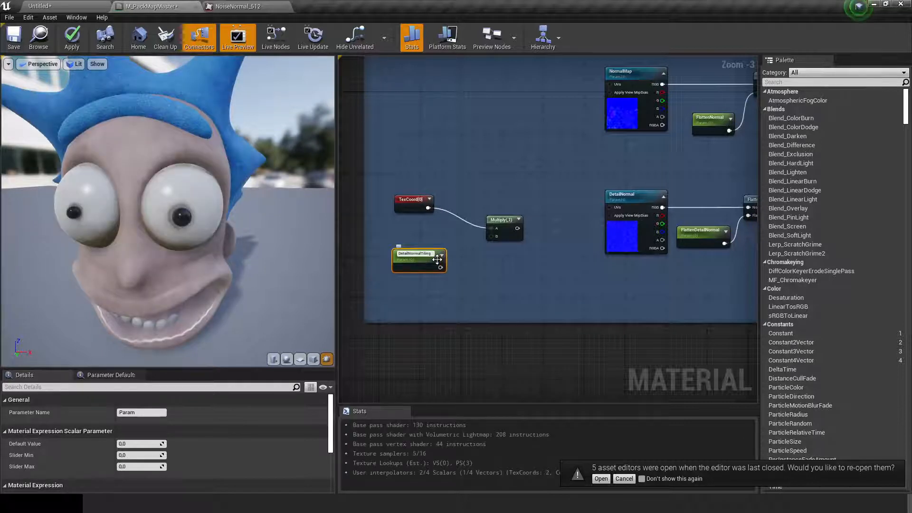
key(Return)
click(140, 444)
text(1)
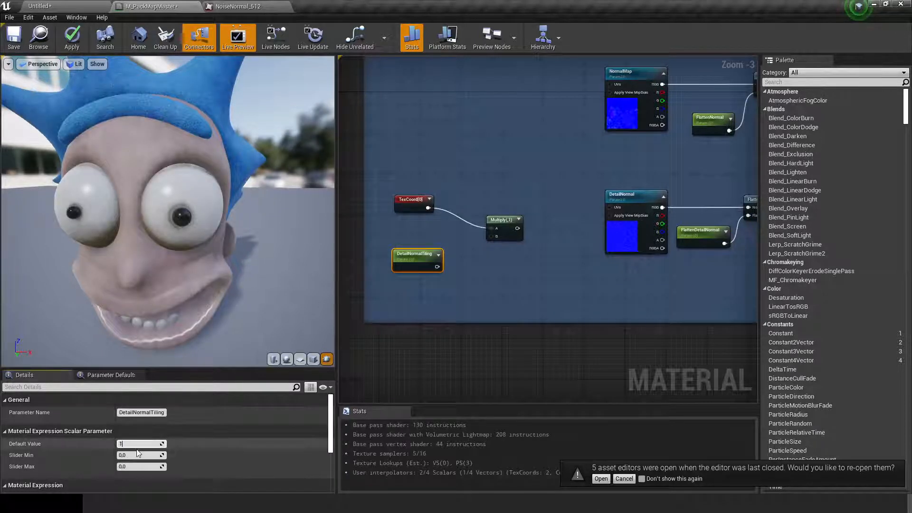
key(Return)
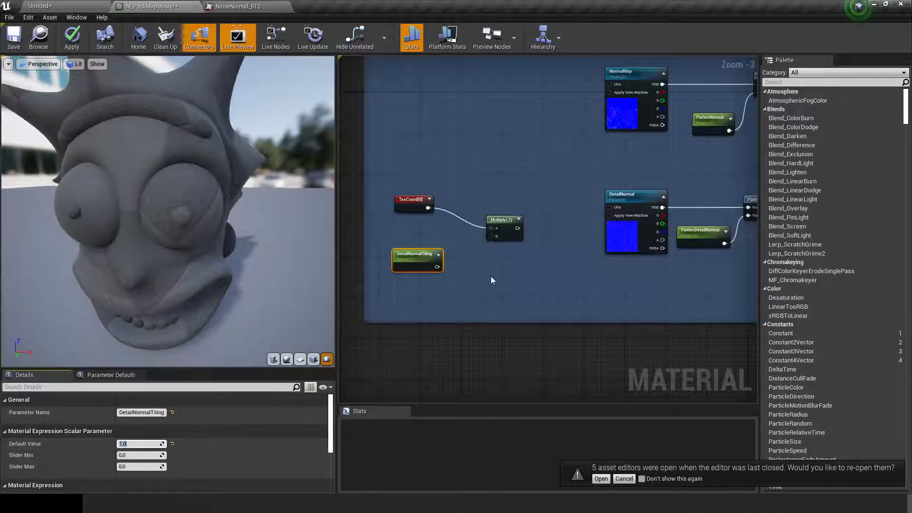
Wire DetailNormalTiling into Multiply's B and Multiply into DetailNormal's UVs, placing the three tiling nodes closer to the texture.
drag(436, 267, 619, 212)
drag(514, 208, 413, 263)
drag(494, 221, 538, 201)
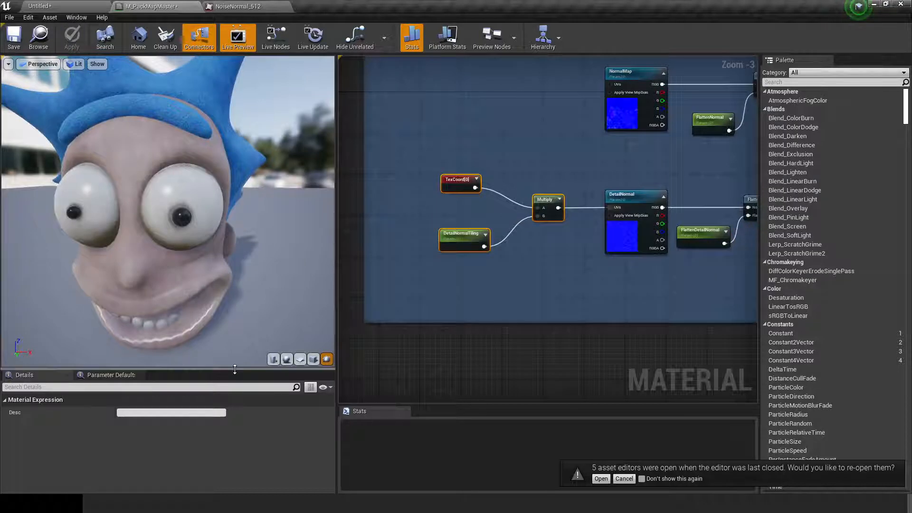
Shrink the material preview to give the node details more height, and bring the BaseColor group into view.
drag(235, 369, 238, 191)
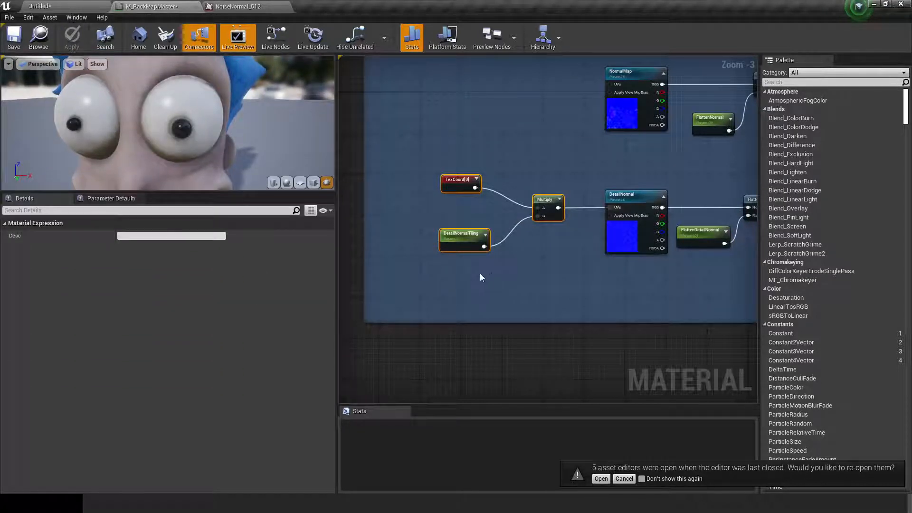
mouse_move(560, 269)
right_down()
mouse_move(494, 266)
mouse_move(441, 370)
right_up()
right_drag(523, 190, 438, 257)
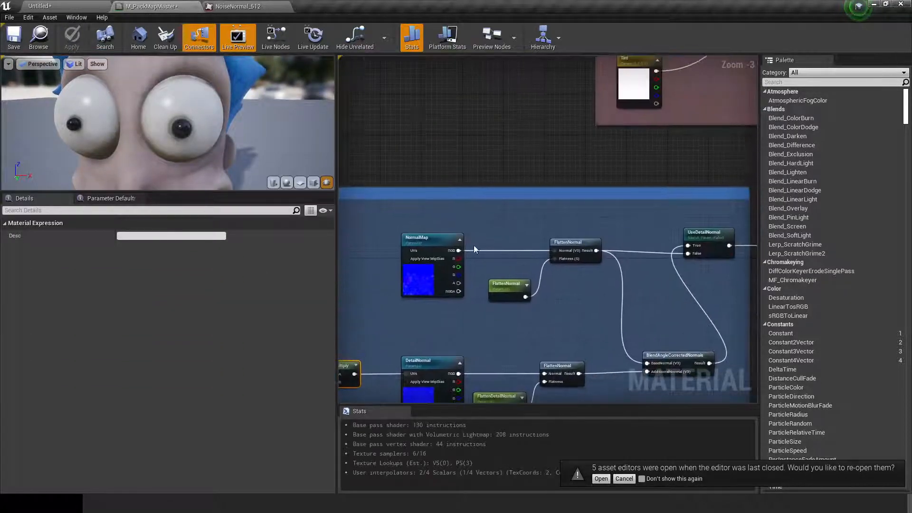
right_drag(622, 155, 500, 279)
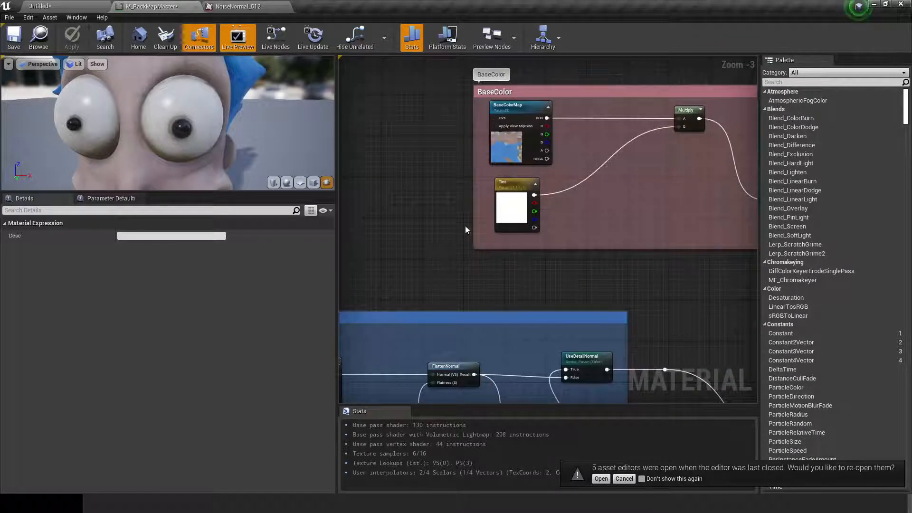
Open the MI_RicksHead1 material instance from the RicksHead-005 head in the level to examine its parameter groups.
click(71, 7)
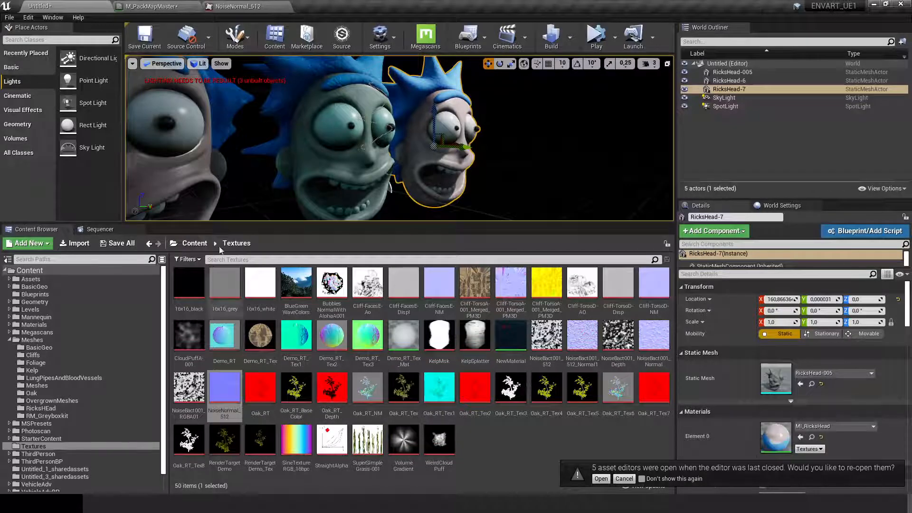
click(363, 123)
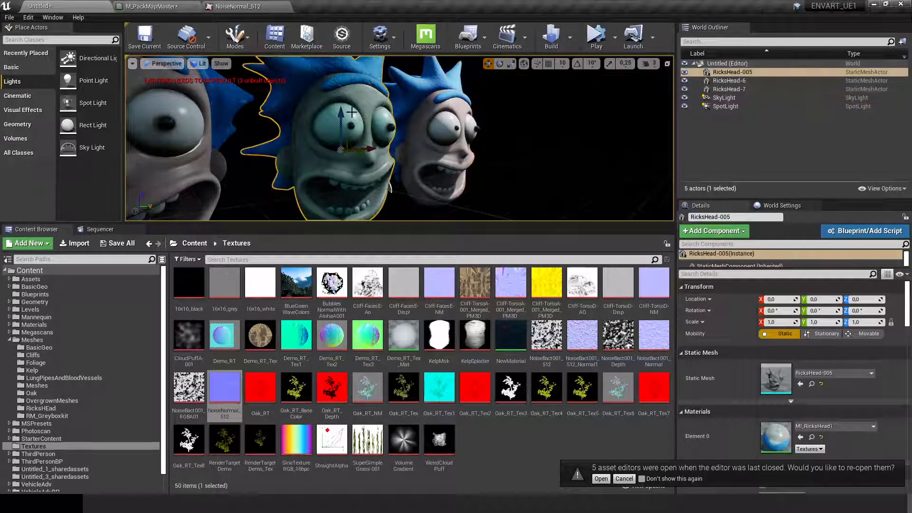
double_click(775, 442)
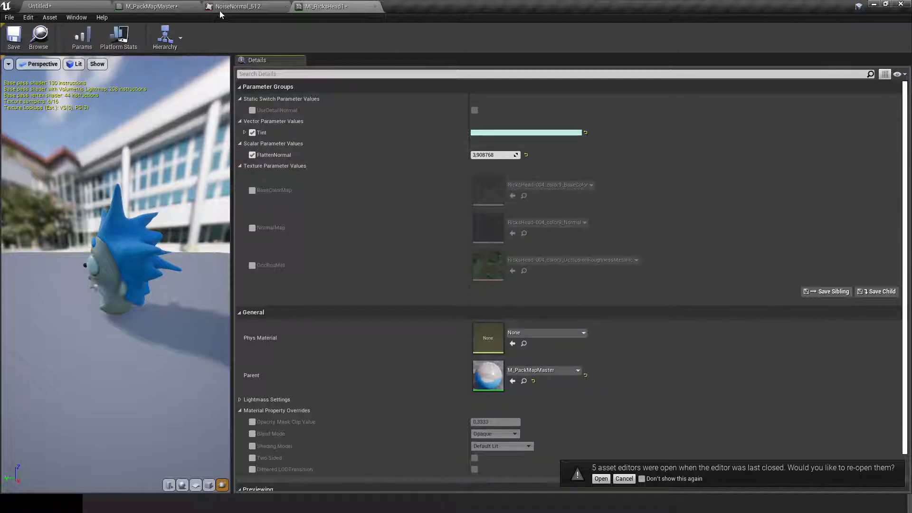
Return to M_PackMapMaster and assign the Tint parameter to a new parameter group named BaseColor.
click(156, 6)
right_drag(566, 267, 662, 87)
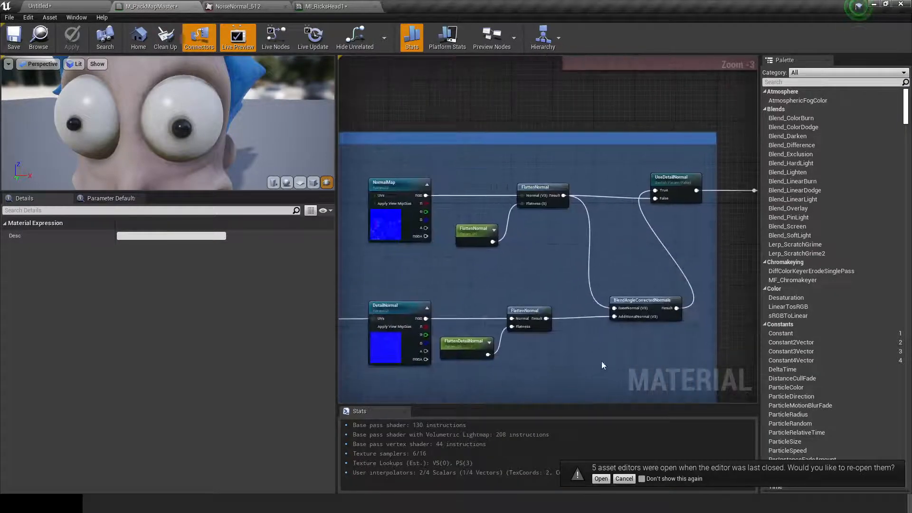
right_drag(602, 364, 468, 359)
click(539, 172)
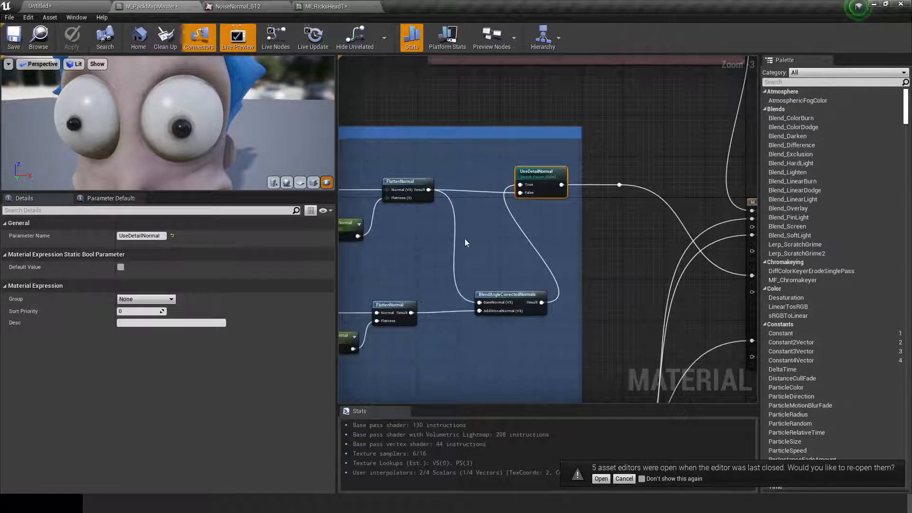
right_drag(412, 262, 595, 365)
right_drag(597, 207, 399, 333)
click(461, 273)
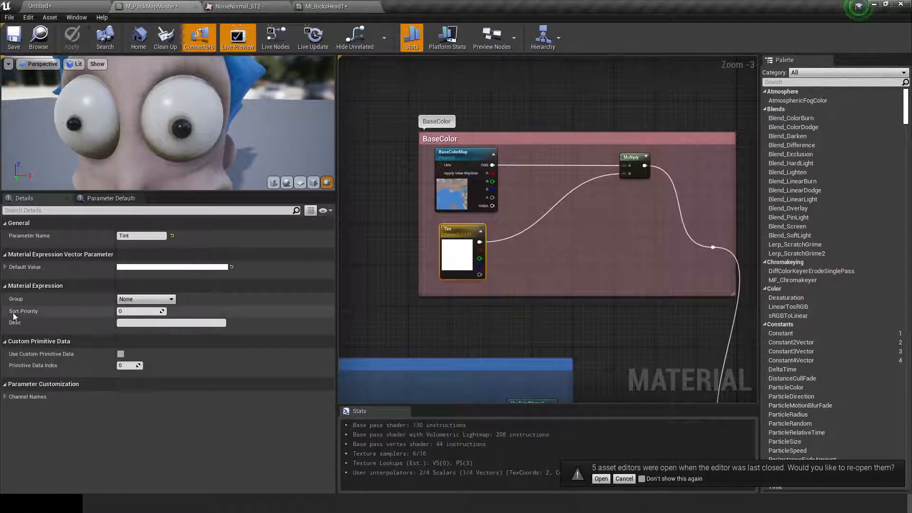
click(154, 300)
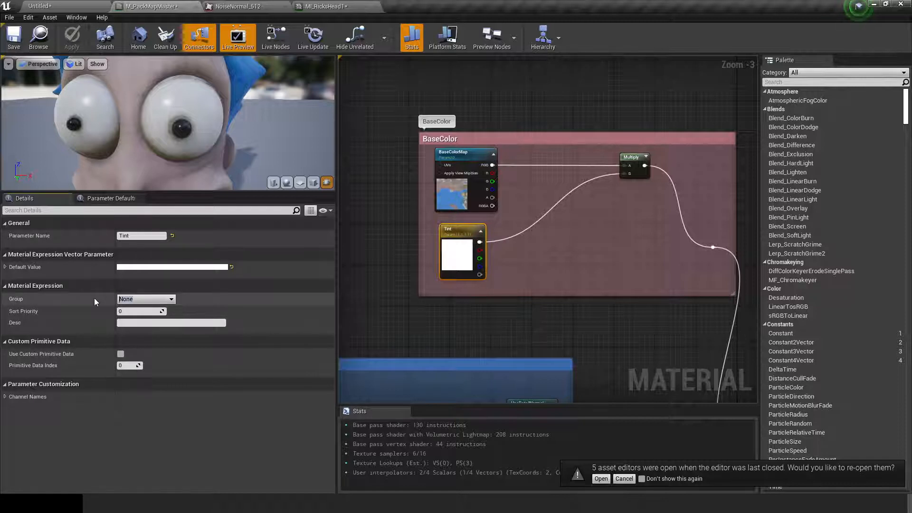
text(BaseColor)
key(Return)
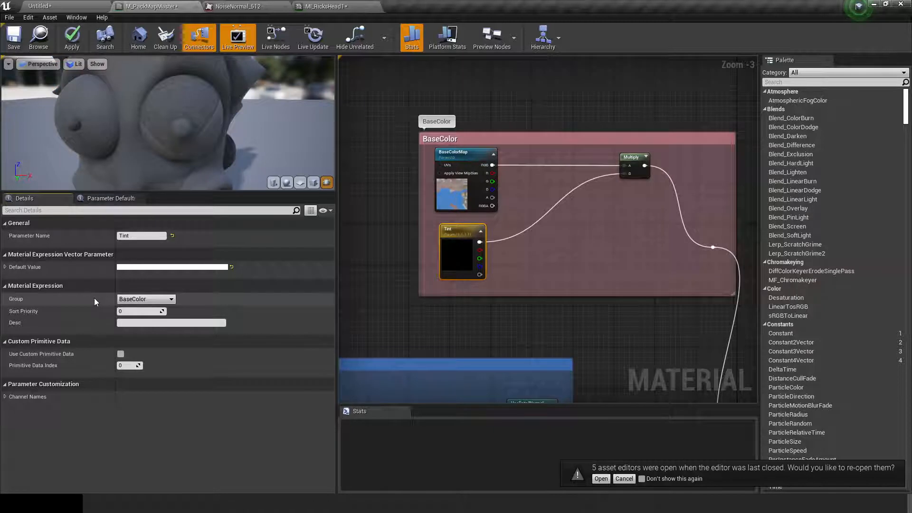
click(470, 201)
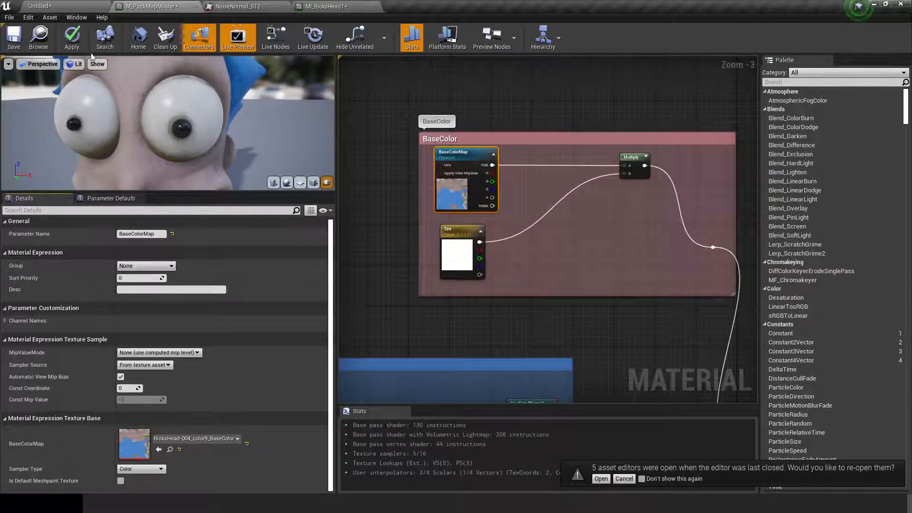
click(458, 231)
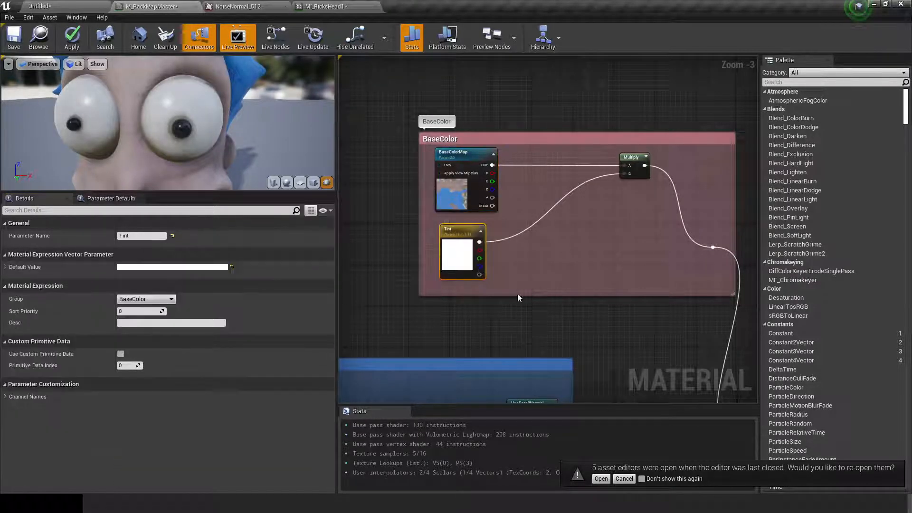
Assign the FlattenNormal scalar parameter to a new parameter group named Normal.
right_drag(532, 323, 612, 128)
right_drag(396, 302, 496, 242)
click(514, 202)
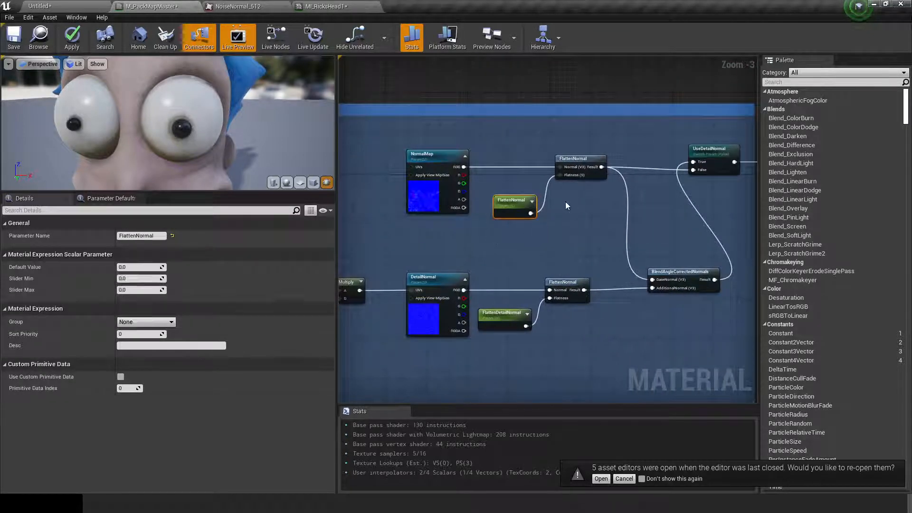
drag(149, 322, 99, 329)
text(N)
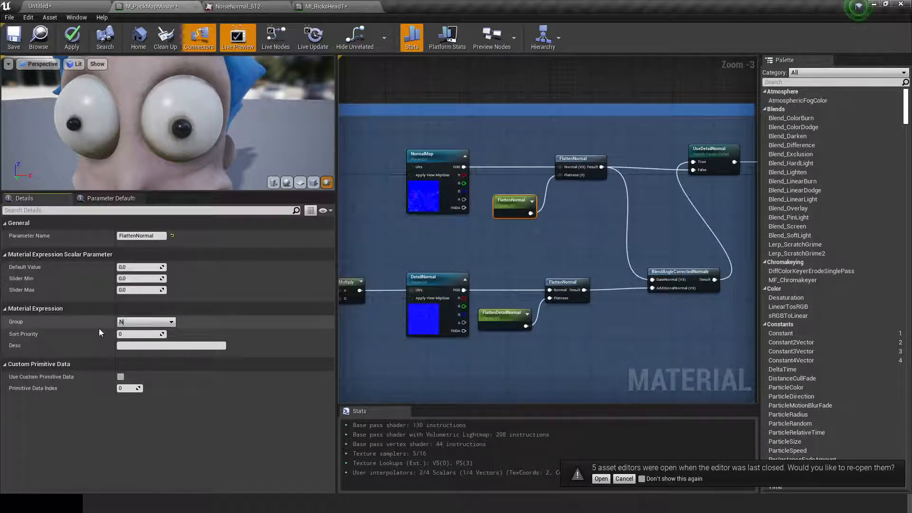
text(ormal)
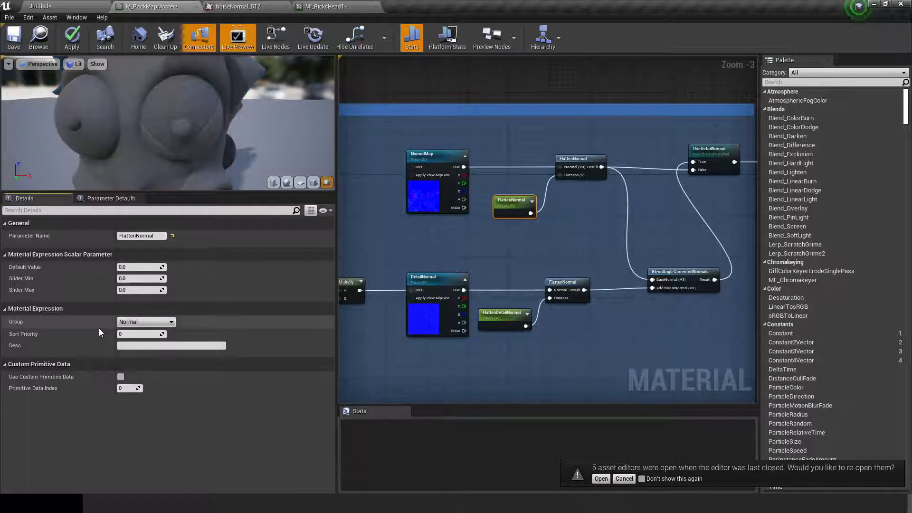
Set the FlattenDetailNormal parameter's group to Normal.
right_drag(485, 354, 506, 304)
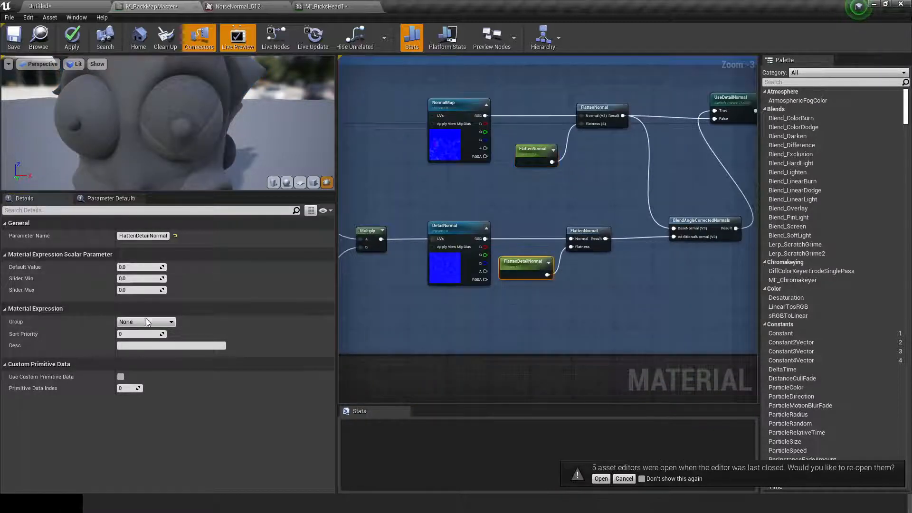
drag(147, 321, 70, 320)
text(Normal)
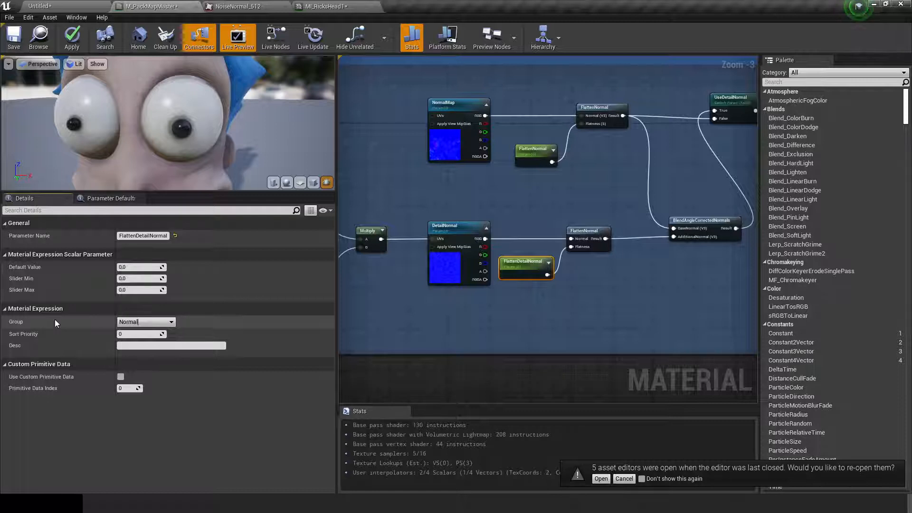
Assign the DetailNormalTiling parameter to the Normal group and apply the changes to M_PackMapMaster.
key(Return)
right_drag(393, 312, 416, 286)
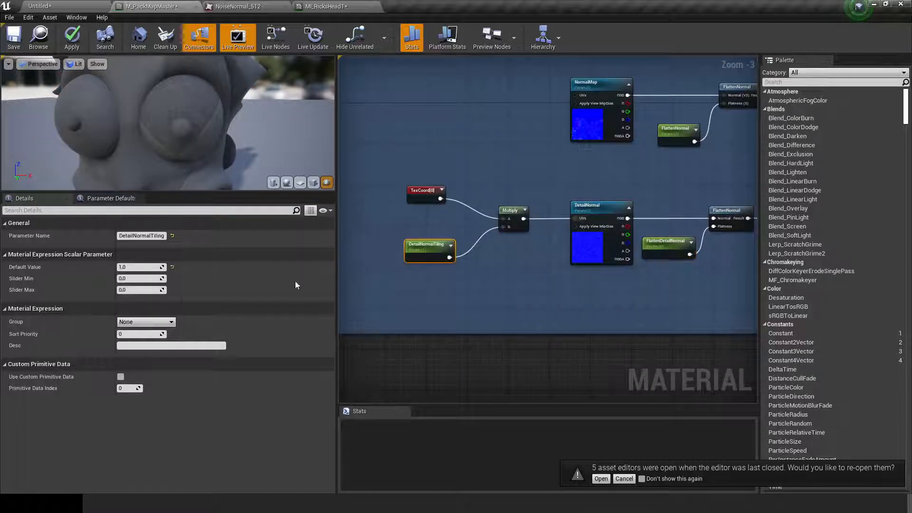
click(138, 323)
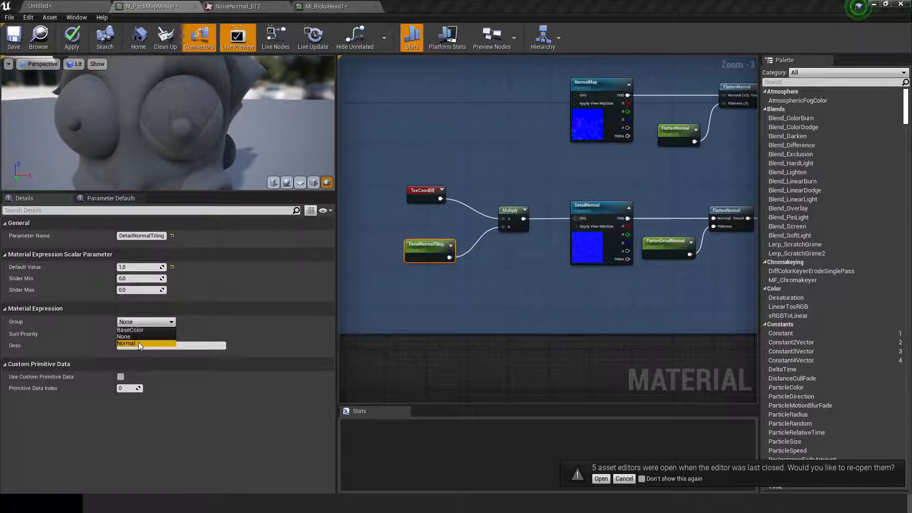
click(138, 342)
right_drag(577, 314, 522, 288)
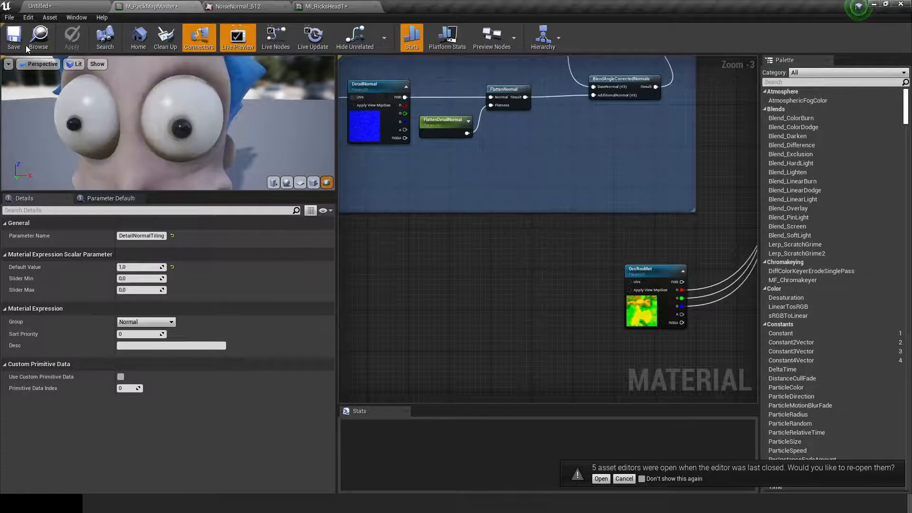
Return to the level and enlarge its viewport, framing the selected RicksHead-005 head close up.
click(61, 5)
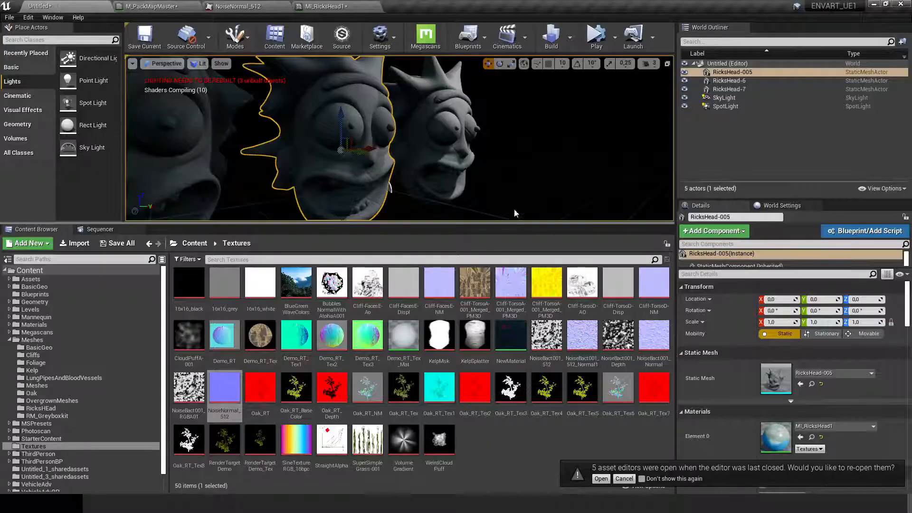
drag(497, 222, 509, 387)
scroll(323, 258, up, 6)
alt+drag(323, 258, 568, 296)
Detach the MI_RicksHead1 editor into a floating window and place it over the level viewport.
click(331, 8)
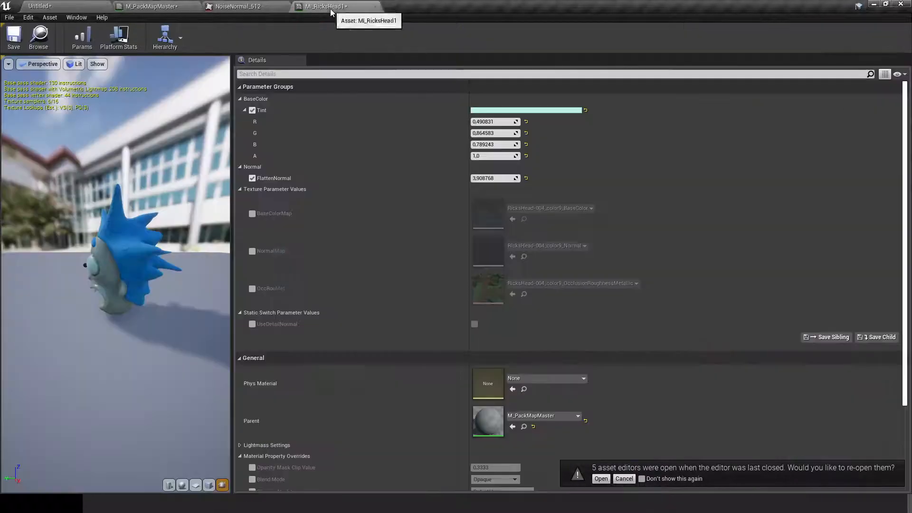
drag(315, 11, 529, 93)
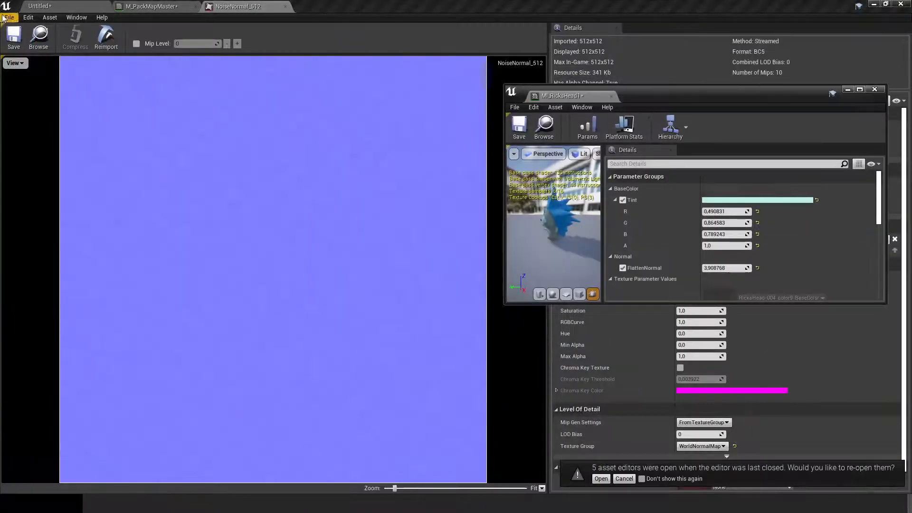
click(40, 6)
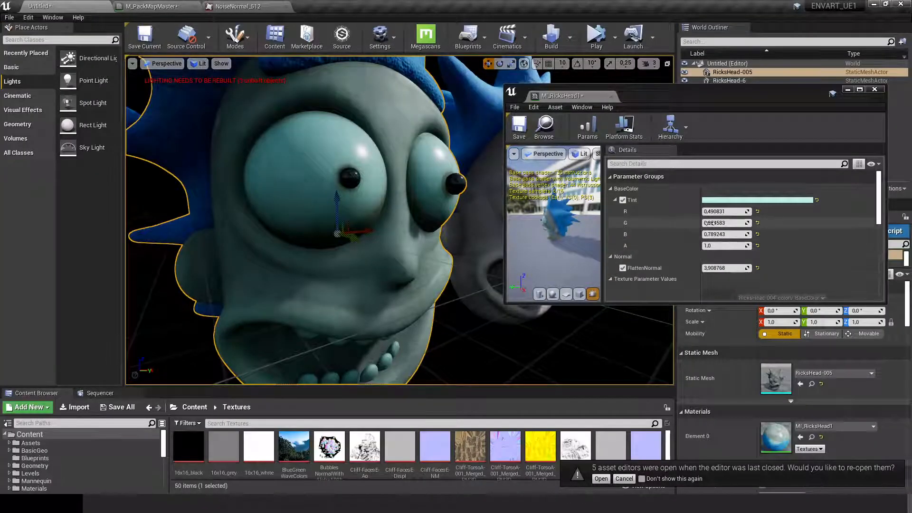
Collapse the Tint components and the texture parameter group, and enable the UseDetailNormal static switch in MI_RicksHead1.
click(615, 200)
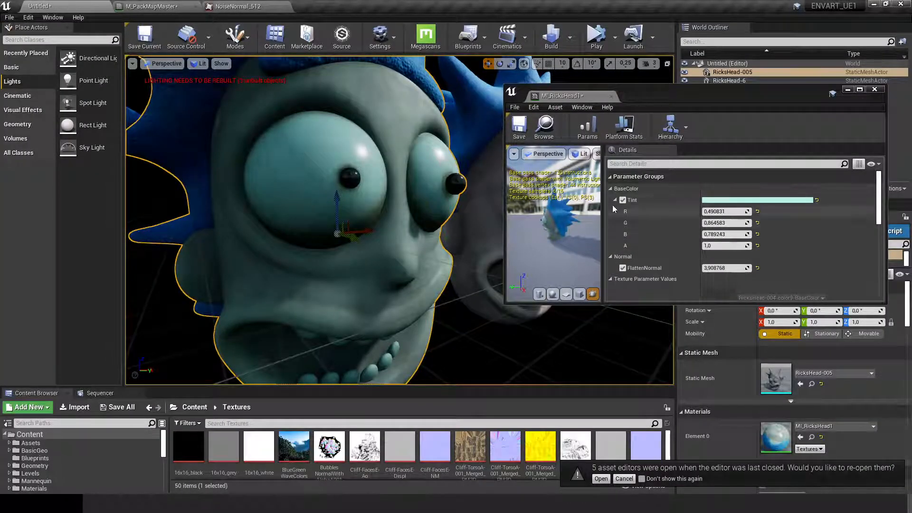
click(611, 211)
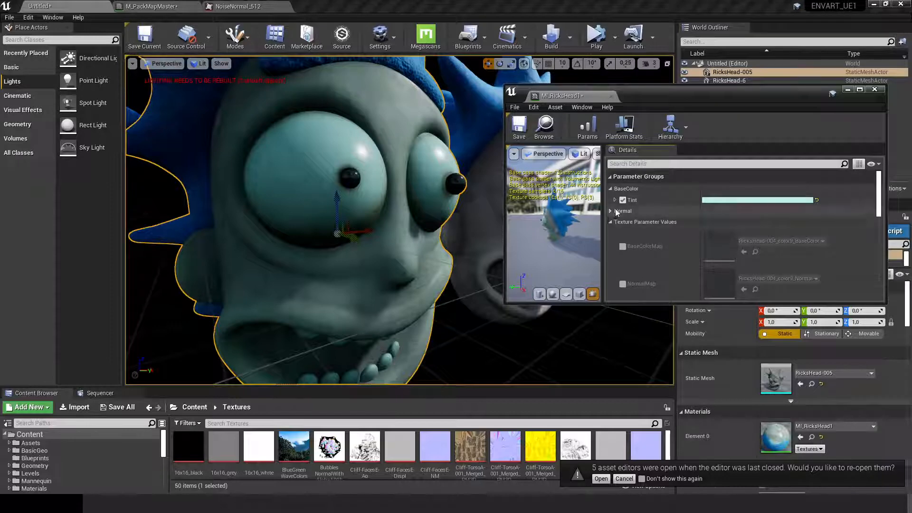
click(611, 211)
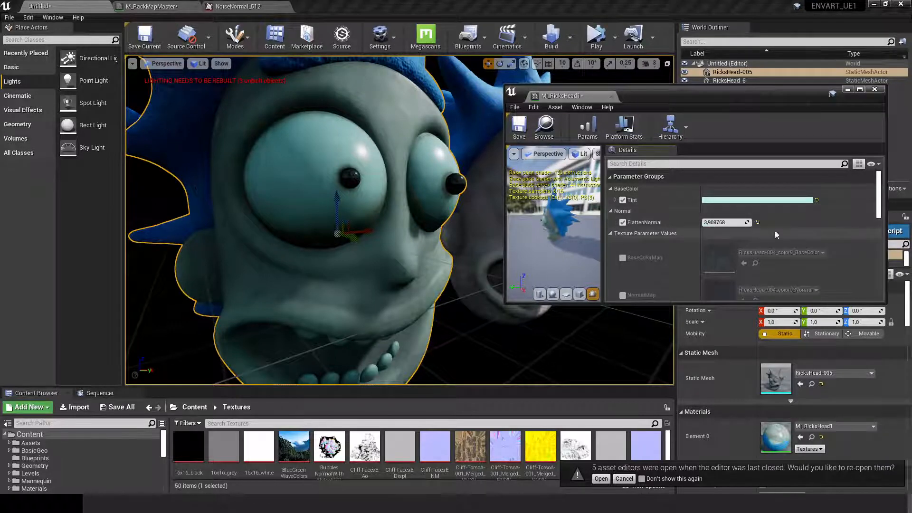
click(610, 234)
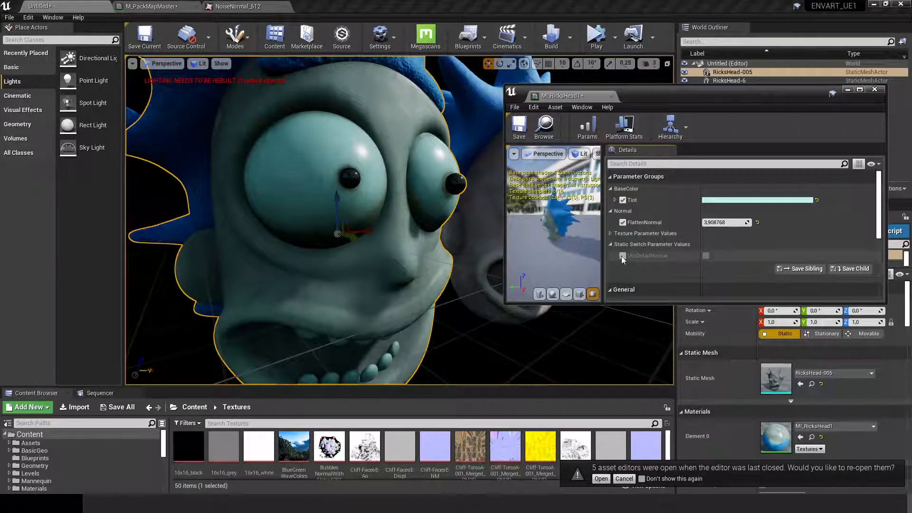
click(622, 256)
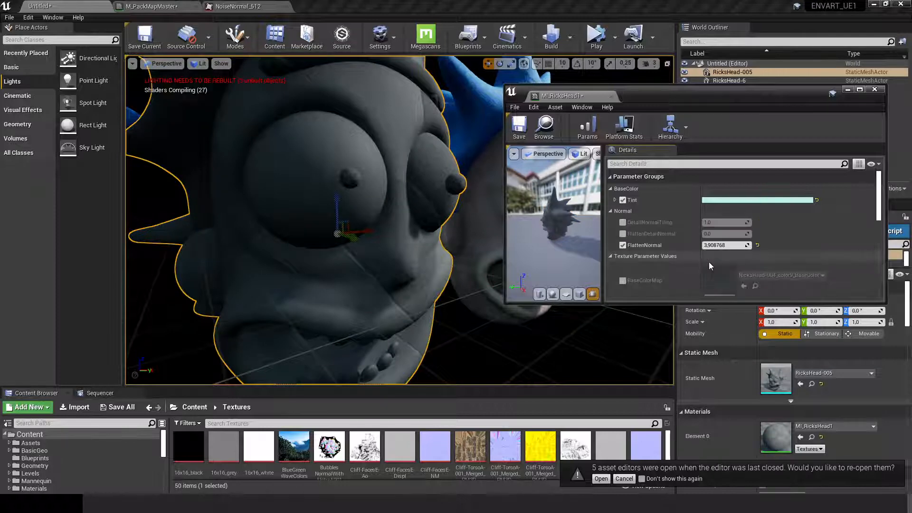
click(707, 256)
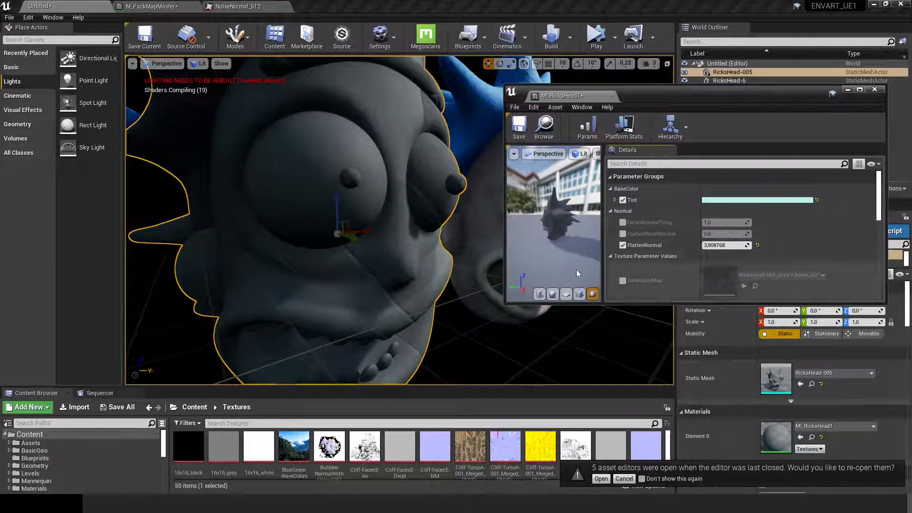
Enable the DetailNormalTiling and FlattenDetailNormal overrides and raise DetailNormalTiling to about 5.23.
scroll(870, 224, down, 3)
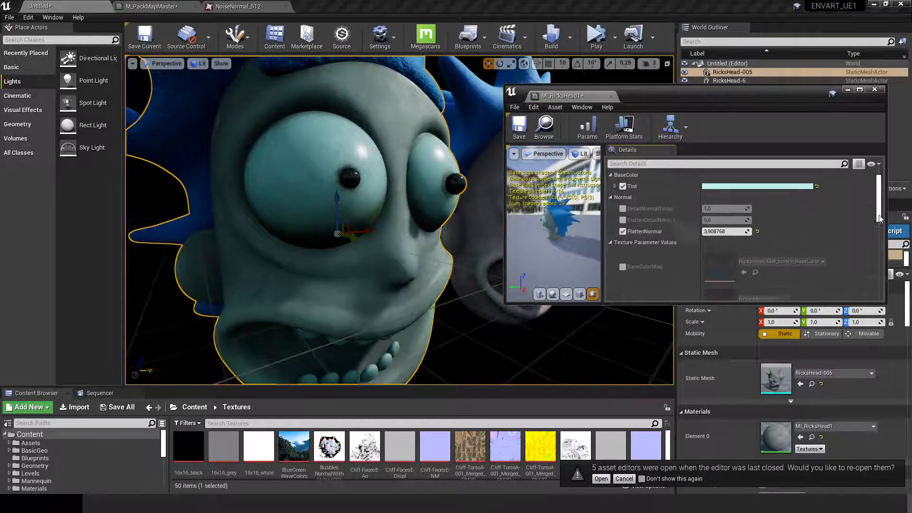
drag(878, 228, 880, 197)
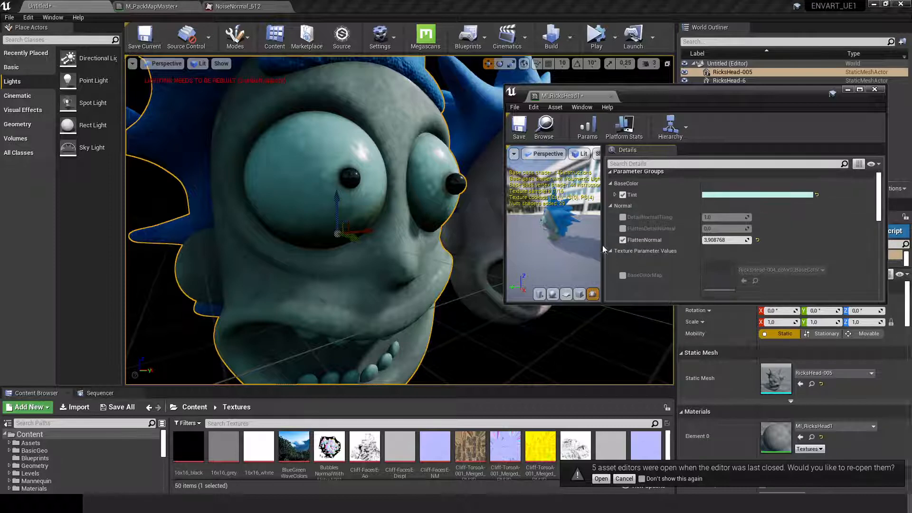
click(623, 218)
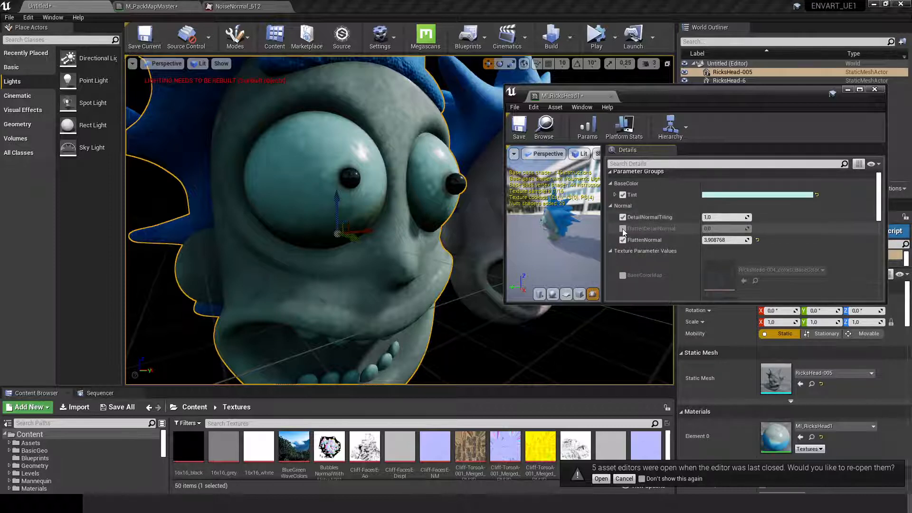
click(622, 239)
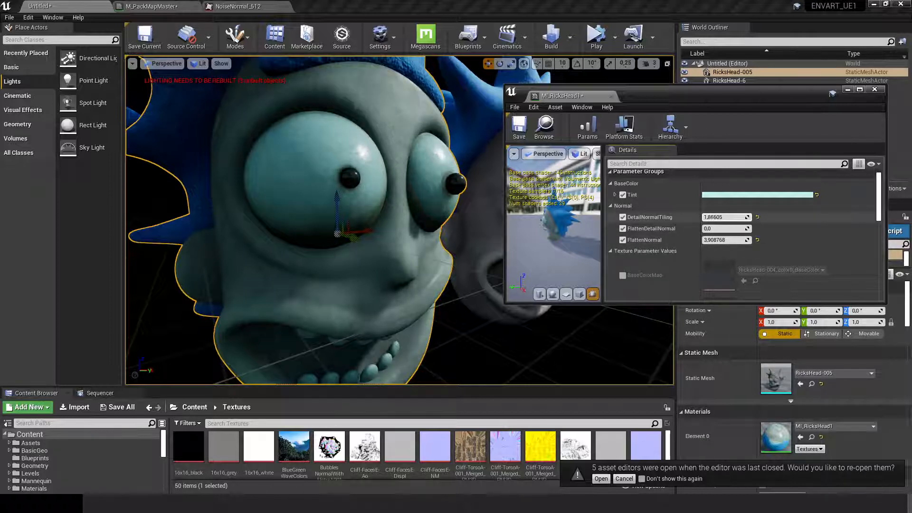
drag(715, 217, 733, 217)
Inspect the detail normal on the eyes up close and adjust DetailNormalTiling to about 7.43.
drag(431, 271, 434, 247)
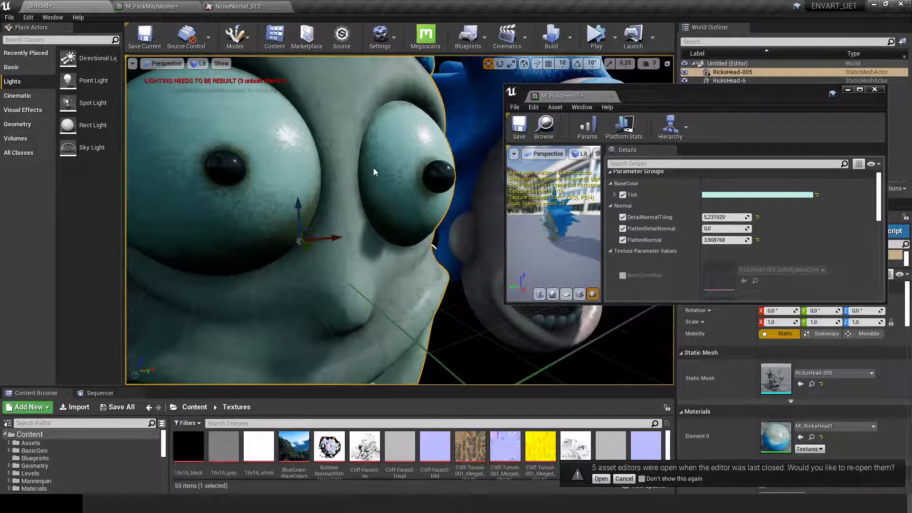
drag(374, 172, 370, 142)
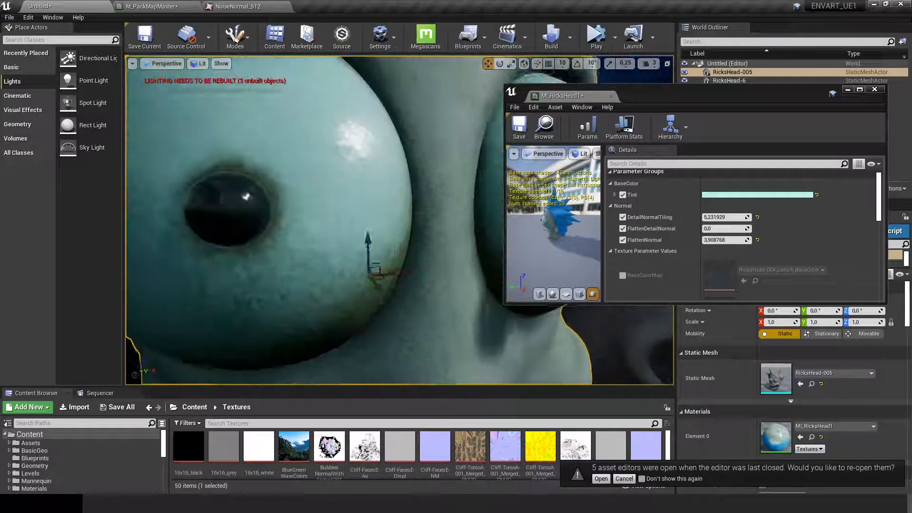
drag(261, 190, 261, 200)
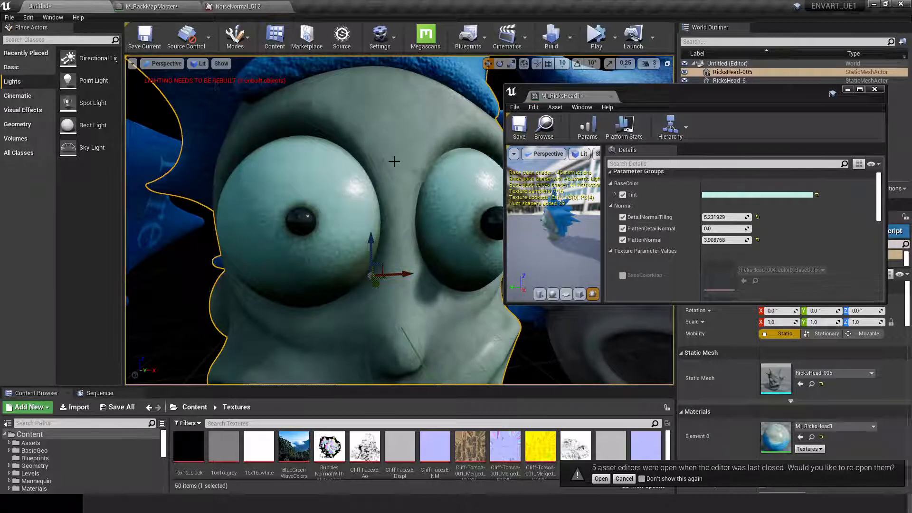
mouse_move(390, 200)
alt+mouse_down()
mouse_move(287, 208)
mouse_move(392, 202)
alt+mouse_up()
alt+right_drag(392, 201, 351, 222)
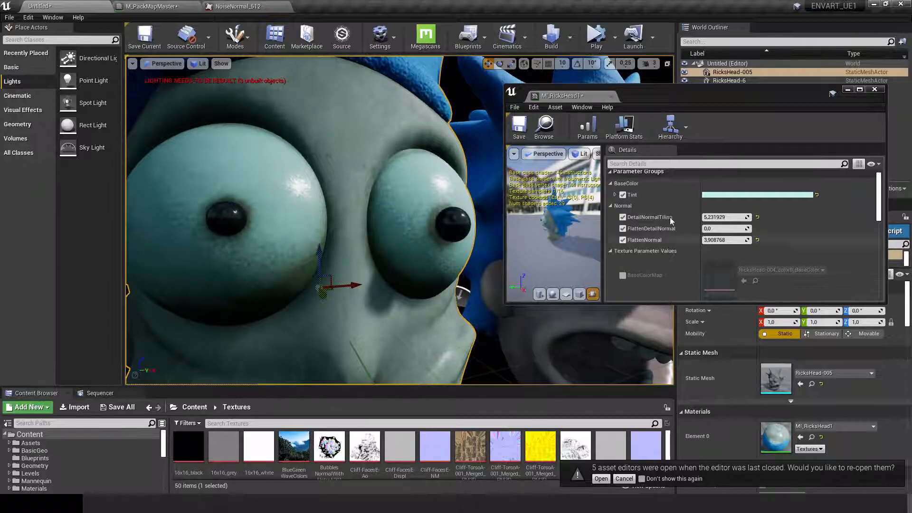
drag(747, 217, 770, 217)
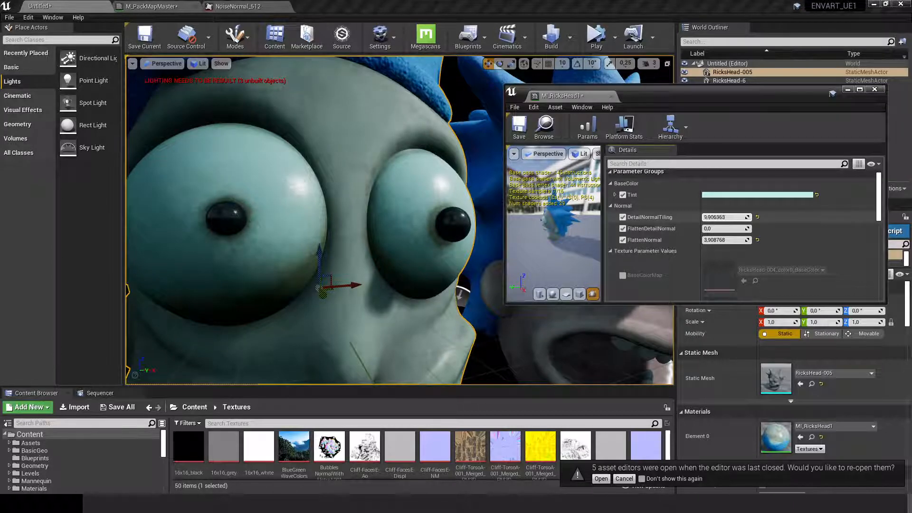
drag(747, 217, 727, 217)
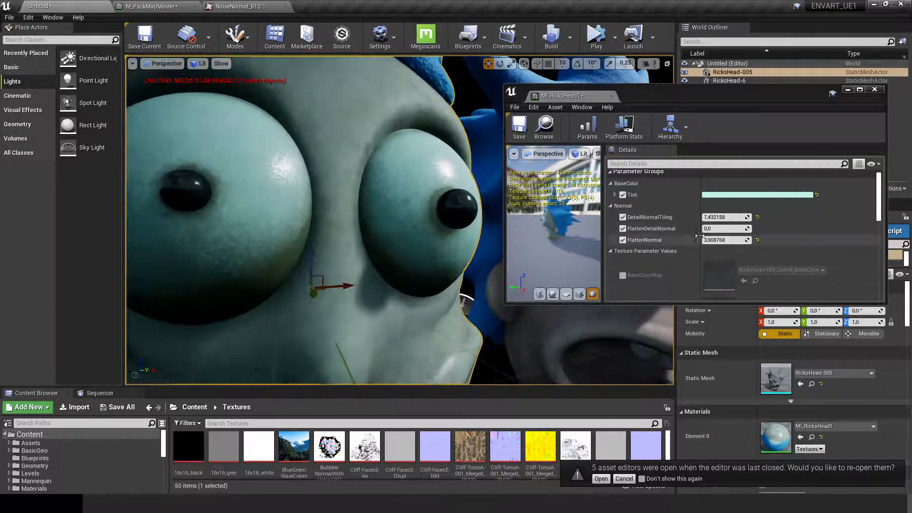
Set FlattenDetailNormal to about 0.47 and FlattenNormal to about 2.01 in MI_RicksHead1.
drag(748, 228, 752, 229)
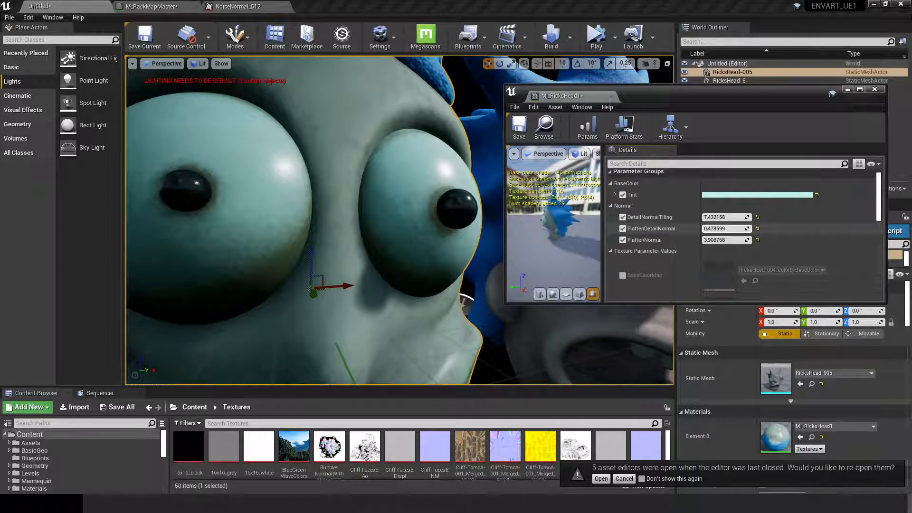
drag(752, 229, 730, 229)
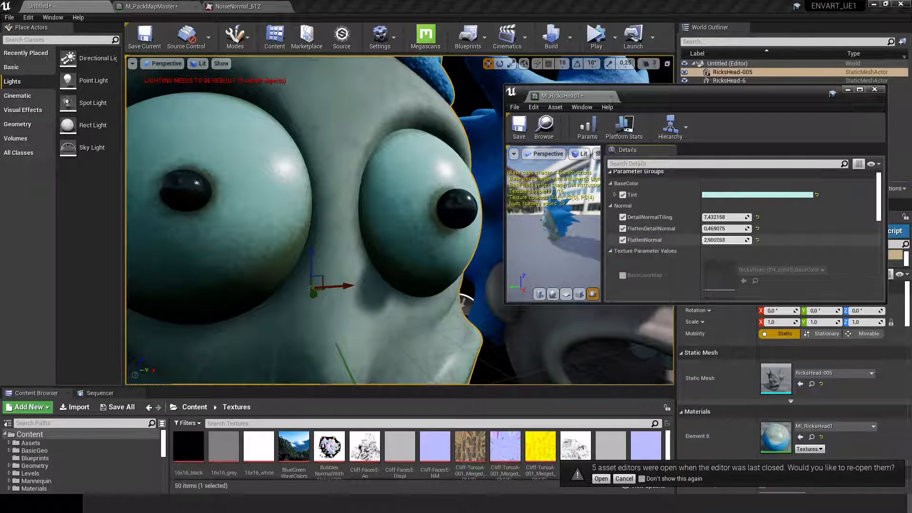
mouse_move(727, 240)
mouse_down()
mouse_move(746, 240)
mouse_move(723, 240)
mouse_move(743, 249)
mouse_move(745, 240)
mouse_move(725, 240)
mouse_up()
scroll(301, 216, down, 5)
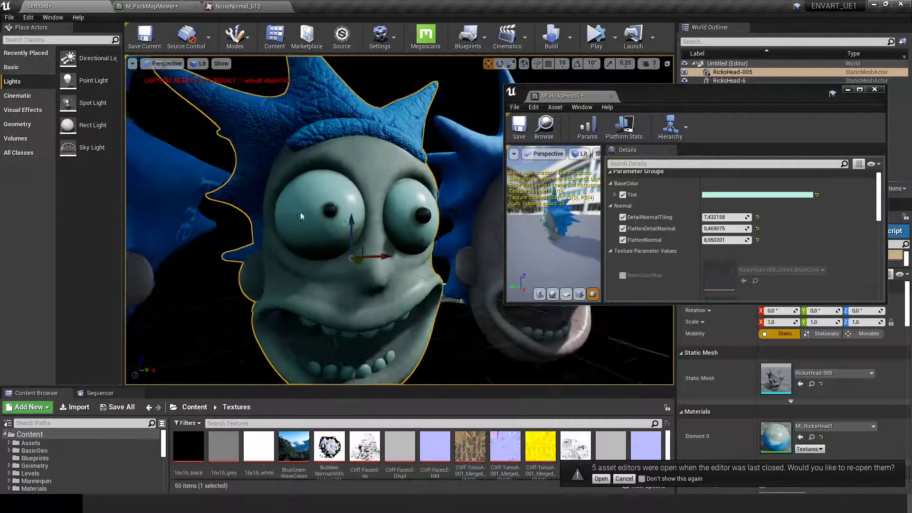
right_drag(301, 216, 294, 212)
drag(732, 239, 724, 240)
Check the head's surface from several angles and set DetailNormalTiling to 20.
alt+right_drag(408, 193, 442, 193)
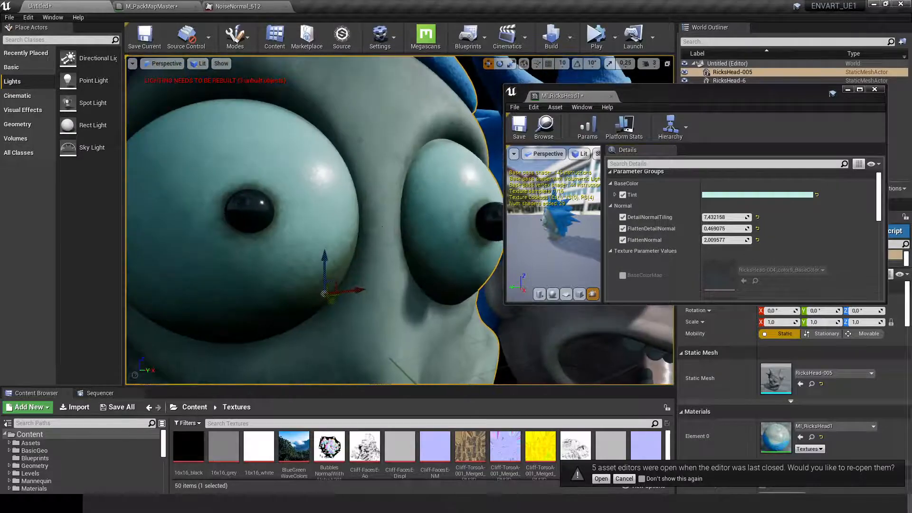
alt+drag(407, 193, 370, 190)
alt+right_drag(408, 193, 385, 193)
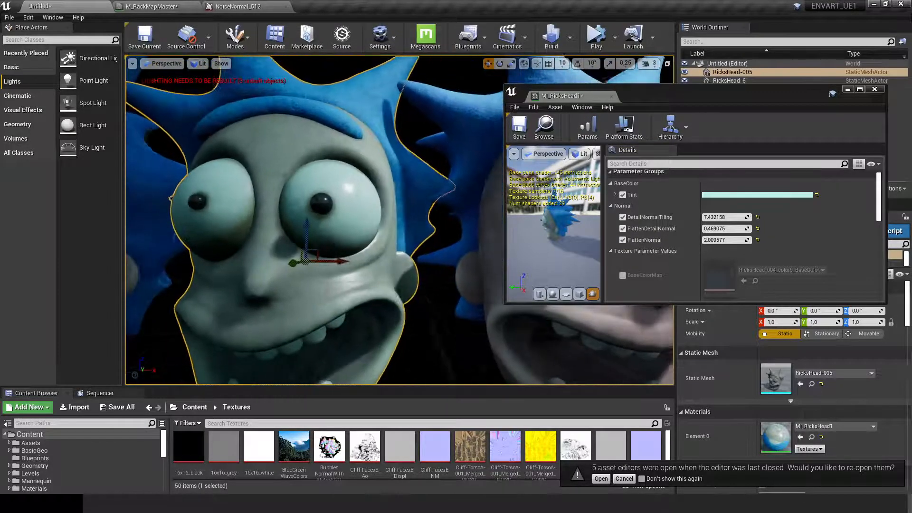
alt+drag(408, 193, 384, 183)
alt+right_drag(408, 192, 447, 193)
alt+right_drag(363, 178, 406, 177)
alt+drag(363, 177, 401, 193)
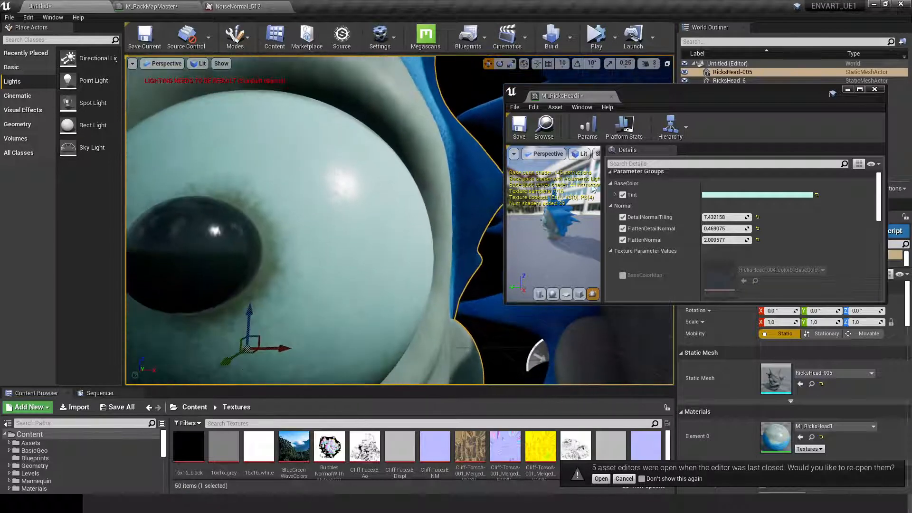
click(731, 217)
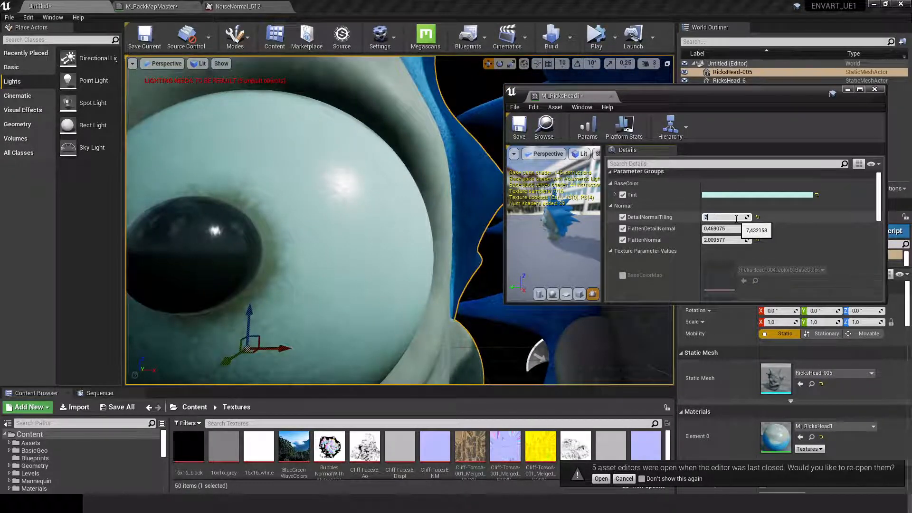
Examine the finer detail normal on RicksHead-005 from several angles and compare it with the neighbouring heads.
alt+drag(399, 204, 437, 213)
mouse_move(257, 232)
alt+mouse_down()
mouse_move(238, 242)
mouse_move(256, 234)
alt+mouse_up()
alt+drag(349, 200, 399, 249)
scroll(351, 203, down, 4)
scroll(339, 246, down, 5)
scroll(338, 245, up, 6)
alt+right_drag(338, 245, 369, 245)
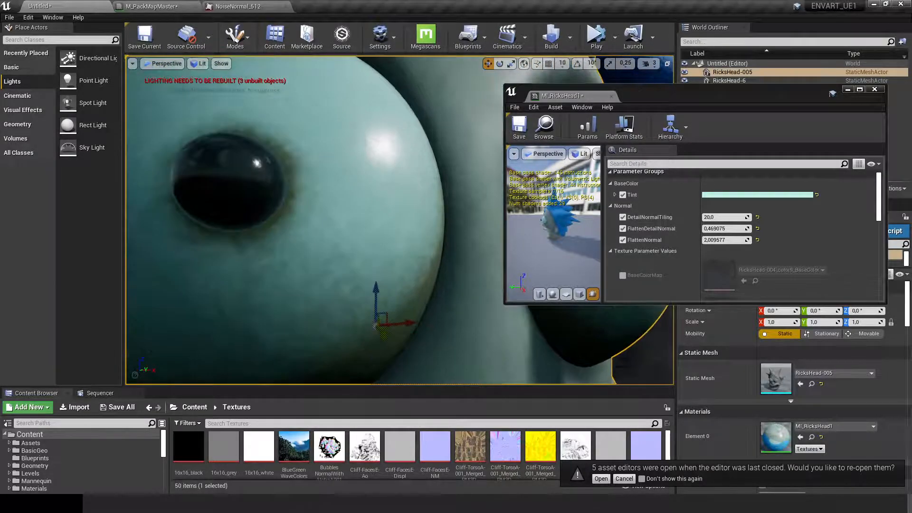
alt+drag(338, 245, 343, 248)
alt+right_drag(334, 233, 285, 233)
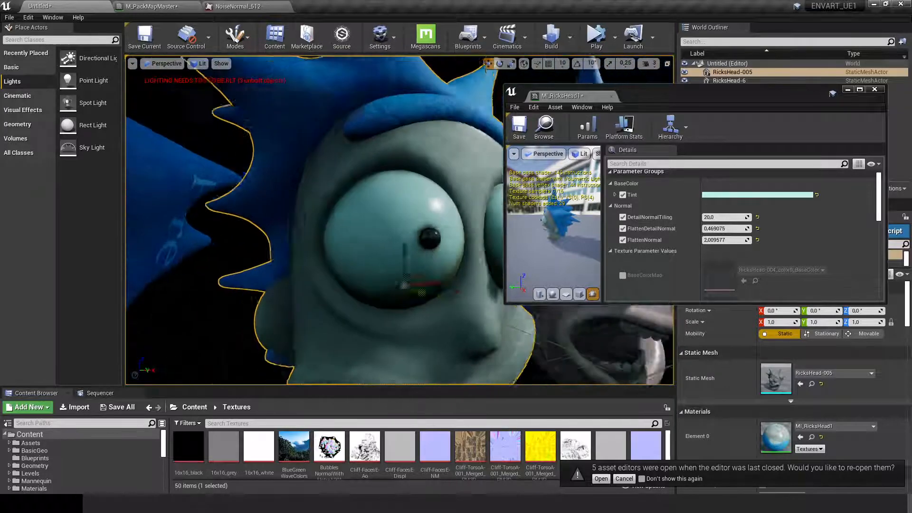
alt+drag(334, 233, 364, 233)
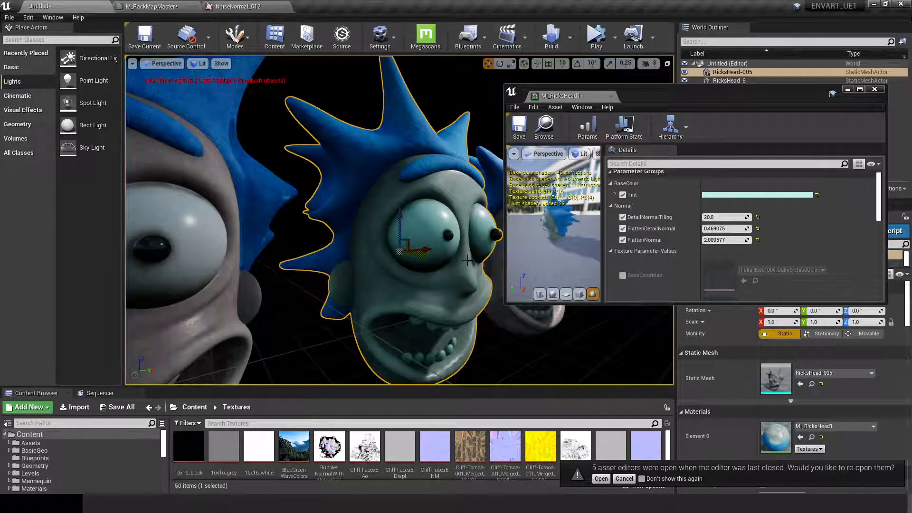
alt+drag(461, 283, 285, 219)
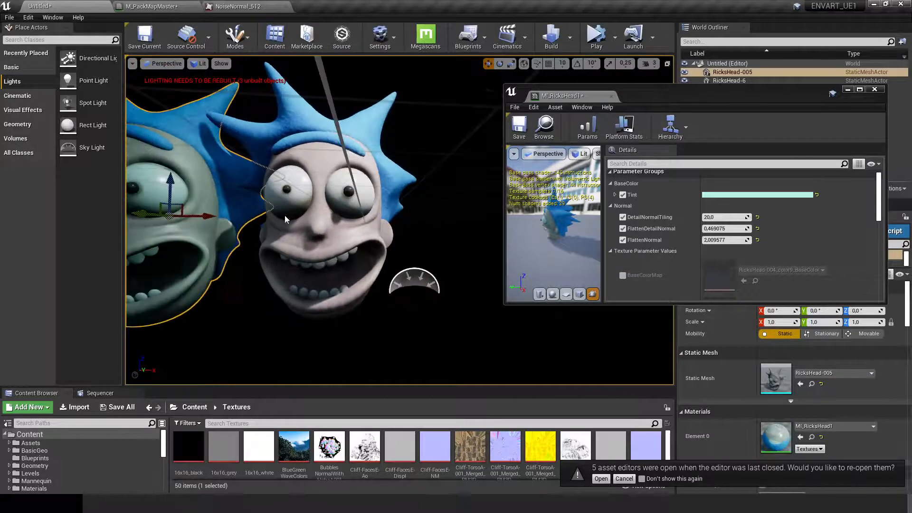
alt+middle_drag(285, 219, 382, 216)
alt+right_drag(383, 216, 613, 367)
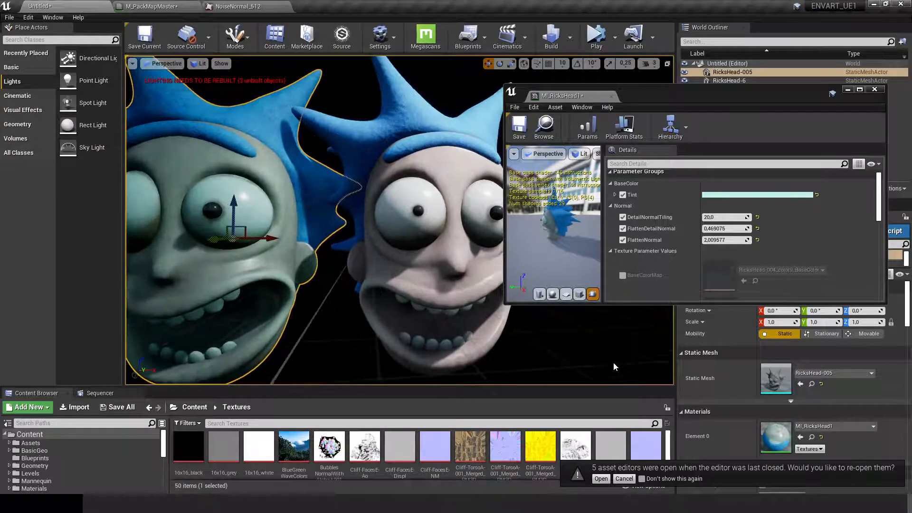
Check the heads from a wider angle, save the MI_RicksHead1 instance and close its editor.
alt+right_drag(380, 261, 309, 216)
alt+drag(380, 260, 451, 231)
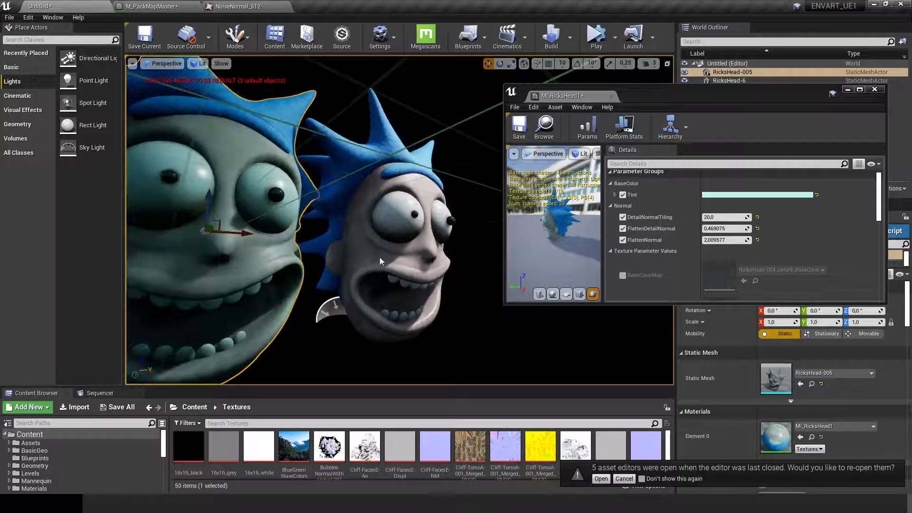
click(874, 91)
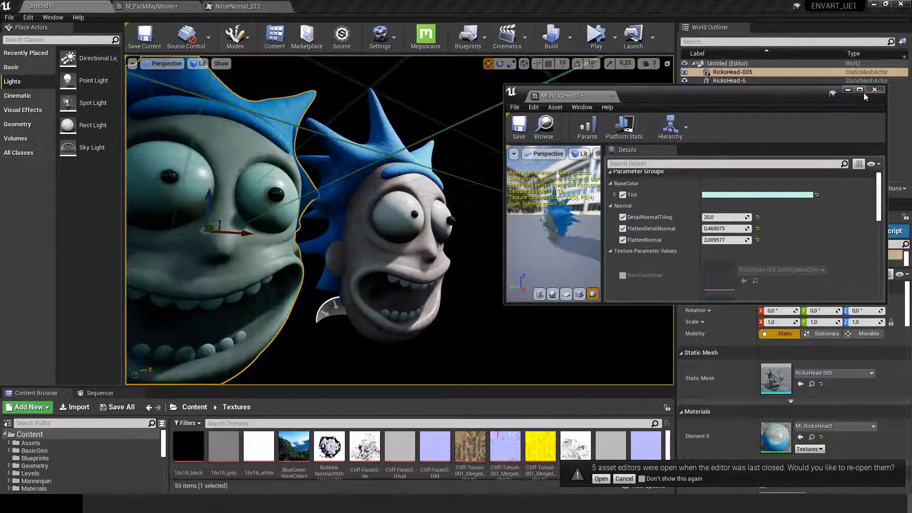
click(519, 126)
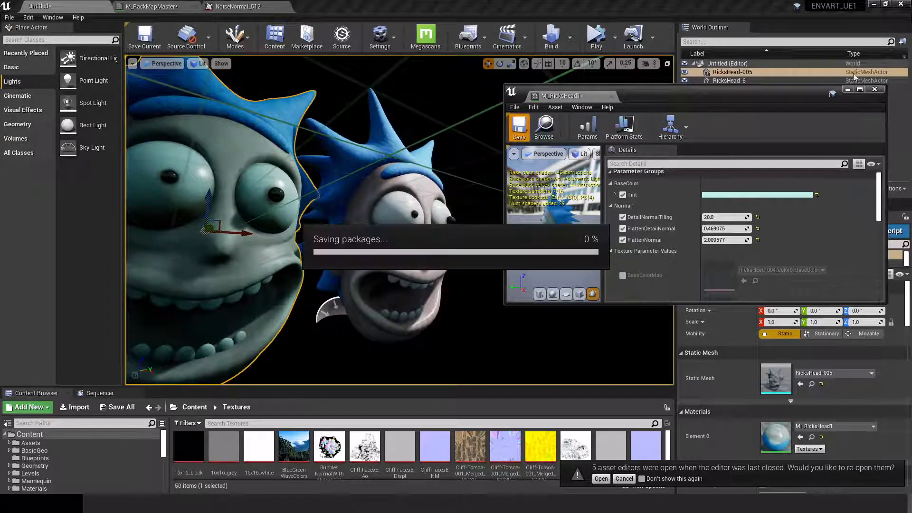
click(874, 89)
Switch to M_PackMapMaster's graph and move the OccRouMet texture node farther from the material output, below the Normal group.
click(161, 6)
scroll(500, 249, down, 5)
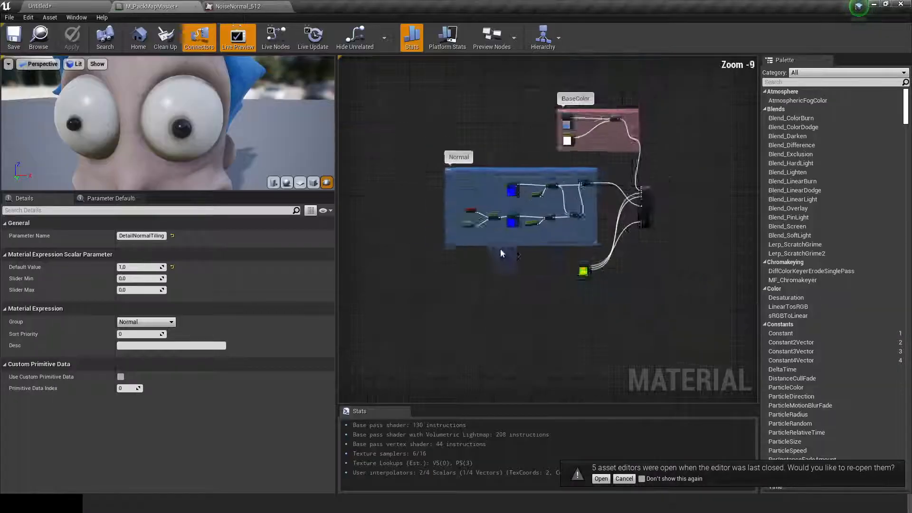
scroll(583, 266, up, 9)
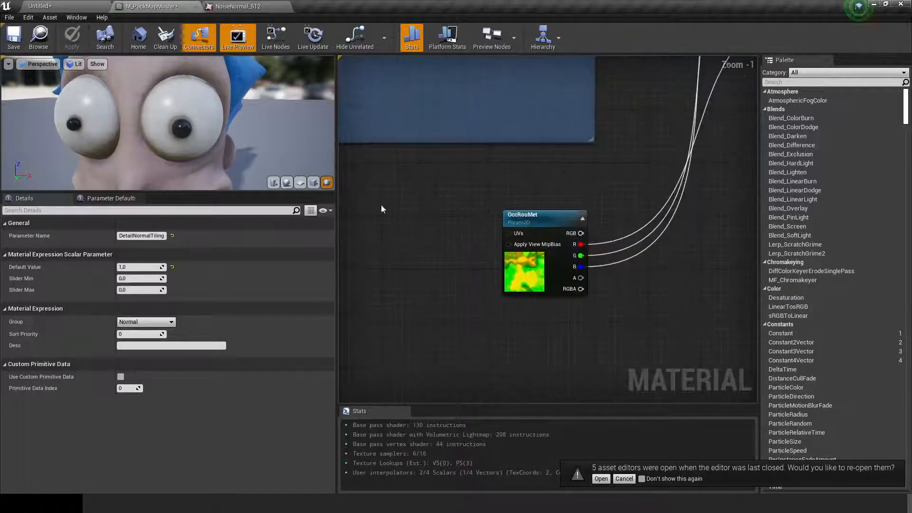
drag(555, 225, 431, 275)
scroll(523, 229, down, 2)
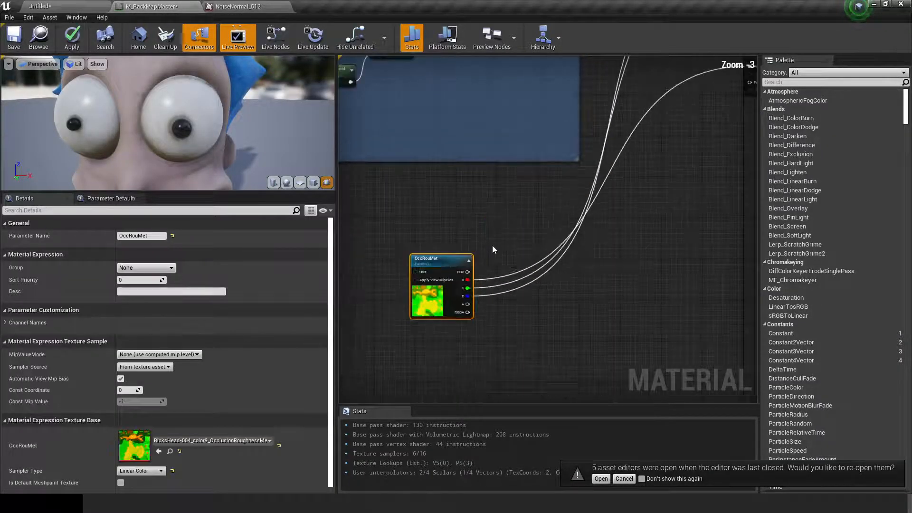
right_drag(518, 318, 472, 298)
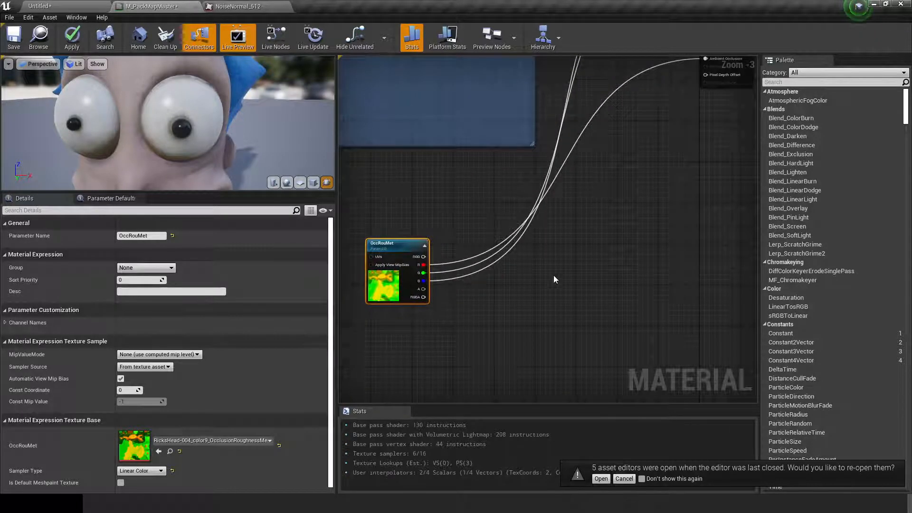
right_drag(494, 250, 502, 268)
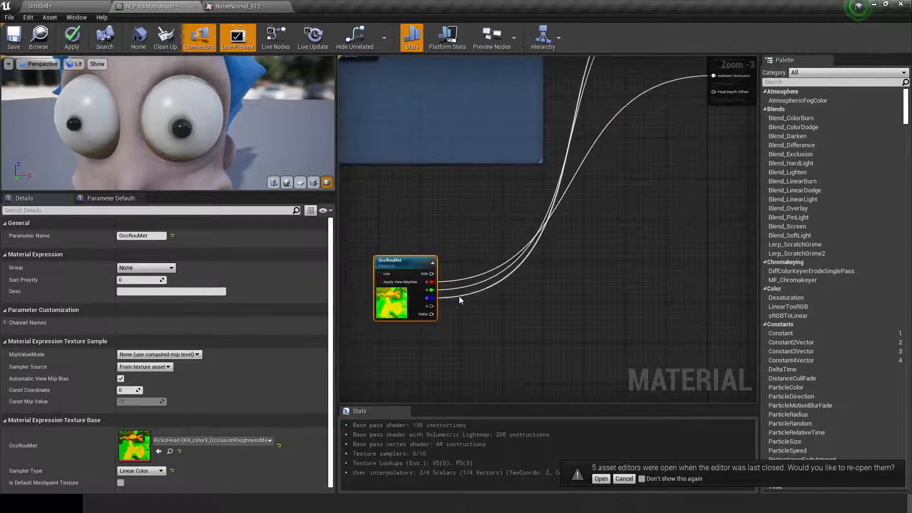
Add reroute points to OccRouMet's B, G and R wires and stagger them so the three wires run in parallel.
double_click(459, 295)
drag(464, 299, 616, 302)
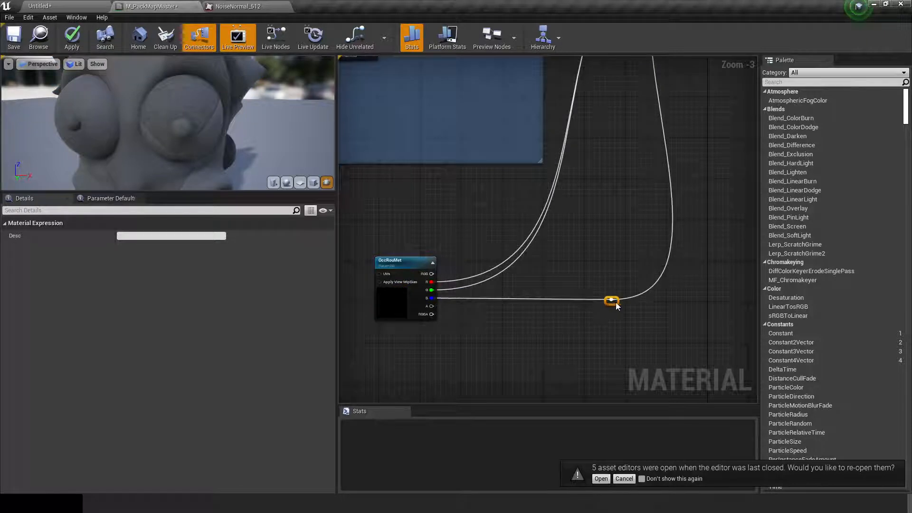
scroll(500, 322, up, 3)
scroll(570, 269, down, 3)
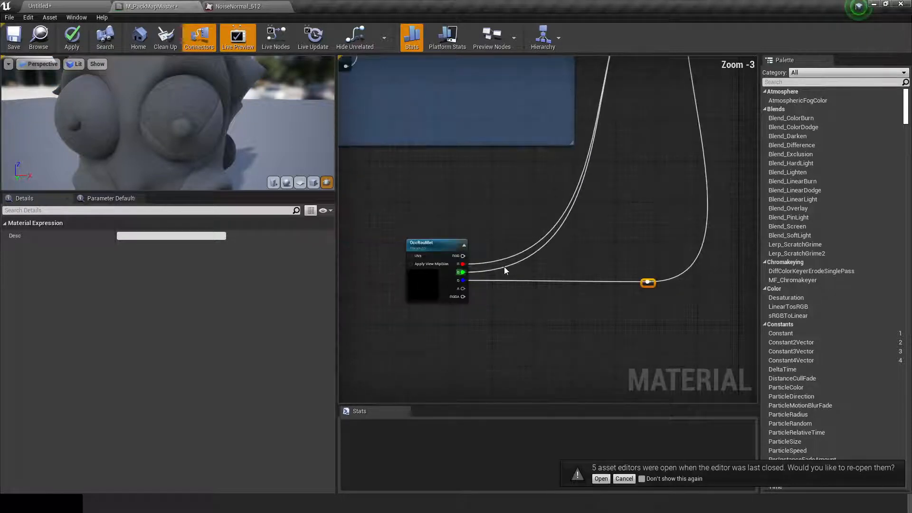
double_click(509, 264)
drag(514, 267, 624, 276)
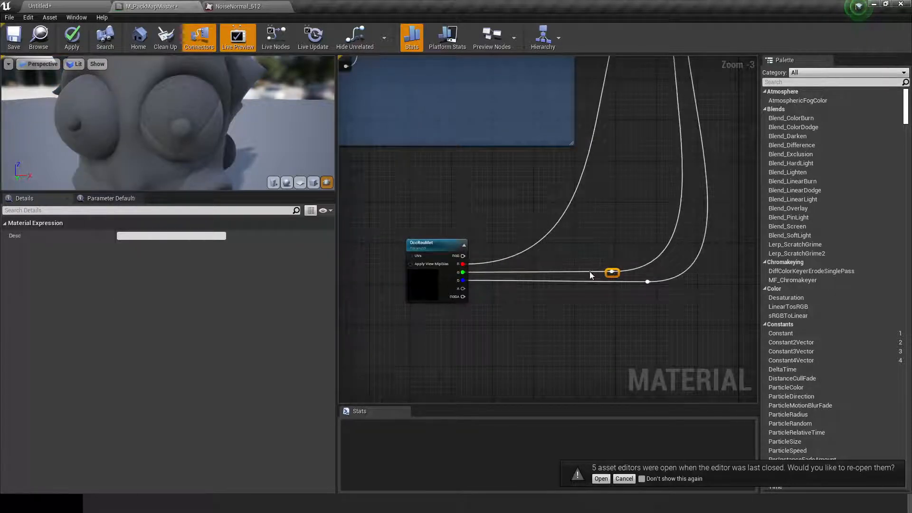
double_click(521, 258)
drag(526, 255, 577, 267)
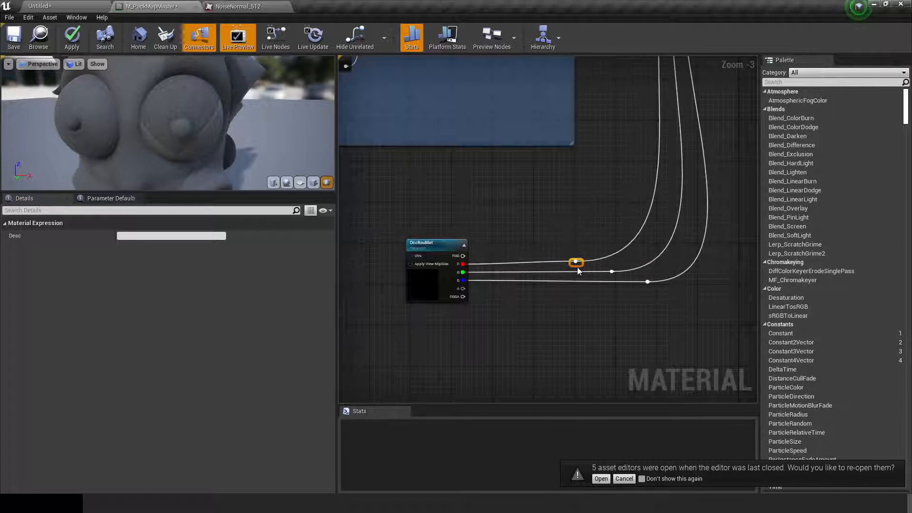
Move the OccRouMet node farther away from the reroute points to free space for more nodes.
right_drag(455, 313, 667, 280)
drag(652, 212, 380, 216)
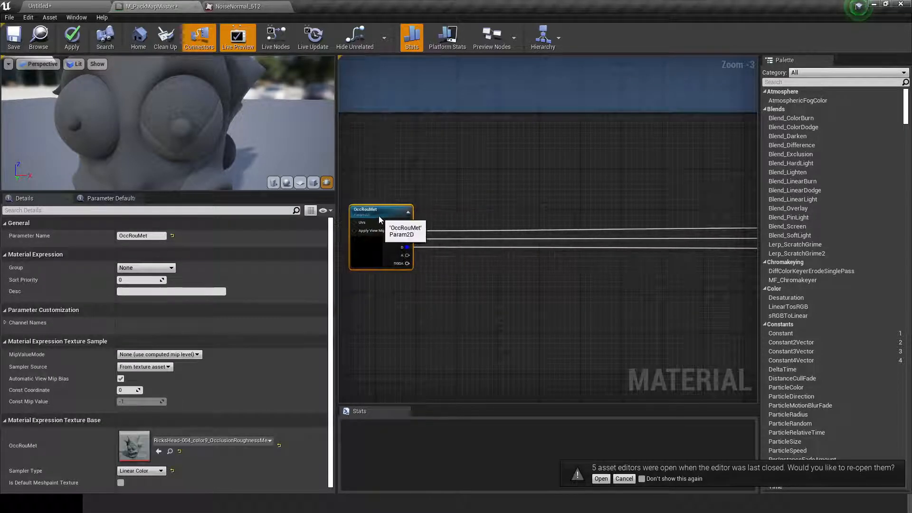
scroll(427, 277, down, 4)
scroll(585, 245, up, 5)
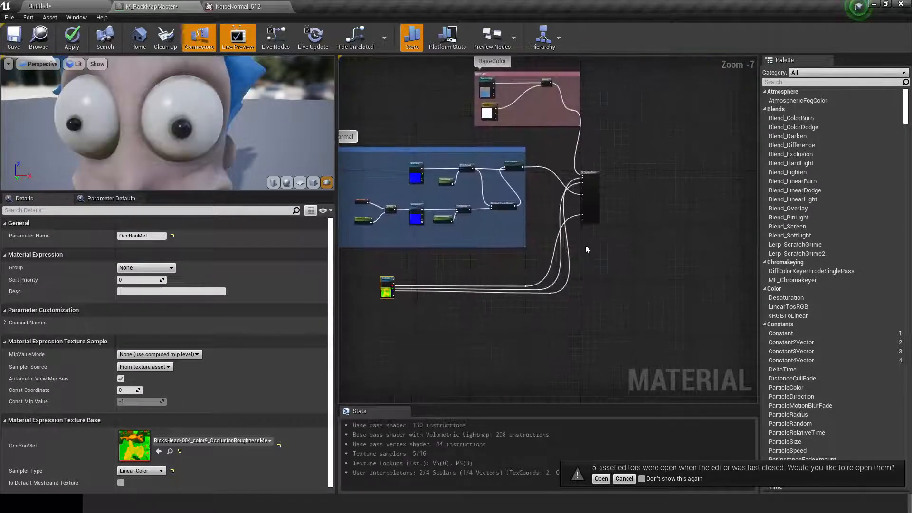
scroll(198, 151, down, 3)
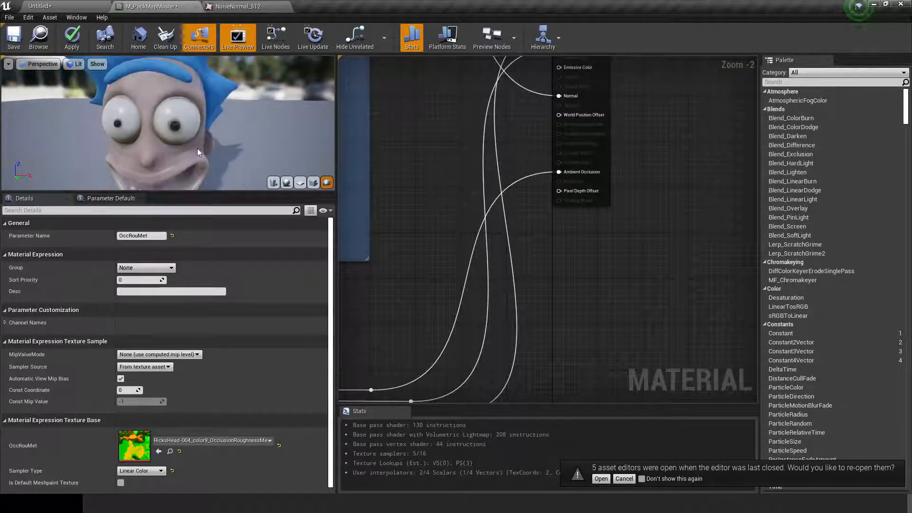
Enlarge the material preview and turn the head to a three-quarter view showing the open mouth.
drag(203, 192, 203, 429)
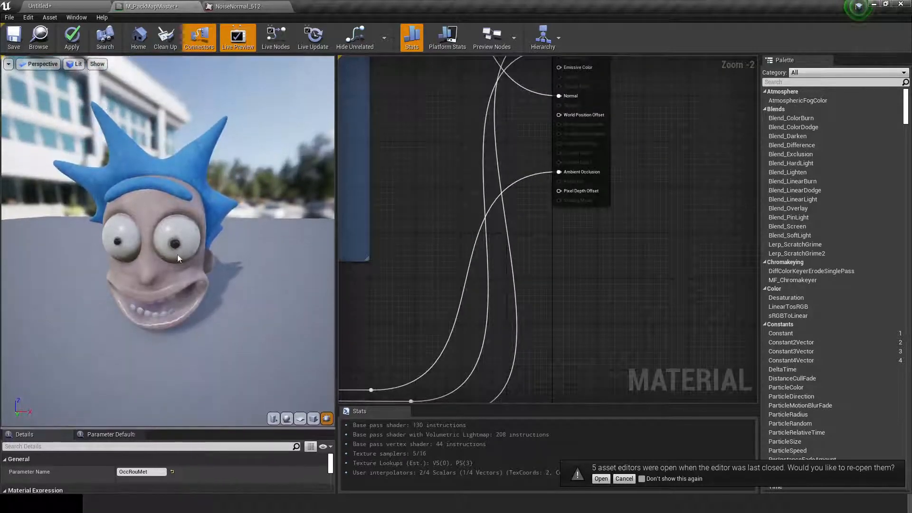
mouse_move(177, 255)
mouse_down()
mouse_move(228, 251)
mouse_move(180, 252)
mouse_up()
scroll(183, 244, up, 2)
Add a LinearInterpolate node in the empty space between the Normal group and the OccRouMet wires.
right_drag(386, 312, 635, 164)
right_drag(443, 288, 665, 283)
right_drag(391, 290, 582, 310)
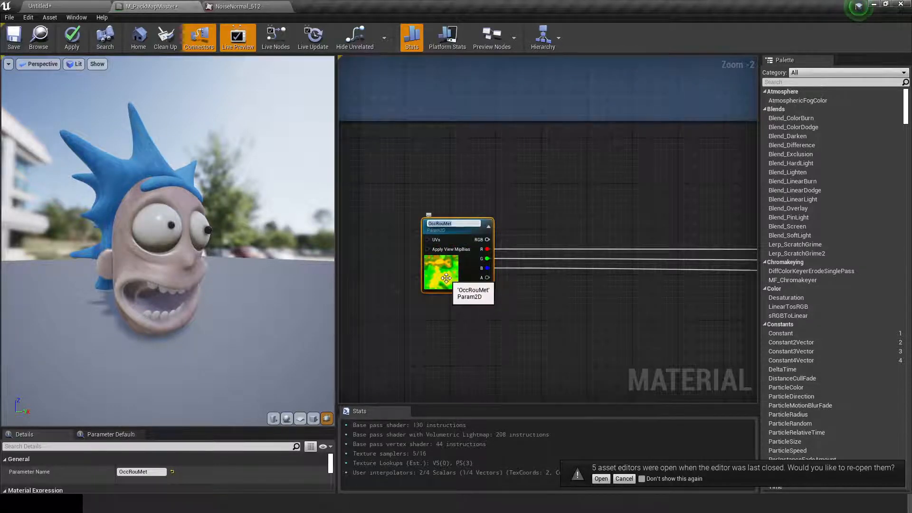
click(531, 184)
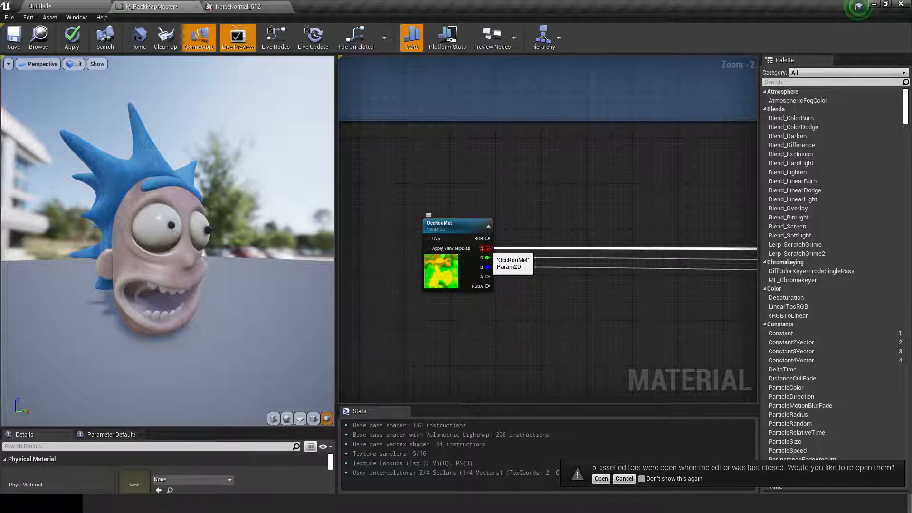
right_drag(481, 248, 377, 284)
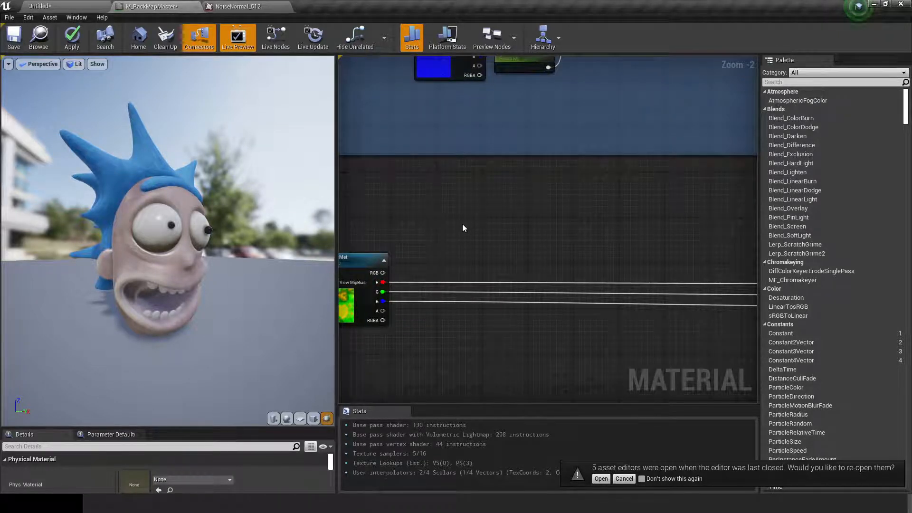
right_click(500, 233)
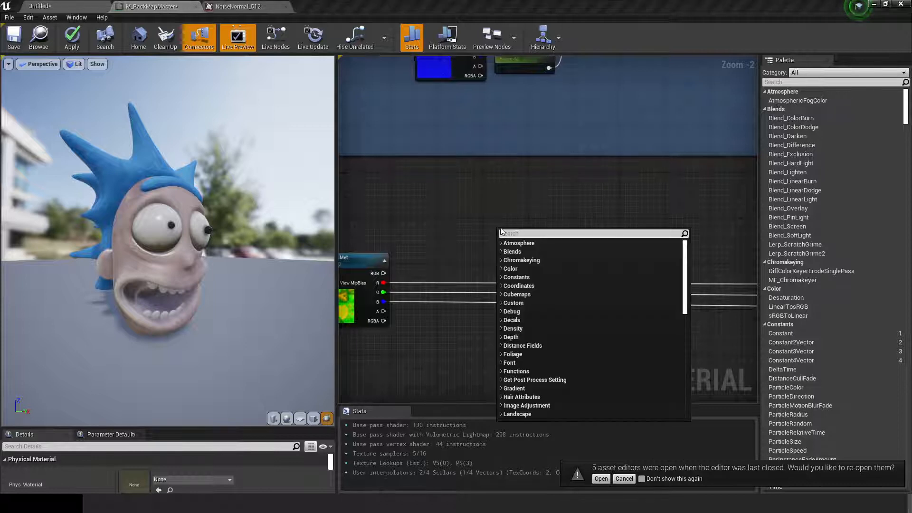
text(li)
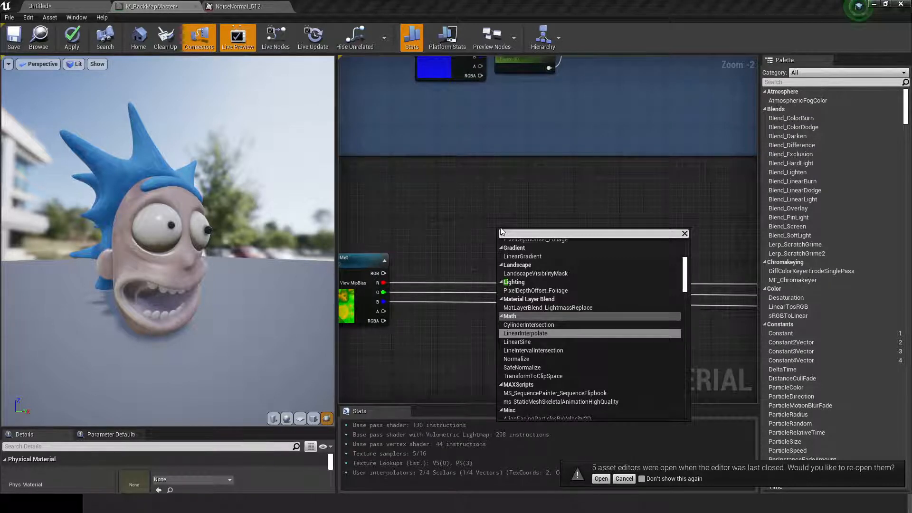
key(Return)
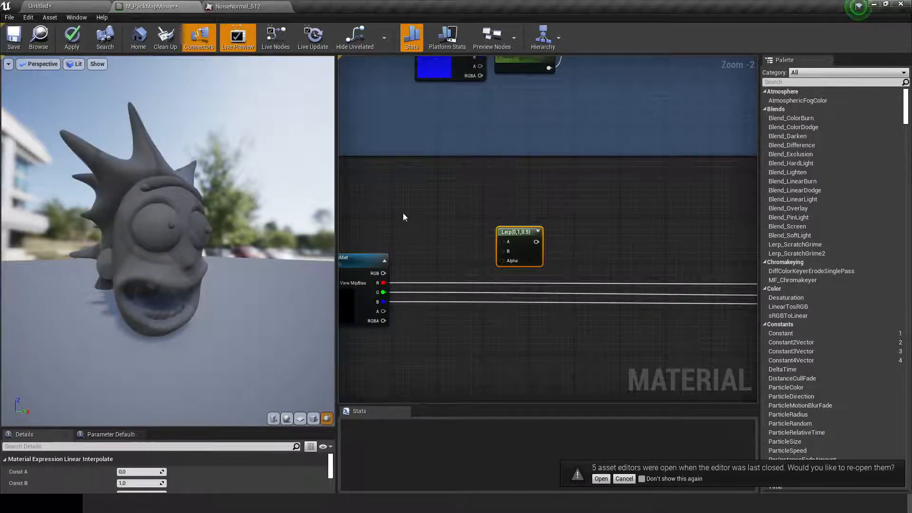
Add a Constant node with value 1 above OccRouMet and connect it to the Lerp's A input.
click(408, 199)
drag(414, 196, 409, 184)
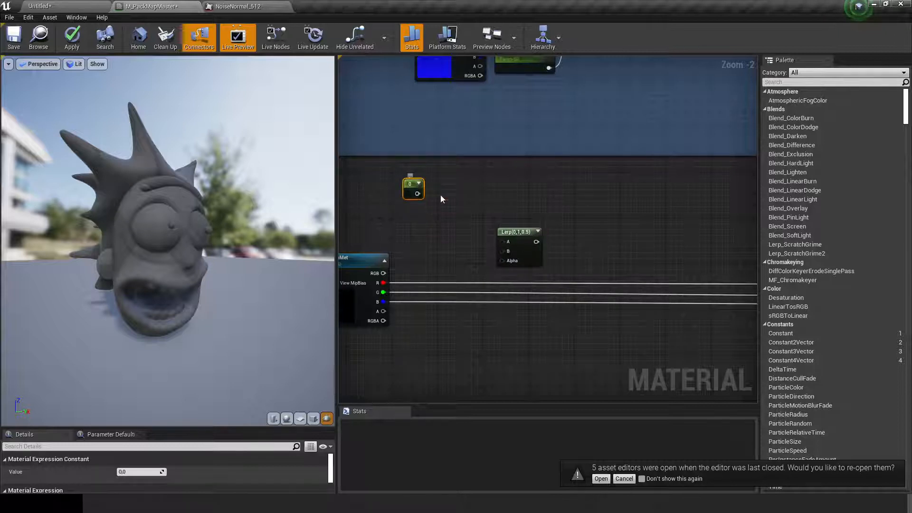
click(138, 472)
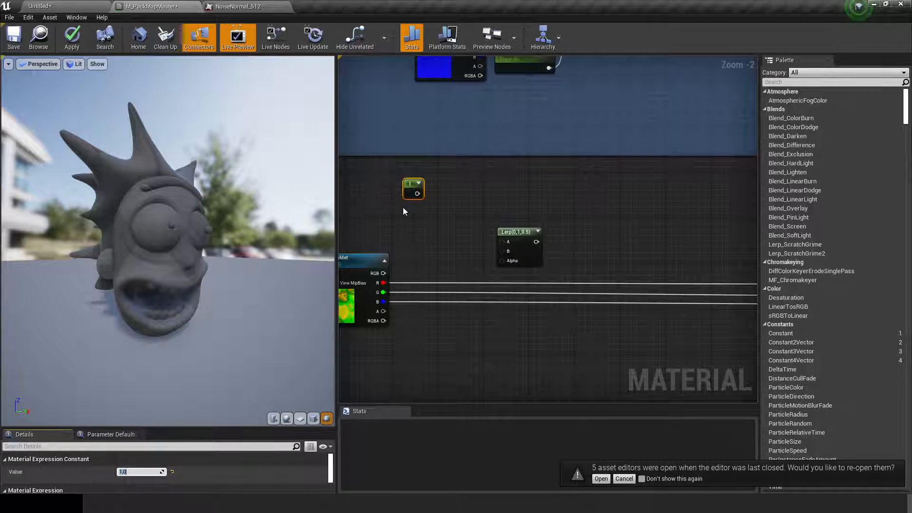
drag(418, 194, 503, 242)
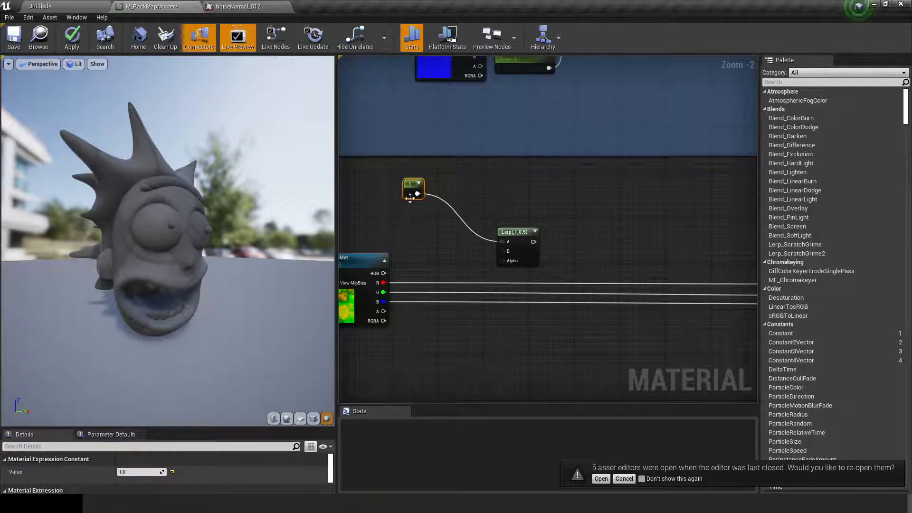
Connect OccRouMet's R output to the Lerp's B input through a reroute point and move the Lerp farther from the texture.
right_drag(403, 230, 483, 171)
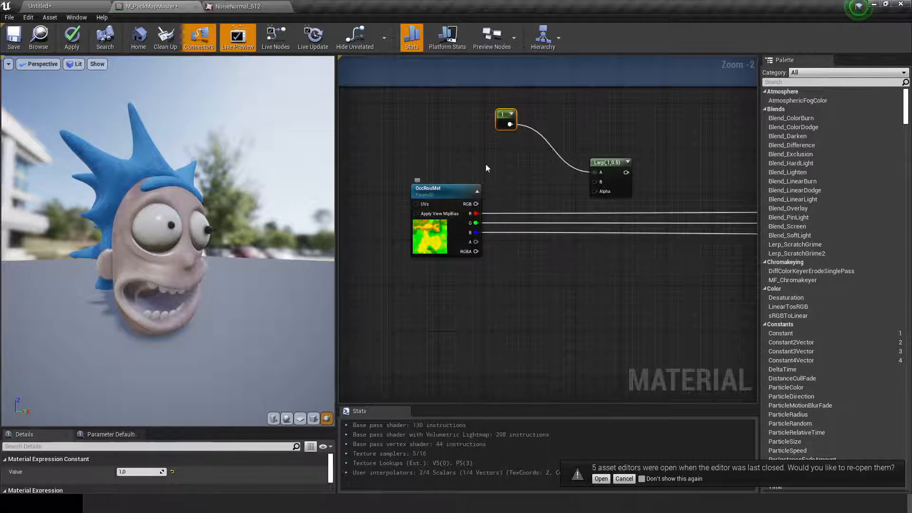
drag(475, 214, 595, 182)
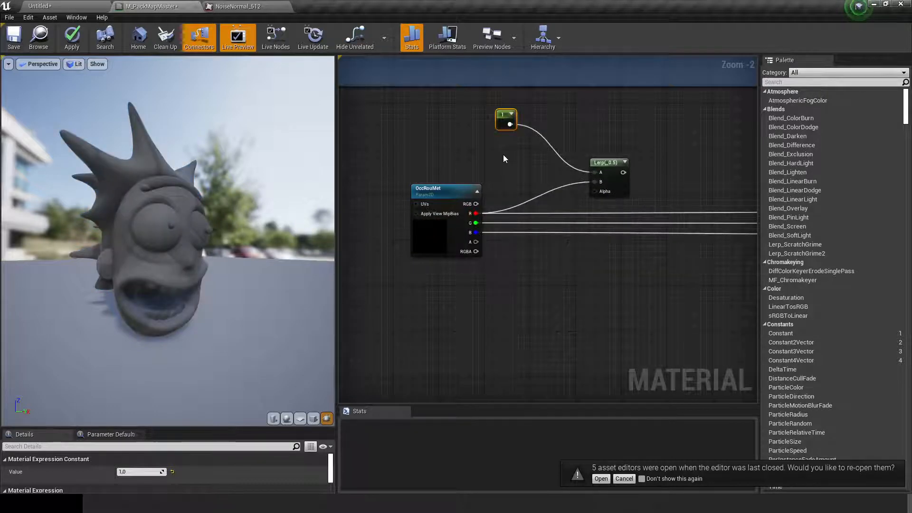
double_click(539, 195)
drag(538, 194, 519, 174)
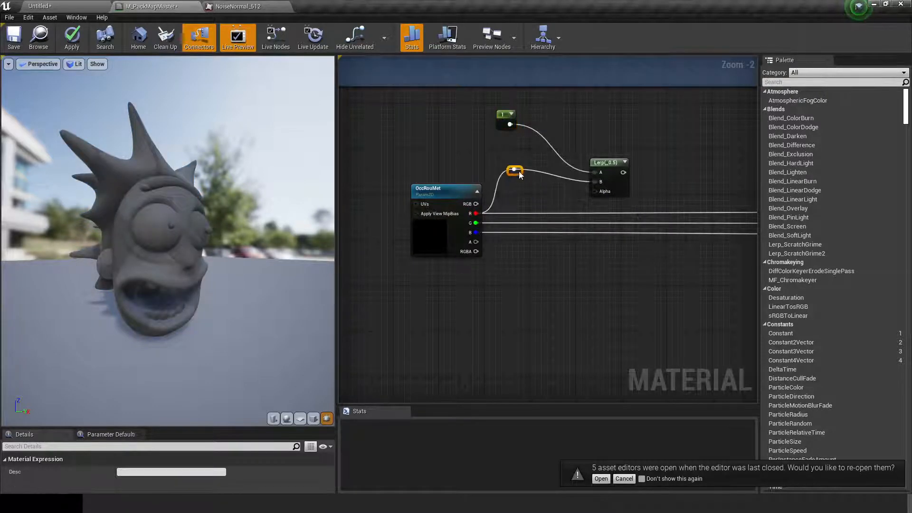
drag(603, 168, 640, 143)
Add a Constant, convert it to a parameter named AOAmount and connect it to the Lerp's Alpha input.
click(515, 185)
right_click(525, 187)
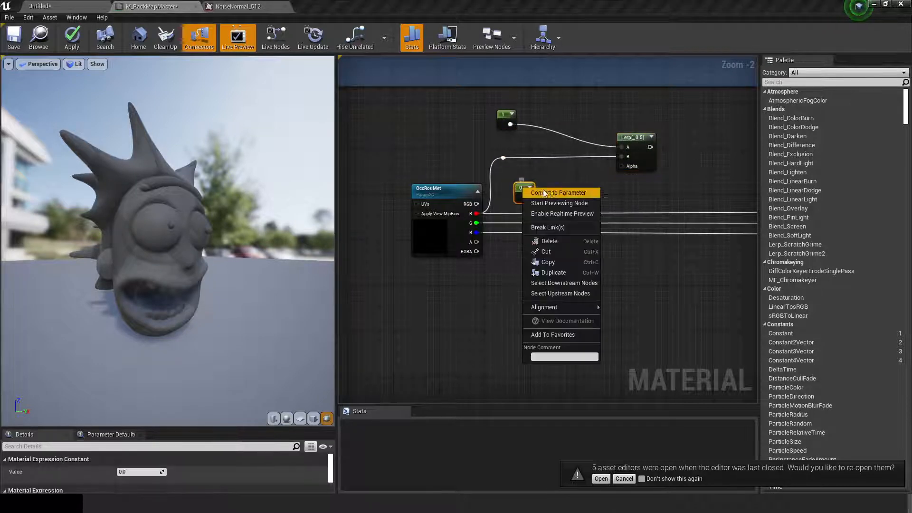
click(551, 194)
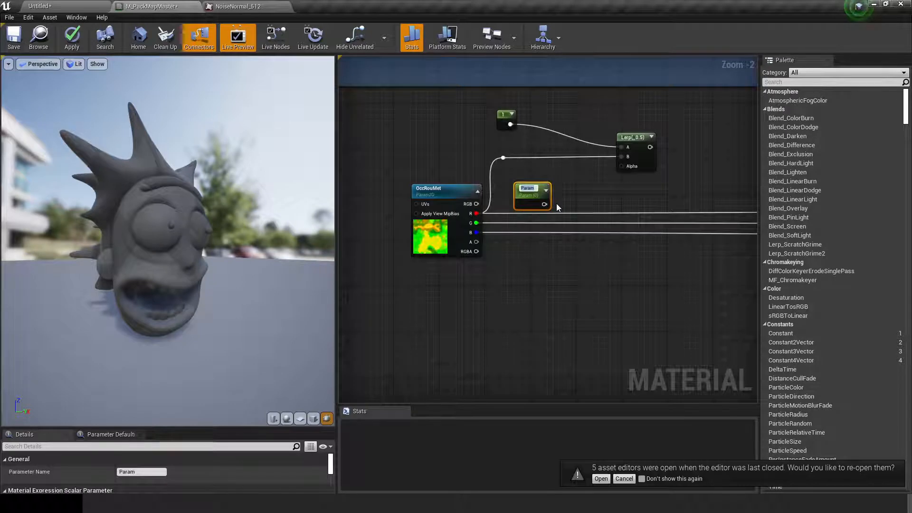
text(AOAmount)
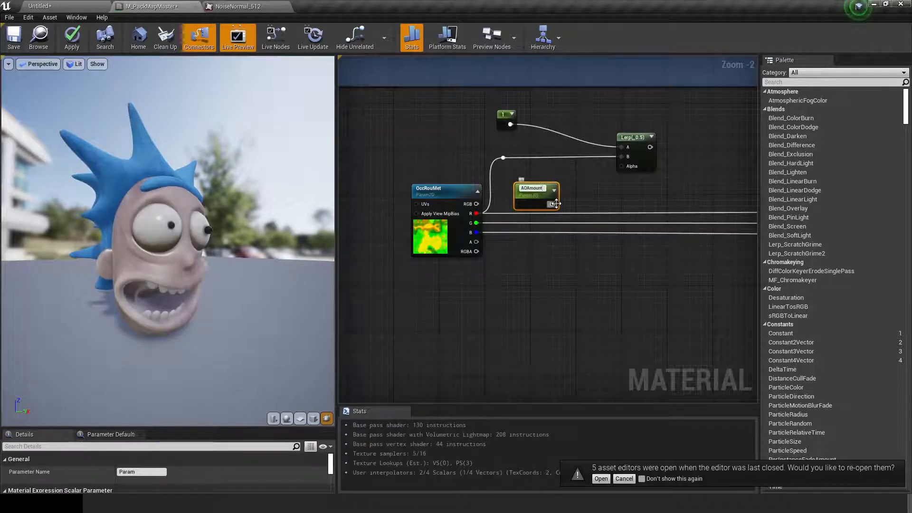
key(Return)
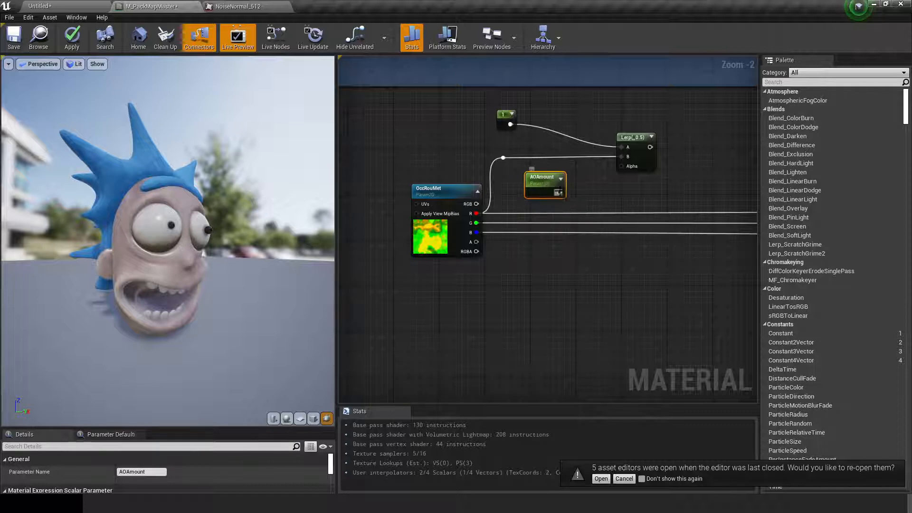
drag(559, 192, 622, 169)
Add a reroute point to the ambient occlusion wire and feed it from the Lerp's output.
right_drag(666, 176, 496, 207)
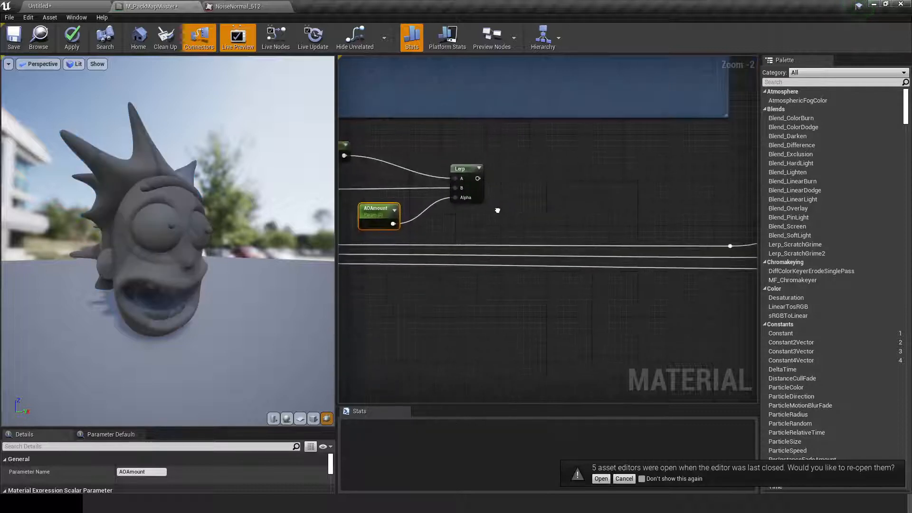
double_click(541, 244)
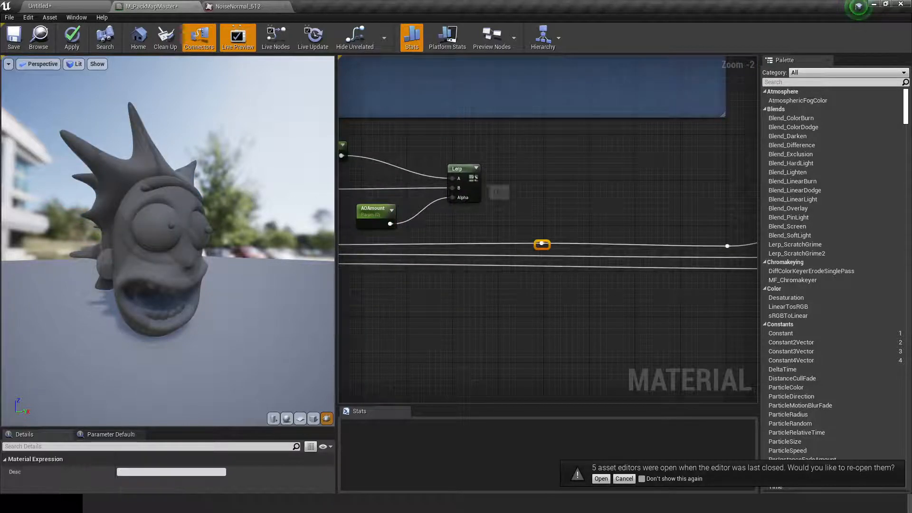
drag(474, 178, 542, 244)
click(464, 217)
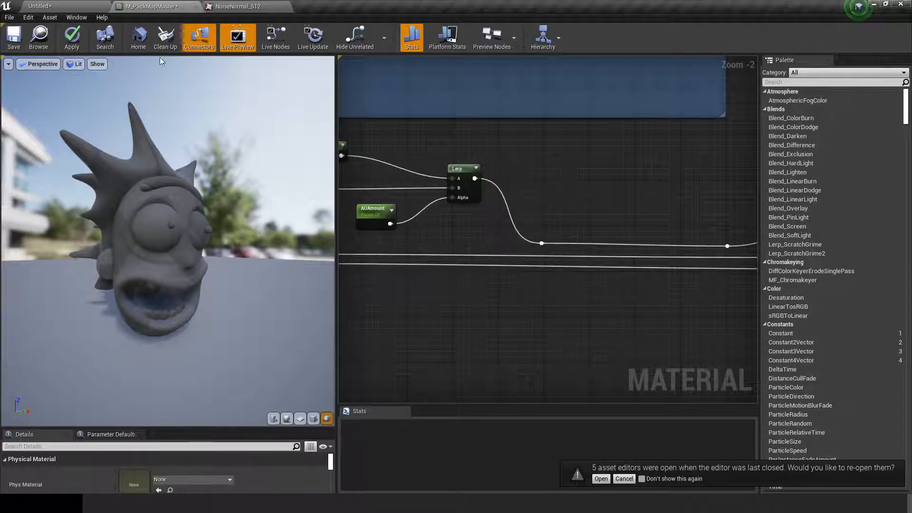
Apply the changes to M_PackMapMaster and return to the level to view the updated heads.
click(71, 38)
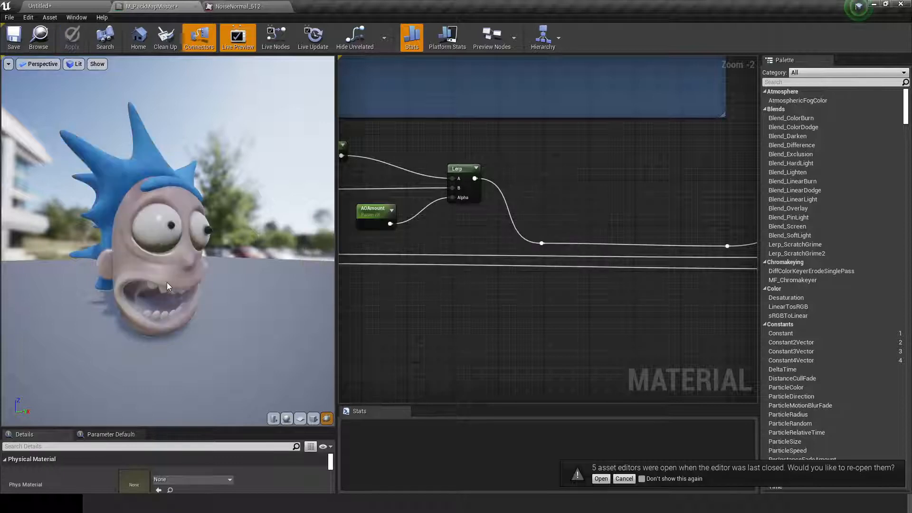
key(Home)
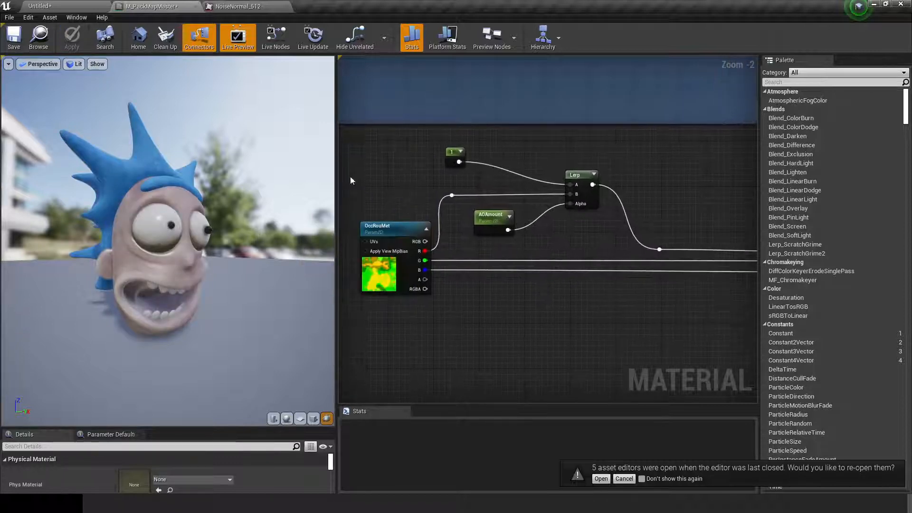
click(76, 6)
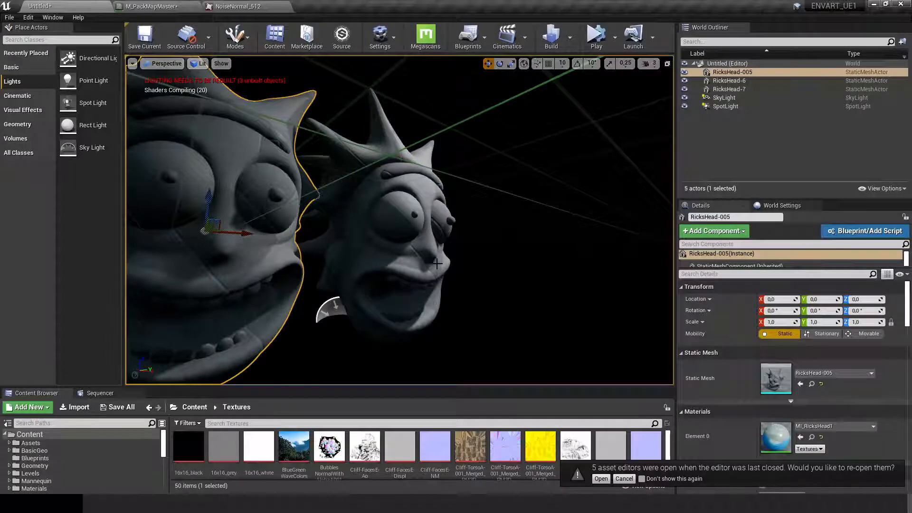
key(f)
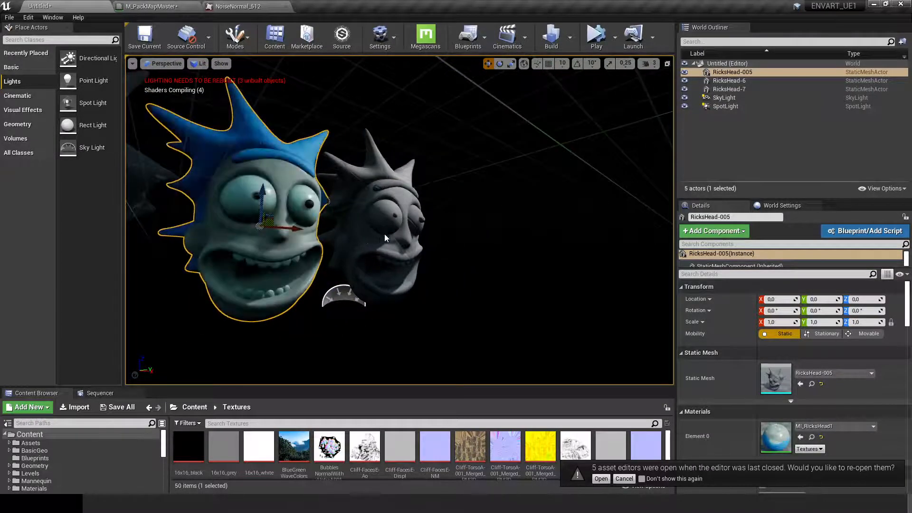
scroll(349, 358, up, 5)
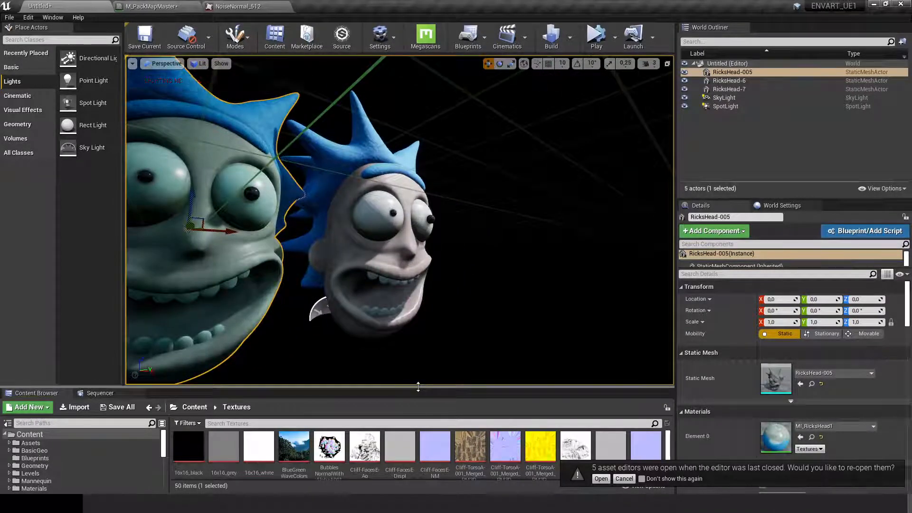
Enlarge the Content Browser and open the RicksHEad folder inside Meshes.
drag(349, 387, 350, 227)
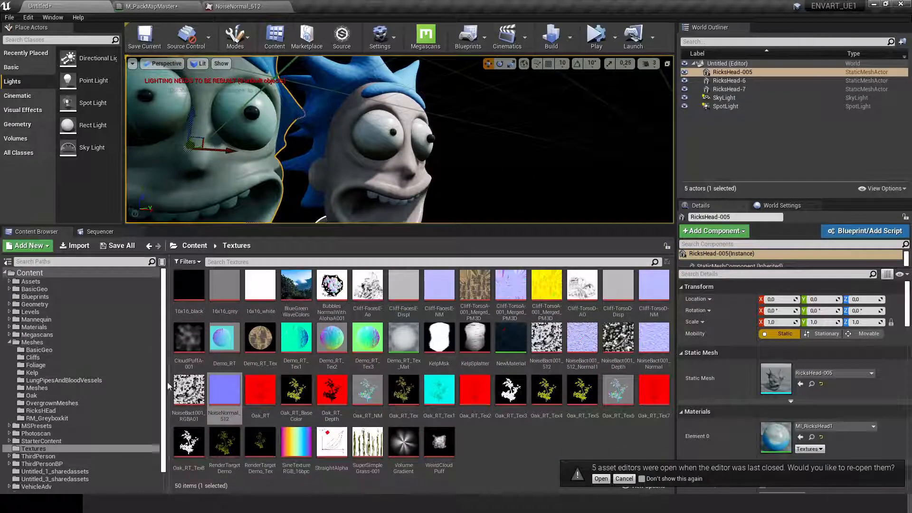
click(10, 342)
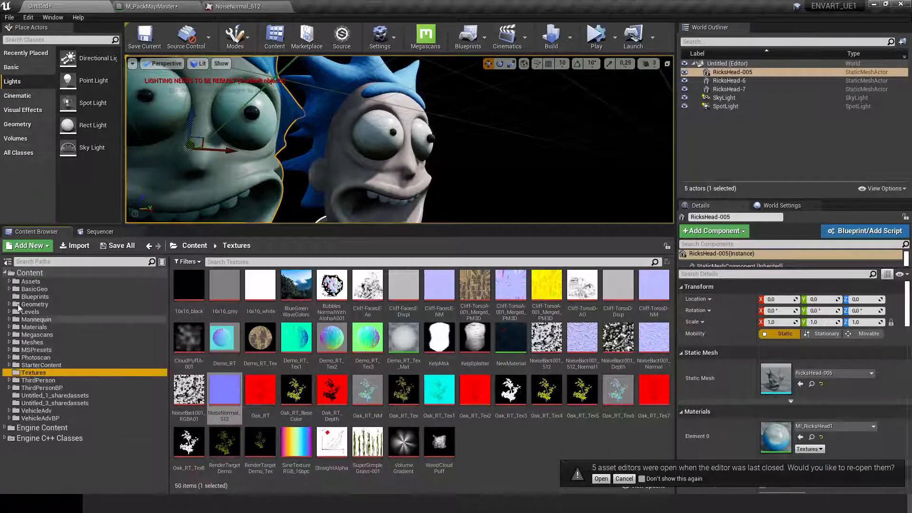
click(41, 328)
click(32, 342)
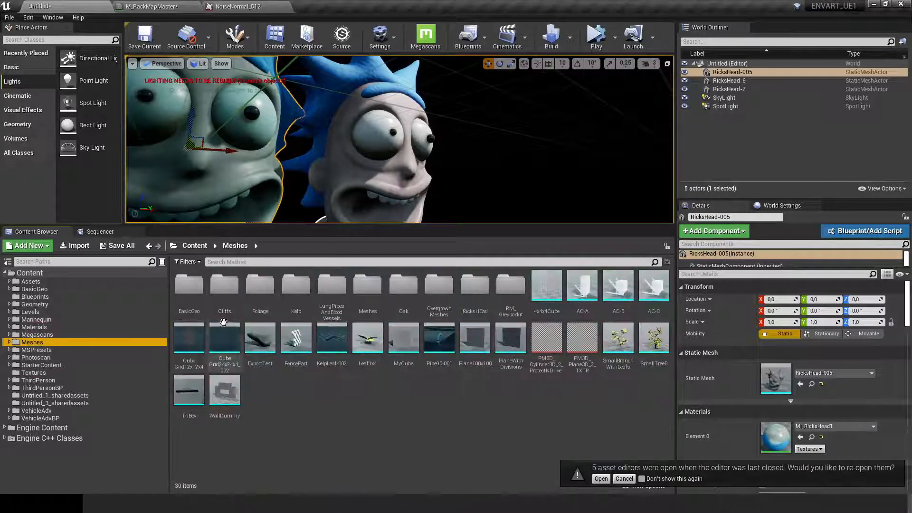
double_click(486, 292)
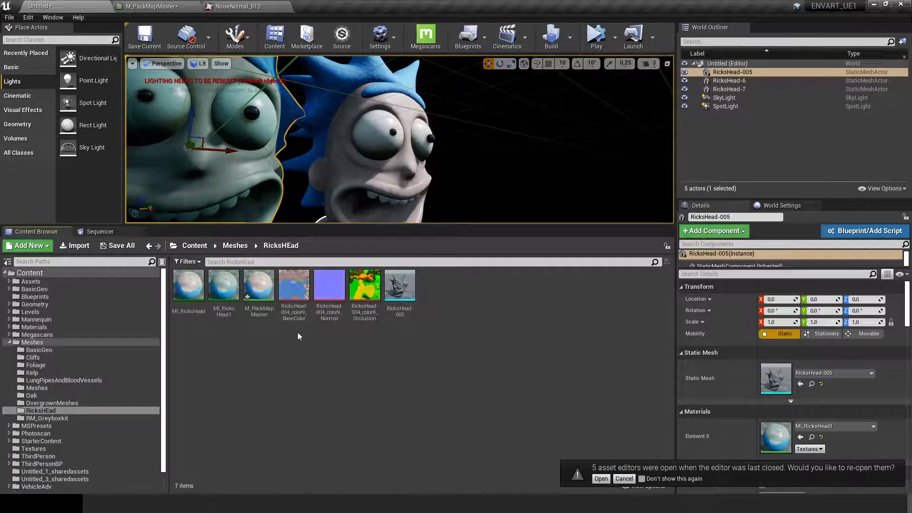
right_click(210, 335)
click(186, 345)
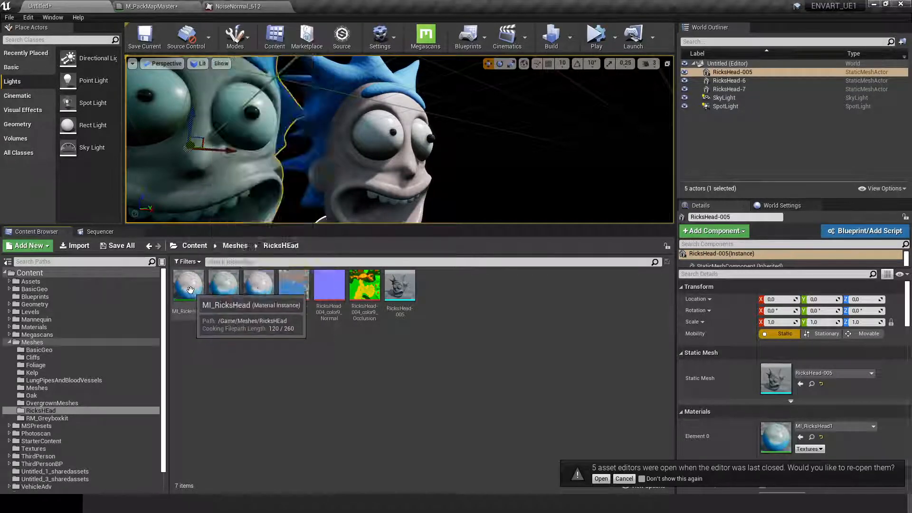
Duplicate the MI_RicksHead material instance and assign the copy to the untinted head beside the selected one.
right_click(189, 285)
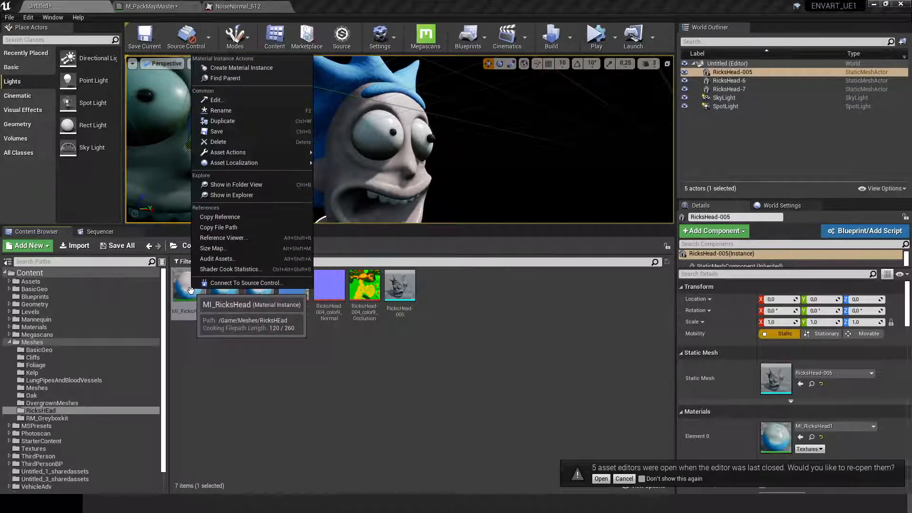
click(232, 121)
key(Return)
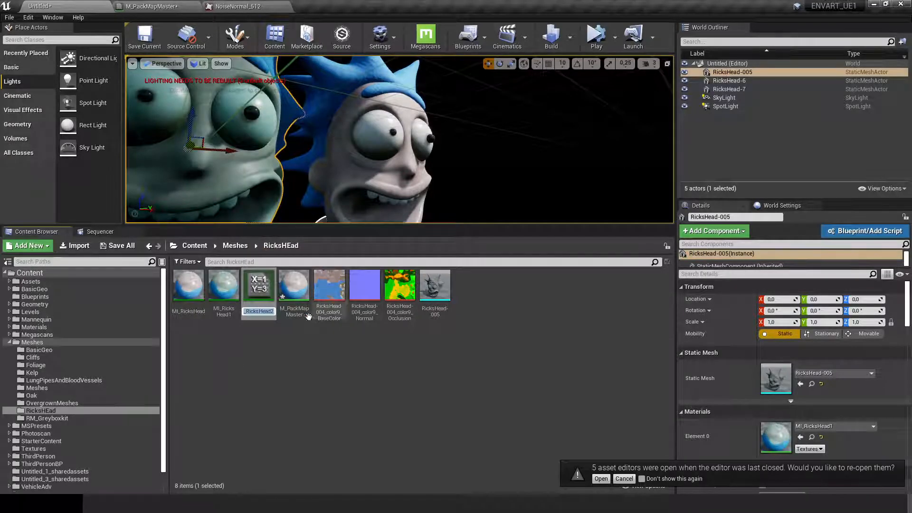
drag(259, 285, 359, 169)
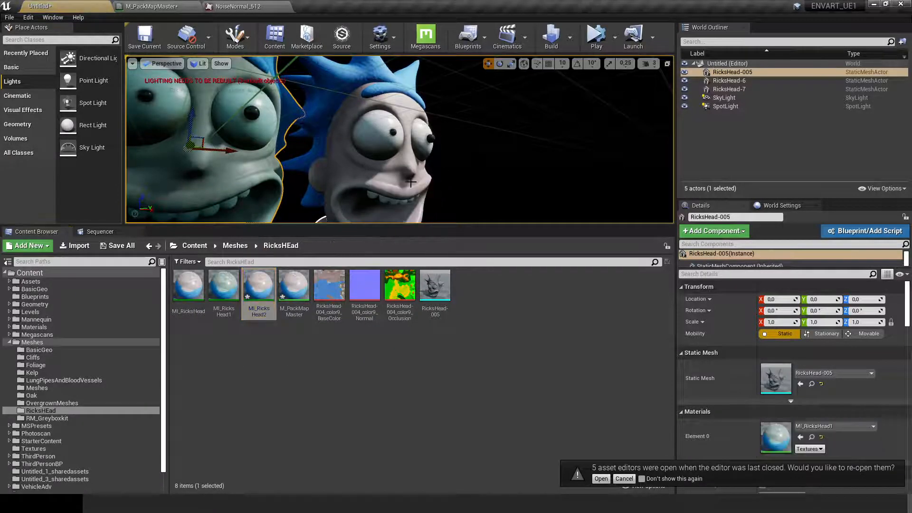
right_drag(360, 168, 328, 167)
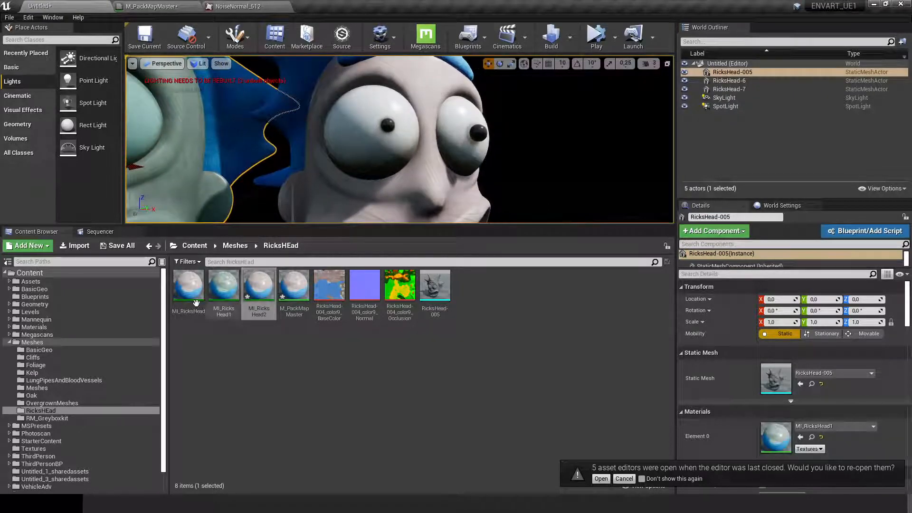
Open the duplicated material instance, enable its AOAmount override and float its editor beside the heads in the level.
double_click(263, 285)
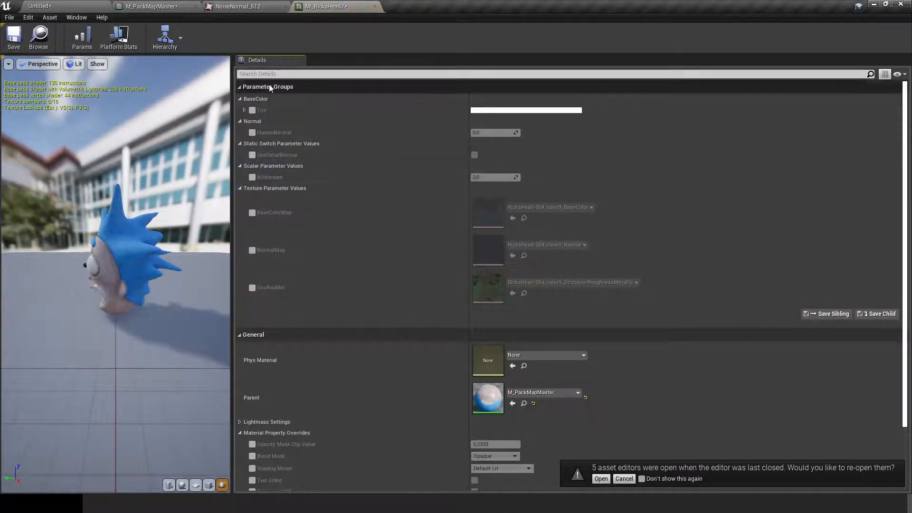
click(252, 178)
drag(331, 6, 338, 125)
click(52, 7)
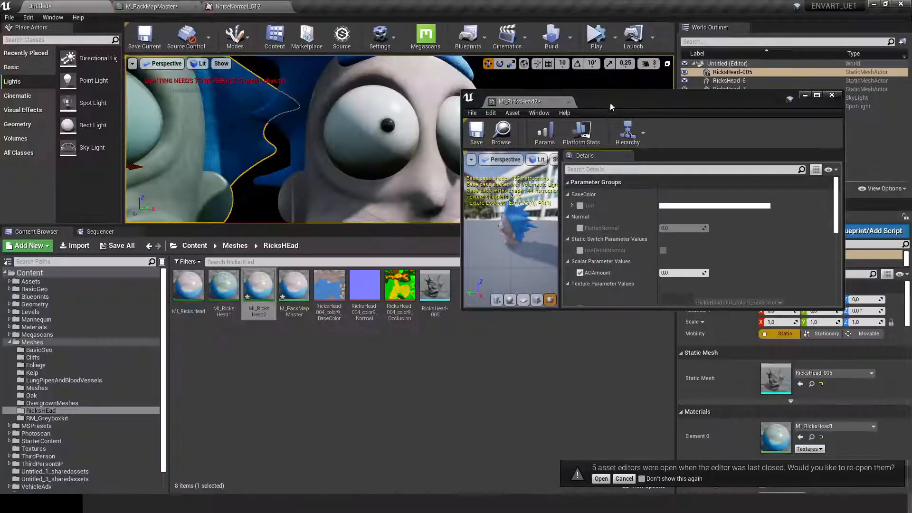
drag(612, 107, 651, 206)
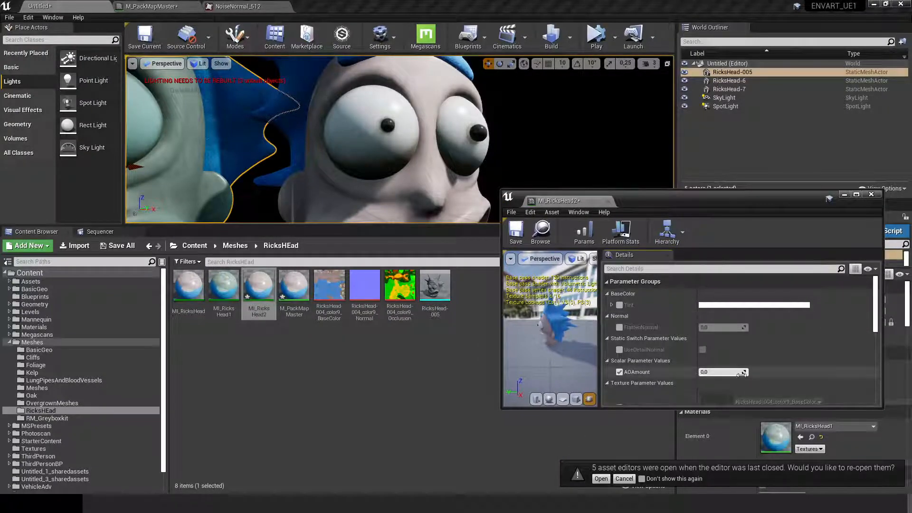
Raise AOAmount to about 2.73 and enlarge the level viewport to examine the occlusion on the untinted head.
drag(741, 374, 760, 374)
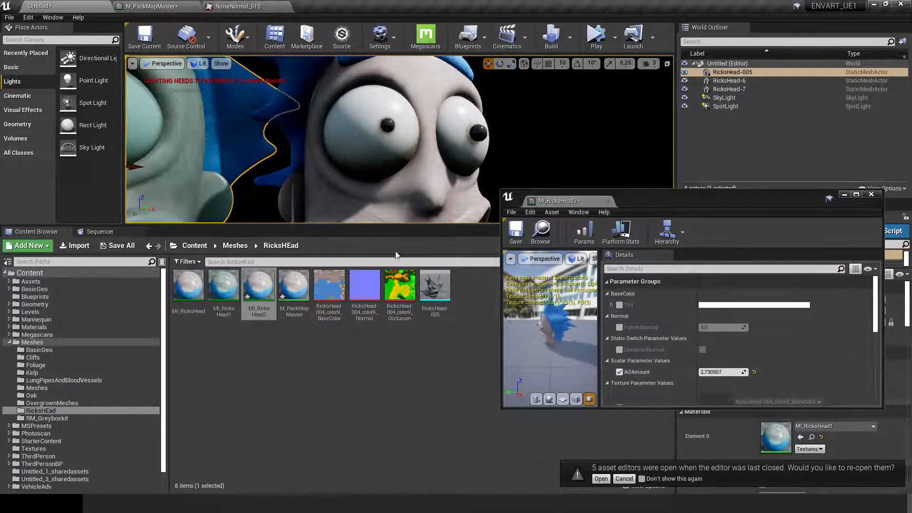
scroll(418, 176, up, 3)
right_drag(438, 141, 385, 210)
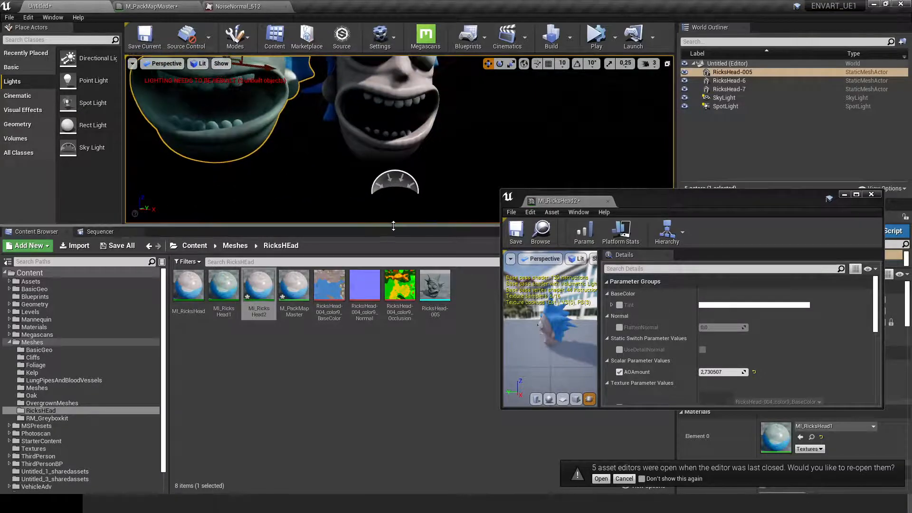
drag(394, 226, 401, 421)
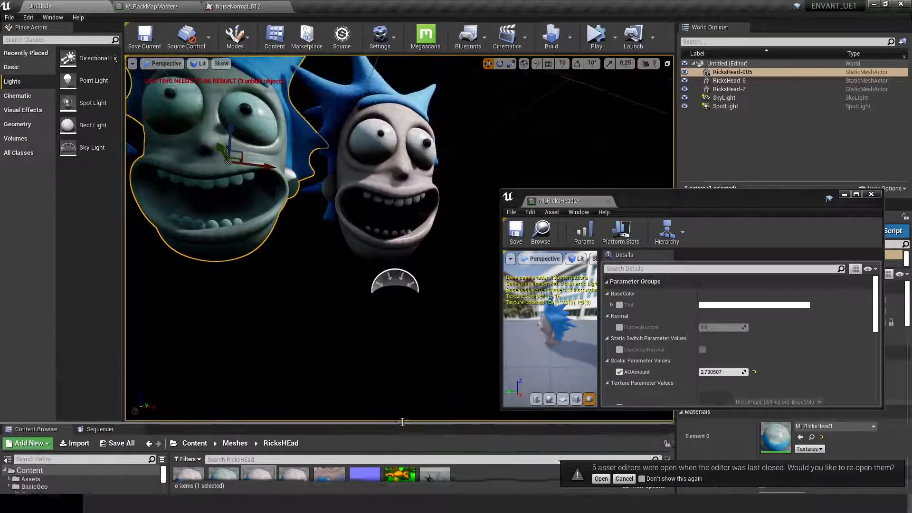
scroll(468, 155, up, 4)
right_drag(467, 155, 471, 143)
alt+drag(407, 183, 410, 178)
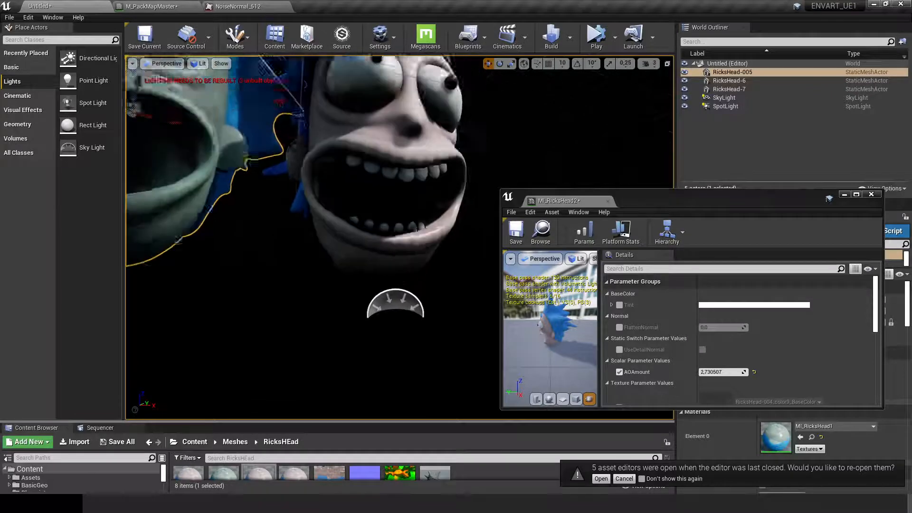
alt+middle_drag(406, 182, 410, 238)
alt+drag(406, 183, 412, 178)
Try an exaggerated AOAmount of about 7 and inspect the head's eyes and mouth from another angle.
mouse_move(745, 374)
mouse_down()
mouse_move(779, 374)
mouse_move(705, 372)
mouse_move(746, 373)
mouse_move(715, 373)
mouse_move(736, 373)
mouse_up()
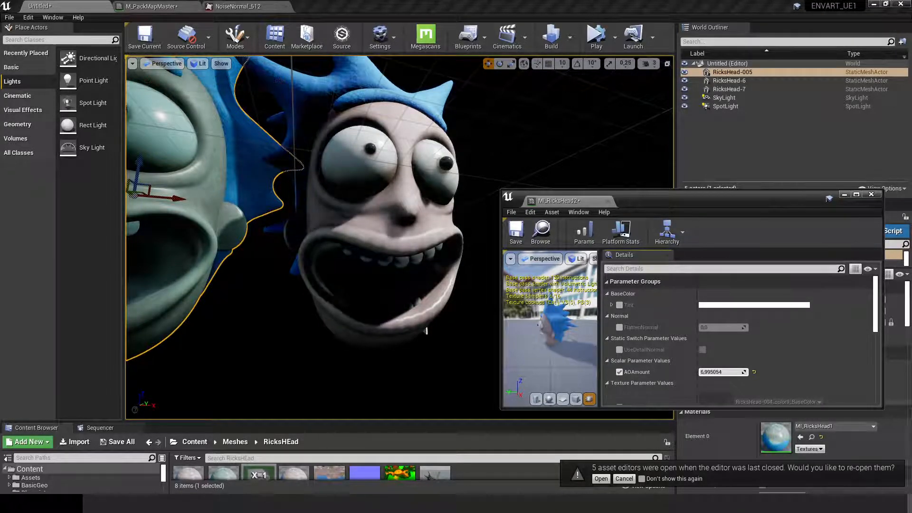
right_drag(426, 331, 408, 327)
right_drag(299, 234, 304, 171)
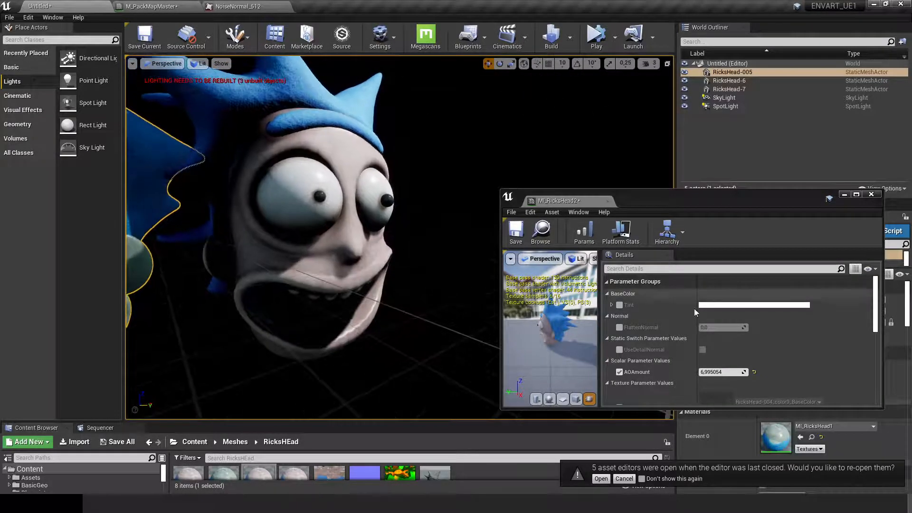
Lower AOAmount to about 1.17, raise it to about 1.51 and close the instance editor.
drag(722, 372, 686, 372)
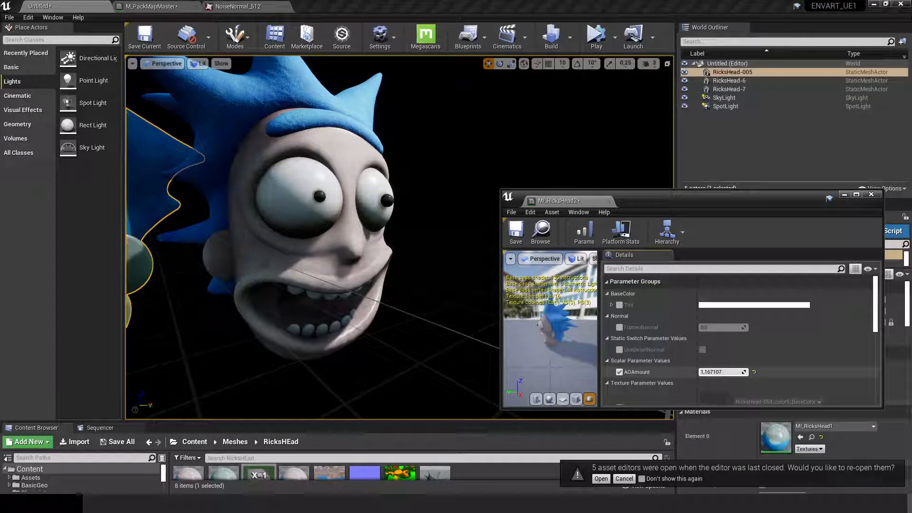
mouse_move(686, 372)
mouse_down()
mouse_move(699, 372)
mouse_move(677, 372)
mouse_move(744, 372)
mouse_move(715, 372)
mouse_move(735, 372)
mouse_up()
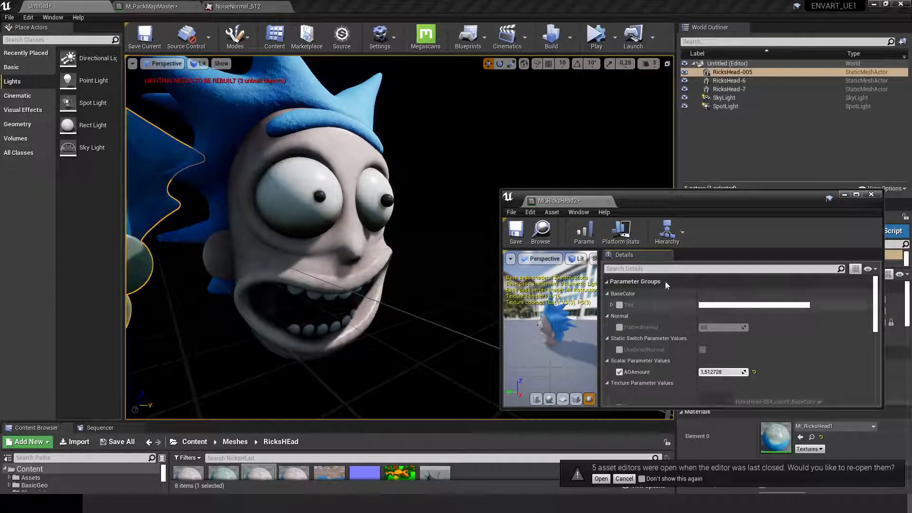
click(871, 195)
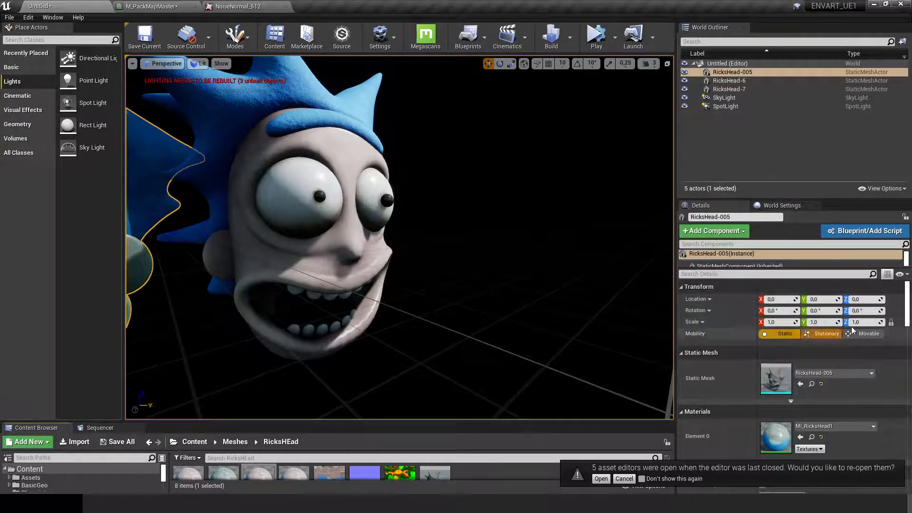
Try a SpotLight intensity of 10000 cd, and settle on 1000 cd.
click(726, 106)
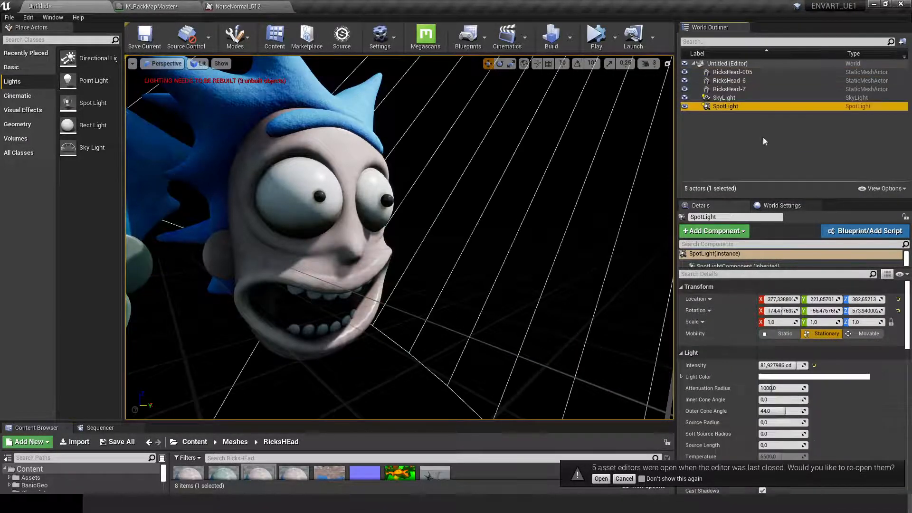
click(778, 366)
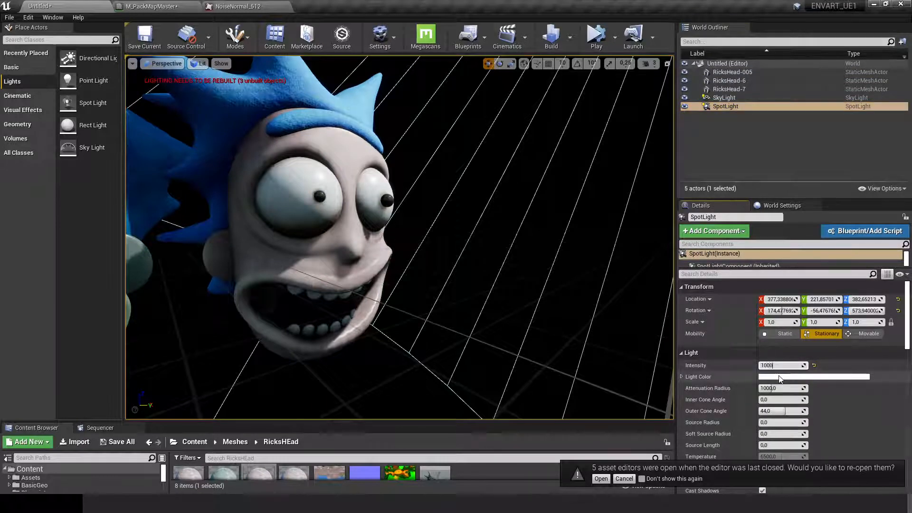
key(Return)
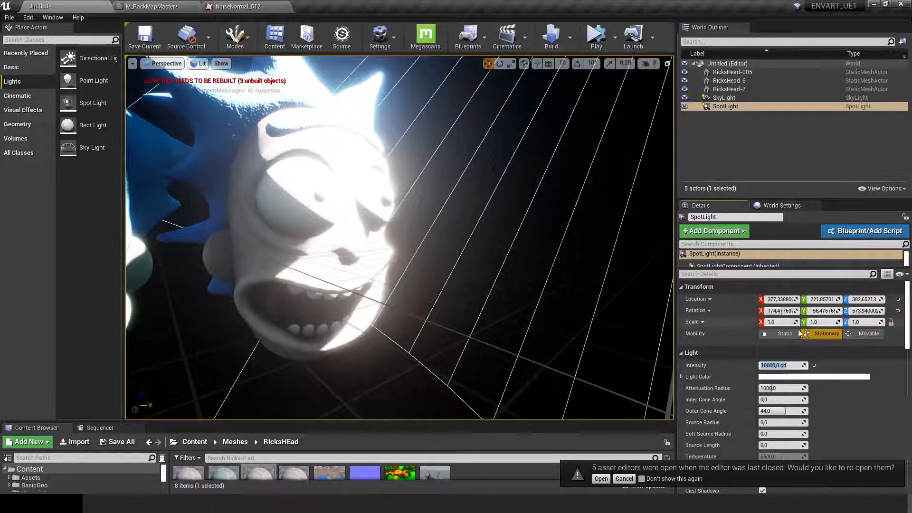
click(772, 363)
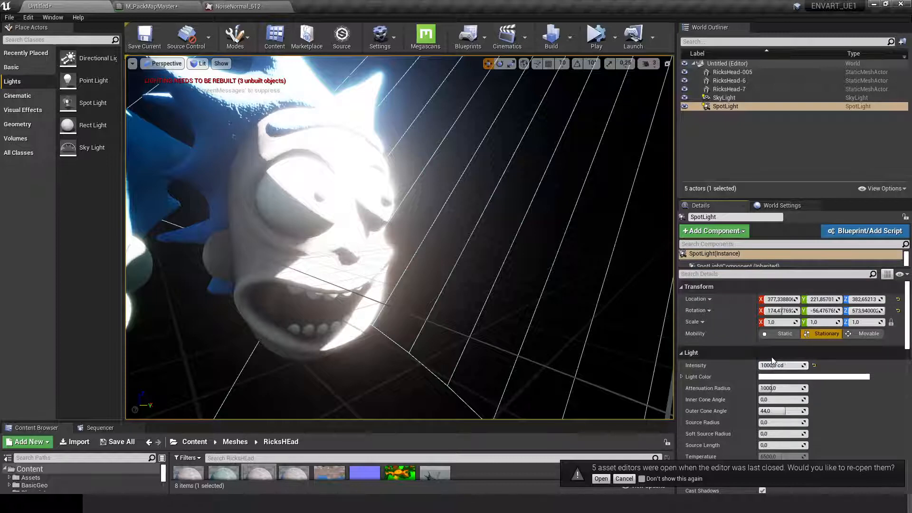
key(Return)
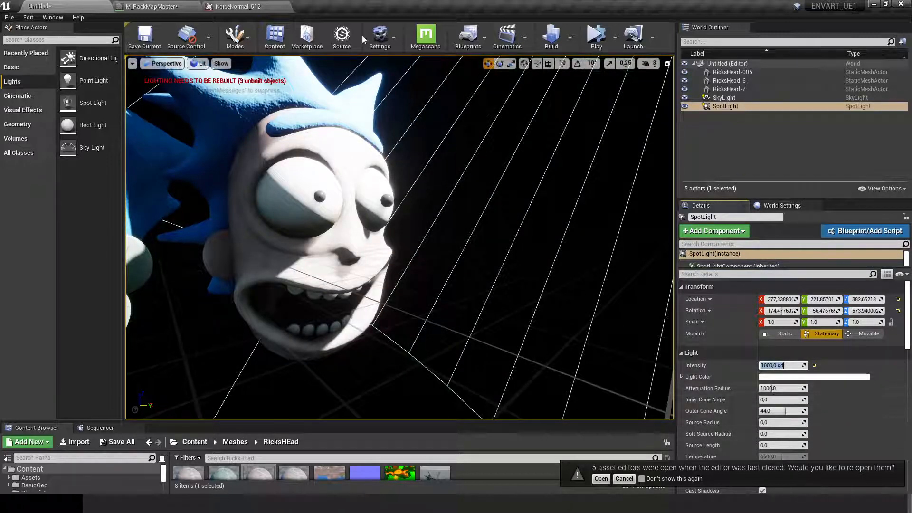
key(alt+Tab)
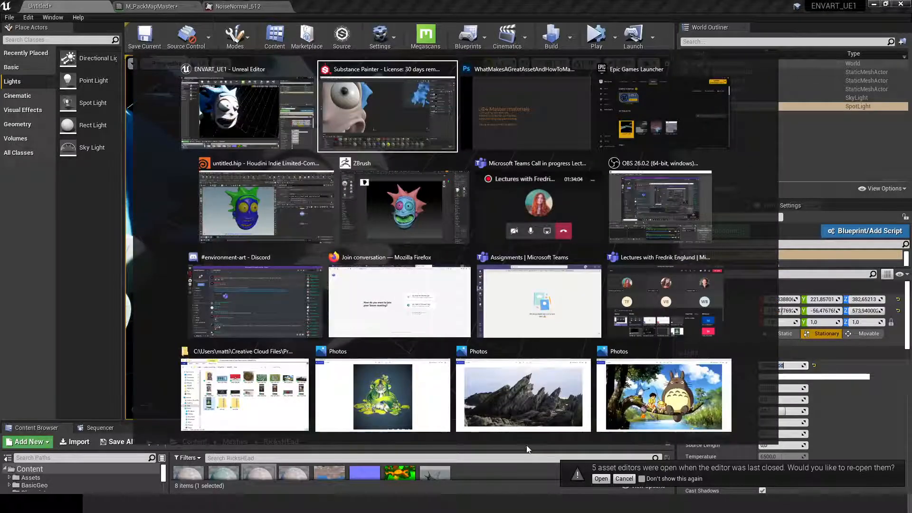
key(alt+shift+Tab)
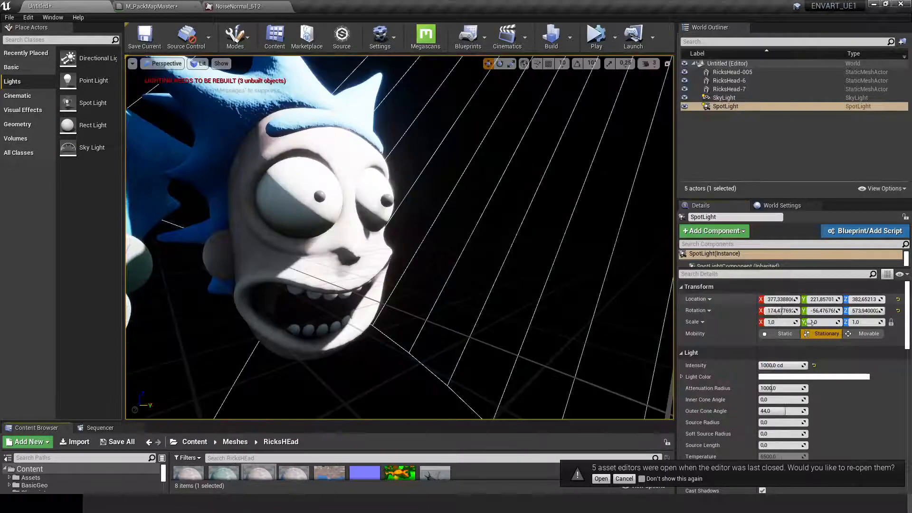
Enlarge the Content Browser slightly, reopen the duplicated head material instance and float its editor as a separate window.
drag(415, 422, 414, 357)
double_click(259, 415)
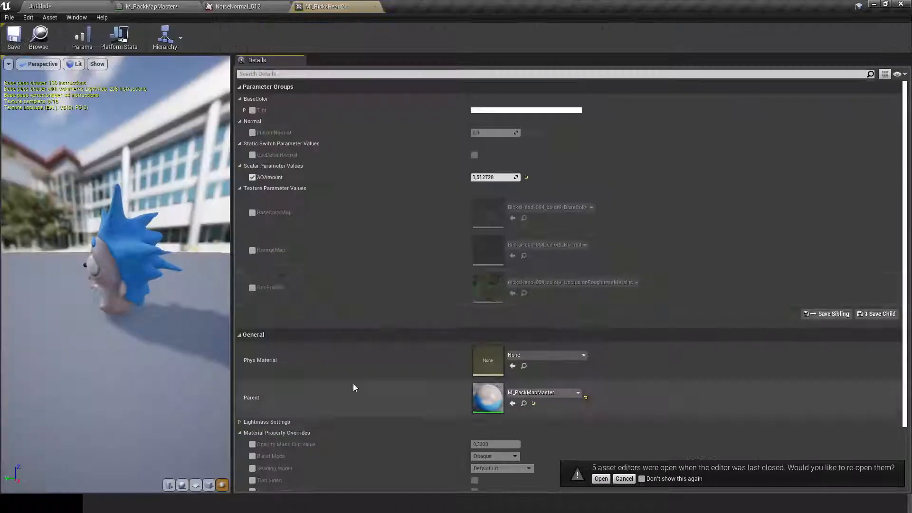
drag(324, 7, 505, 107)
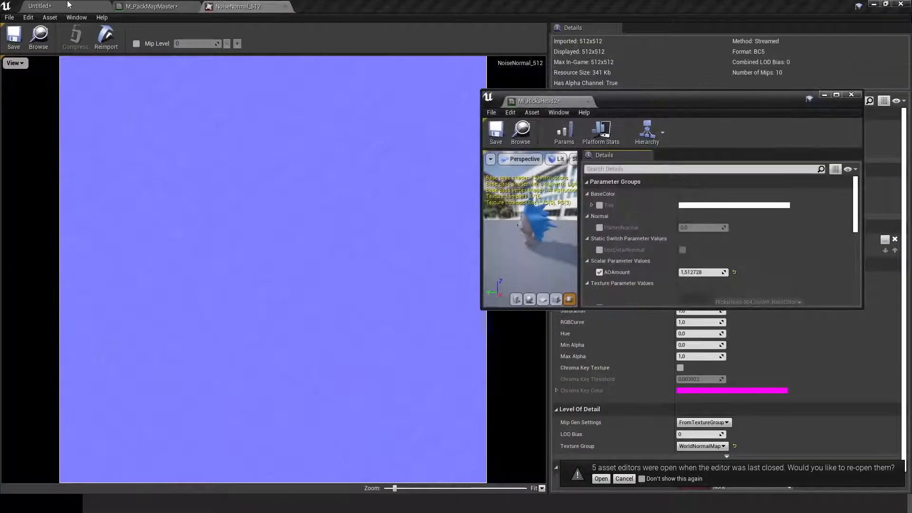
Try an exaggerated AOAmount of about 7.75 on the head in the level, lower it to about 1.08, and close the instance editor.
click(69, 5)
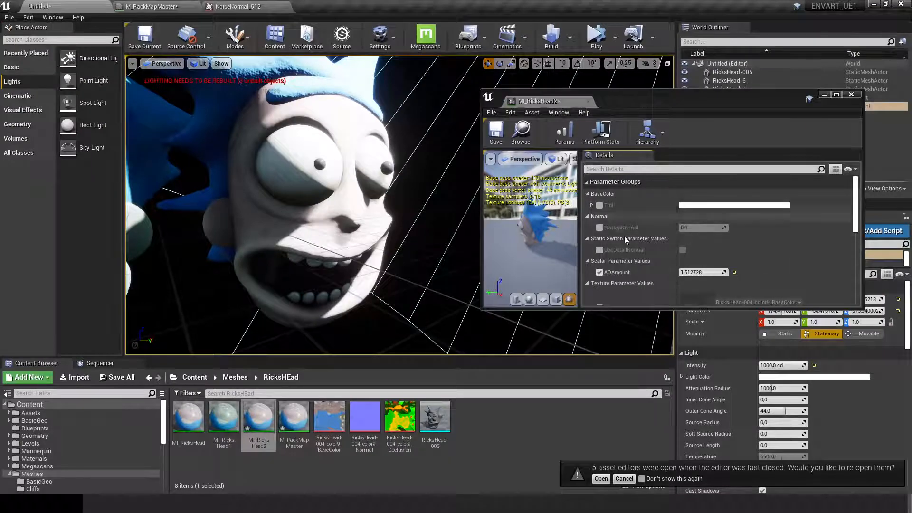
drag(726, 271, 732, 276)
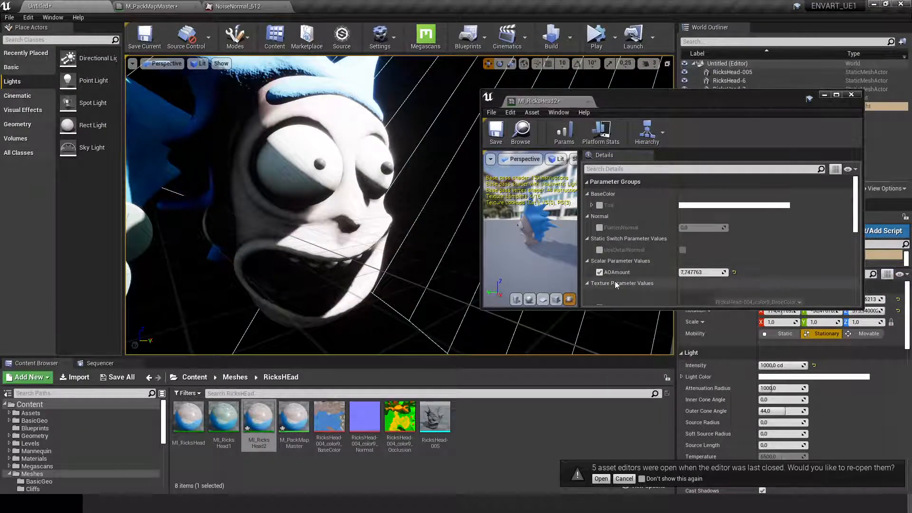
drag(709, 273, 705, 273)
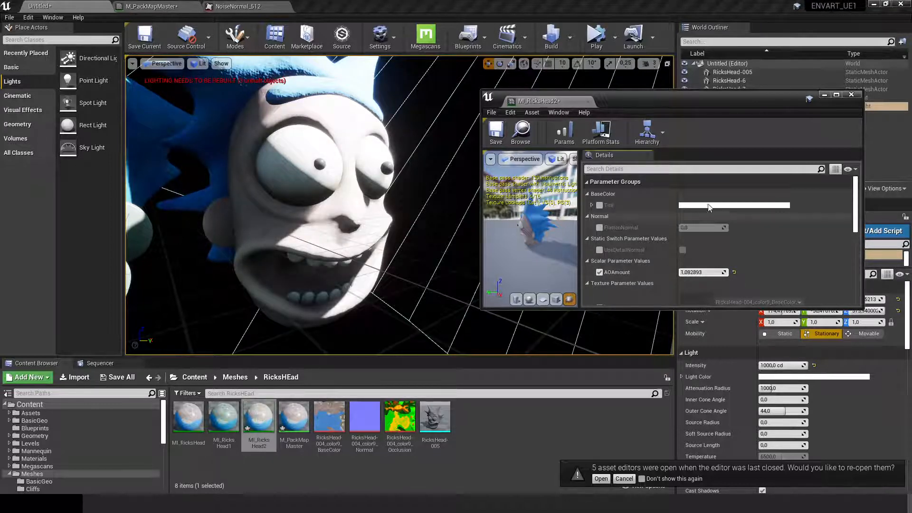
click(852, 95)
click(304, 474)
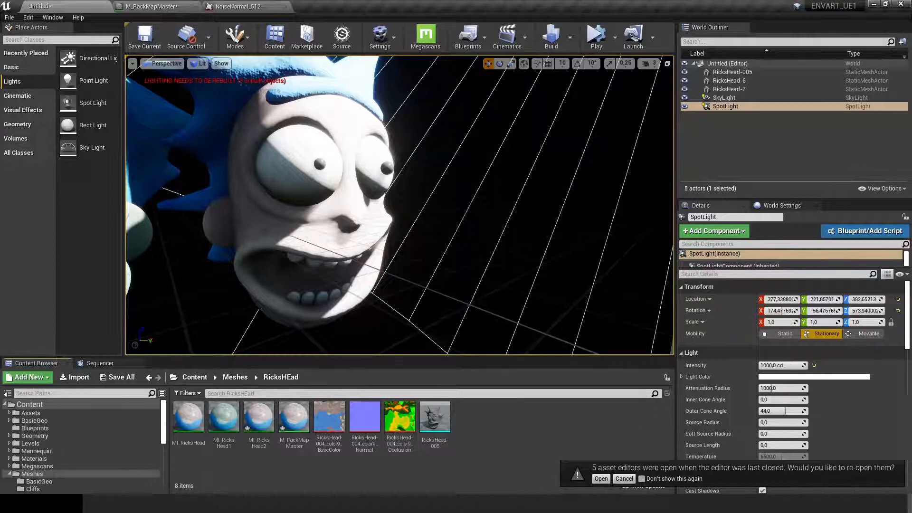
Examine the spotlit heads in the level from several distances and angles, checking the shading around the eyes and mouth.
click(772, 366)
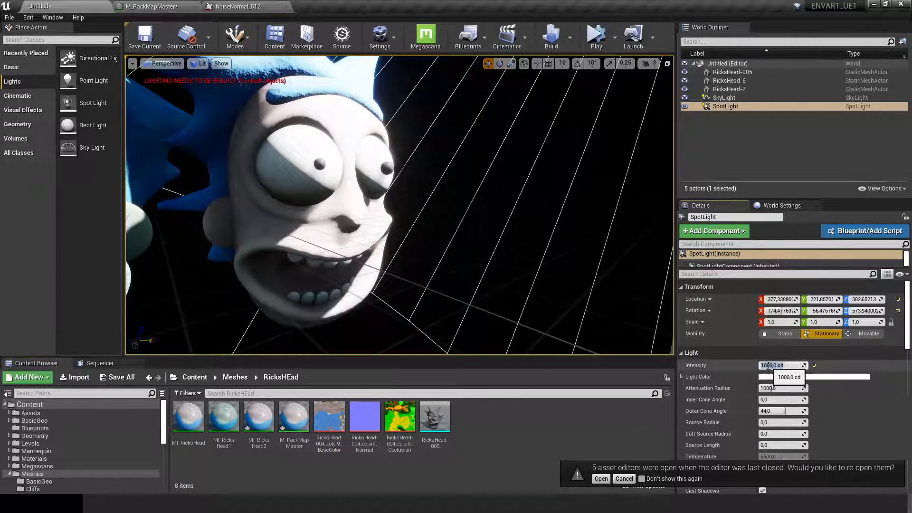
mouse_move(338, 204)
alt+mouse_down()
mouse_move(397, 205)
mouse_move(318, 203)
mouse_move(354, 205)
alt+mouse_up()
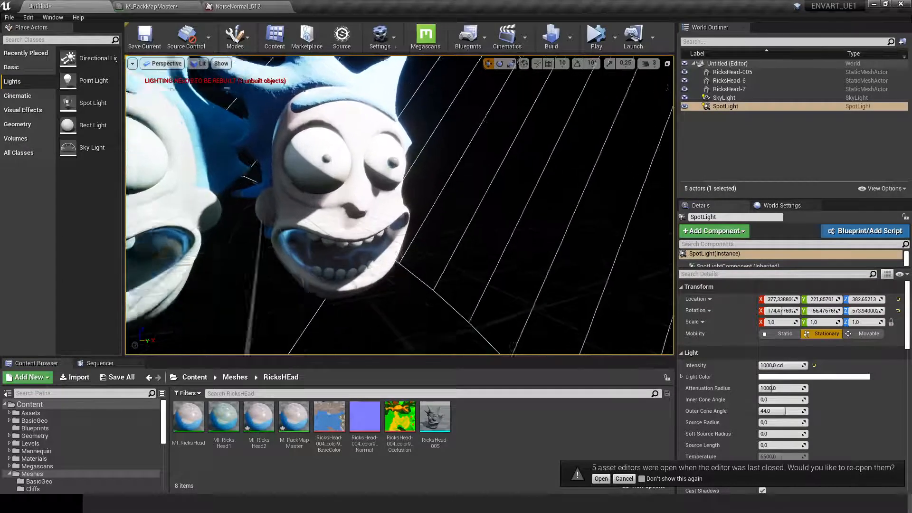
scroll(399, 204, up, 3)
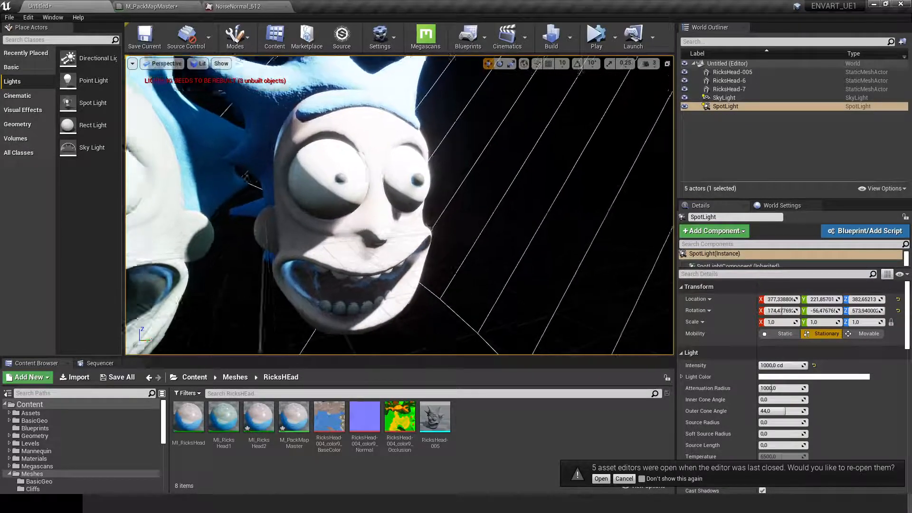
scroll(399, 204, down, 3)
scroll(399, 205, up, 3)
scroll(399, 204, down, 3)
scroll(399, 205, up, 3)
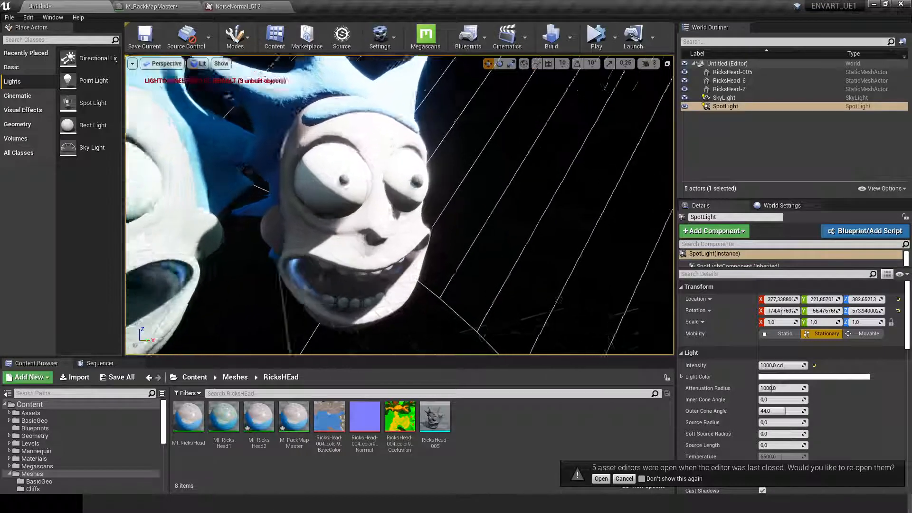
scroll(387, 210, down, 3)
scroll(386, 210, up, 3)
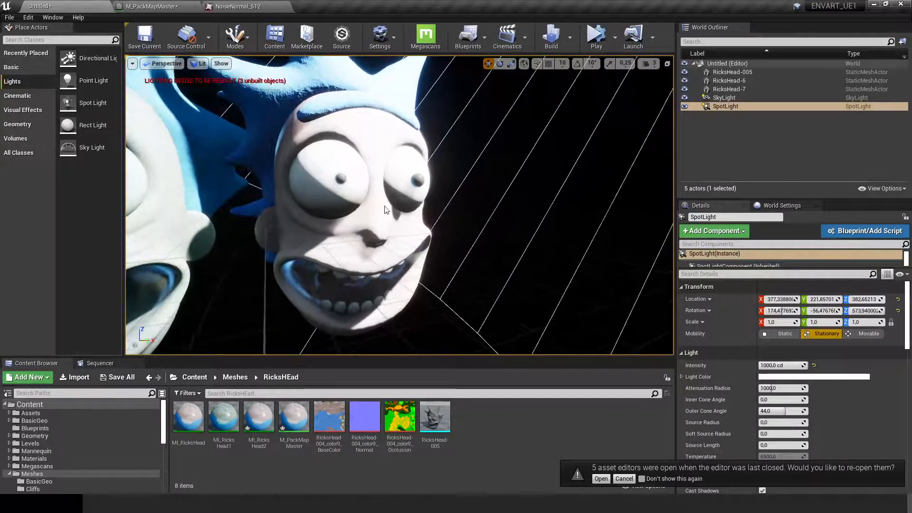
right_drag(370, 199, 333, 199)
mouse_move(388, 180)
right_down()
mouse_move(386, 172)
mouse_move(389, 179)
right_up()
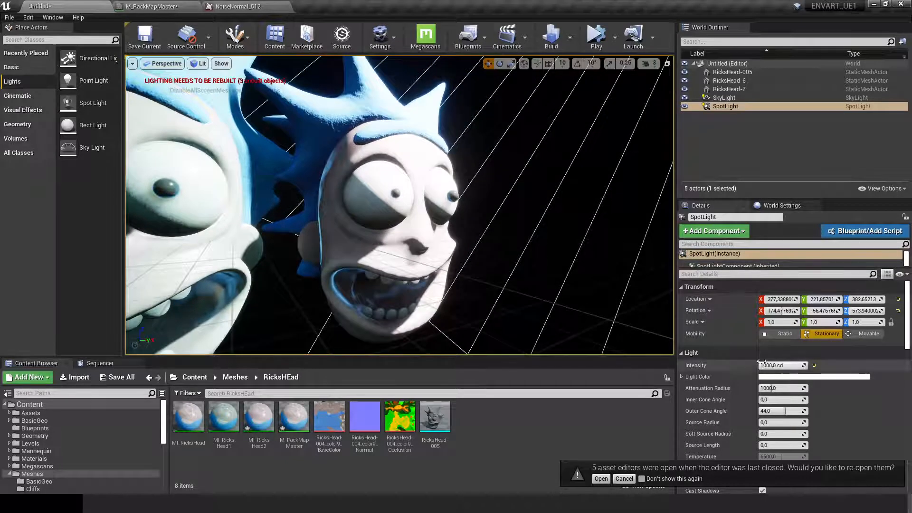
Change the SpotLight's light color to a dim muted pink with hue about 350.5, saturation about 0.317 and value 0.125.
click(767, 365)
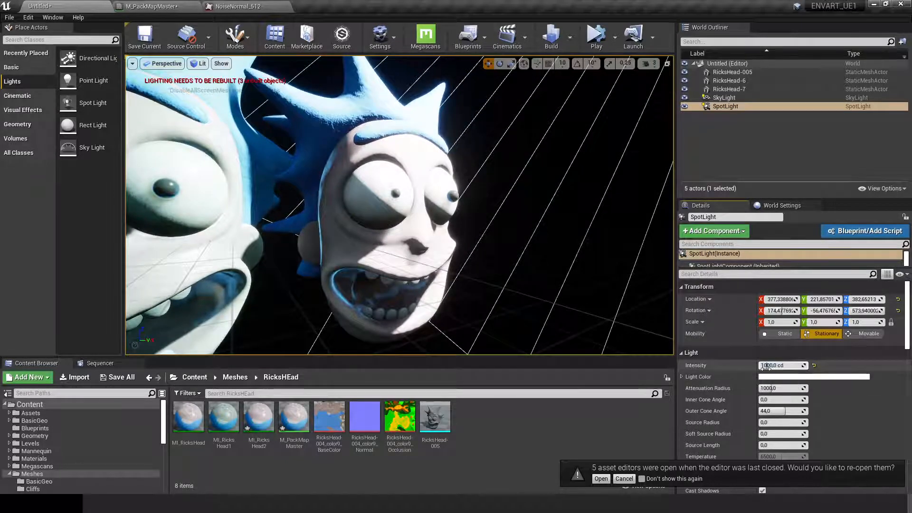
click(817, 378)
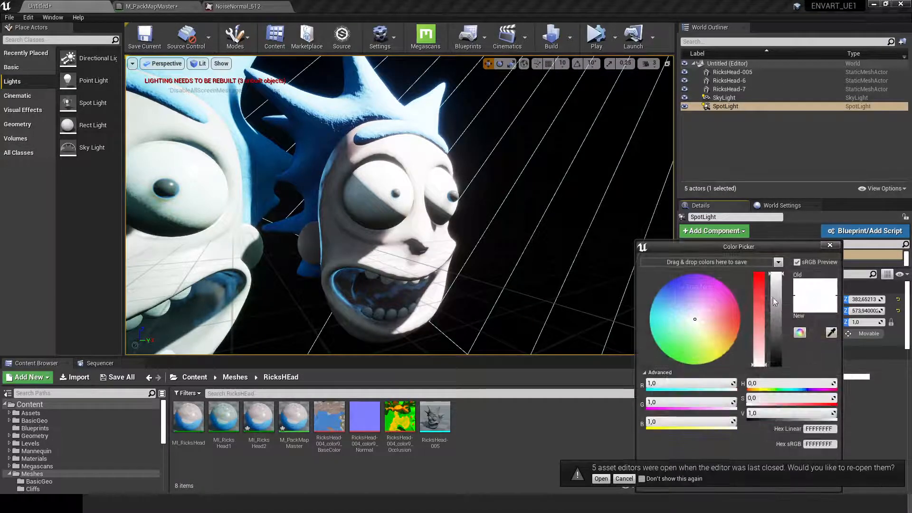
mouse_move(777, 285)
mouse_down()
mouse_move(782, 371)
mouse_move(759, 286)
mouse_up()
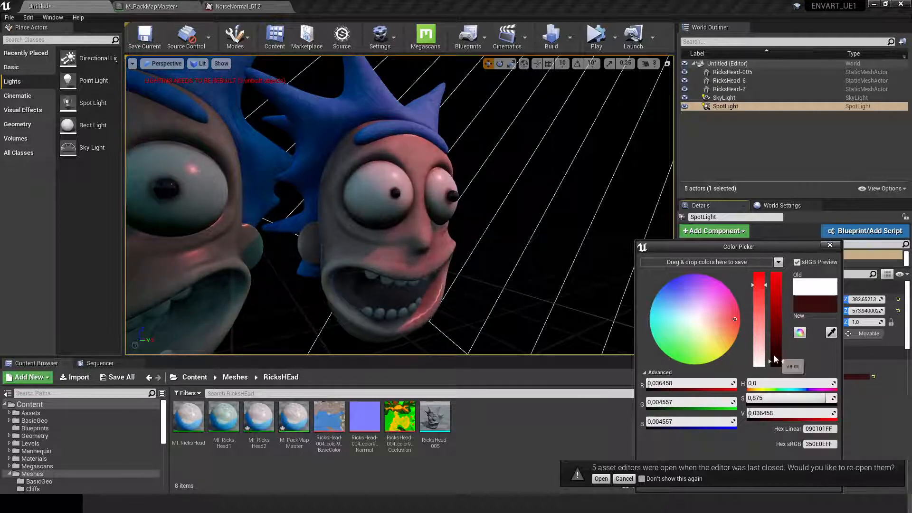
mouse_move(775, 359)
mouse_down()
mouse_move(781, 343)
mouse_move(780, 352)
mouse_up()
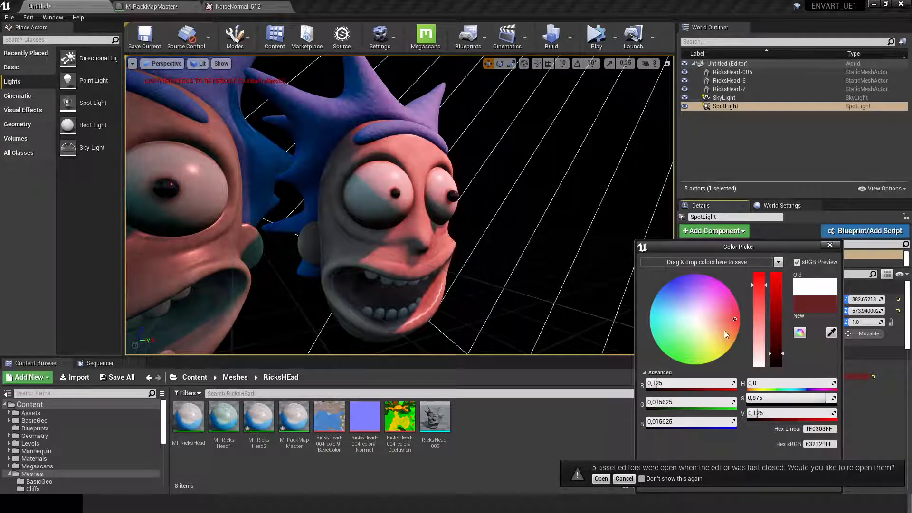
mouse_move(724, 332)
mouse_down()
mouse_move(732, 306)
mouse_move(731, 327)
mouse_move(687, 261)
mouse_move(665, 261)
mouse_move(680, 266)
mouse_move(668, 282)
mouse_move(678, 291)
mouse_move(679, 275)
mouse_move(708, 275)
mouse_move(718, 291)
mouse_move(709, 317)
mouse_up()
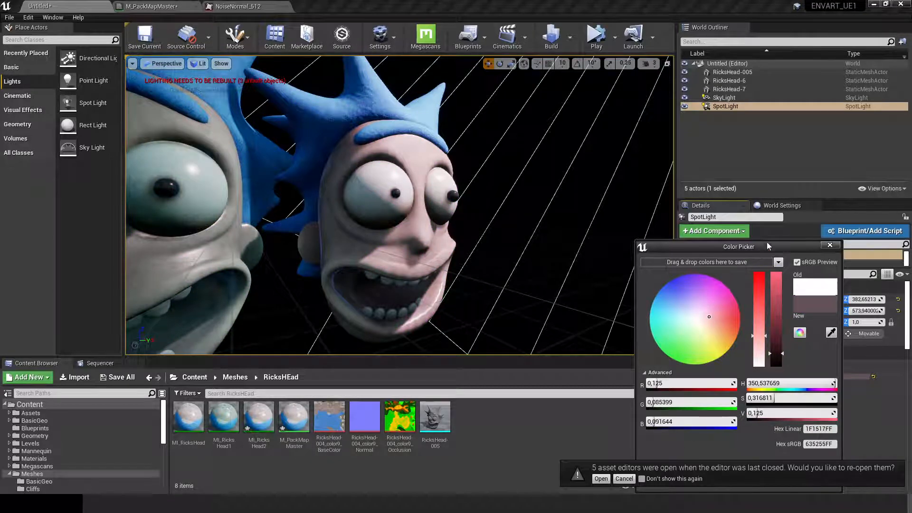
Dismiss the prompt to reopen asset editors so it is not shown again, and accept the new light color.
drag(768, 246, 774, 199)
click(642, 479)
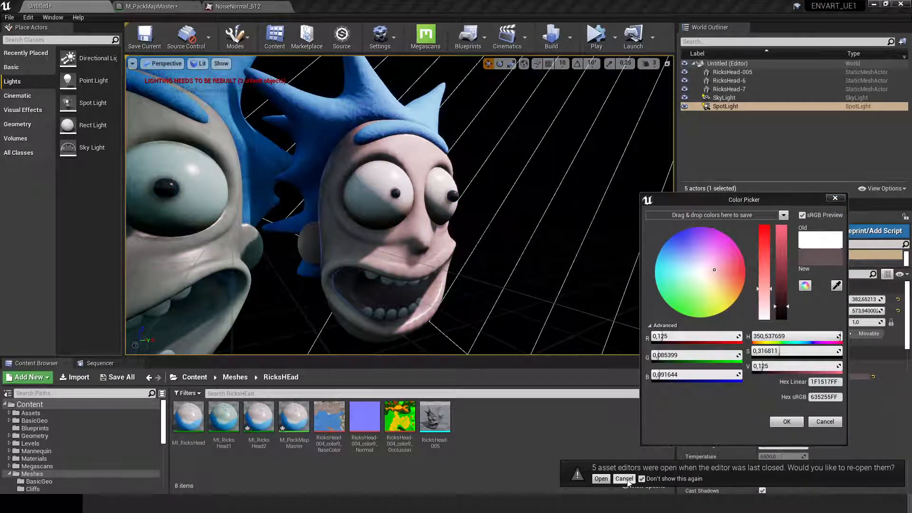
click(633, 479)
click(781, 422)
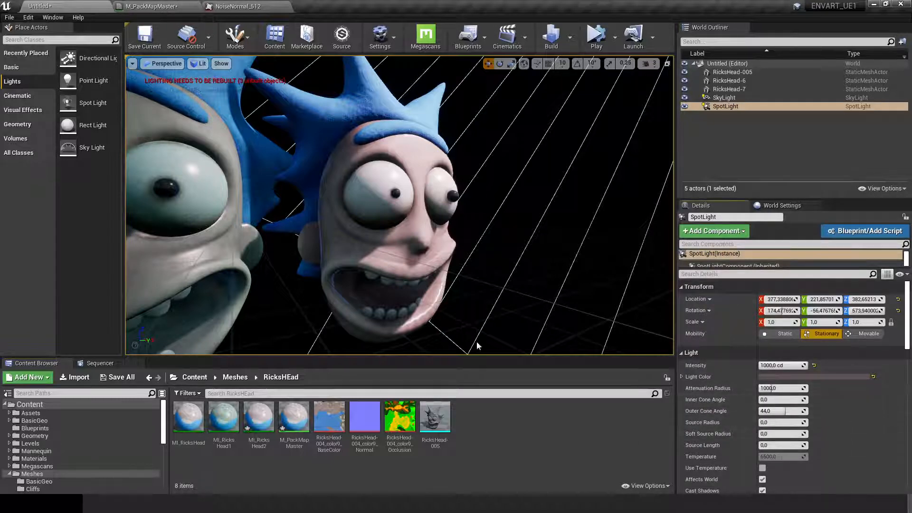
Return to the M_PackMapMaster editor and frame the whole face of the head in its preview.
mouse_move(401, 423)
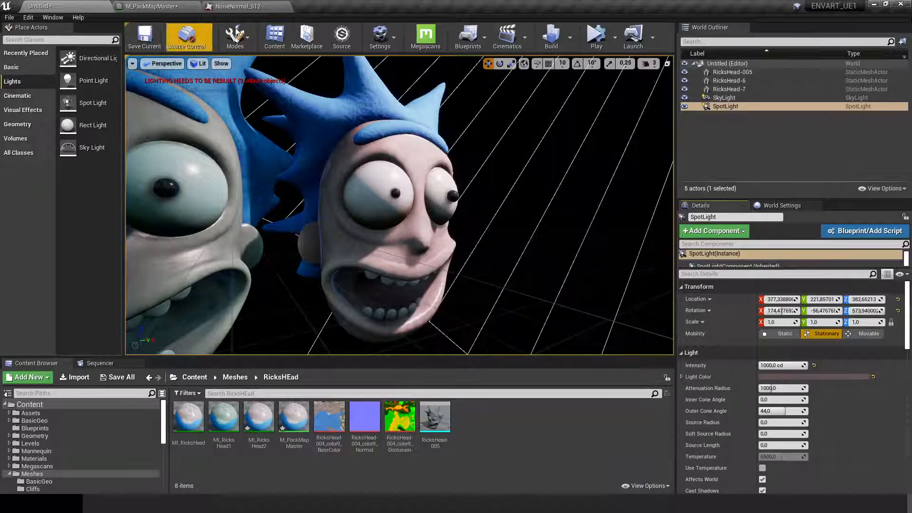
click(152, 7)
scroll(207, 269, up, 3)
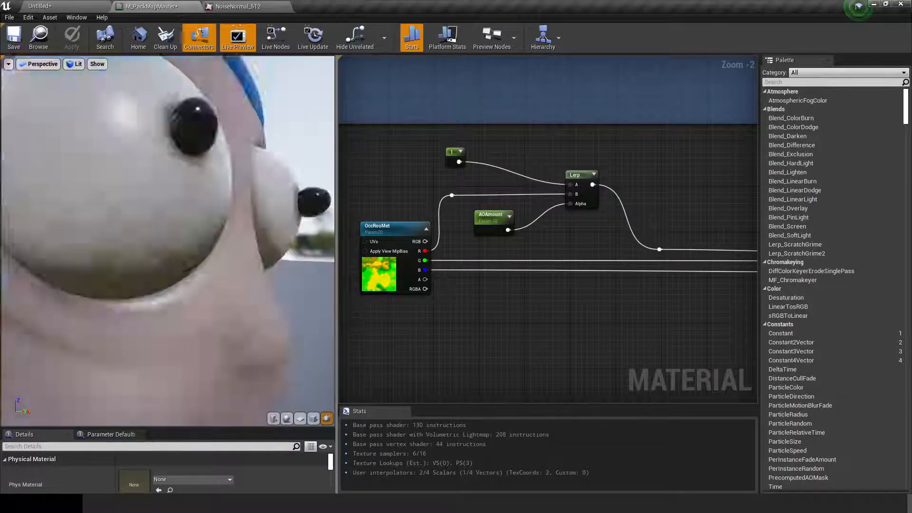
mouse_move(208, 269)
mouse_down()
mouse_move(259, 273)
mouse_move(242, 271)
mouse_up()
right_drag(243, 271, 246, 302)
drag(246, 302, 272, 297)
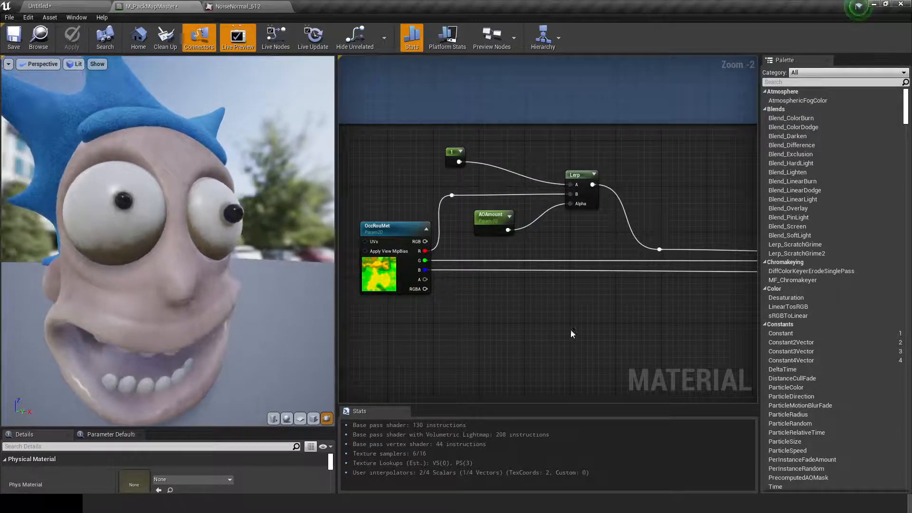
Insert a reroute node on the wire from OccRouMet's green channel, just below the AO Lerp node.
scroll(571, 329, down, 1)
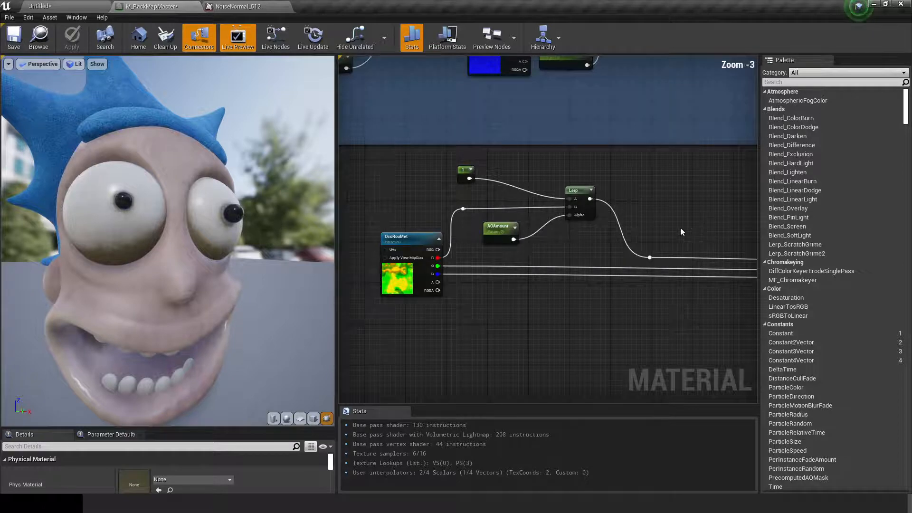
scroll(681, 228, down, 4)
scroll(535, 322, up, 4)
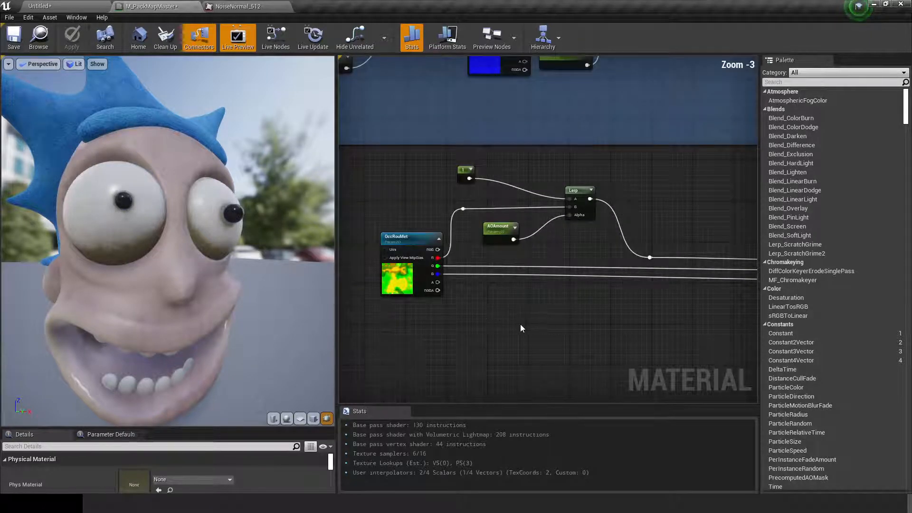
scroll(520, 325, down, 3)
scroll(557, 328, up, 3)
right_drag(442, 320, 546, 284)
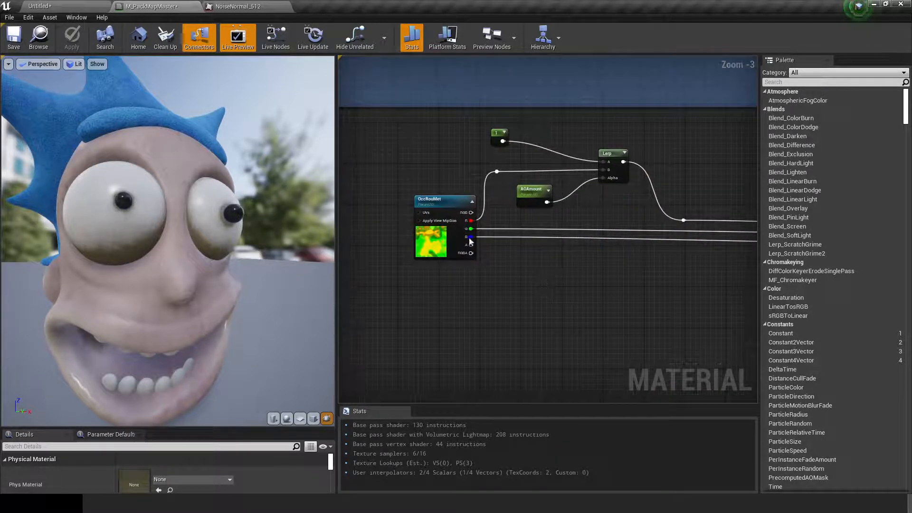
right_drag(658, 233, 446, 234)
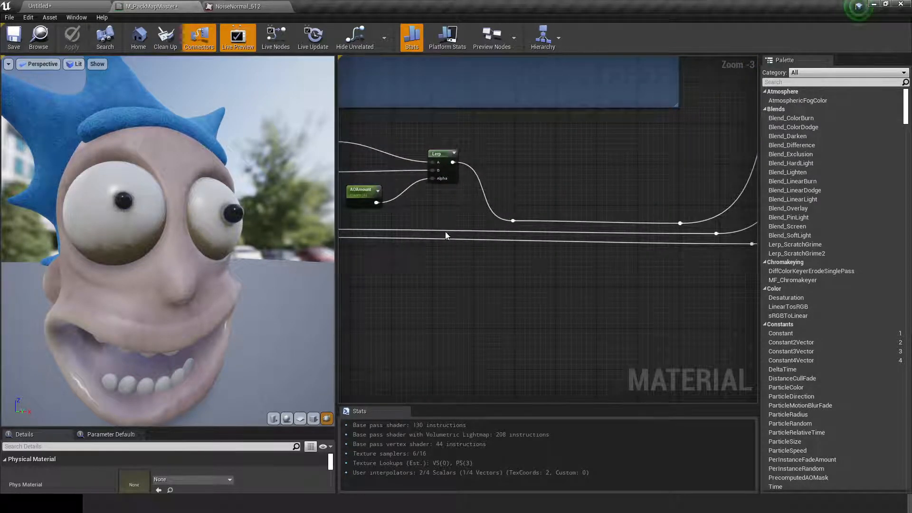
double_click(445, 232)
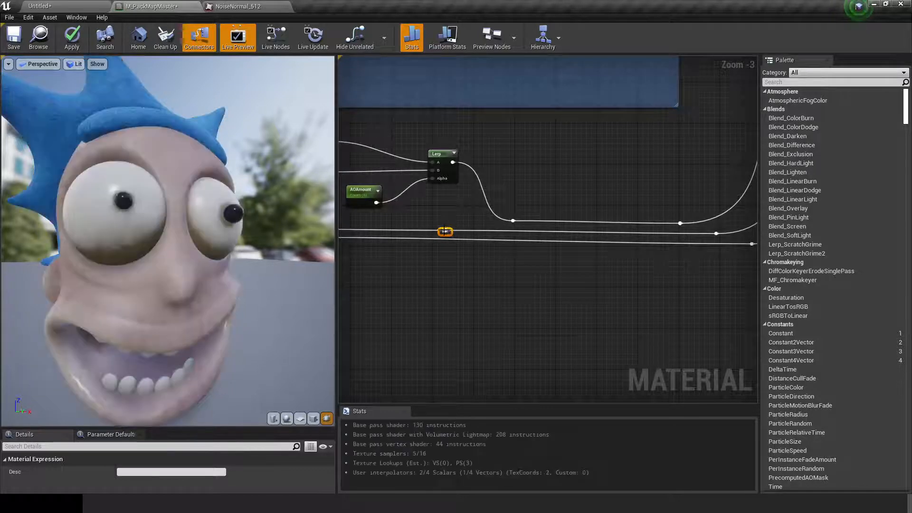
drag(446, 231, 500, 340)
click(468, 287)
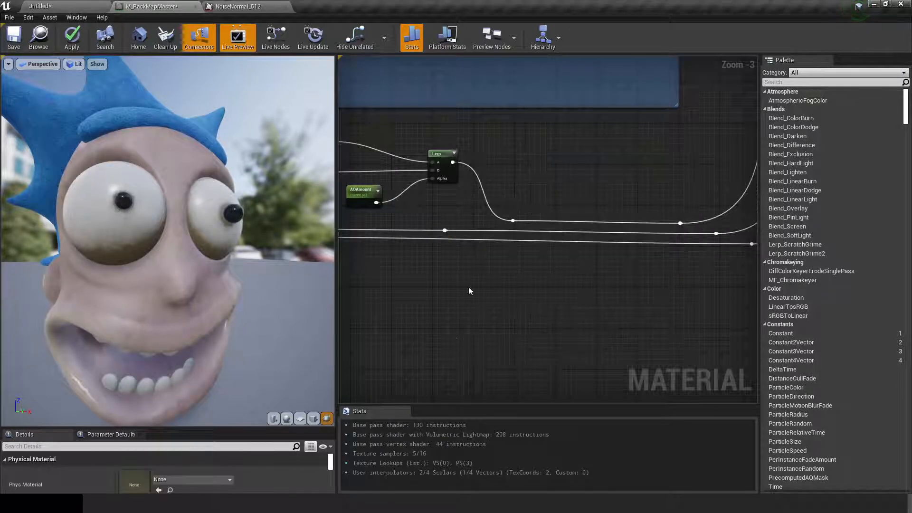
Start previewing the new reroute node so the green channel alone is displayed on the head.
right_click(445, 231)
click(424, 215)
right_click(440, 230)
click(457, 233)
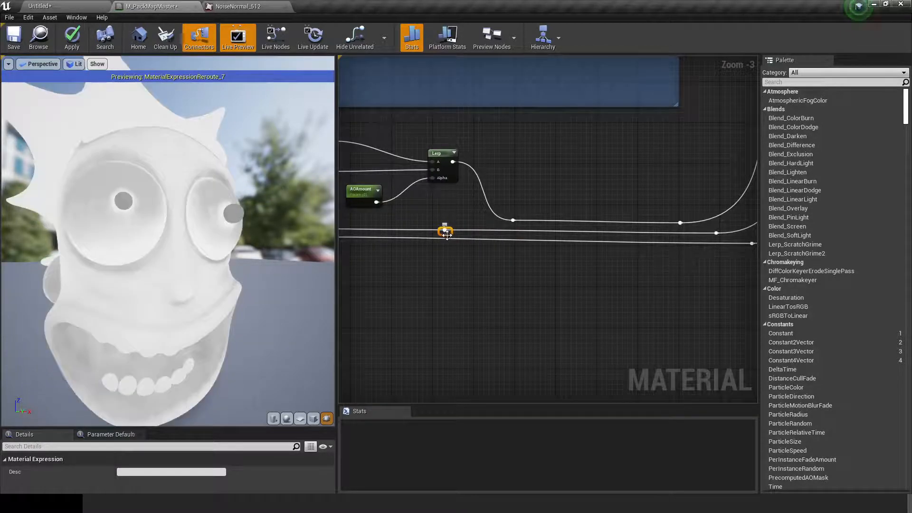
Examine the green channel's grayscale values across the head's eyes, skin, hair and mouth from several angles.
drag(236, 282, 209, 285)
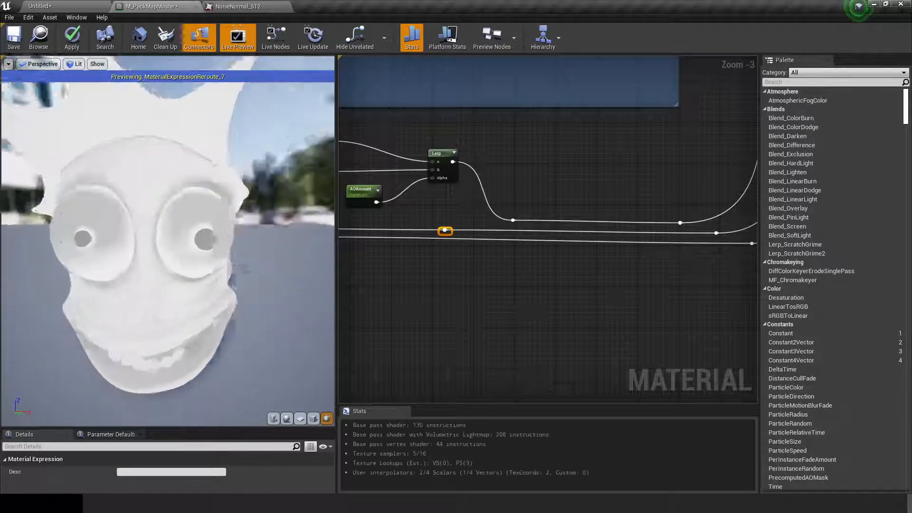
right_drag(236, 281, 235, 314)
drag(157, 256, 187, 258)
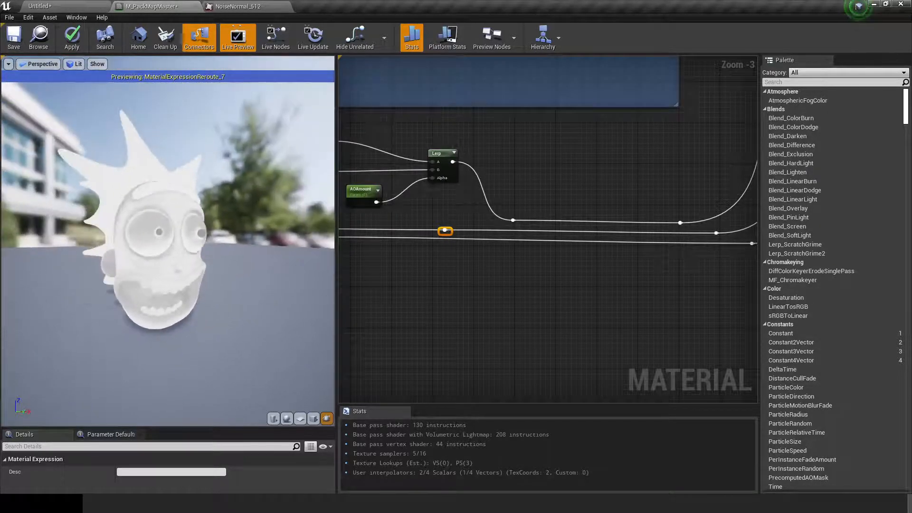
mouse_move(226, 296)
mouse_down()
mouse_move(201, 285)
mouse_move(209, 297)
mouse_up()
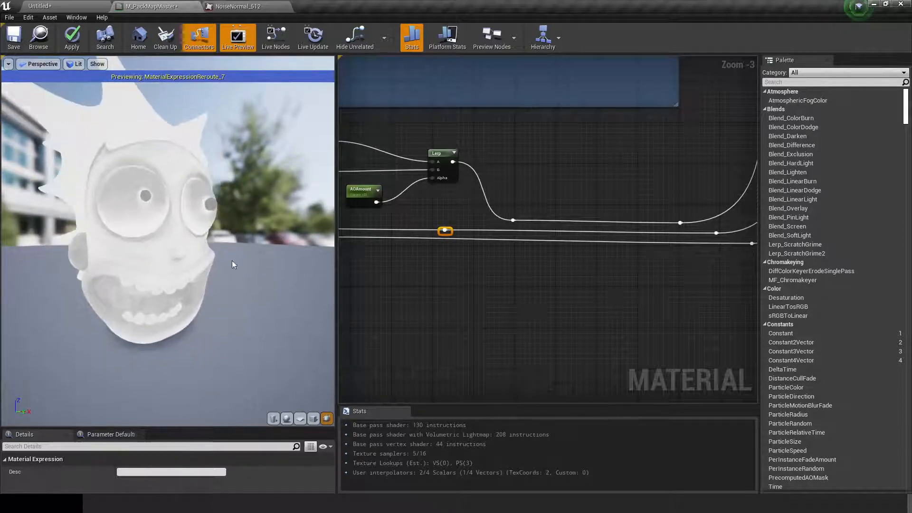
drag(232, 264, 166, 267)
right_drag(167, 267, 171, 294)
drag(157, 290, 178, 290)
mouse_move(178, 290)
right_down()
mouse_move(180, 308)
mouse_move(166, 285)
right_up()
drag(166, 285, 136, 288)
right_drag(137, 287, 138, 306)
drag(137, 306, 260, 264)
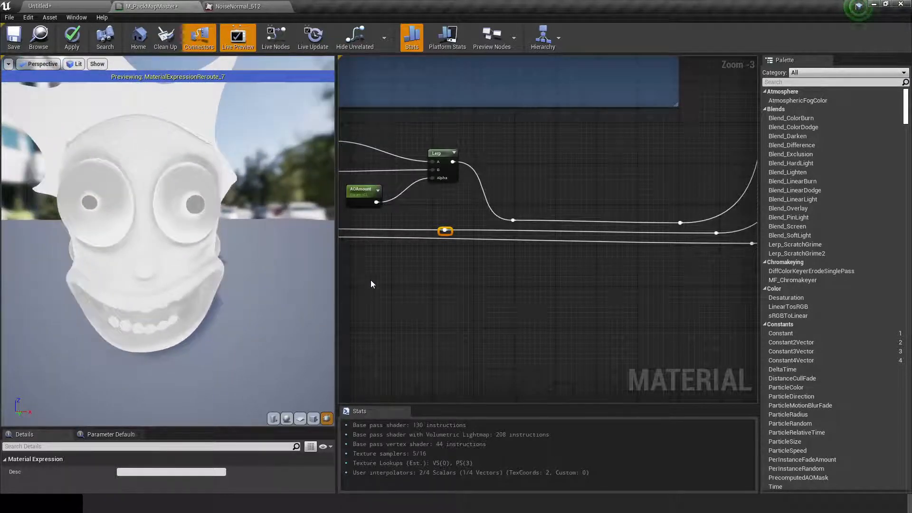
drag(202, 219, 101, 101)
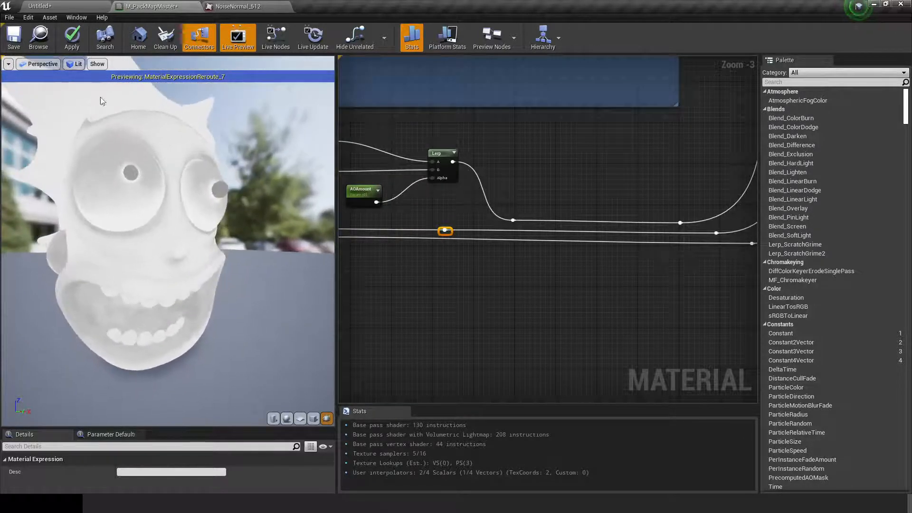
Add a RemapValueRange node below the green-channel wire in the material graph.
click(461, 299)
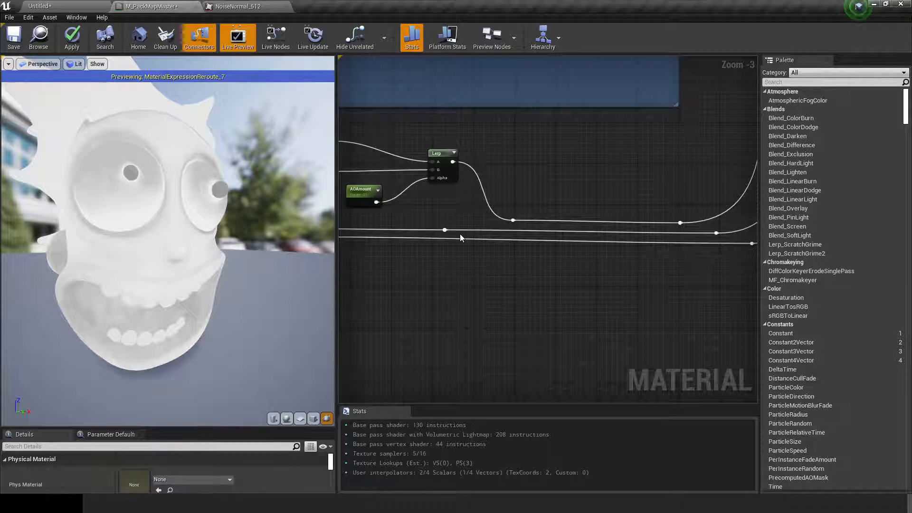
right_click(508, 303)
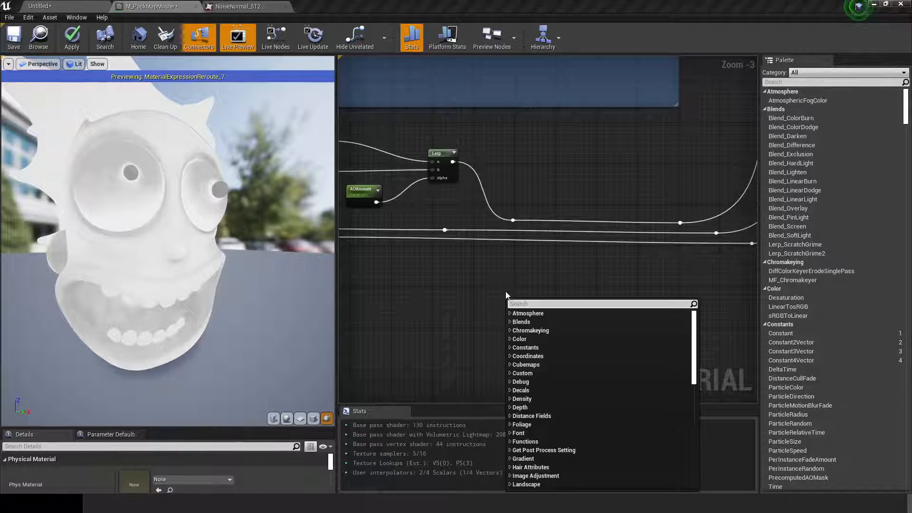
text(rema)
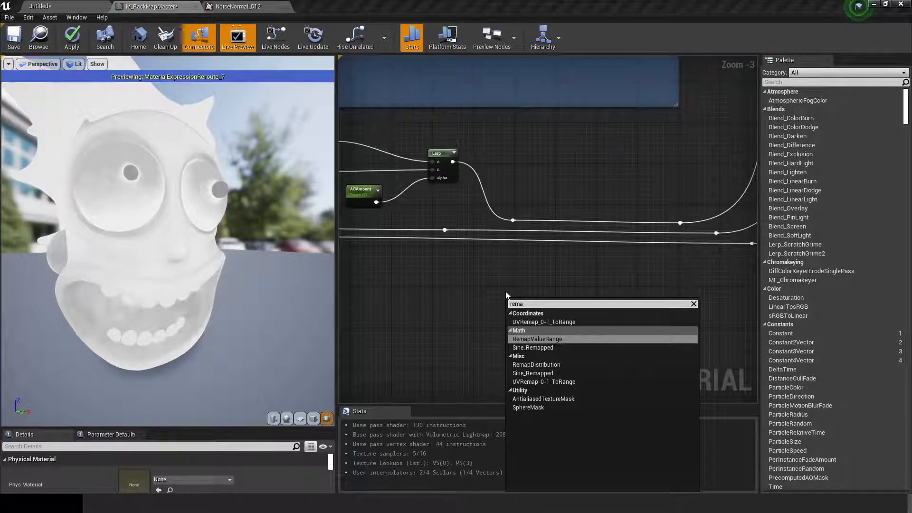
key(Return)
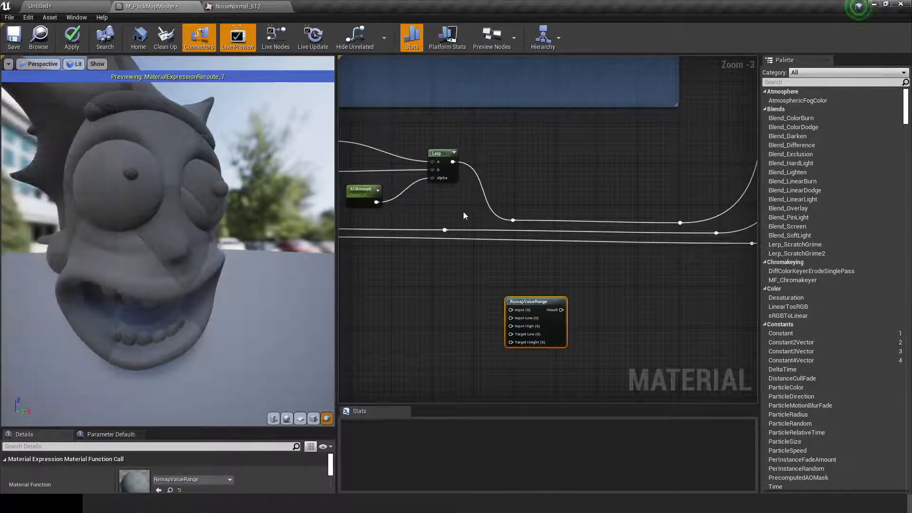
Route the green-channel reroute into RemapValueRange's Input and feed its Result into the downstream reroute node.
double_click(444, 229)
drag(445, 230, 512, 311)
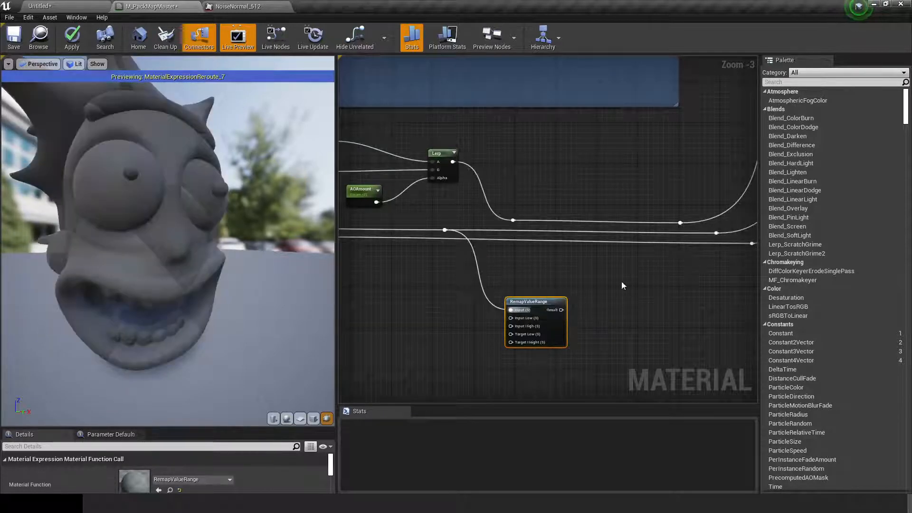
drag(716, 230, 562, 309)
scroll(503, 300, up, 1)
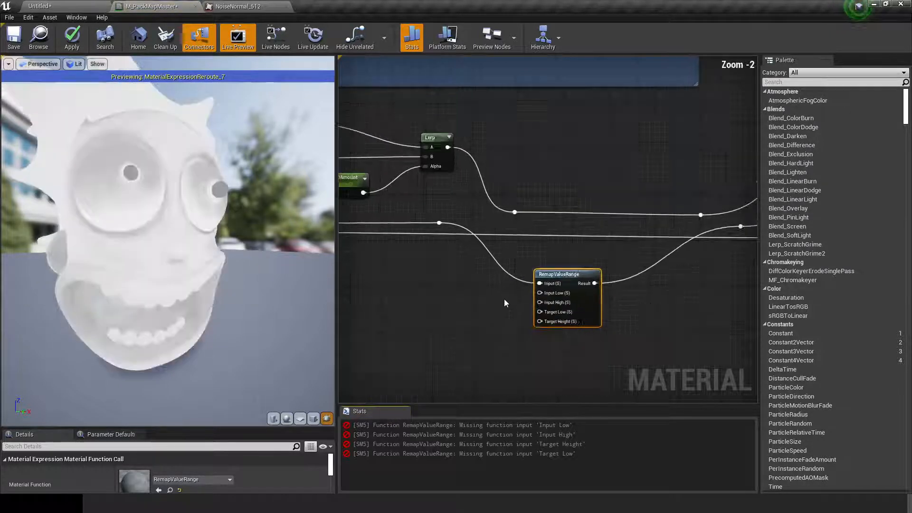
scroll(485, 314, up, 2)
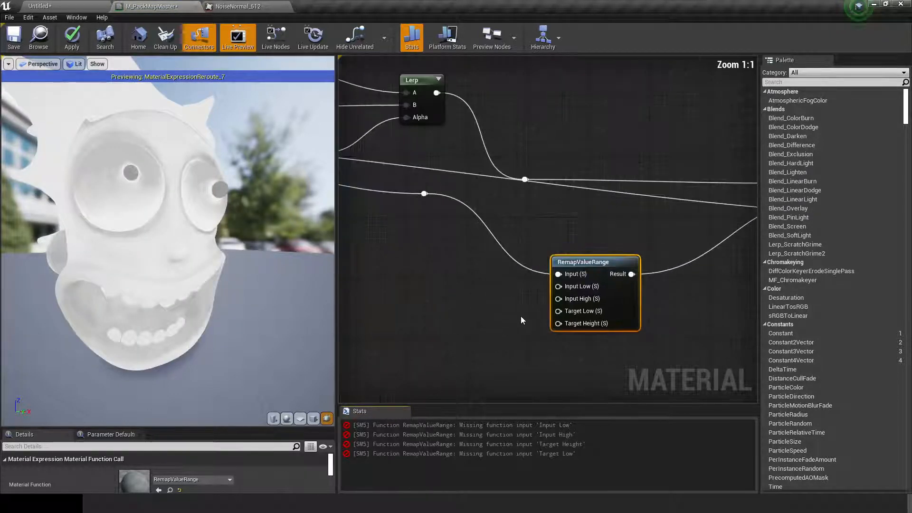
Add four Constant nodes of value 0 beside RemapValueRange's inputs and stack them in an evenly spaced column.
click(461, 279)
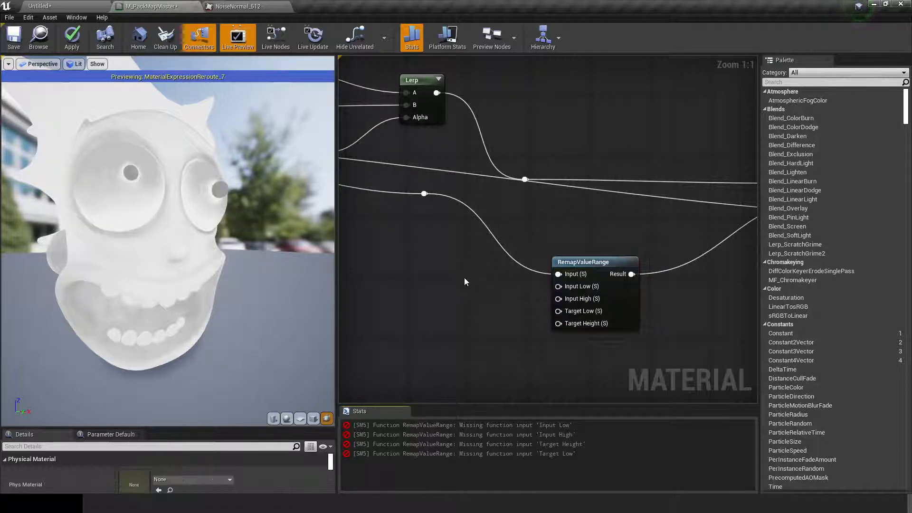
click(432, 267)
click(437, 306)
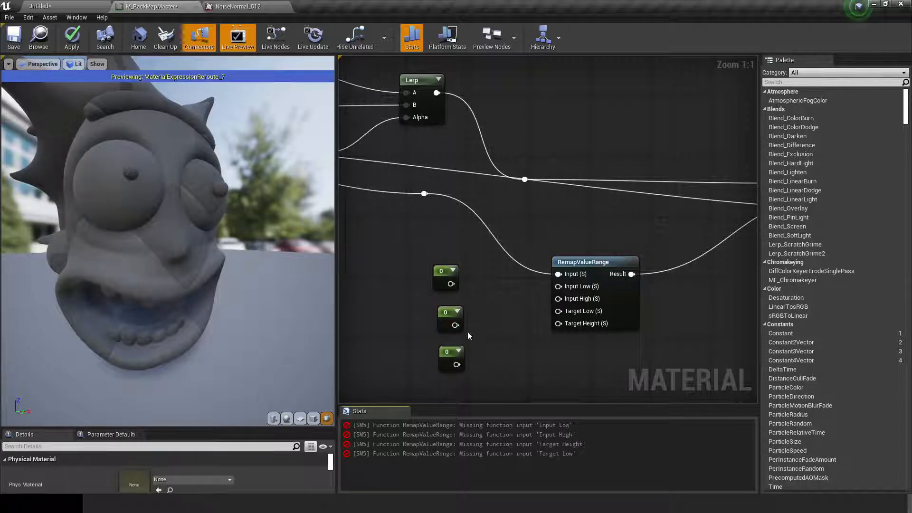
click(441, 396)
drag(448, 274, 453, 259)
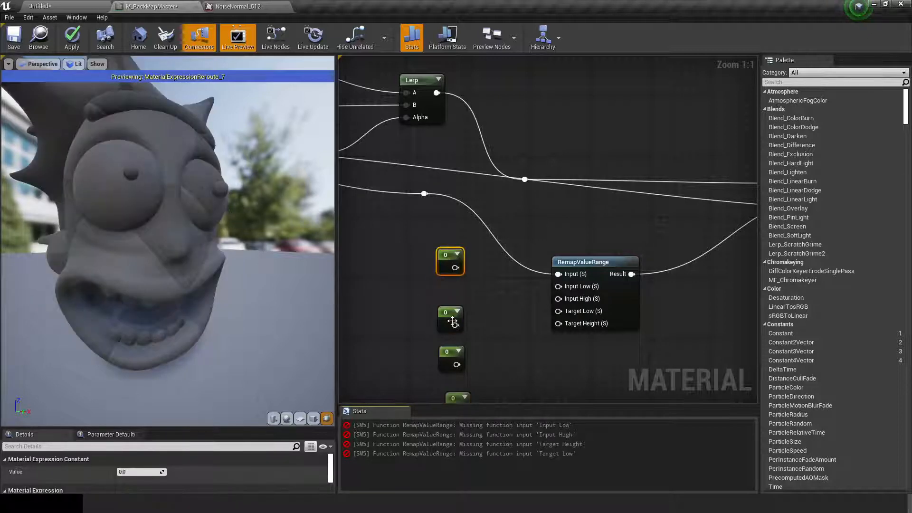
drag(446, 315, 446, 288)
drag(456, 342, 450, 315)
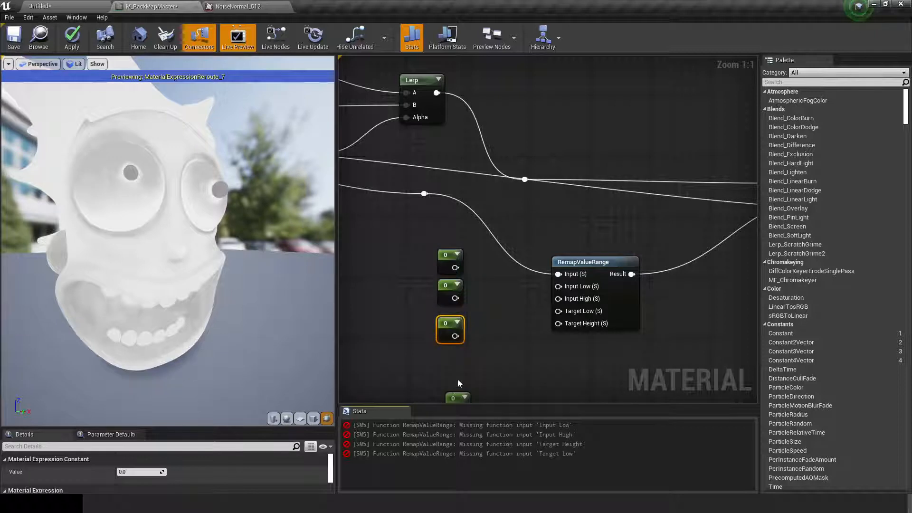
drag(452, 395, 450, 374)
drag(447, 318, 447, 310)
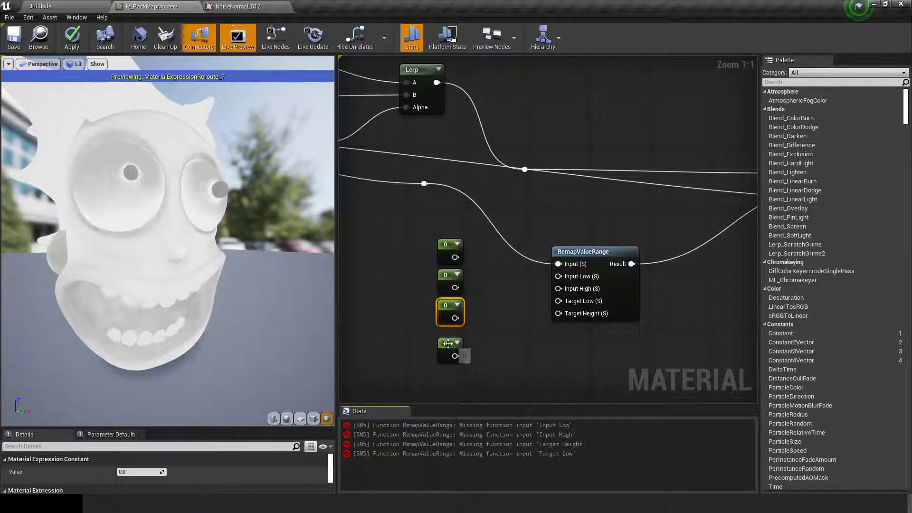
drag(448, 343, 449, 337)
Convert all four stacked Constant nodes to scalar parameters.
drag(381, 233, 466, 368)
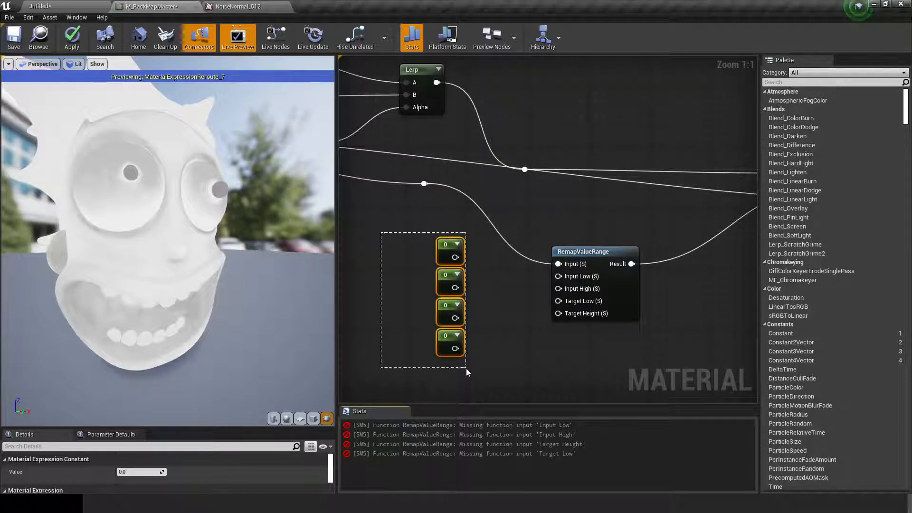
right_click(442, 242)
click(498, 245)
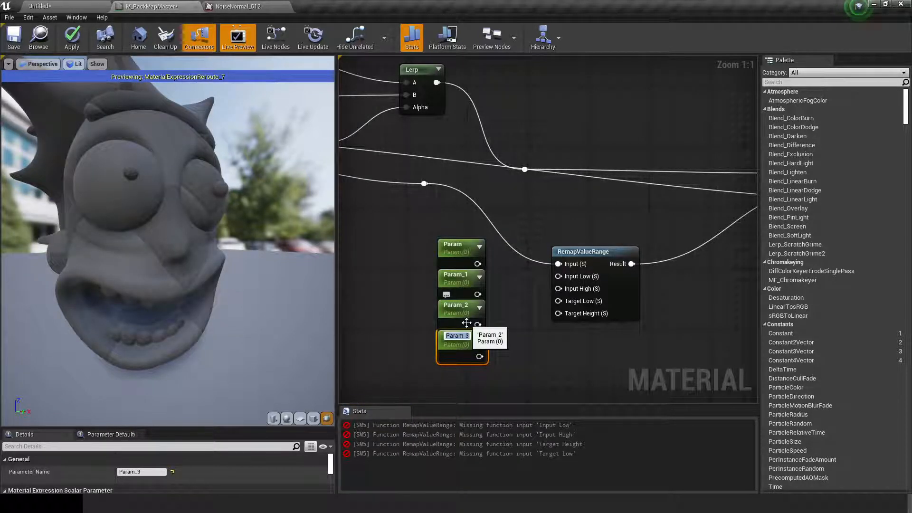
Name the lowest parameter in the column RoughOutMax and set its default value to 1.
text(Out)
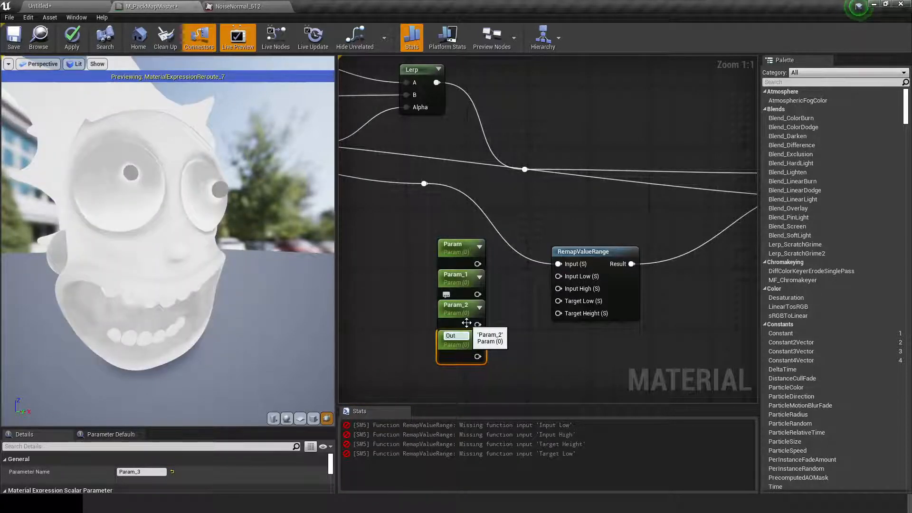
text(Max)
key(Home)
text(Rough)
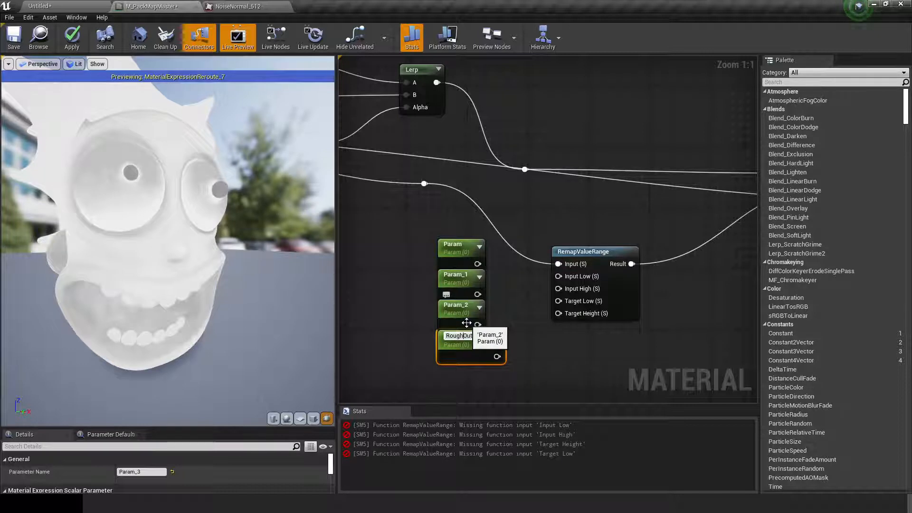
key(Return)
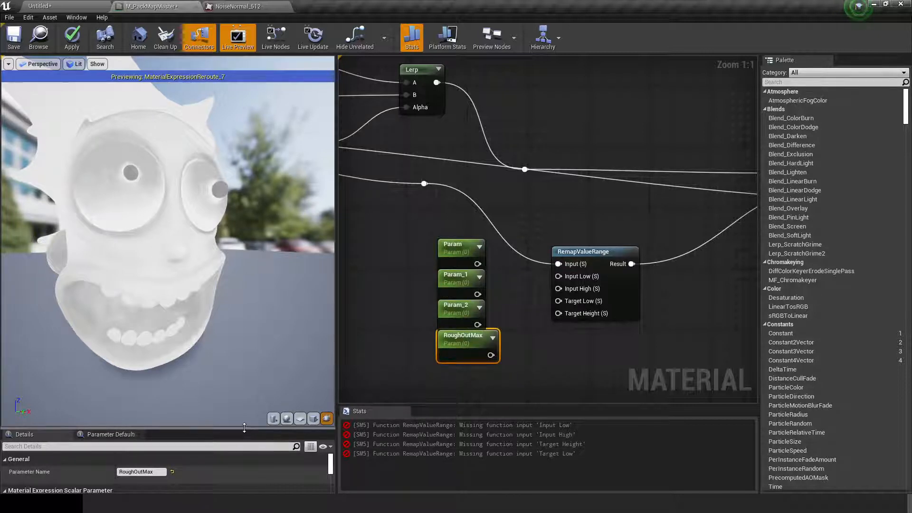
drag(245, 433, 209, 351)
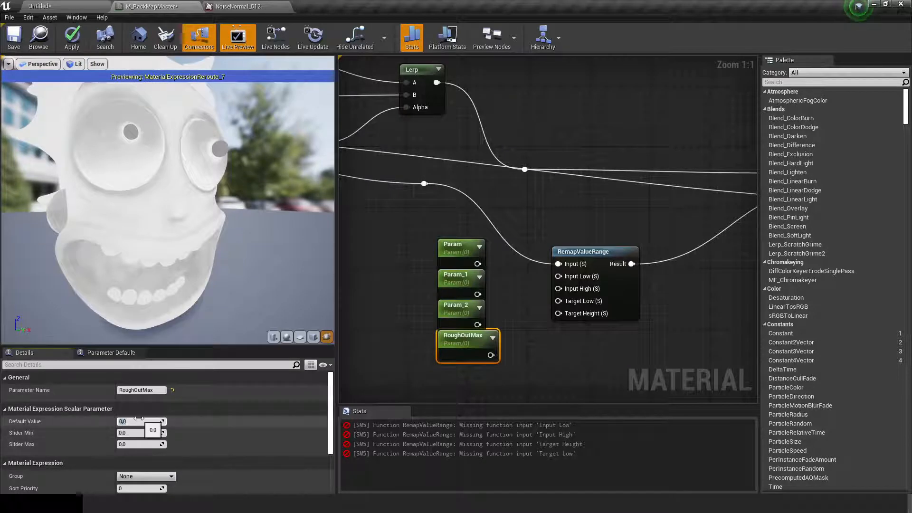
double_click(469, 309)
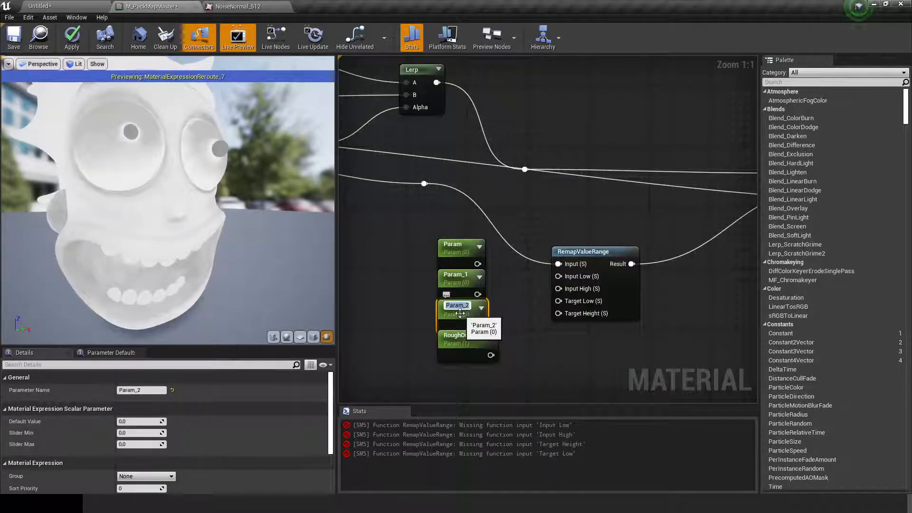
key(ctrl+v)
click(451, 359)
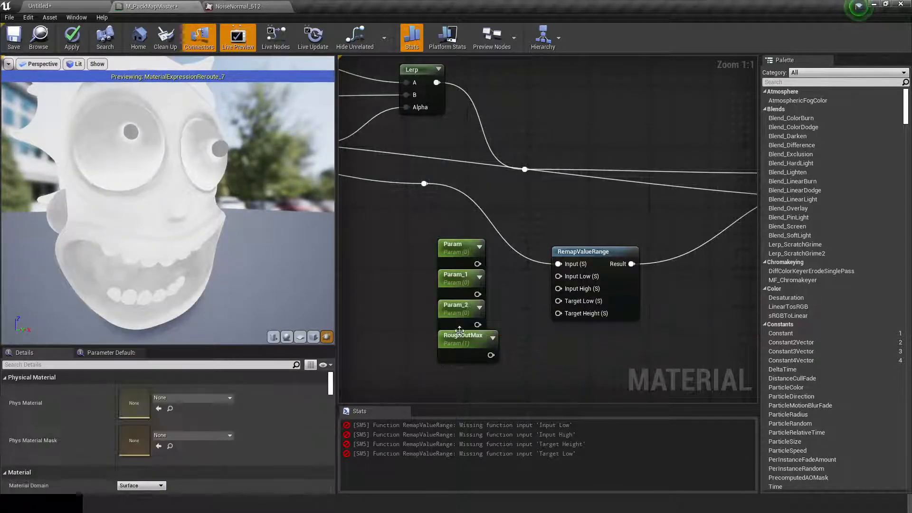
Rename Param_2 as RoughOutMin, reusing the name copied from RoughOutMax.
double_click(464, 336)
key(ctrl+c)
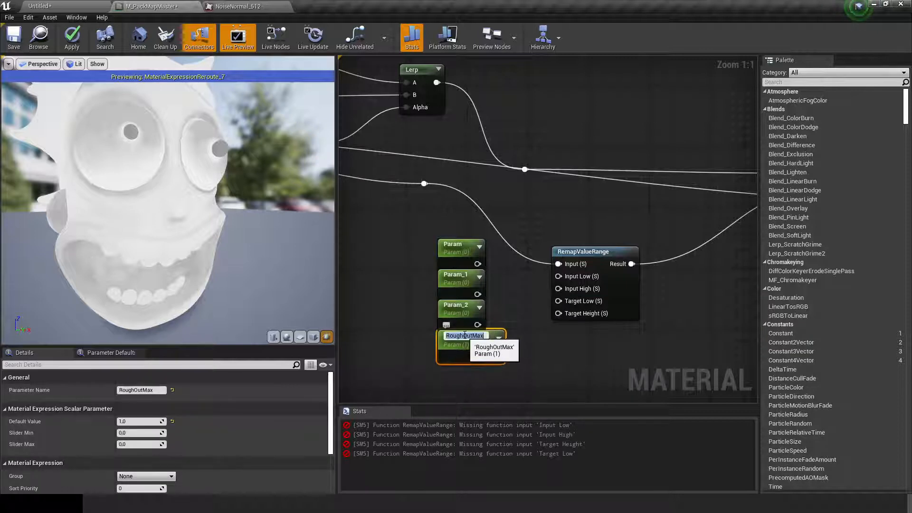
click(423, 321)
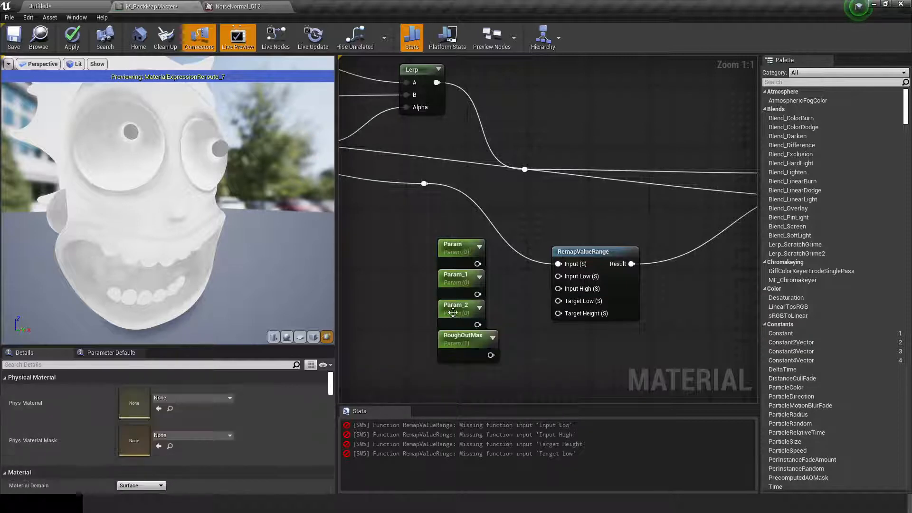
click(460, 305)
double_click(463, 305)
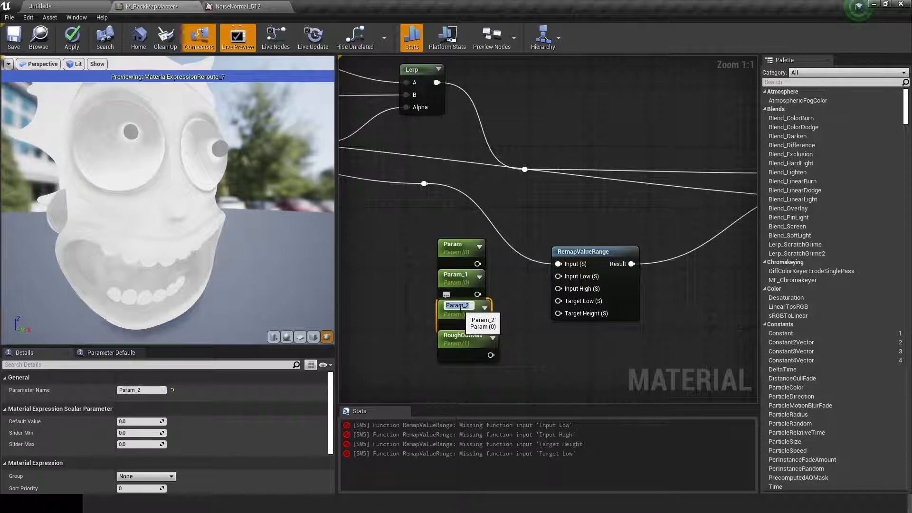
key(ctrl+v)
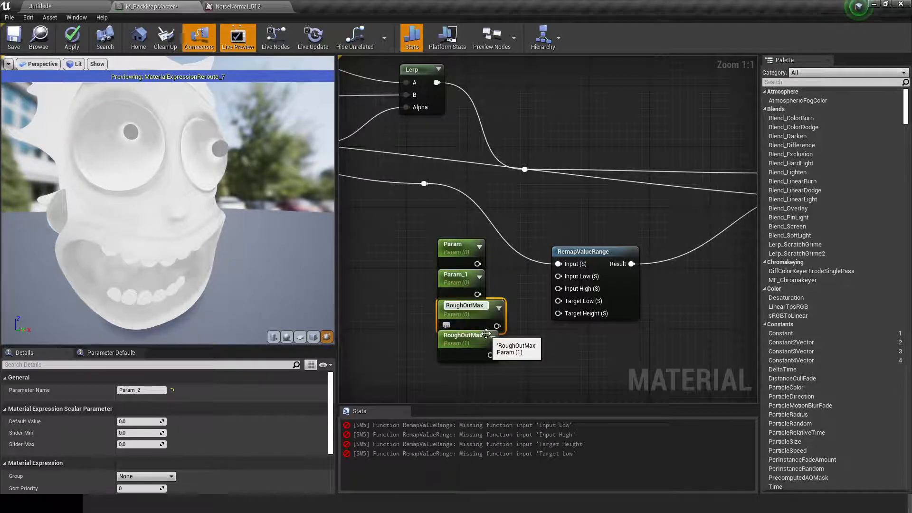
key(BackSpace)
key(BackSpace)
text(in)
key(Return)
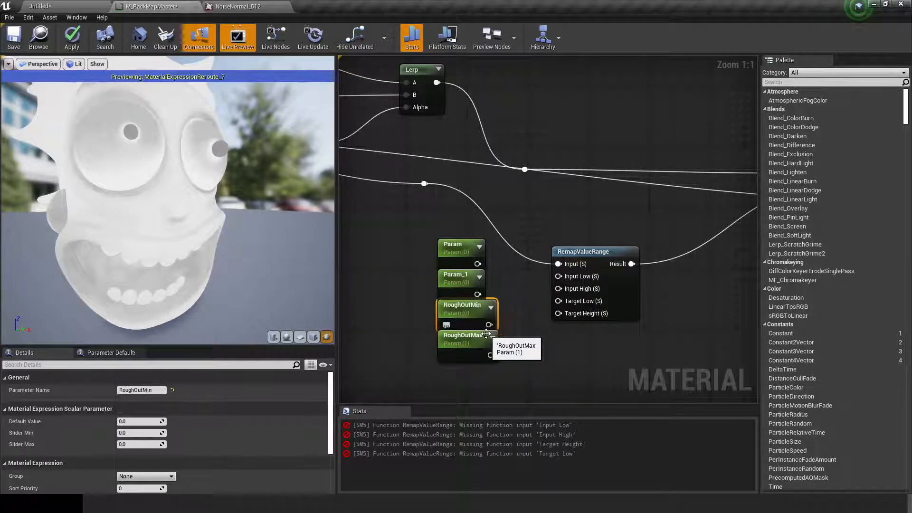
Rename Param_1 as RoughInMax.
double_click(463, 278)
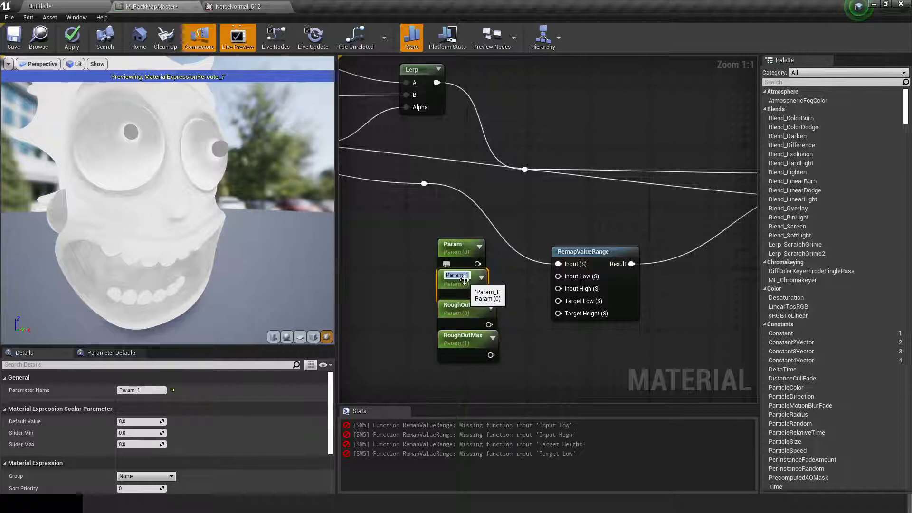
text(RoughOutMax)
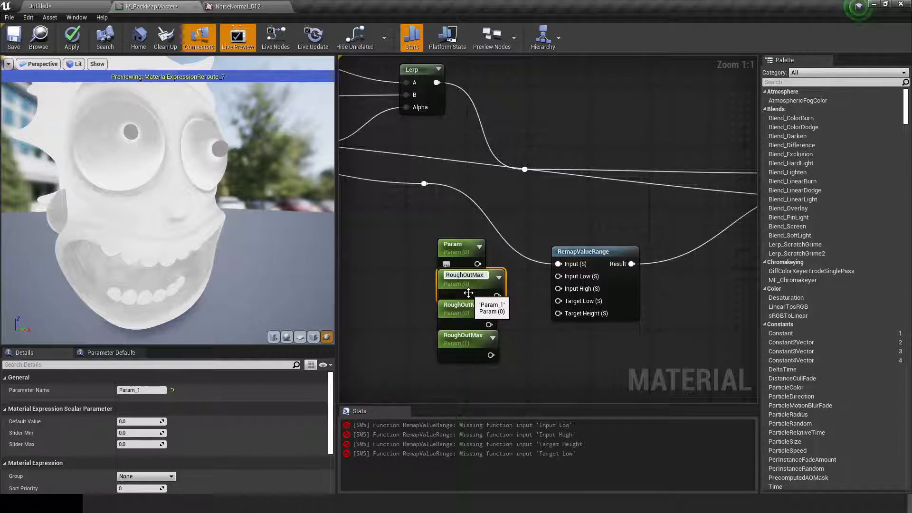
key(BackSpace)
key(BackSpace)
key(BackSpace)
key(BackSpace)
key(BackSpace)
key(BackSpace)
text(InMax)
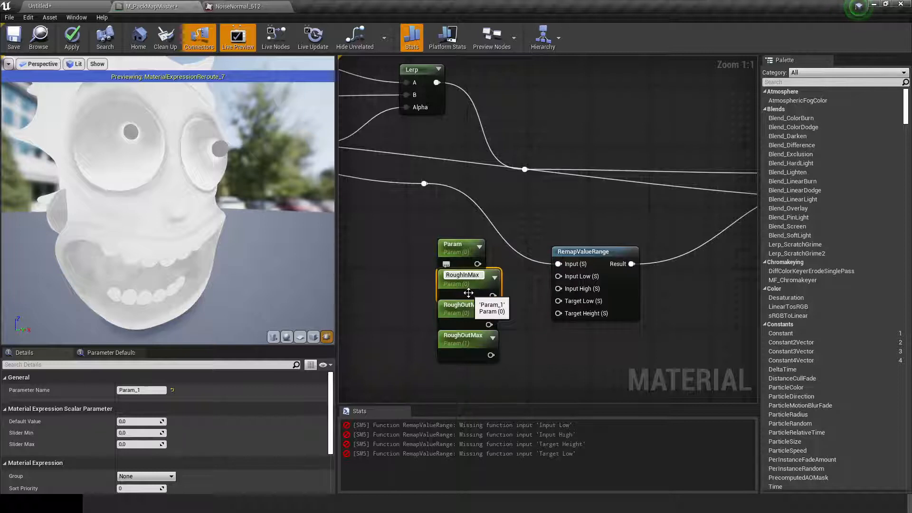
key(Return)
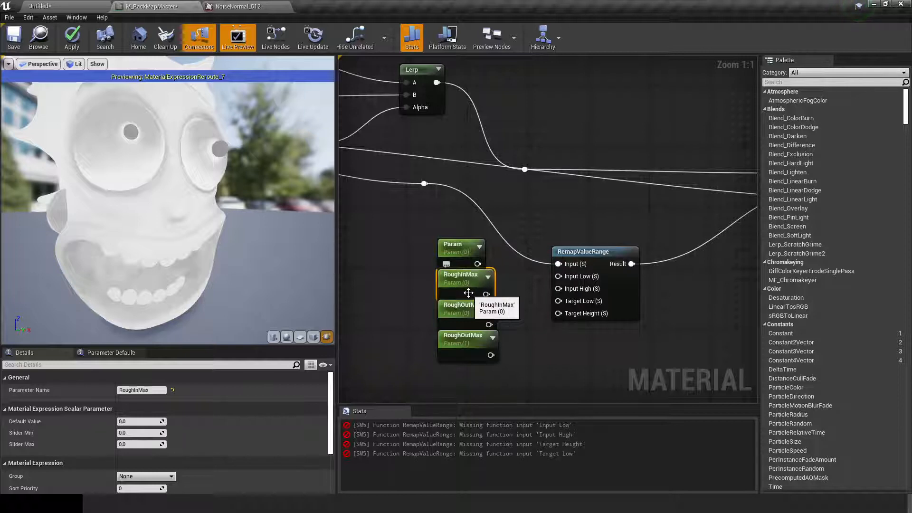
Rename the uppermost parameter in the column, Param, as RoughInMin.
click(452, 244)
click(456, 244)
text(RoughOutMax)
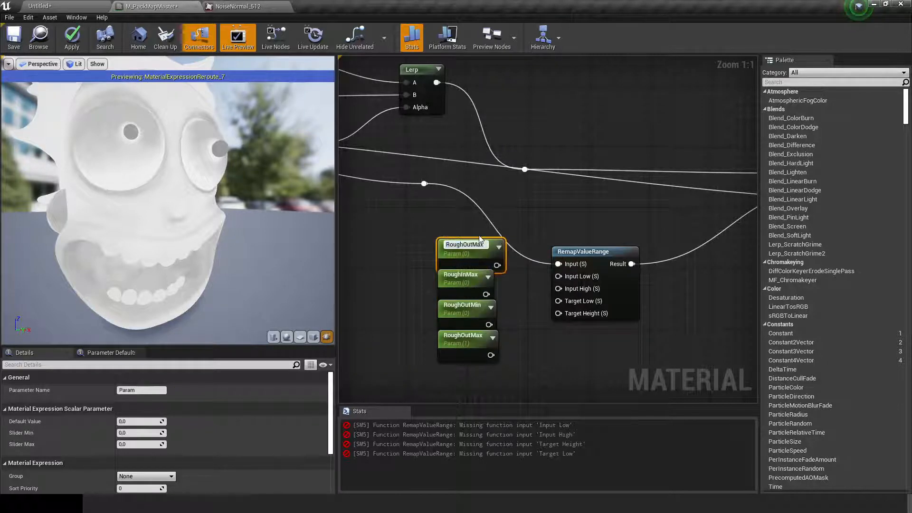
key(BackSpace)
key(BackSpace)
key(BackSpace)
key(BackSpace)
key(BackSpace)
key(BackSpace)
text(InMin)
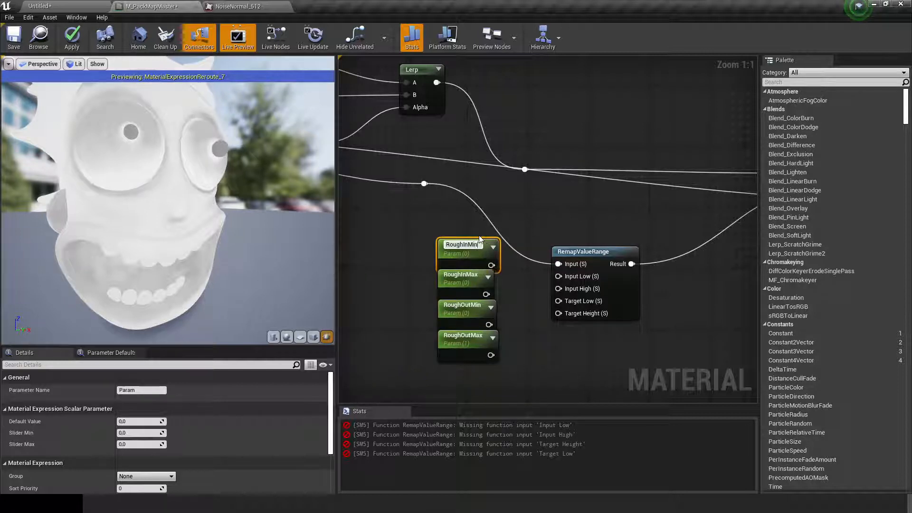
key(Return)
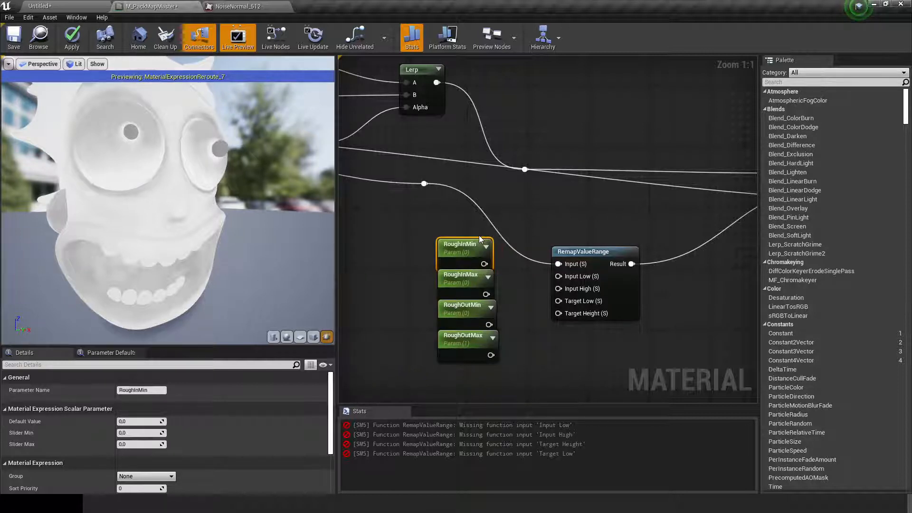
Set the default value of the RoughInMax parameter to 1.
click(454, 290)
click(145, 424)
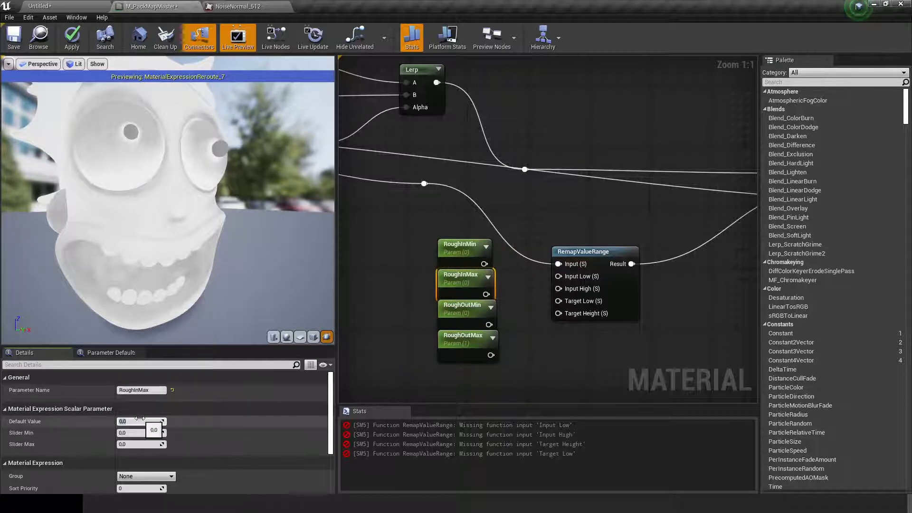
text(1)
key(Return)
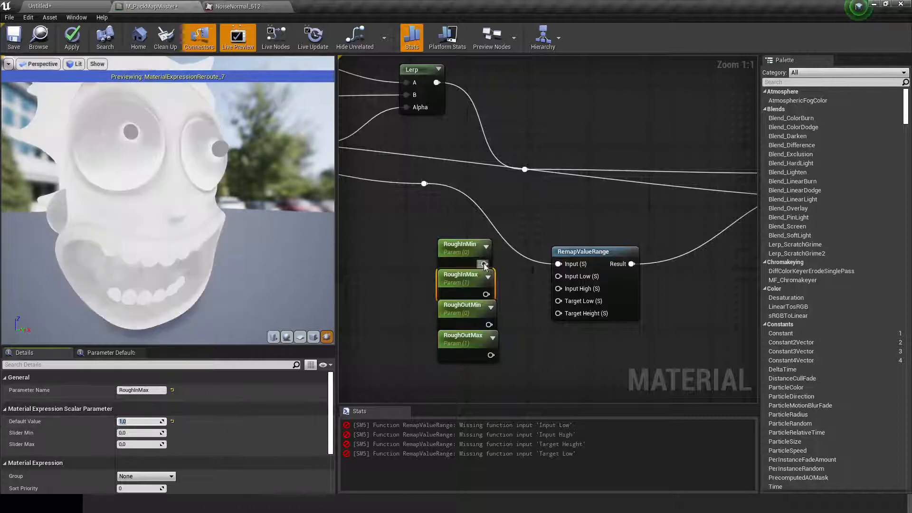
Connect RoughInMin, RoughInMax, RoughOutMin and RoughOutMax to RemapValueRange's Input Low, Input High, Target Low and Target Height inputs respectively.
drag(484, 264, 558, 276)
drag(486, 294, 559, 288)
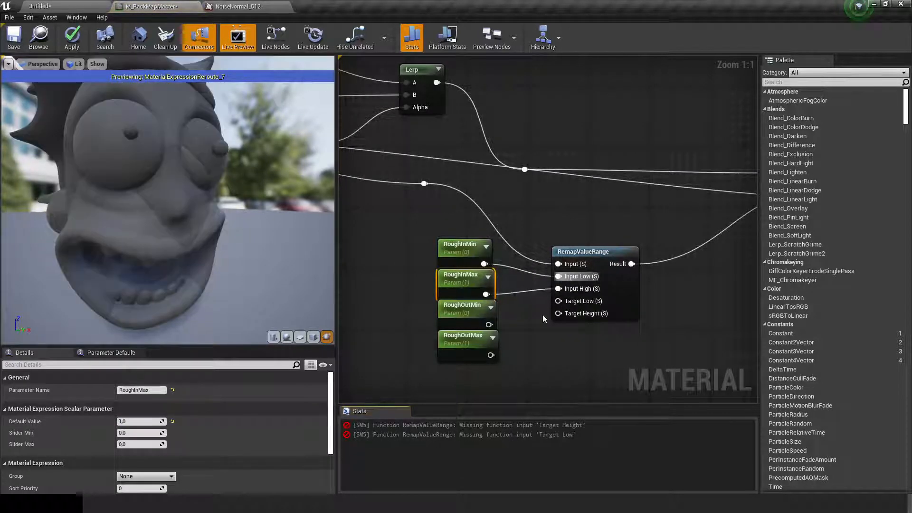
drag(488, 325, 559, 301)
drag(490, 355, 559, 313)
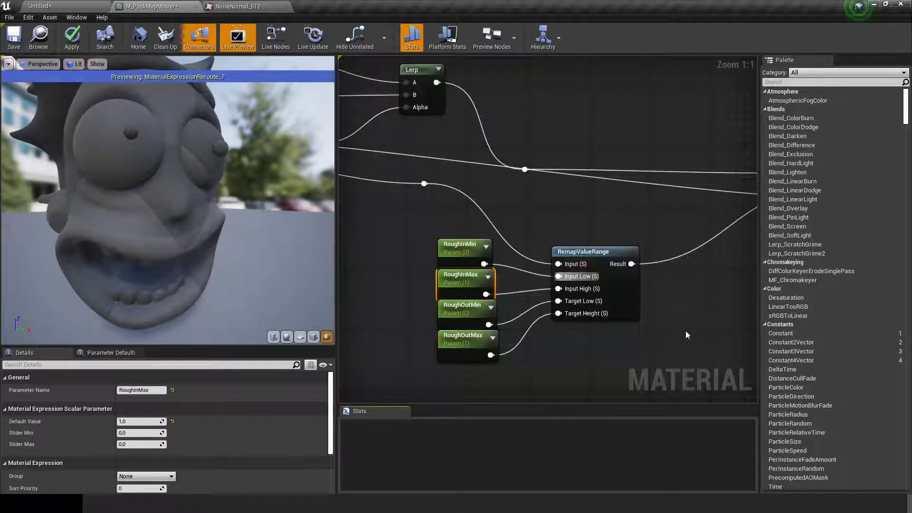
Start previewing the RemapValueRange node on the head model and inspect its eyes up close.
right_drag(678, 351, 645, 359)
right_click(573, 260)
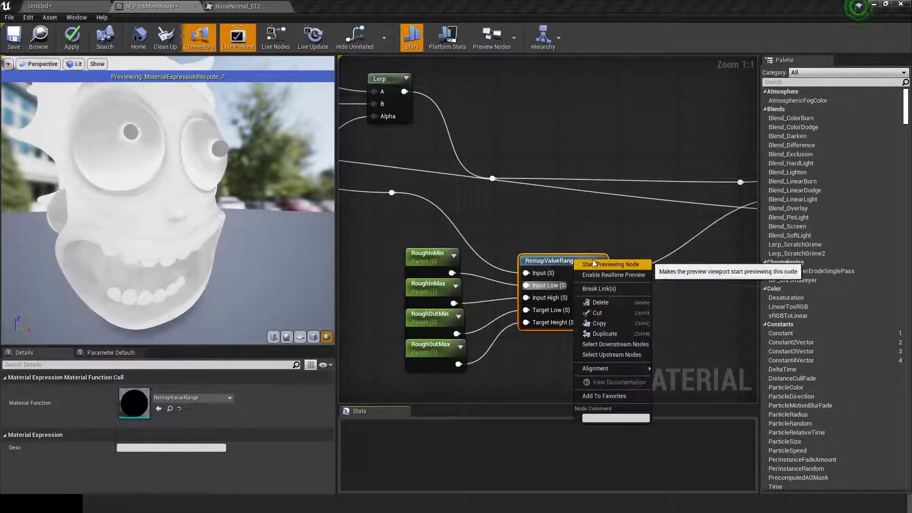
click(629, 263)
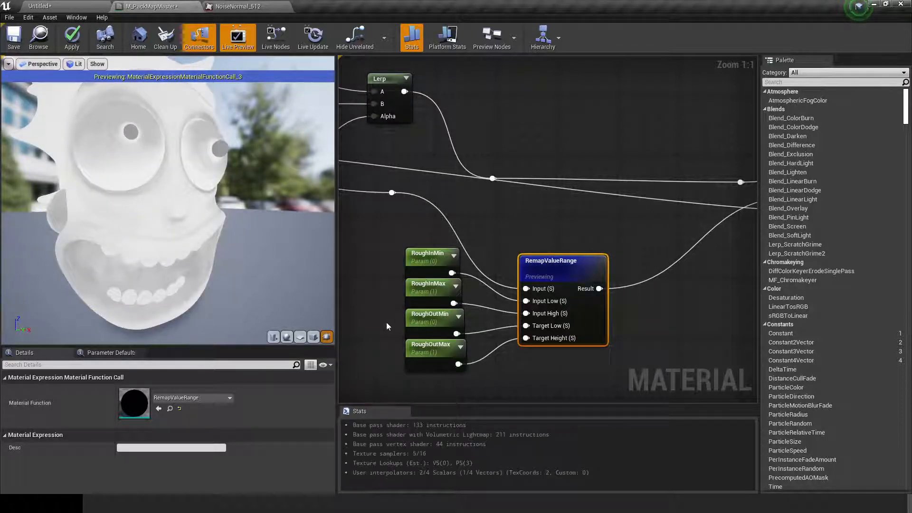
drag(181, 216, 188, 246)
scroll(218, 246, up, 5)
scroll(214, 238, down, 5)
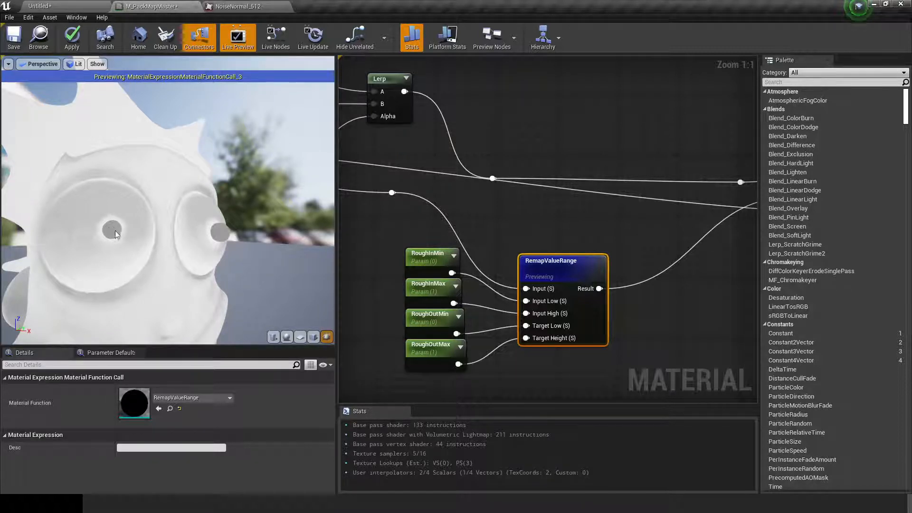
Set the default value of the RoughInMin parameter to 0.3.
click(420, 257)
click(148, 421)
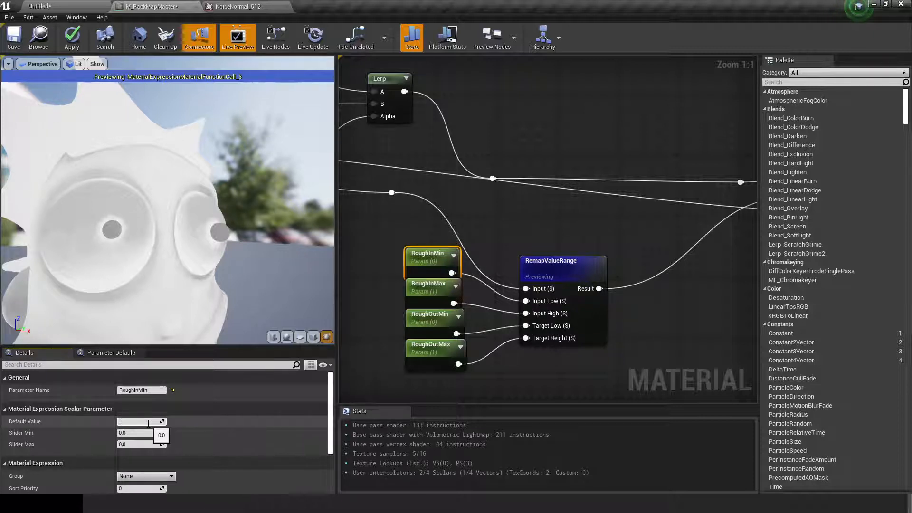
text(0,3)
key(Return)
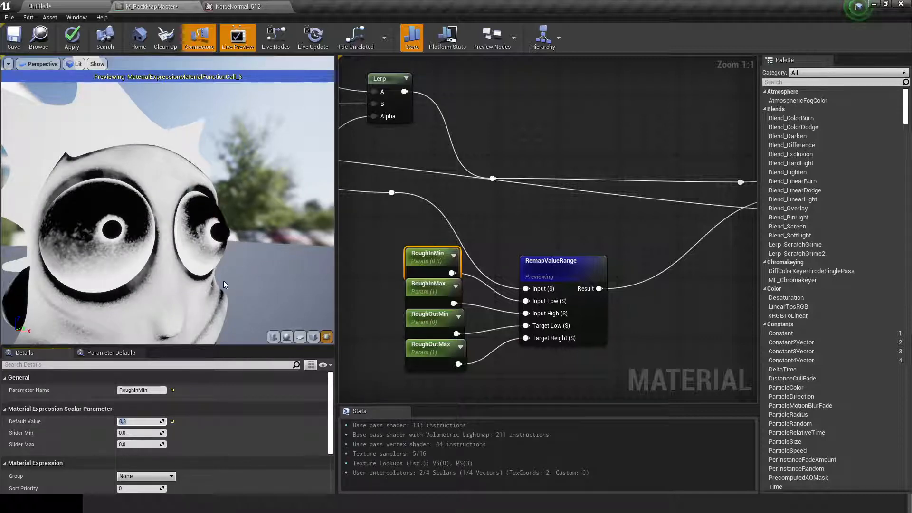
Switch to Photoshop and create a new 1024 x 1024 pixel document with a white background.
key(alt+Tab)
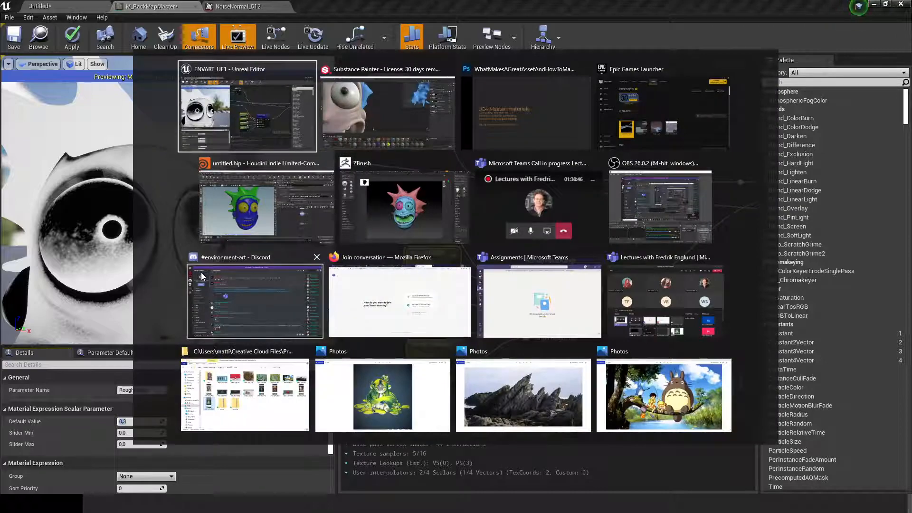
key(alt+Tab)
key(alt+Tab)
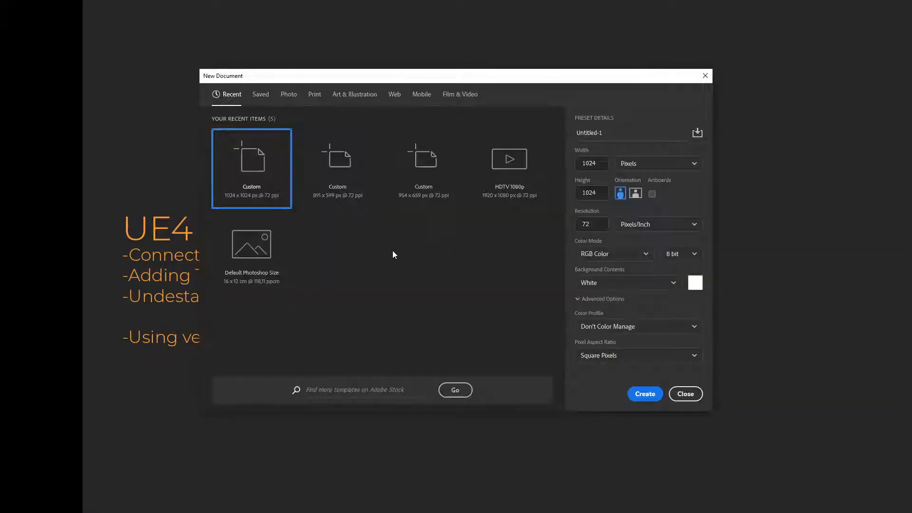
click(643, 393)
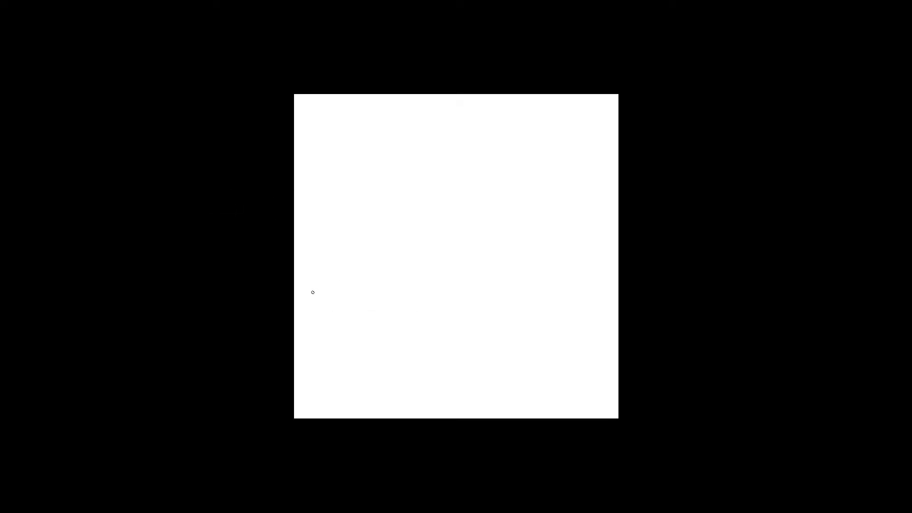
Draw an orange horizontal range line with a vertical line at each end, labelling the left end 0 and the right end 1.
drag(313, 292, 569, 288)
drag(314, 292, 313, 202)
drag(571, 294, 572, 198)
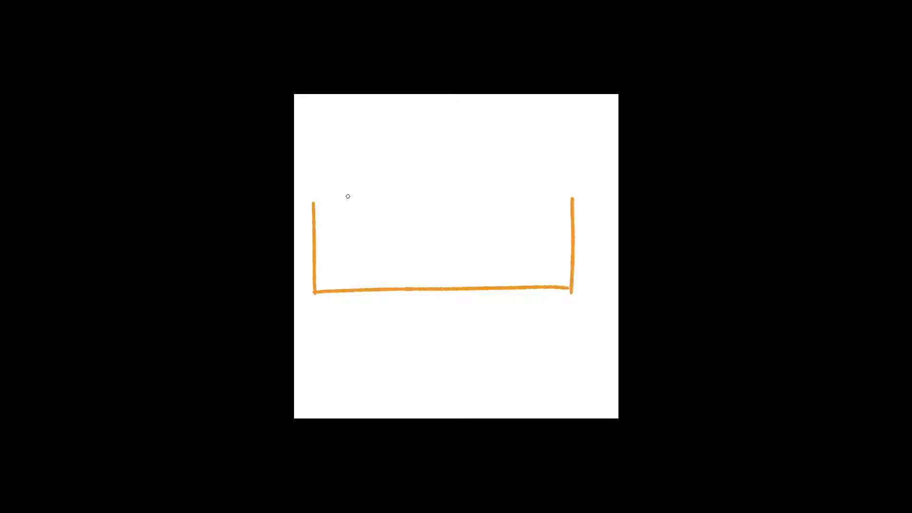
drag(311, 171, 310, 164)
drag(567, 179, 594, 178)
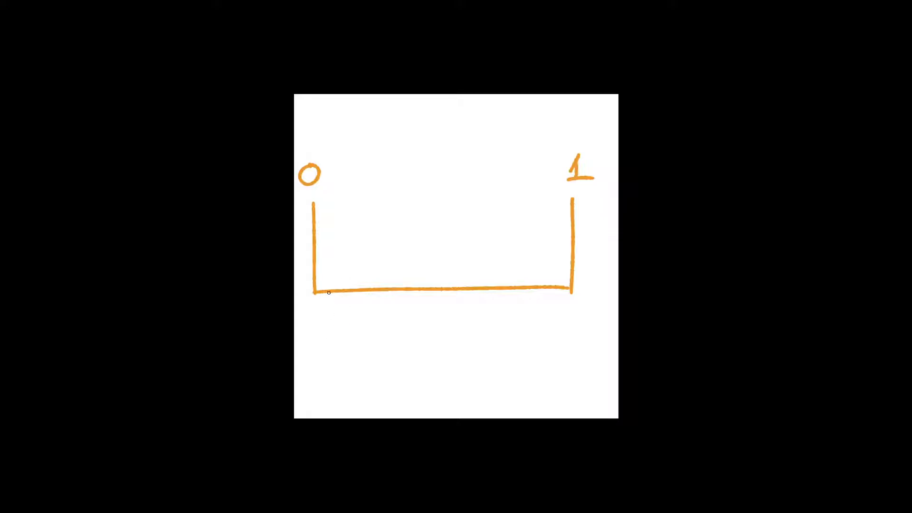